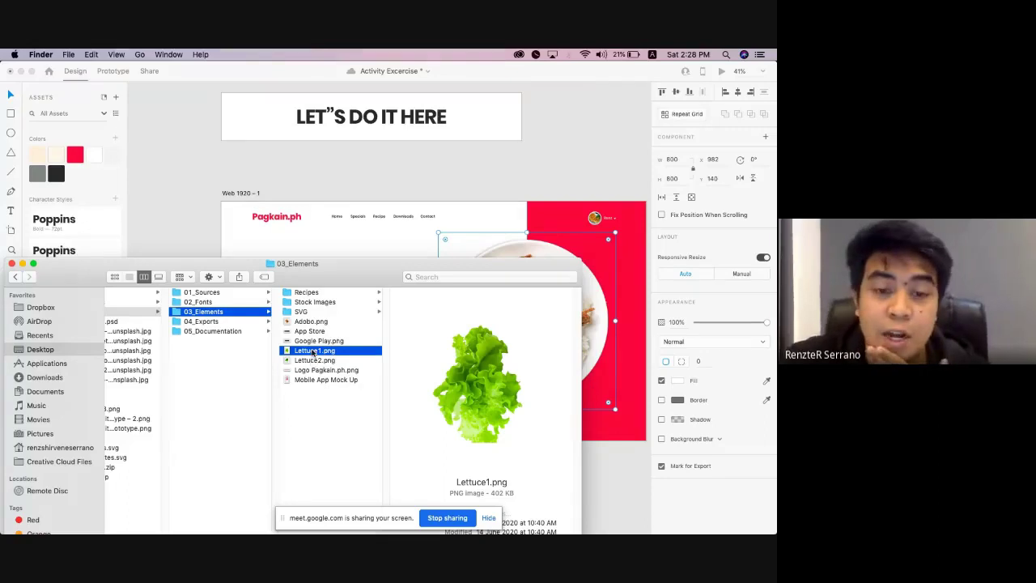
# Import Lettuce1.png from 03_Elements onto the Web 1920 – 1 artboard and move it toward the plate.
pyautogui.moveTo(313, 353); pyautogui.dragTo(574, 144)
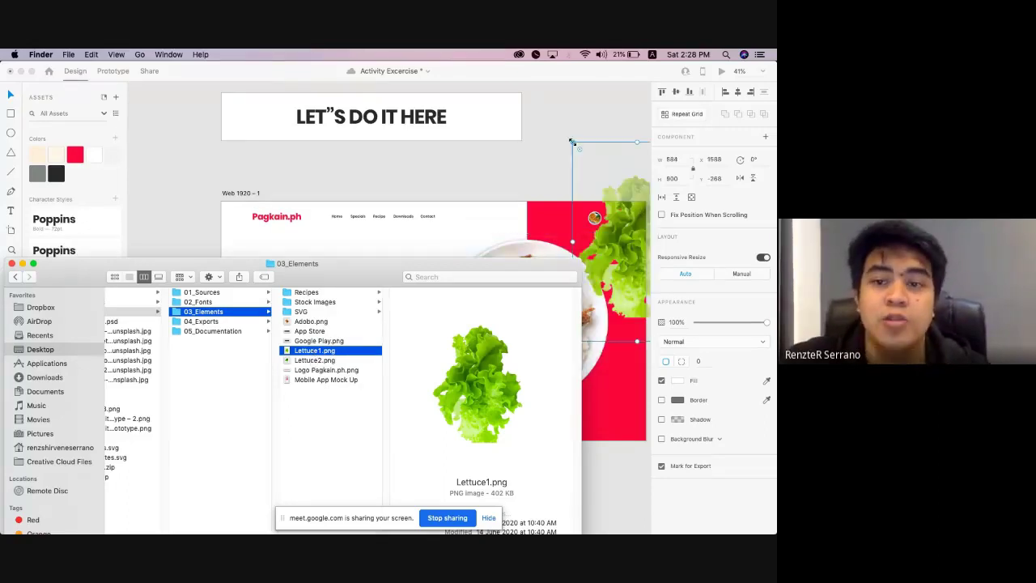
pyautogui.click(605, 245)
pyautogui.moveTo(605, 246); pyautogui.dragTo(381, 276)
# Position the lettuce on the adobo plate, nudging it slightly lower.
pyautogui.scroll(3, 381, 276)
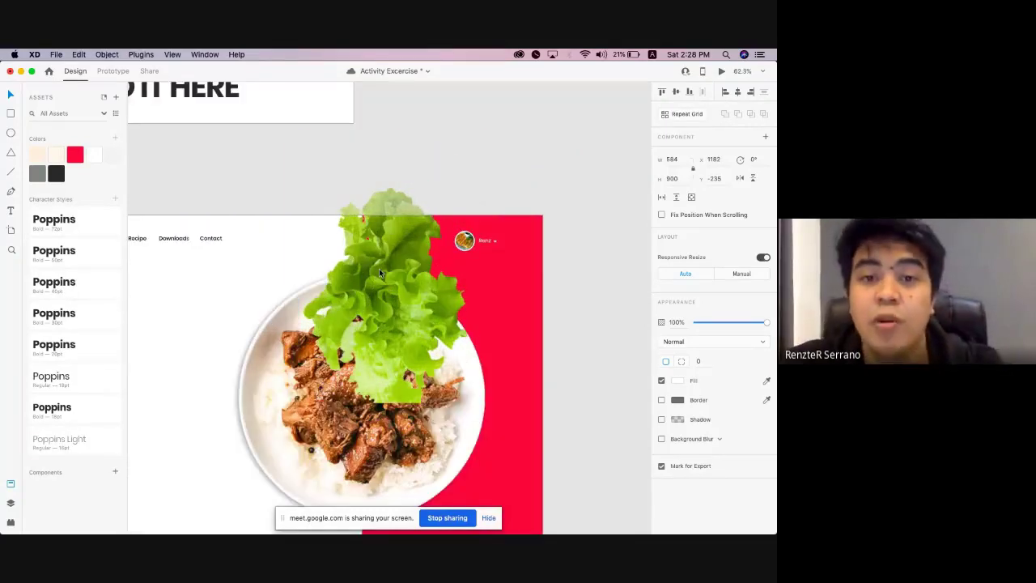
pyautogui.moveTo(374, 273); pyautogui.dragTo(347, 308)
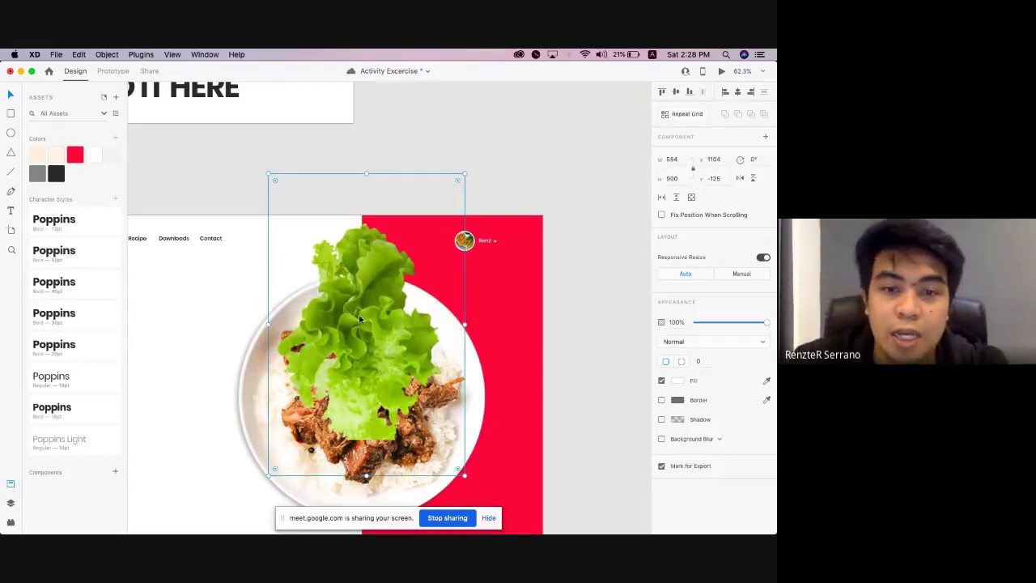
pyautogui.scroll(-5, 345, 303)
pyautogui.hscroll(5, 405, 291)
pyautogui.scroll(5, 458, 281)
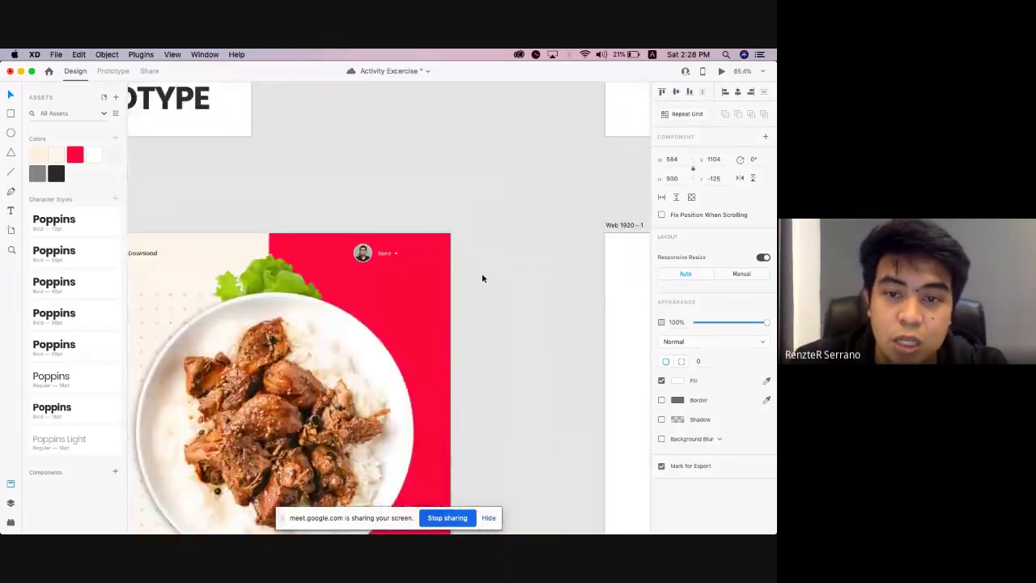
pyautogui.hscroll(8, 481, 273)
pyautogui.moveTo(463, 323); pyautogui.dragTo(440, 335)
pyautogui.scroll(-3, 437, 296)
pyautogui.scroll(-2, 442, 296)
pyautogui.hscroll(-2, 364, 299)
pyautogui.hscroll(-4, 518, 323)
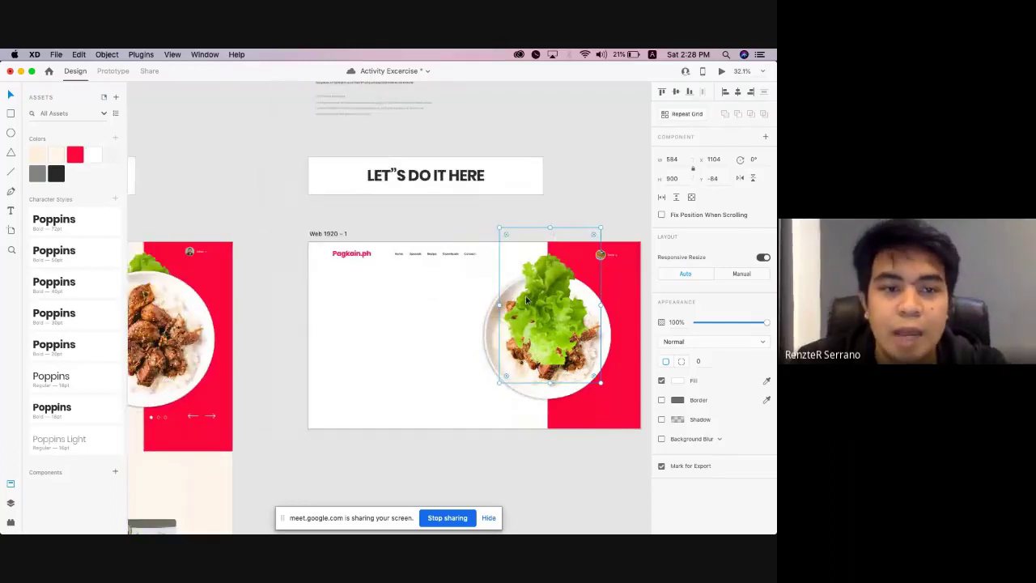
pyautogui.hscroll(4, 547, 324)
pyautogui.scroll(5, 547, 324)
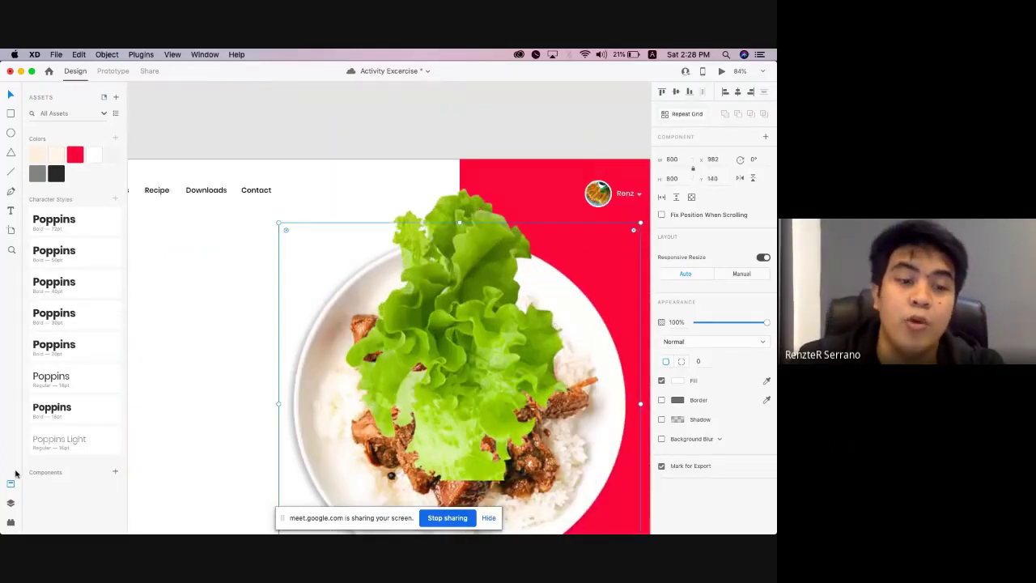
# Move the Lettuce1 layer below Adobo, then switch to the Google Meet call.
pyautogui.click(10, 503)
pyautogui.click(54, 136)
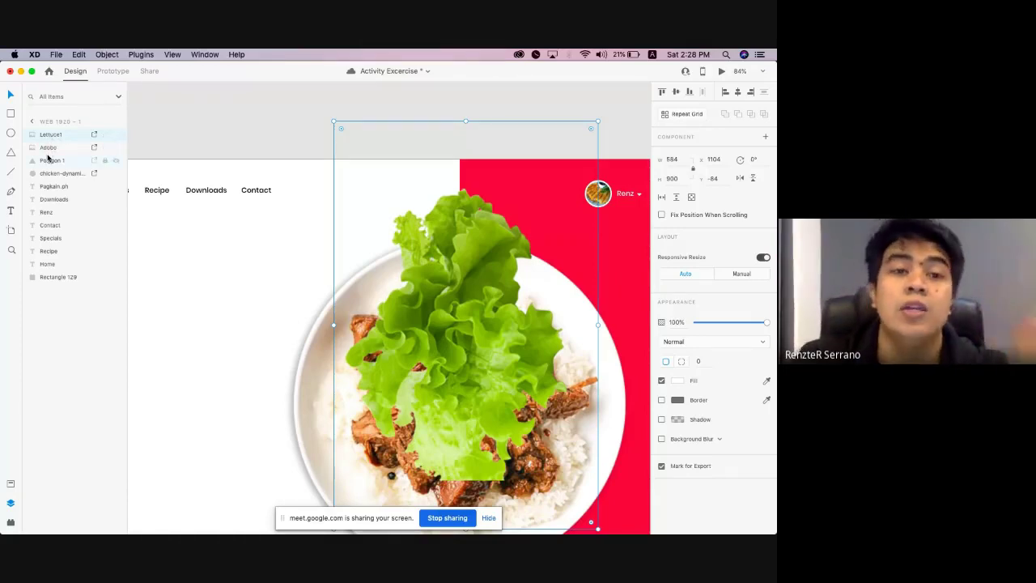
pyautogui.moveTo(45, 135); pyautogui.dragTo(66, 157)
pyautogui.hotkey('ctrl', 'Right')
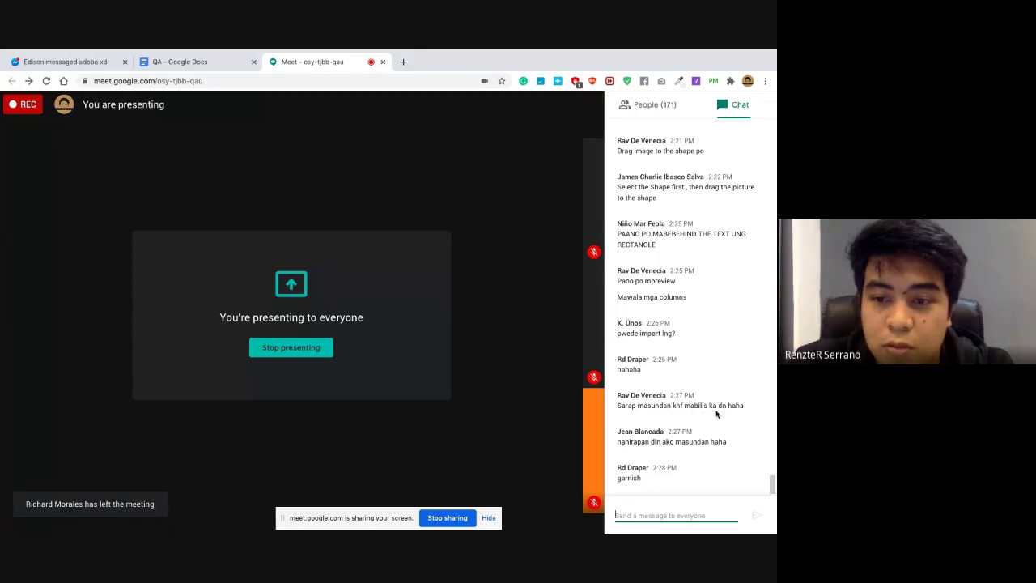
# Scroll up through the Meet chat to read new messages, then return to Adobe XD.
pyautogui.scroll(1, 662, 374)
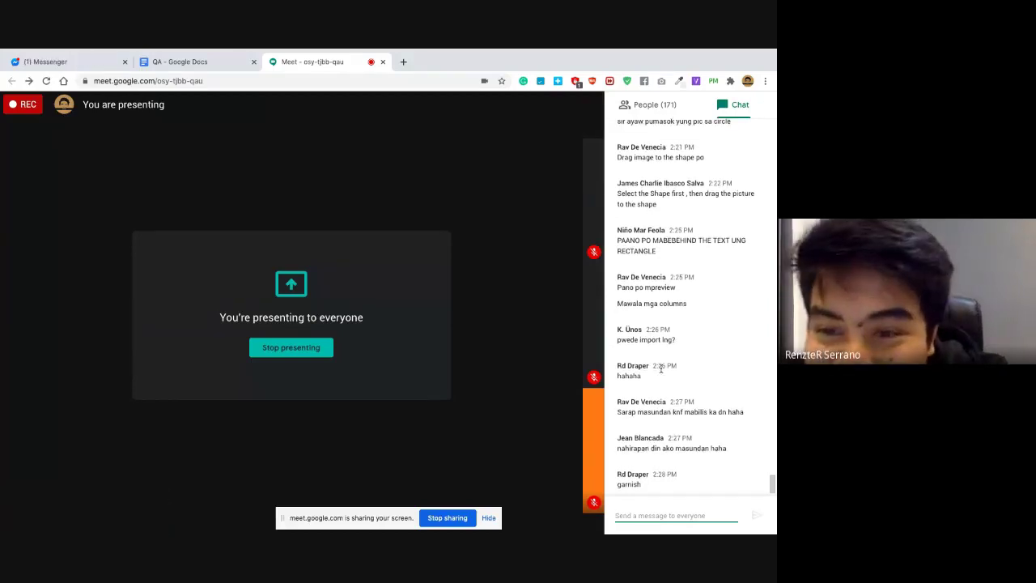
pyautogui.scroll(1, 658, 340)
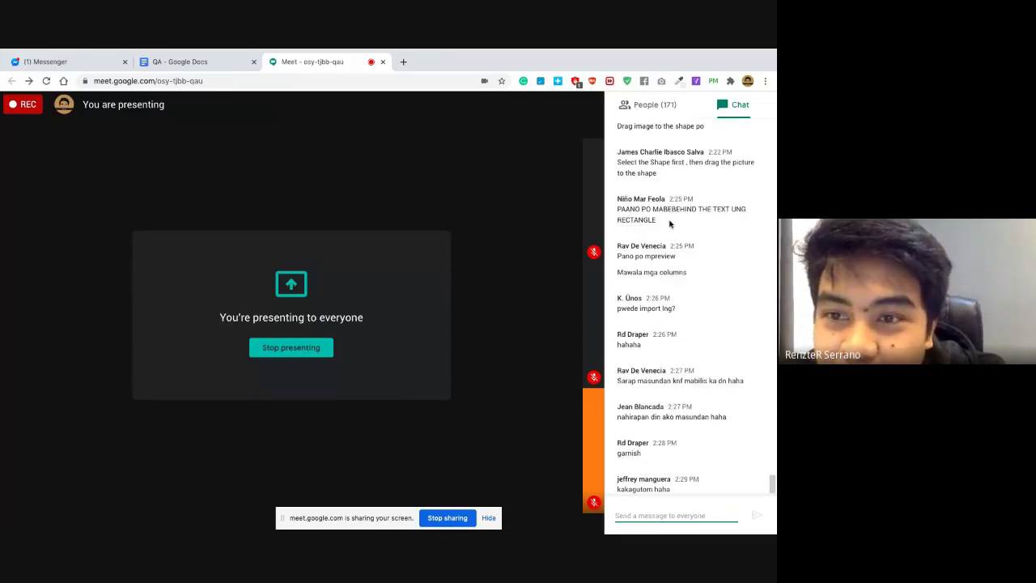
pyautogui.scroll(2, 676, 219)
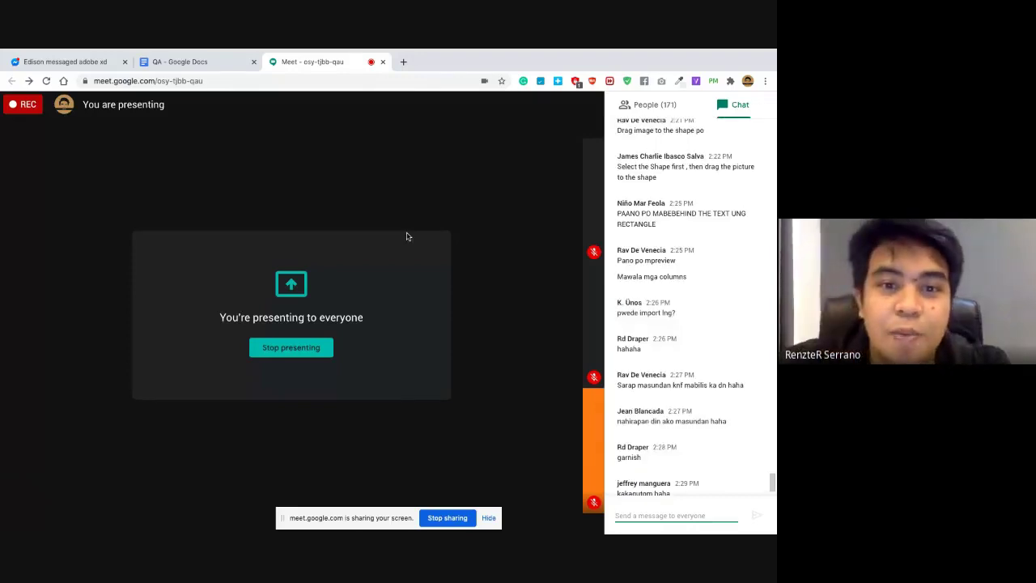
pyautogui.press('super+Tab')
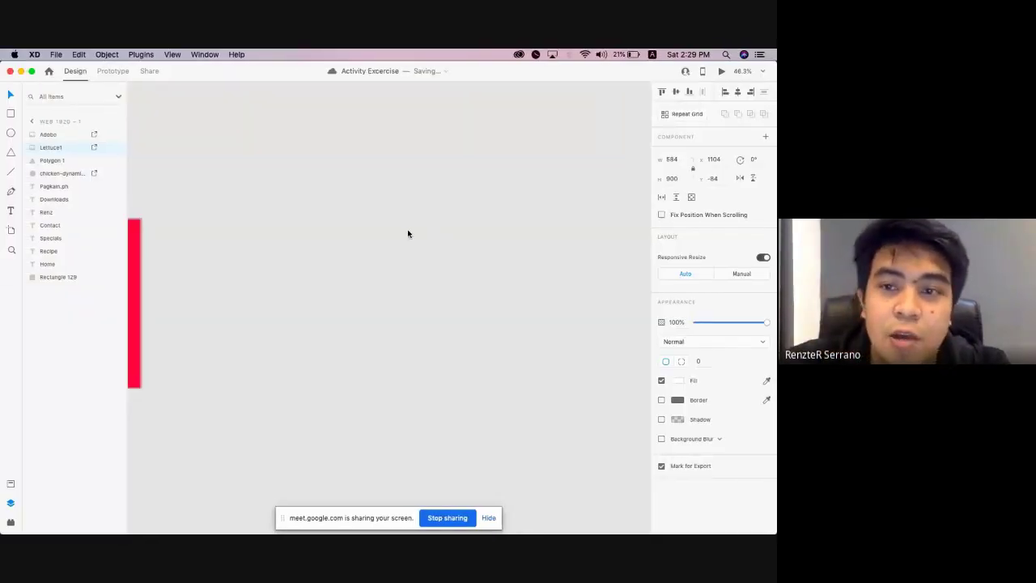
# Select the red panel, then the header's profile image, user name and dropdown triangle.
pyautogui.scroll(3, 410, 234)
pyautogui.click(481, 210)
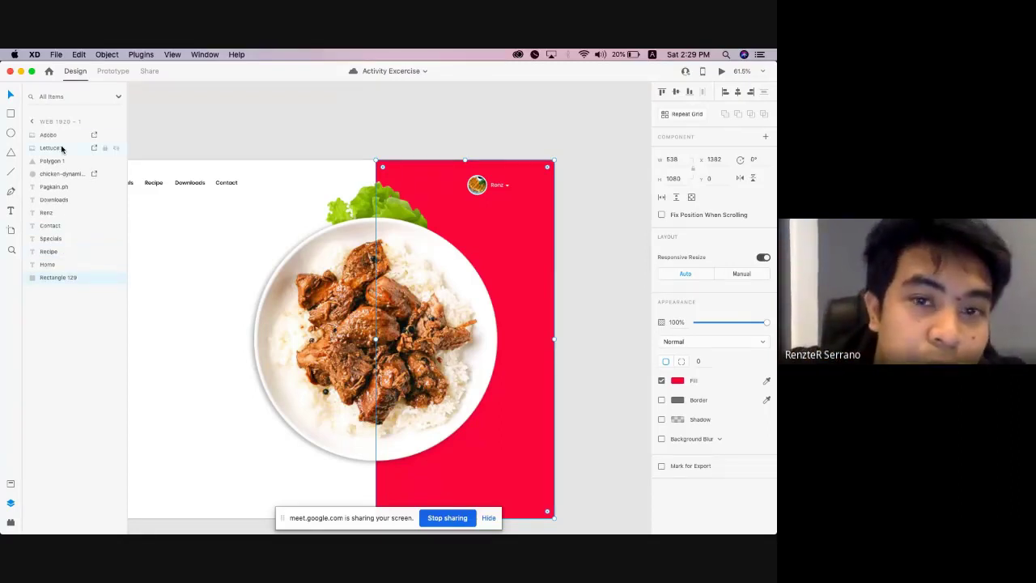
pyautogui.scroll(2, 508, 195)
pyautogui.scroll(10, 509, 190)
pyautogui.click(475, 179)
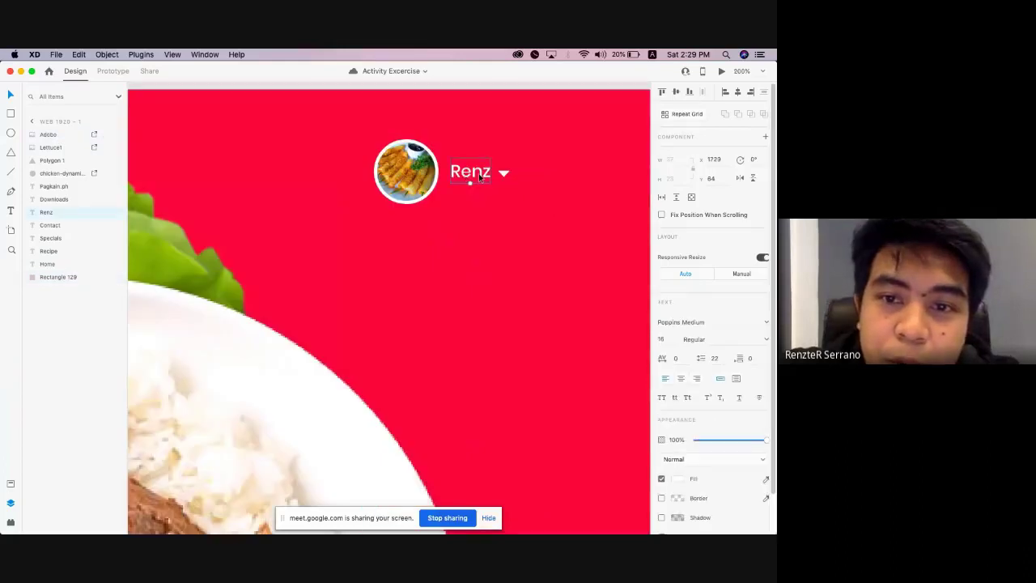
pyautogui.click(405, 174)
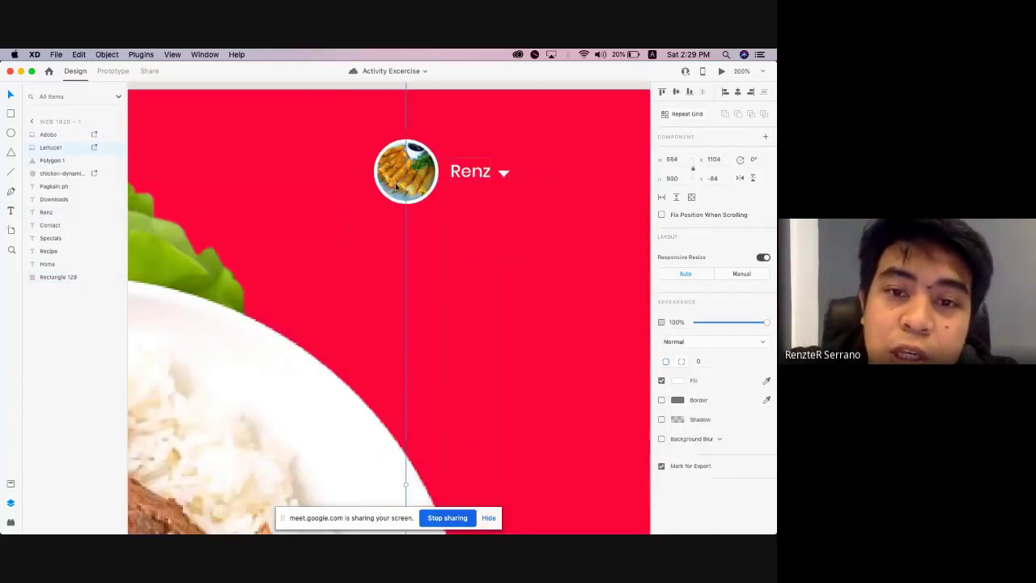
pyautogui.keyDown('shift'); pyautogui.click(456, 179); pyautogui.keyUp('shift')
pyautogui.keyDown('shift'); pyautogui.click(503, 172); pyautogui.keyUp('shift')
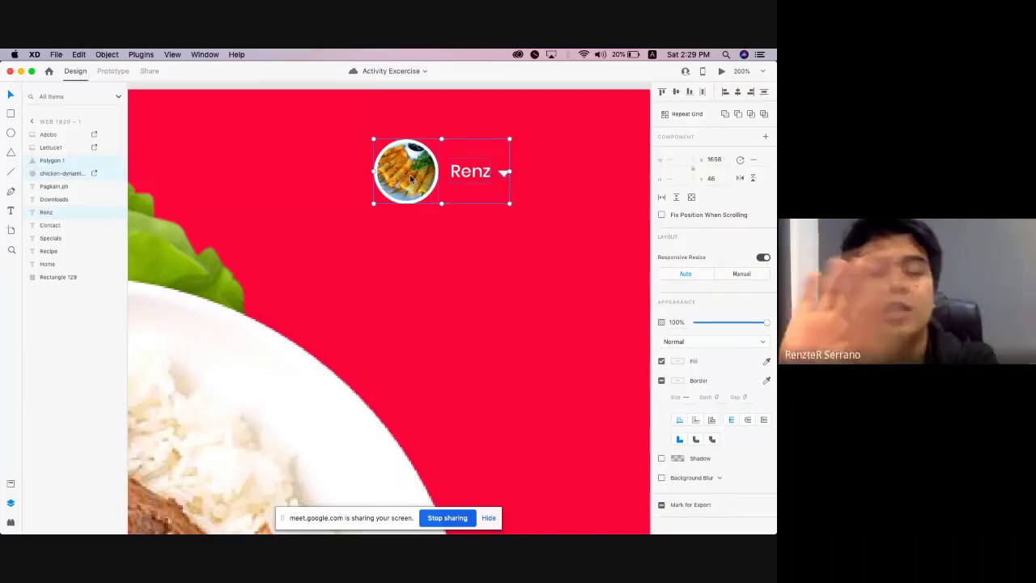
# Move the red panel layer to the top, save the document, and hide the red panel.
pyautogui.scroll(-5, 410, 179)
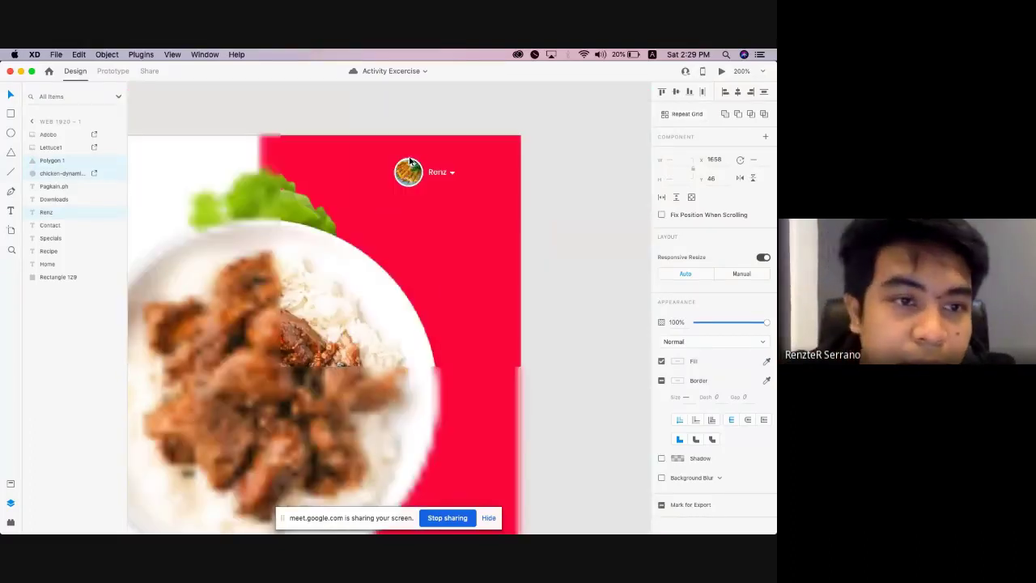
pyautogui.moveTo(59, 277); pyautogui.dragTo(75, 133)
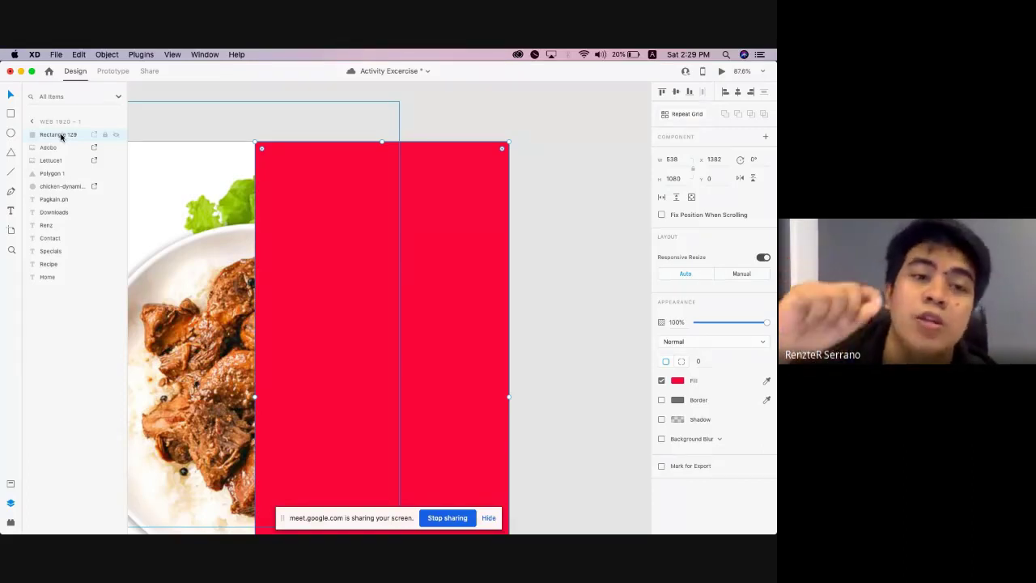
pyautogui.press('super+s')
pyautogui.moveTo(59, 136)
pyautogui.mouseDown()
pyautogui.moveTo(48, 136)
pyautogui.moveTo(63, 135)
pyautogui.moveTo(64, 178)
pyautogui.moveTo(61, 136)
pyautogui.mouseUp()
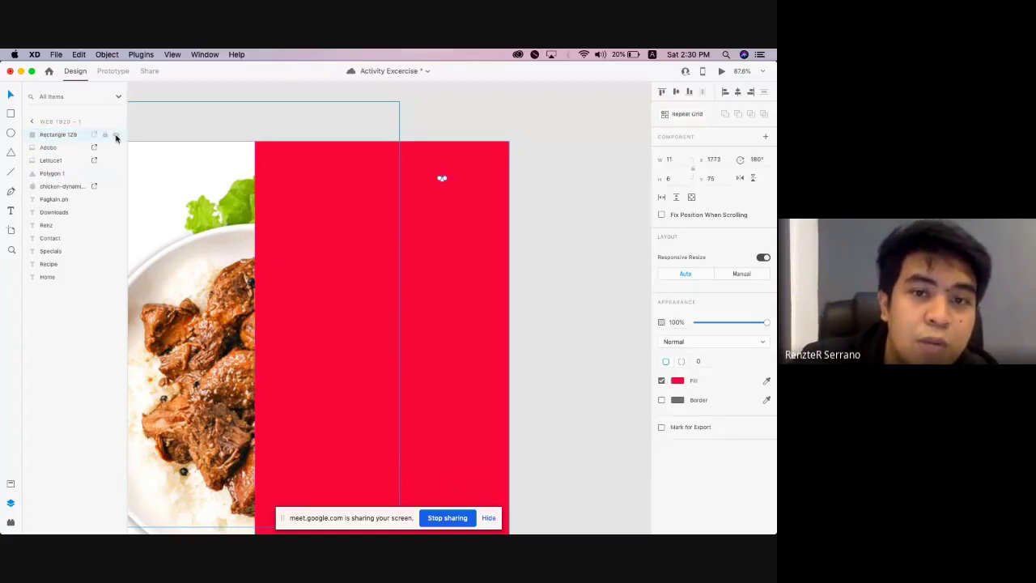
pyautogui.click(115, 134)
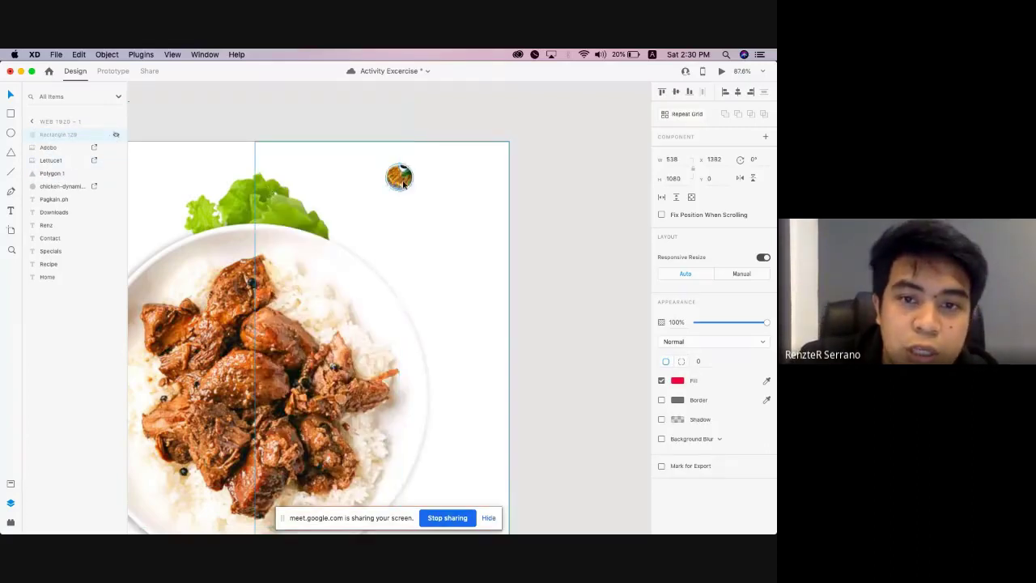
# Select the chicken profile image, Pagkain.ph logo, user name and dropdown triangle layers.
pyautogui.click(30, 187)
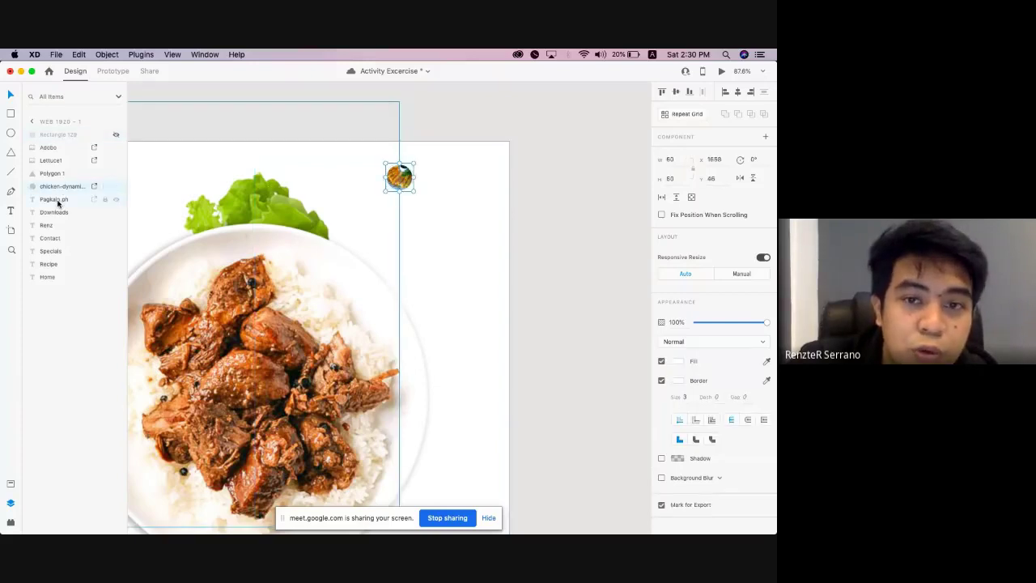
pyautogui.click(54, 199)
pyautogui.click(46, 226)
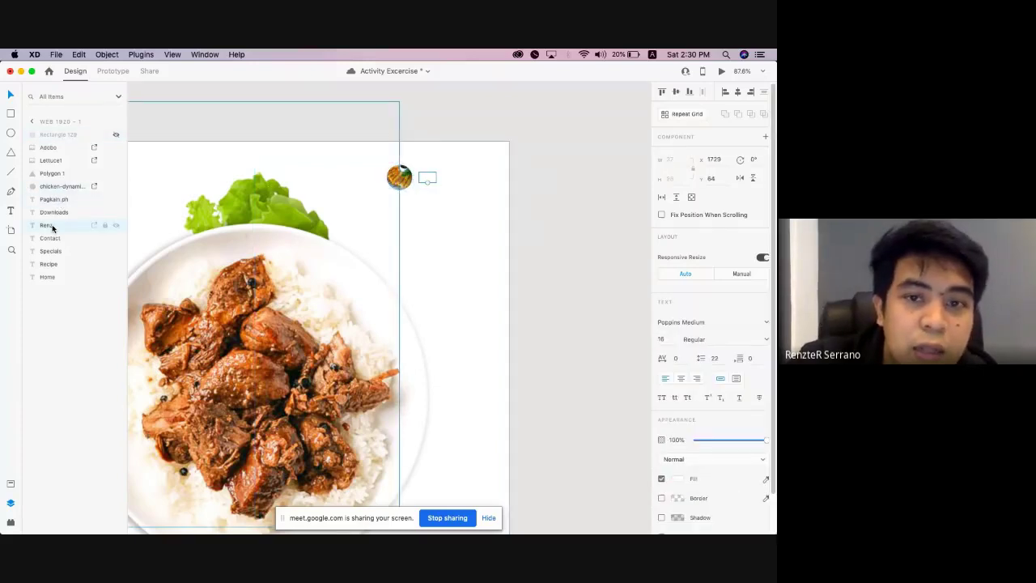
pyautogui.click(443, 177)
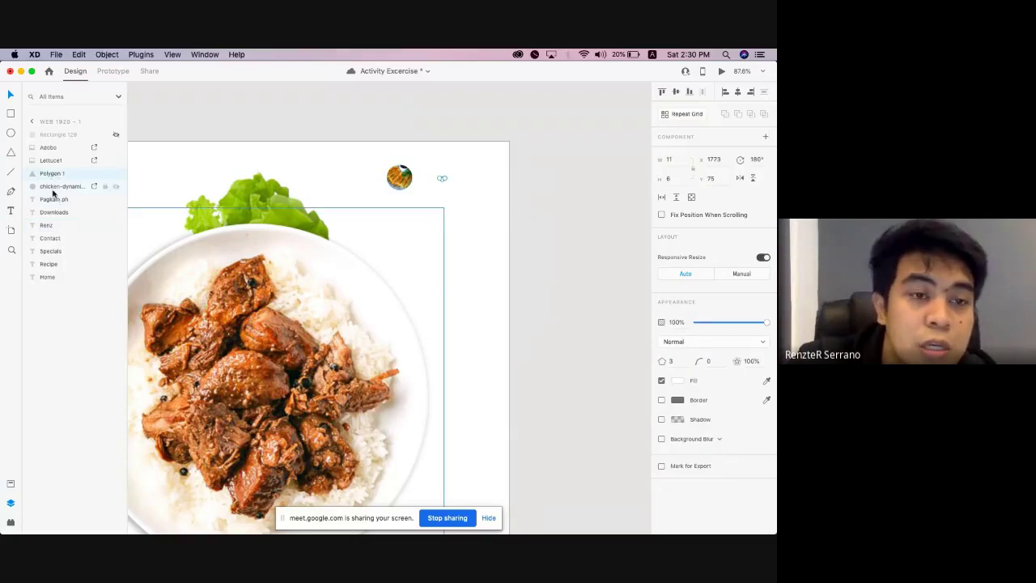
pyautogui.click(46, 226)
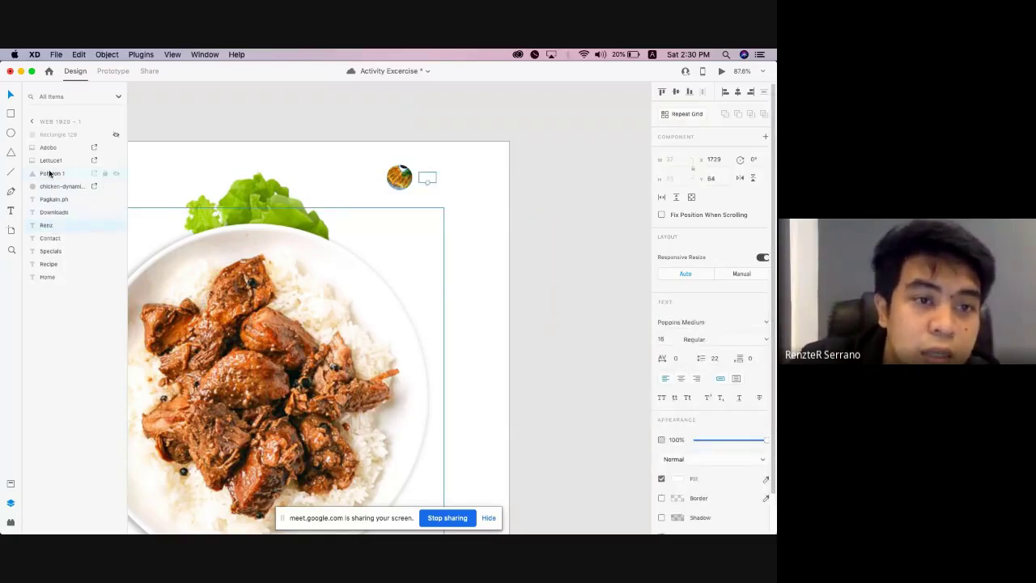
pyautogui.click(59, 189)
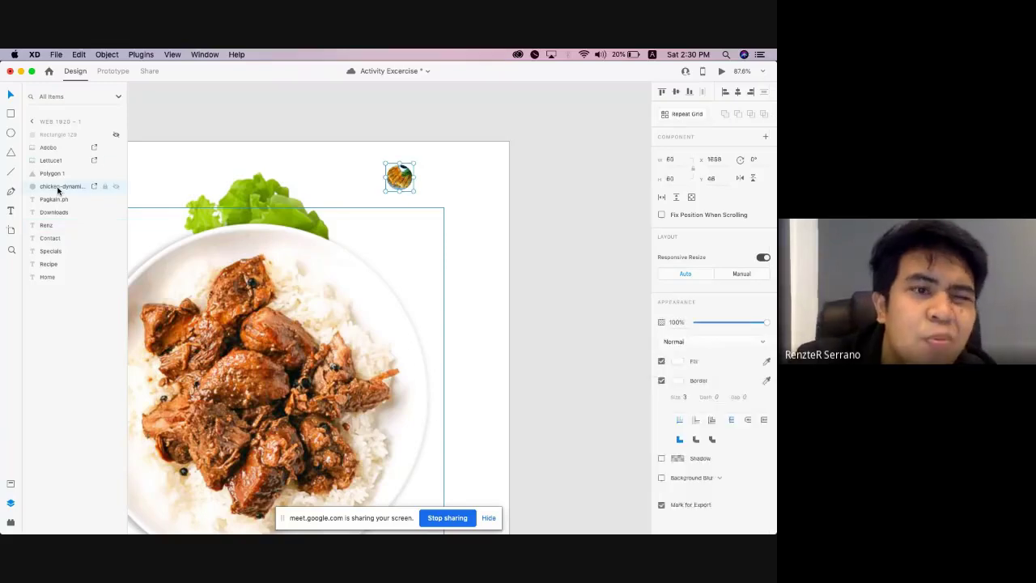
# Show the red panel again and drag its layer to the bottom of the stack.
pyautogui.click(46, 139)
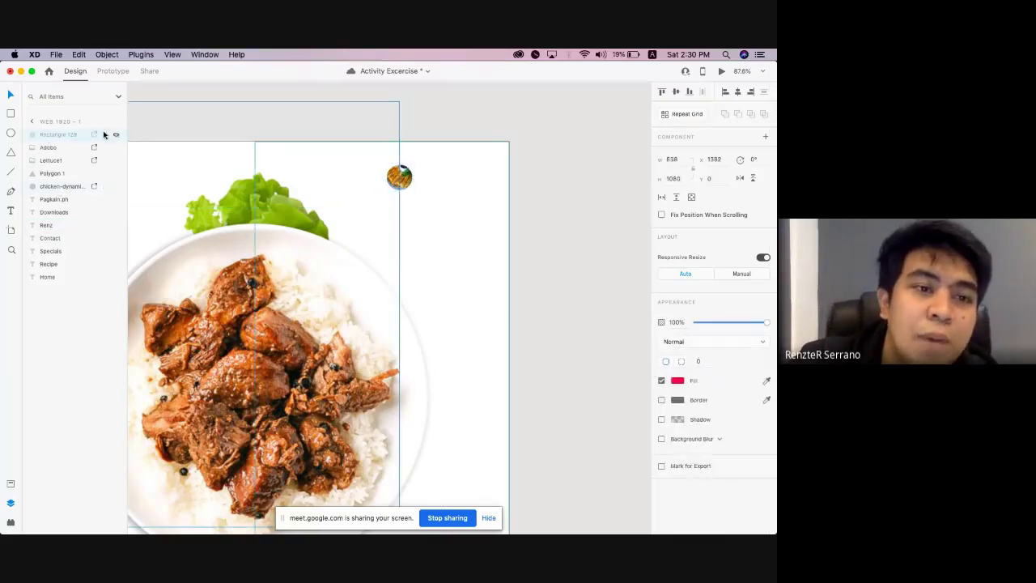
pyautogui.click(115, 135)
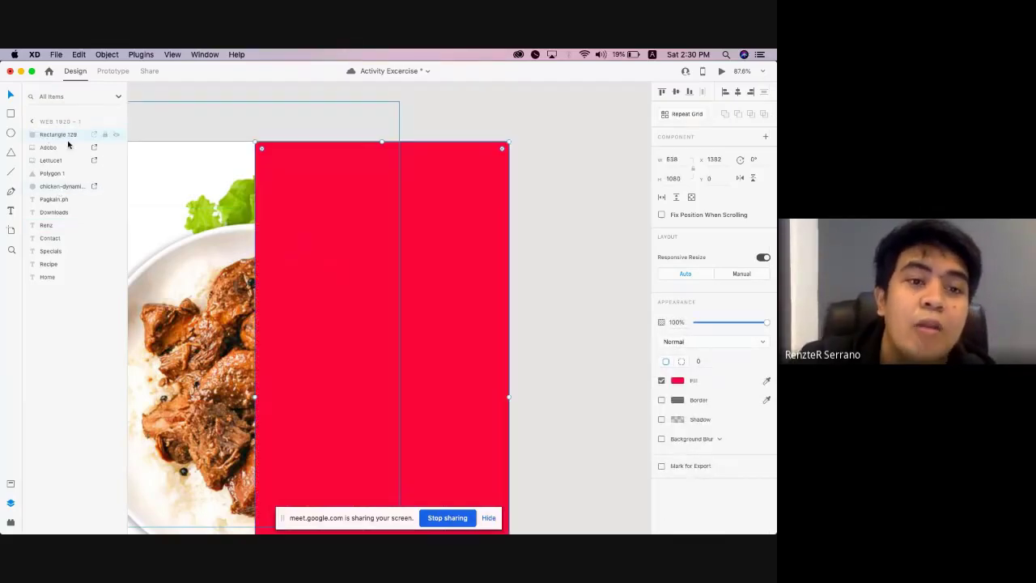
pyautogui.moveTo(63, 136); pyautogui.dragTo(56, 283)
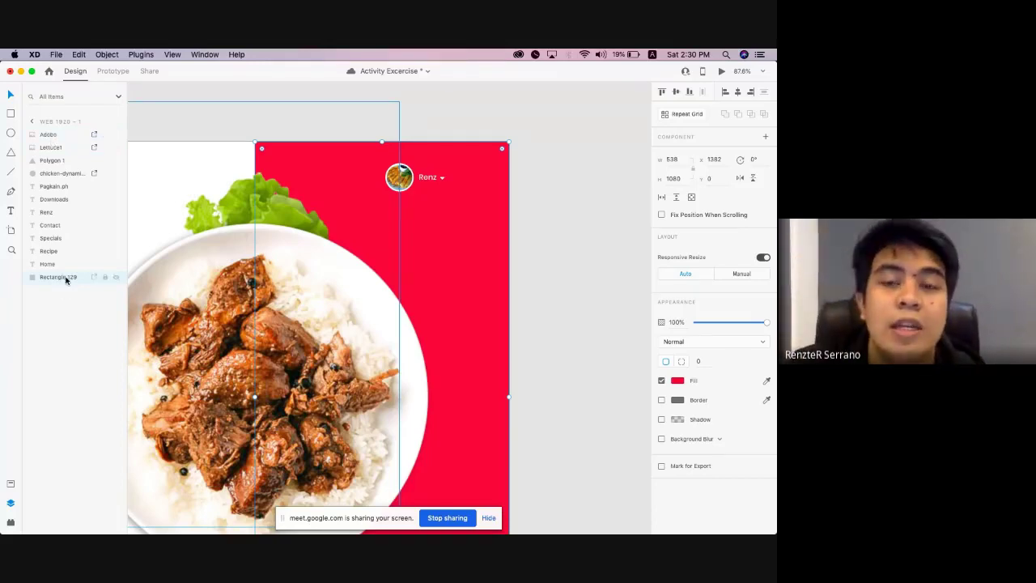
# Check the Google Meet call briefly and return to the design.
pyautogui.press('super+Tab')
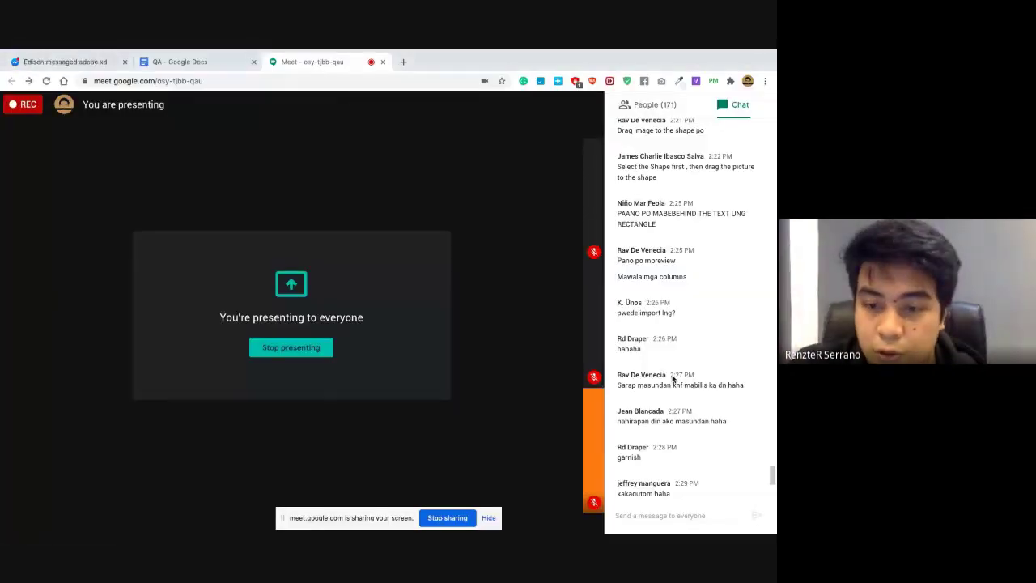
pyautogui.scroll(-3, 677, 403)
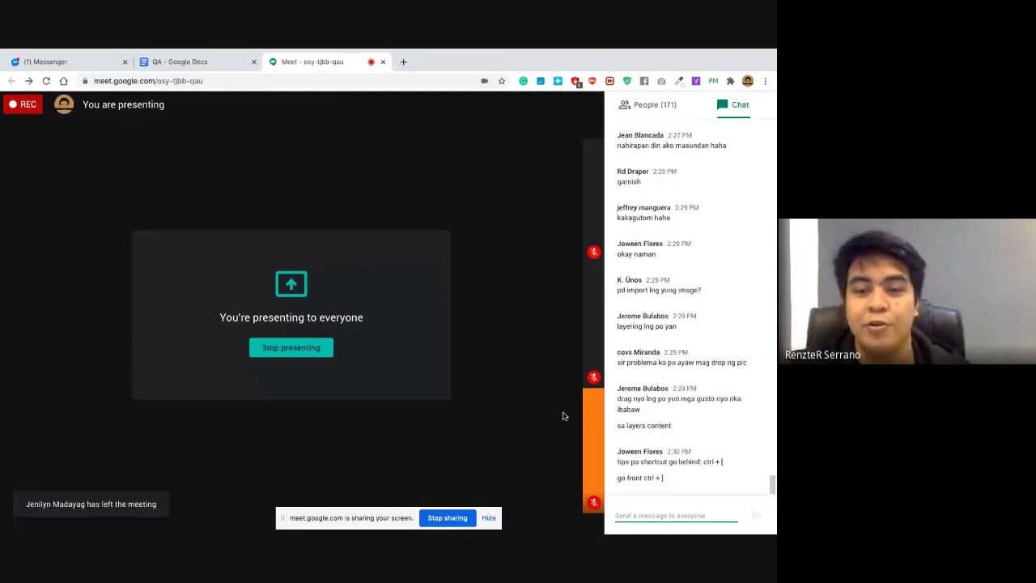
pyautogui.press('super+Tab')
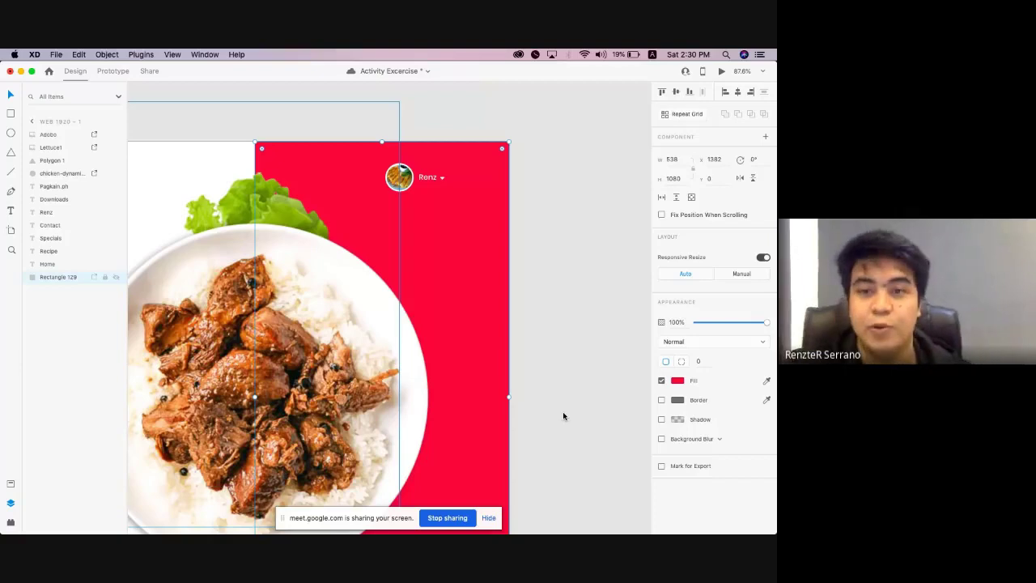
# Send Rectangle 129 to the back with Cmd+Shift+[ so all header links show.
pyautogui.scroll(-5, 439, 381)
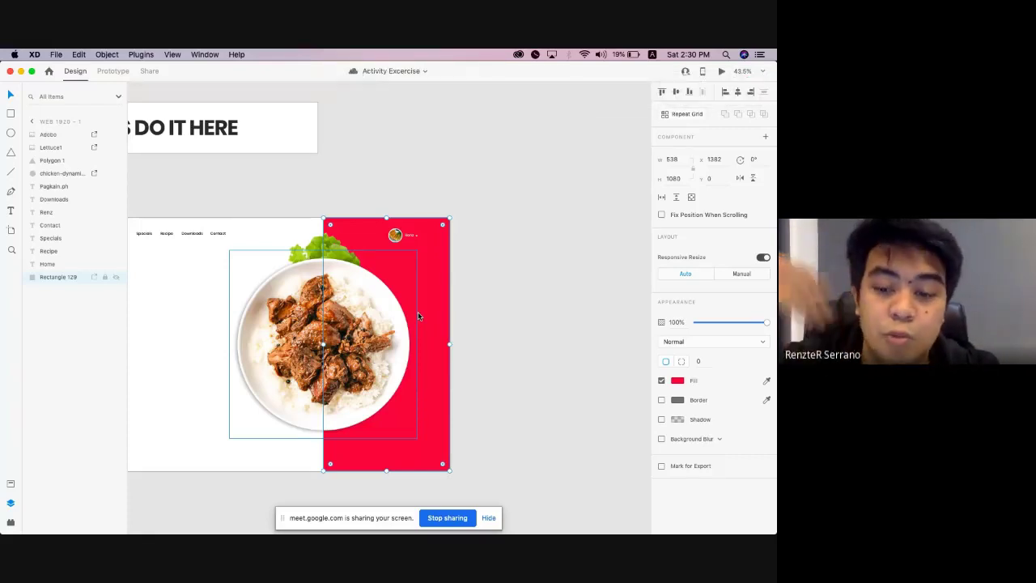
pyautogui.press('super+bracketright')
pyautogui.press('super+bracketright')
pyautogui.press('super+bracketright')
pyautogui.press('super+bracketright')
pyautogui.press('super+bracketright')
pyautogui.press('super+bracketright')
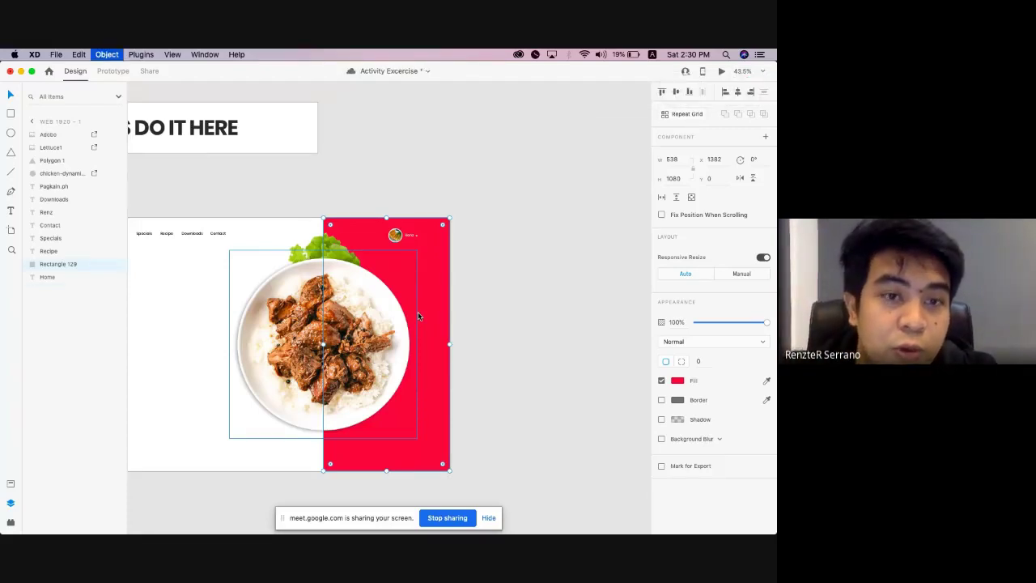
pyautogui.press('super+bracketleft')
pyautogui.press('super+bracketleft')
pyautogui.press('super+bracketleft')
pyautogui.press('super+bracketleft')
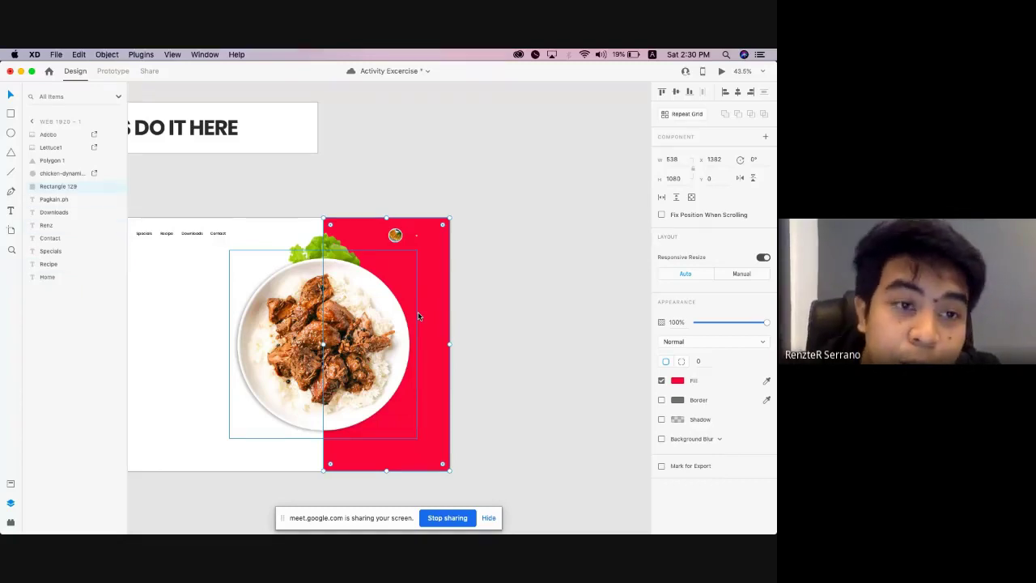
pyautogui.press('super+shift+bracketleft')
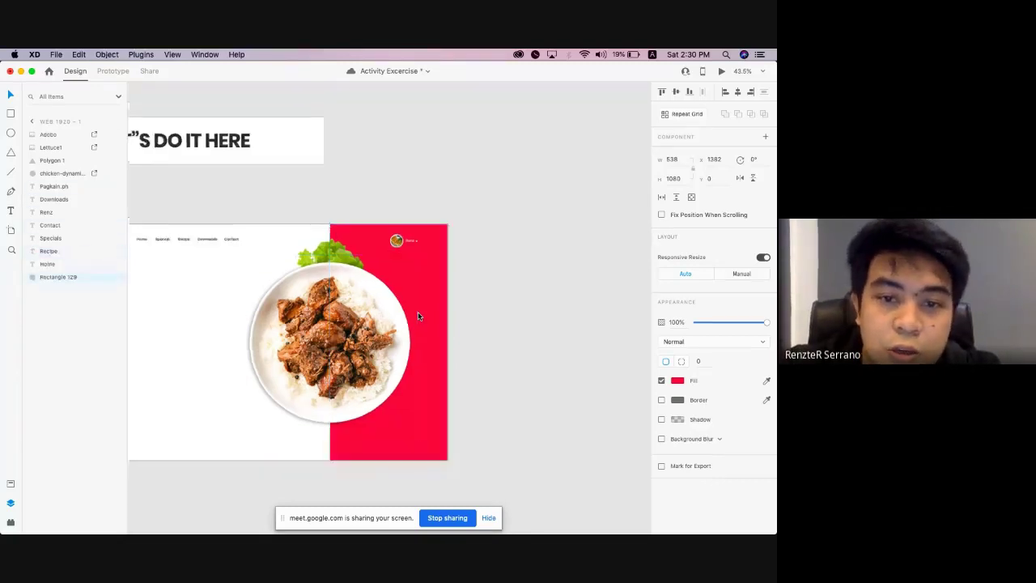
pyautogui.scroll(-5, 418, 312)
pyautogui.scroll(5, 455, 318)
pyautogui.scroll(-3, 454, 317)
pyautogui.hscroll(-4, 462, 289)
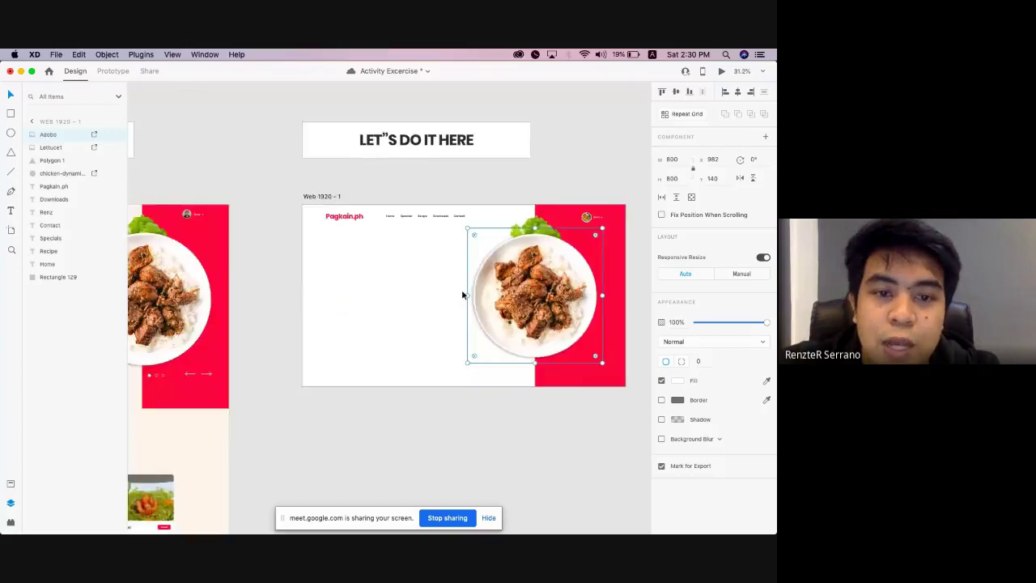
pyautogui.scroll(-5, 381, 297)
pyautogui.scroll(4, 382, 296)
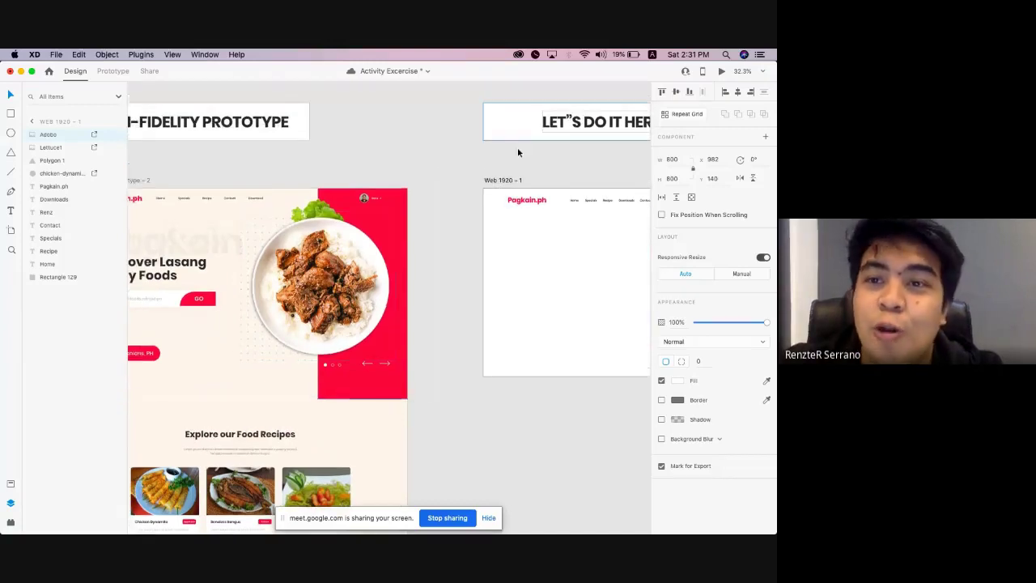
pyautogui.click(518, 147)
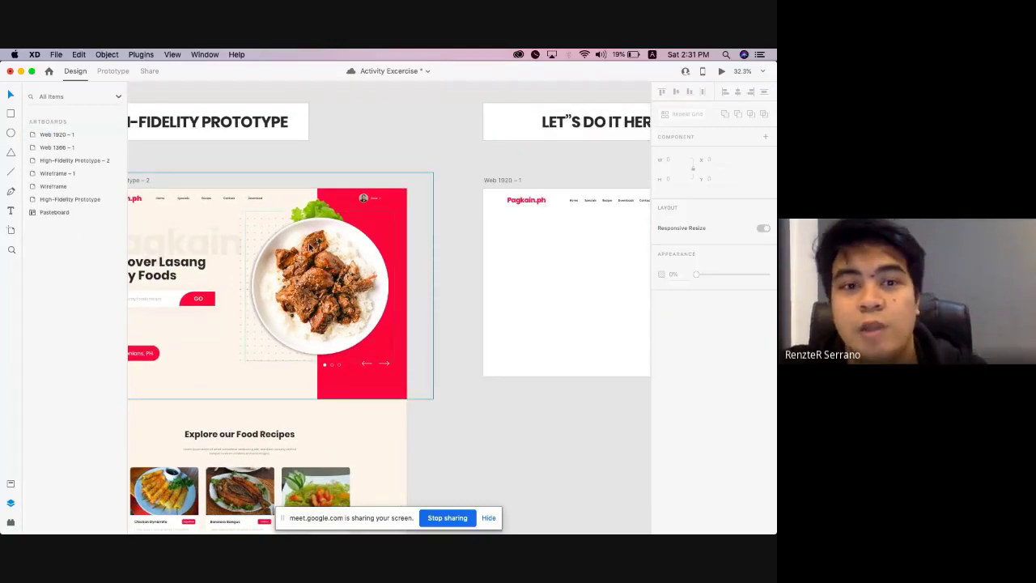
pyautogui.scroll(-5, 310, 247)
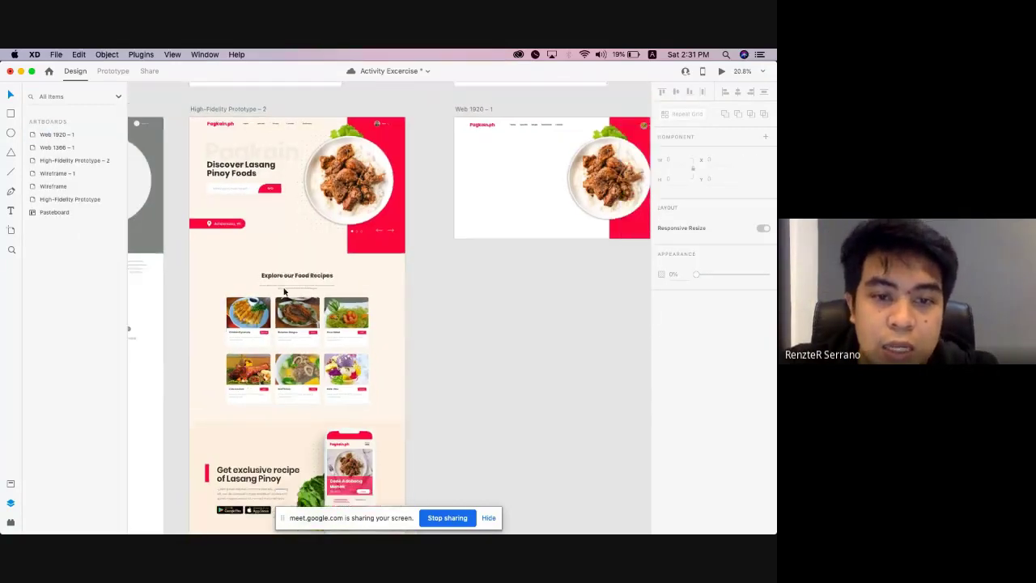
pyautogui.scroll(5, 289, 280)
pyautogui.moveTo(238, 272); pyautogui.dragTo(579, 316)
pyautogui.scroll(-3, 534, 405)
pyautogui.scroll(-4, 558, 372)
pyautogui.hscroll(2, 587, 312)
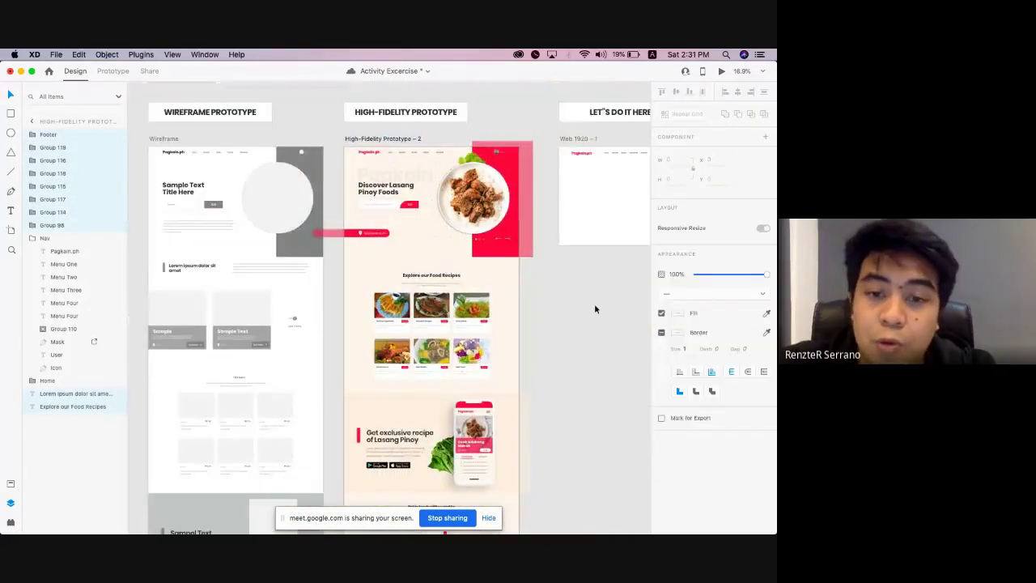
pyautogui.click(594, 308)
pyautogui.scroll(5, 299, 312)
pyautogui.moveTo(187, 232); pyautogui.dragTo(517, 419)
pyautogui.scroll(-3, 522, 421)
pyautogui.scroll(-3, 522, 420)
pyautogui.scroll(-2, 517, 419)
pyautogui.moveTo(232, 303); pyautogui.dragTo(467, 427)
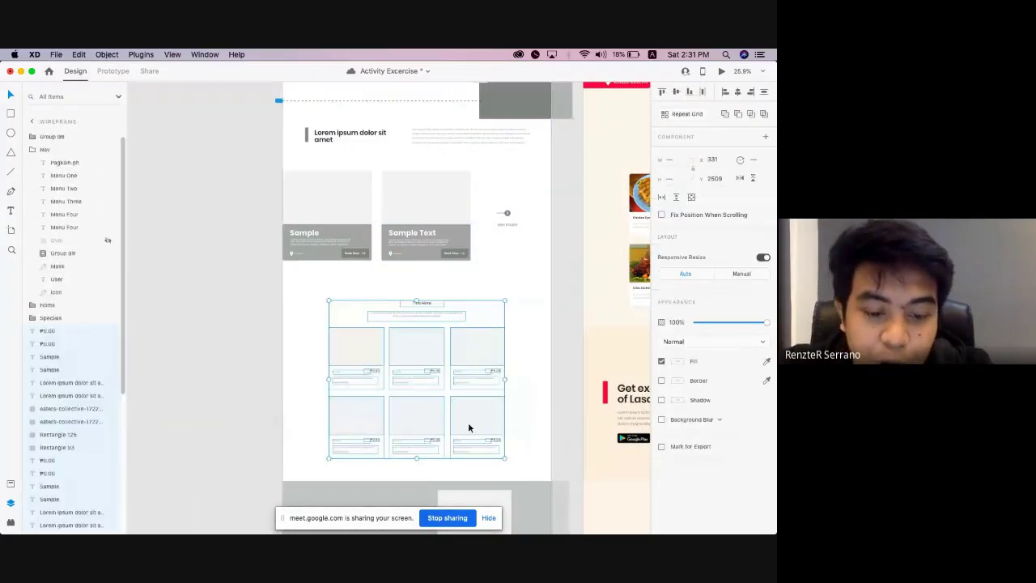
pyautogui.scroll(-5, 464, 420)
pyautogui.hscroll(5, 462, 419)
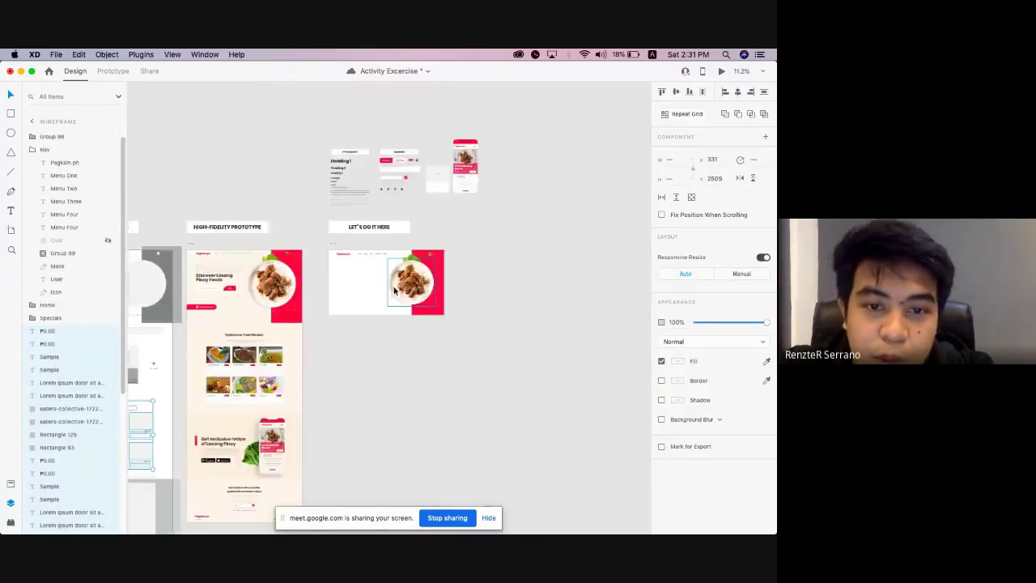
pyautogui.scroll(5, 363, 310)
pyautogui.click(331, 290)
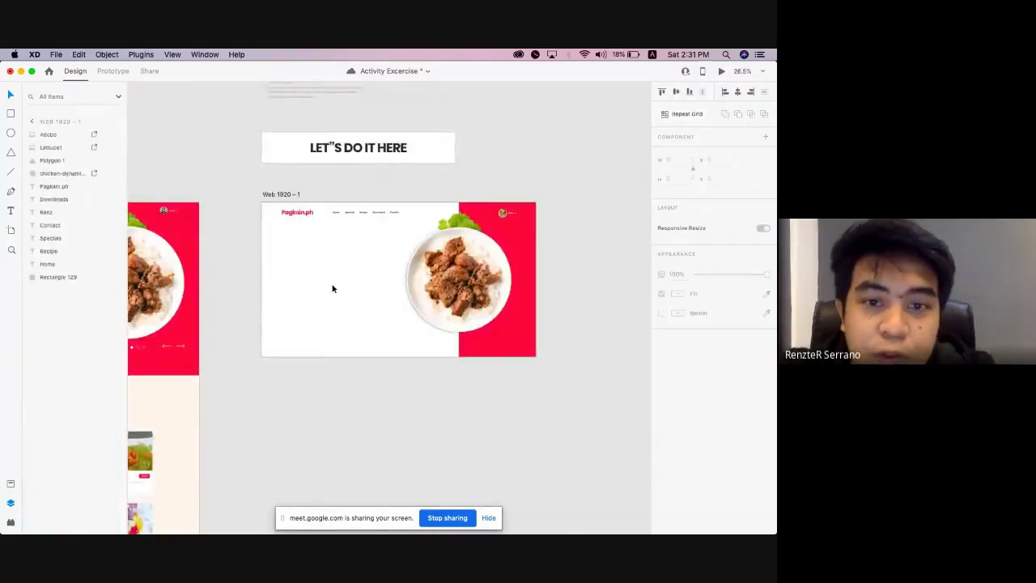
pyautogui.press('super+v')
pyautogui.scroll(5, 370, 247)
pyautogui.moveTo(475, 249); pyautogui.dragTo(398, 324)
pyautogui.scroll(-5, 502, 310)
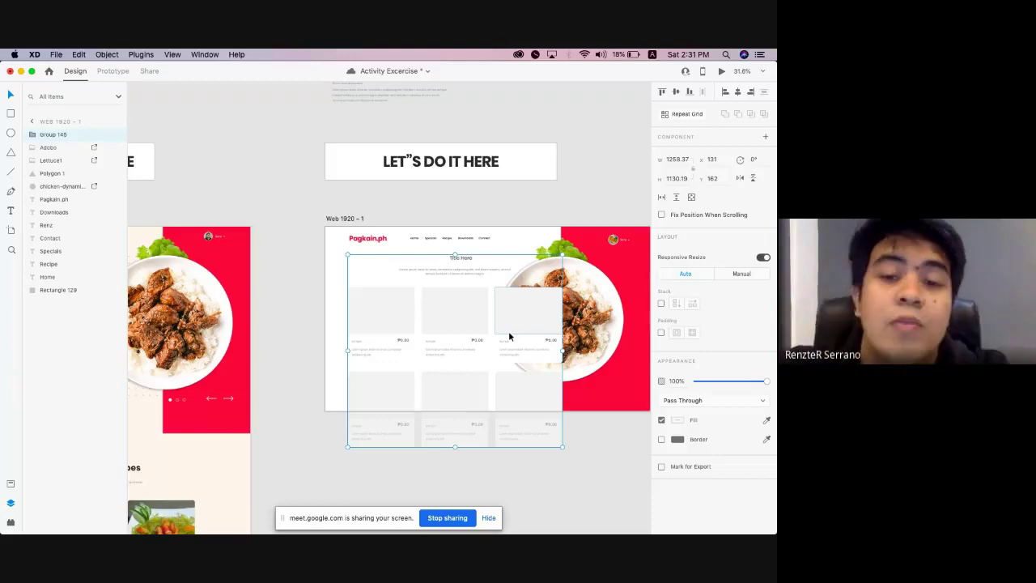
pyautogui.scroll(-5, 506, 332)
pyautogui.moveTo(508, 331); pyautogui.dragTo(387, 359)
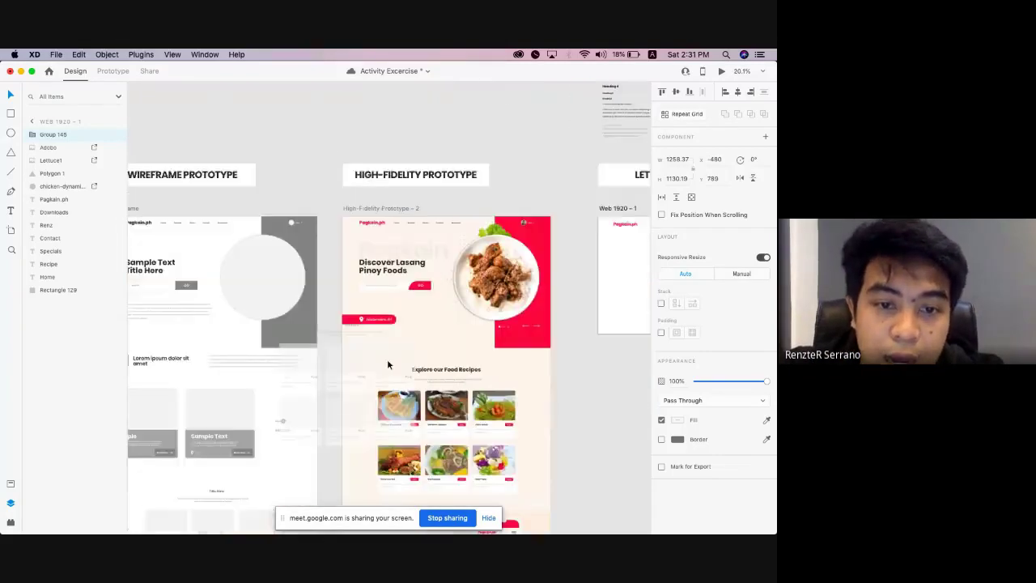
pyautogui.hscroll(-5, 387, 358)
pyautogui.press('Escape')
pyautogui.hscroll(5, 381, 336)
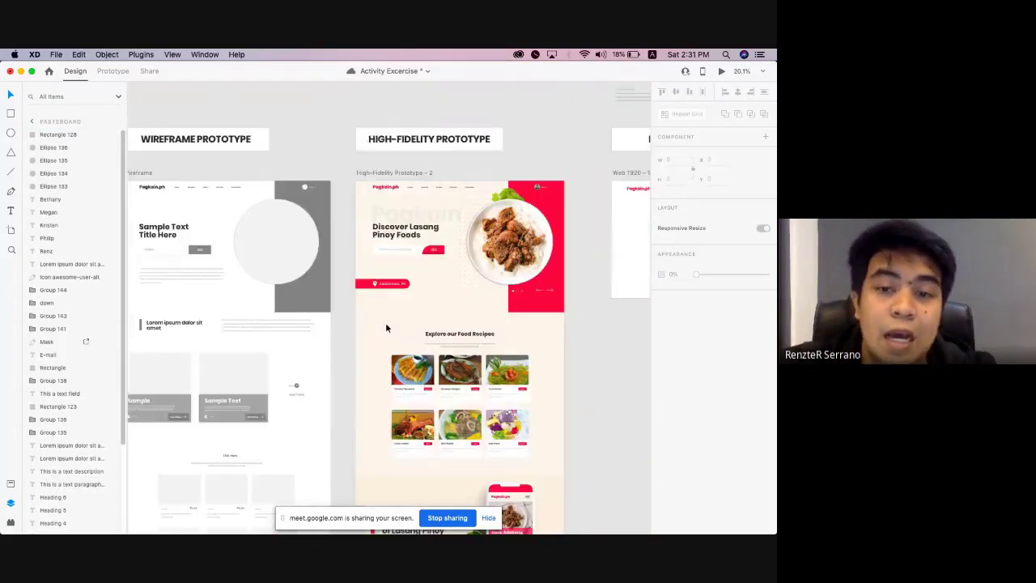
pyautogui.hscroll(5, 535, 288)
pyautogui.scroll(5, 512, 291)
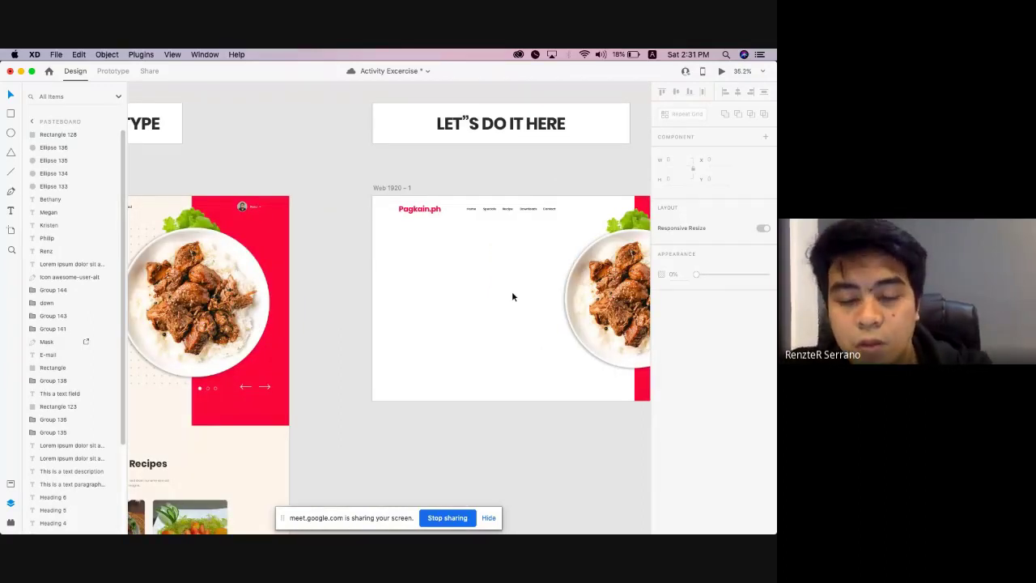
pyautogui.hscroll(5, 511, 296)
pyautogui.scroll(2, 512, 297)
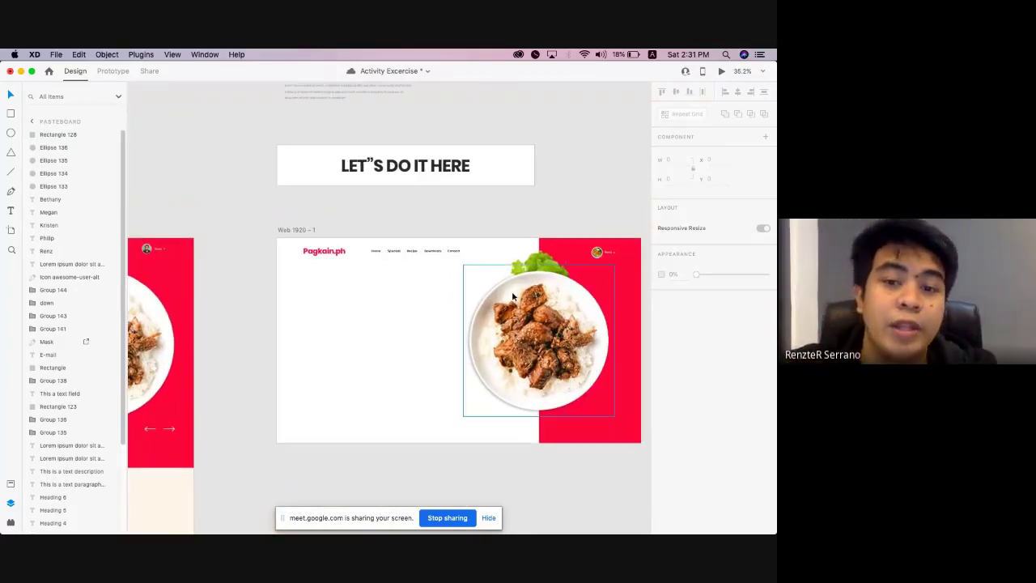
pyautogui.hscroll(3, 512, 296)
pyautogui.scroll(-1, 512, 296)
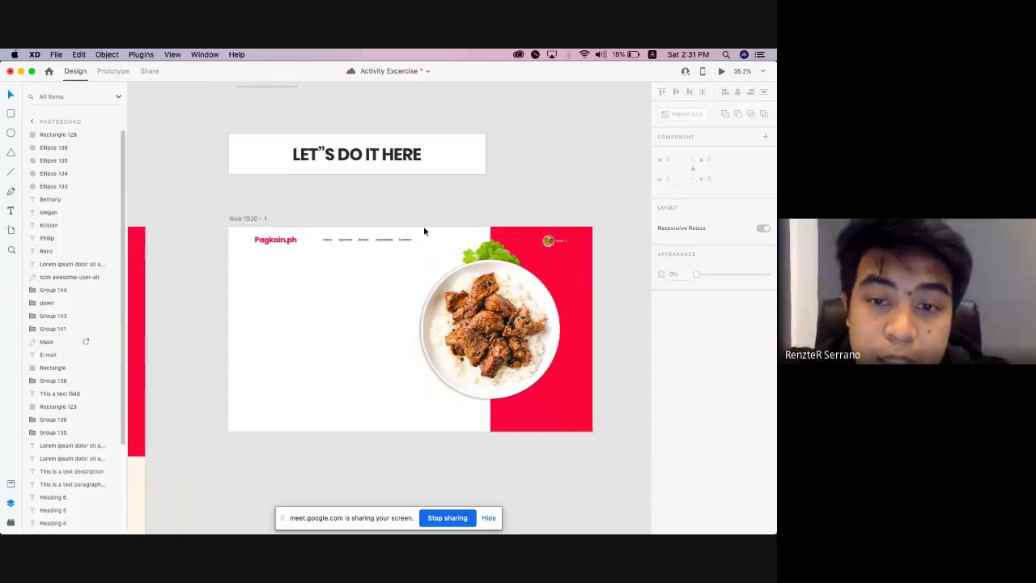
pyautogui.click(453, 275)
pyautogui.hscroll(2, 422, 286)
pyautogui.scroll(-1, 421, 286)
pyautogui.click(245, 218)
pyautogui.click(315, 218)
pyautogui.click(333, 218)
pyautogui.scroll(3, 381, 220)
pyautogui.scroll(-3, 381, 220)
pyautogui.hscroll(-4, 496, 294)
pyautogui.click(496, 294)
pyautogui.hscroll(-3, 269, 240)
pyautogui.scroll(-1, 270, 239)
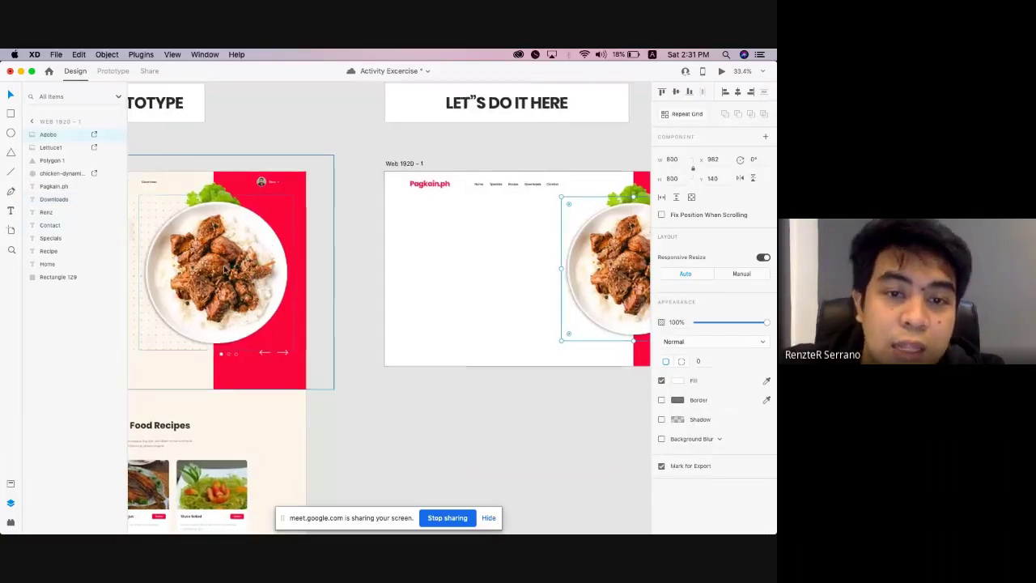
pyautogui.hscroll(-3, 411, 195)
pyautogui.scroll(-1, 411, 195)
pyautogui.click(411, 194)
pyautogui.hscroll(-4, 389, 227)
pyautogui.scroll(1, 389, 226)
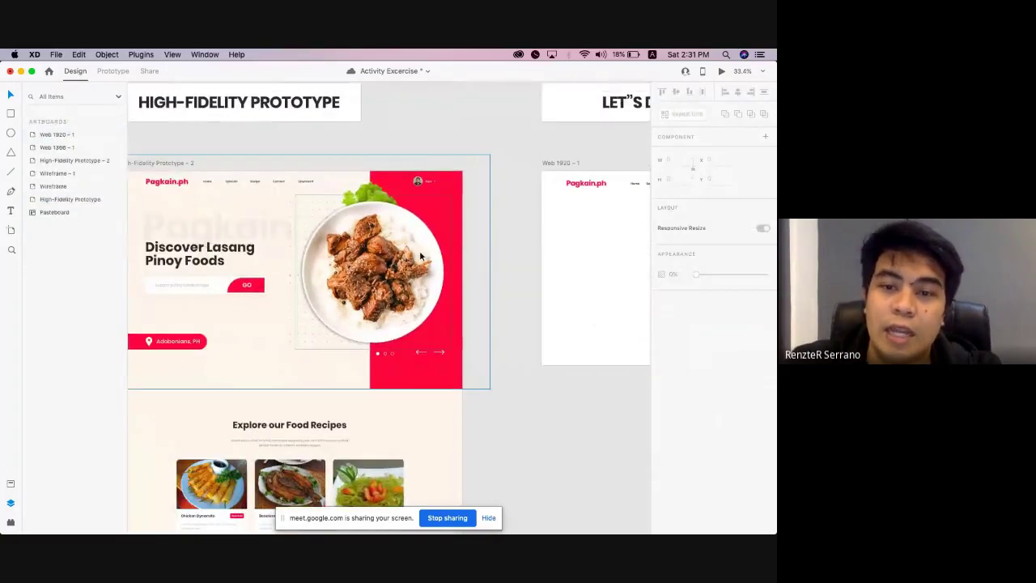
pyautogui.scroll(1, 362, 253)
pyautogui.scroll(5, 291, 218)
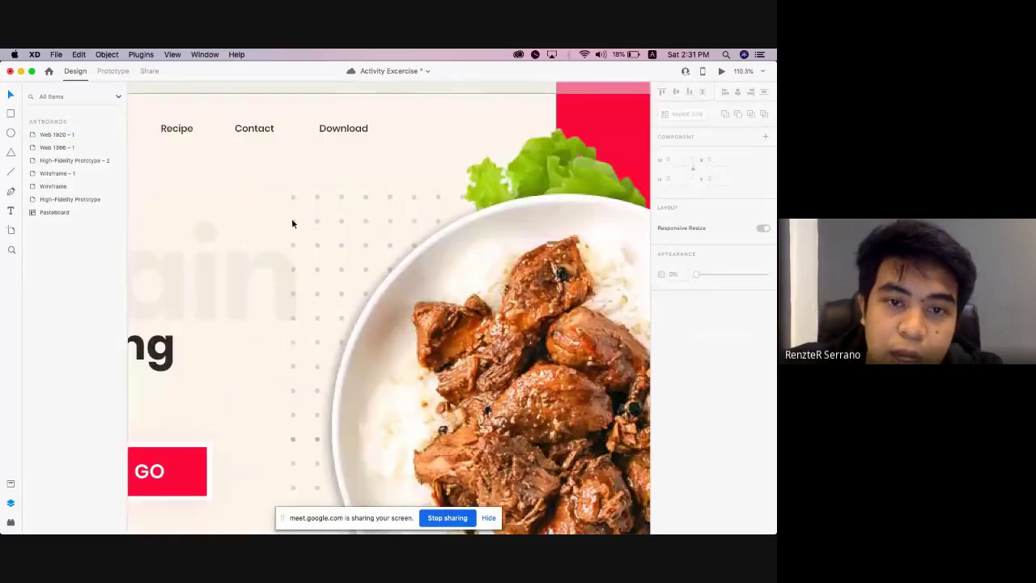
pyautogui.scroll(-2, 291, 218)
pyautogui.click(296, 222)
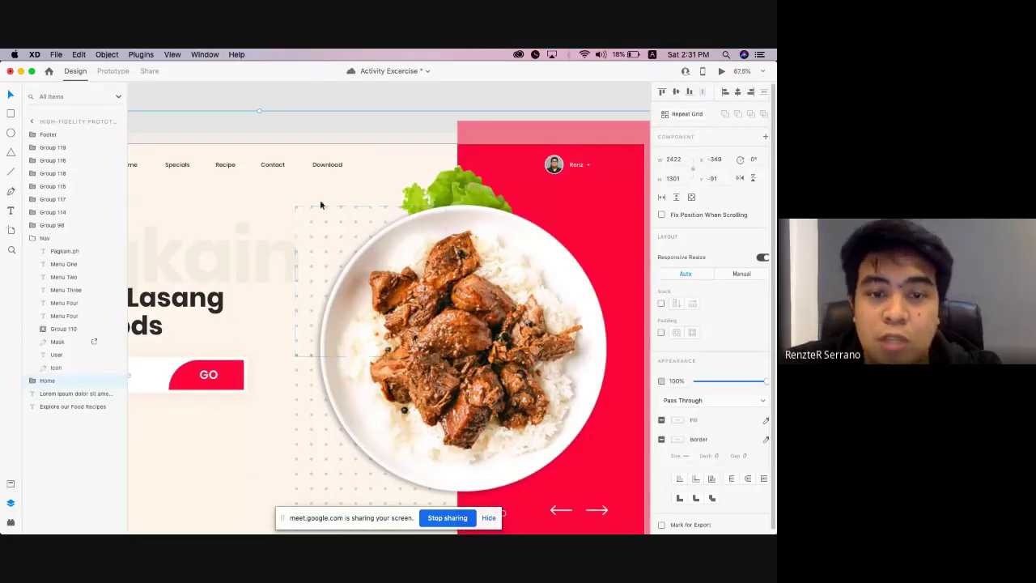
pyautogui.scroll(-3, 322, 204)
pyautogui.hscroll(-6, 340, 213)
pyautogui.hscroll(5, 396, 228)
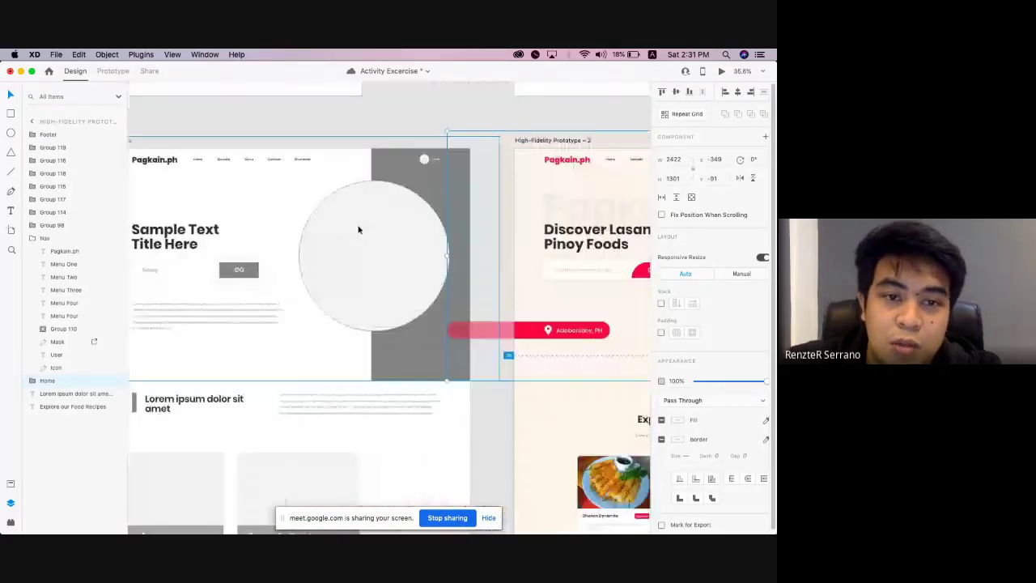
pyautogui.hscroll(8, 358, 230)
pyautogui.scroll(5, 310, 183)
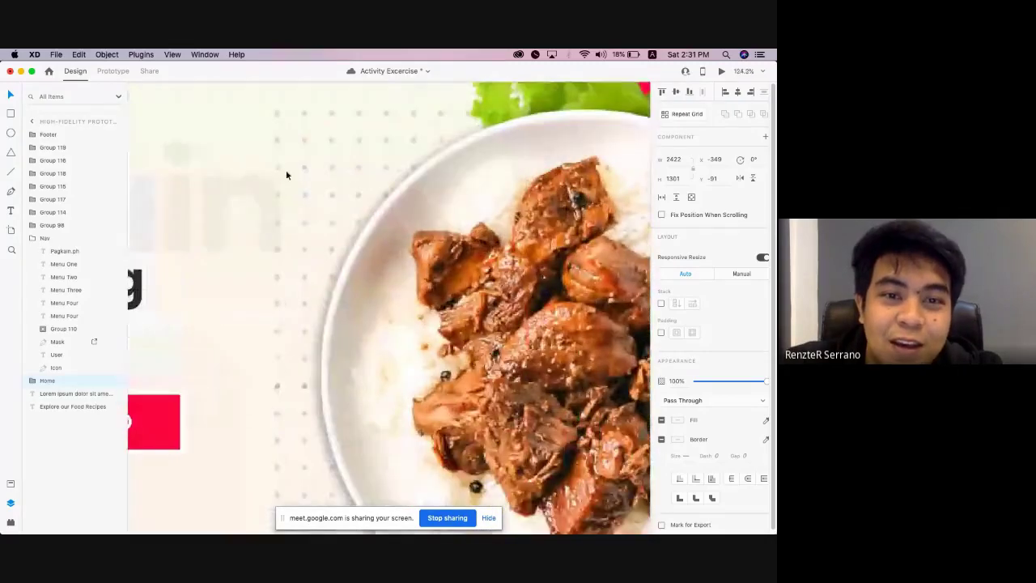
pyautogui.doubleClick(278, 170)
pyautogui.scroll(-2, 344, 166)
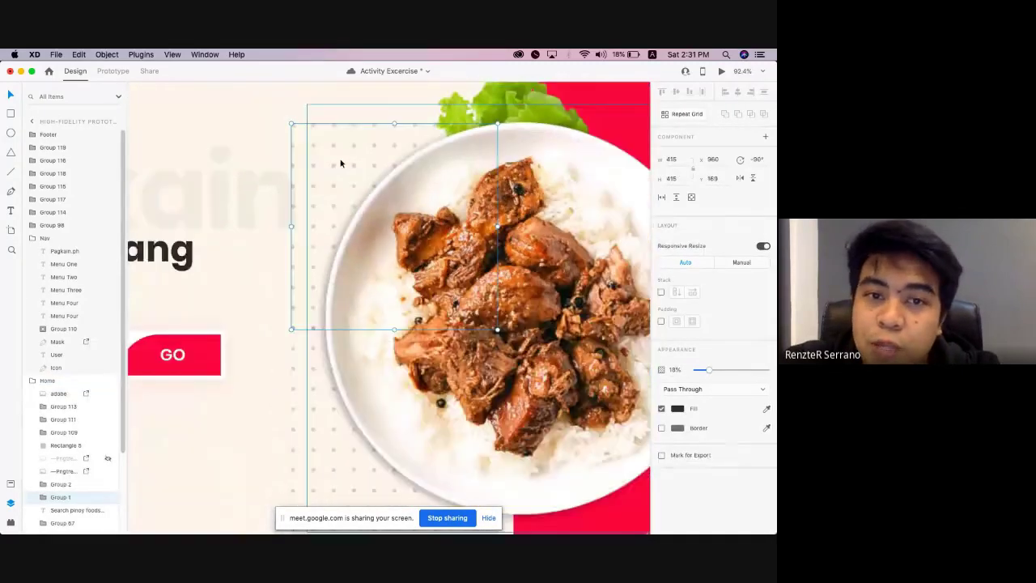
pyautogui.doubleClick(353, 176)
pyautogui.scroll(-3, 348, 167)
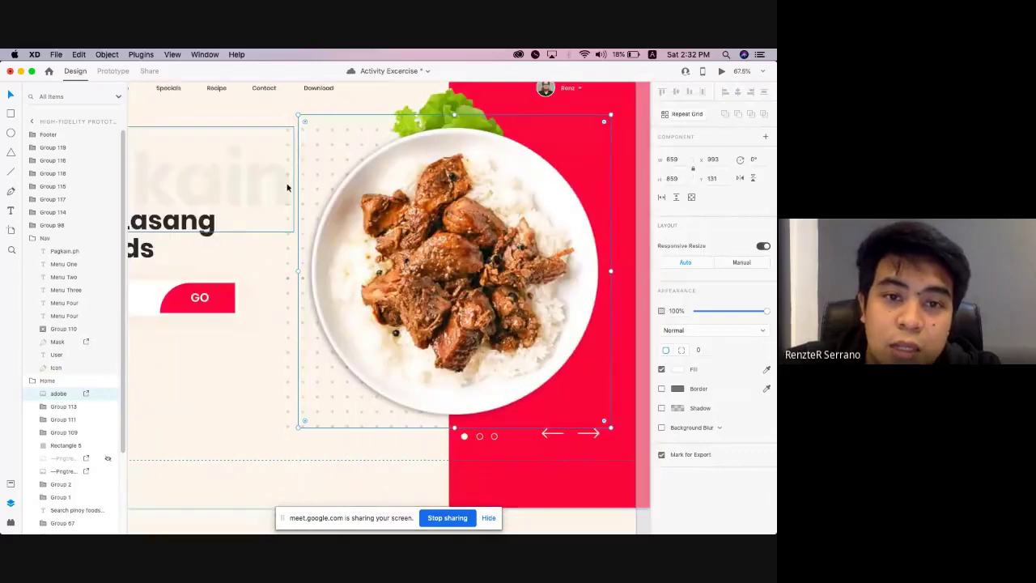
pyautogui.scroll(-4, 304, 176)
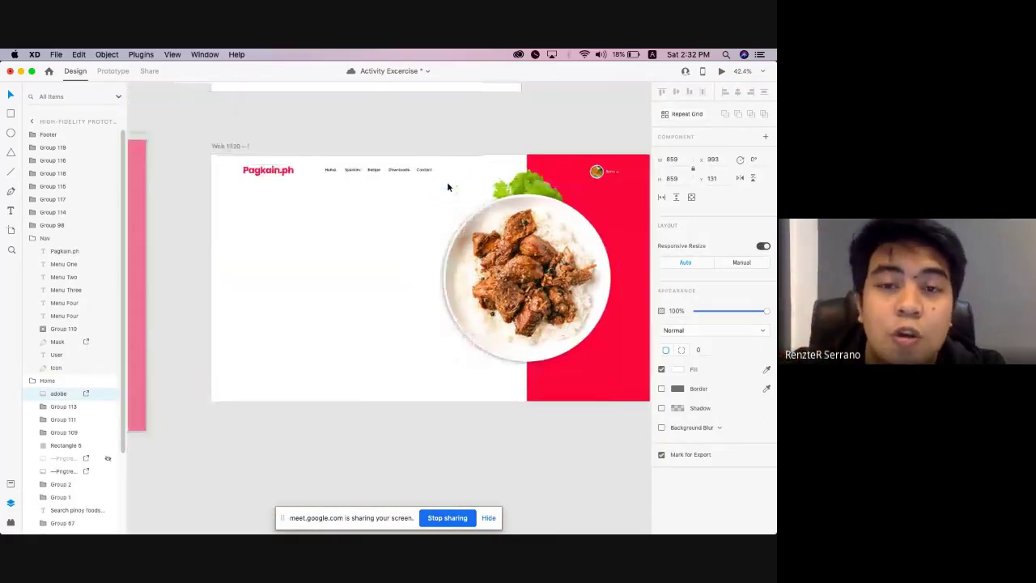
pyautogui.hscroll(-1, 398, 194)
pyautogui.scroll(2, 185, 185)
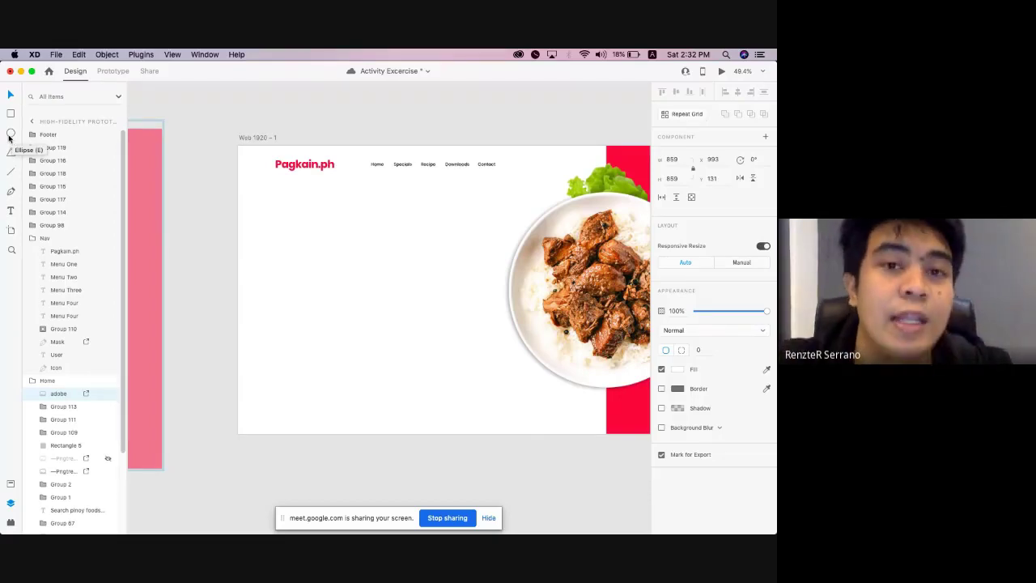
# Draw a 12×12 ellipse below the Pagkain.ph logo, replacing a first attempt.
pyautogui.click(10, 135)
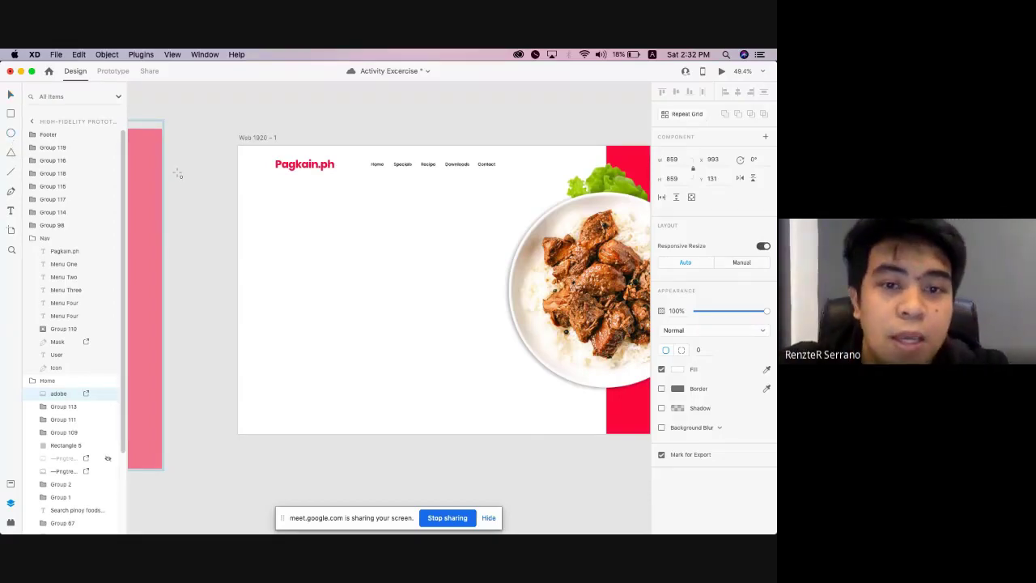
pyautogui.scroll(5, 316, 238)
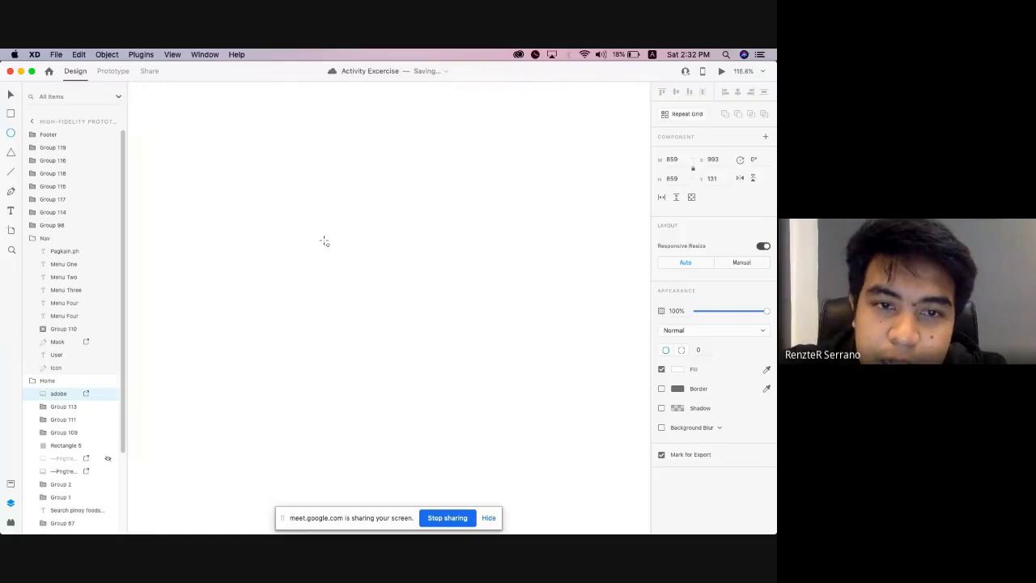
pyautogui.scroll(-3, 324, 241)
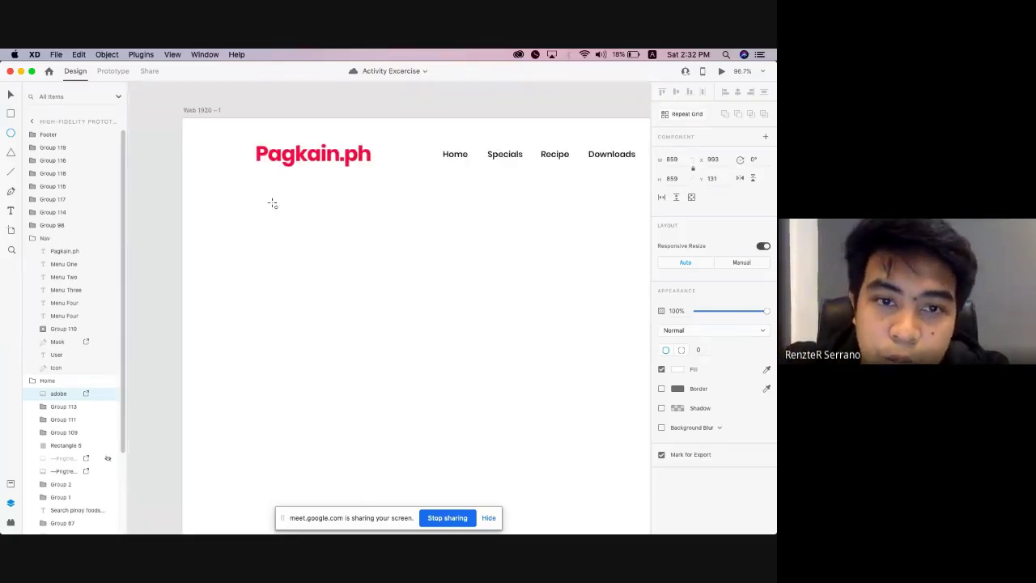
pyautogui.moveTo(262, 199); pyautogui.dragTo(263, 206)
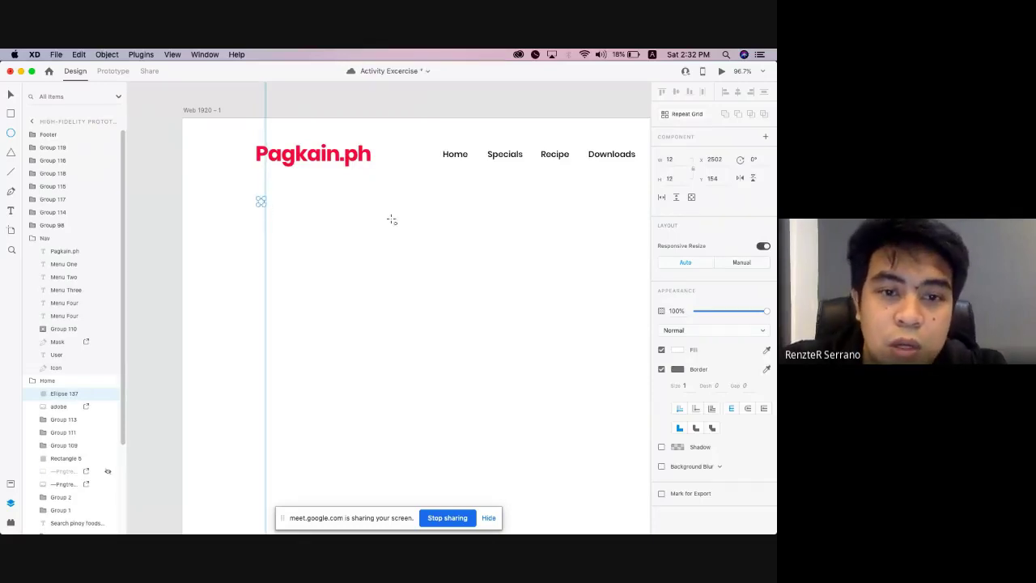
pyautogui.scroll(2, 347, 227)
pyautogui.scroll(-3, 347, 227)
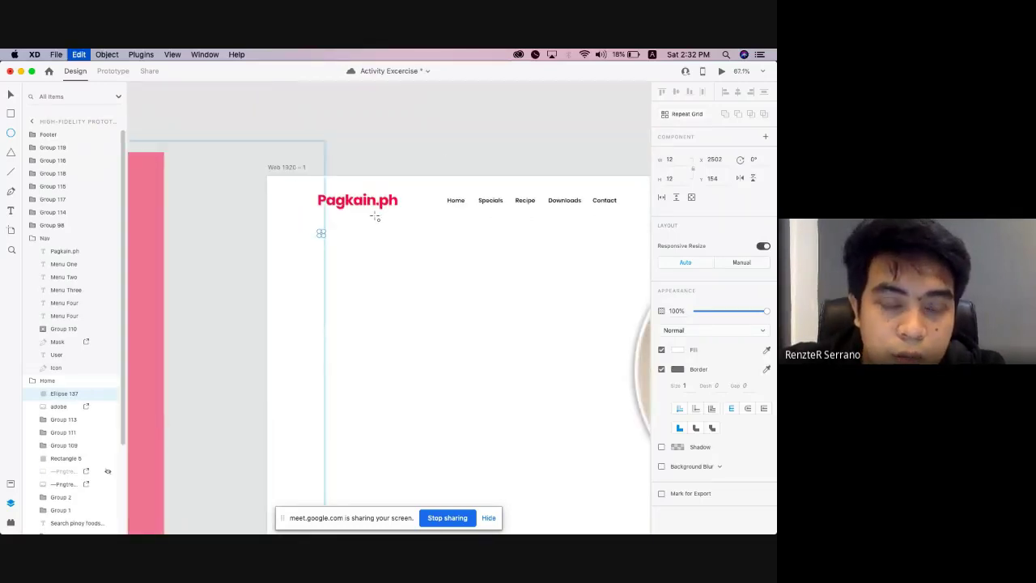
pyautogui.press('Delete')
pyautogui.press('e')
pyautogui.moveTo(340, 250); pyautogui.dragTo(342, 255)
# Fill the dot with grey #808484 from Assets and remove its border.
pyautogui.hscroll(3, 594, 213)
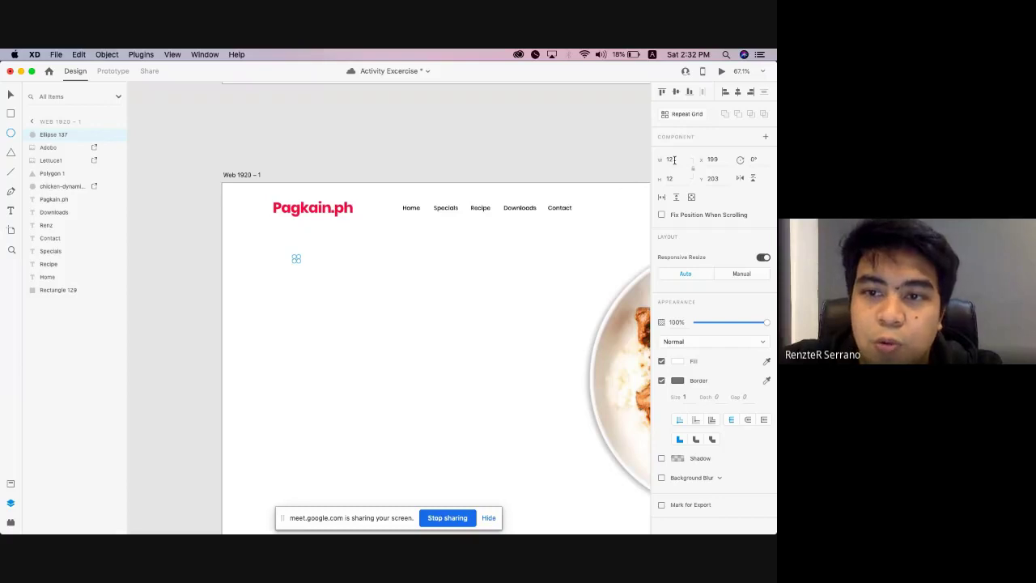
pyautogui.scroll(5, 340, 268)
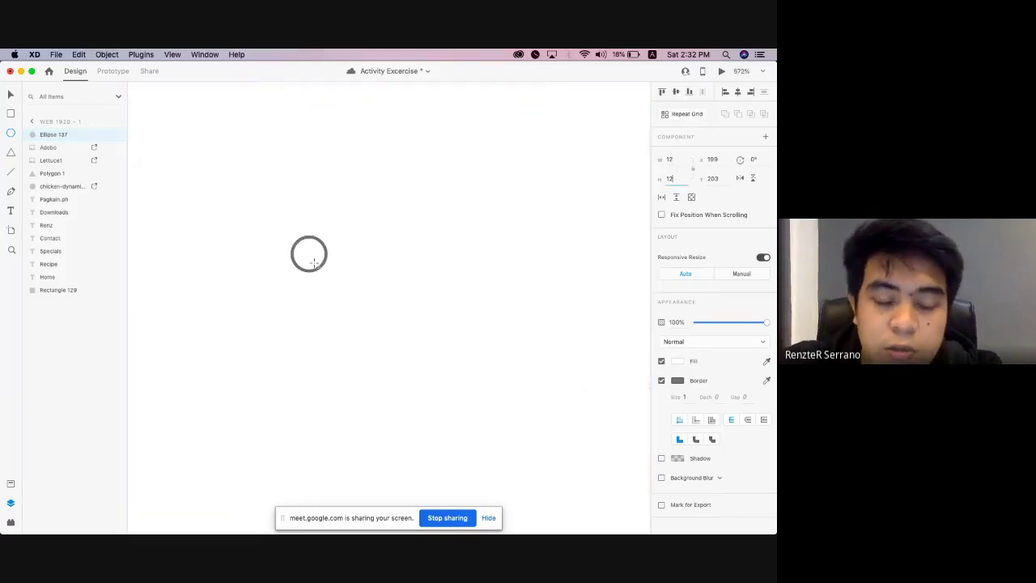
pyautogui.scroll(-3, 359, 281)
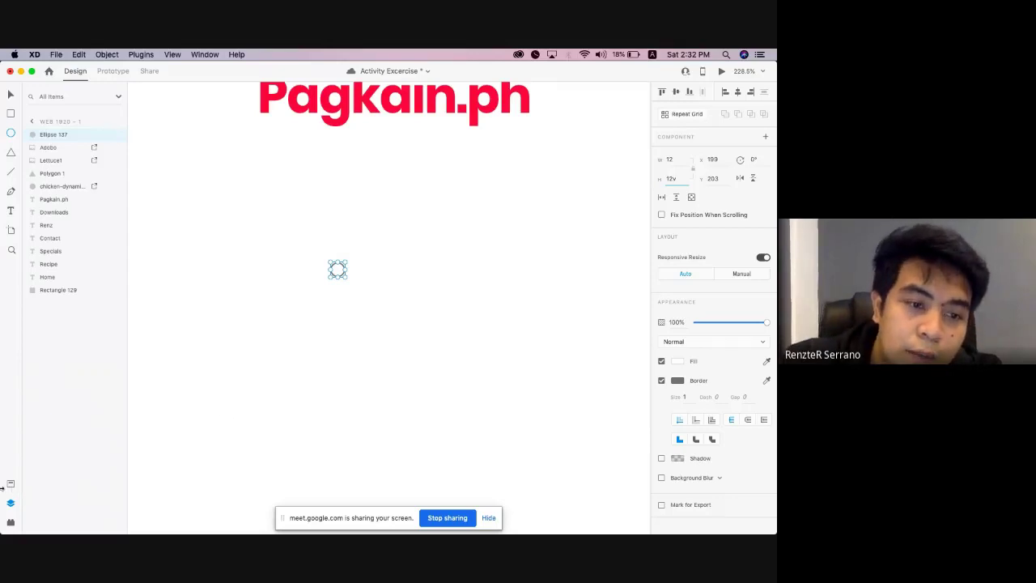
pyautogui.click(10, 484)
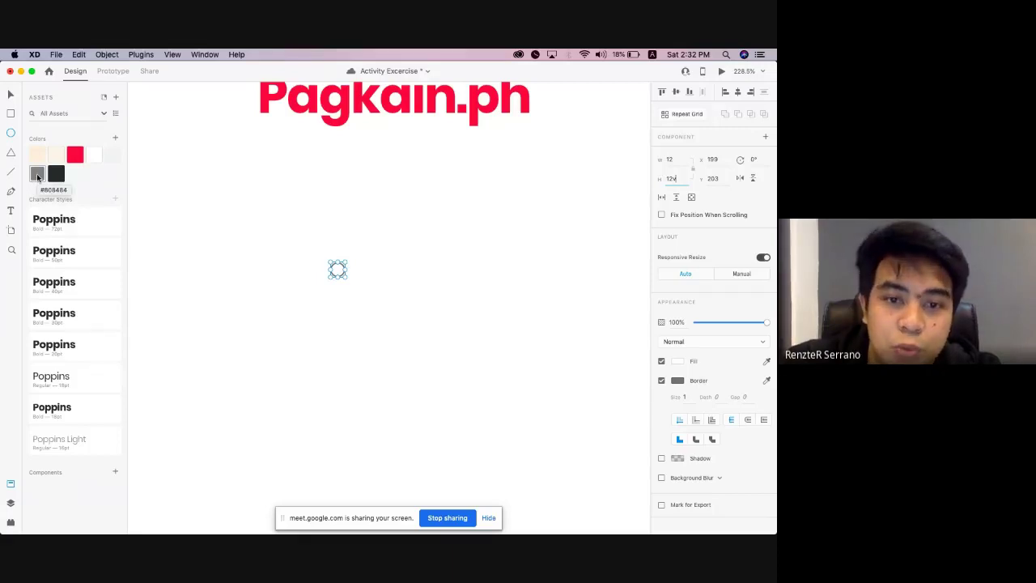
pyautogui.click(37, 175)
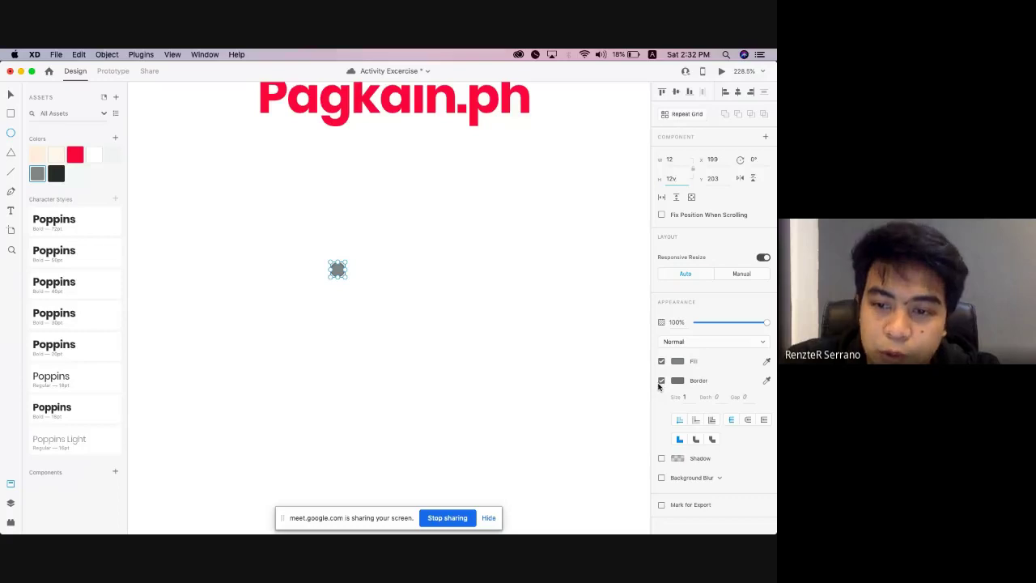
pyautogui.click(661, 381)
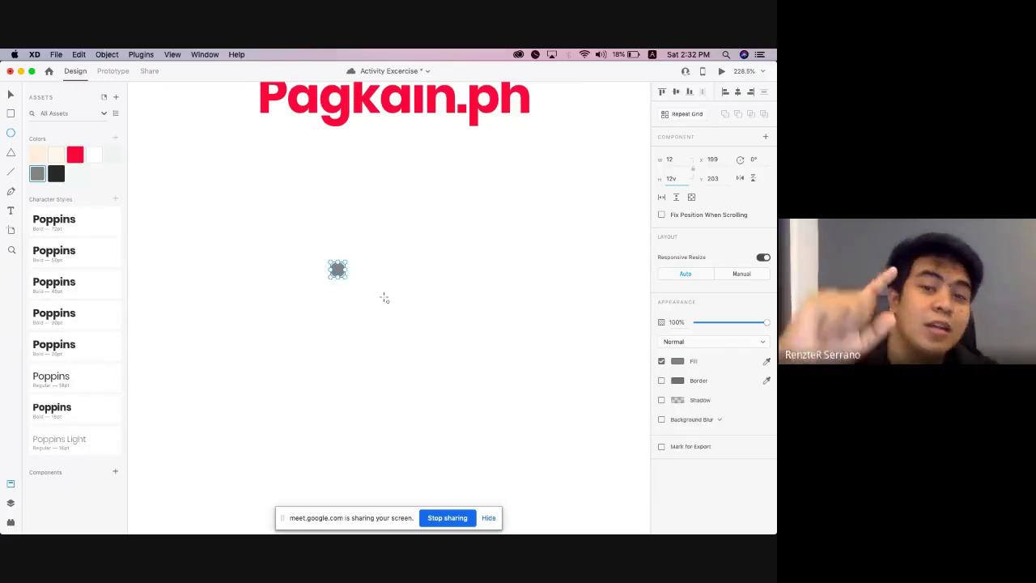
pyautogui.scroll(-5, 405, 381)
pyautogui.scroll(-3, 388, 370)
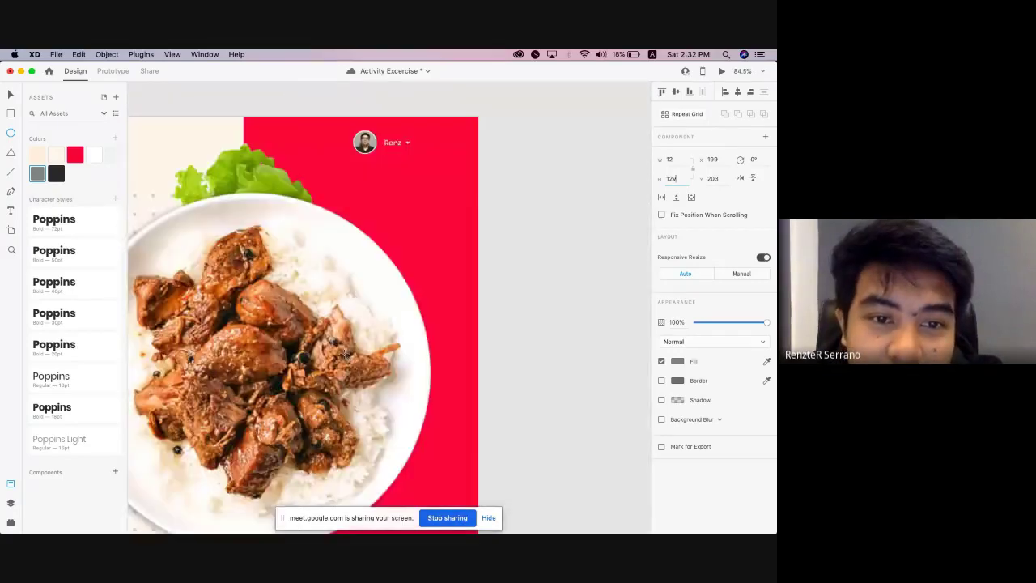
pyautogui.scroll(-3, 345, 355)
pyautogui.scroll(2, 335, 276)
pyautogui.scroll(-2, 333, 287)
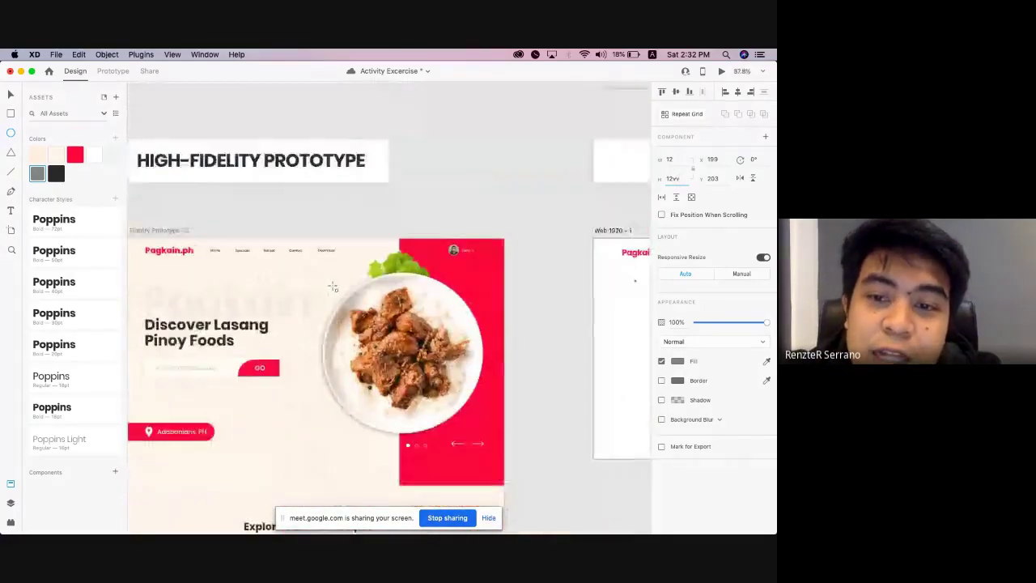
pyautogui.hscroll(5, 372, 290)
pyautogui.scroll(4, 417, 251)
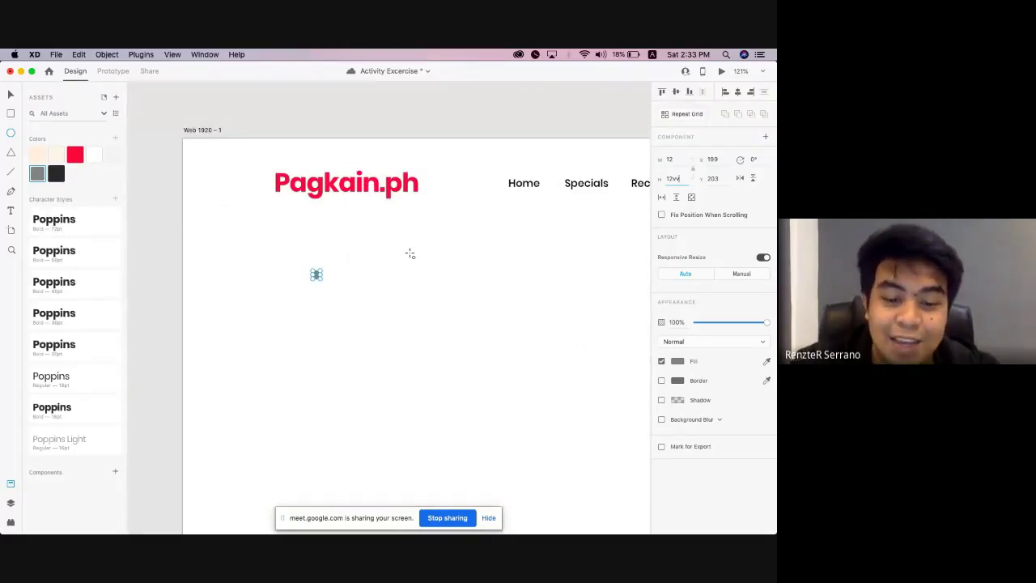
pyautogui.write('vvvv')
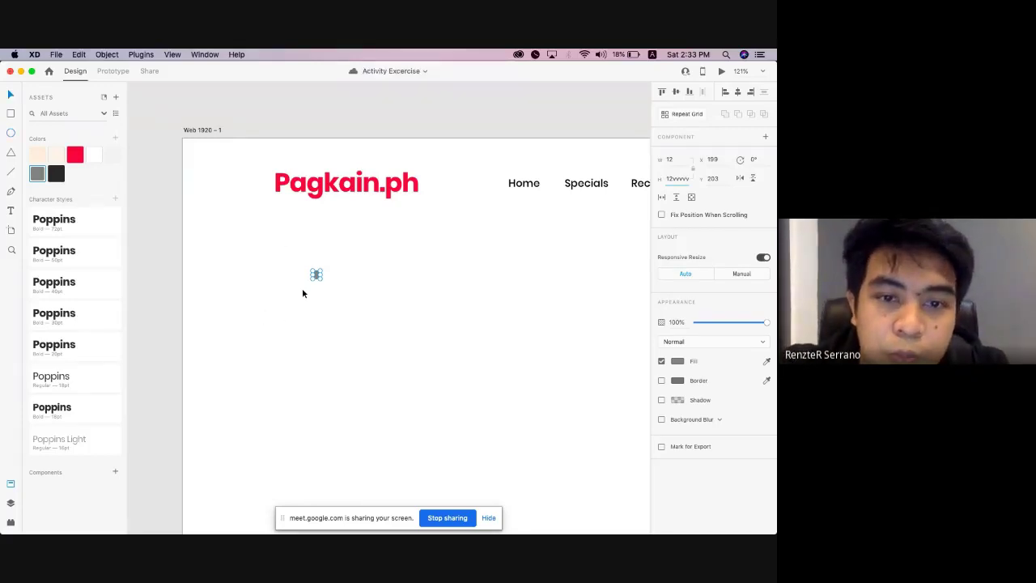
pyautogui.press('Return')
pyautogui.scroll(5, 336, 280)
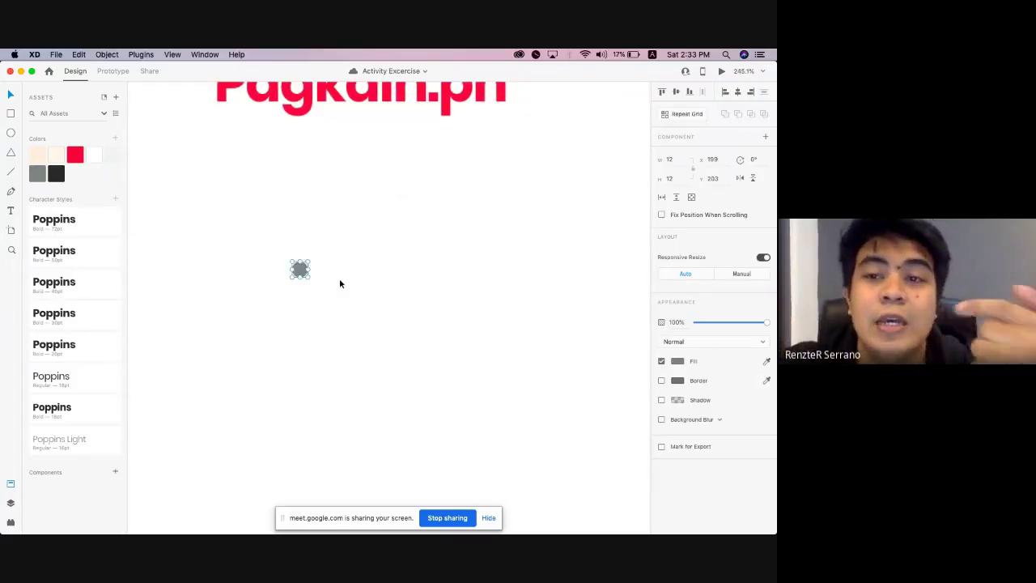
# Reselect the grey dot with a marquee and convert it to a Repeat Grid.
pyautogui.click(374, 247)
pyautogui.scroll(-3, 374, 247)
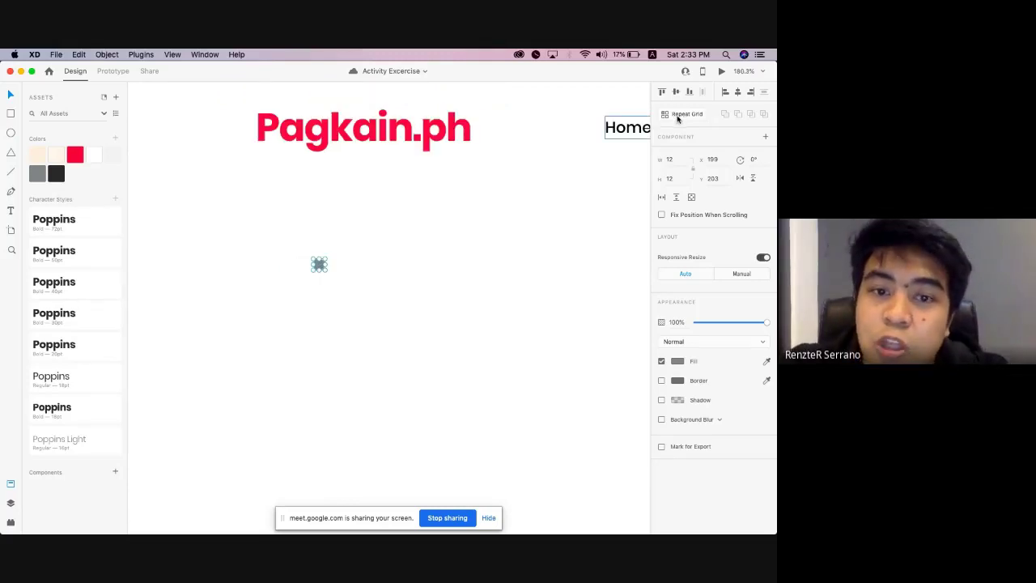
pyautogui.hscroll(2, 635, 160)
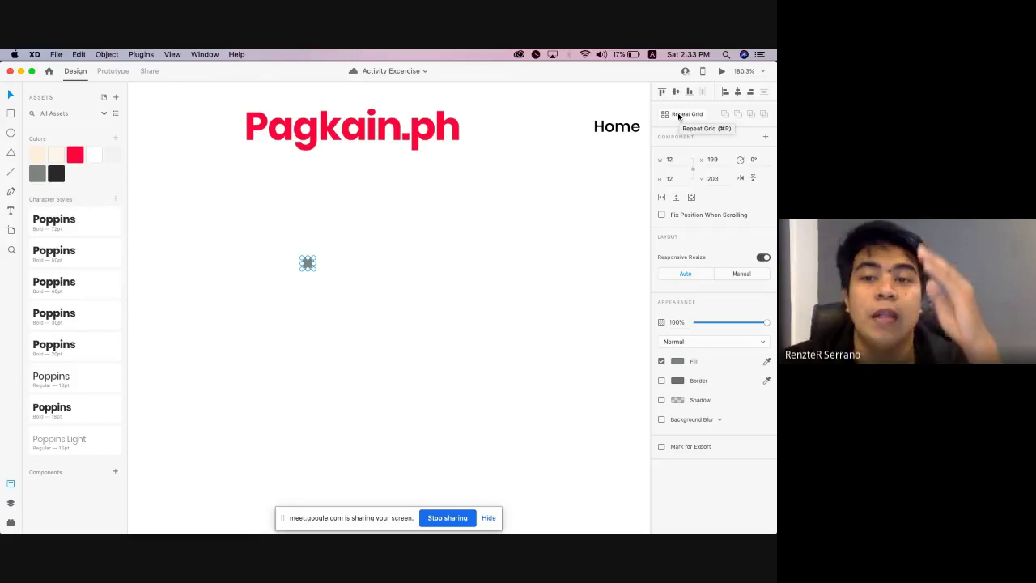
pyautogui.moveTo(277, 243); pyautogui.dragTo(366, 298)
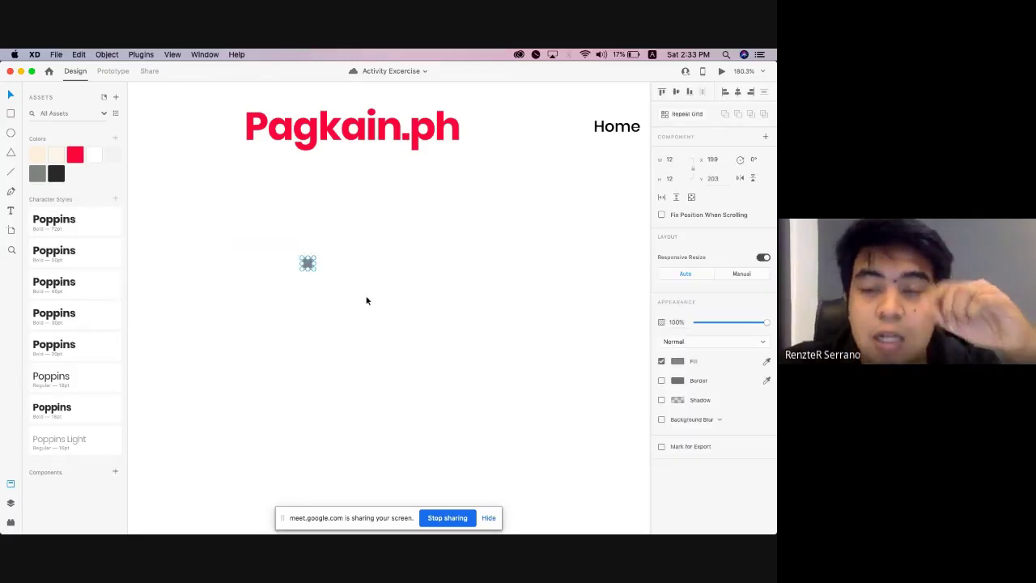
pyautogui.click(688, 115)
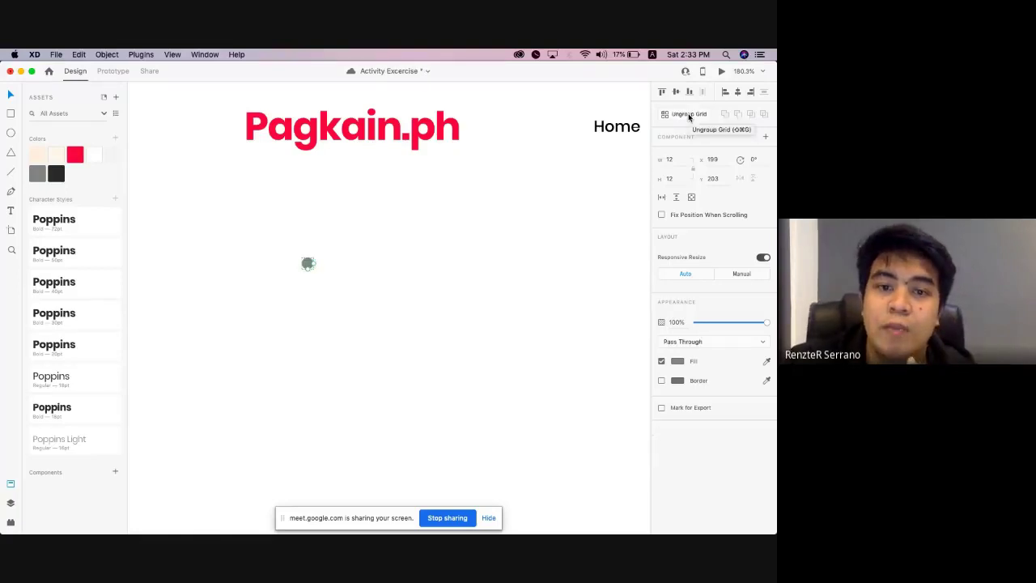
pyautogui.scroll(5, 296, 261)
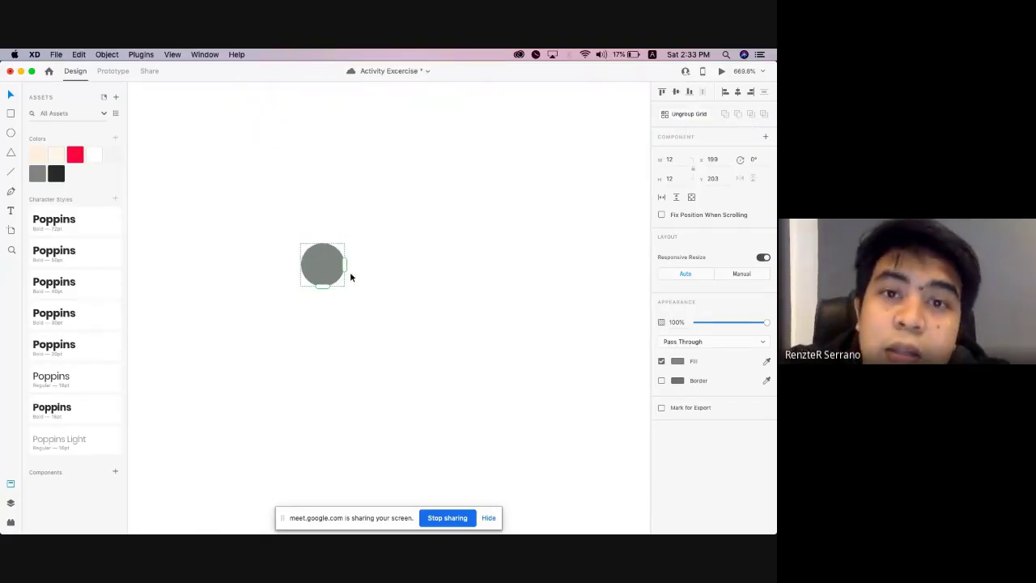
pyautogui.scroll(-3, 328, 271)
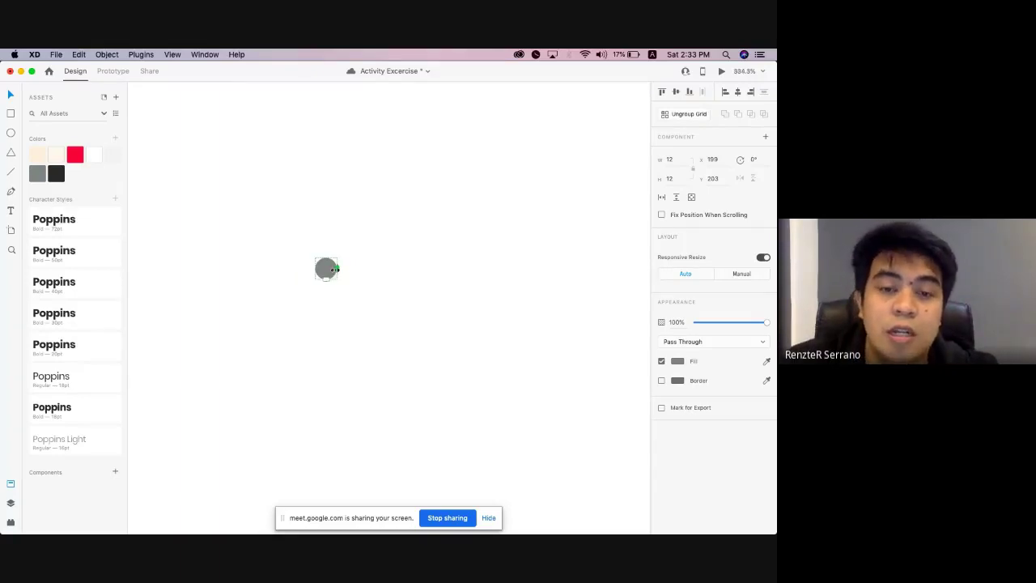
pyautogui.scroll(-5, 340, 273)
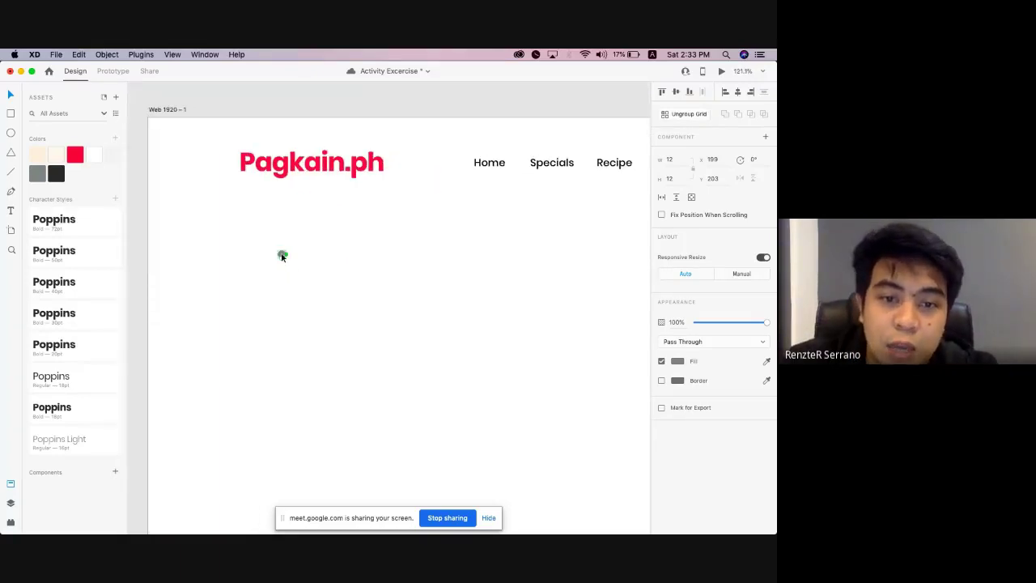
pyautogui.scroll(5, 282, 256)
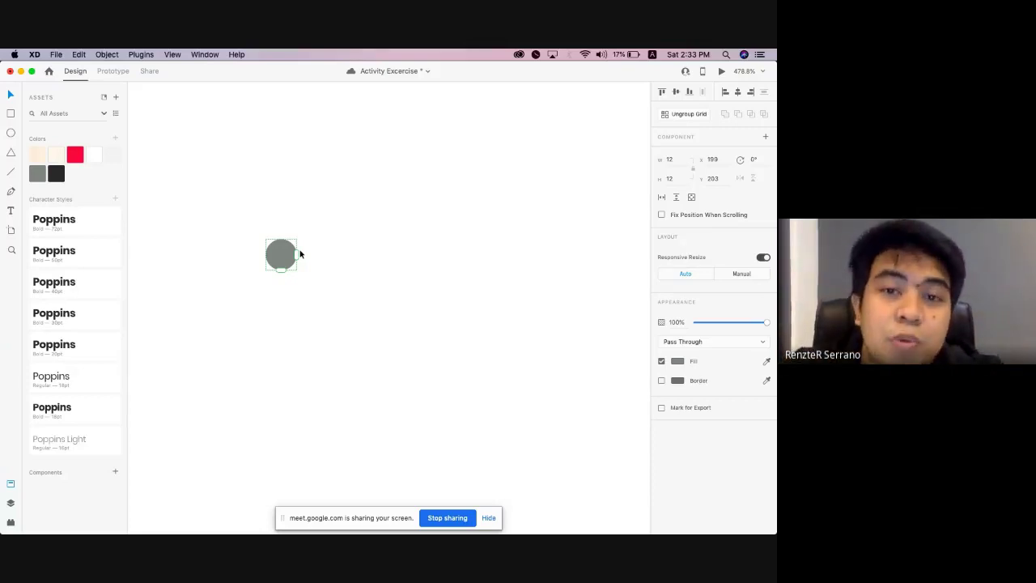
pyautogui.scroll(-3, 300, 254)
pyautogui.scroll(2, 307, 250)
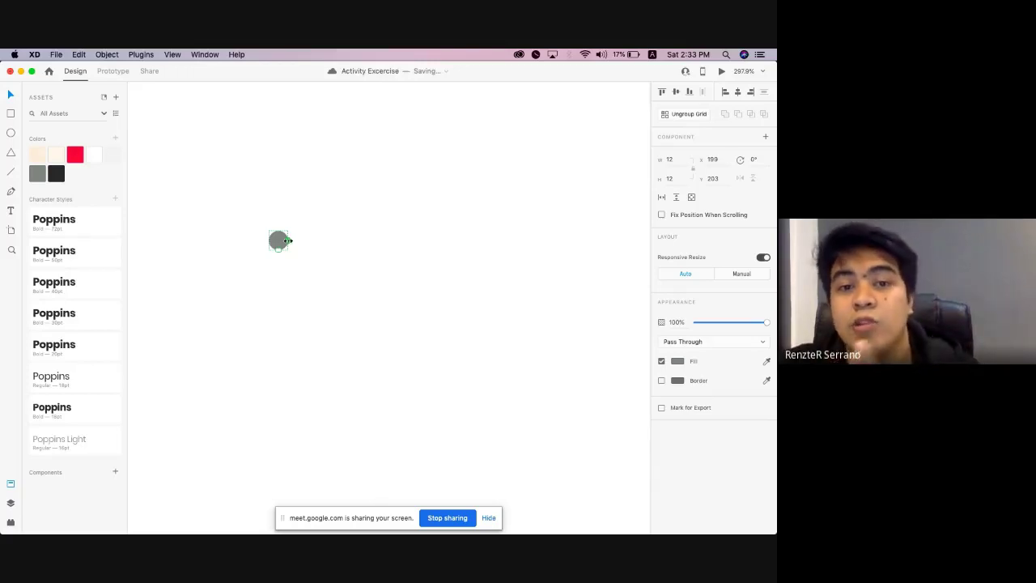
# Drag the repeat grid handles out to 432 × 337, giving 14 columns by 11 rows.
pyautogui.moveTo(287, 241); pyautogui.dragTo(573, 262)
pyautogui.scroll(-3, 491, 264)
pyautogui.scroll(-4, 604, 268)
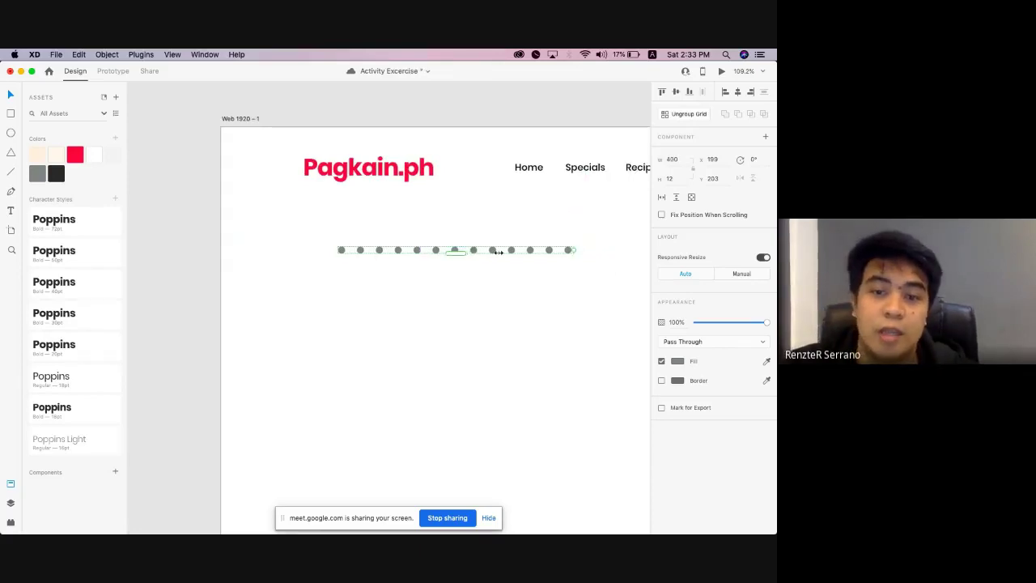
pyautogui.moveTo(573, 250); pyautogui.dragTo(594, 254)
pyautogui.scroll(-2, 462, 266)
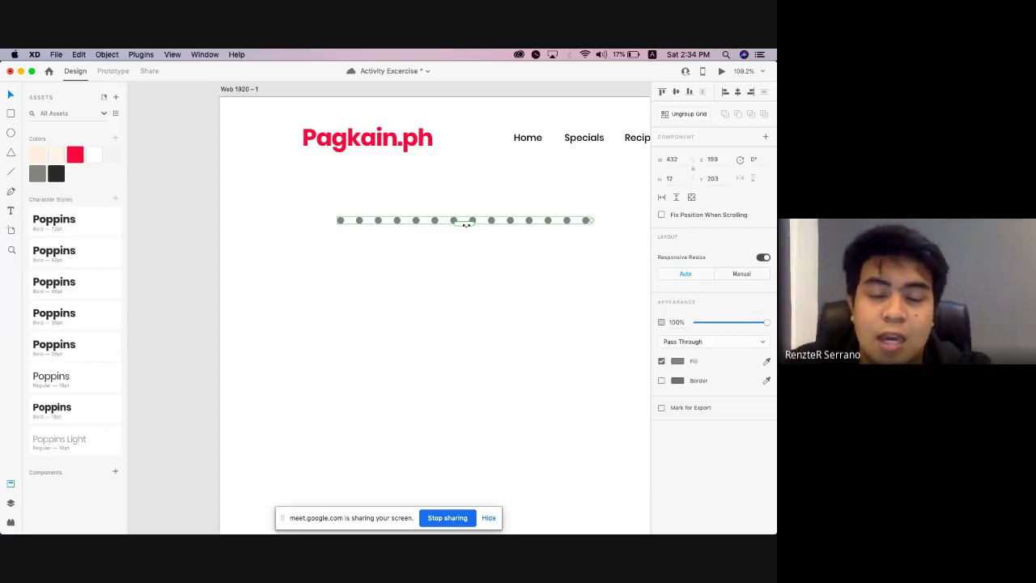
pyautogui.moveTo(466, 226); pyautogui.dragTo(448, 415)
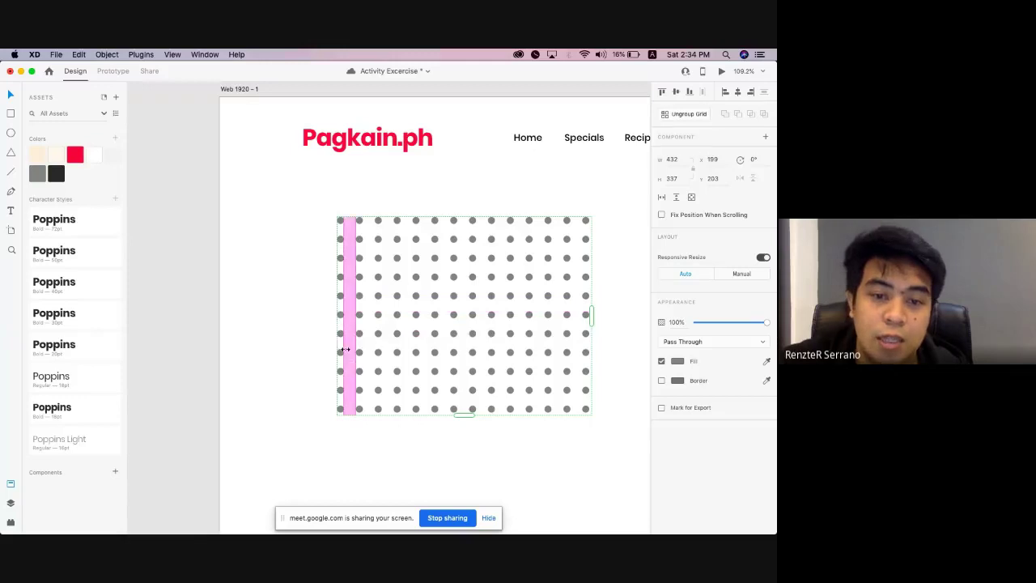
# Drag the grid's bottom handle down to 432 × 434, making 14 rows of 14 dots.
pyautogui.moveTo(463, 414); pyautogui.dragTo(457, 479)
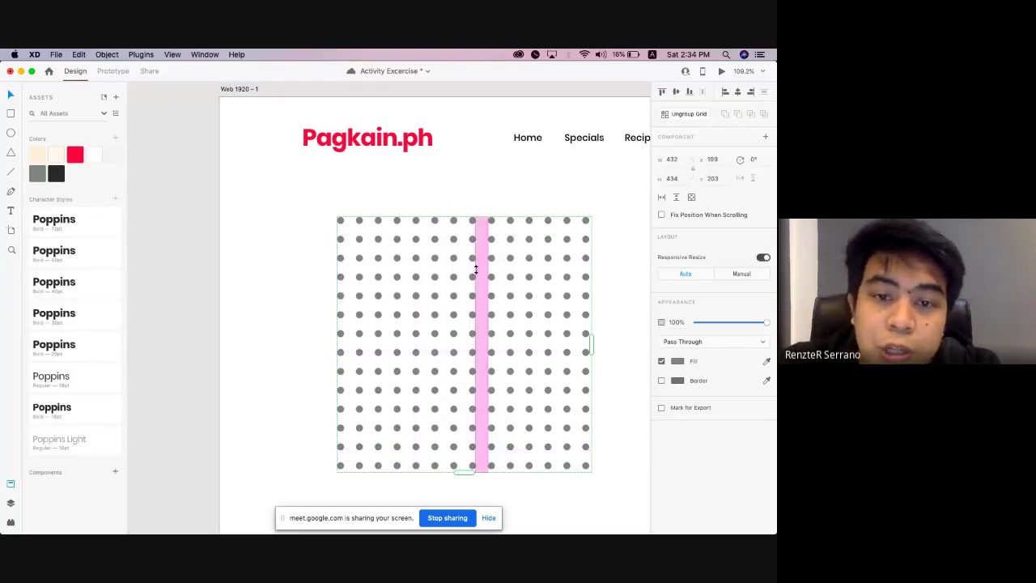
pyautogui.scroll(-1, 478, 283)
pyautogui.hscroll(2, 477, 284)
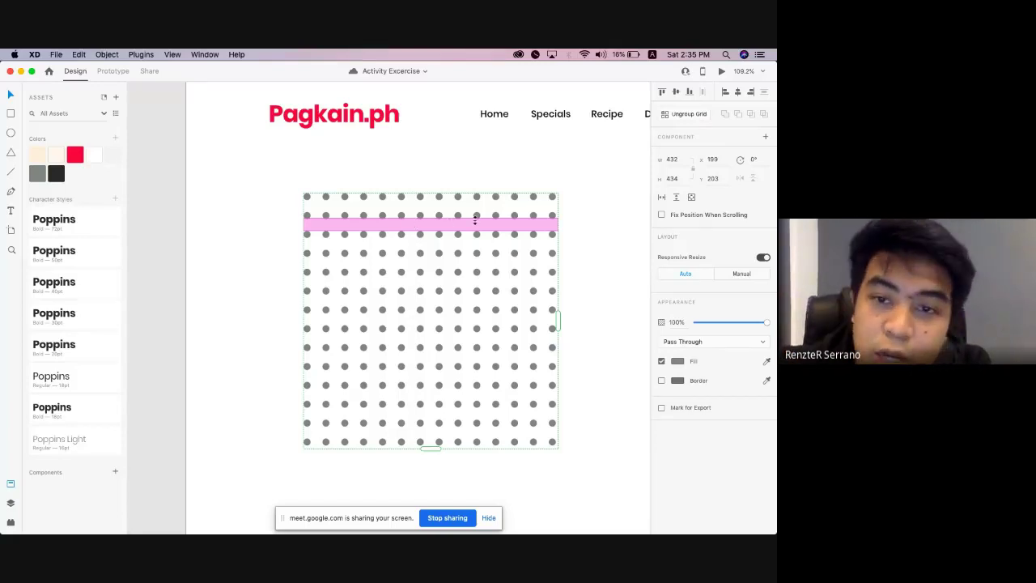
pyautogui.moveTo(414, 226); pyautogui.dragTo(409, 226)
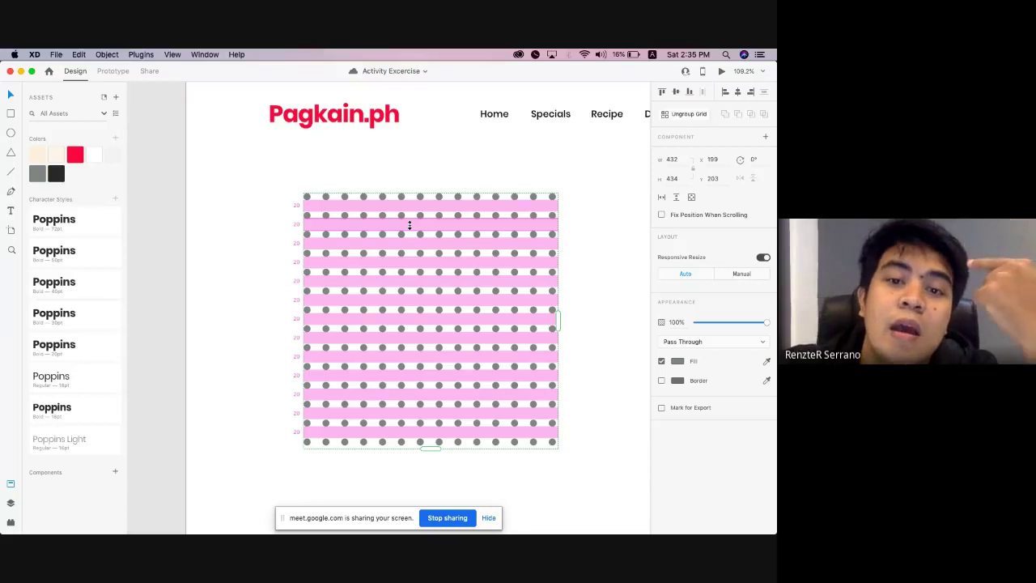
# Tighten the row and column gaps so the grid shrinks to 367 × 369, then switch to Meet.
pyautogui.moveTo(410, 225)
pyautogui.mouseDown()
pyautogui.moveTo(411, 287)
pyautogui.moveTo(418, 219)
pyautogui.mouseUp()
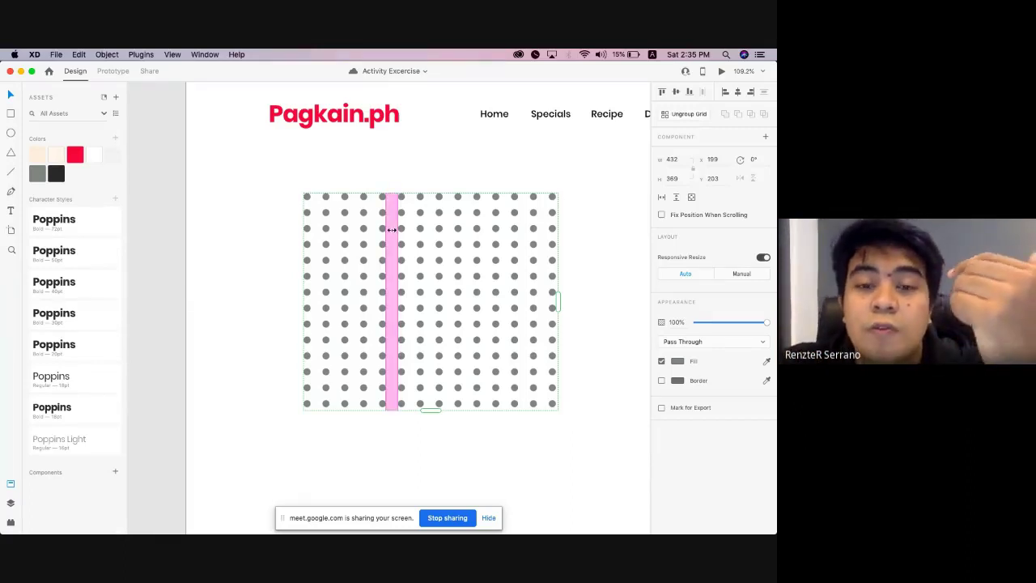
pyautogui.moveTo(392, 229); pyautogui.dragTo(391, 230)
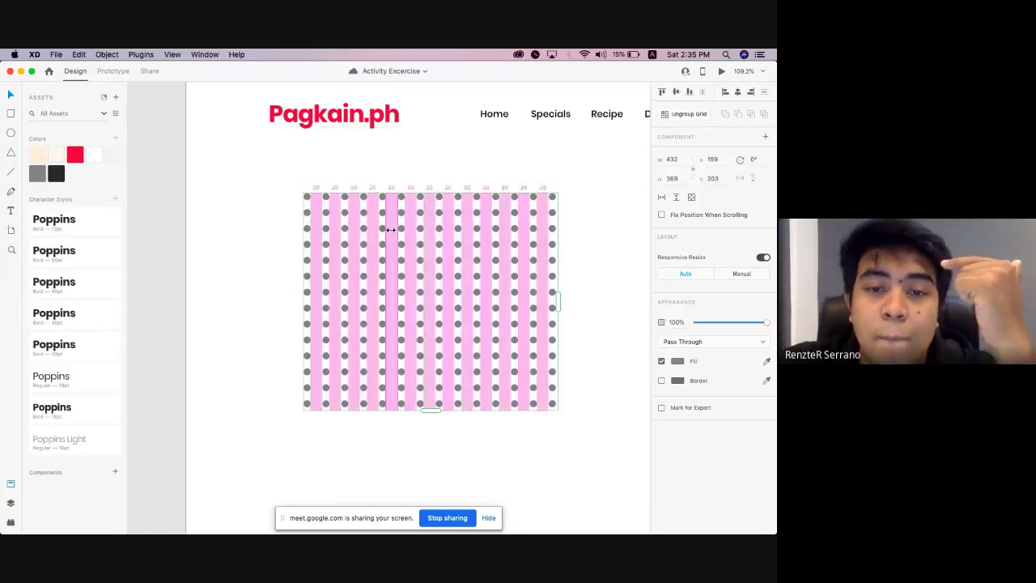
pyautogui.moveTo(392, 230); pyautogui.dragTo(373, 246)
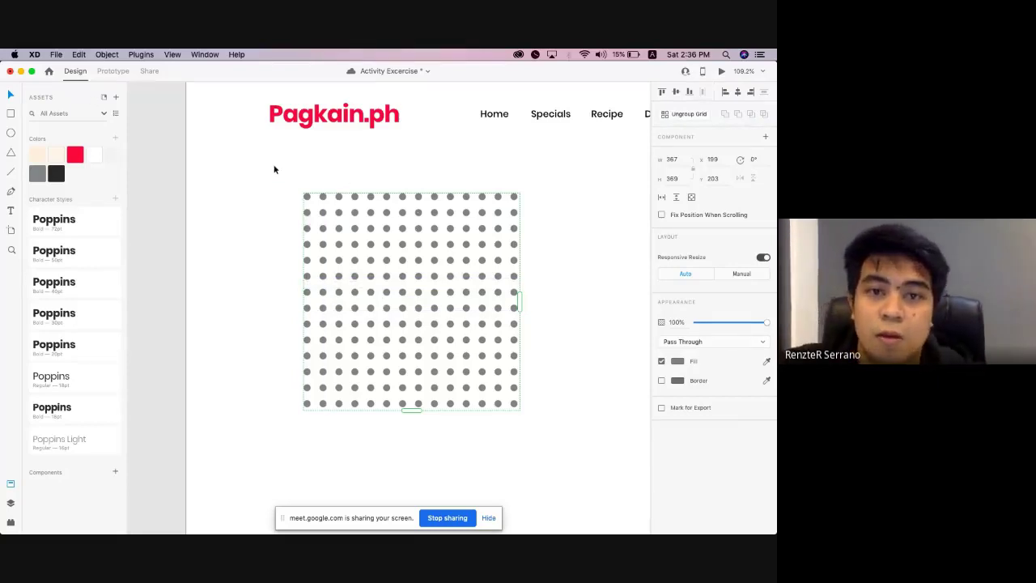
pyautogui.press('super+Tab')
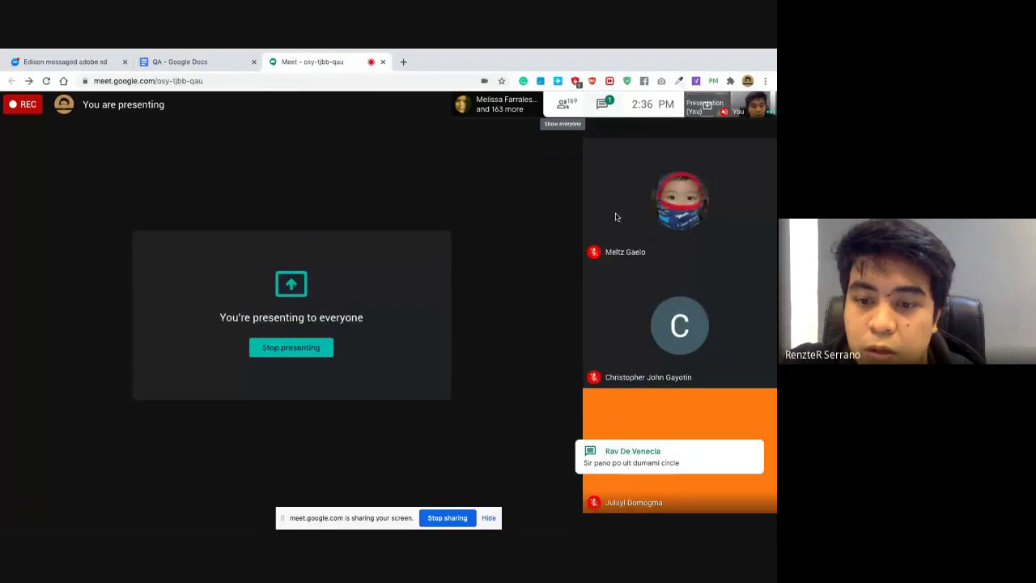
# Switch from the Google Meet tab back to the Adobe XD design.
pyautogui.press('super+Tab')
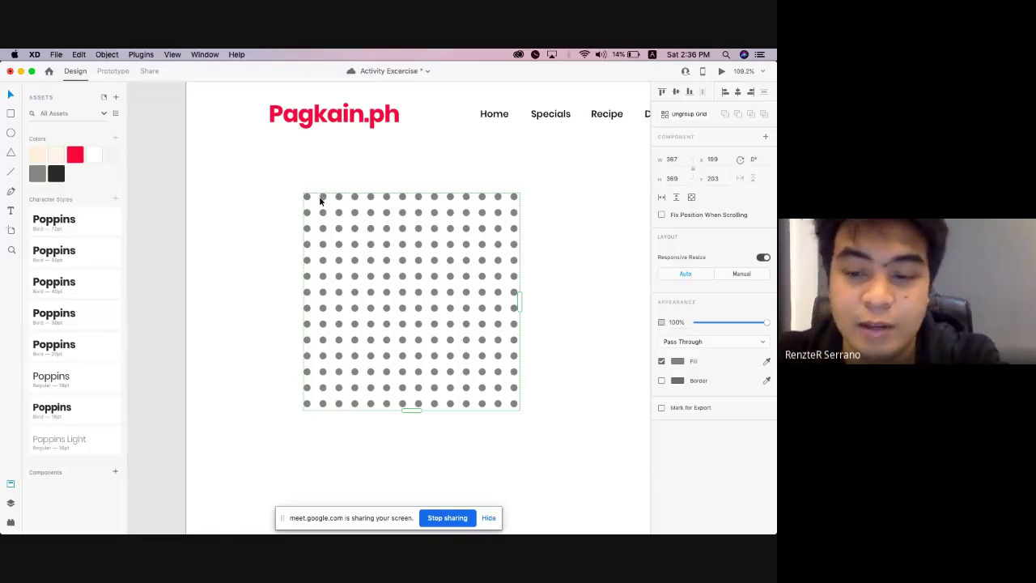
# Delete the dot repeat grid and draw a 12 × 12 circle under the Pagkain.ph logo.
pyautogui.press('Delete')
pyautogui.click(10, 133)
pyautogui.press('v')
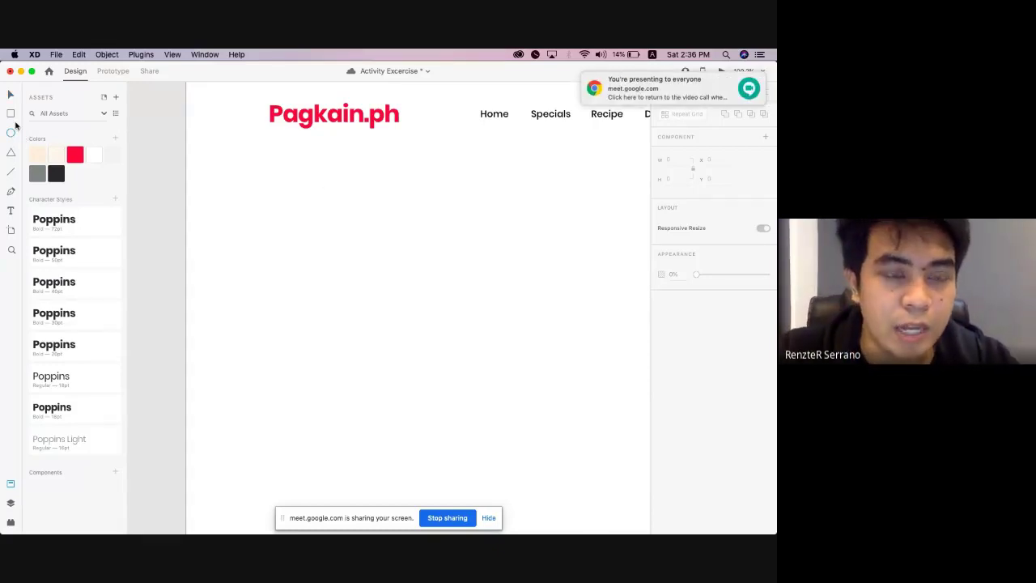
pyautogui.moveTo(279, 194); pyautogui.dragTo(283, 198)
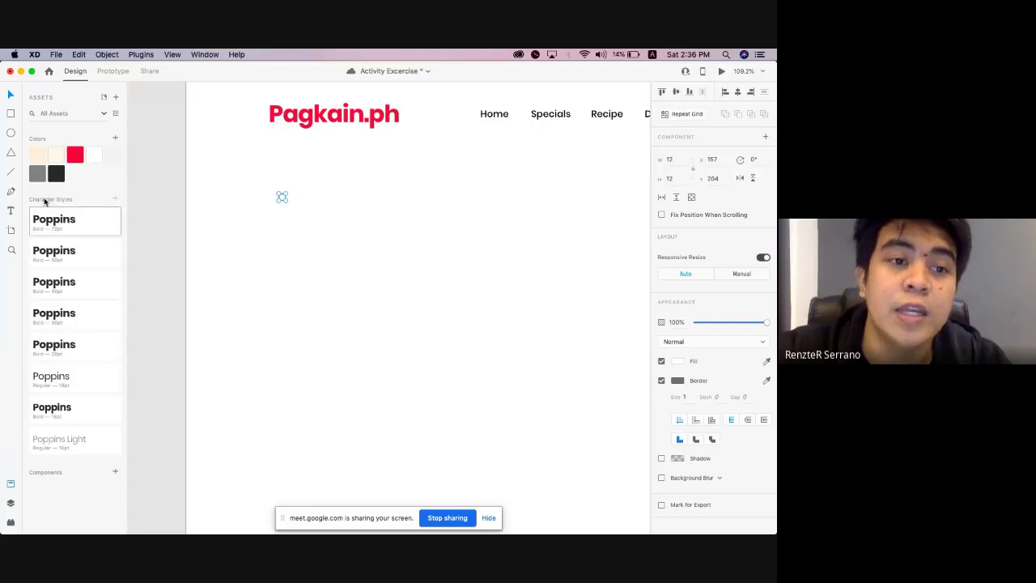
# Give the small circle a grey fill from Assets and turn off its border.
pyautogui.click(38, 173)
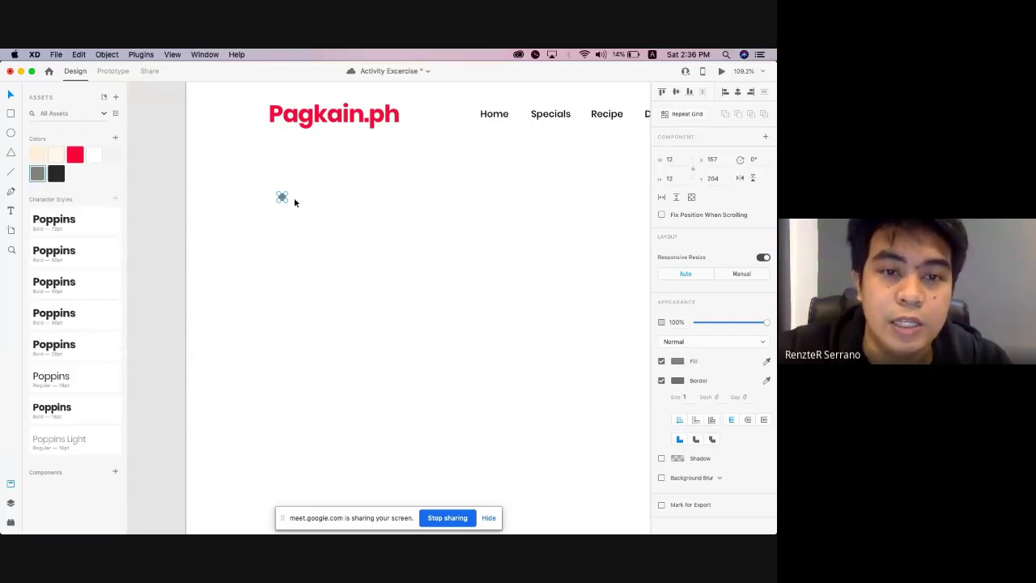
pyautogui.scroll(10, 294, 197)
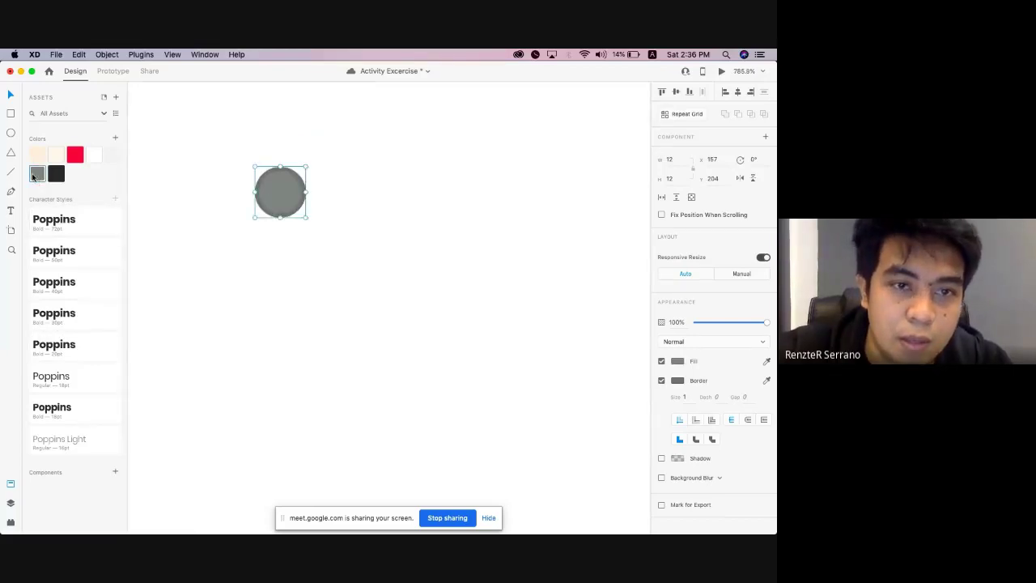
pyautogui.click(661, 381)
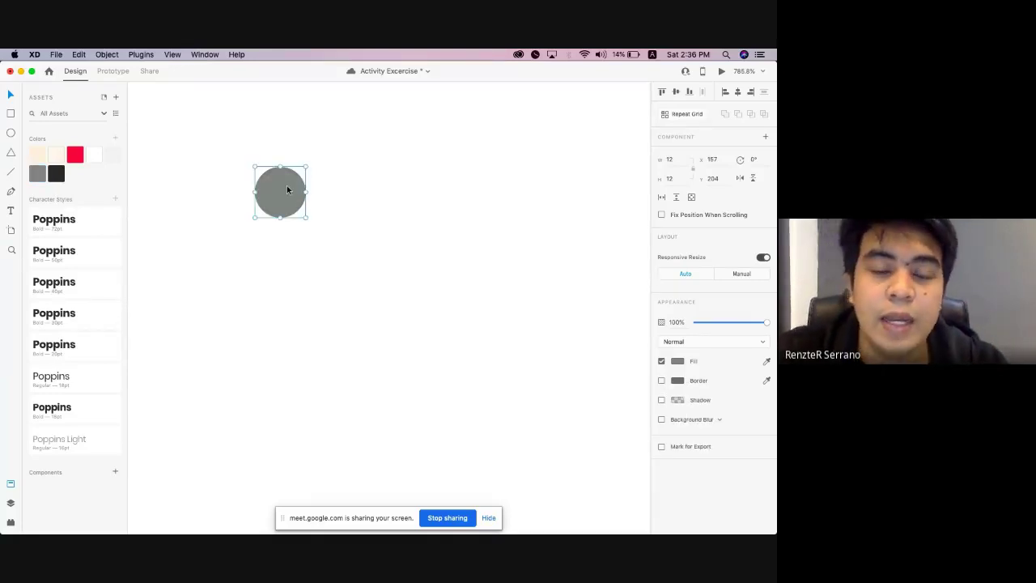
pyautogui.scroll(-10, 290, 191)
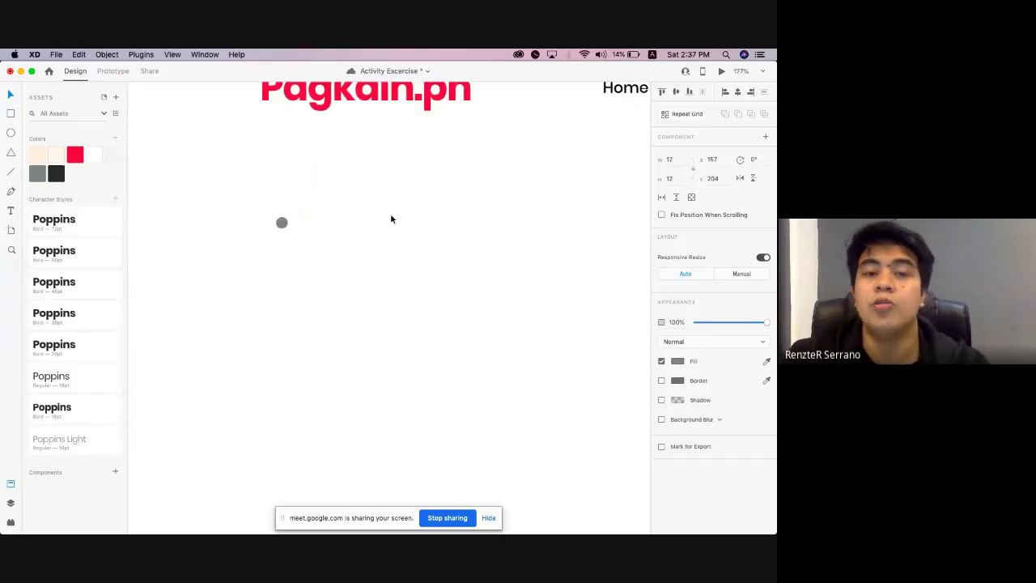
pyautogui.scroll(-5, 303, 235)
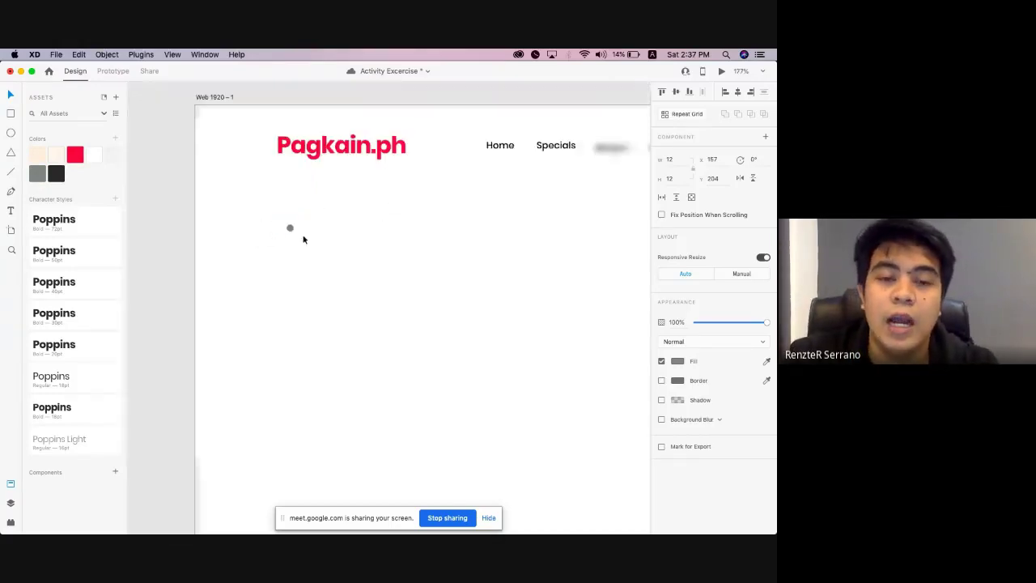
pyautogui.scroll(-5, 271, 235)
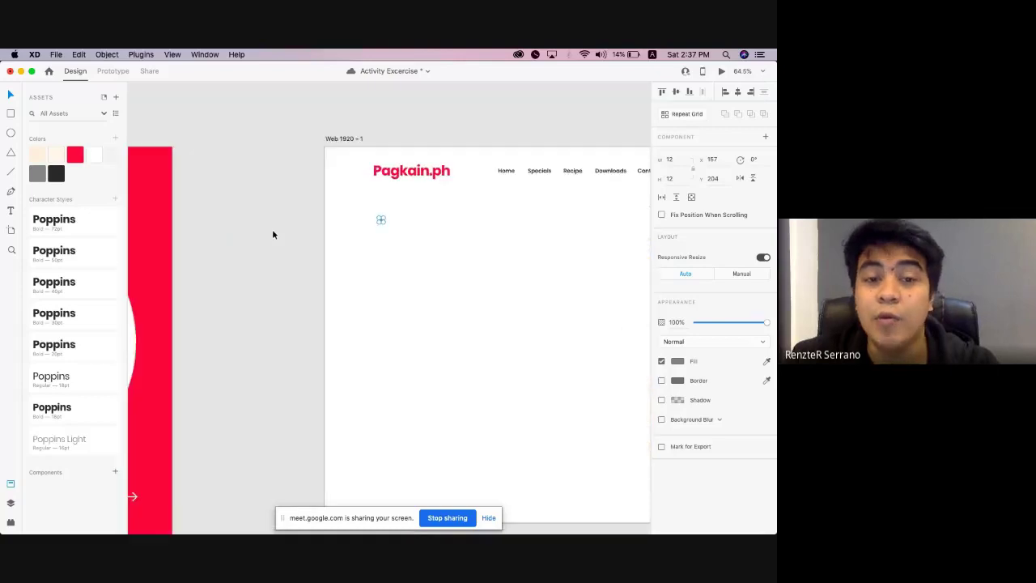
pyautogui.scroll(8, 272, 229)
# Reselect the small grey dot on the food artboard.
pyautogui.click(323, 208)
pyautogui.doubleClick(322, 208)
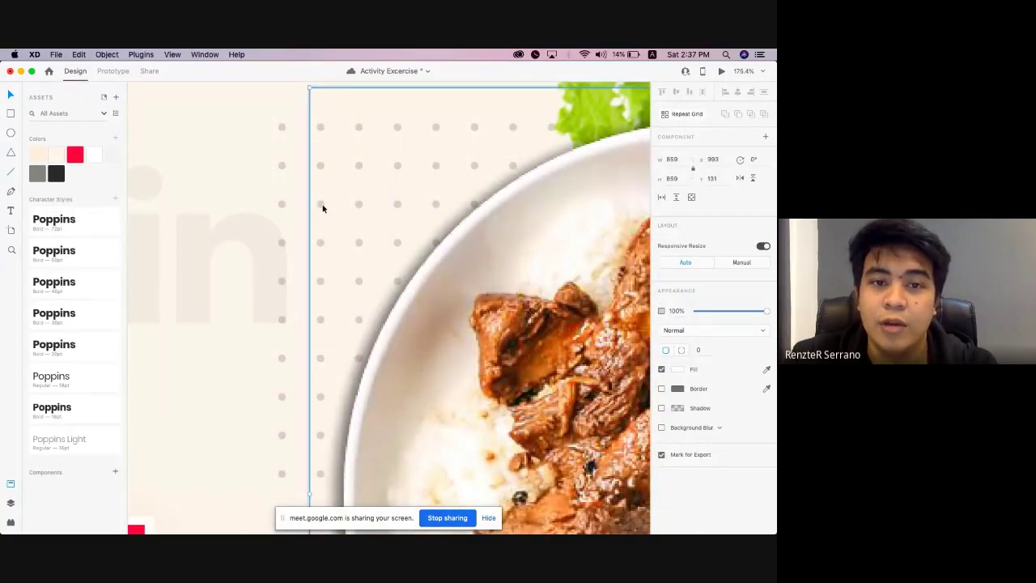
pyautogui.scroll(-2, 268, 203)
pyautogui.scroll(-5, 268, 204)
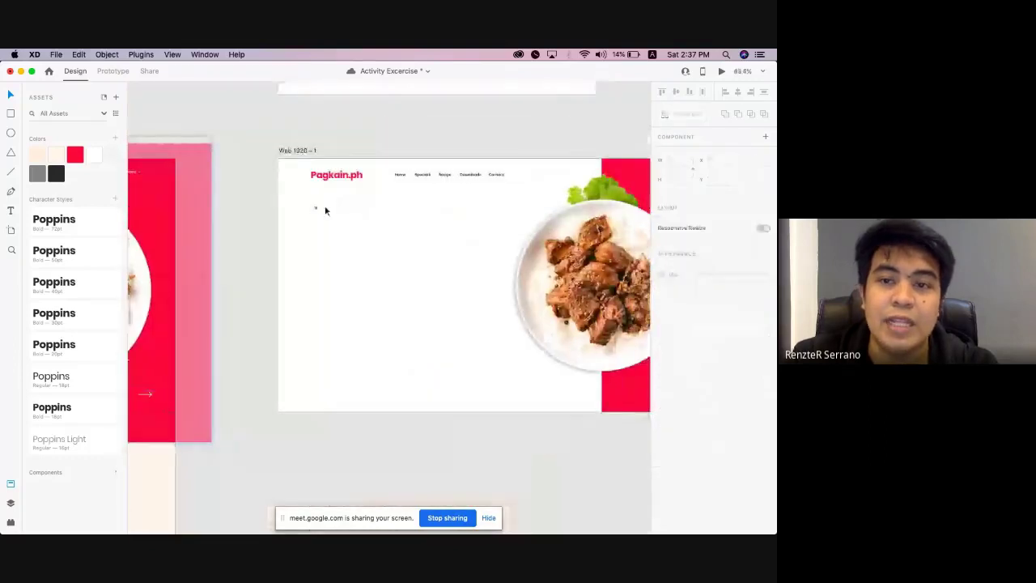
pyautogui.scroll(8, 340, 205)
pyautogui.moveTo(237, 203); pyautogui.dragTo(319, 271)
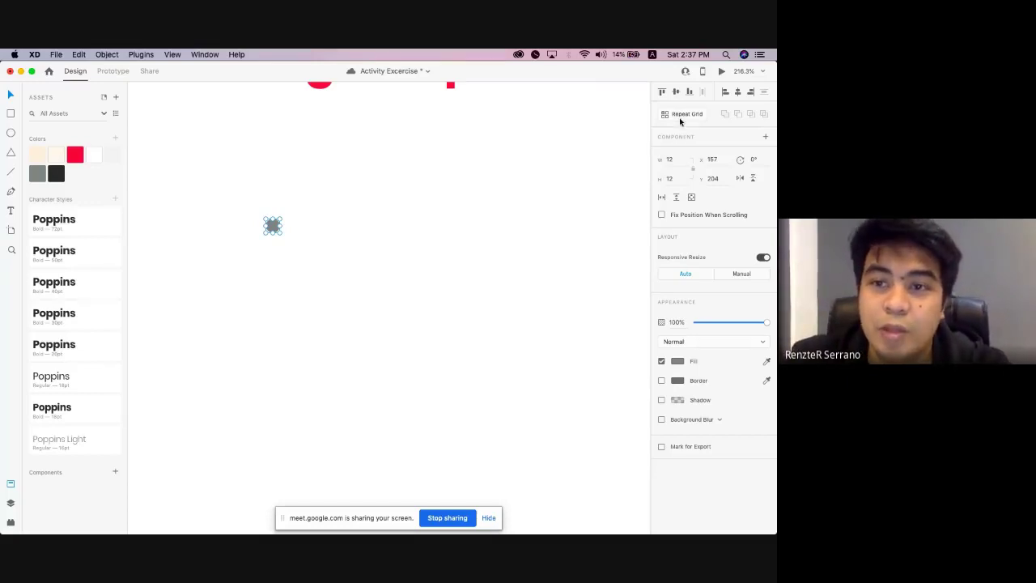
# Make the grey dot a repeat grid stretched to 14 × 14 dots, 432 × 431.
pyautogui.click(224, 193)
pyautogui.moveTo(224, 193); pyautogui.dragTo(319, 257)
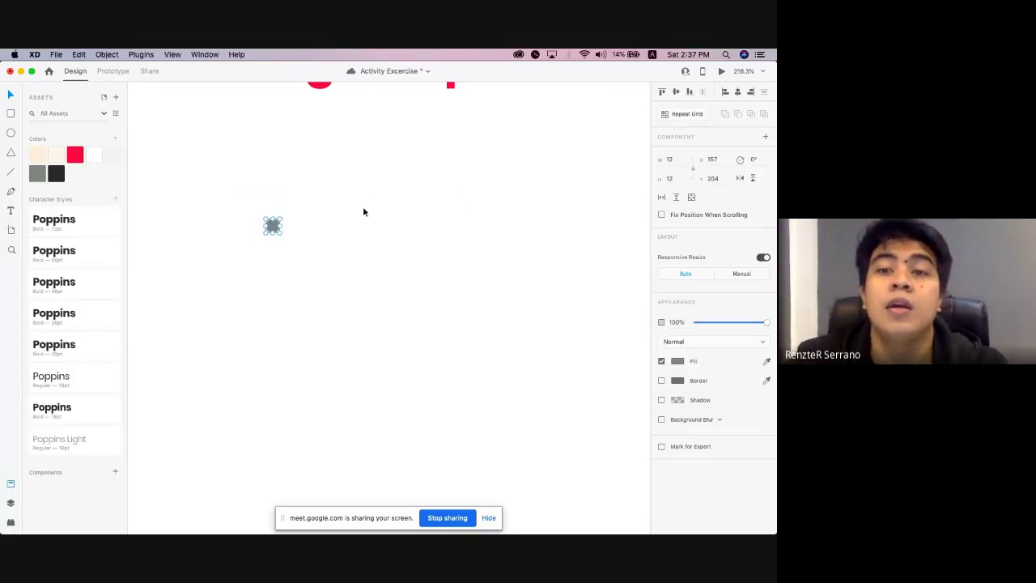
pyautogui.scroll(-3, 340, 230)
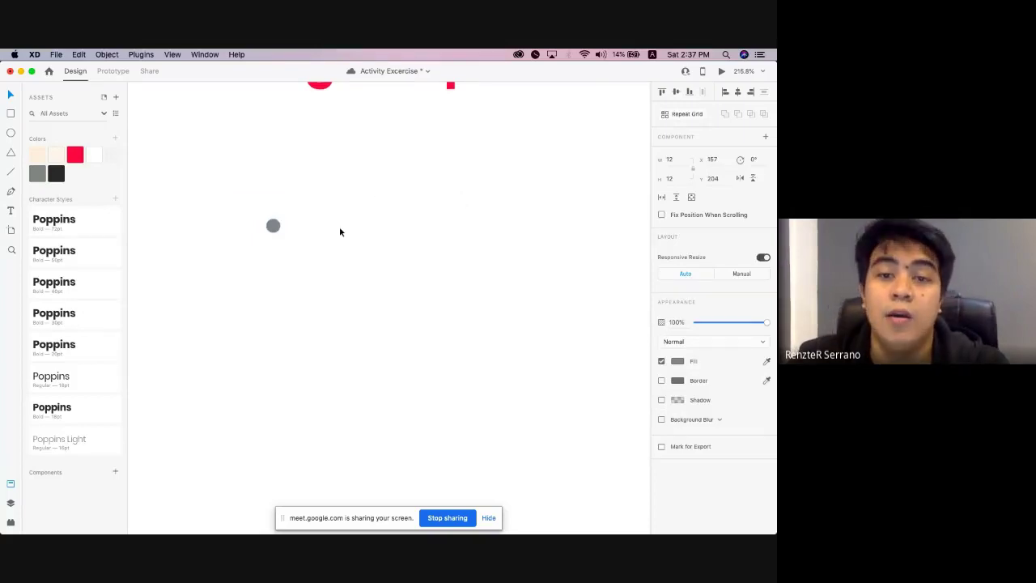
pyautogui.click(680, 114)
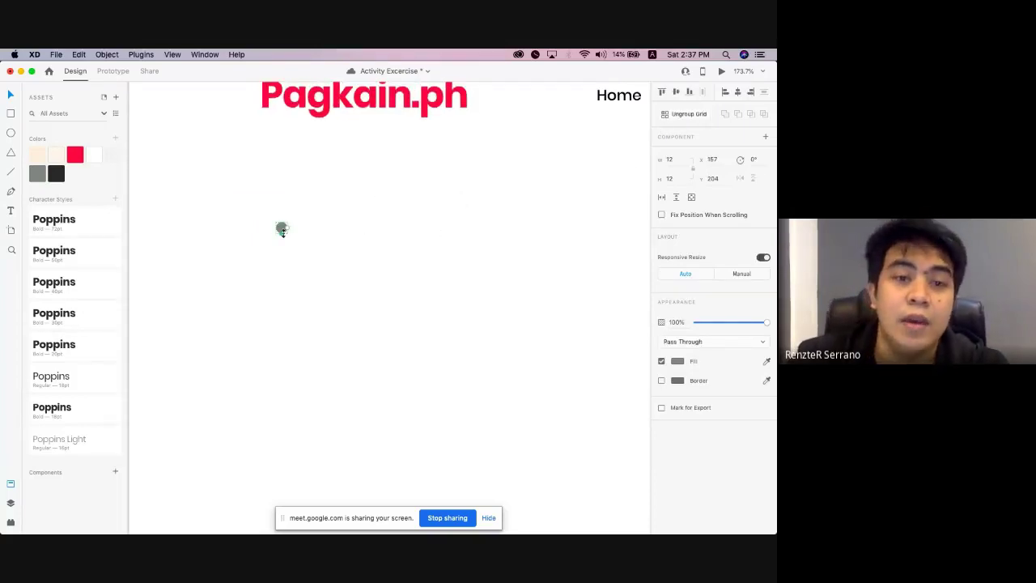
pyautogui.scroll(-2, 282, 233)
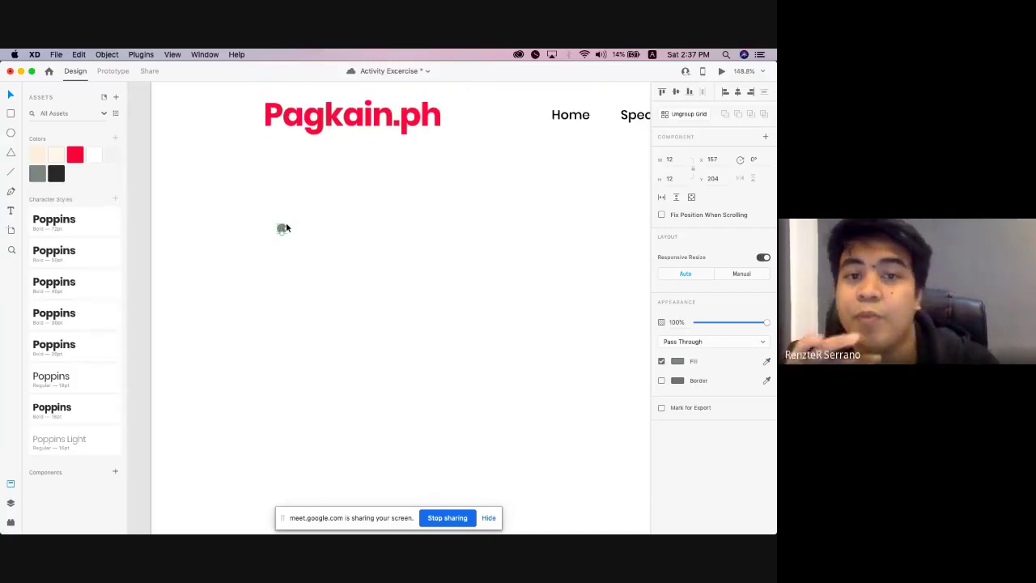
pyautogui.moveTo(287, 228); pyautogui.dragTo(623, 243)
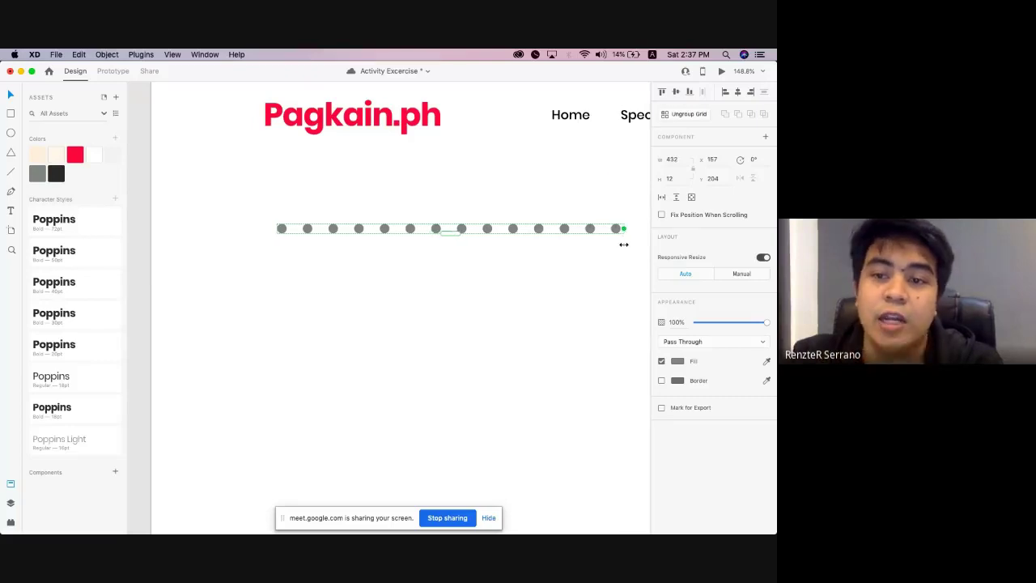
pyautogui.moveTo(447, 234); pyautogui.dragTo(419, 496)
pyautogui.scroll(-5, 486, 432)
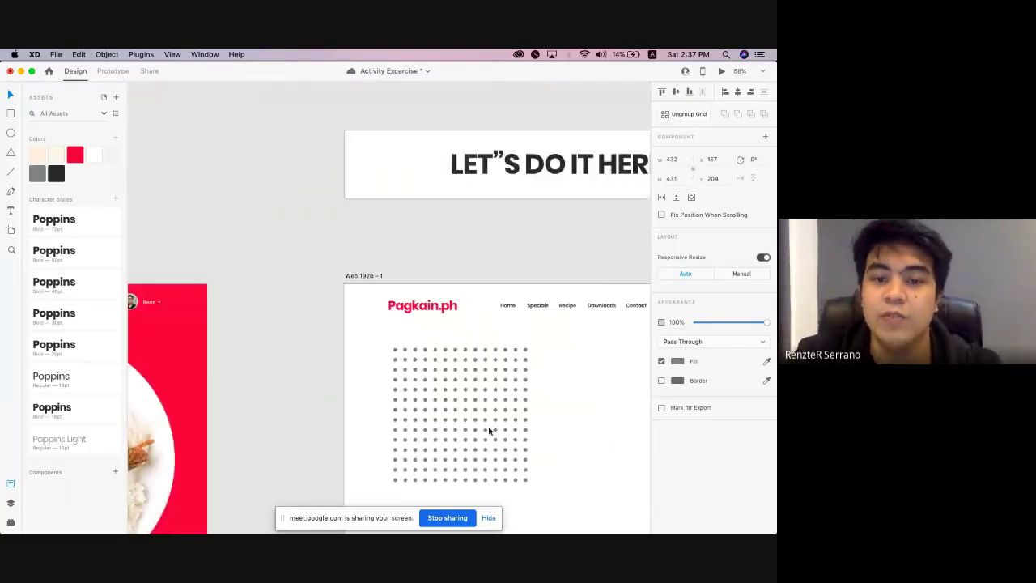
pyautogui.scroll(5, 405, 331)
pyautogui.scroll(1, 417, 312)
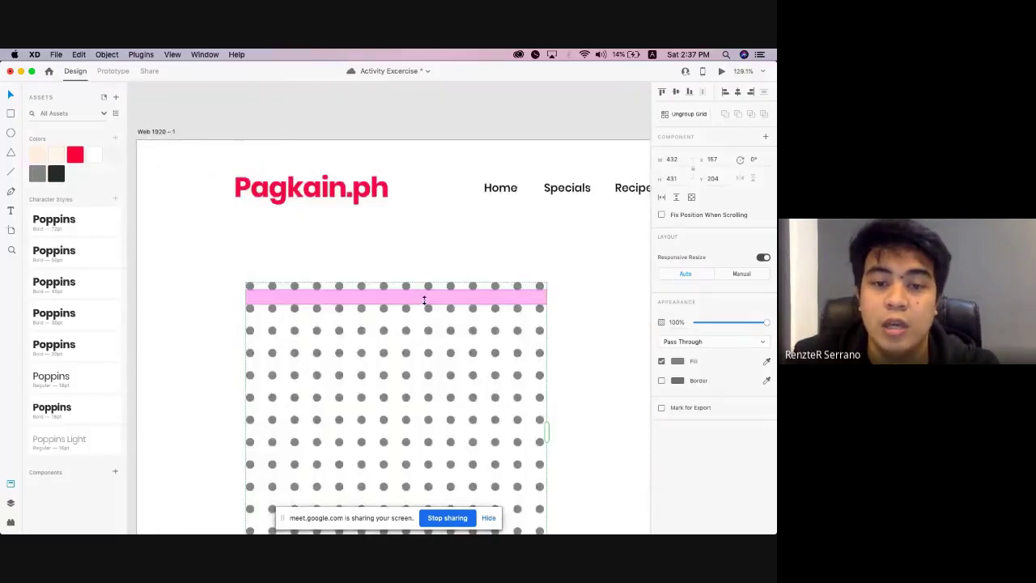
pyautogui.moveTo(419, 297); pyautogui.dragTo(404, 297)
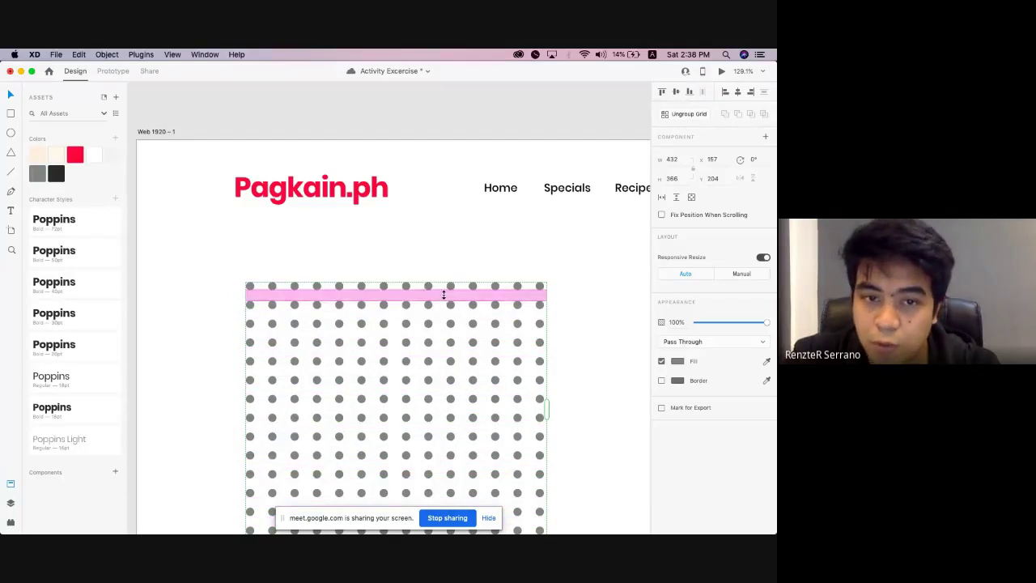
pyautogui.moveTo(348, 286)
pyautogui.mouseDown()
pyautogui.moveTo(357, 285)
pyautogui.moveTo(329, 284)
pyautogui.mouseUp()
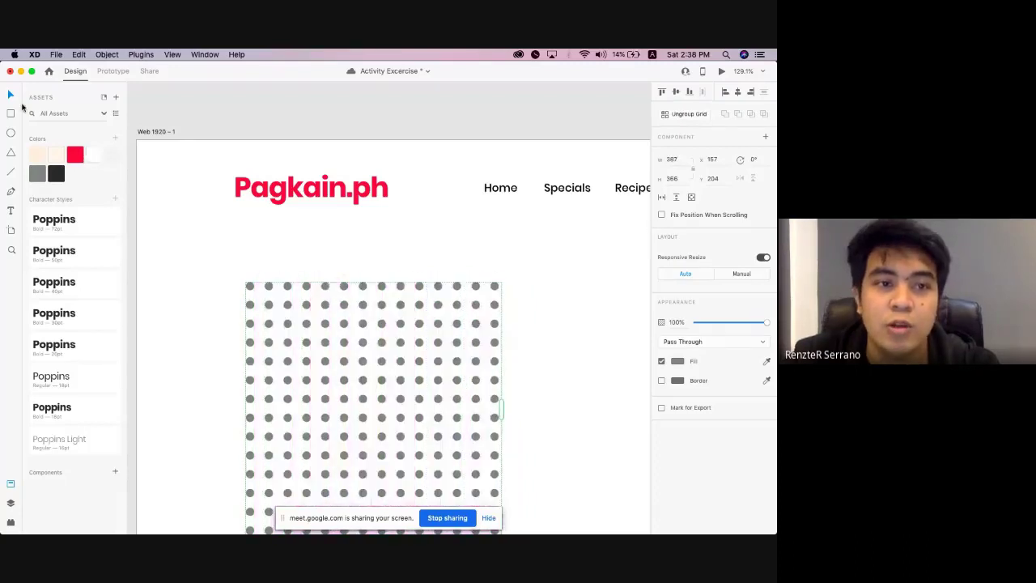
pyautogui.click(213, 198)
pyautogui.click(272, 283)
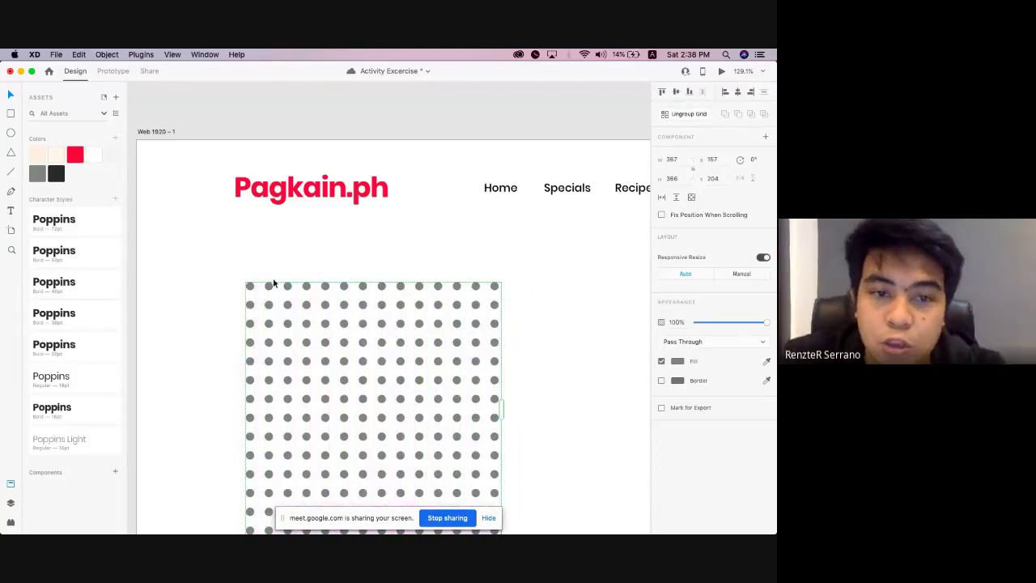
pyautogui.scroll(-5, 274, 283)
pyautogui.scroll(3, 320, 276)
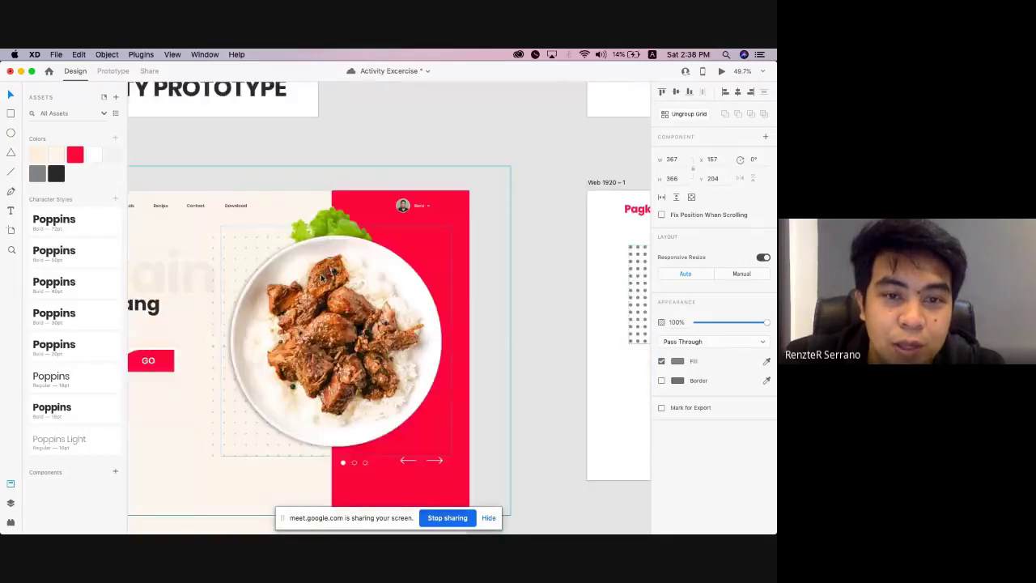
pyautogui.hscroll(3, 322, 277)
pyautogui.scroll(5, 344, 278)
pyautogui.scroll(-3, 241, 248)
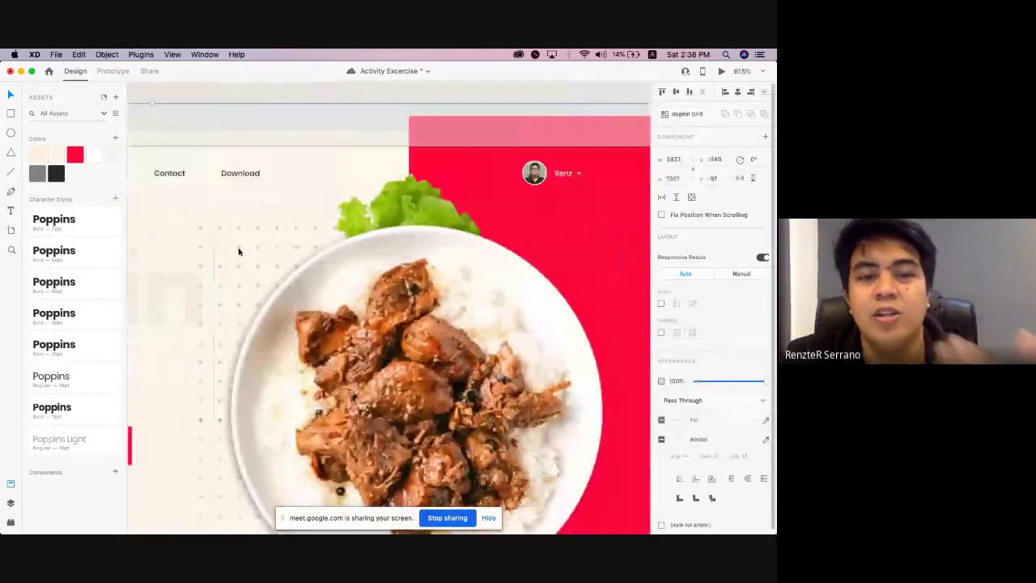
pyautogui.scroll(-5, 243, 251)
pyautogui.press('super+3')
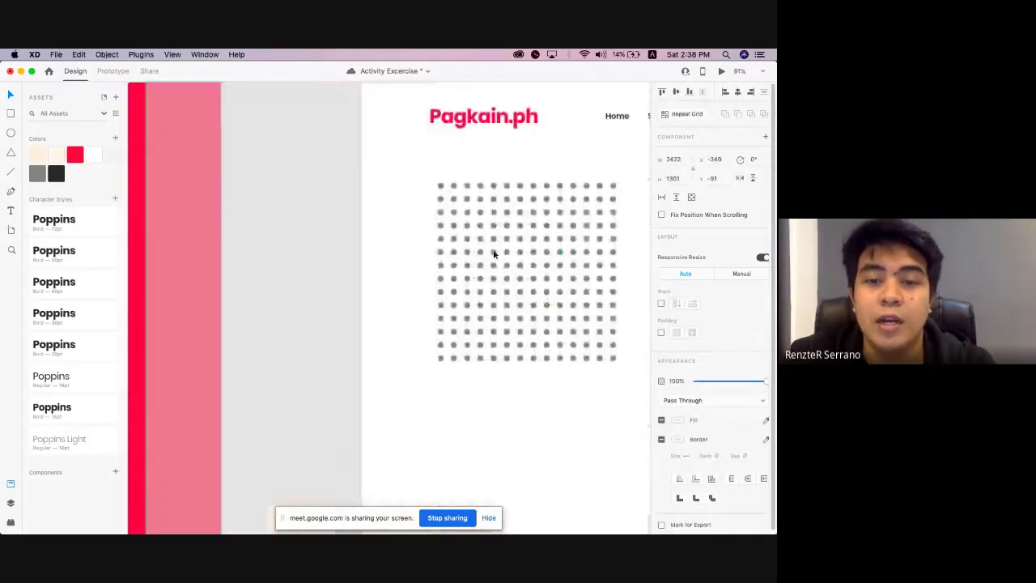
pyautogui.scroll(-5, 537, 261)
# Place the 367-wide dot grid left of the adobo plate at X 436, Y 183.
pyautogui.hscroll(2, 535, 264)
pyautogui.moveTo(470, 258); pyautogui.dragTo(455, 268)
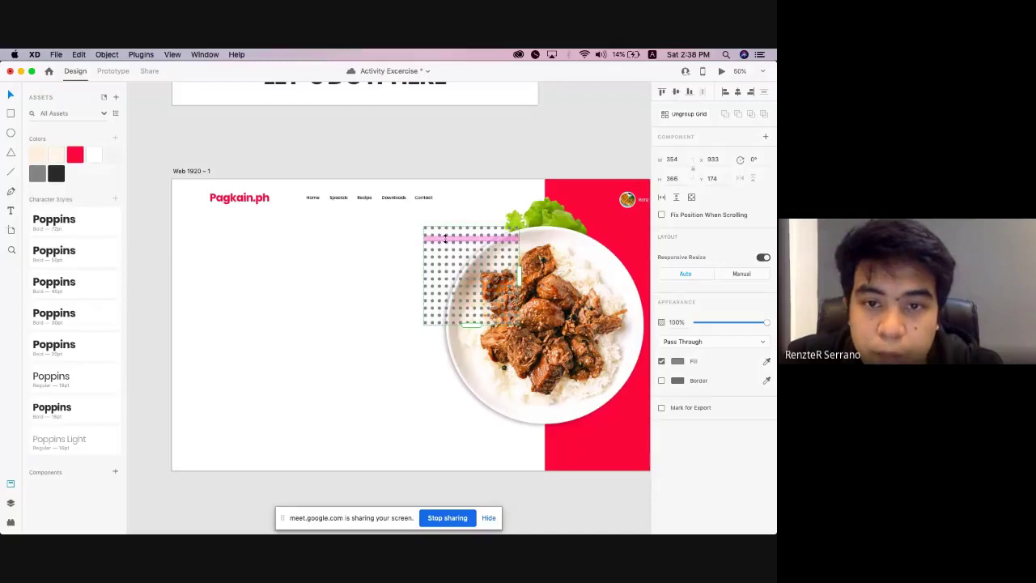
pyautogui.press('super+z')
pyautogui.hscroll(2, 432, 236)
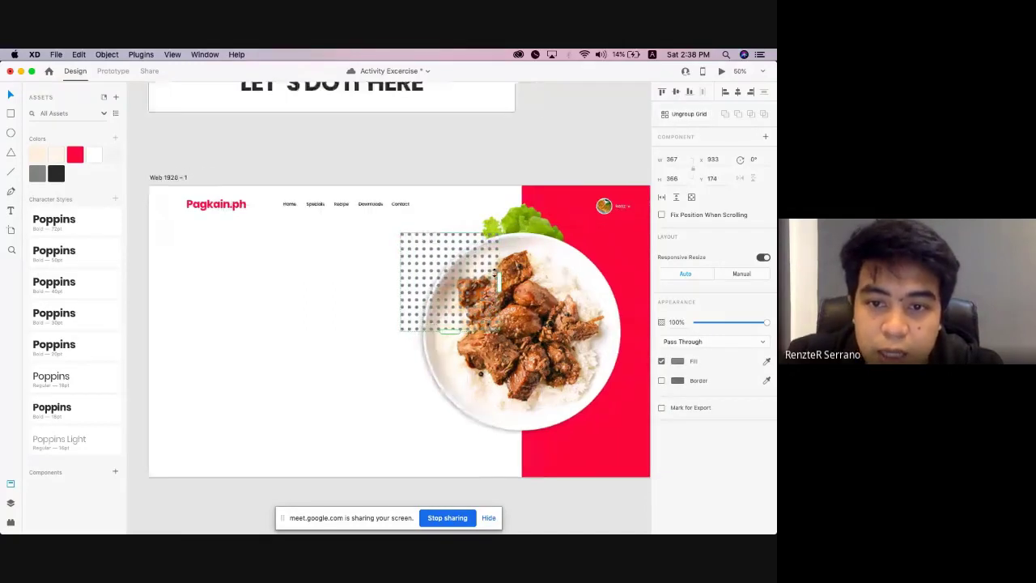
pyautogui.scroll(5, 432, 236)
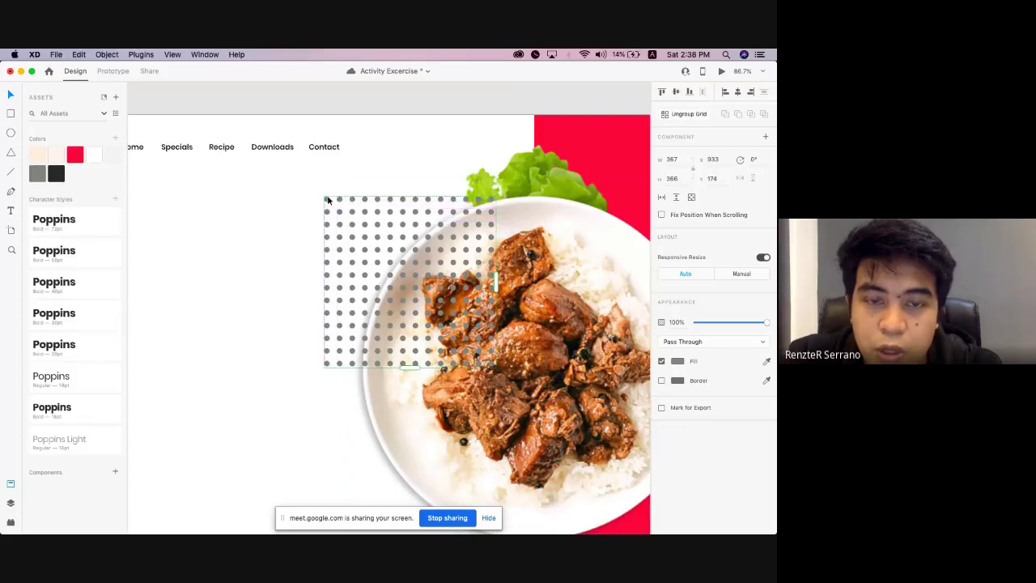
pyautogui.scroll(-5, 268, 200)
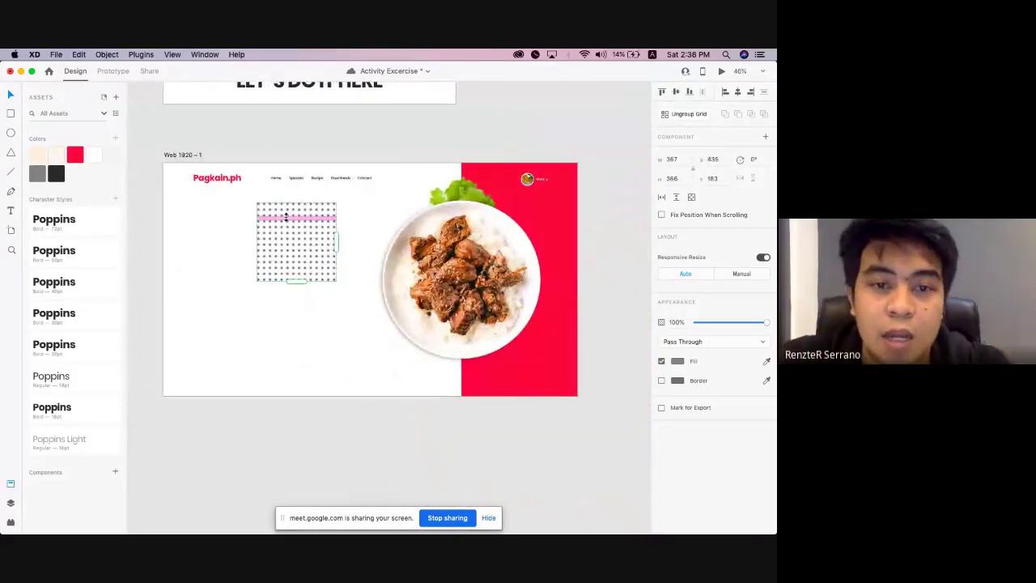
pyautogui.scroll(5, 326, 278)
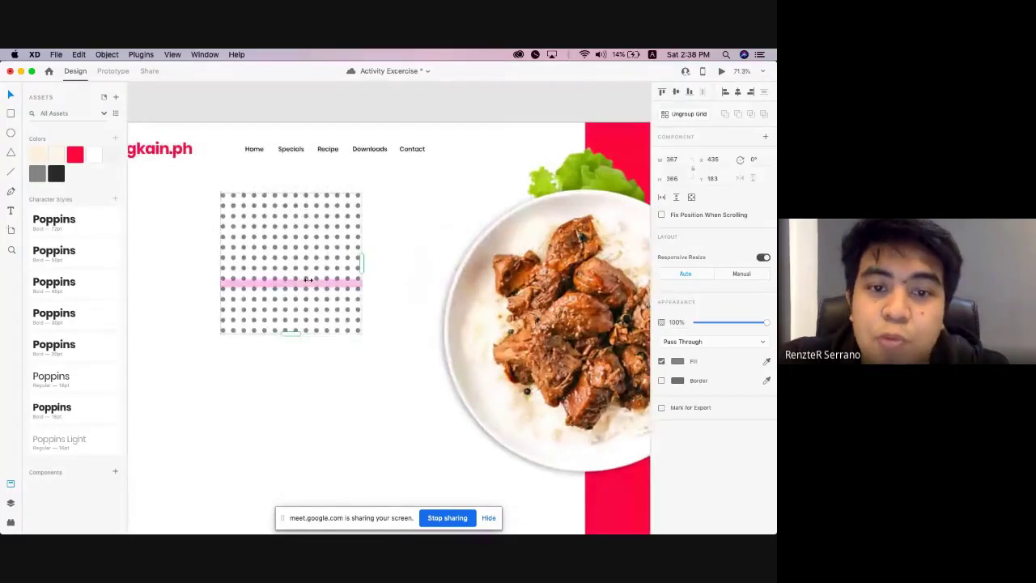
pyautogui.moveTo(162, 180); pyautogui.dragTo(210, 204)
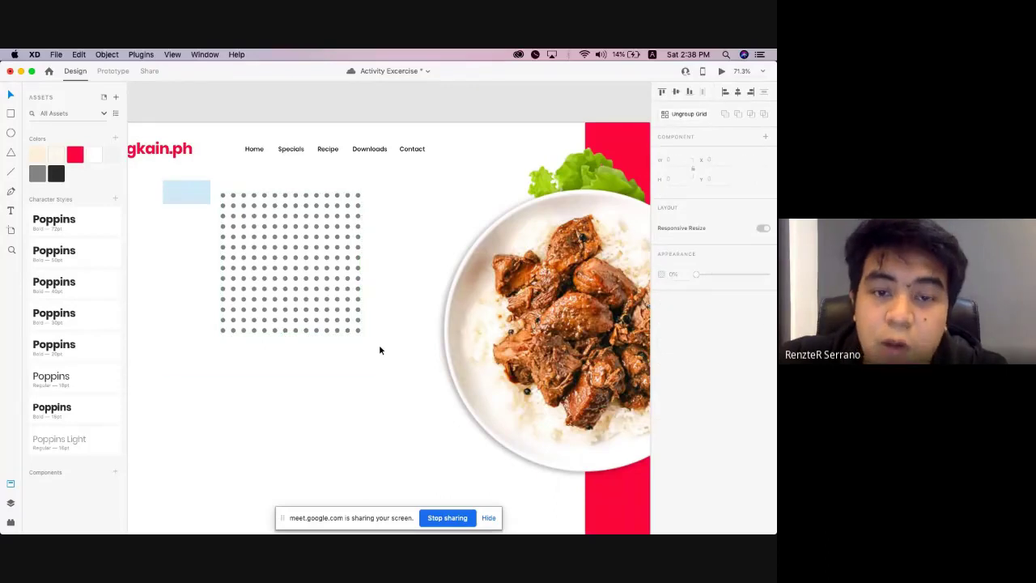
pyautogui.moveTo(379, 350); pyautogui.dragTo(382, 368)
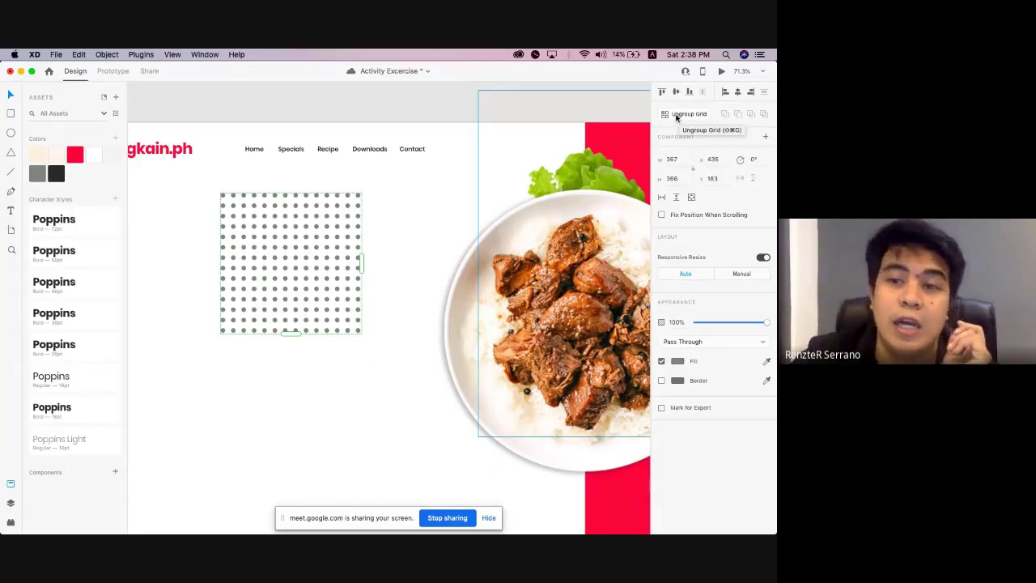
# Ungroup the dot repeat grid into separate circles, then marquee-select all the loose dots.
pyautogui.click(677, 115)
pyautogui.click(394, 254)
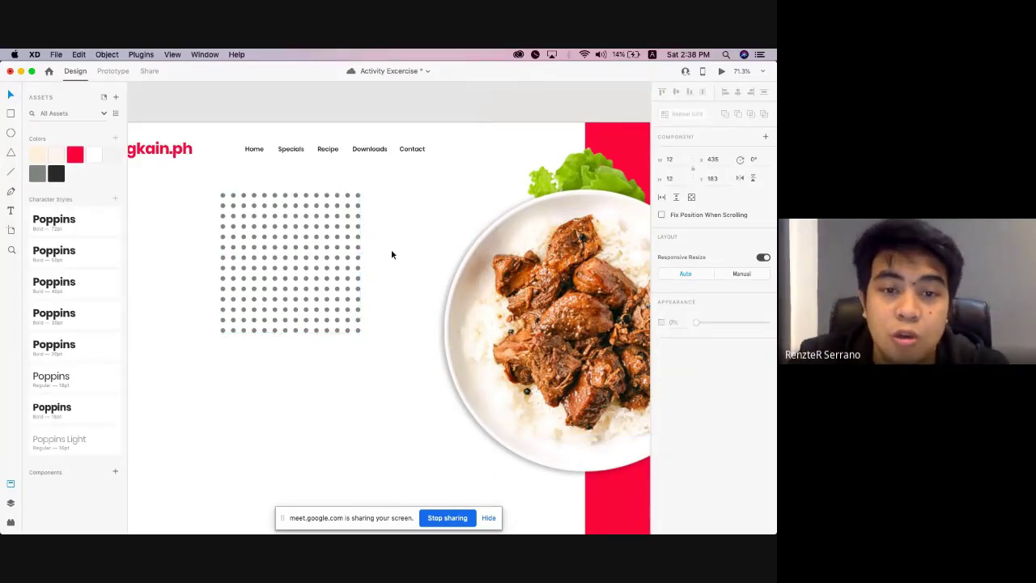
pyautogui.click(301, 229)
pyautogui.scroll(3, 353, 297)
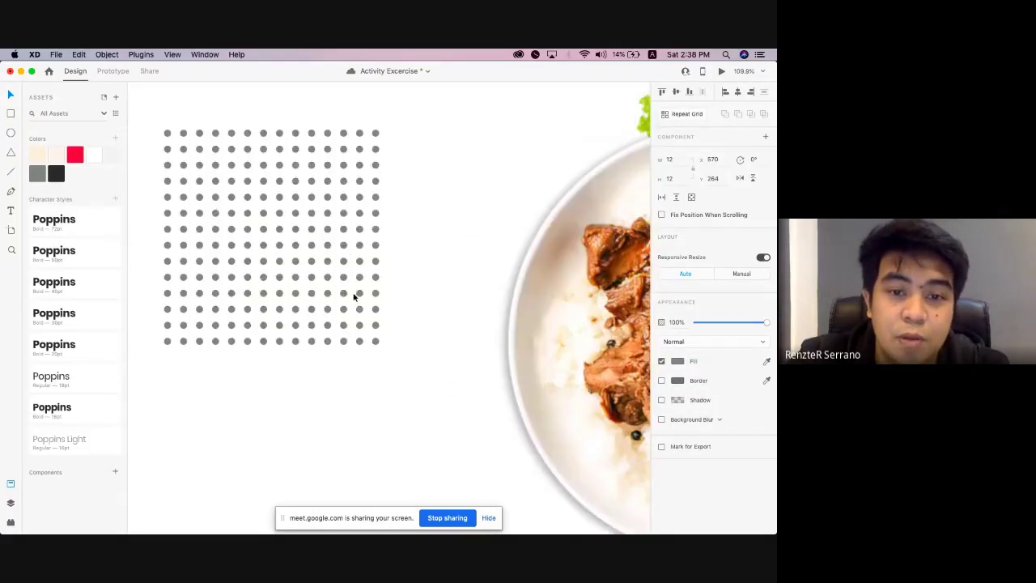
pyautogui.click(409, 372)
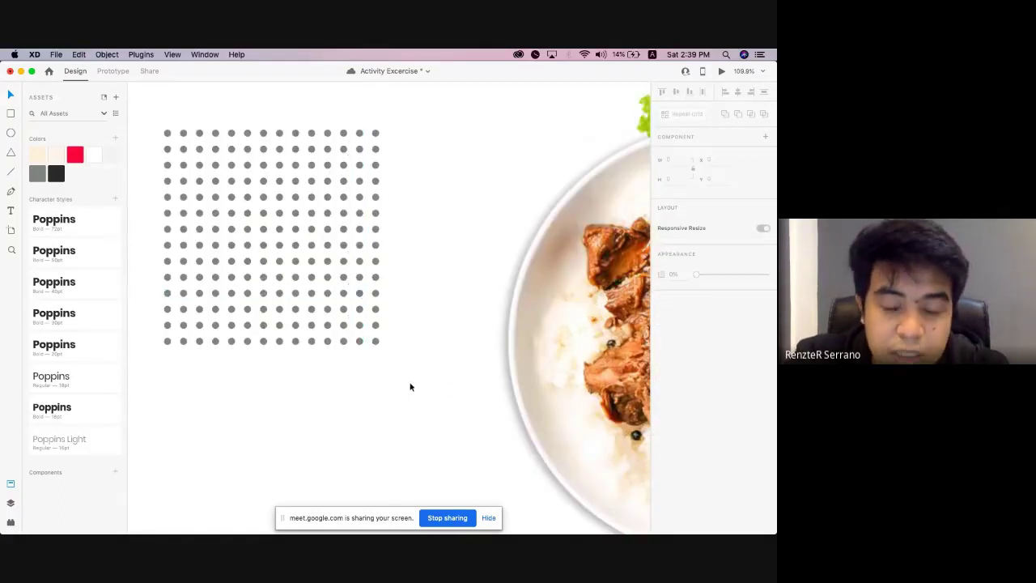
pyautogui.scroll(-2, 375, 348)
pyautogui.moveTo(402, 379); pyautogui.dragTo(200, 167)
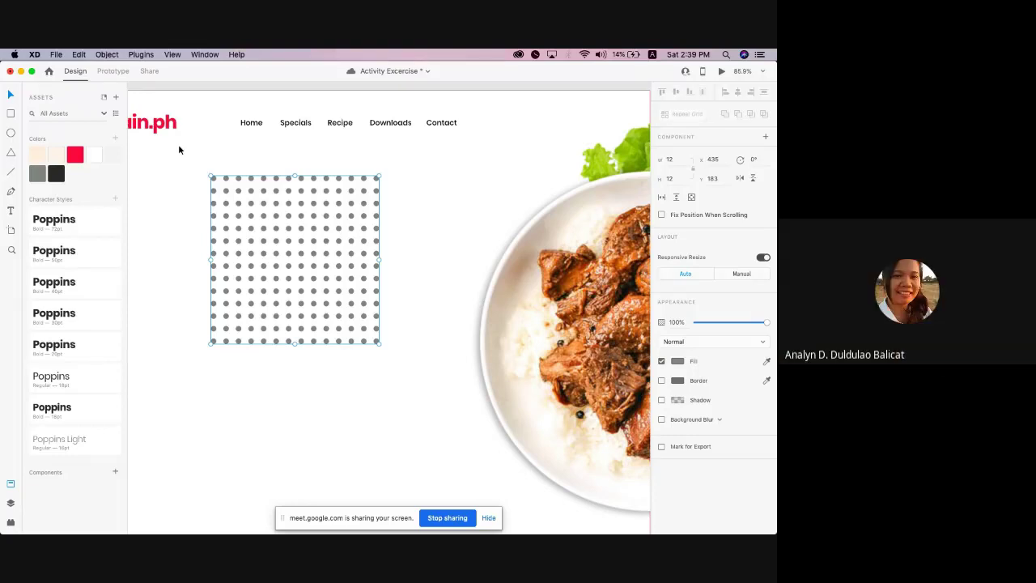
pyautogui.click(398, 370)
pyautogui.moveTo(398, 370); pyautogui.dragTo(208, 170)
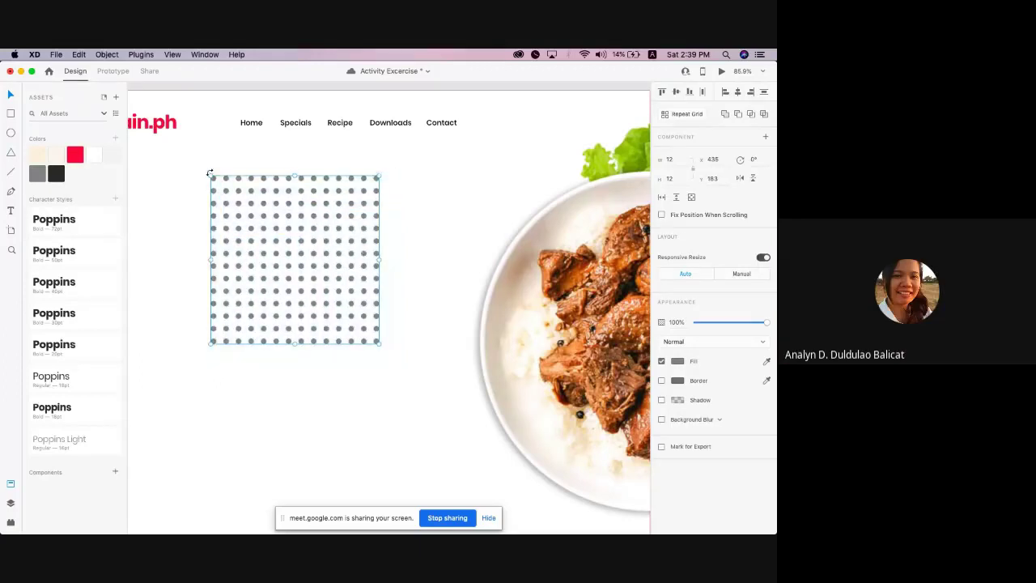
# Show the Layers panel and group every loose dot into Group 148, 363 × 363.
pyautogui.press('super+y')
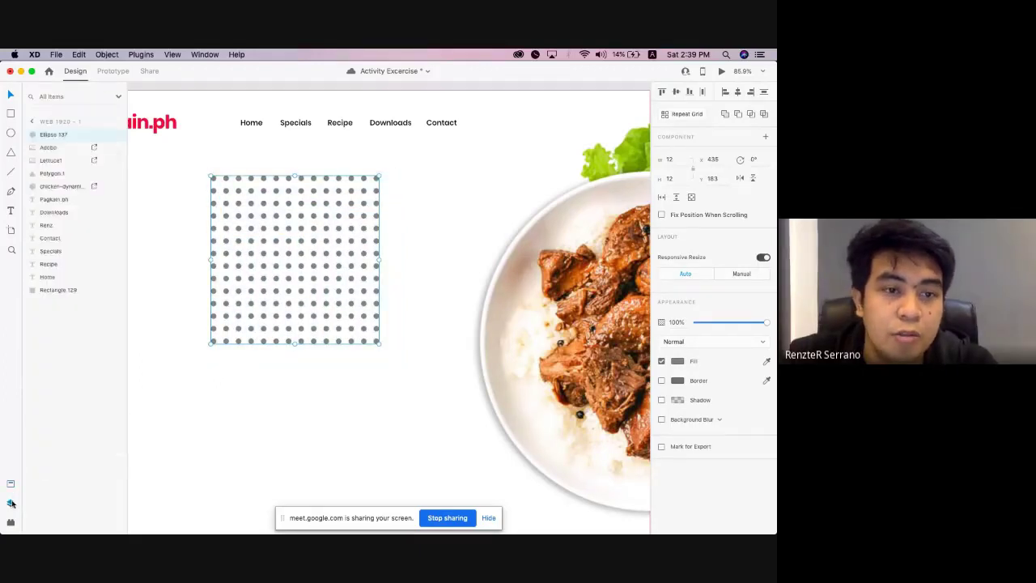
pyautogui.scroll(10, 60, 288)
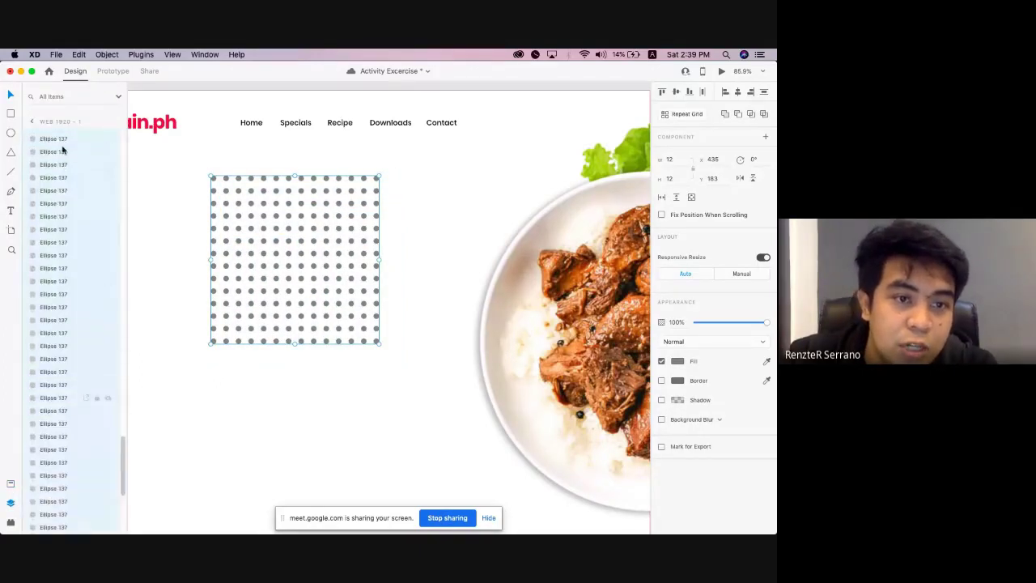
pyautogui.scroll(10, 59, 162)
pyautogui.scroll(-12, 81, 199)
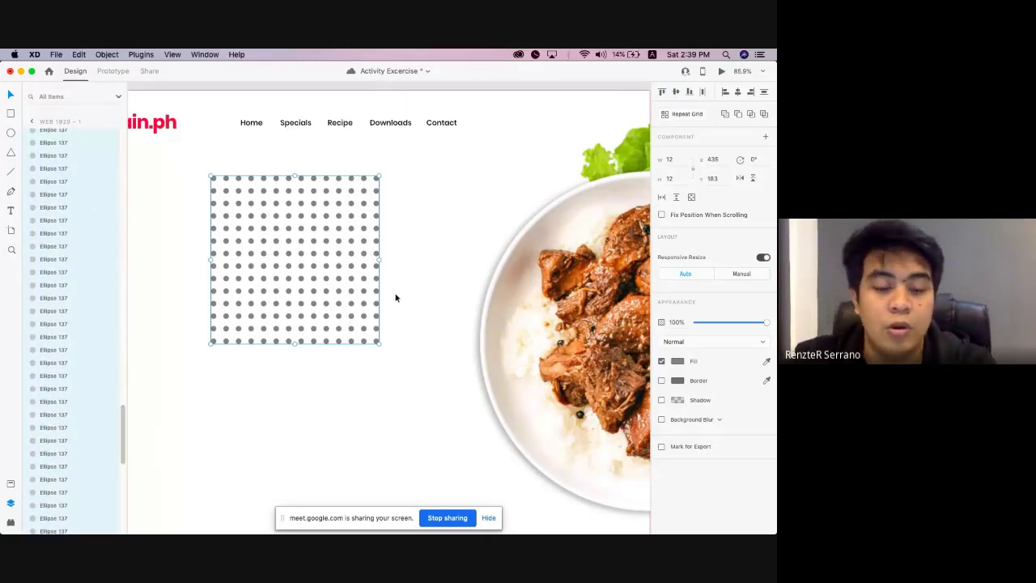
pyautogui.moveTo(403, 361); pyautogui.dragTo(231, 180)
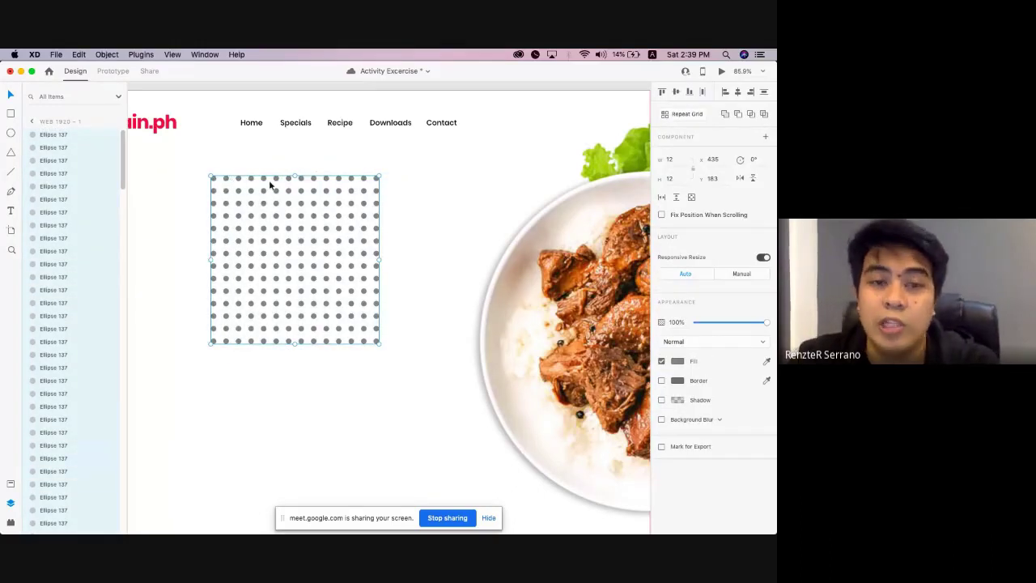
pyautogui.press('super+g')
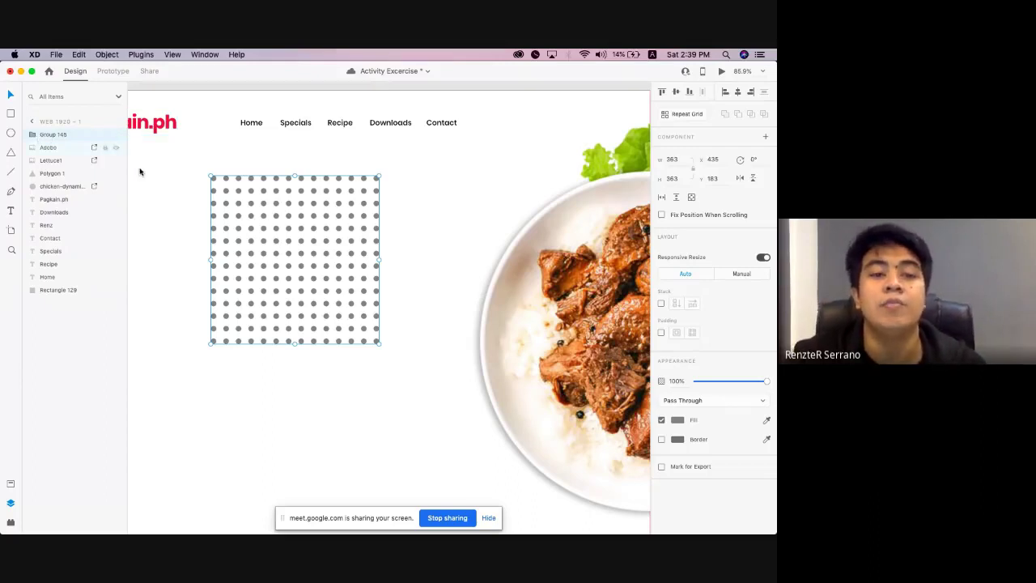
# Move the dot group toward the plate's upper-left edge and save the document.
pyautogui.moveTo(264, 248); pyautogui.dragTo(447, 229)
pyautogui.hscroll(5, 405, 242)
pyautogui.scroll(-10, 299, 243)
pyautogui.scroll(3, 303, 250)
pyautogui.scroll(10, 383, 257)
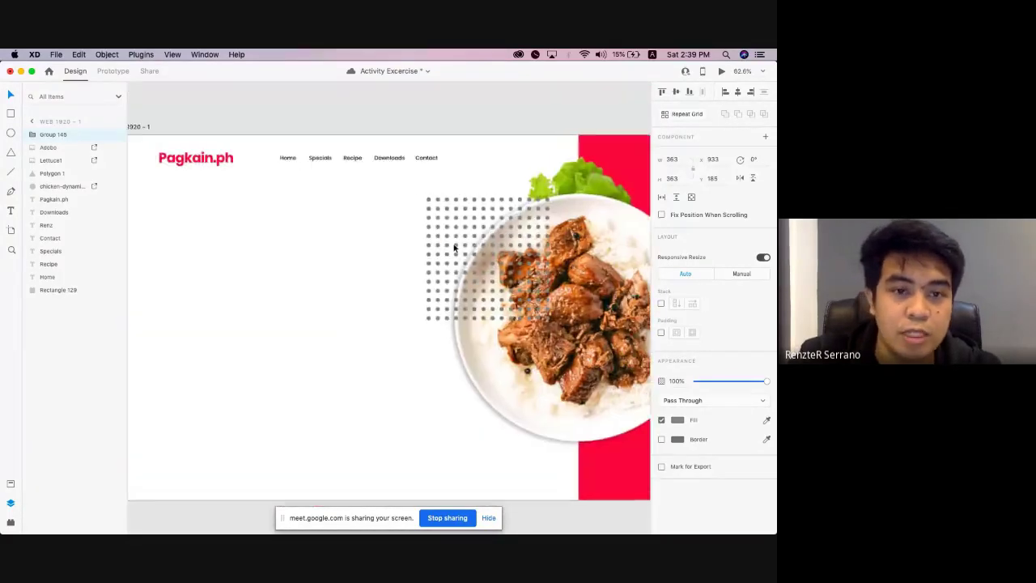
pyautogui.hscroll(10, 615, 266)
pyautogui.scroll(4, 394, 251)
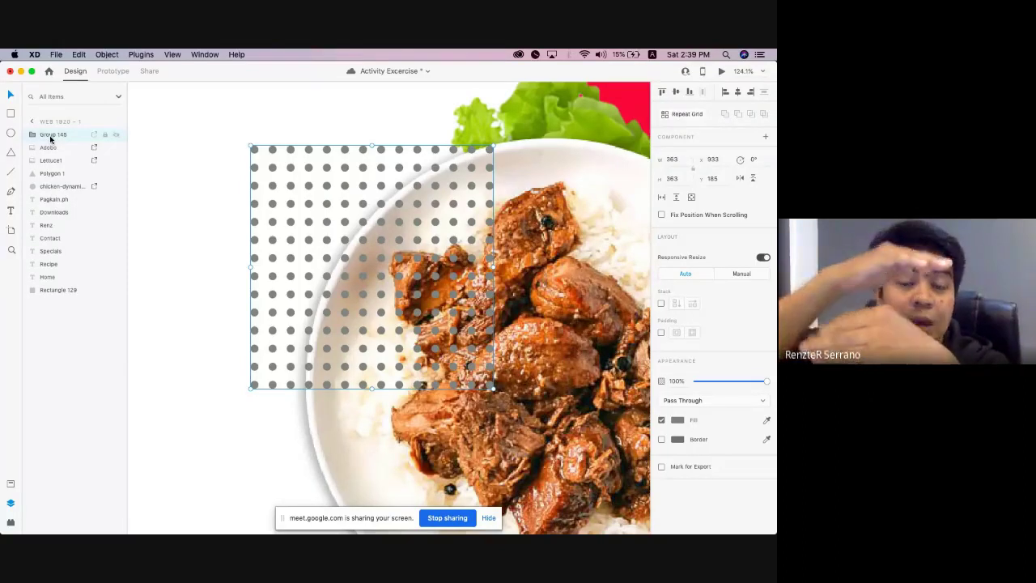
pyautogui.press('super+s')
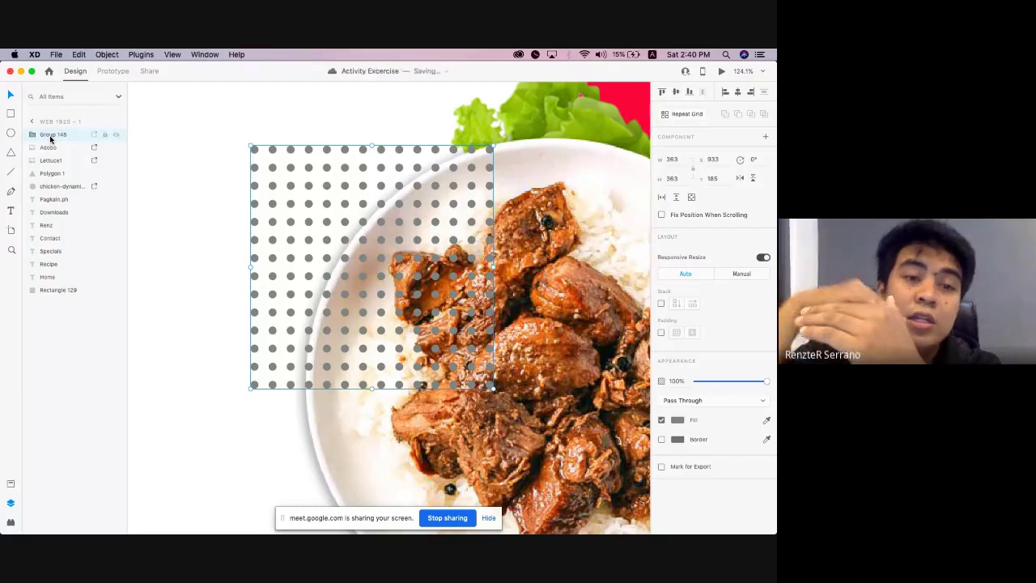
# Move Group 148 below the Adobo layer so the plate overlaps the dots.
pyautogui.click(49, 148)
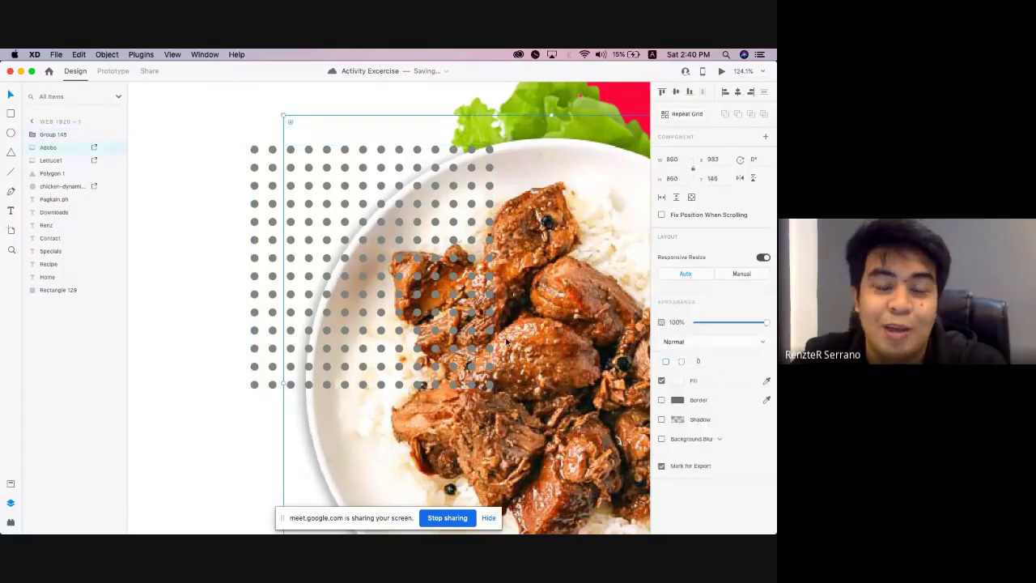
pyautogui.scroll(-3, 235, 257)
pyautogui.click(50, 134)
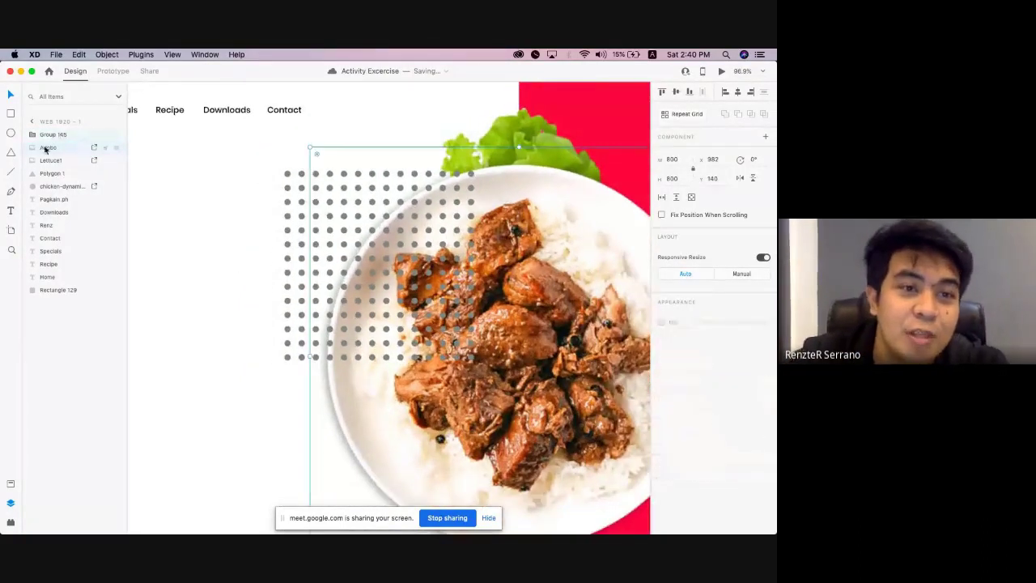
pyautogui.click(51, 151)
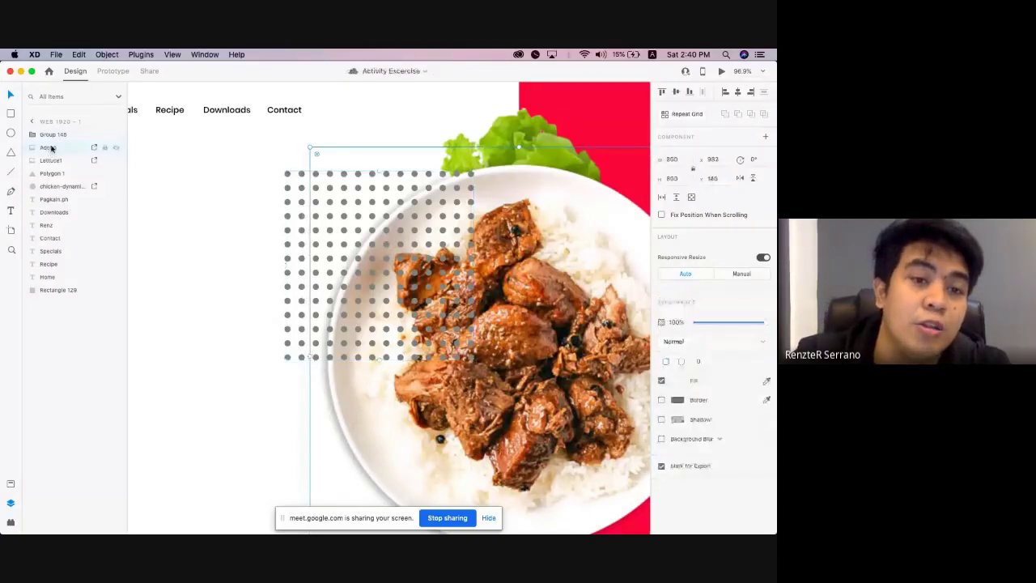
pyautogui.click(49, 135)
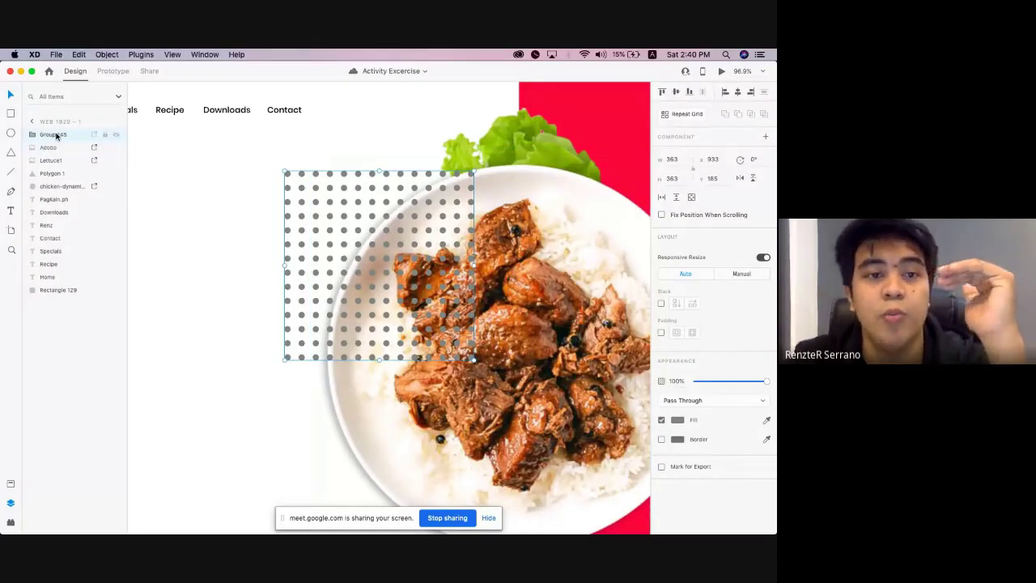
pyautogui.moveTo(57, 135); pyautogui.dragTo(61, 154)
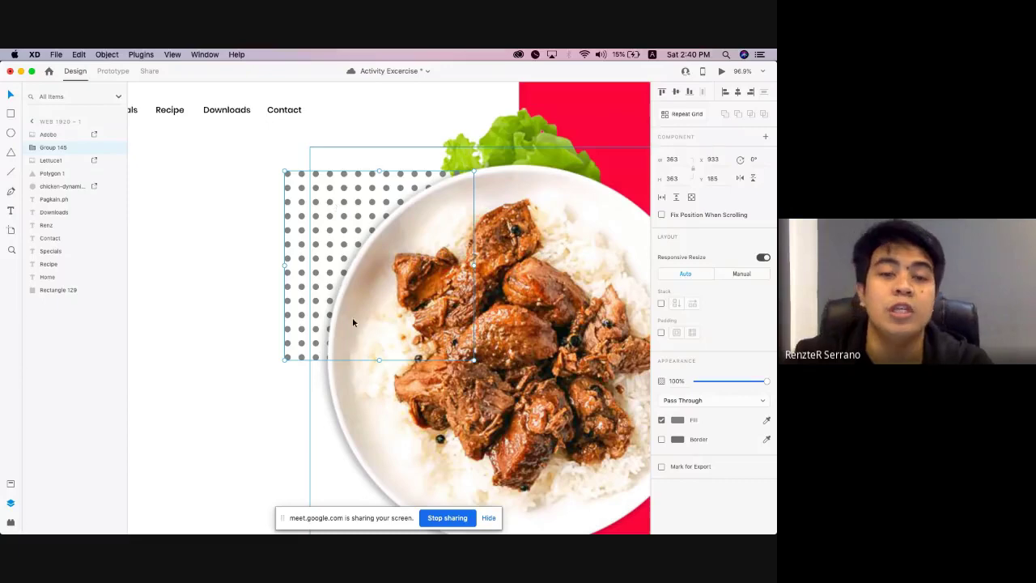
pyautogui.scroll(-4, 265, 261)
pyautogui.scroll(5, 396, 198)
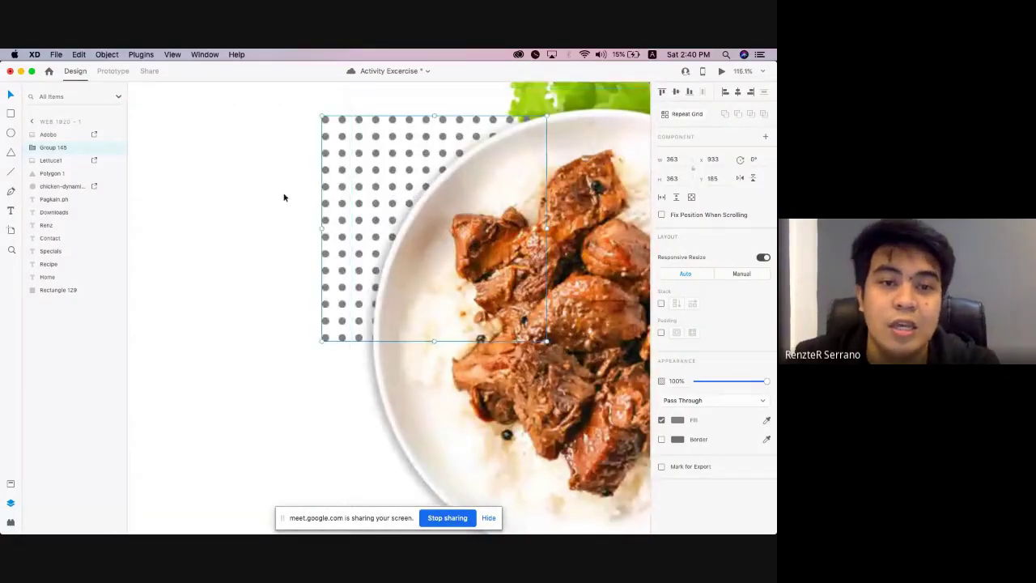
pyautogui.click(271, 201)
pyautogui.scroll(-5, 322, 207)
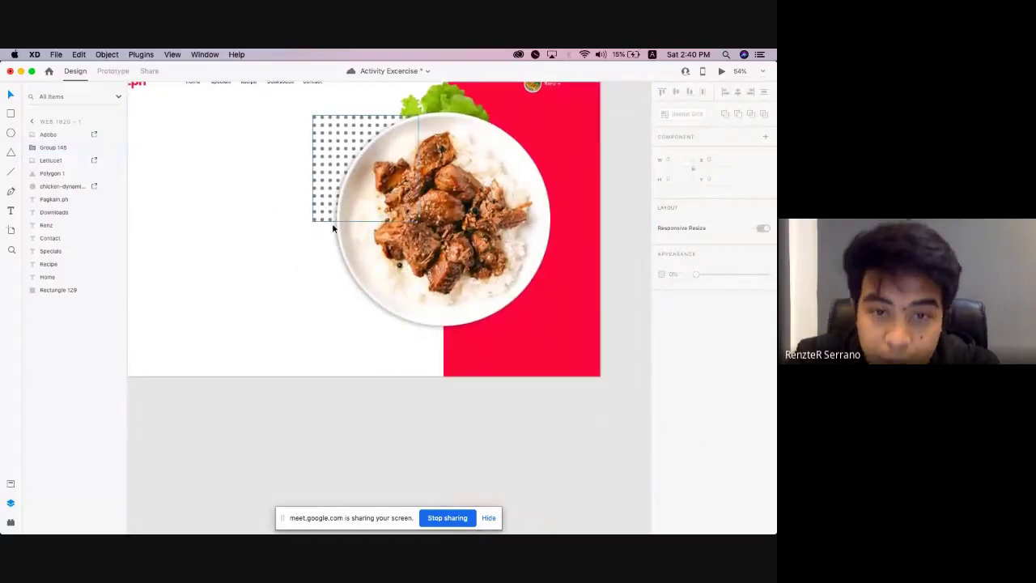
pyautogui.scroll(2, 324, 193)
pyautogui.hscroll(2, 324, 192)
pyautogui.scroll(4, 324, 193)
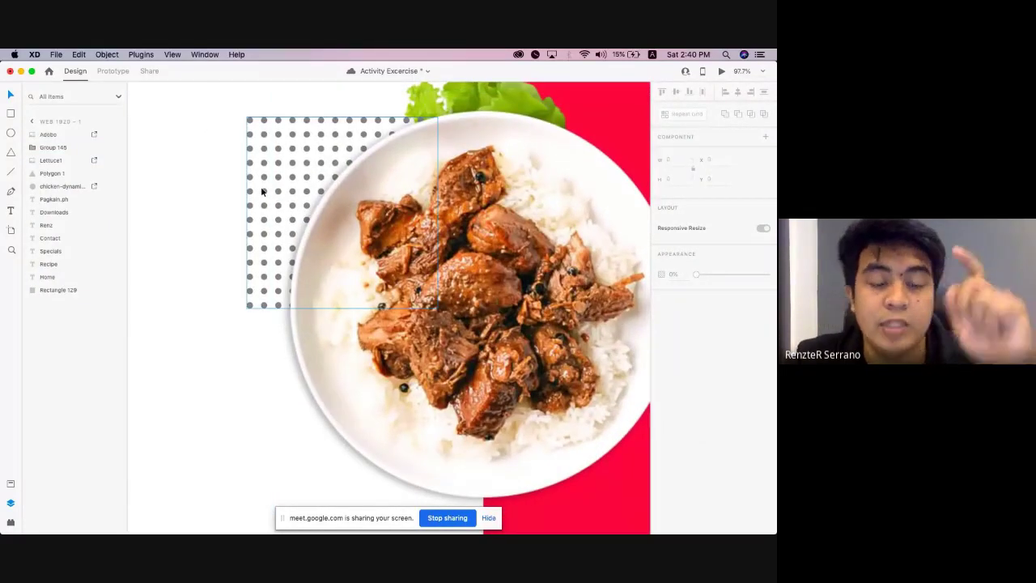
# Duplicate the dot grid below the original and nudge the copy up to align.
pyautogui.moveTo(261, 192); pyautogui.dragTo(263, 393)
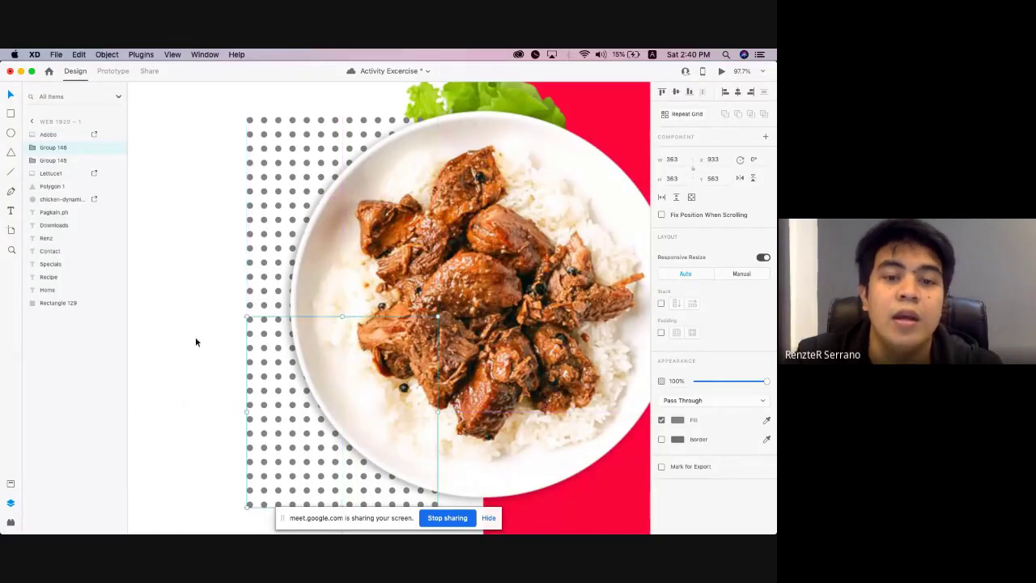
pyautogui.scroll(-3, 195, 336)
pyautogui.scroll(3, 286, 321)
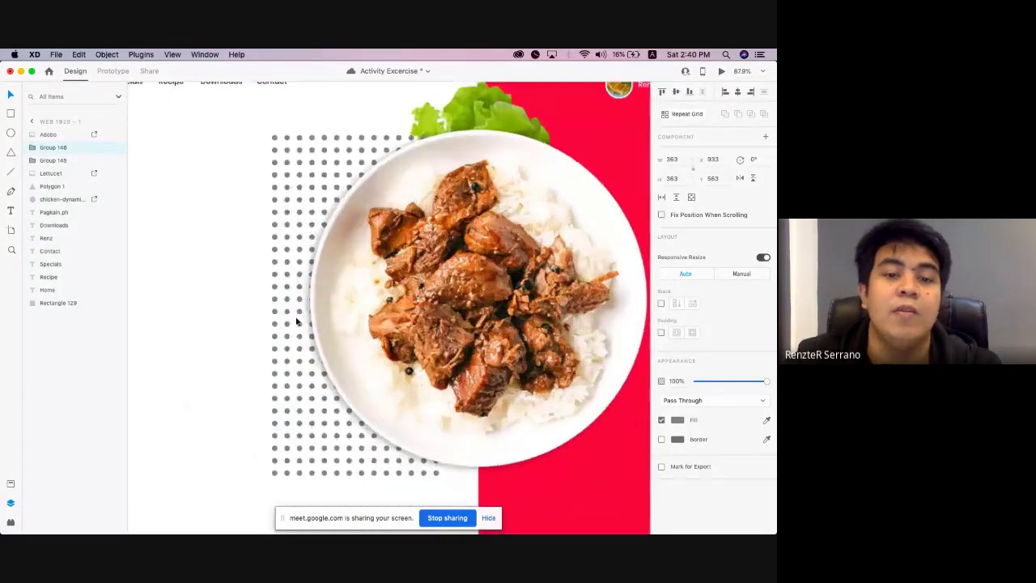
pyautogui.scroll(-4, 369, 307)
pyautogui.scroll(6, 369, 307)
pyautogui.scroll(4, 285, 354)
pyautogui.moveTo(271, 398); pyautogui.dragTo(274, 376)
pyautogui.scroll(-10, 274, 376)
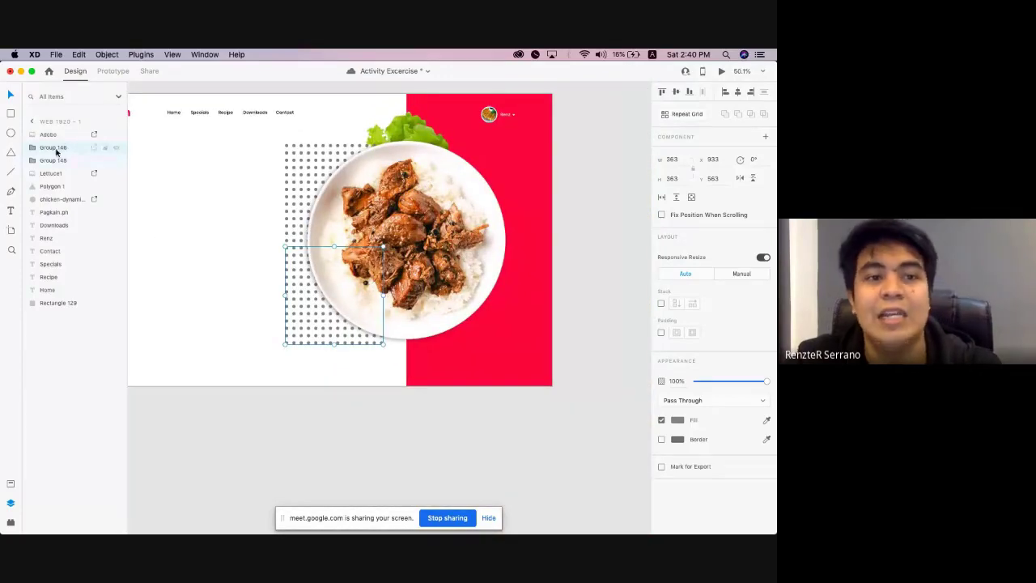
pyautogui.scroll(-3, 293, 280)
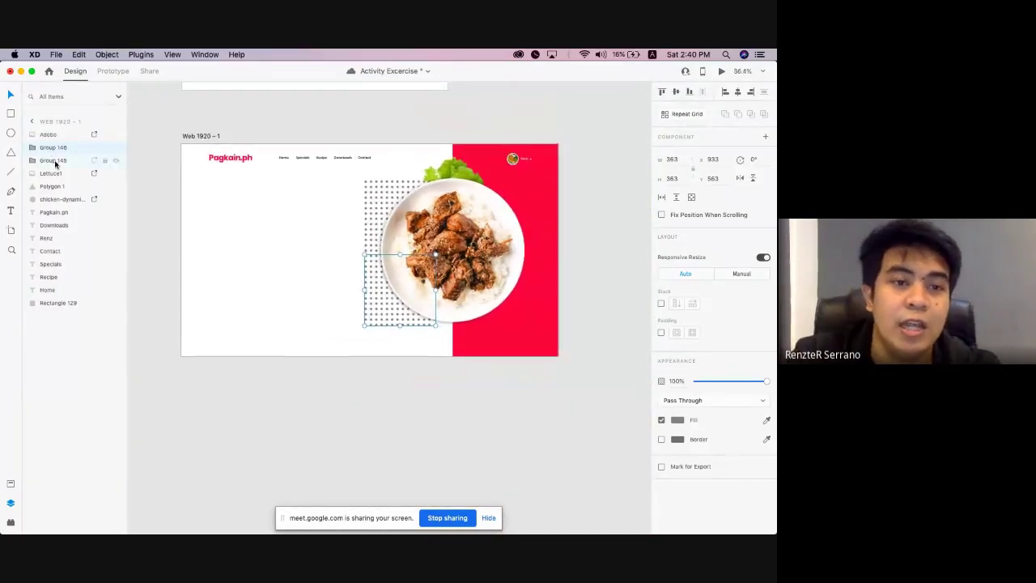
# Select both the upper and lower dot grids together.
pyautogui.click(55, 161)
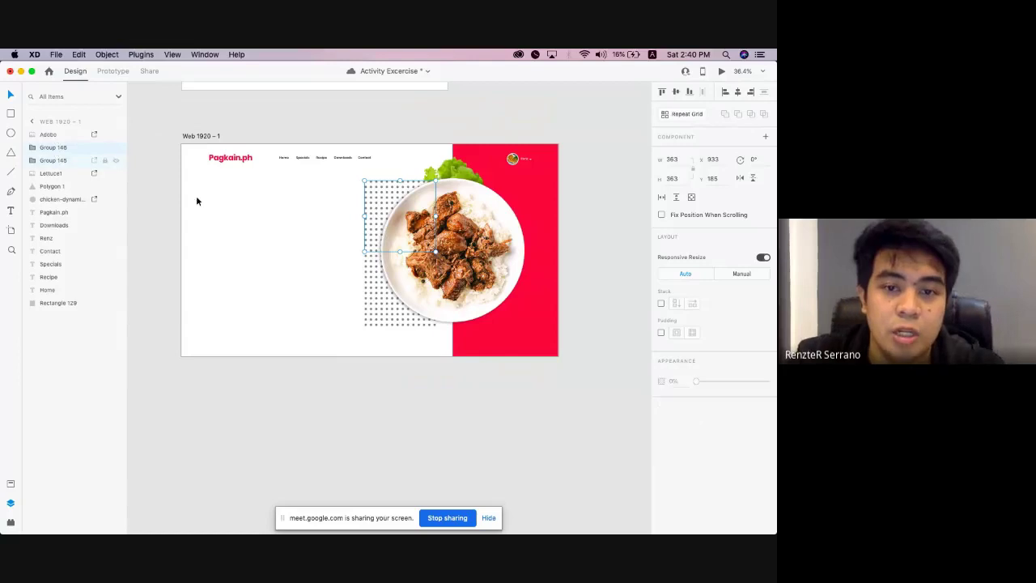
pyautogui.click(376, 267)
pyautogui.scroll(5, 314, 257)
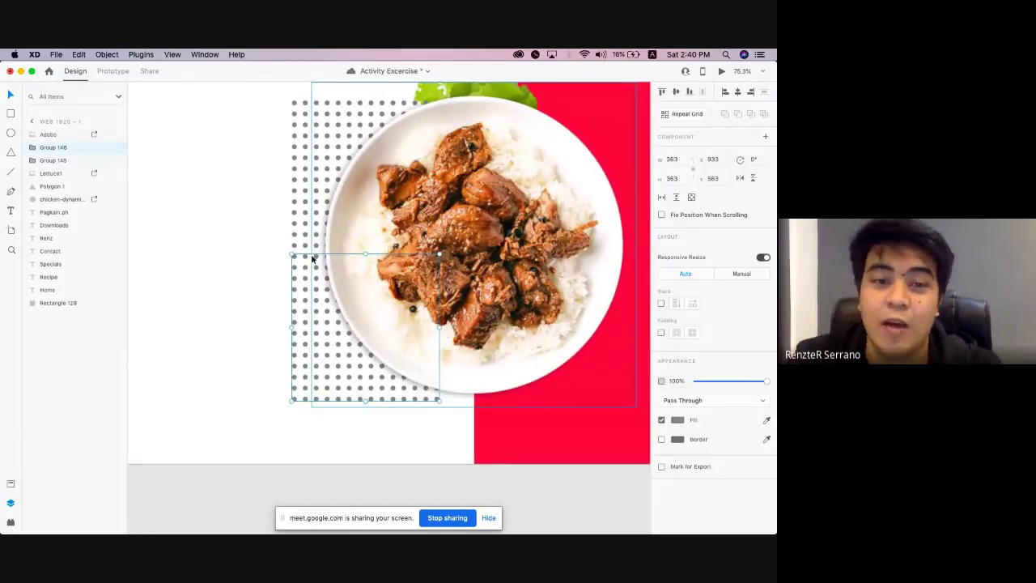
pyautogui.scroll(-1, 313, 257)
pyautogui.scroll(-5, 308, 256)
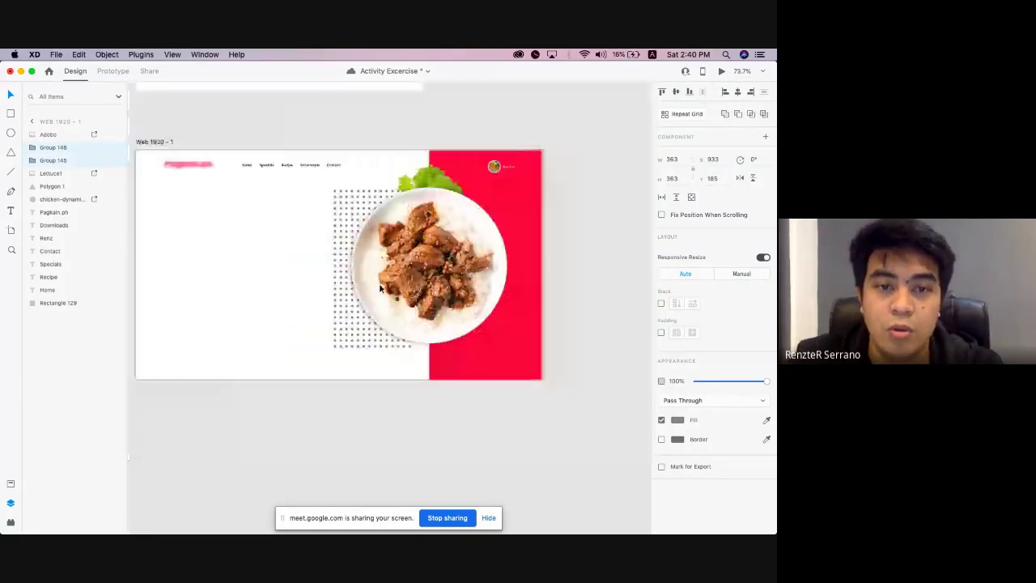
pyautogui.scroll(5, 320, 255)
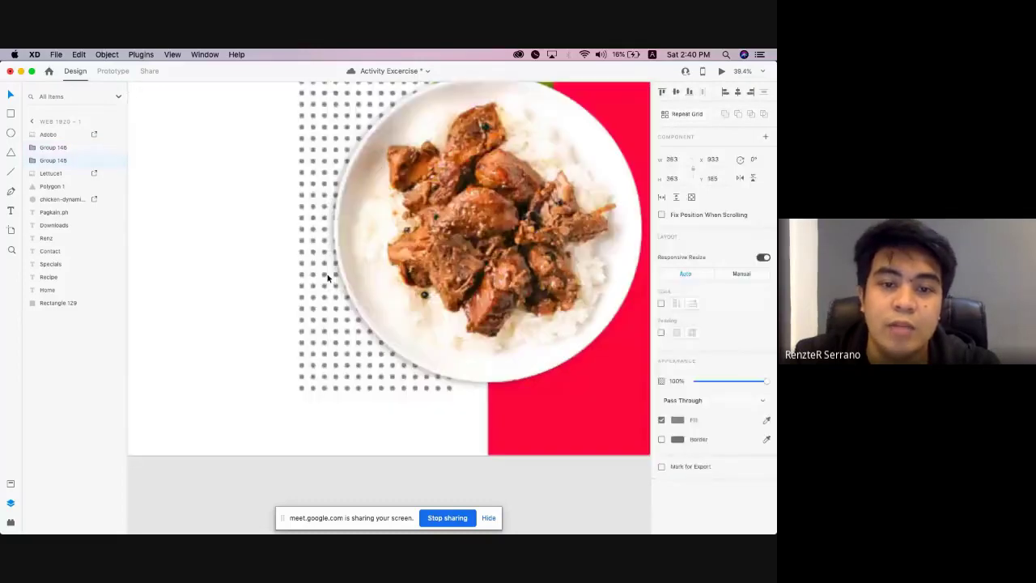
pyautogui.scroll(-7, 340, 279)
pyautogui.scroll(6, 380, 271)
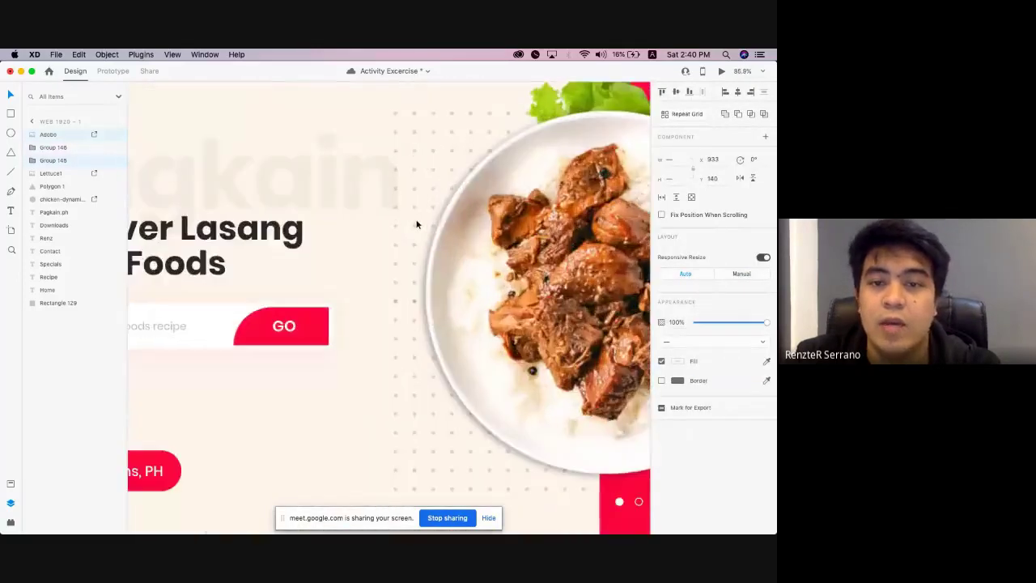
pyautogui.scroll(-6, 523, 298)
pyautogui.scroll(3, 523, 298)
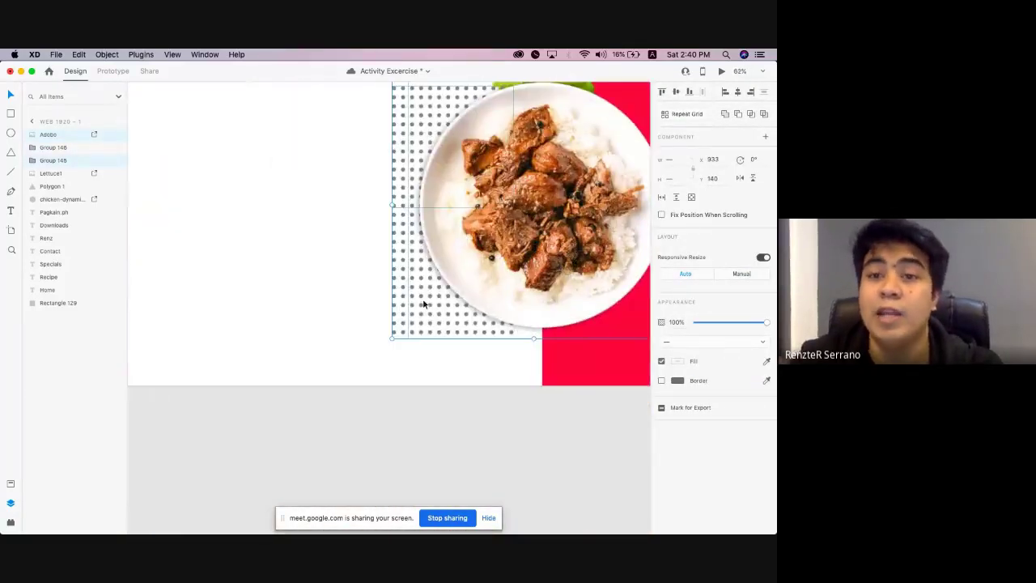
pyautogui.scroll(-2, 458, 302)
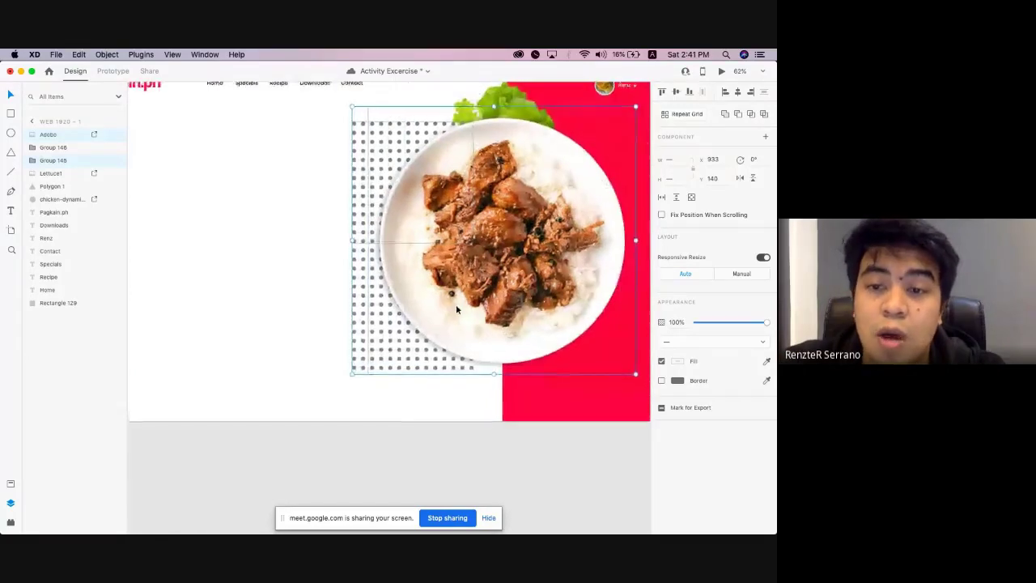
pyautogui.doubleClick(346, 273)
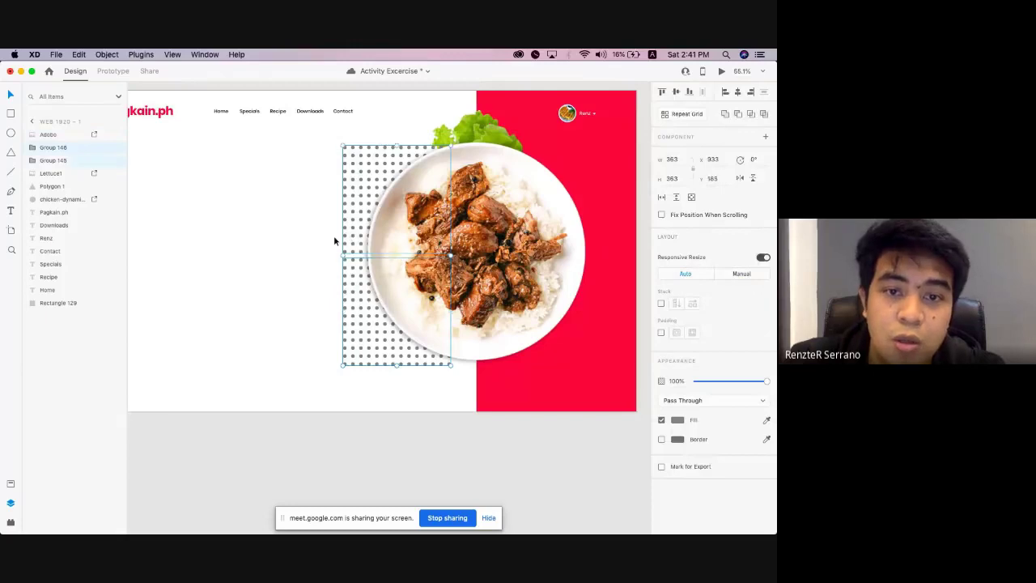
pyautogui.moveTo(288, 186); pyautogui.dragTo(356, 340)
pyautogui.click(205, 197)
pyautogui.click(52, 149)
pyautogui.keyDown('shift'); pyautogui.click(357, 195); pyautogui.keyUp('shift')
pyautogui.click(326, 186)
pyautogui.moveTo(288, 167); pyautogui.dragTo(349, 316)
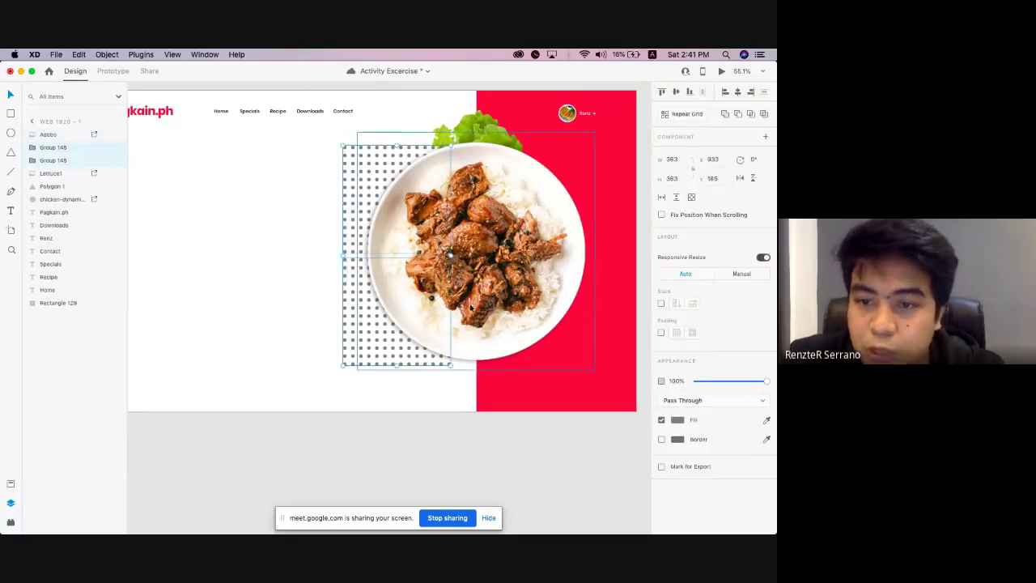
# Lower both dot grids' opacity to 50%.
pyautogui.click(677, 382)
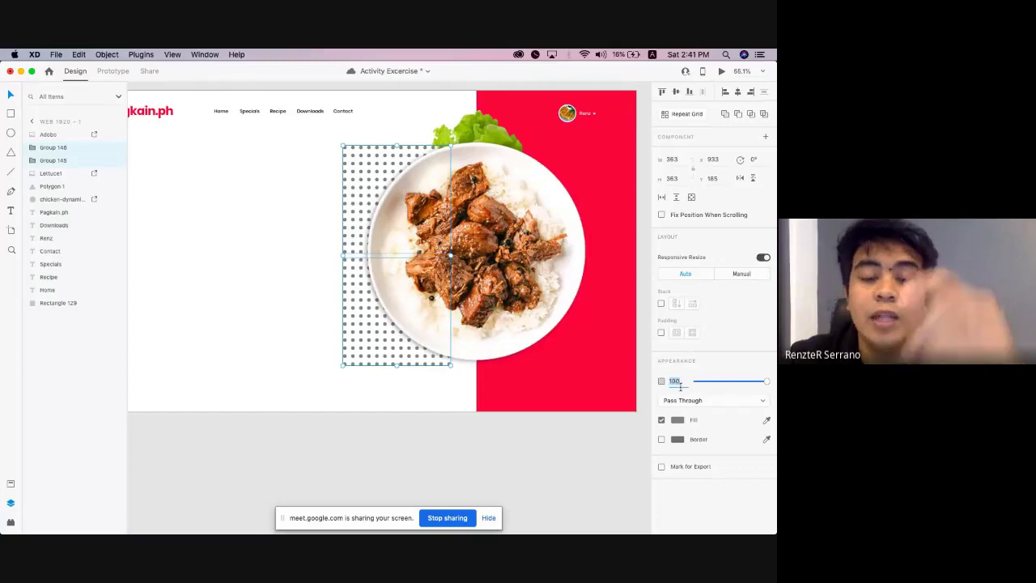
pyautogui.write('8')
pyautogui.press('Return')
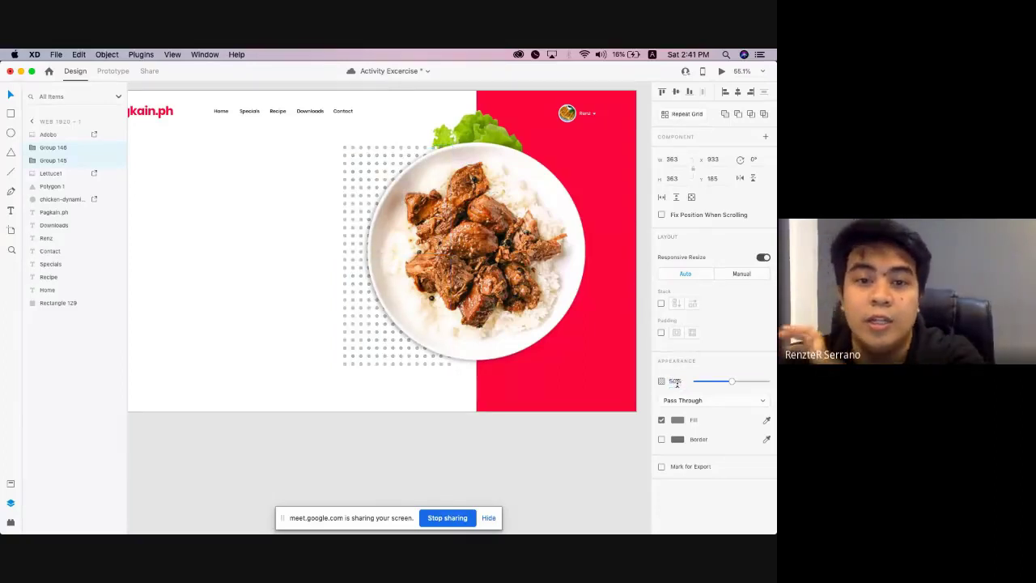
pyautogui.scroll(-2, 309, 362)
pyautogui.scroll(-3, 446, 277)
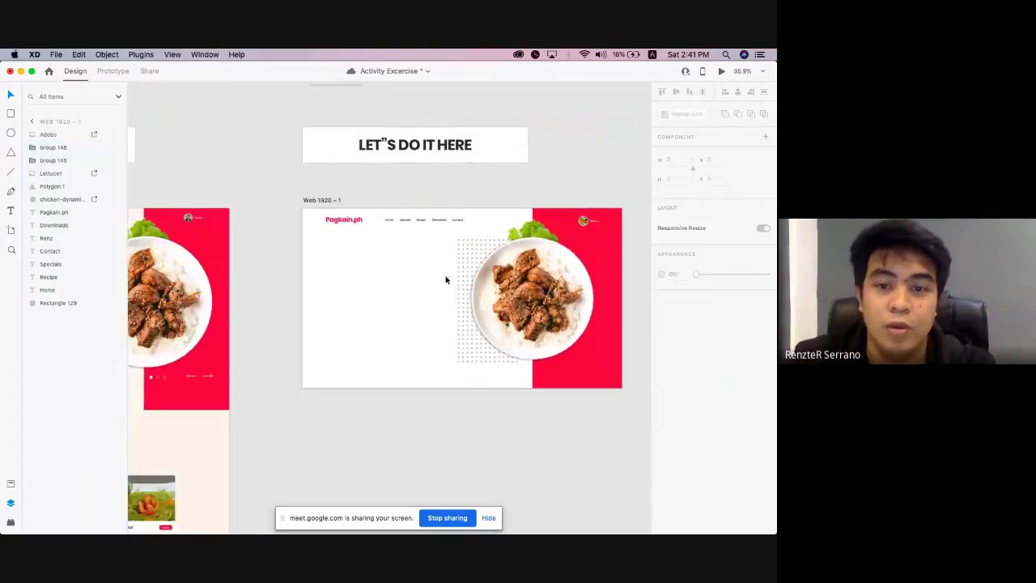
pyautogui.scroll(5, 493, 248)
# Pan across the canvas to compare with the High-Fidelity Prototype – 2 reference artboard.
pyautogui.click(437, 261)
pyautogui.scroll(-2, 437, 261)
pyautogui.scroll(-4, 437, 262)
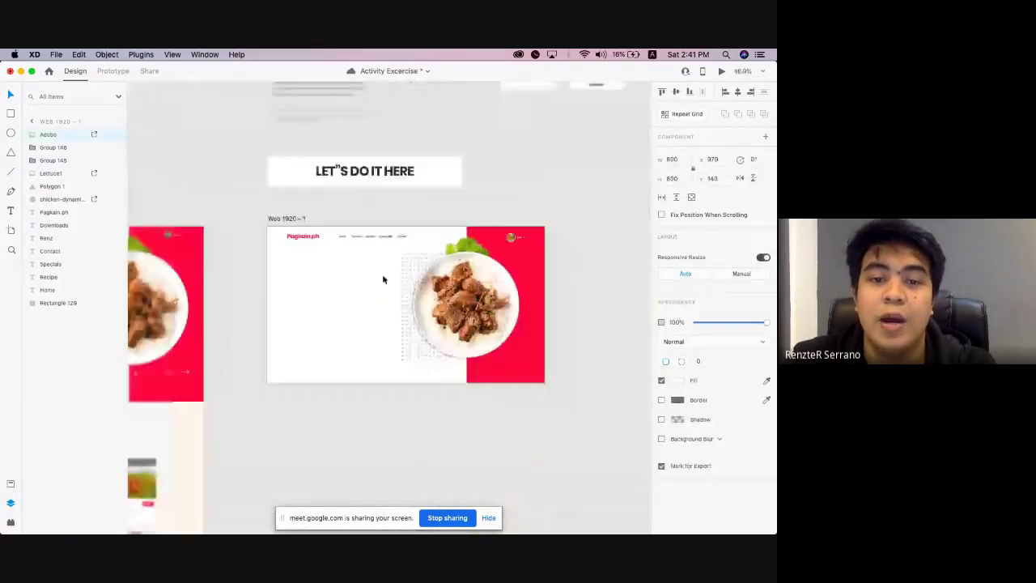
pyautogui.hscroll(-4, 382, 274)
pyautogui.scroll(5, 325, 266)
pyautogui.scroll(-5, 382, 263)
pyautogui.hscroll(3, 447, 261)
pyautogui.click(439, 277)
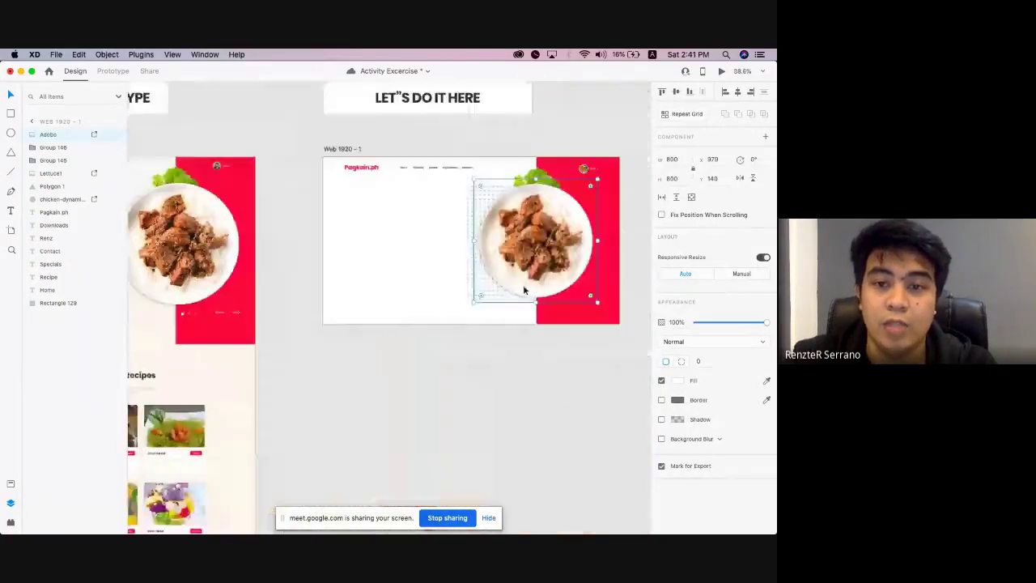
pyautogui.scroll(2, 456, 294)
pyautogui.scroll(10, 279, 312)
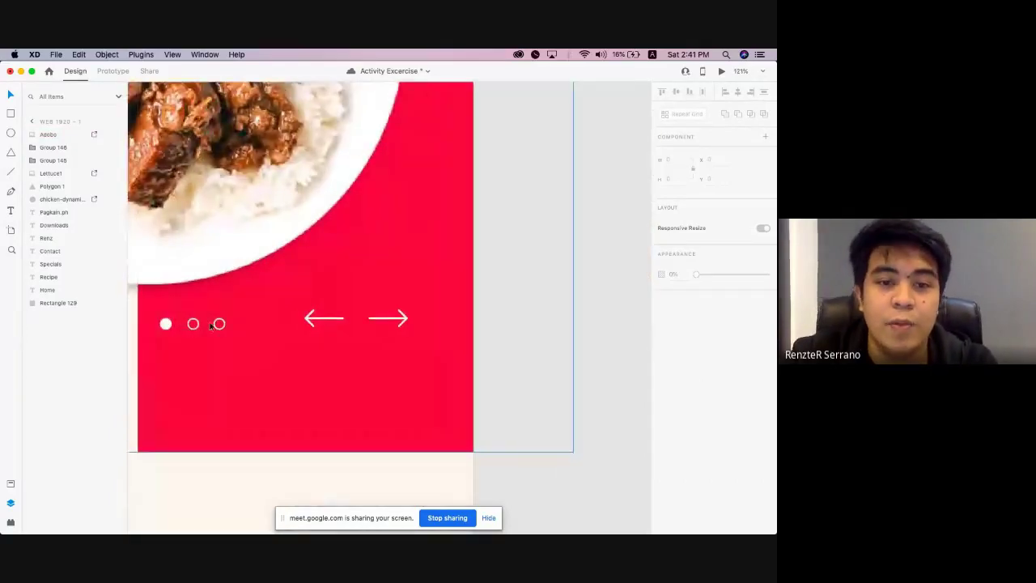
pyautogui.scroll(-6, 394, 294)
pyautogui.hscroll(-2, 425, 284)
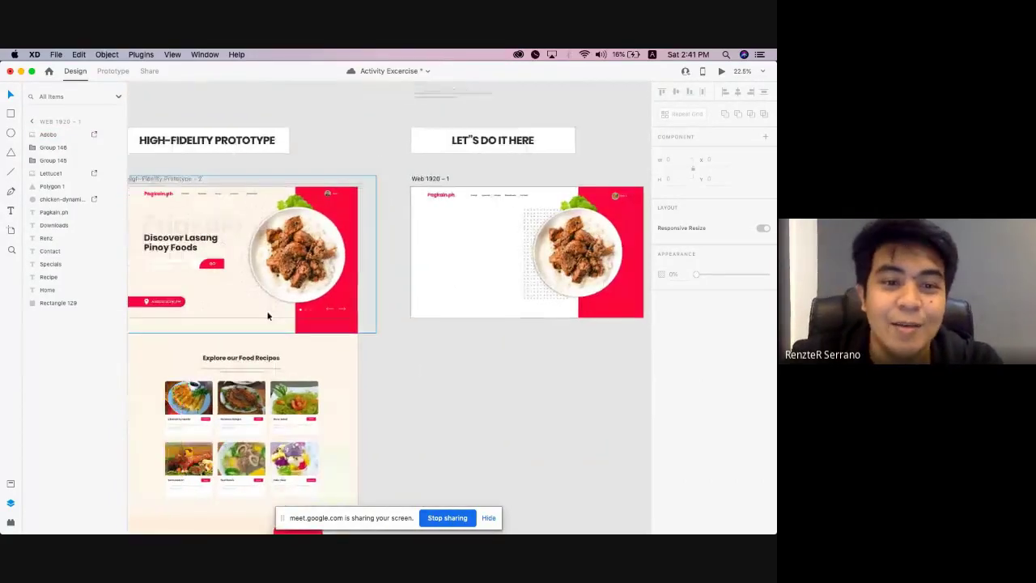
pyautogui.scroll(-2, 268, 312)
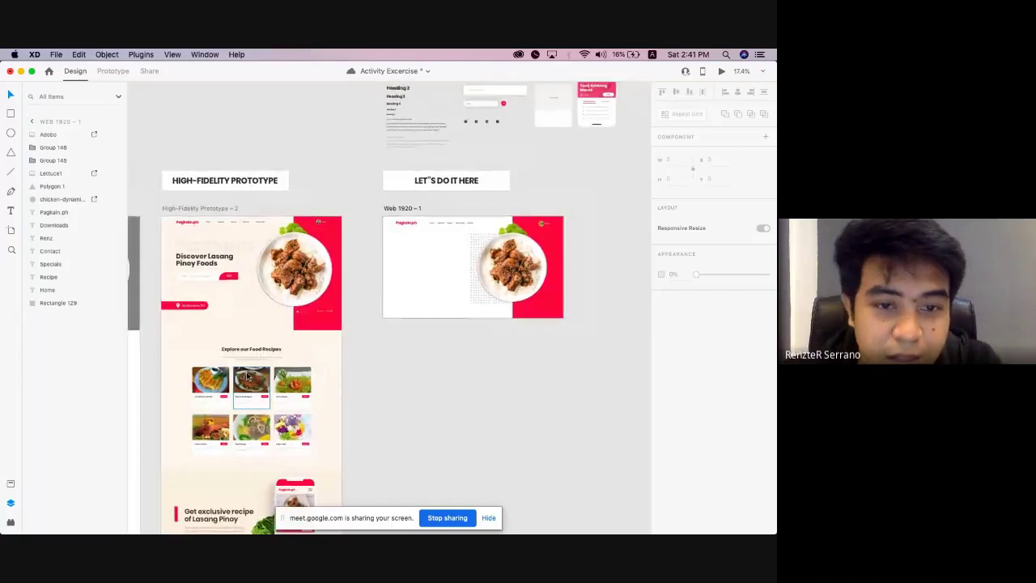
pyautogui.scroll(-1, 247, 375)
pyautogui.hscroll(2, 332, 351)
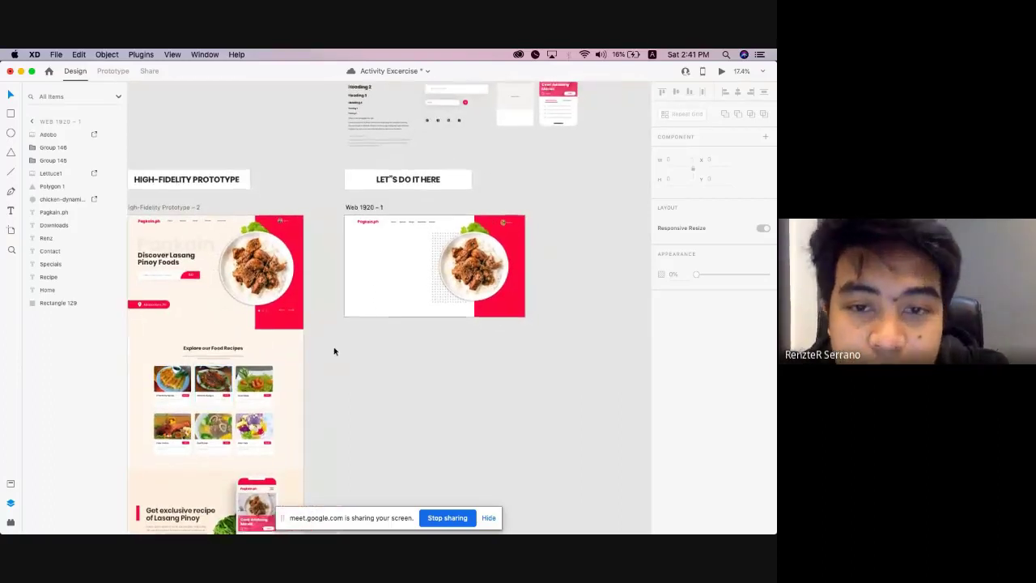
pyautogui.scroll(5, 418, 282)
pyautogui.hscroll(3, 418, 283)
pyautogui.scroll(-1, 483, 315)
# Select all the hero plate layers together, then clear the selection.
pyautogui.moveTo(535, 331); pyautogui.dragTo(350, 220)
pyautogui.click(536, 277)
pyautogui.hscroll(-5, 480, 258)
pyautogui.hscroll(-4, 351, 255)
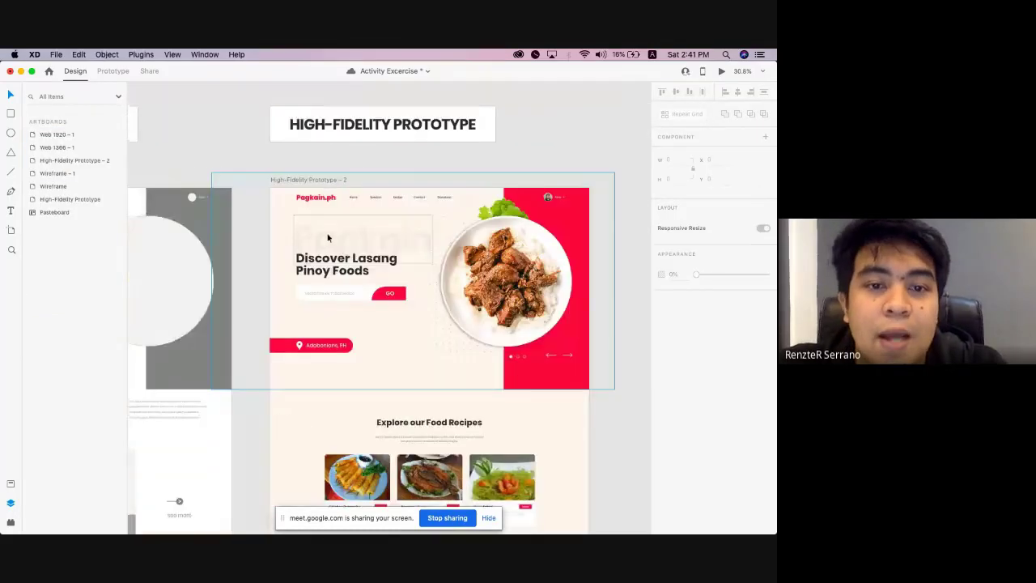
pyautogui.hscroll(1, 432, 248)
pyautogui.scroll(-3, 432, 248)
pyautogui.scroll(3, 486, 216)
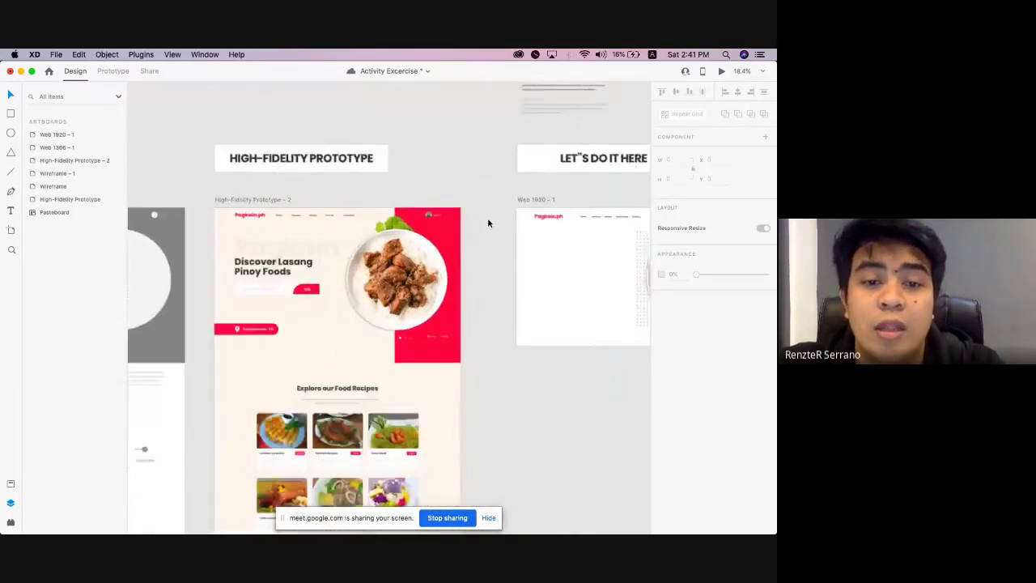
pyautogui.scroll(4, 488, 218)
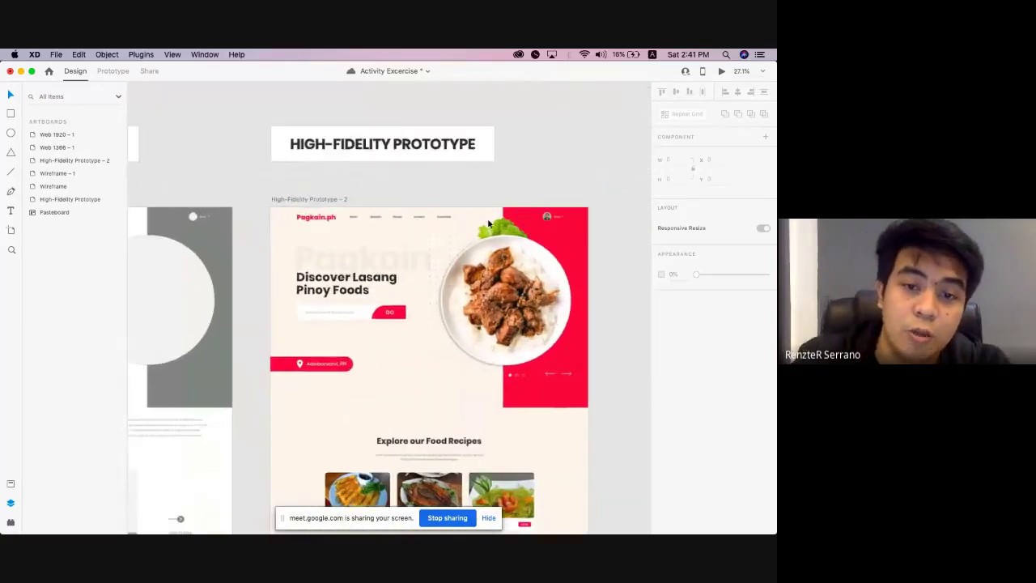
# Inspect the reference design's Pagkain backdrop text and the Home and Downloads nav links.
pyautogui.click(404, 282)
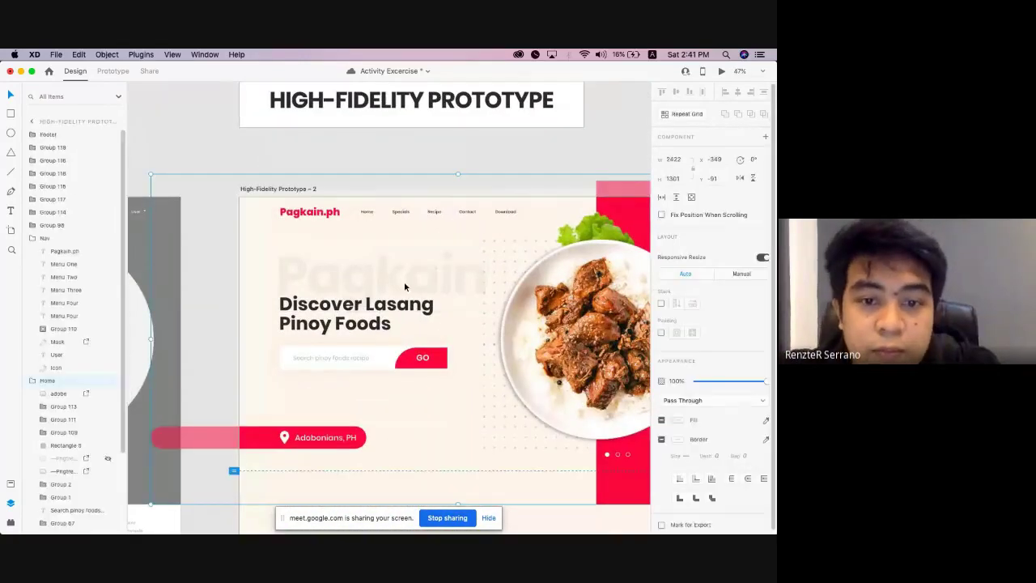
pyautogui.doubleClick(403, 281)
pyautogui.scroll(-5, 381, 332)
pyautogui.scroll(5, 534, 246)
pyautogui.scroll(5, 518, 278)
pyautogui.click(363, 274)
pyautogui.scroll(-5, 542, 277)
pyautogui.click(598, 274)
pyautogui.scroll(-5, 597, 275)
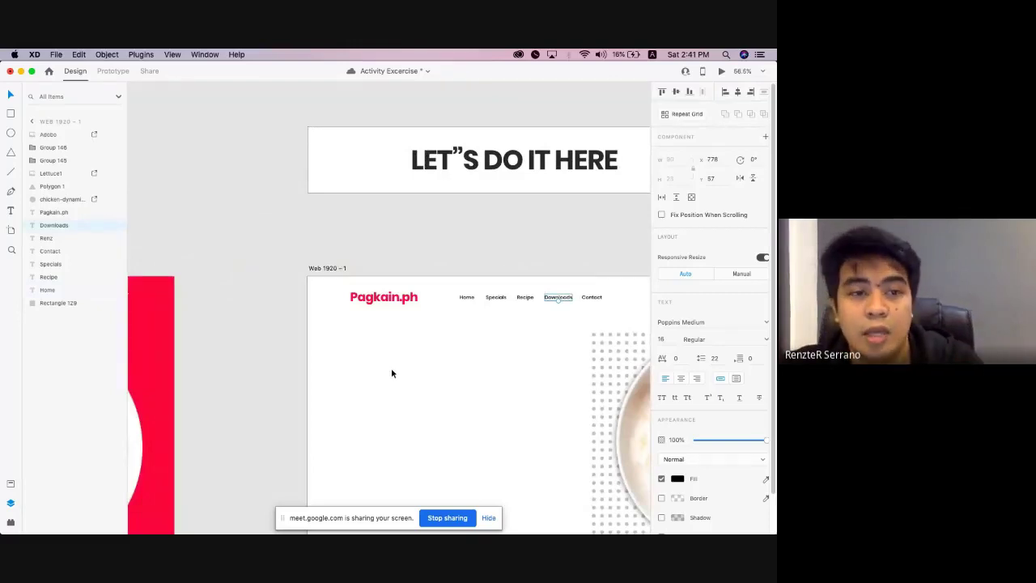
pyautogui.scroll(-2, 405, 348)
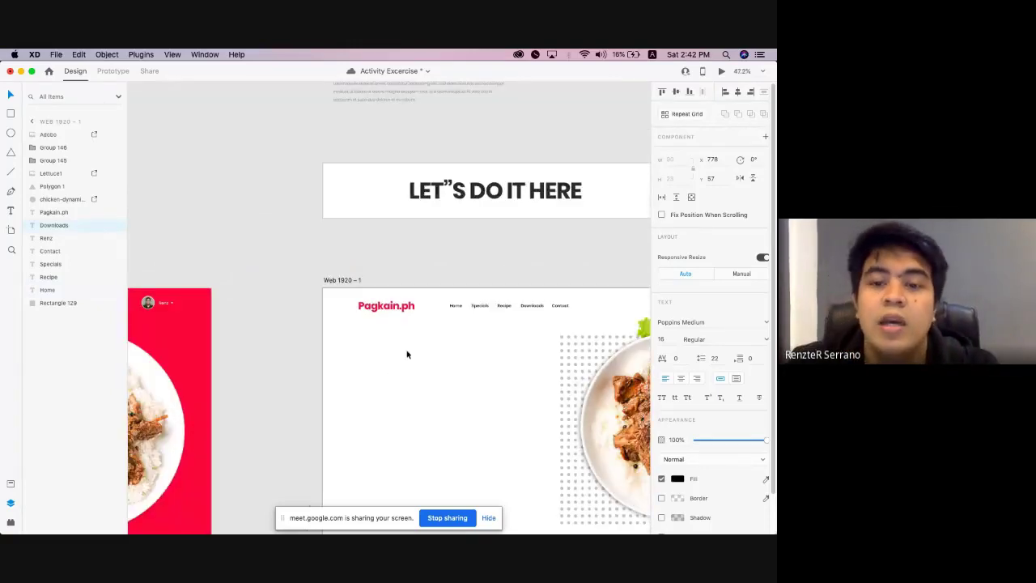
# Deselect the nav labels, including Specials, and select the Web 1920 – 1 artboard.
pyautogui.press('Escape')
pyautogui.click(480, 305)
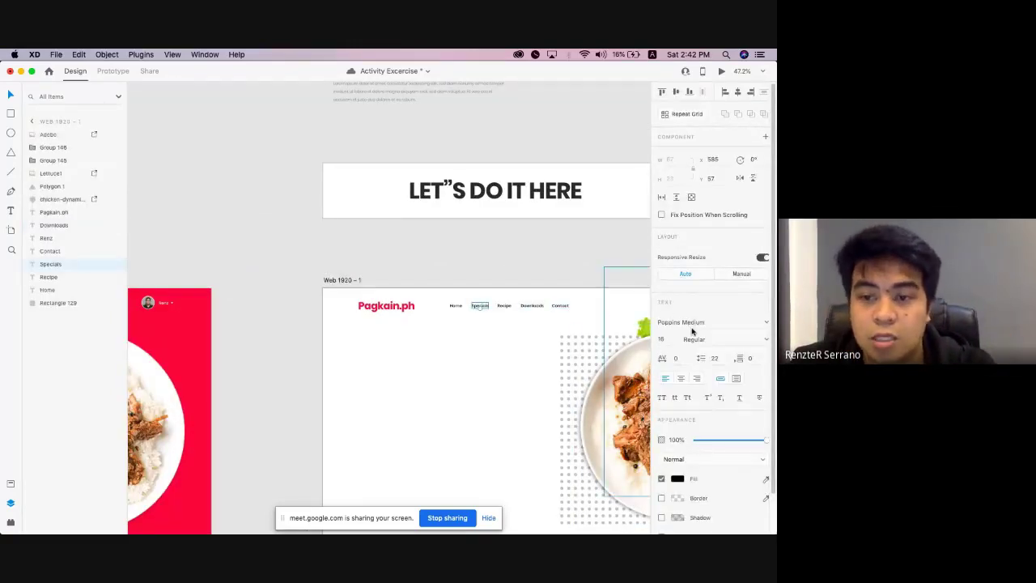
pyautogui.click(321, 273)
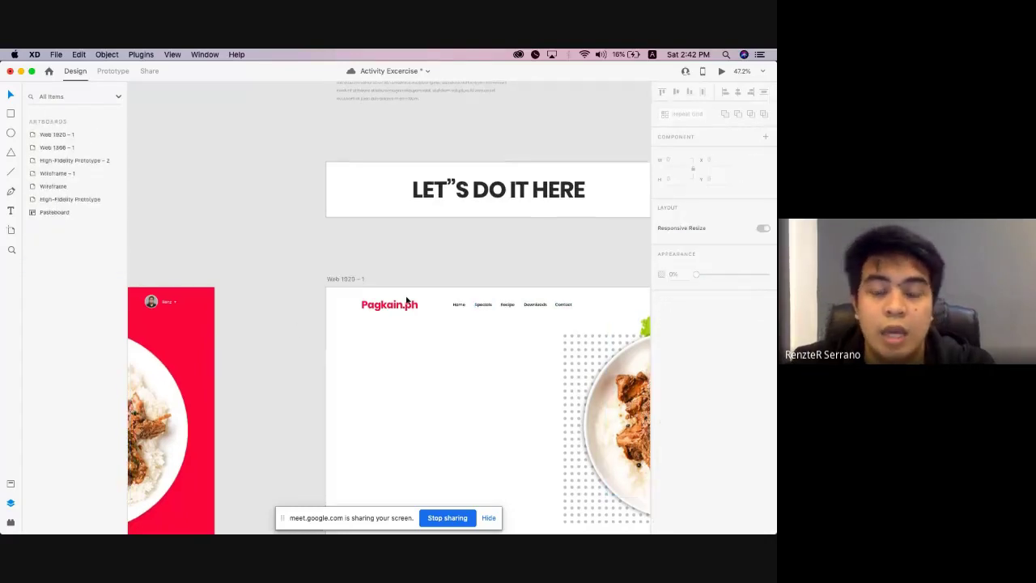
pyautogui.scroll(-2, 476, 322)
pyautogui.click(475, 322)
# Show the column layout grid on the Web 1920 – 1 artboard.
pyautogui.press('super+shift+apostrophe')
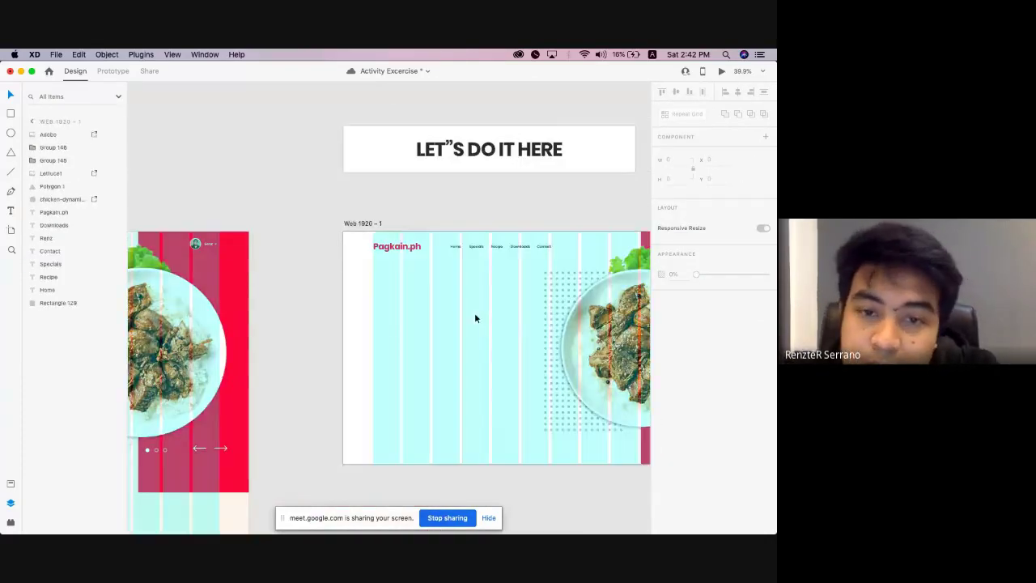
pyautogui.scroll(5, 354, 285)
pyautogui.scroll(-3, 436, 283)
pyautogui.scroll(2, 427, 293)
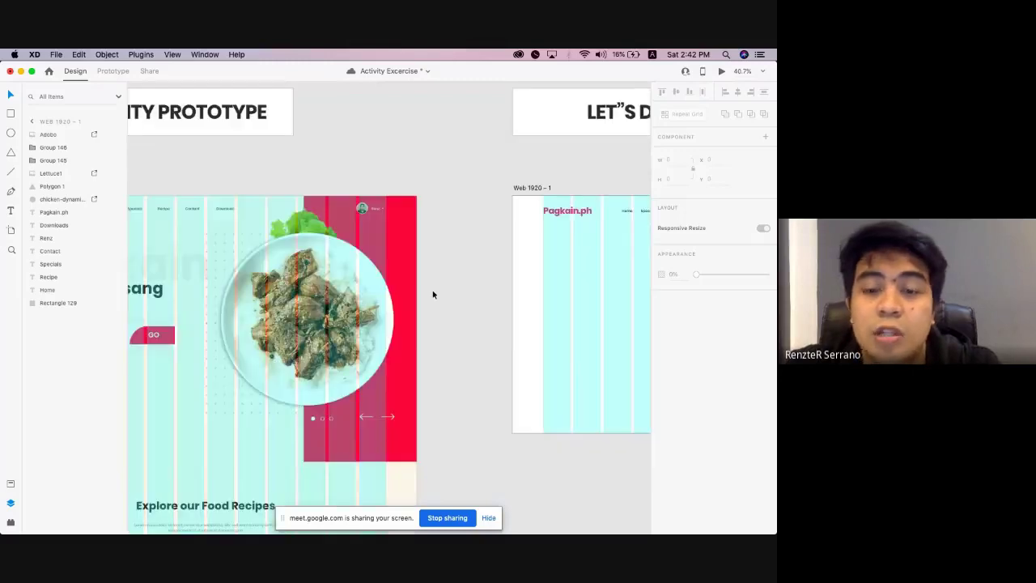
pyautogui.scroll(-3, 433, 295)
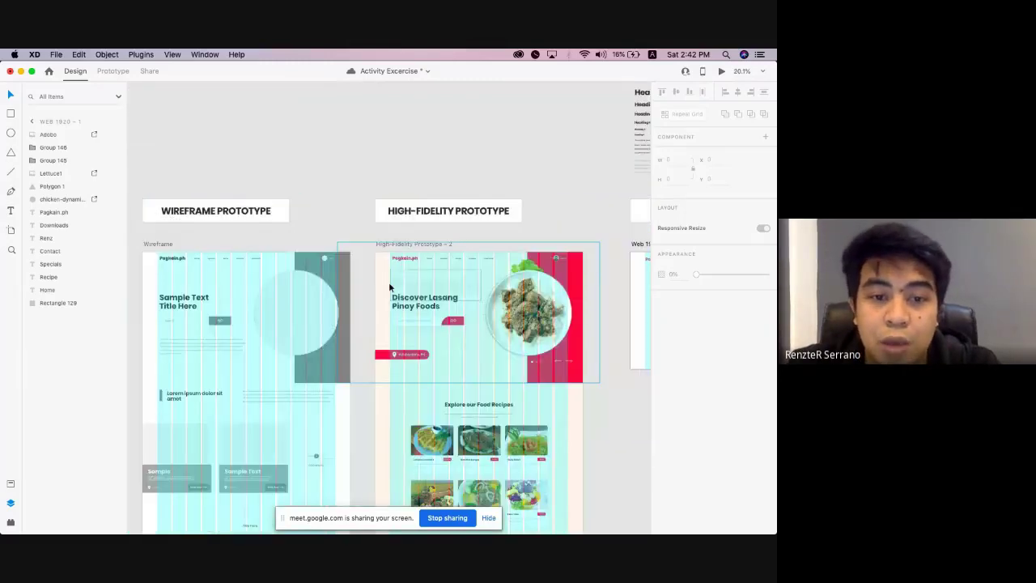
pyautogui.scroll(5, 301, 304)
# Show the wireframe's layout grid and select its Sample Text and Title Here layers.
pyautogui.doubleClick(304, 301)
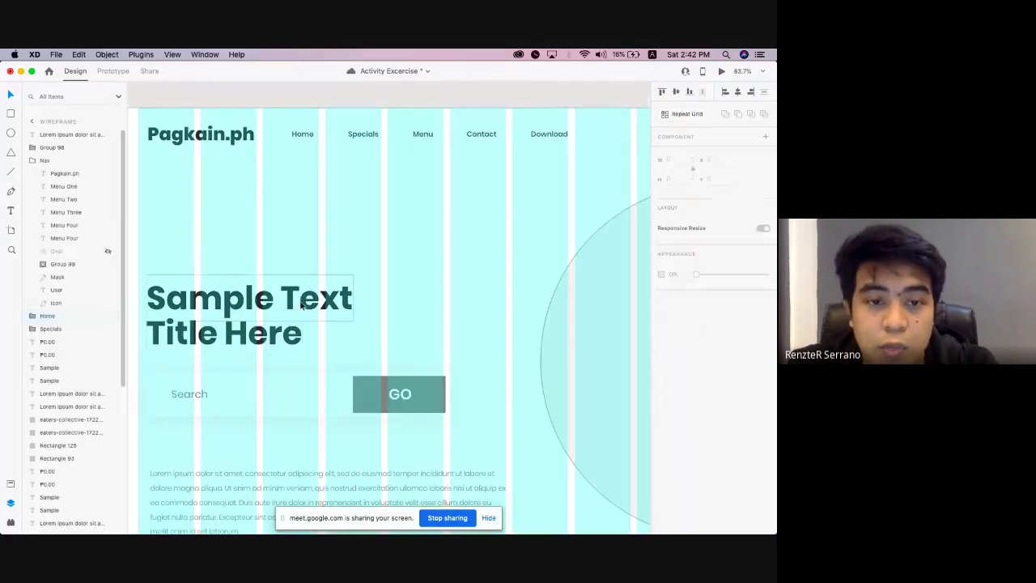
pyautogui.scroll(-2, 326, 315)
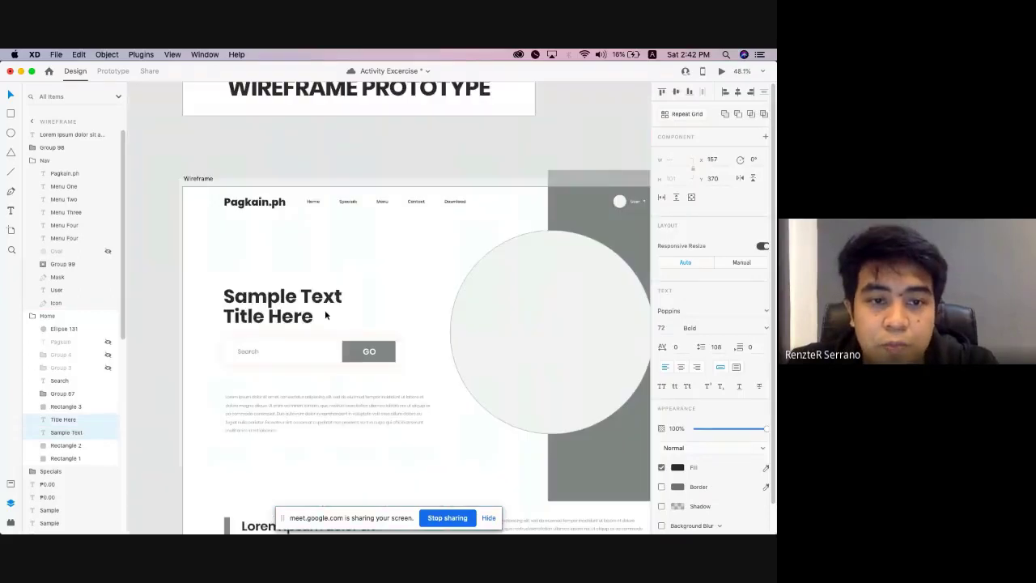
pyautogui.hscroll(-3, 325, 316)
pyautogui.press('super+shift+apostrophe')
pyautogui.press('Escape')
pyautogui.click(363, 269)
pyautogui.doubleClick(362, 270)
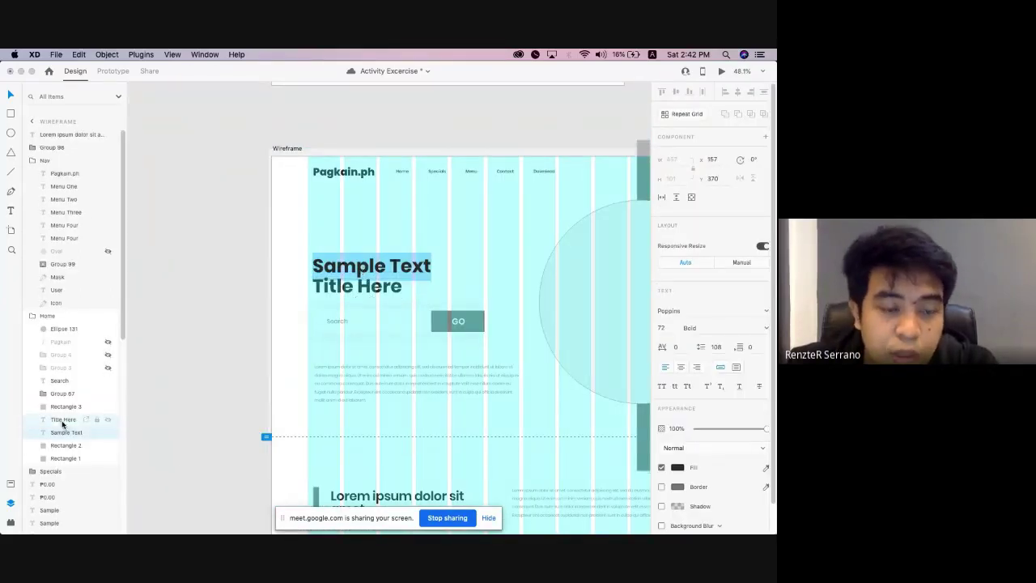
pyautogui.press('Escape')
pyautogui.click(63, 427)
pyautogui.click(62, 430)
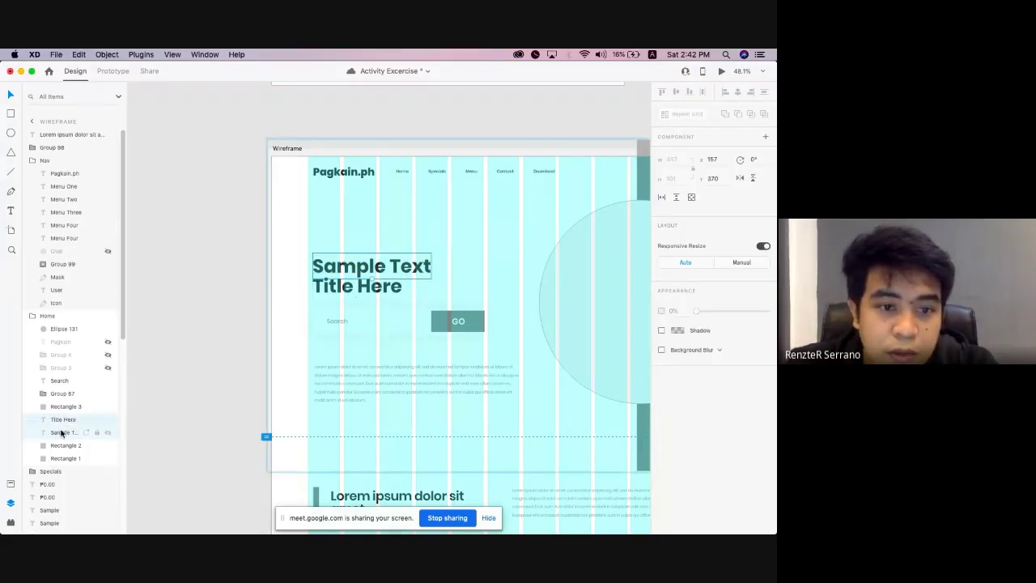
pyautogui.keyDown('shift'); pyautogui.click(62, 420); pyautogui.keyUp('shift')
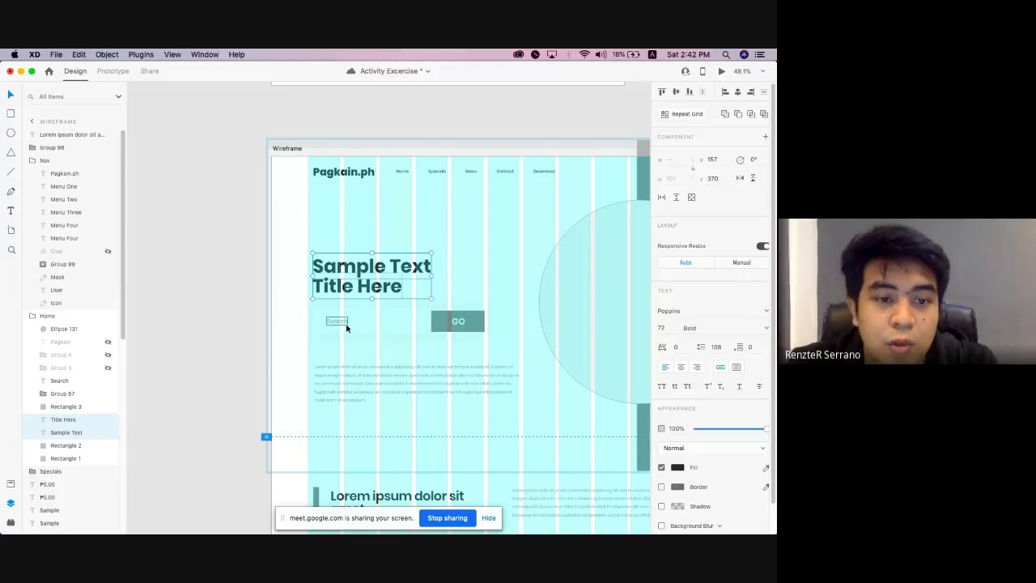
# Paste the copied heading onto the Web 1920 – 1 artboard.
pyautogui.scroll(-5, 346, 324)
pyautogui.hscroll(5, 346, 324)
pyautogui.hscroll(10, 346, 329)
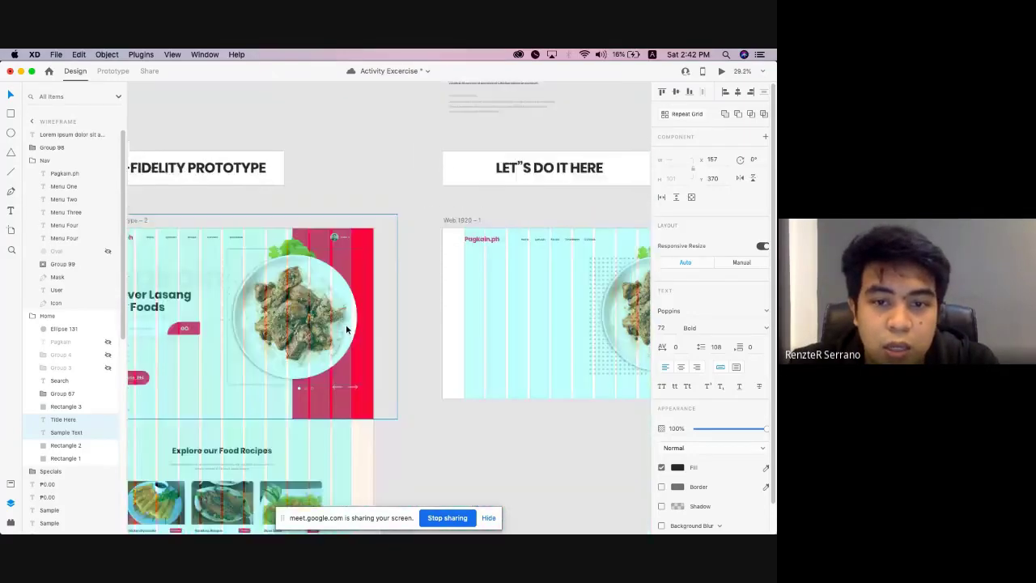
pyautogui.scroll(3, 323, 302)
pyautogui.click(255, 221)
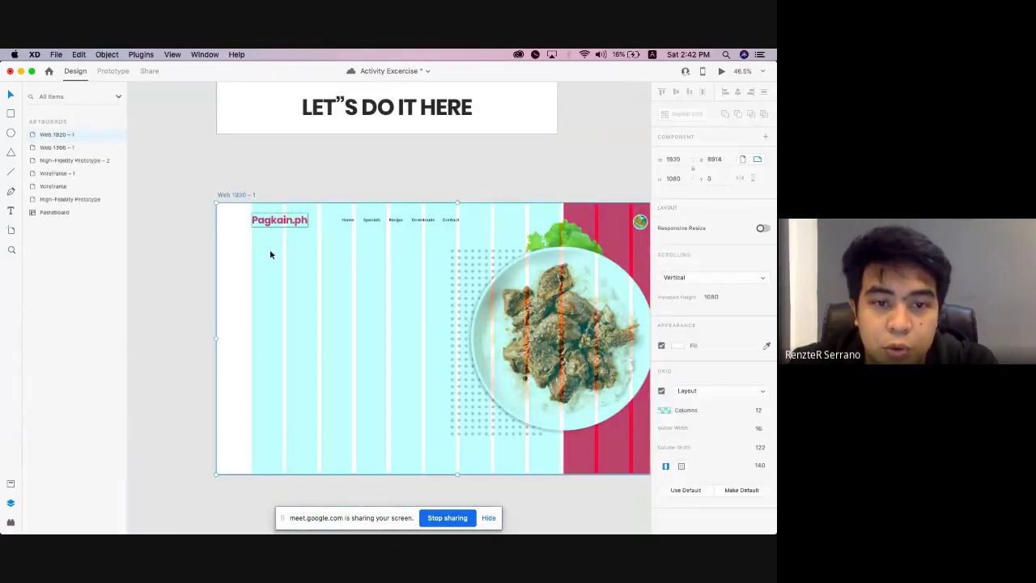
pyautogui.scroll(5, 275, 267)
pyautogui.write('Sample Text Title Here')
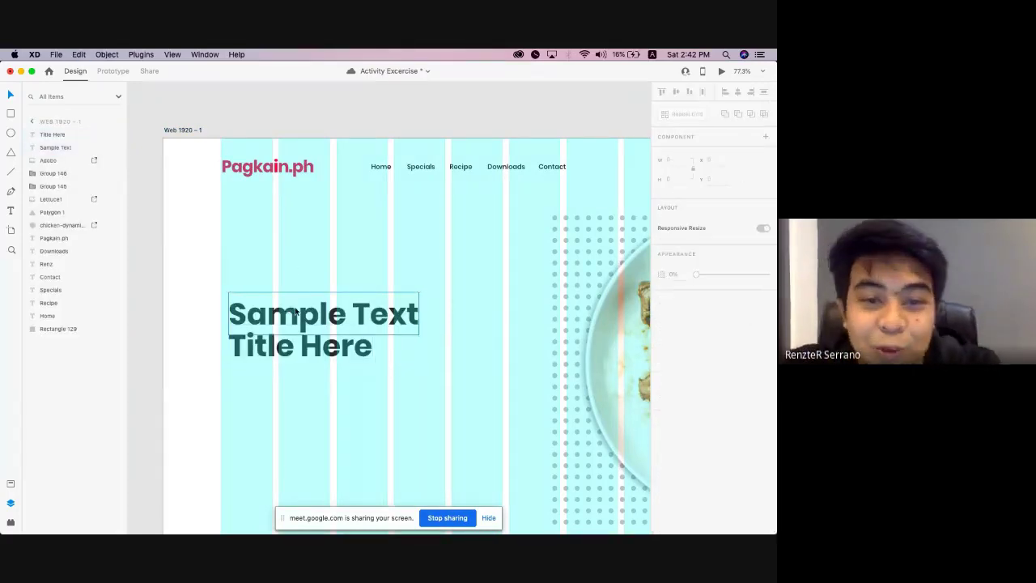
# Select the Title Here line of the pasted heading.
pyautogui.click(304, 336)
pyautogui.click(304, 336)
pyautogui.scroll(-5, 303, 337)
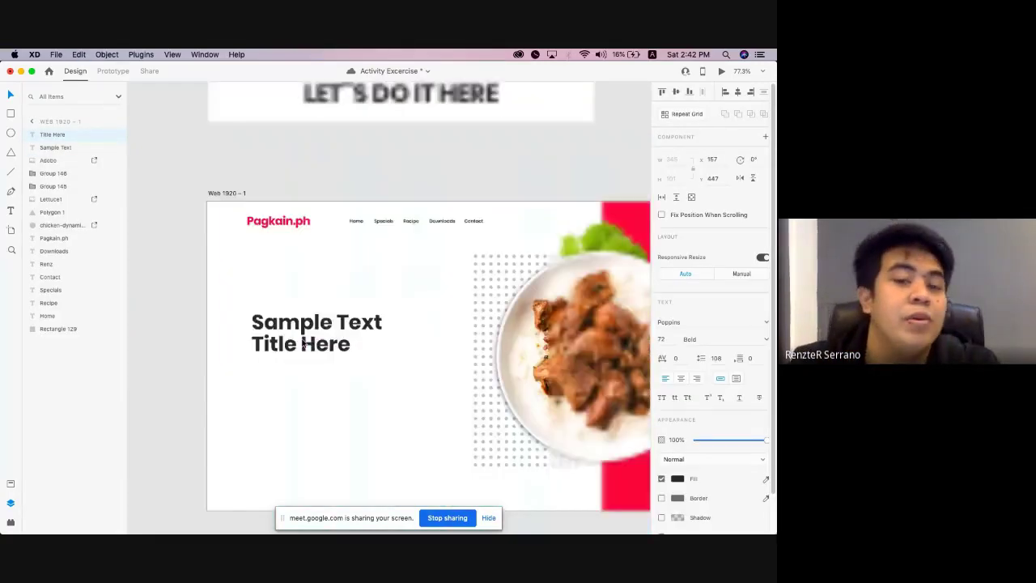
pyautogui.scroll(3, 335, 331)
pyautogui.scroll(-3, 334, 331)
pyautogui.hscroll(-5, 351, 328)
pyautogui.scroll(-2, 351, 327)
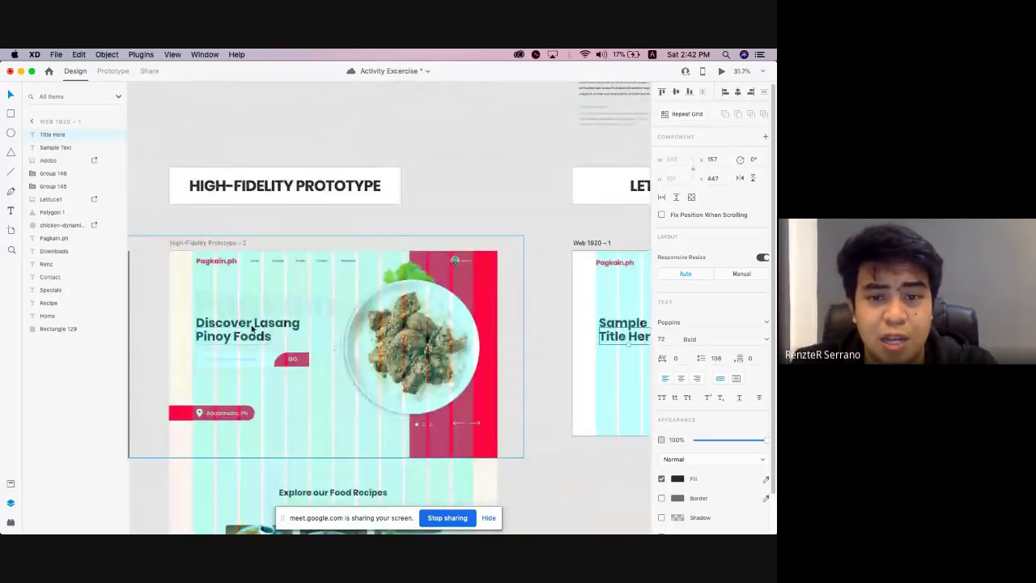
pyautogui.hscroll(2, 502, 324)
pyautogui.hscroll(-1, 365, 328)
pyautogui.hscroll(1, 230, 333)
pyautogui.scroll(5, 482, 310)
# Retype the Sample Text line as 'Discover Lasang', fixing the typo.
pyautogui.click(483, 310)
pyautogui.doubleClick(482, 309)
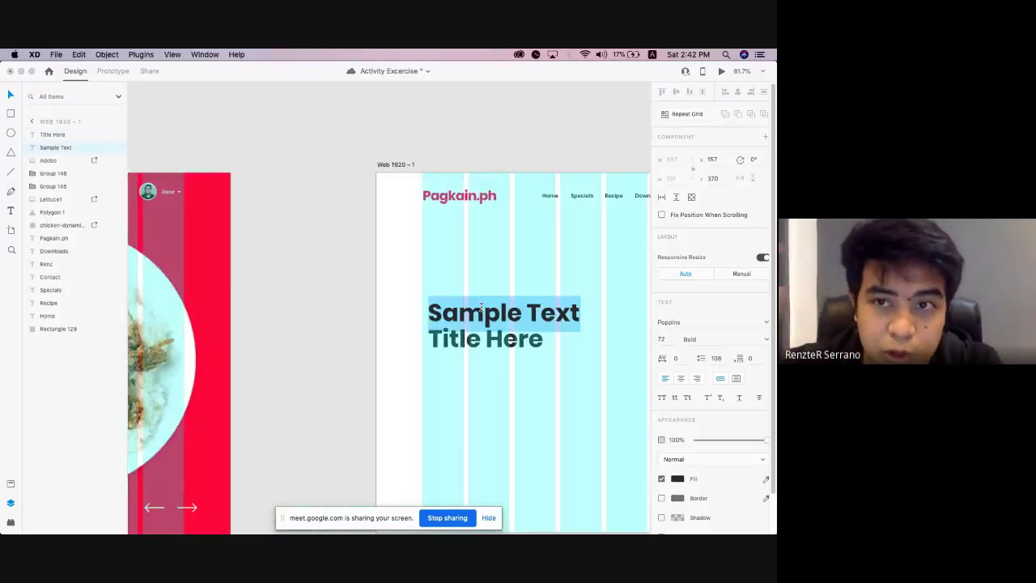
pyautogui.write('Dis')
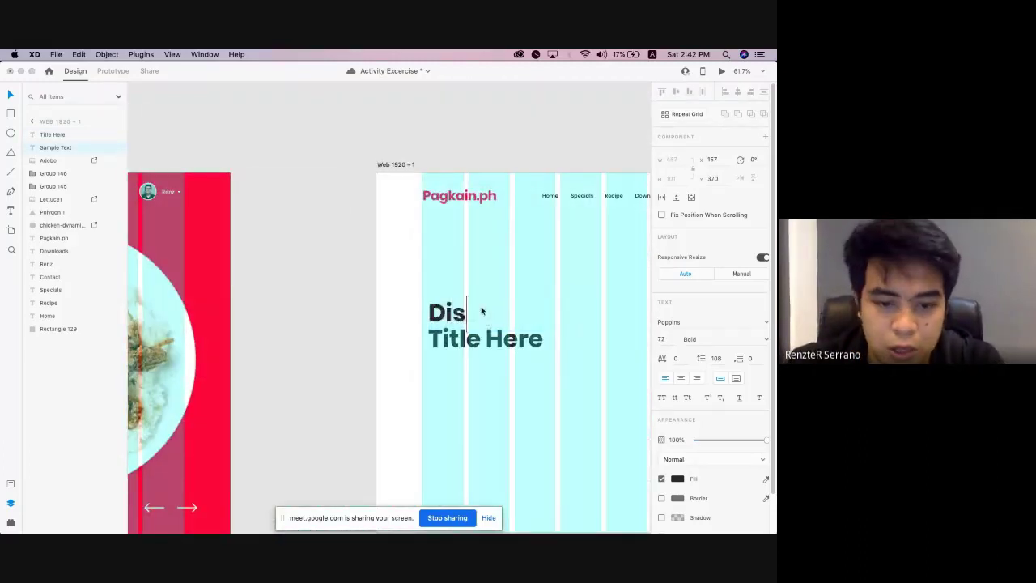
pyautogui.write('cover Lasnag')
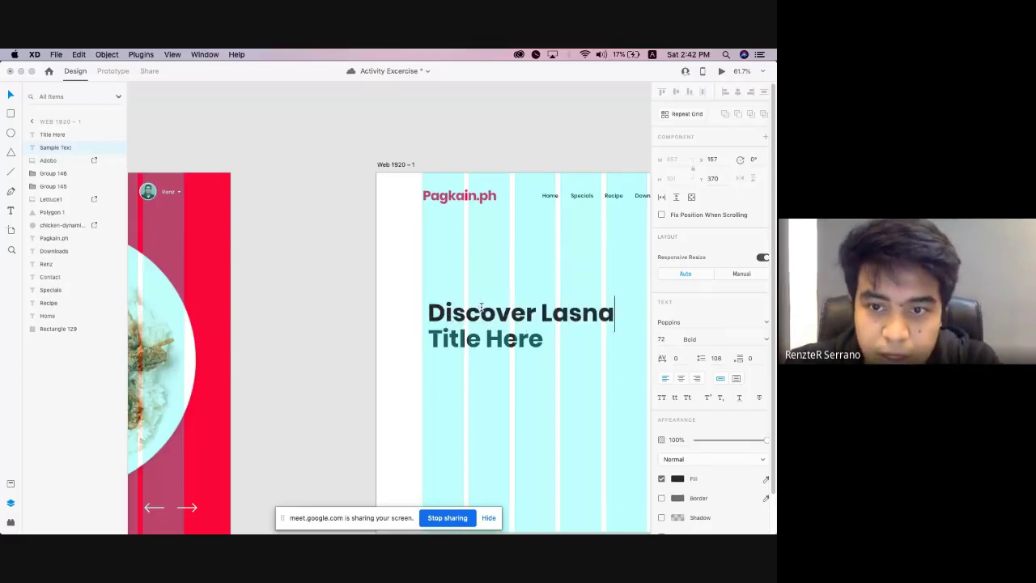
pyautogui.press('BackSpace')
pyautogui.press('BackSpace')
pyautogui.press('BackSpace')
pyautogui.write('ang')
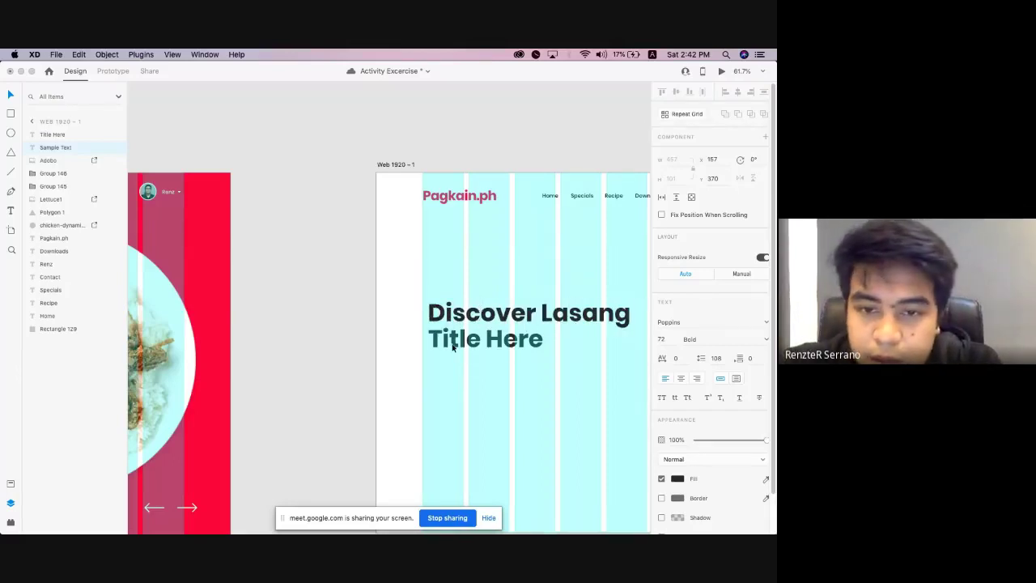
# Retype the Title Here line as 'Pinoy Foods'.
pyautogui.doubleClick(454, 342)
pyautogui.write('Pinoy')
pyautogui.press('Escape')
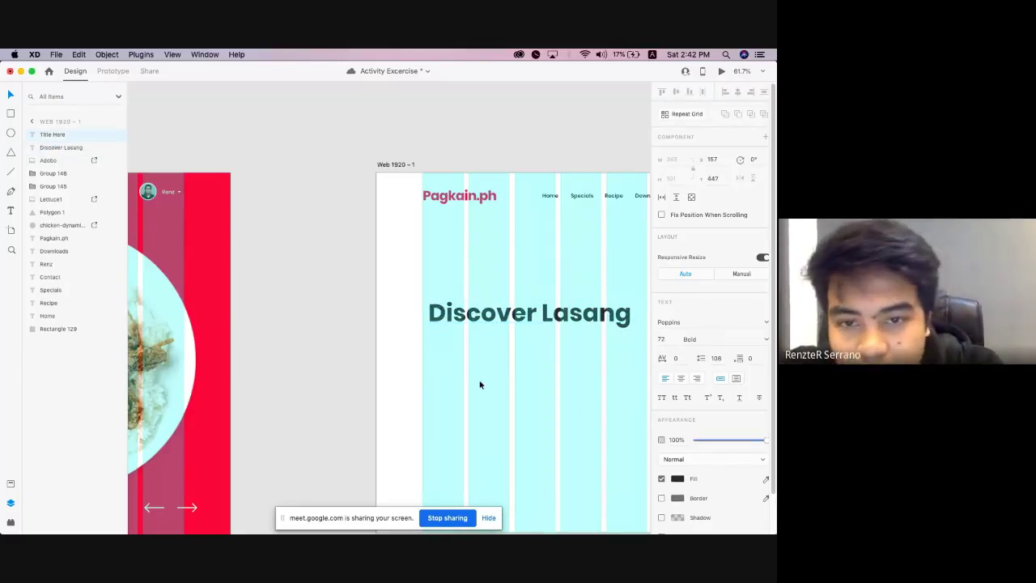
pyautogui.scroll(-5, 481, 382)
pyautogui.scroll(5, 509, 358)
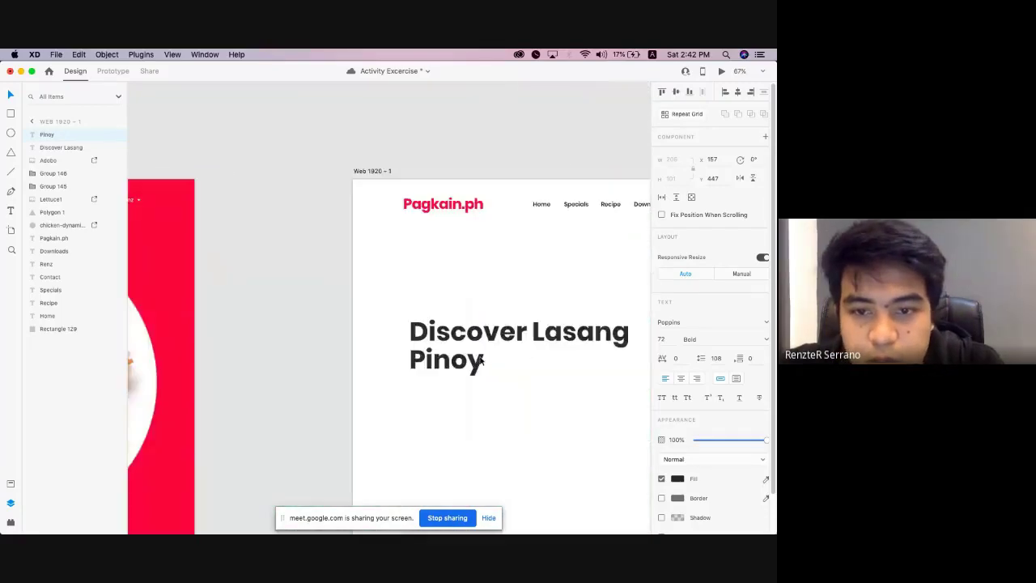
pyautogui.doubleClick(479, 360)
pyautogui.write('foods')
pyautogui.press('Escape')
pyautogui.scroll(-5, 301, 315)
pyautogui.click(317, 315)
pyautogui.hscroll(-5, 442, 335)
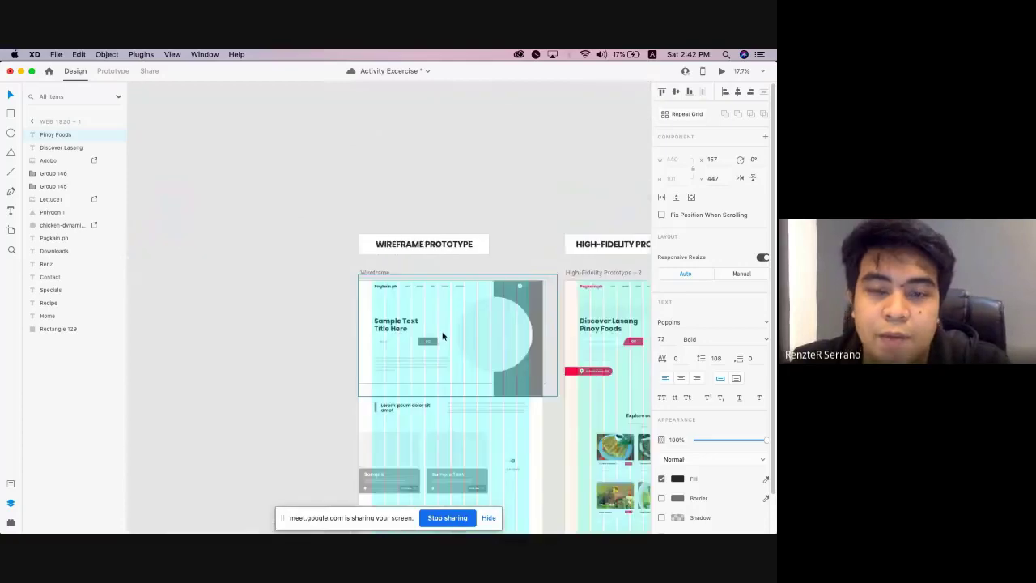
pyautogui.scroll(-2, 427, 324)
pyautogui.hscroll(3, 419, 328)
pyautogui.scroll(-2, 419, 328)
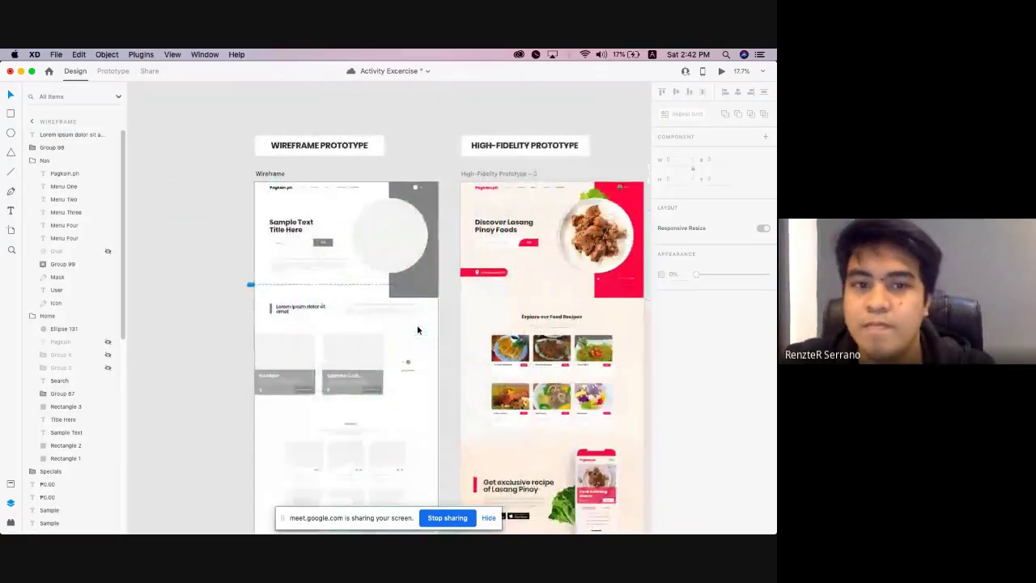
pyautogui.scroll(-2, 369, 266)
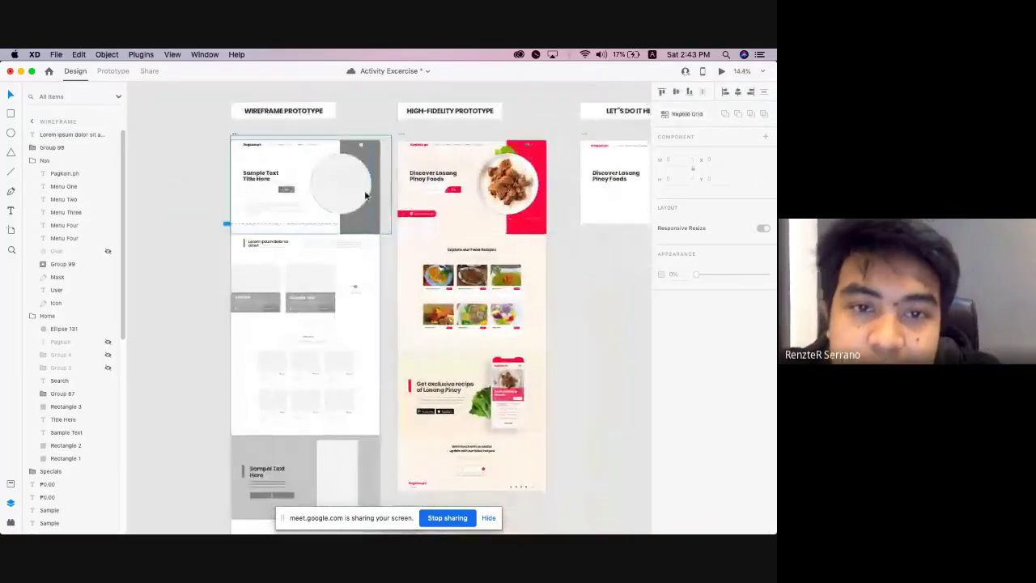
pyautogui.click(383, 225)
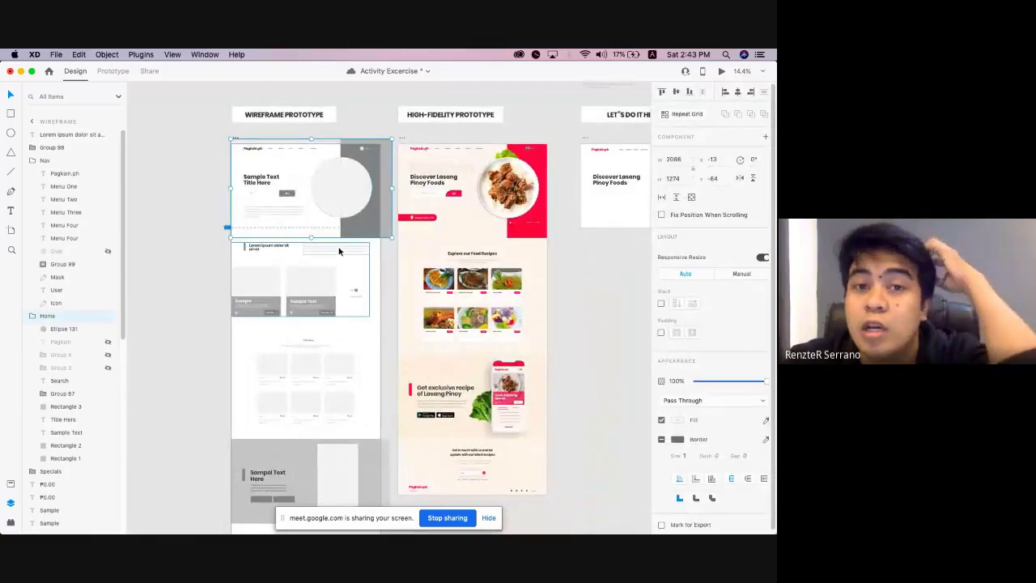
pyautogui.click(485, 227)
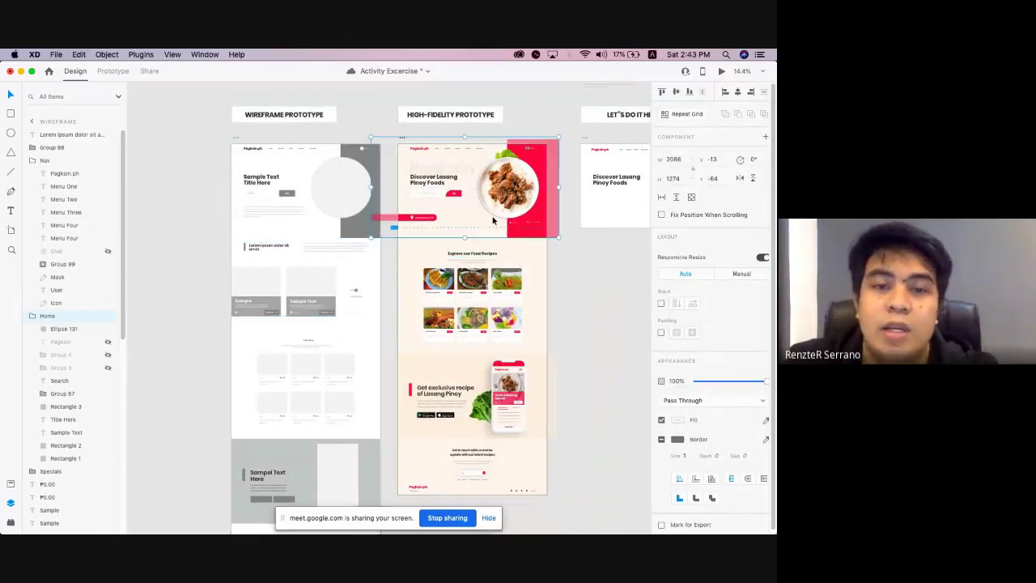
pyautogui.click(319, 195)
pyautogui.scroll(5, 321, 192)
pyautogui.scroll(-3, 448, 305)
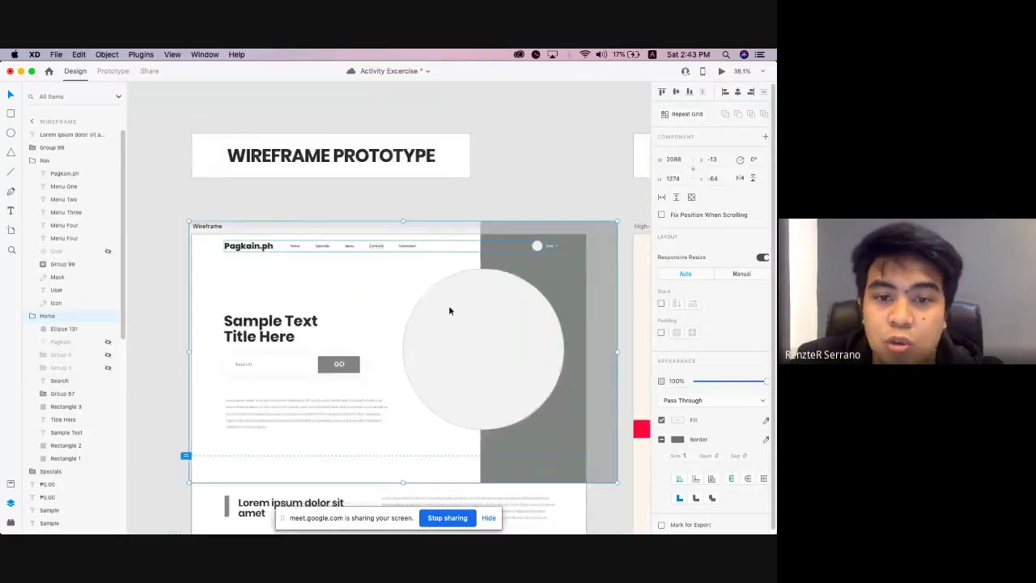
pyautogui.scroll(4, 397, 275)
pyautogui.scroll(-1, 454, 251)
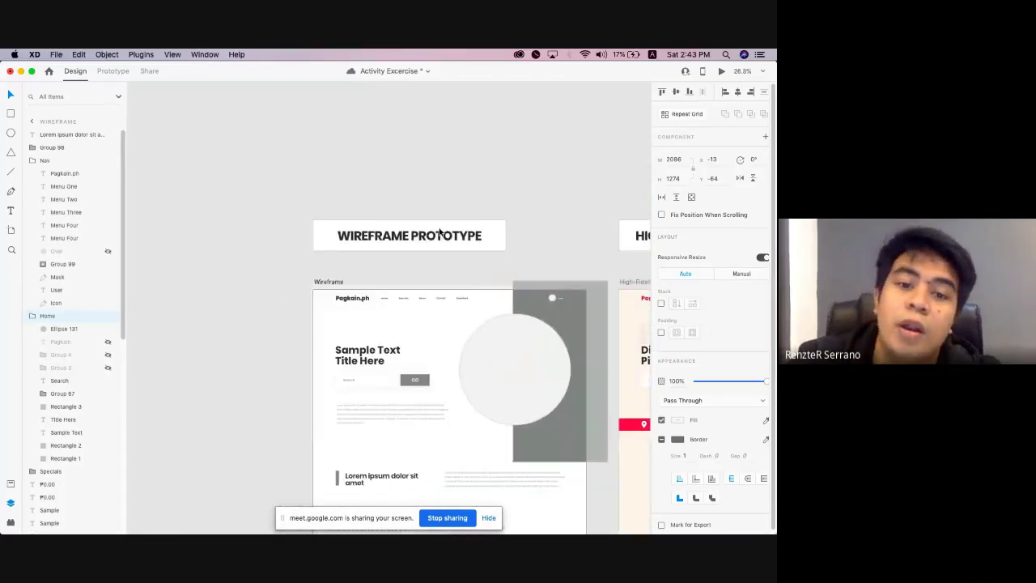
pyautogui.scroll(-2, 467, 298)
pyautogui.click(254, 212)
pyautogui.click(266, 209)
pyautogui.scroll(-3, 267, 210)
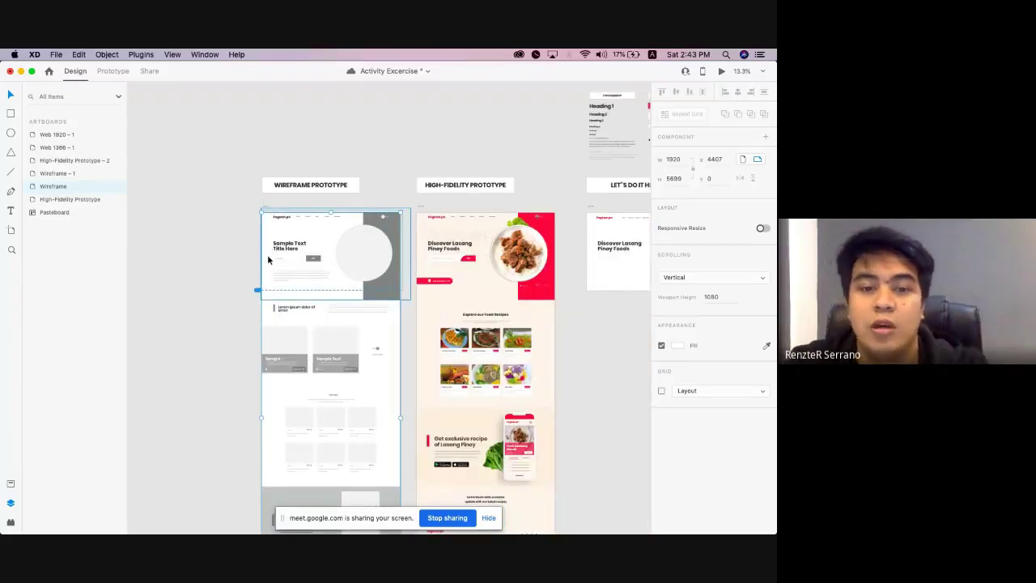
pyautogui.hscroll(2, 300, 259)
pyautogui.hscroll(2, 301, 259)
pyautogui.scroll(3, 532, 262)
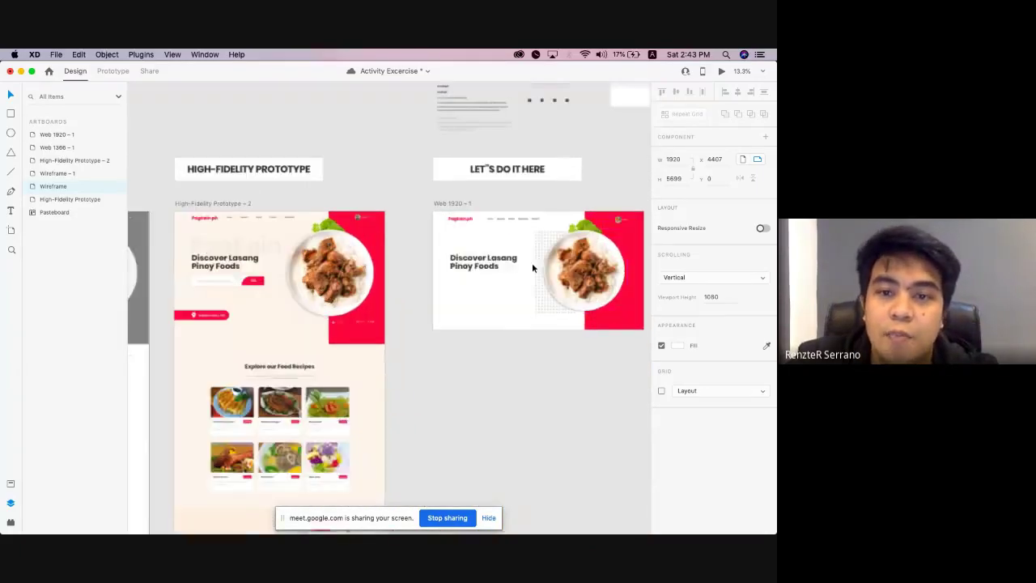
pyautogui.scroll(-3, 532, 262)
pyautogui.scroll(2, 298, 253)
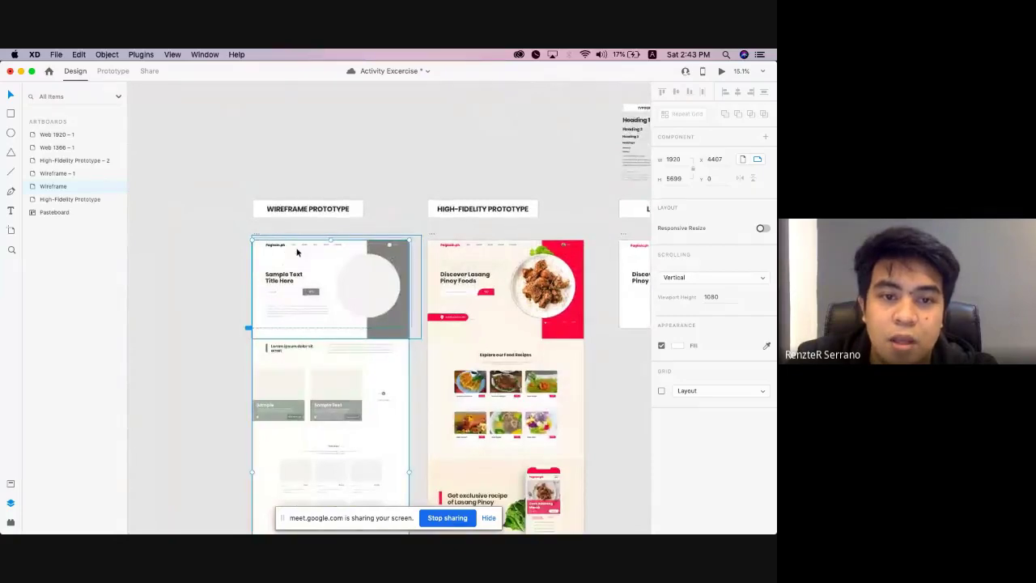
pyautogui.hscroll(3, 297, 252)
pyautogui.scroll(3, 217, 259)
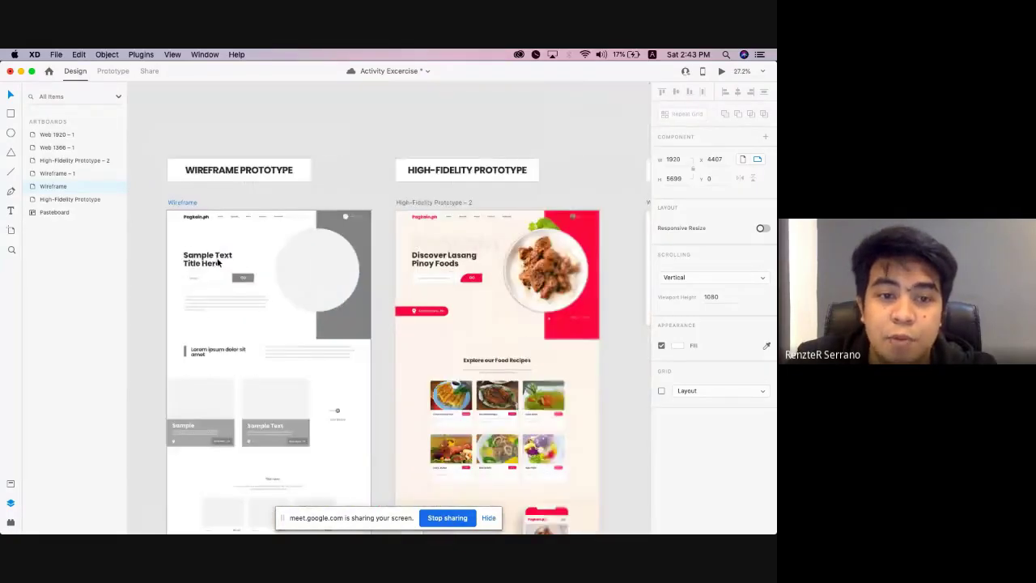
pyautogui.scroll(3, 352, 264)
pyautogui.click(356, 258)
pyautogui.scroll(-3, 380, 259)
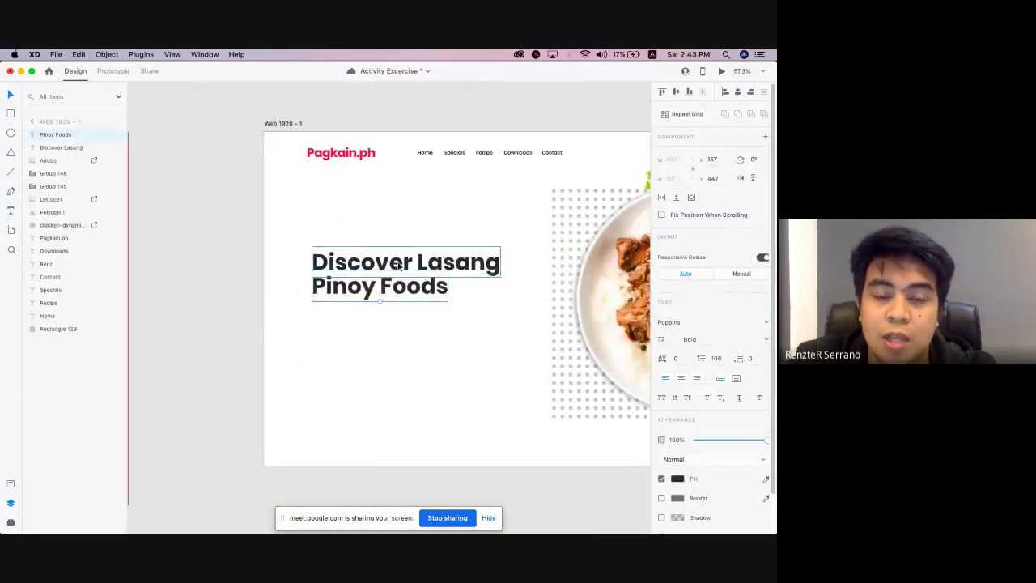
pyautogui.scroll(5, 403, 260)
pyautogui.click(394, 284)
pyautogui.scroll(-2, 402, 286)
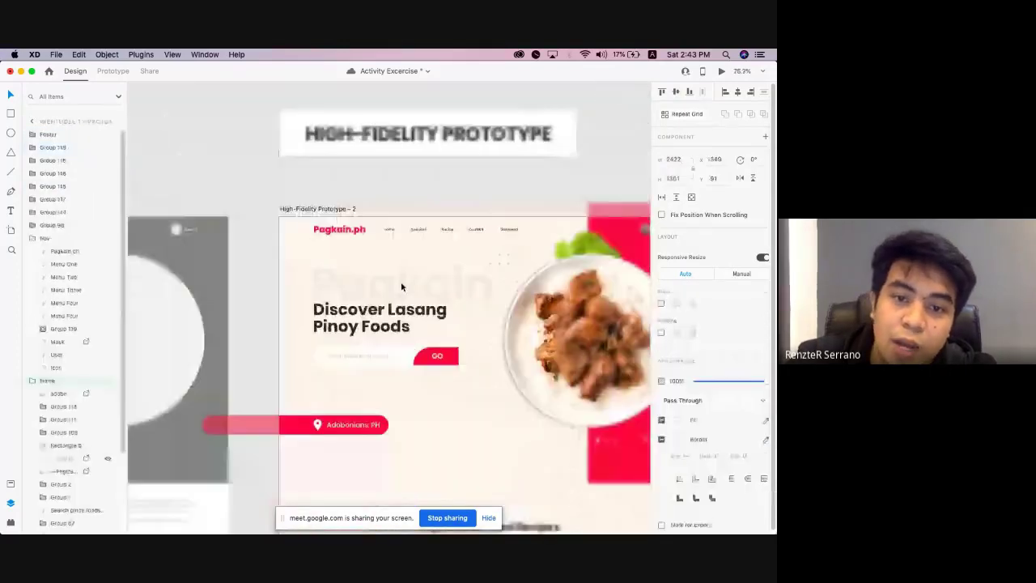
pyautogui.scroll(-5, 459, 180)
pyautogui.press('Escape')
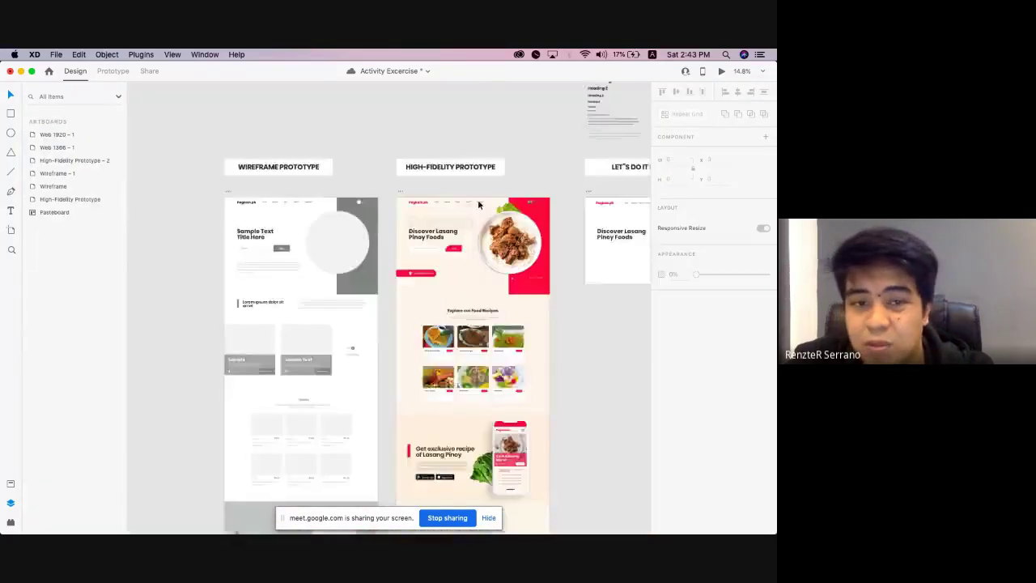
pyautogui.scroll(2, 325, 210)
pyautogui.scroll(5, 316, 219)
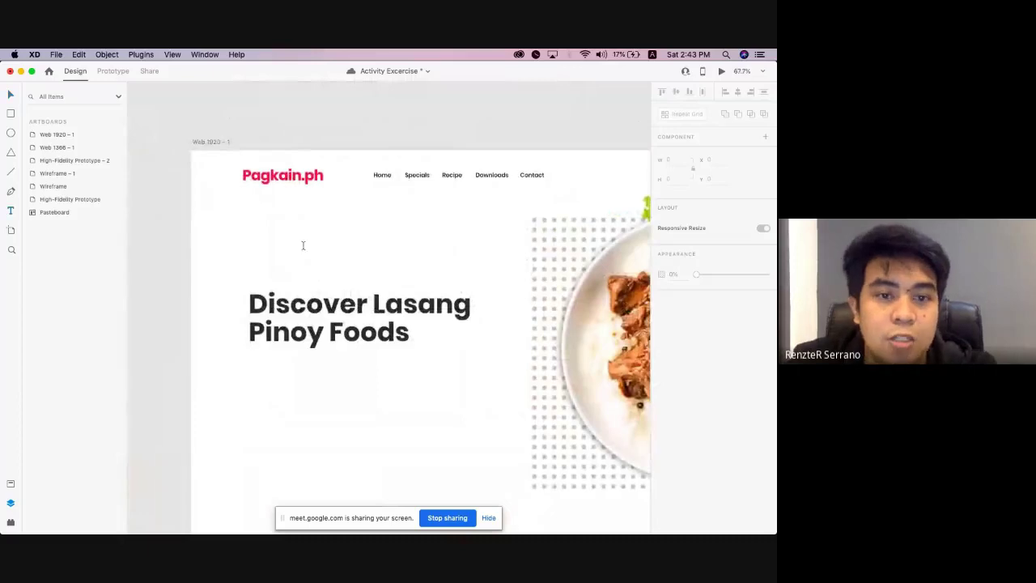
# Add a new 'Pagkain.ph' text object above the heading.
pyautogui.press('t')
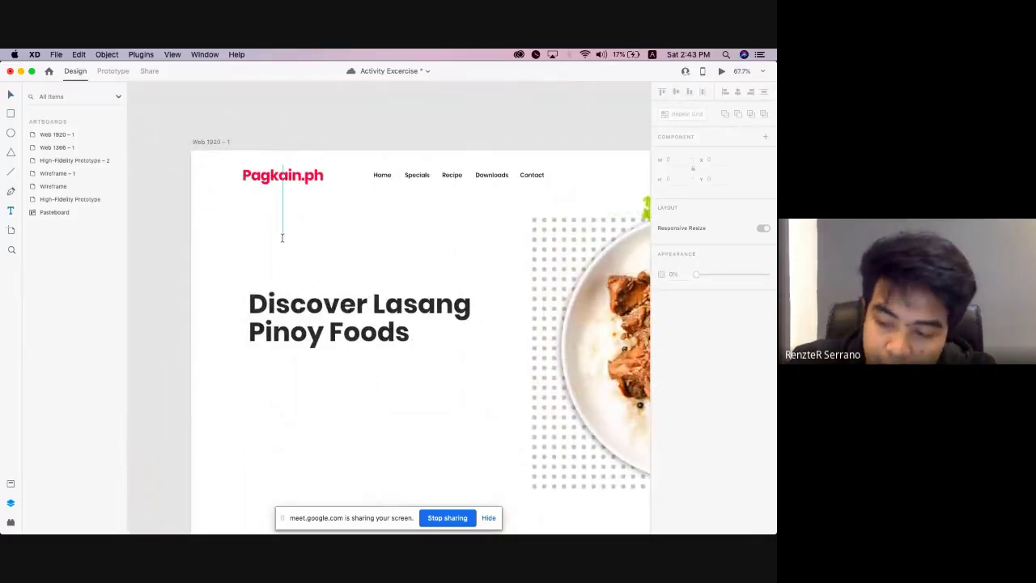
pyautogui.click(283, 237)
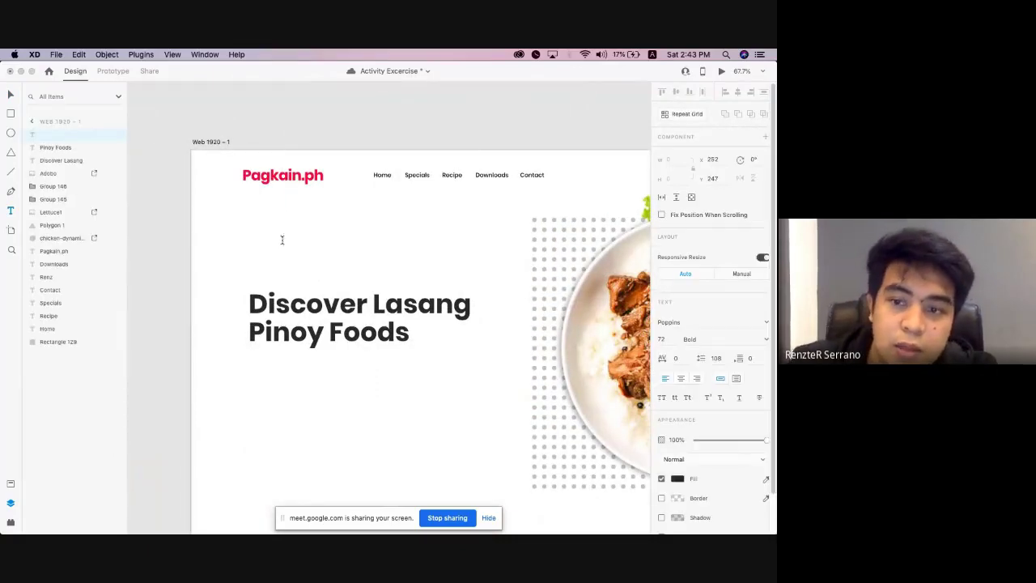
pyautogui.write('Pag')
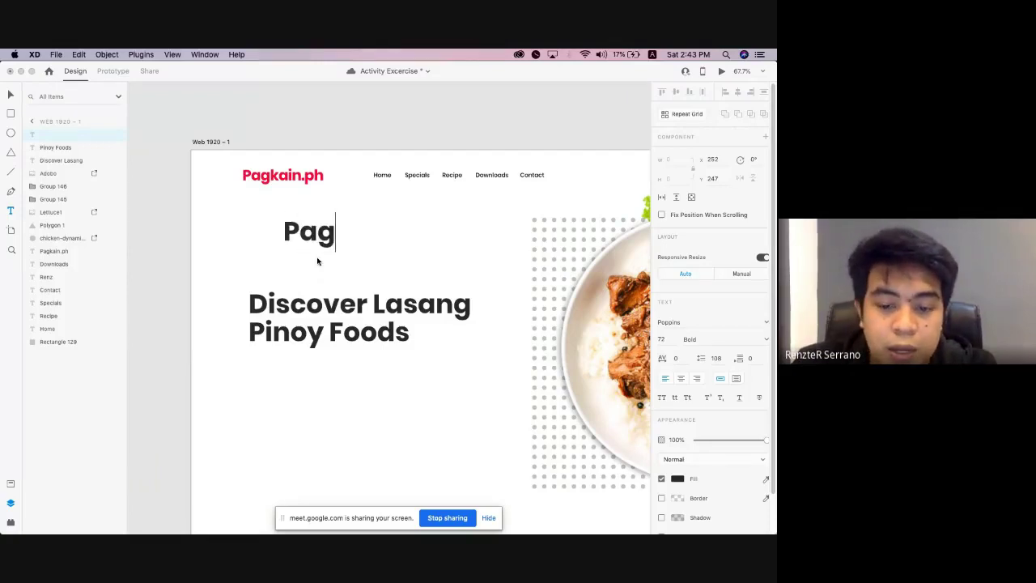
pyautogui.write('kain.ph')
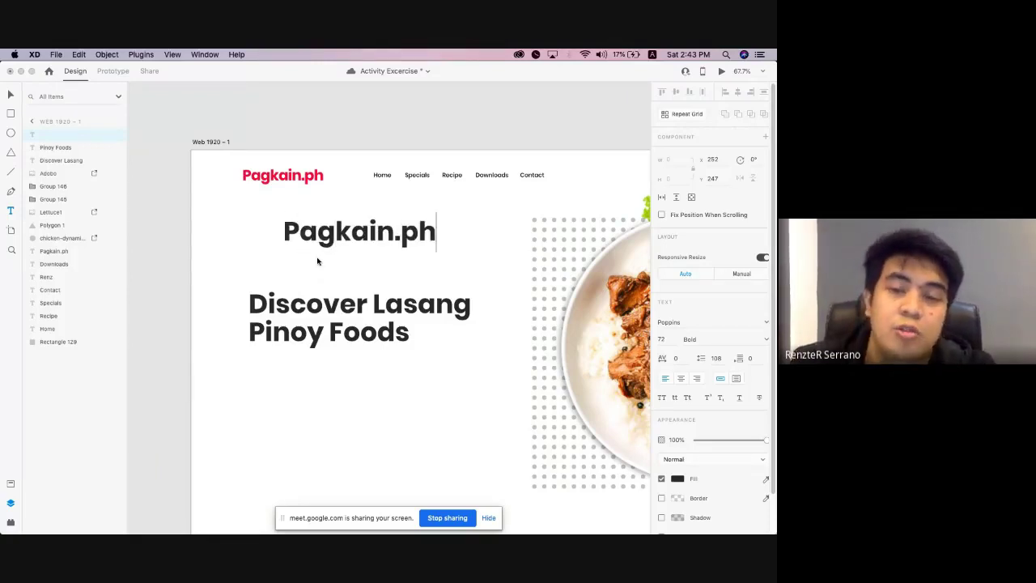
pyautogui.press('Escape')
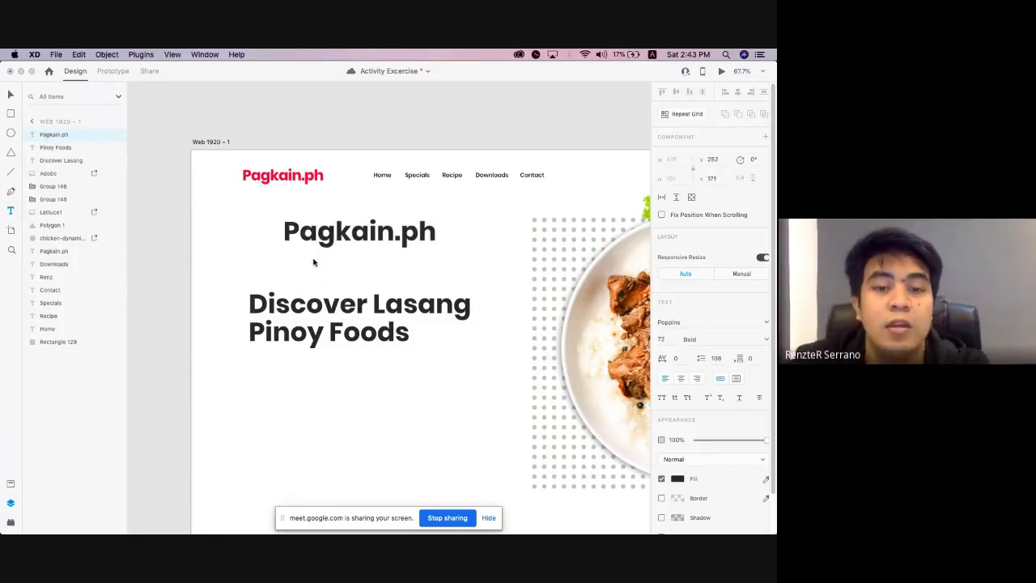
pyautogui.press('super+a')
pyautogui.click(15, 96)
pyautogui.doubleClick(377, 227)
pyautogui.press('Right')
pyautogui.press('Left')
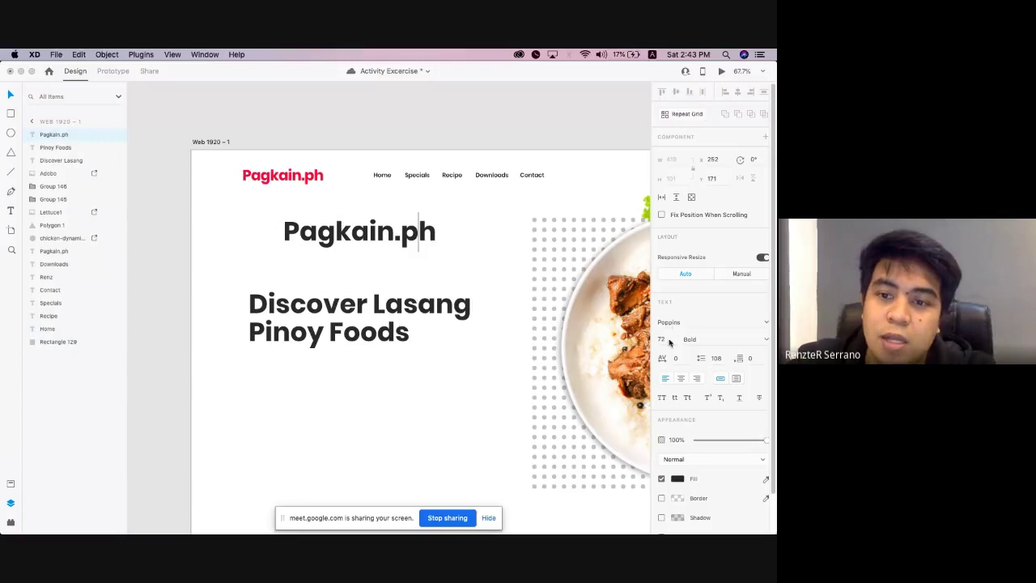
# Set the Pagkain.ph font size to 150 and save the document.
pyautogui.click(683, 324)
pyautogui.click(671, 338)
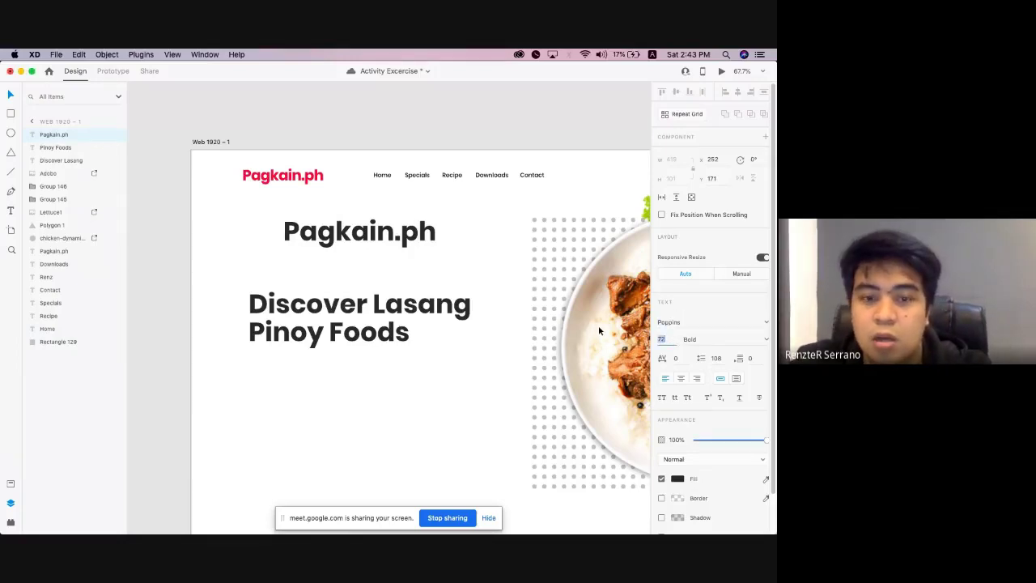
pyautogui.write('150')
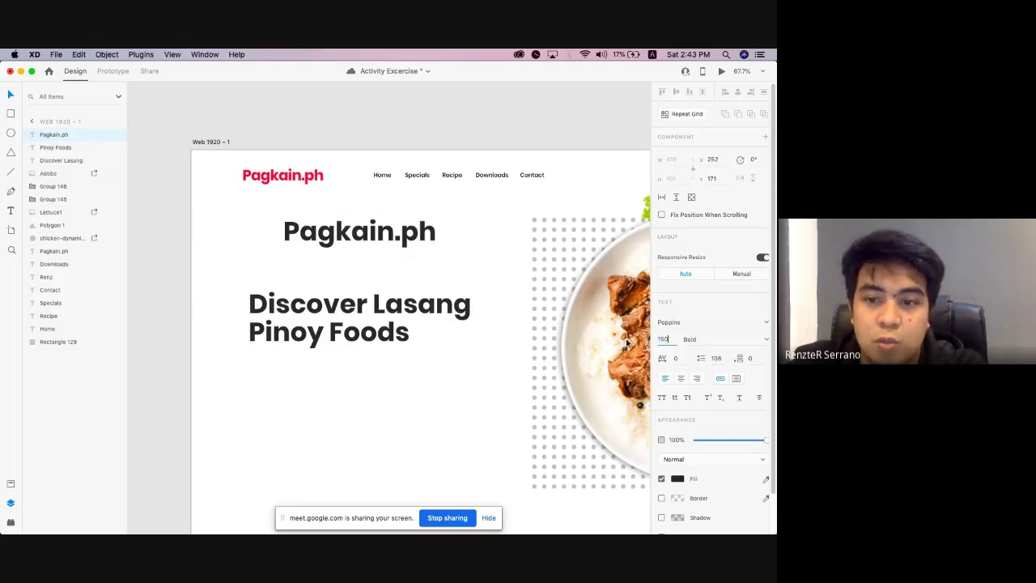
pyautogui.press('Return')
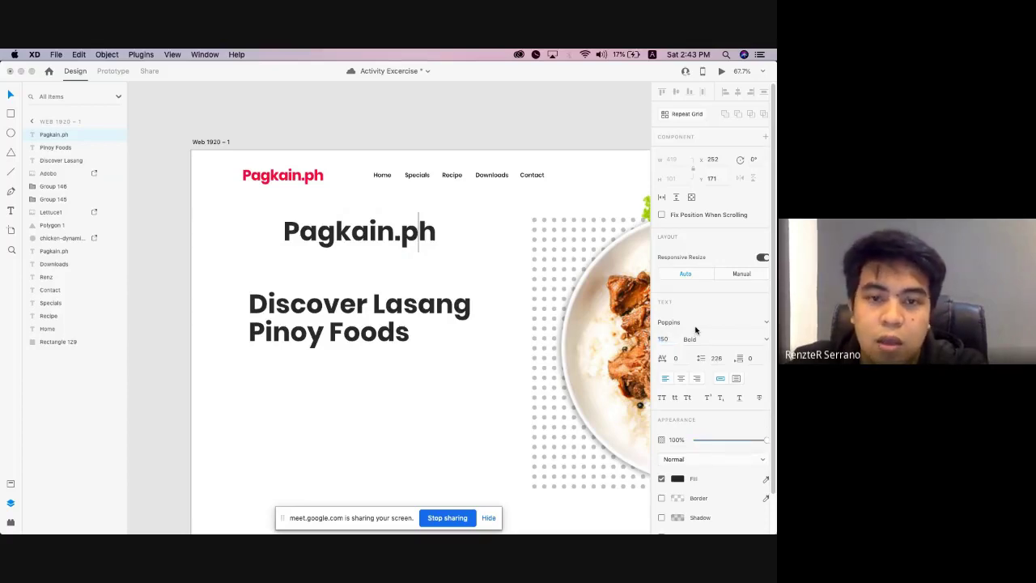
pyautogui.click(355, 227)
pyautogui.press('super+a')
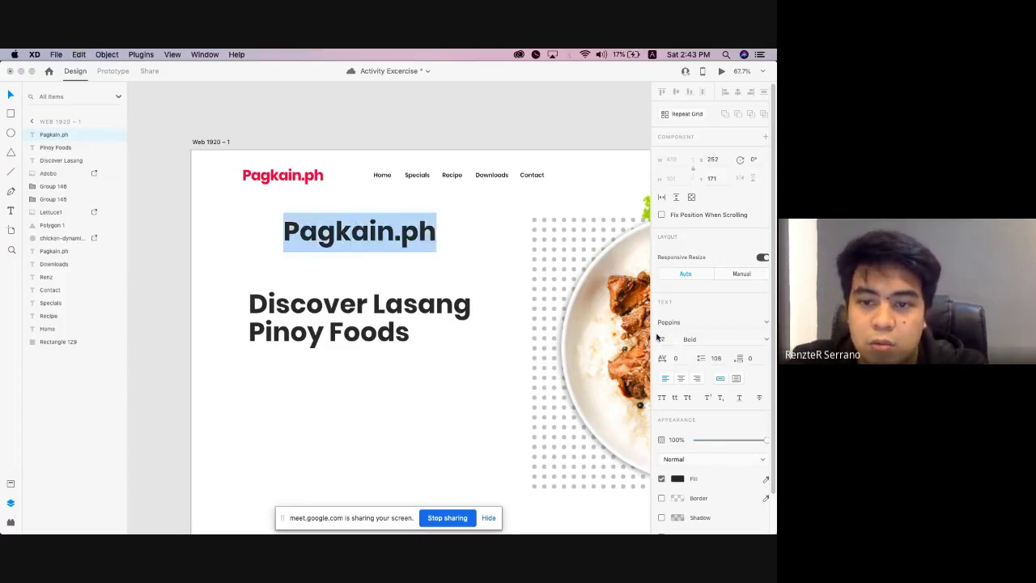
pyautogui.write('150')
pyautogui.press('super+s')
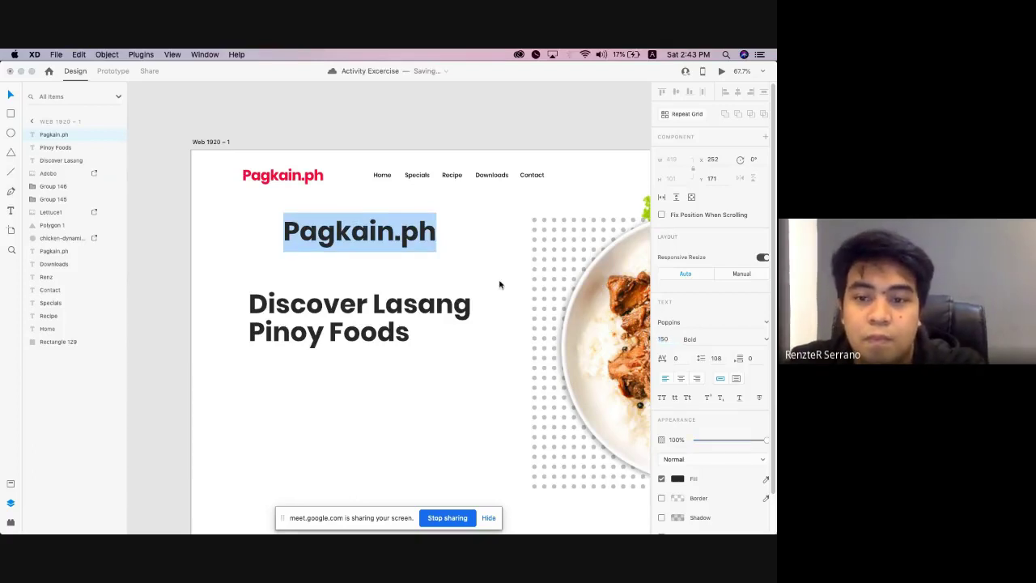
# Reselect the Pagkain.ph text object and apply font size 150 to it.
pyautogui.press('Escape')
pyautogui.click(458, 271)
pyautogui.click(402, 241)
pyautogui.click(662, 339)
pyautogui.write('150')
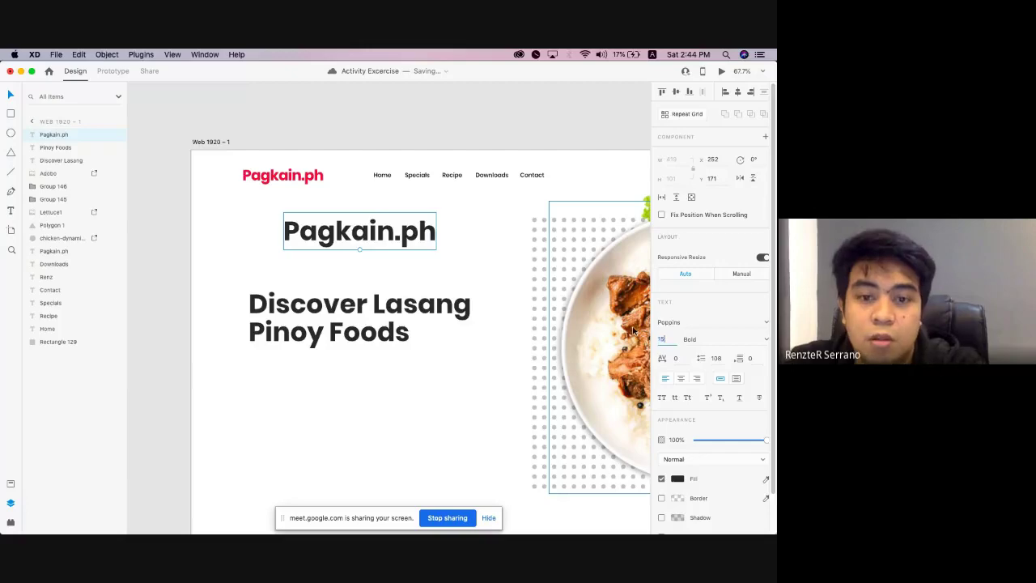
pyautogui.press('Return')
pyautogui.scroll(-3, 493, 274)
# Move Pagkain.ph toward the heading and delete '.ph' so it reads 'Pagkain'.
pyautogui.moveTo(424, 261); pyautogui.dragTo(406, 279)
pyautogui.hscroll(-15, 364, 329)
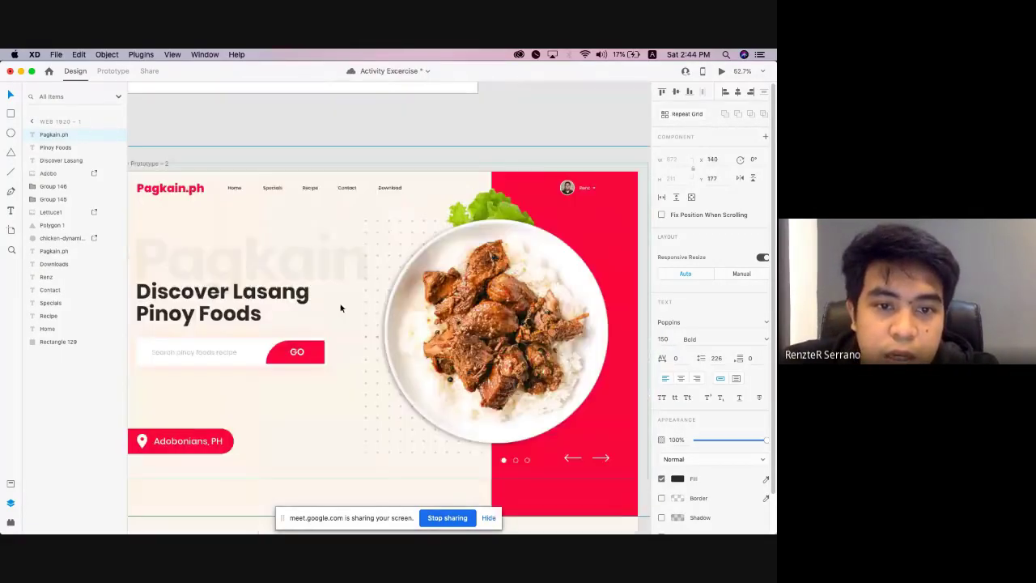
pyautogui.scroll(-5, 293, 269)
pyautogui.scroll(5, 255, 273)
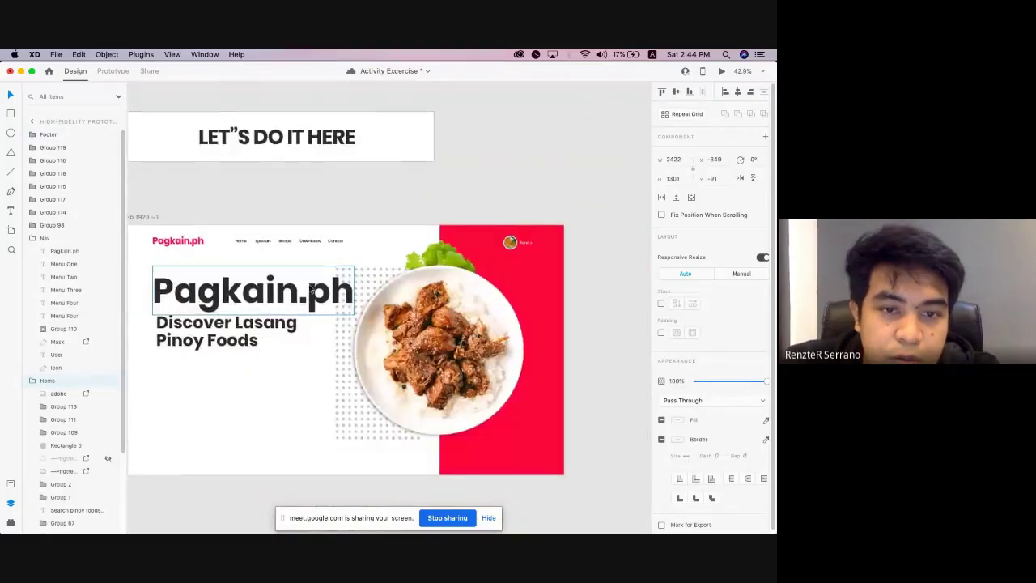
pyautogui.scroll(5, 310, 289)
pyautogui.doubleClick(322, 296)
pyautogui.press('Right')
pyautogui.hotkey('shift', 'Left')
pyautogui.hotkey('shift', 'Left')
pyautogui.hotkey('shift', 'Left')
pyautogui.hotkey('shift', 'Right')
pyautogui.hotkey('shift', 'Right')
pyautogui.hotkey('shift', 'Left')
pyautogui.hotkey('shift', 'Left')
pyautogui.press('BackSpace')
pyautogui.press('Escape')
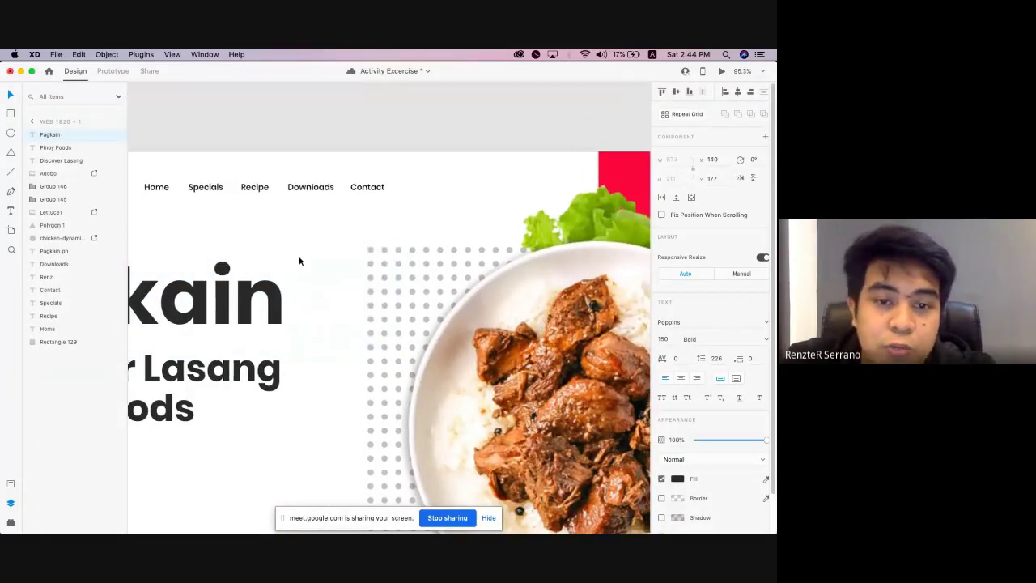
# Drag Pagkain down to overlap the heading and show the layout grid.
pyautogui.hscroll(-3, 324, 240)
pyautogui.scroll(-5, 324, 245)
pyautogui.scroll(4, 324, 245)
pyautogui.moveTo(362, 260); pyautogui.dragTo(368, 293)
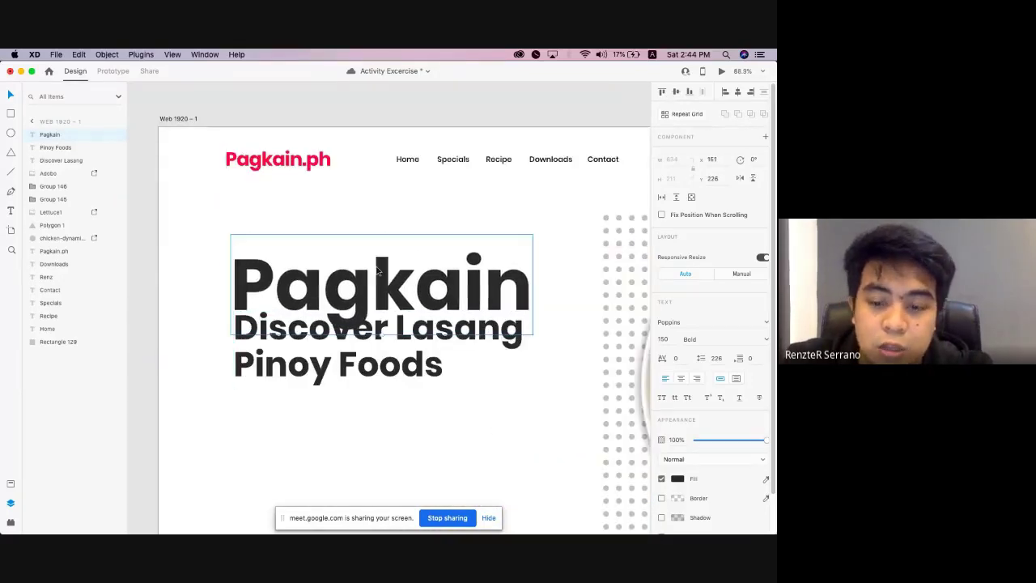
pyautogui.press('super+0')
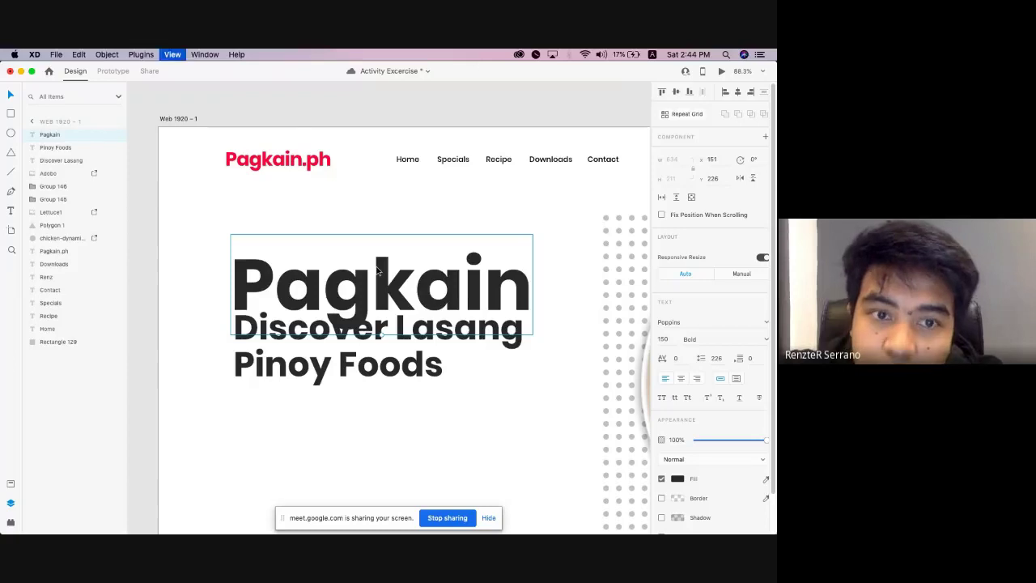
pyautogui.scroll(3, 376, 272)
# Select the Discover Lasang, Pinoy Foods and Pagkain text layers together.
pyautogui.click(321, 369)
pyautogui.keyDown('shift'); pyautogui.click(312, 390); pyautogui.keyUp('shift')
pyautogui.keyDown('shift'); pyautogui.click(306, 279); pyautogui.keyUp('shift')
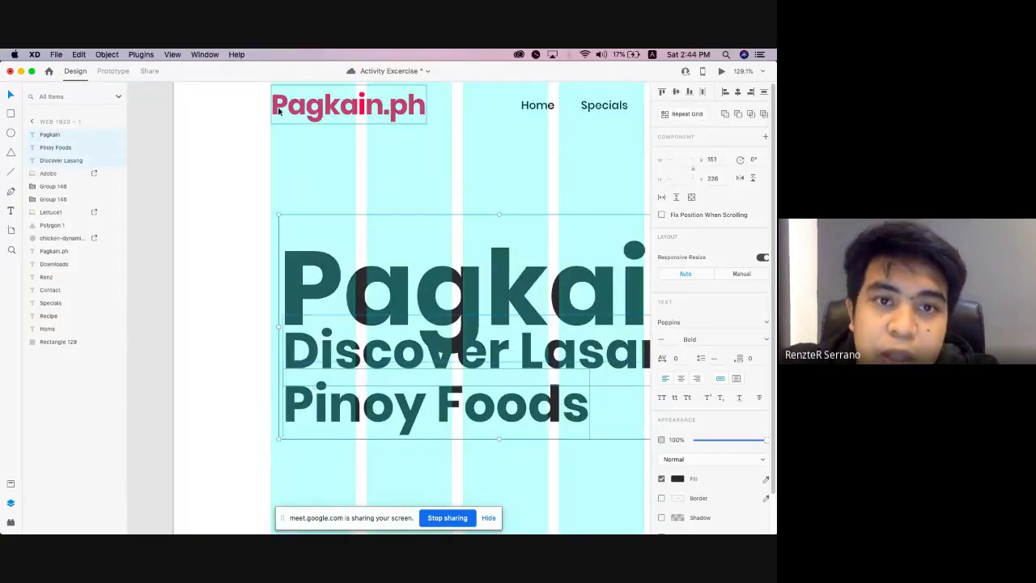
pyautogui.scroll(2, 283, 162)
pyautogui.scroll(-3, 269, 178)
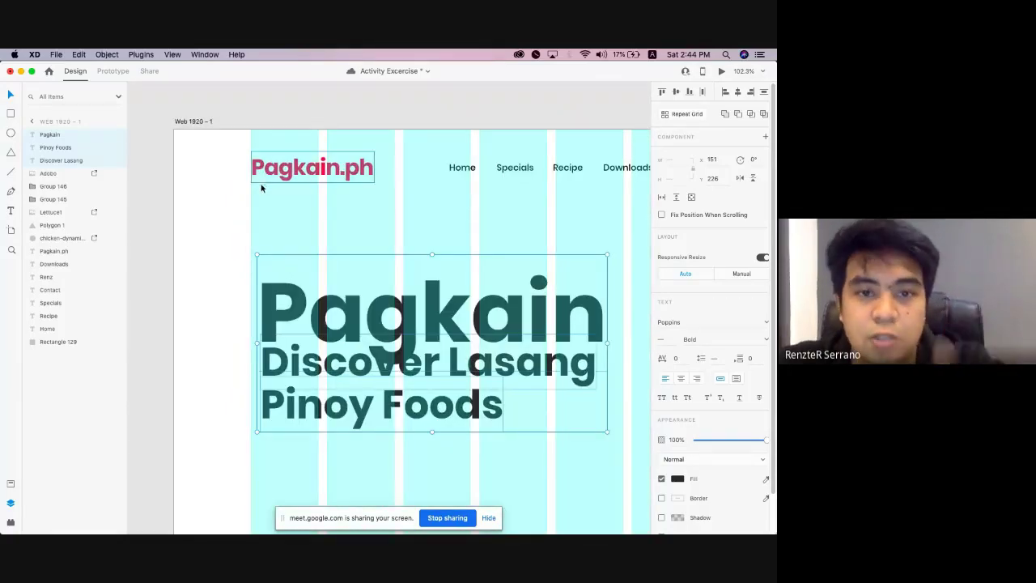
pyautogui.hscroll(5, 263, 204)
pyautogui.hscroll(2, 324, 212)
pyautogui.hscroll(-1, 451, 273)
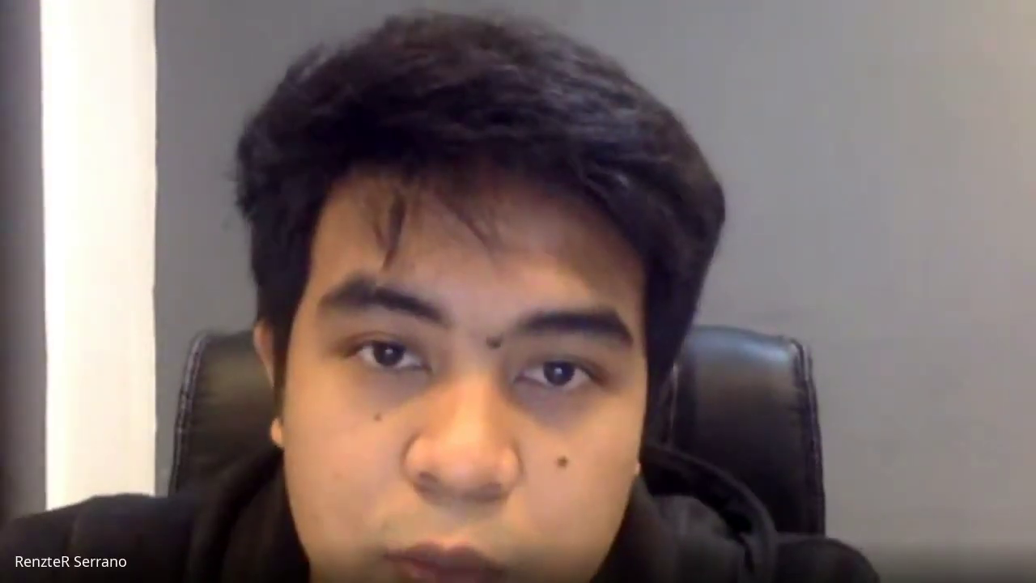
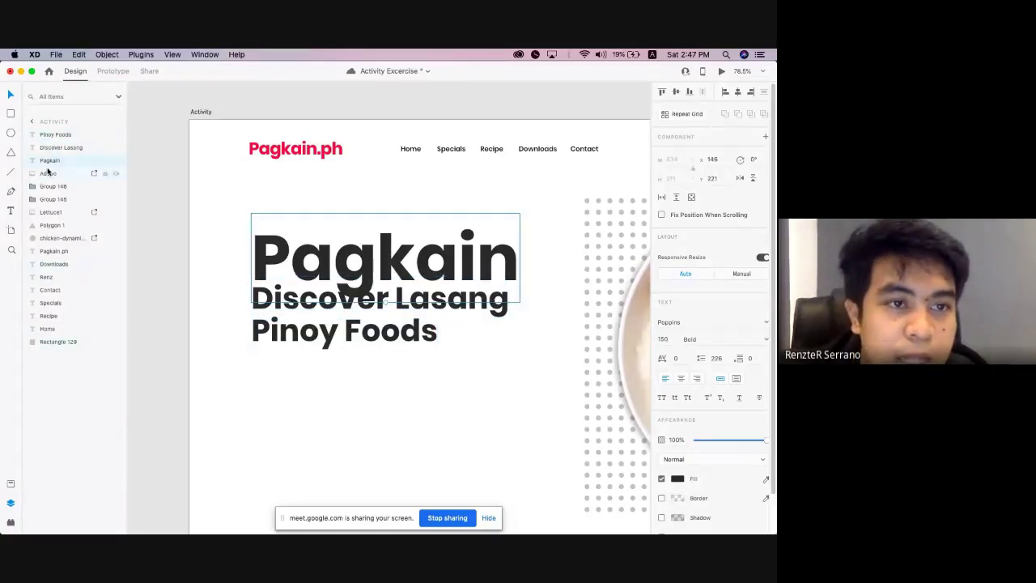
# Fill the Pagkain word with the grey Assets swatch and set its opacity to 30%.
pyautogui.click(10, 483)
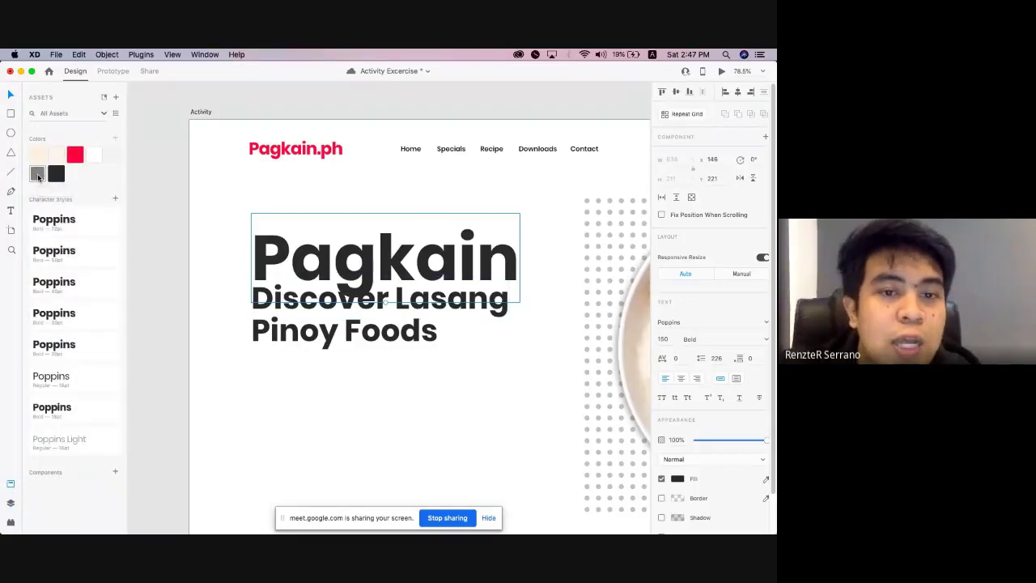
pyautogui.click(37, 175)
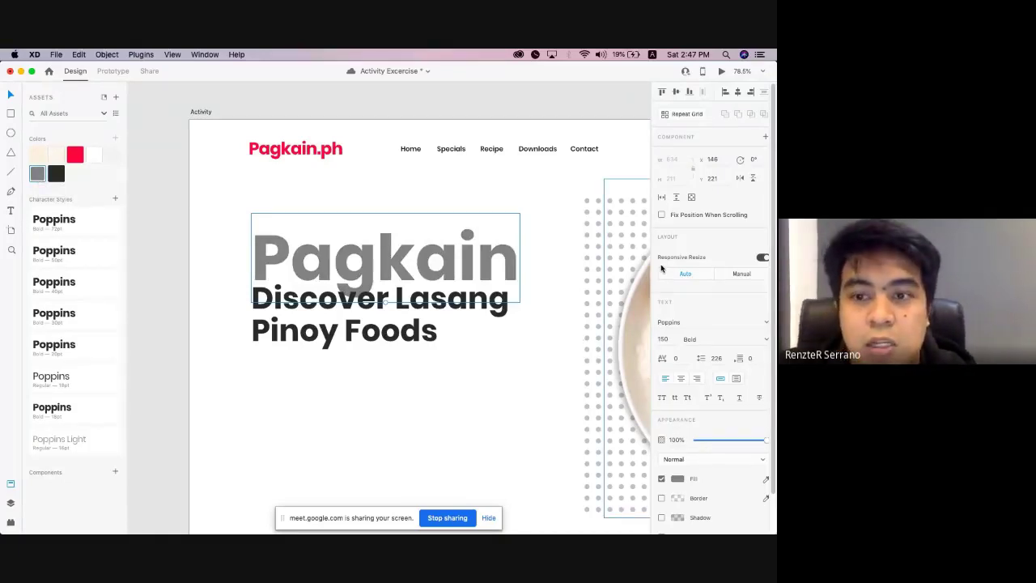
pyautogui.click(676, 440)
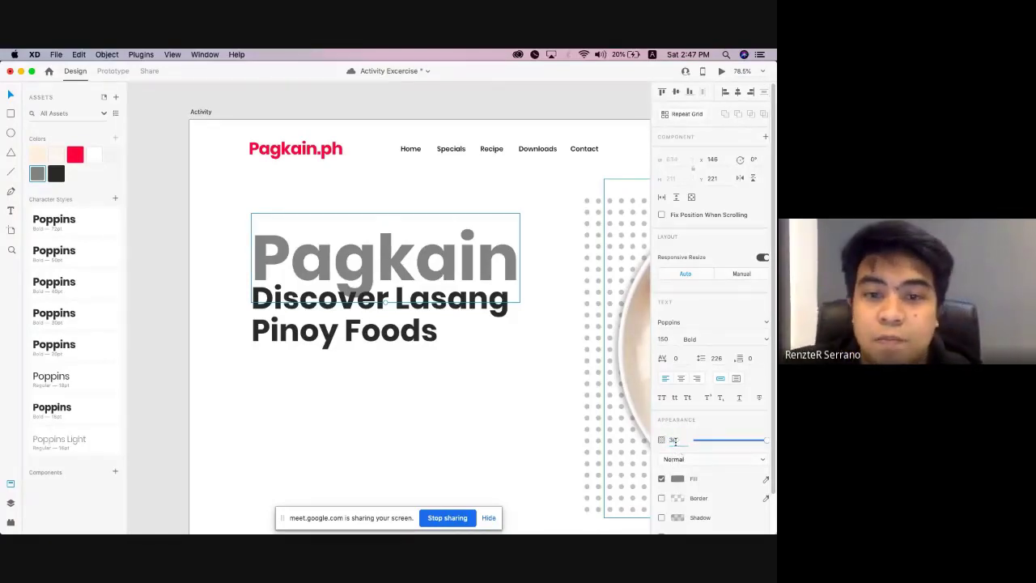
pyautogui.write('30')
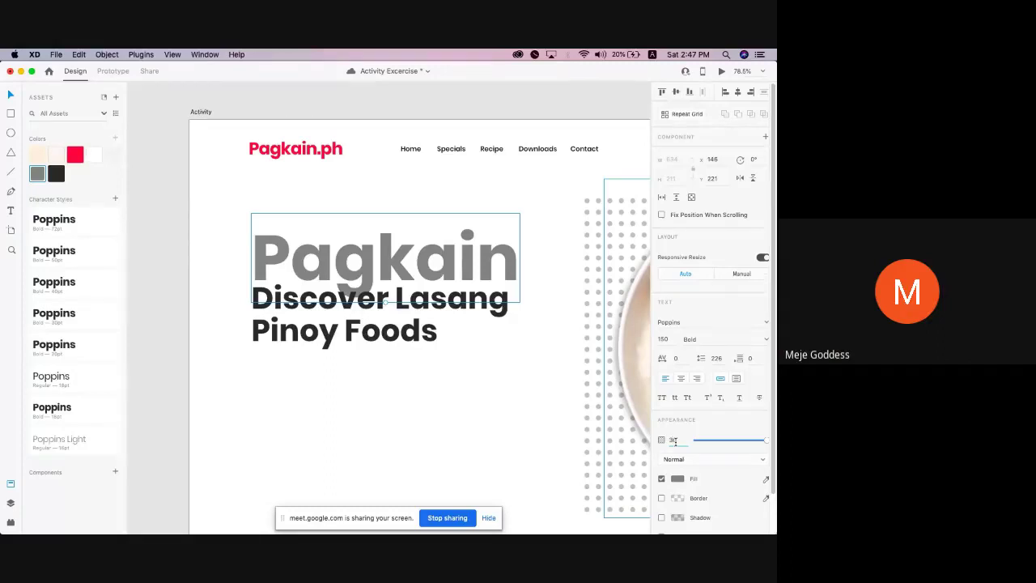
pyautogui.press('Return')
pyautogui.click(484, 430)
pyautogui.scroll(-3, 484, 430)
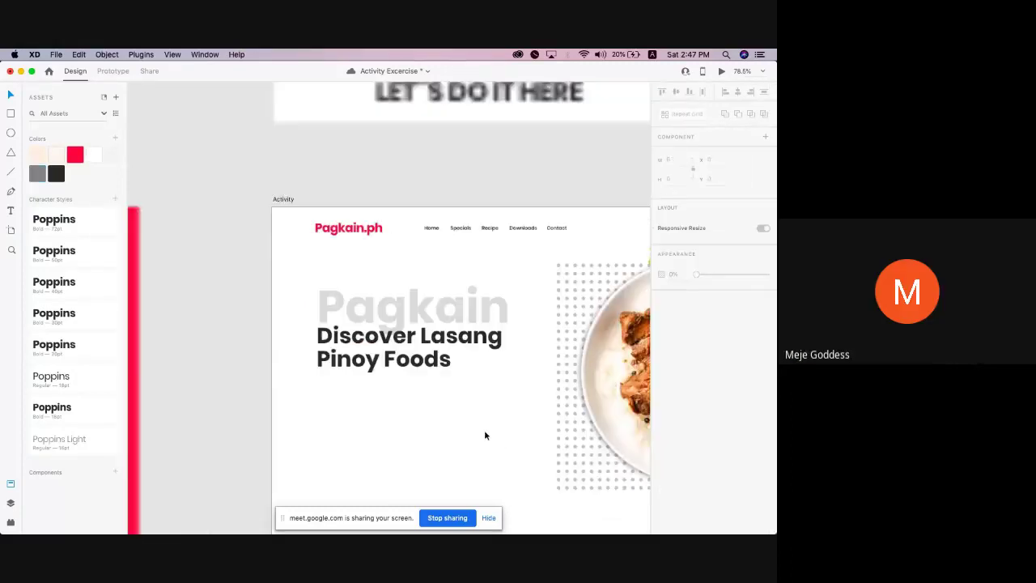
pyautogui.click(442, 303)
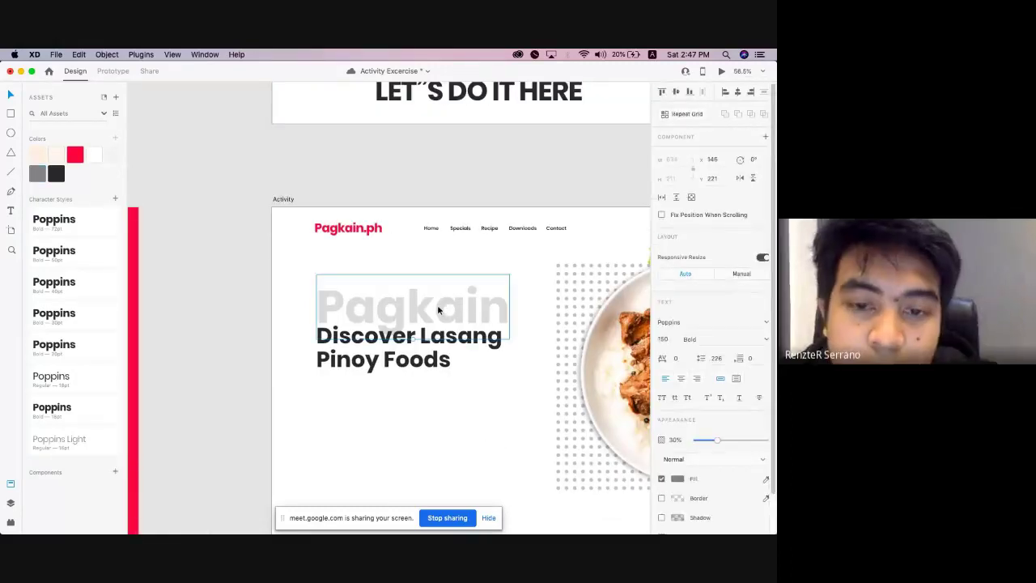
pyautogui.hscroll(-1, 439, 303)
pyautogui.scroll(1, 440, 303)
pyautogui.scroll(-3, 364, 274)
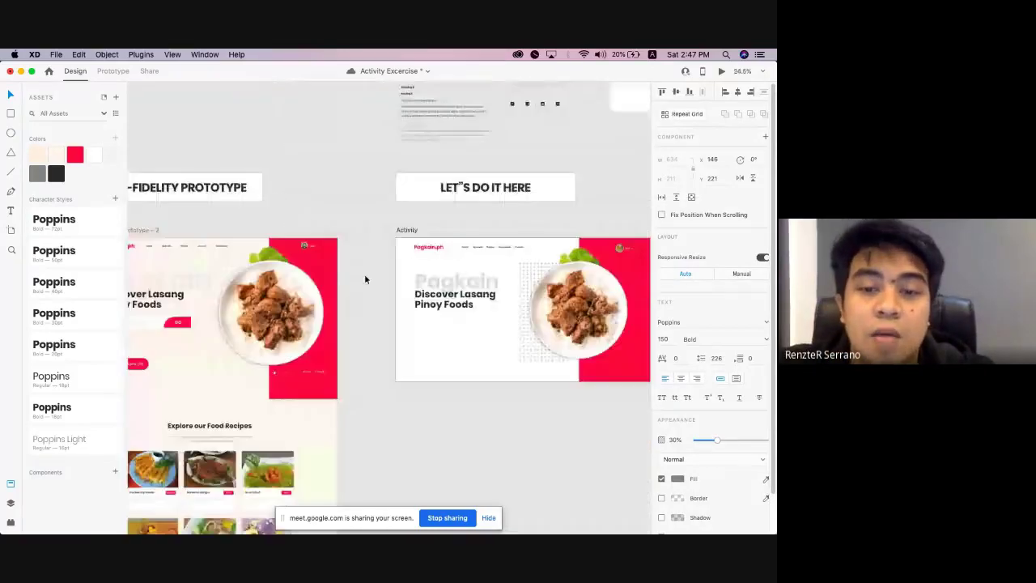
pyautogui.scroll(3, 316, 276)
pyautogui.scroll(-3, 460, 272)
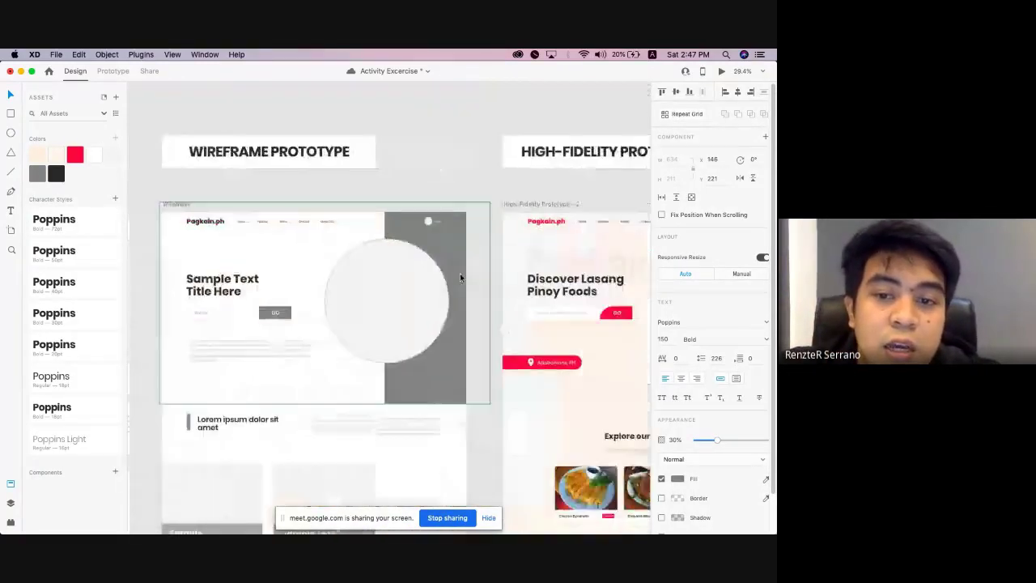
pyautogui.hscroll(3, 460, 272)
pyautogui.scroll(2, 372, 272)
pyautogui.scroll(-2, 364, 264)
pyautogui.hscroll(3, 363, 264)
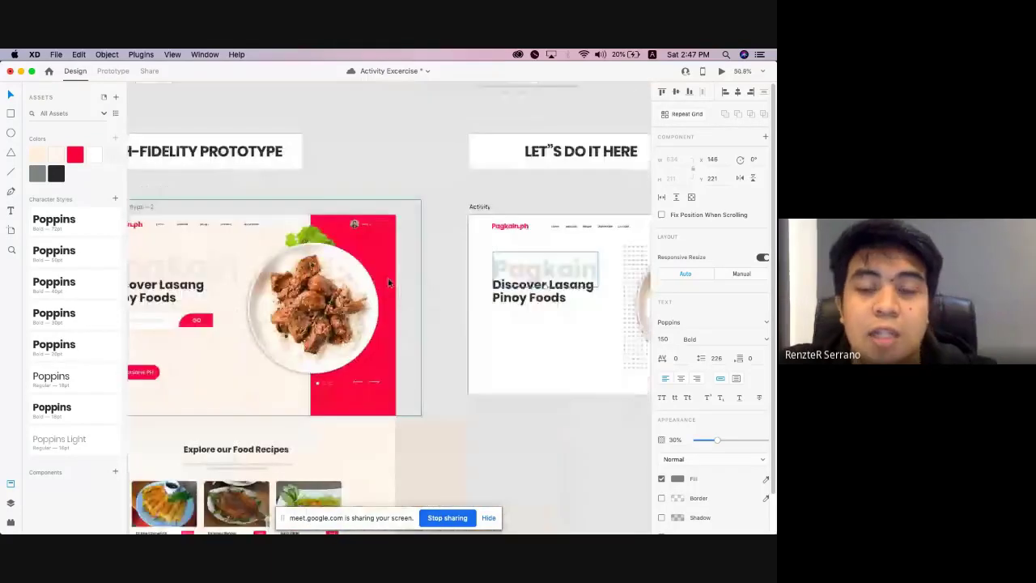
pyautogui.press('super+v')
pyautogui.click(504, 297)
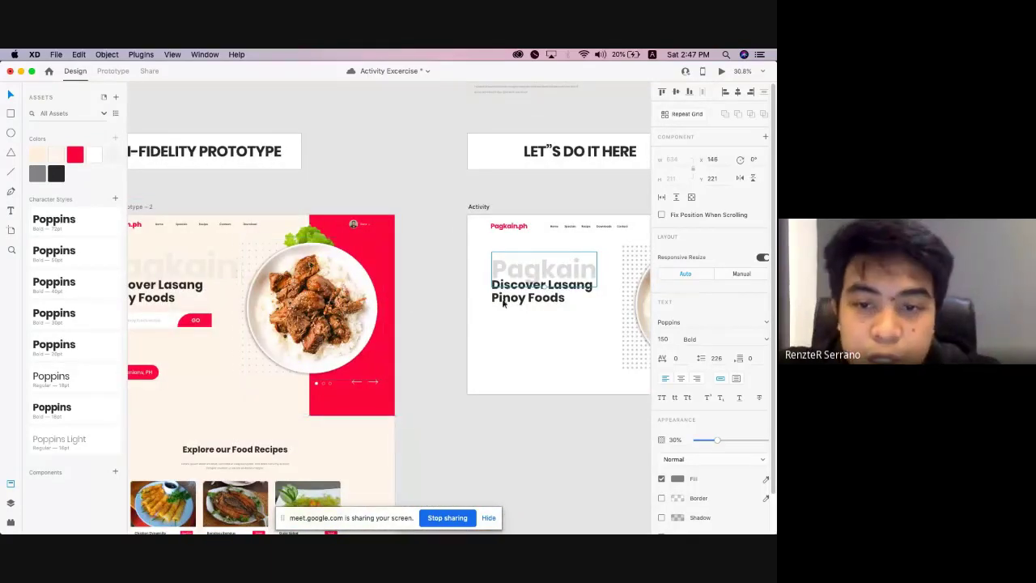
pyautogui.scroll(3, 504, 297)
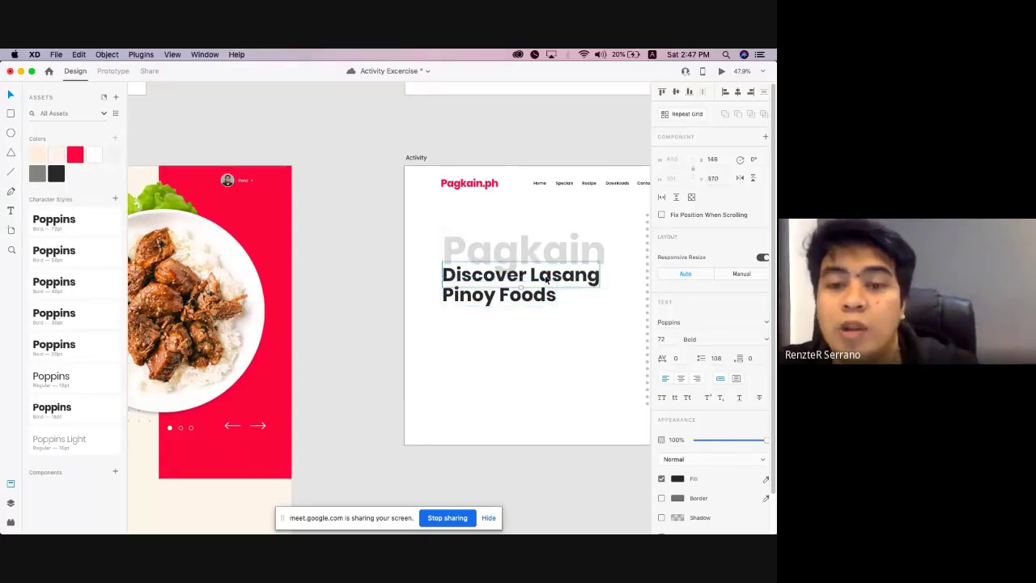
pyautogui.click(540, 251)
pyautogui.hscroll(-3, 540, 251)
pyautogui.scroll(-5, 539, 302)
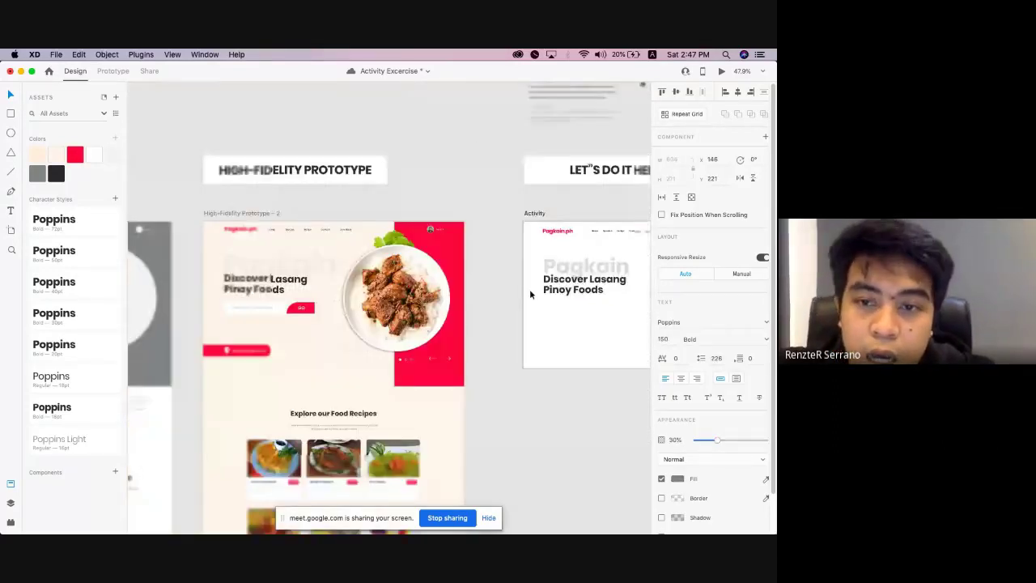
pyautogui.scroll(-1, 529, 289)
pyautogui.scroll(5, 554, 271)
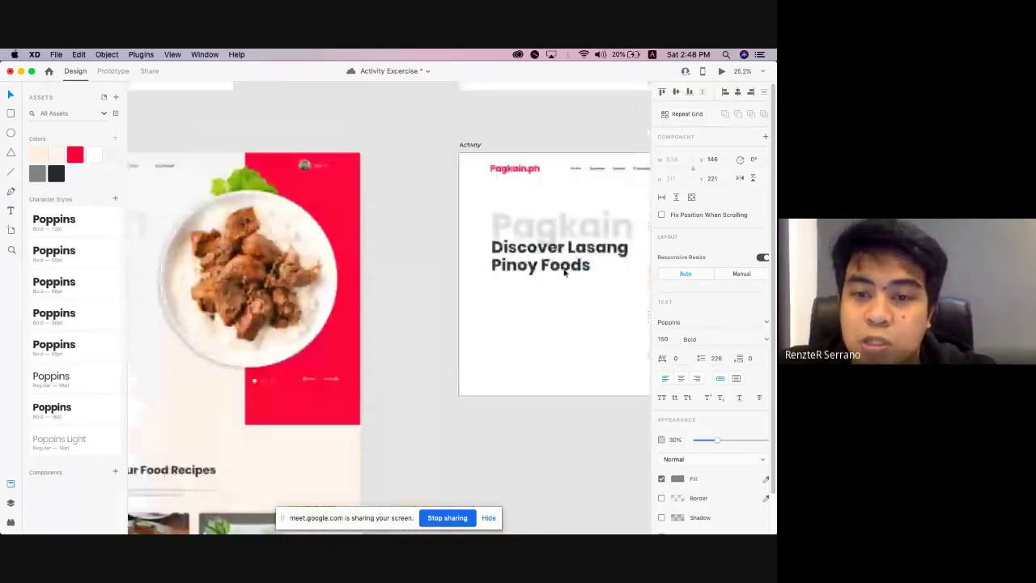
pyautogui.scroll(-2, 506, 308)
pyautogui.scroll(-2, 494, 311)
pyautogui.hscroll(-5, 493, 307)
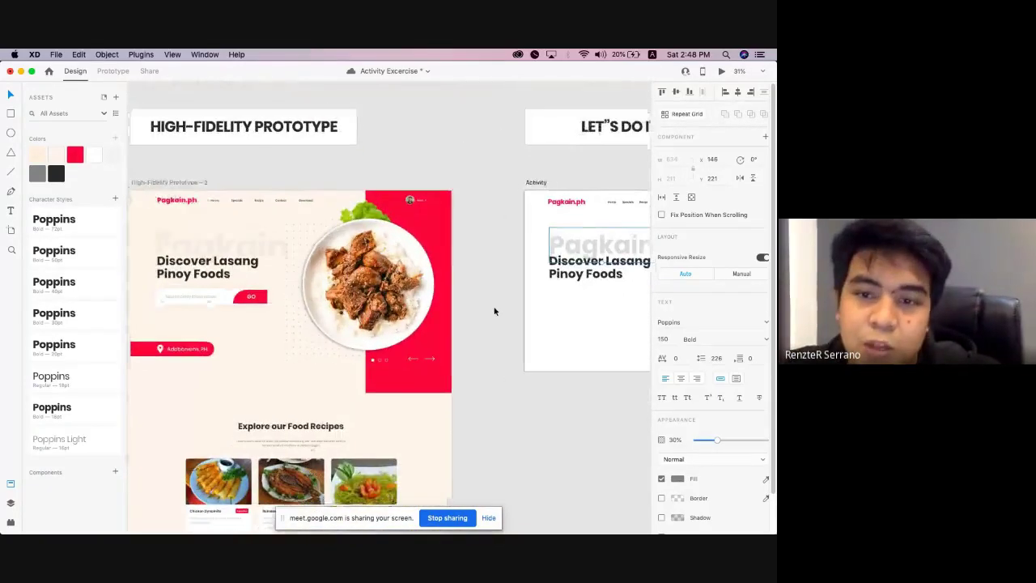
pyautogui.scroll(-3, 342, 327)
pyautogui.scroll(5, 386, 270)
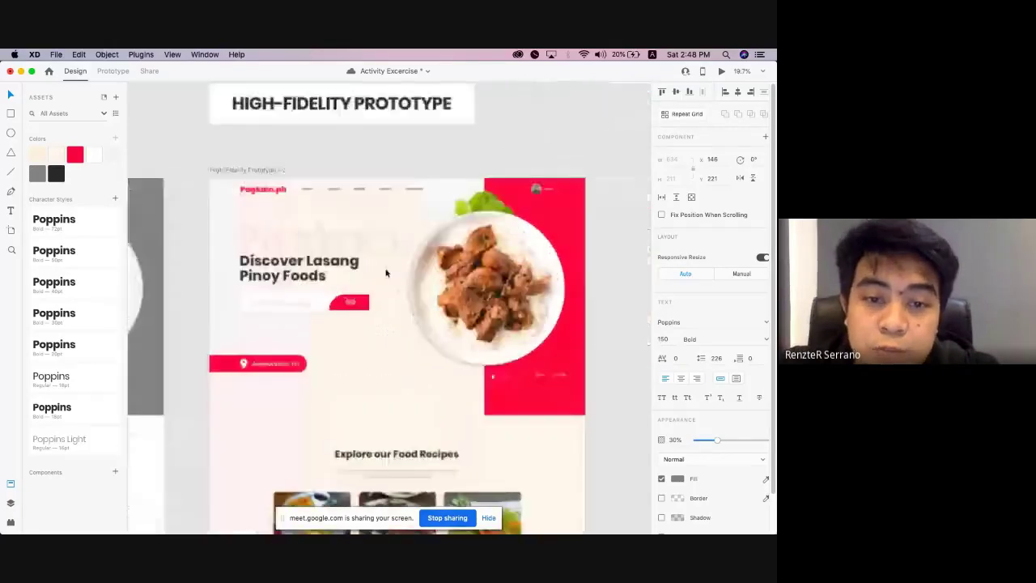
pyautogui.scroll(-2, 332, 284)
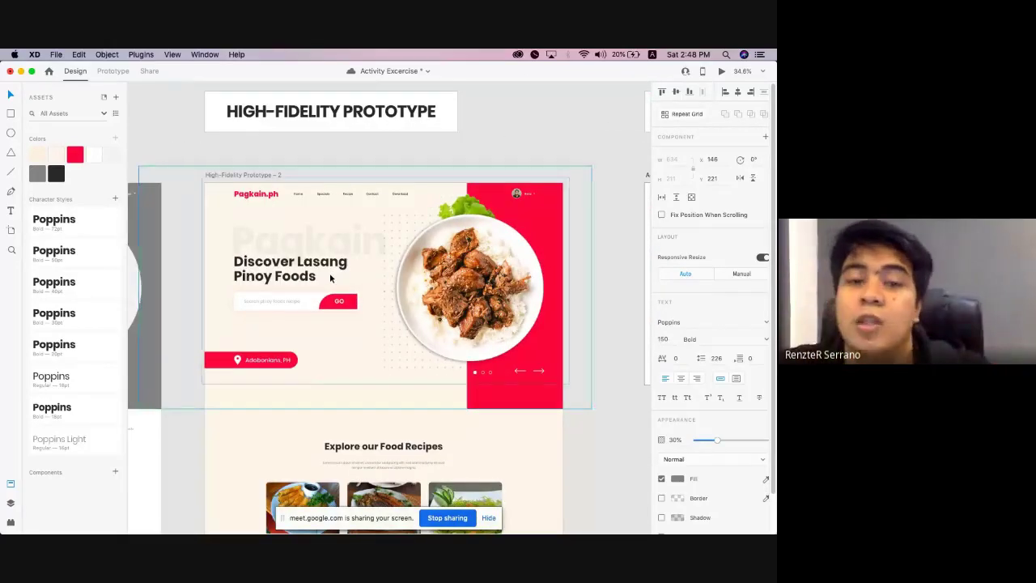
pyautogui.scroll(-5, 330, 278)
pyautogui.scroll(3, 307, 167)
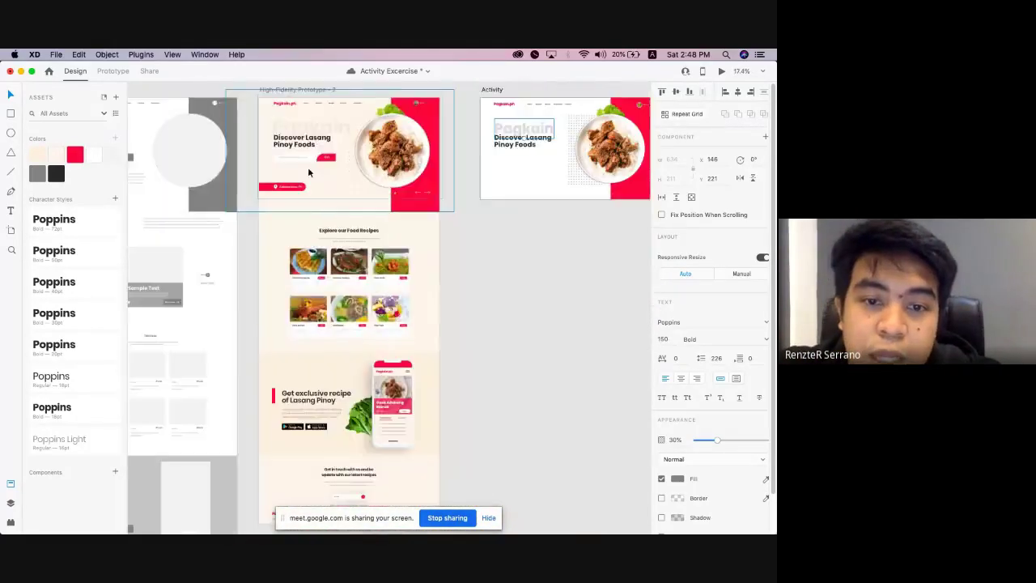
pyautogui.scroll(-3, 365, 218)
pyautogui.scroll(6, 490, 272)
pyautogui.scroll(-1, 490, 272)
pyautogui.click(526, 268)
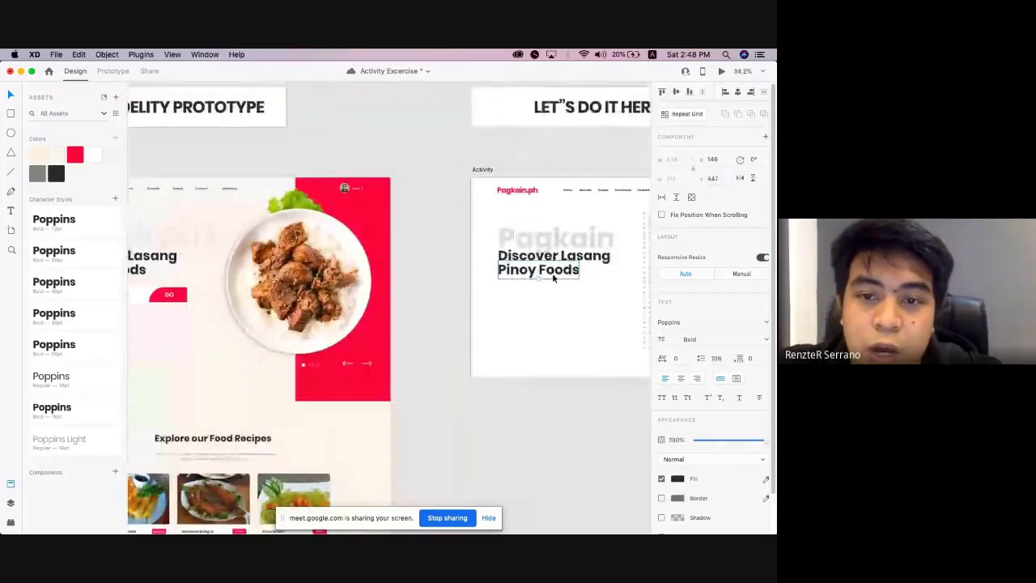
pyautogui.scroll(-4, 538, 286)
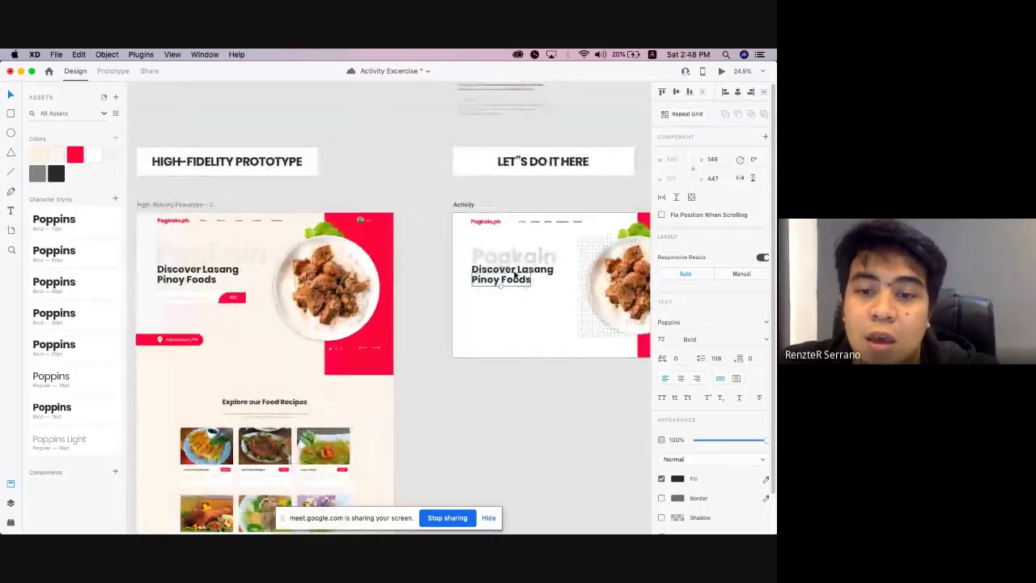
pyautogui.scroll(3, 502, 282)
pyautogui.scroll(-3, 487, 285)
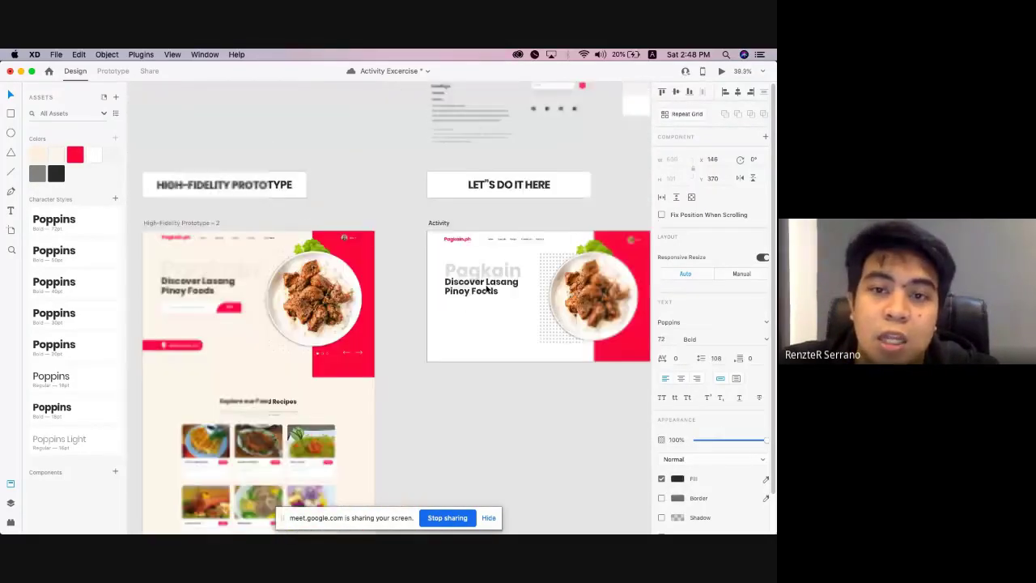
pyautogui.scroll(6, 470, 172)
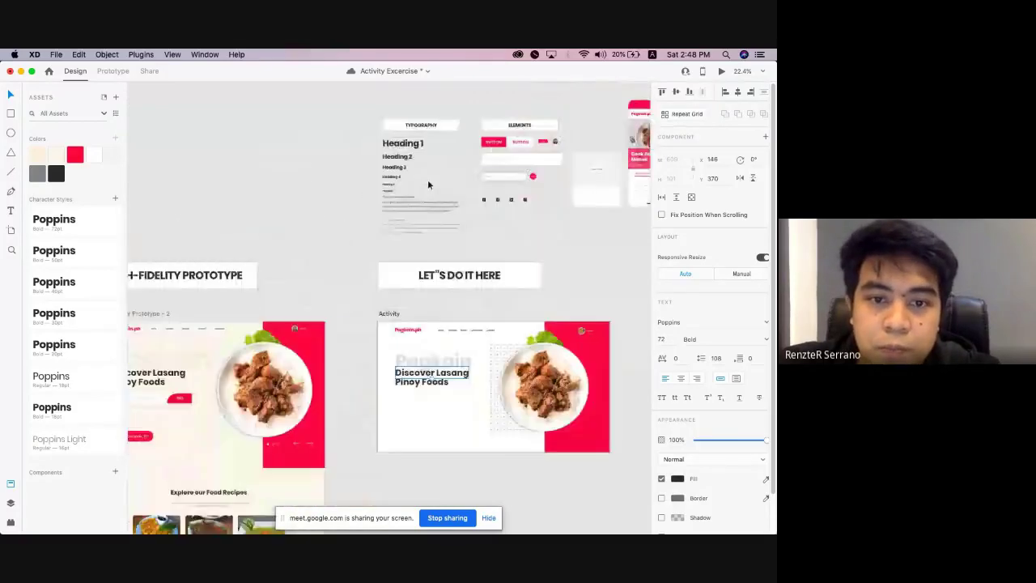
pyautogui.scroll(-2, 496, 319)
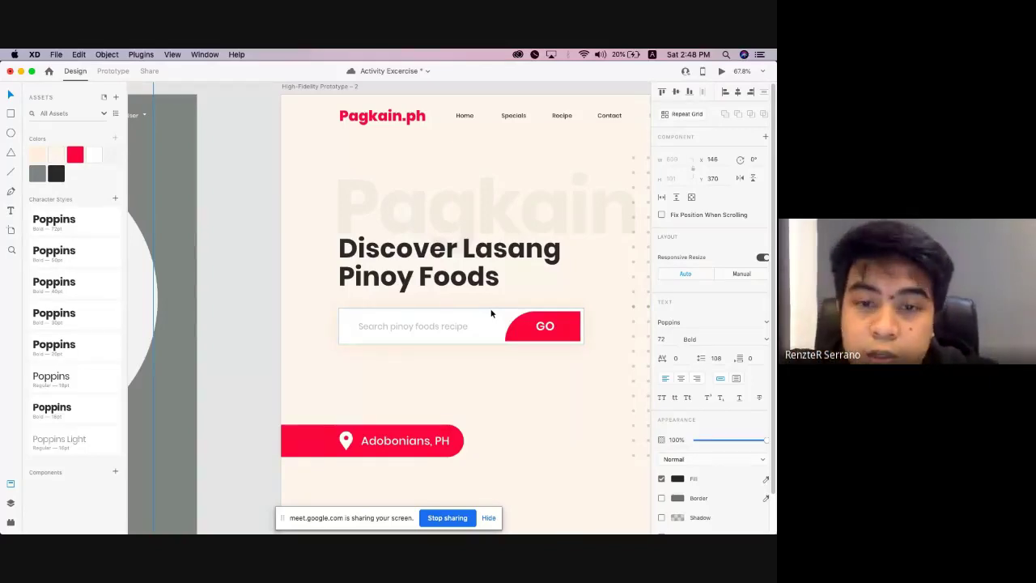
pyautogui.scroll(-2, 490, 314)
pyautogui.click(393, 349)
pyautogui.scroll(3, 366, 338)
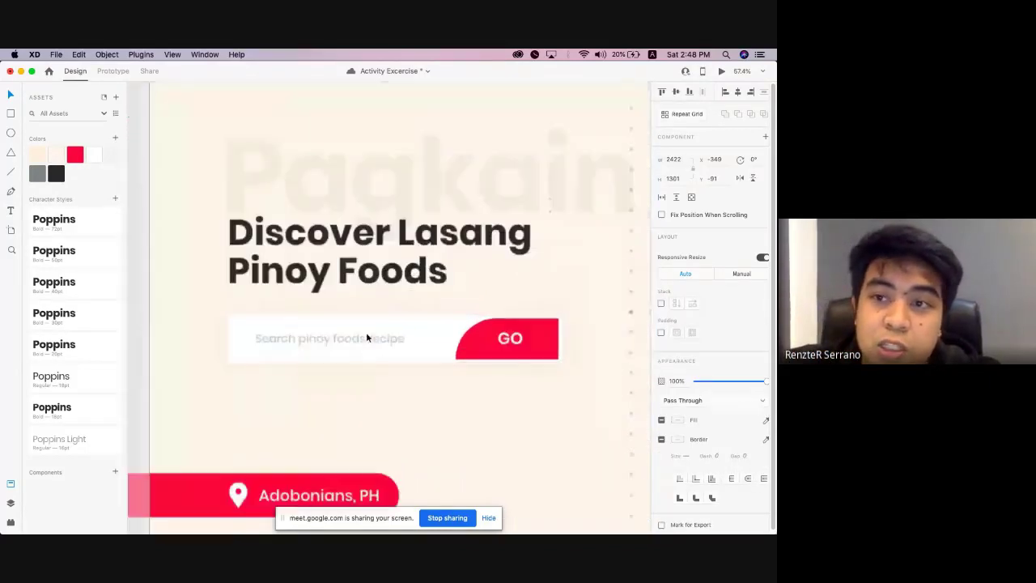
pyautogui.click(721, 71)
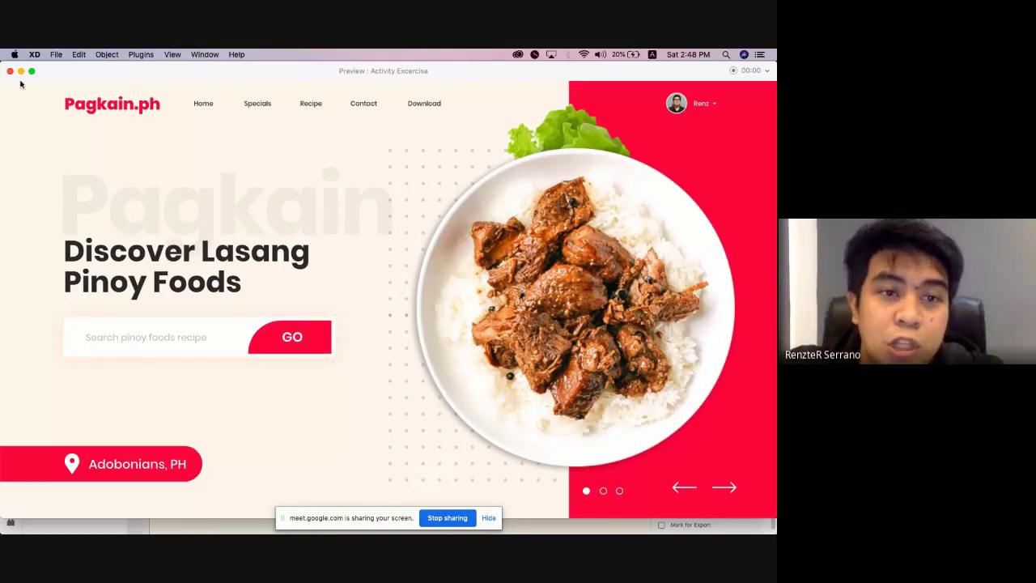
pyautogui.press('super+w')
pyautogui.scroll(-5, 309, 354)
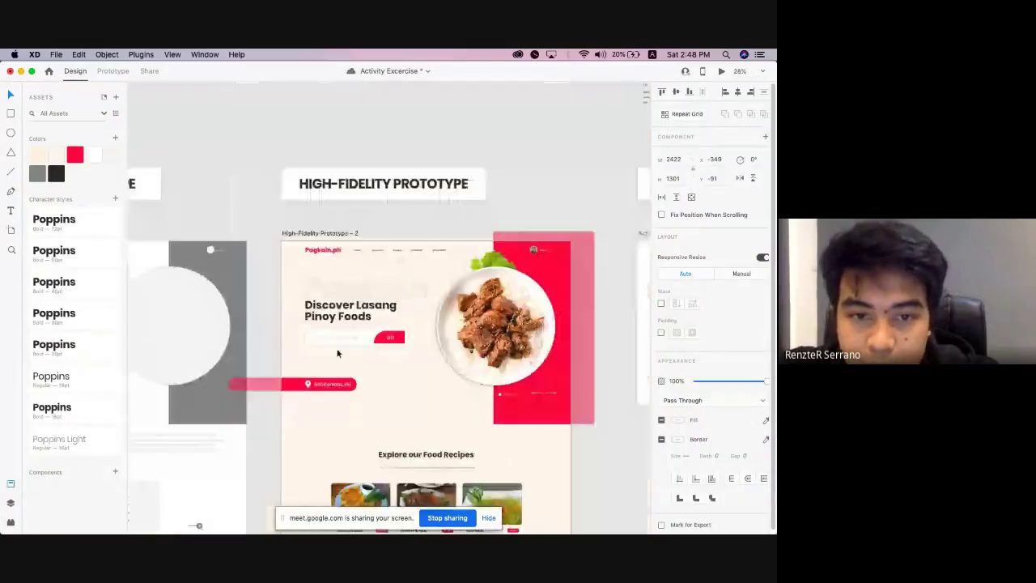
pyautogui.hscroll(4, 445, 291)
pyautogui.scroll(5, 445, 292)
pyautogui.hscroll(-3, 445, 291)
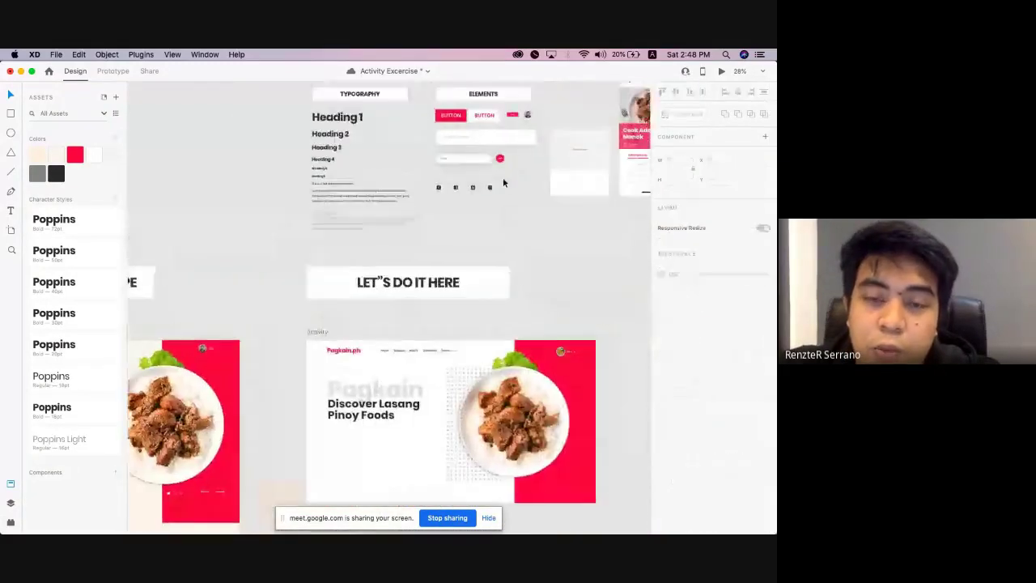
# Select the 'This a text field' input row on the Elements style guide board.
pyautogui.scroll(4, 442, 176)
pyautogui.click(427, 180)
pyautogui.scroll(-3, 405, 186)
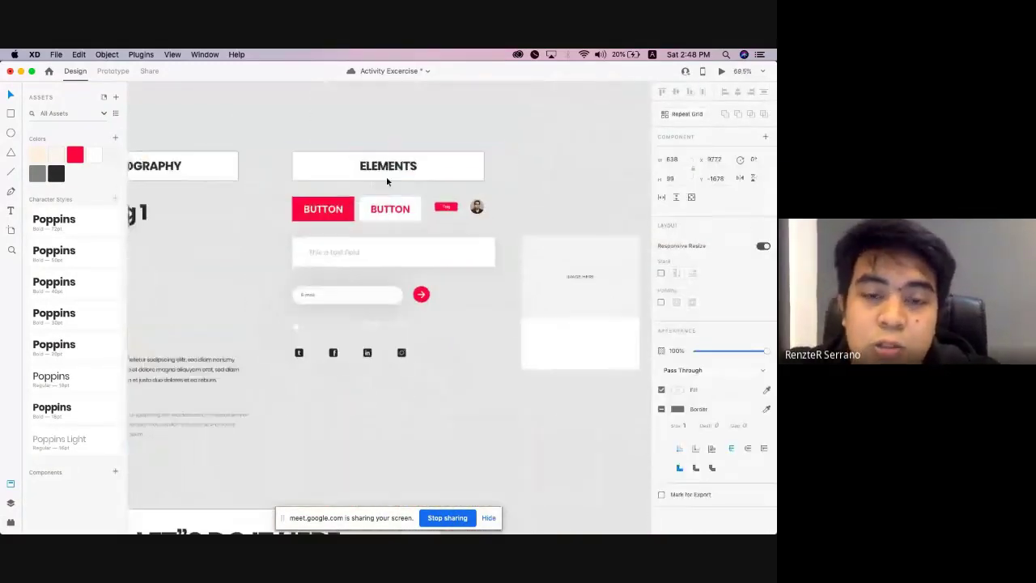
pyautogui.doubleClick(332, 230)
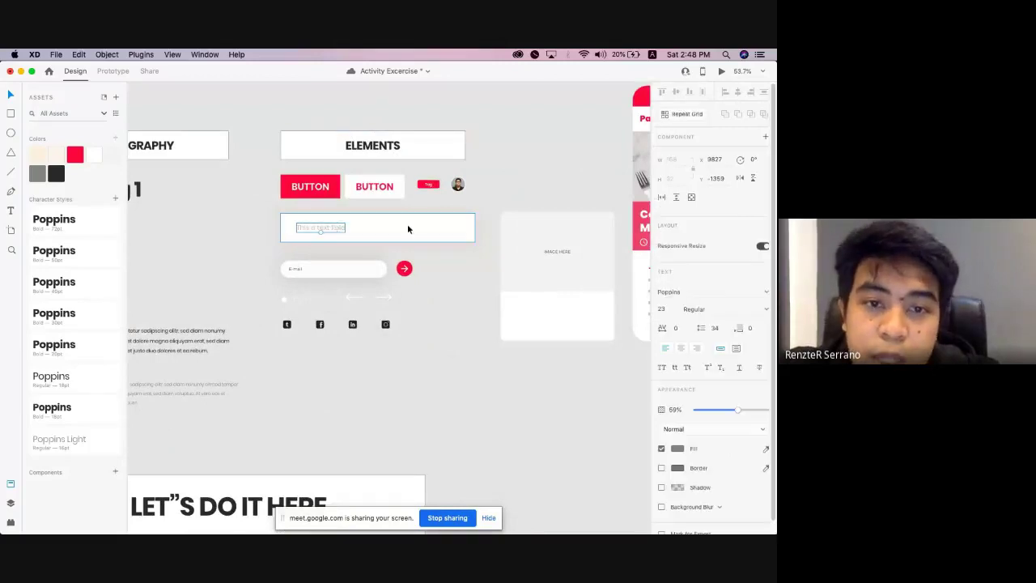
pyautogui.click(260, 215)
pyautogui.click(374, 224)
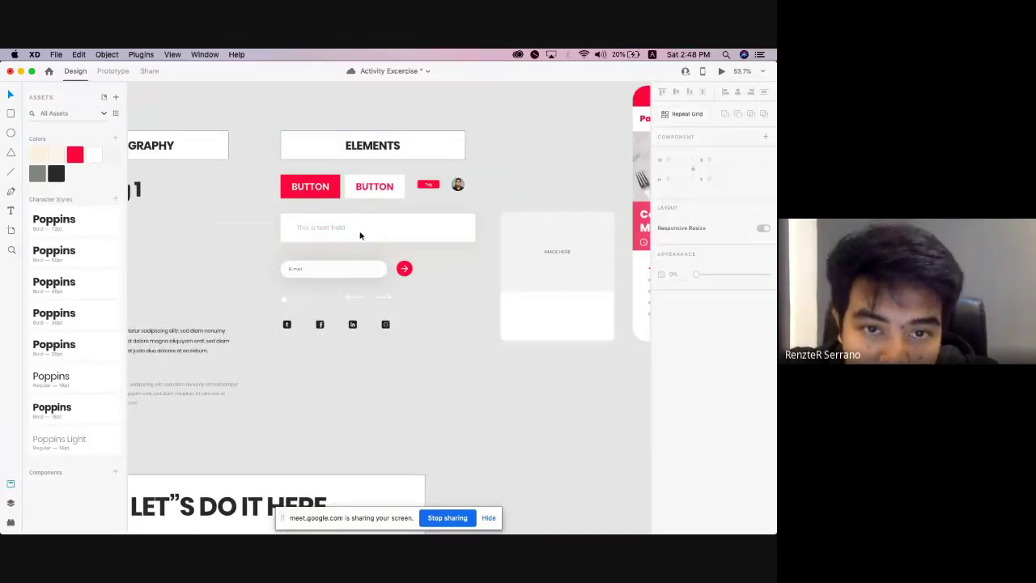
pyautogui.moveTo(218, 220); pyautogui.dragTo(411, 237)
pyautogui.moveTo(235, 220); pyautogui.dragTo(387, 237)
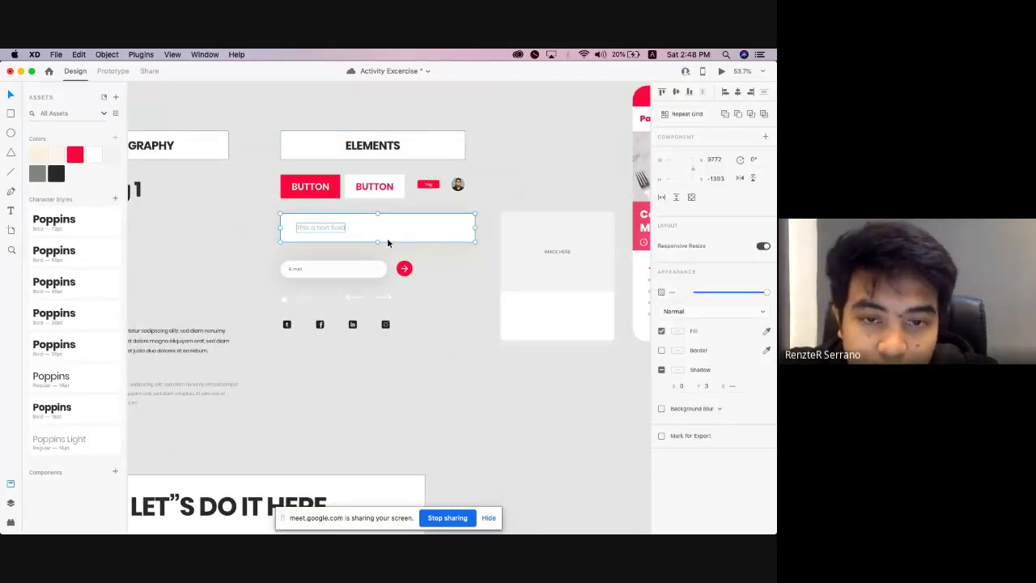
pyautogui.scroll(-3, 396, 288)
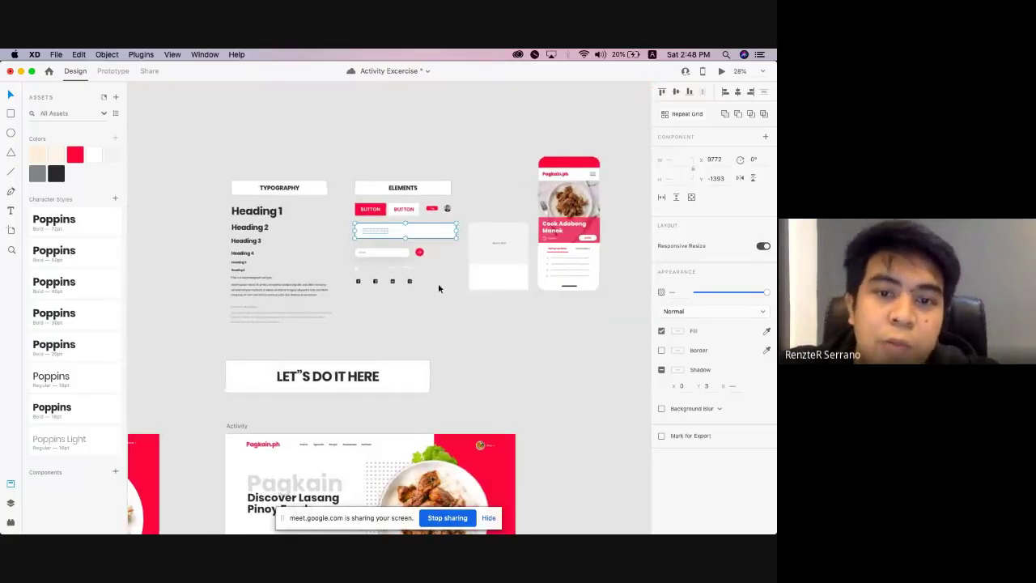
pyautogui.scroll(-2, 438, 283)
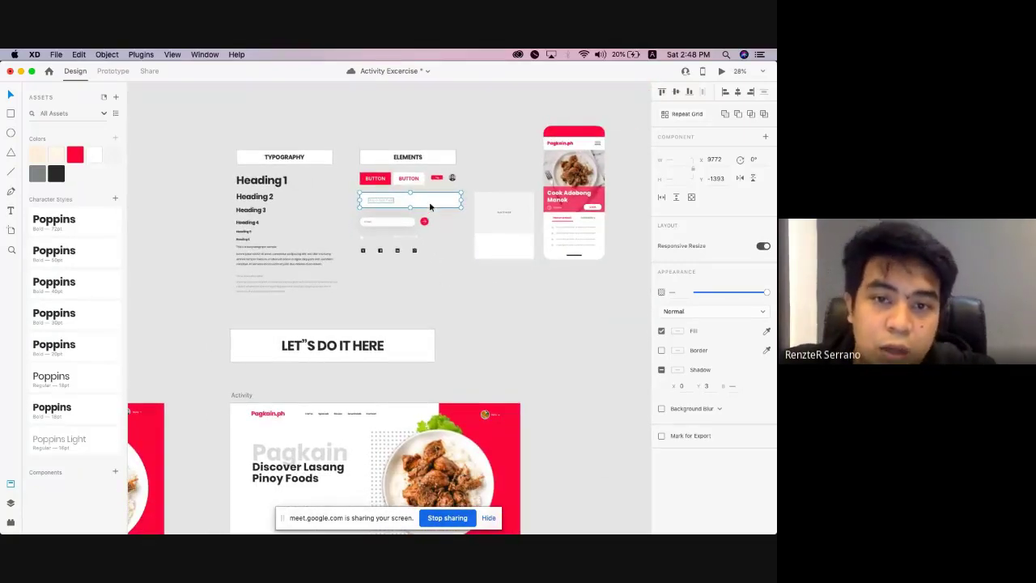
# Alt-drag a copy of the text field under the headline and nudge it slightly lower.
pyautogui.moveTo(429, 207); pyautogui.dragTo(317, 493)
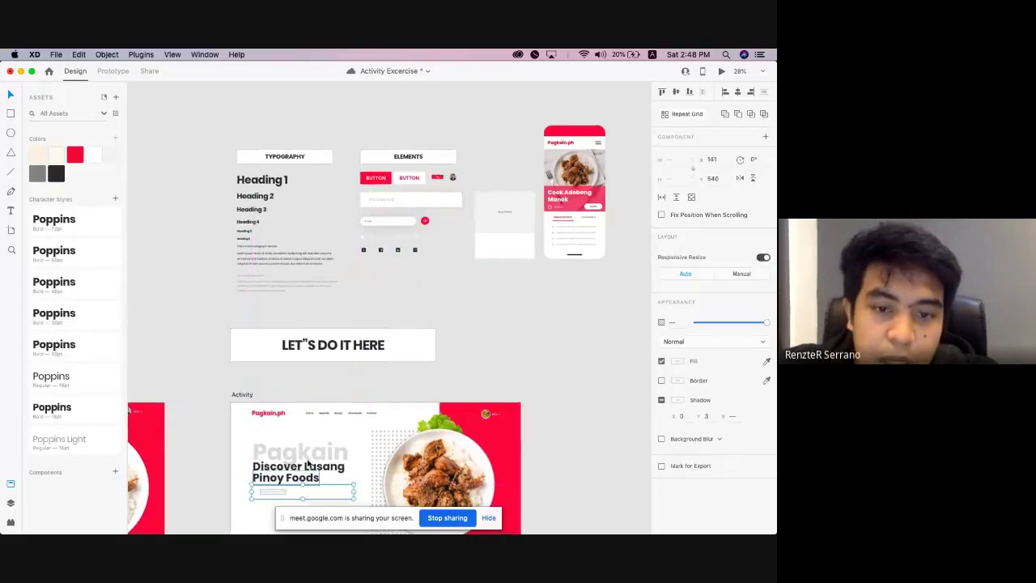
pyautogui.scroll(5, 307, 463)
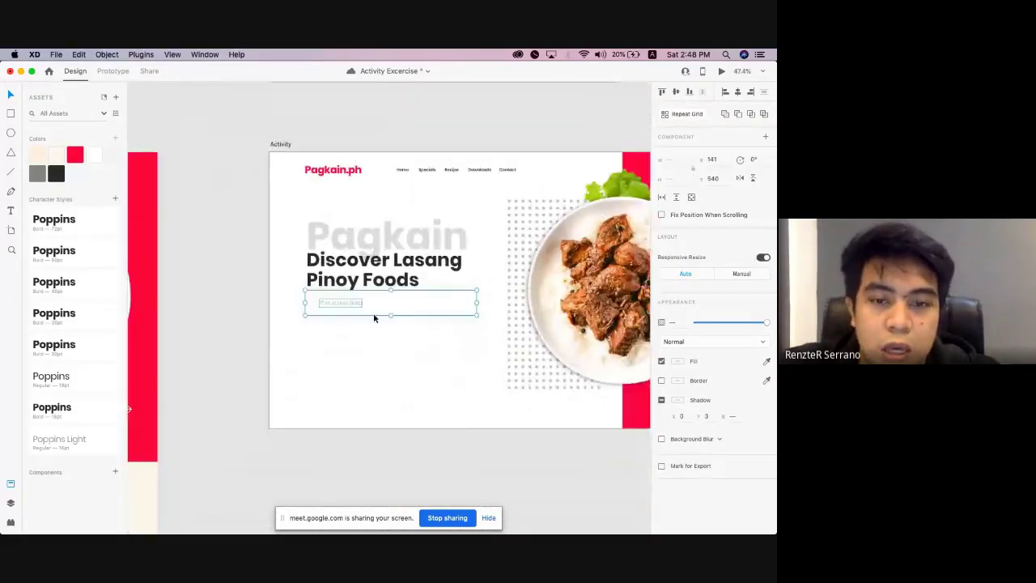
pyautogui.scroll(5, 373, 316)
pyautogui.scroll(-3, 372, 304)
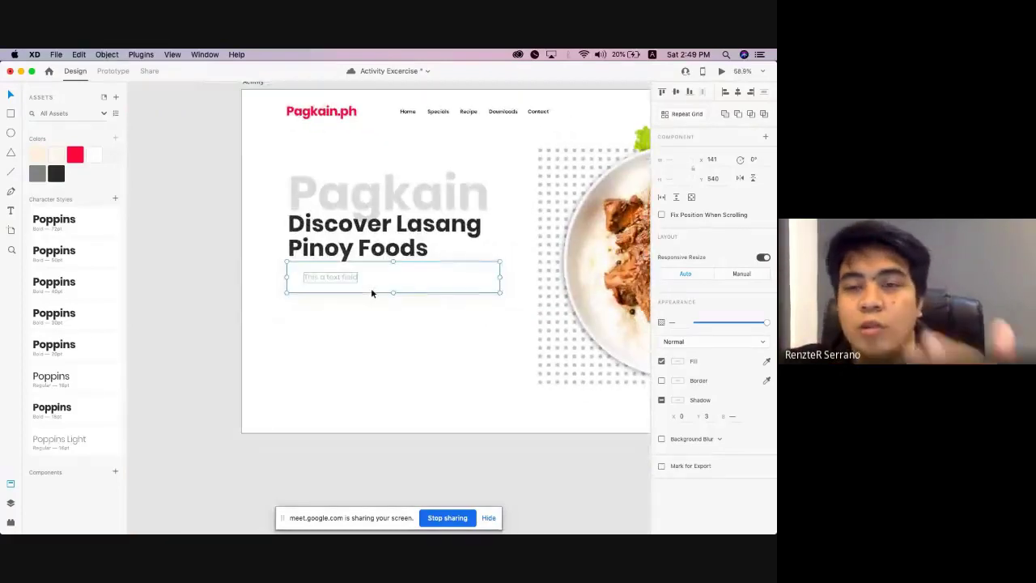
pyautogui.scroll(2, 372, 292)
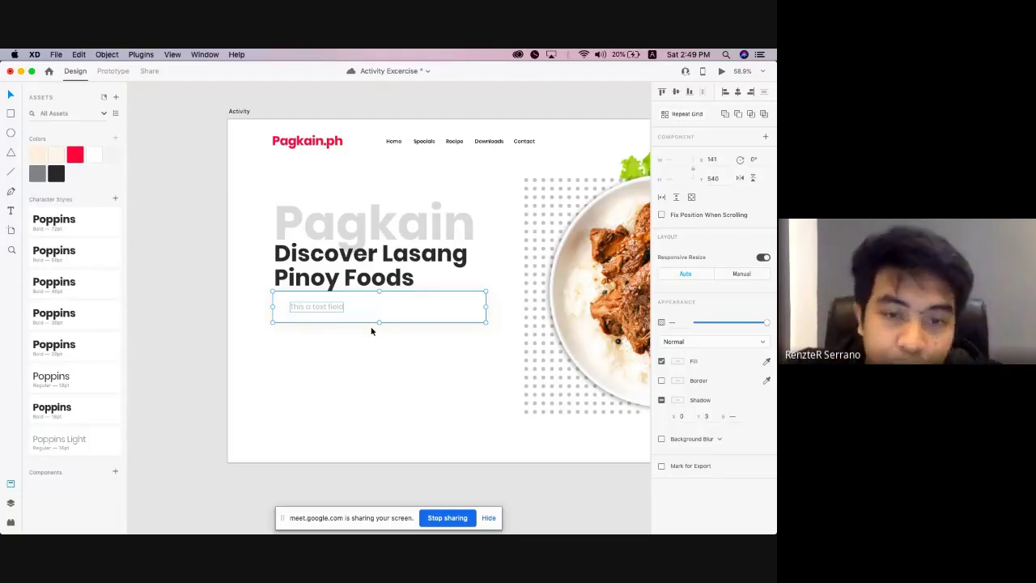
pyautogui.hotkey('shift', 'Down')
pyautogui.hotkey('shift', 'Down')
pyautogui.hotkey('shift', 'Down')
pyautogui.hotkey('shift', 'Down')
pyautogui.press('Down')
pyautogui.press('Down')
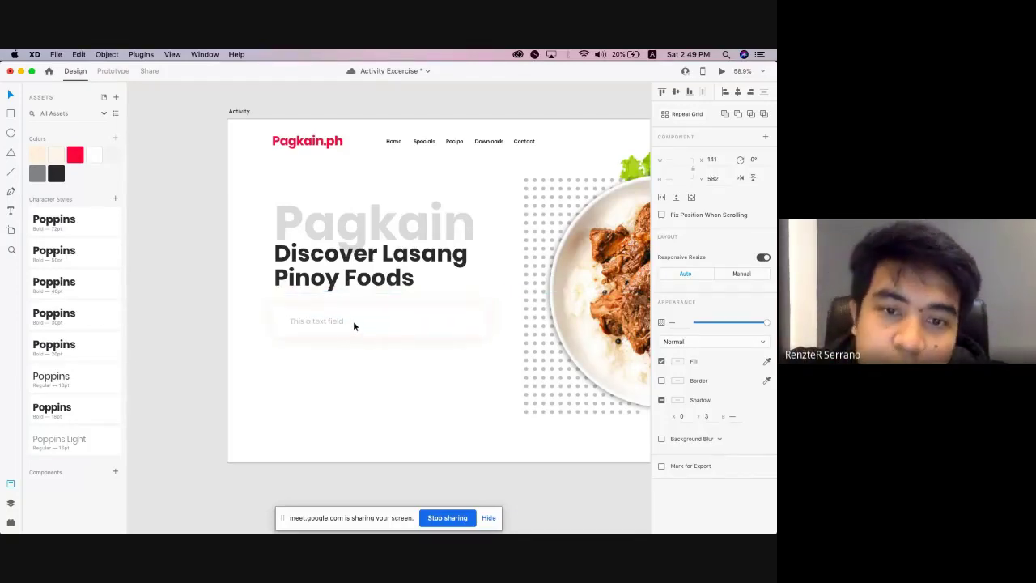
pyautogui.scroll(-6, 353, 321)
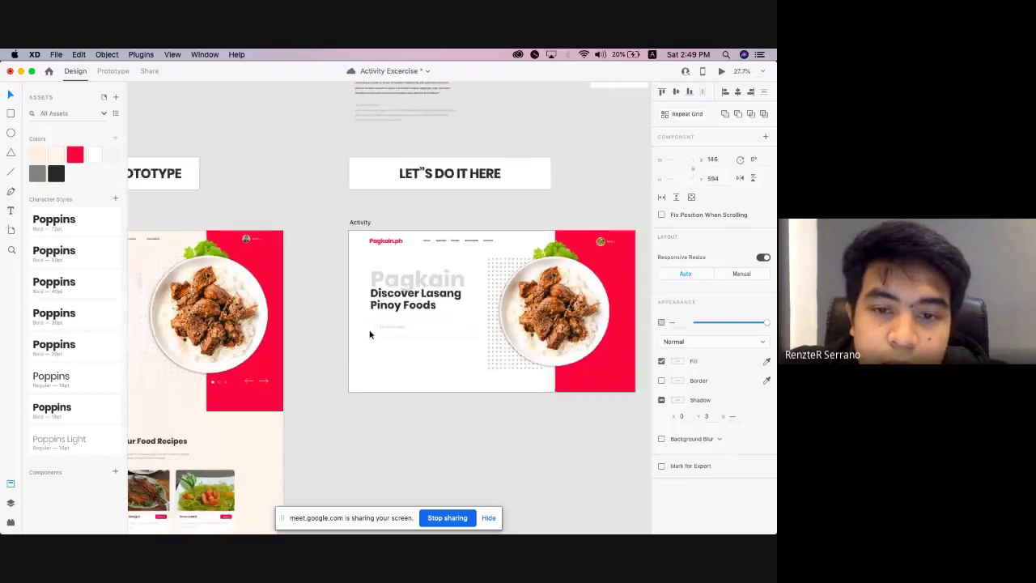
pyautogui.scroll(5, 380, 334)
pyautogui.hscroll(2, 409, 356)
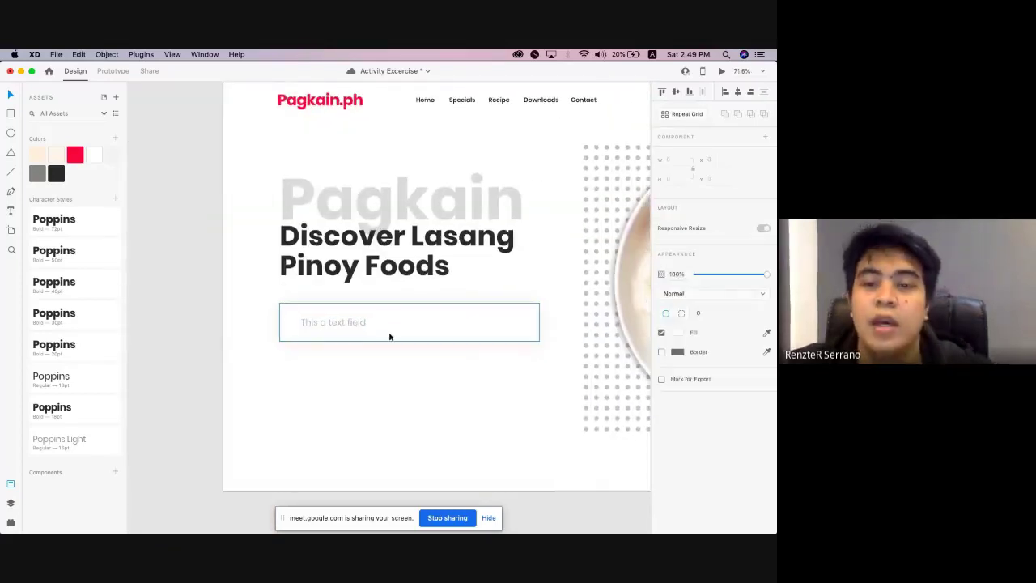
pyautogui.scroll(-2, 380, 354)
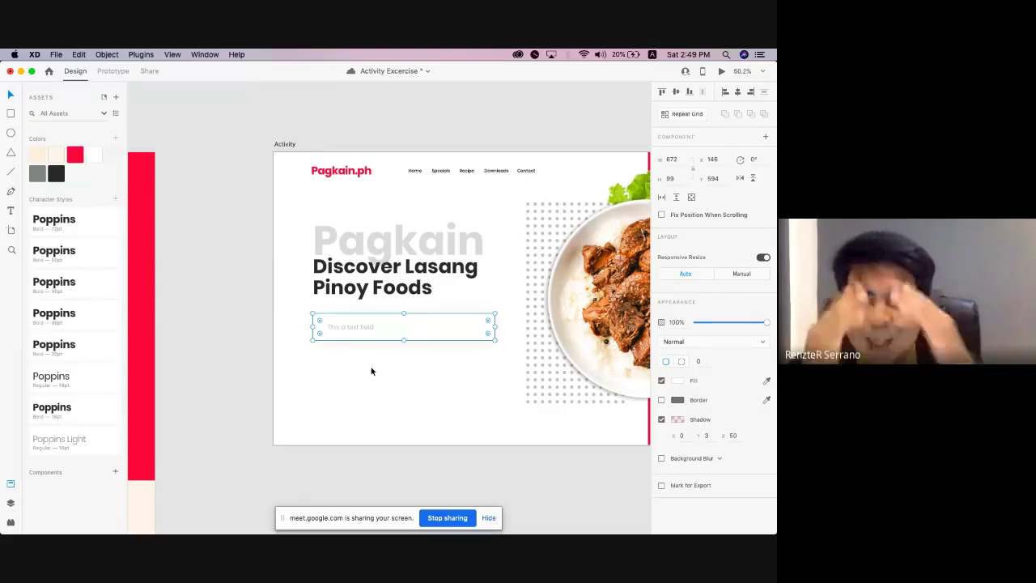
pyautogui.click(290, 144)
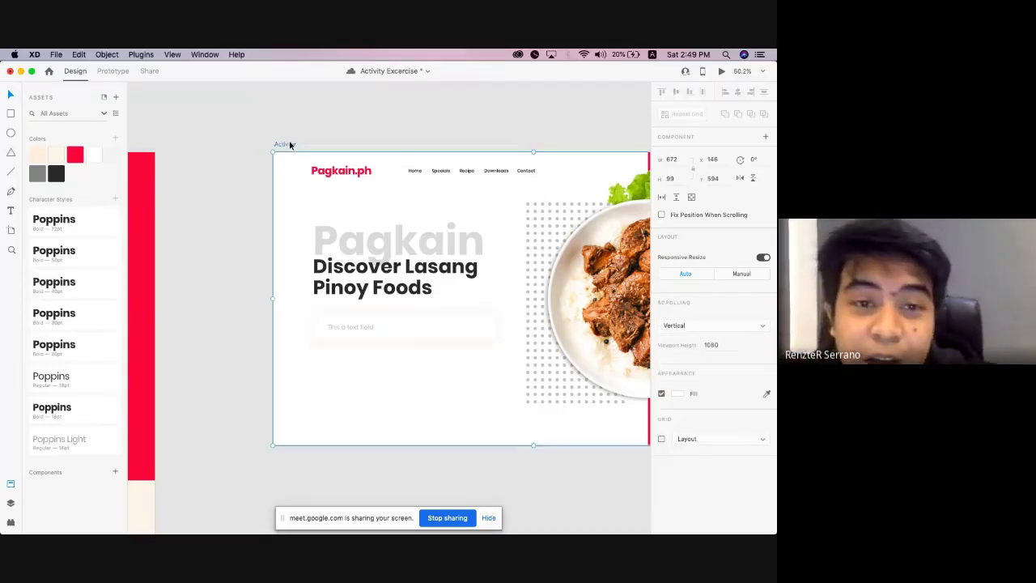
pyautogui.scroll(-5, 290, 144)
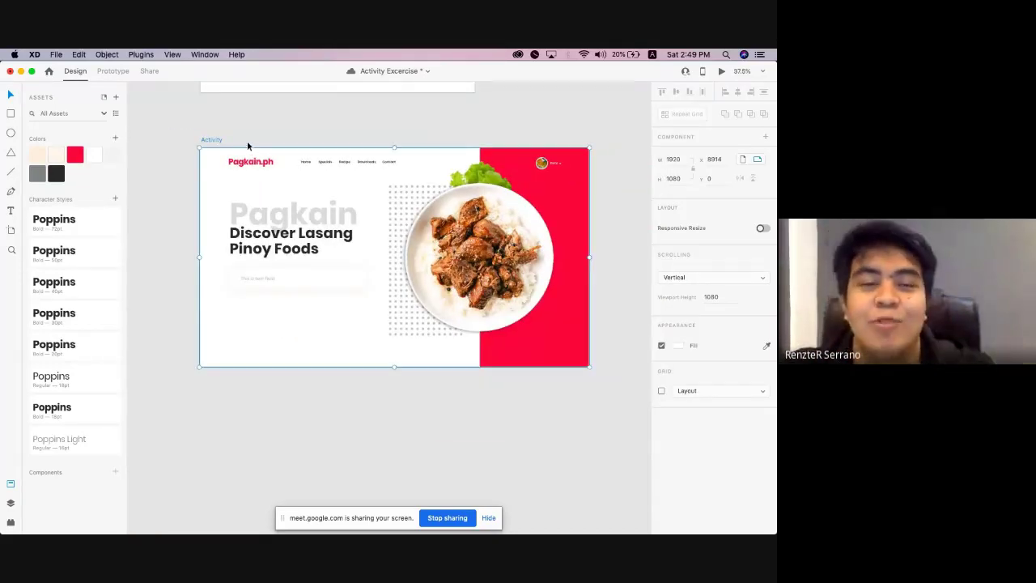
pyautogui.scroll(3, 243, 178)
pyautogui.hscroll(-5, 276, 186)
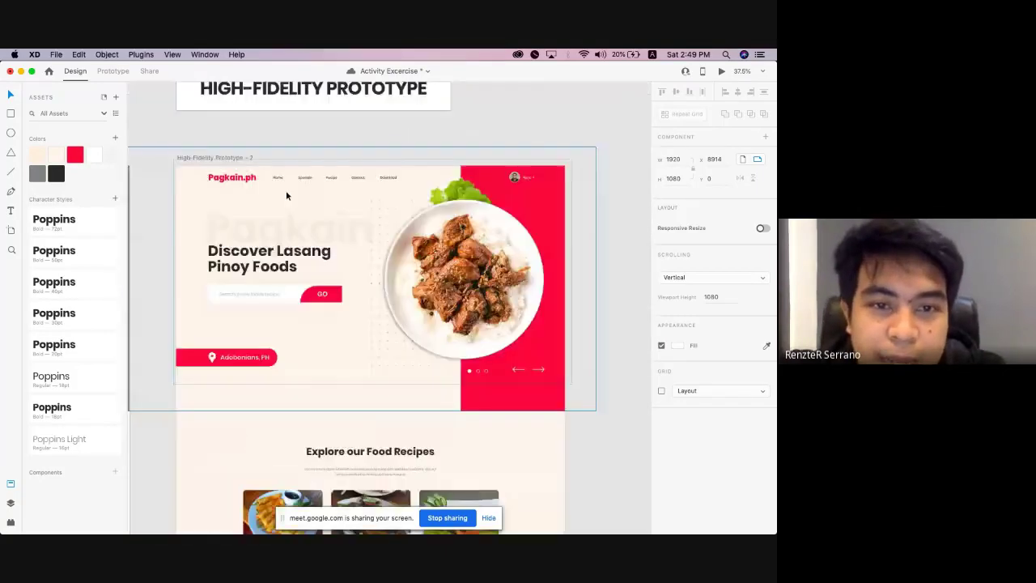
pyautogui.scroll(4, 286, 191)
pyautogui.scroll(-3, 286, 192)
pyautogui.click(287, 201)
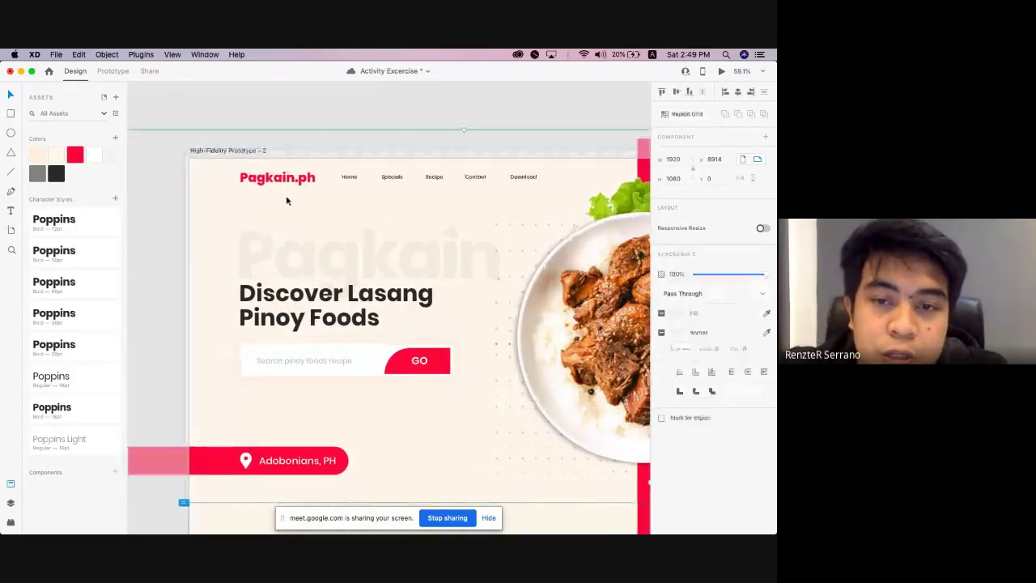
pyautogui.scroll(-3, 286, 201)
pyautogui.hscroll(3, 363, 151)
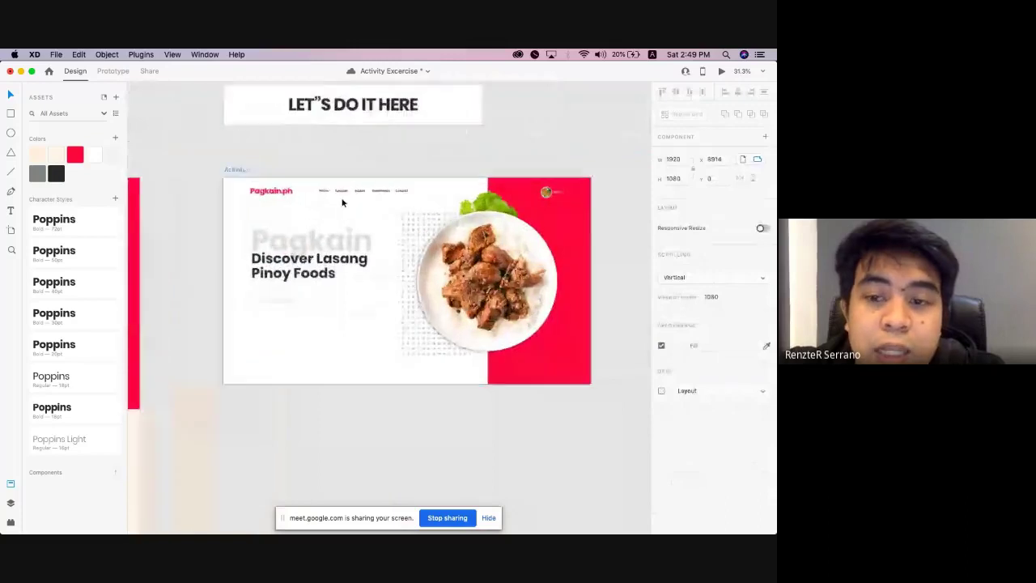
pyautogui.scroll(2, 332, 196)
pyautogui.scroll(-1, 283, 158)
pyautogui.click(213, 164)
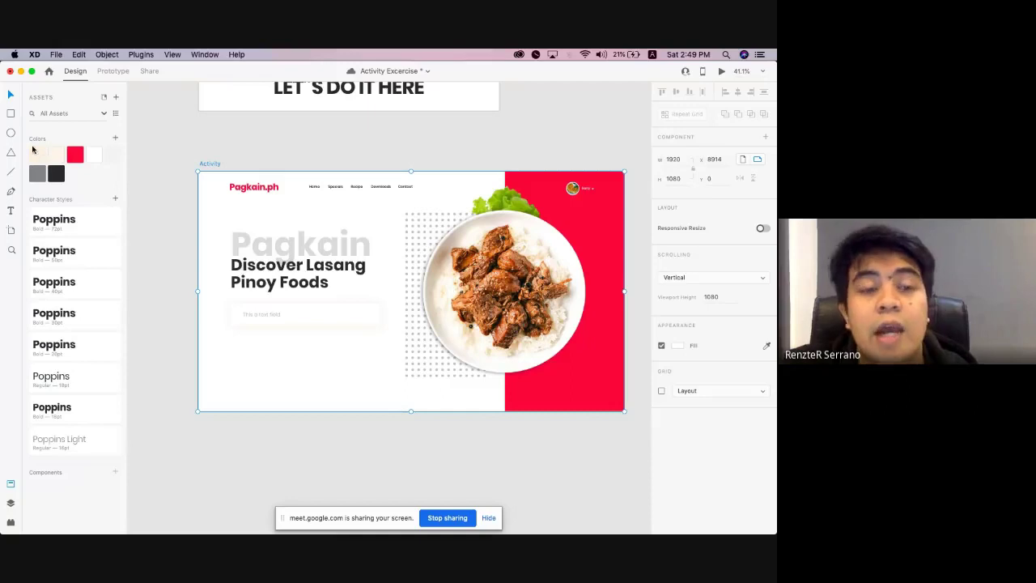
pyautogui.moveTo(32, 149); pyautogui.dragTo(57, 156)
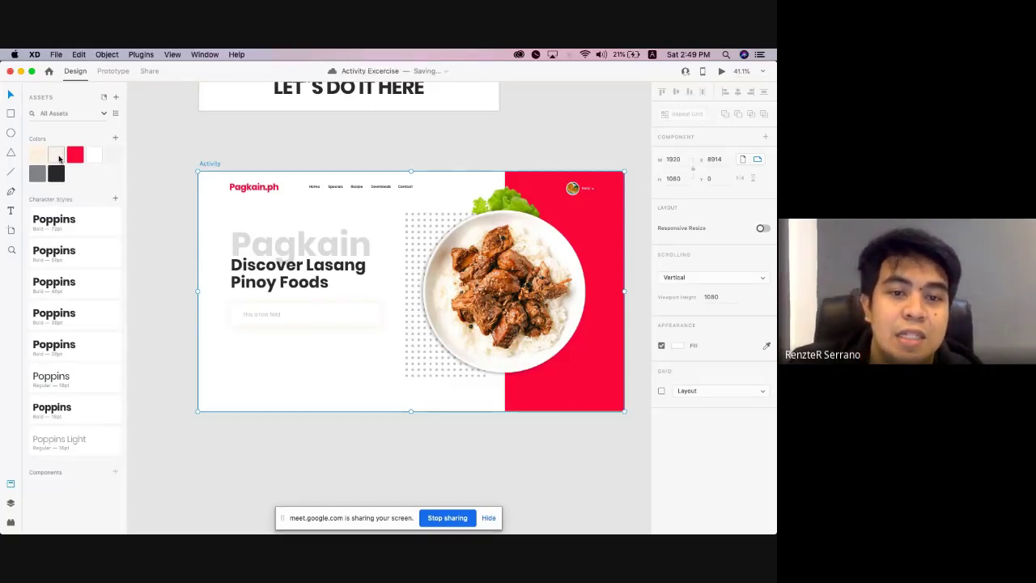
# Fill the Activity artboard with the cream #FFF5EC swatch and verify its hex value.
pyautogui.click(59, 157)
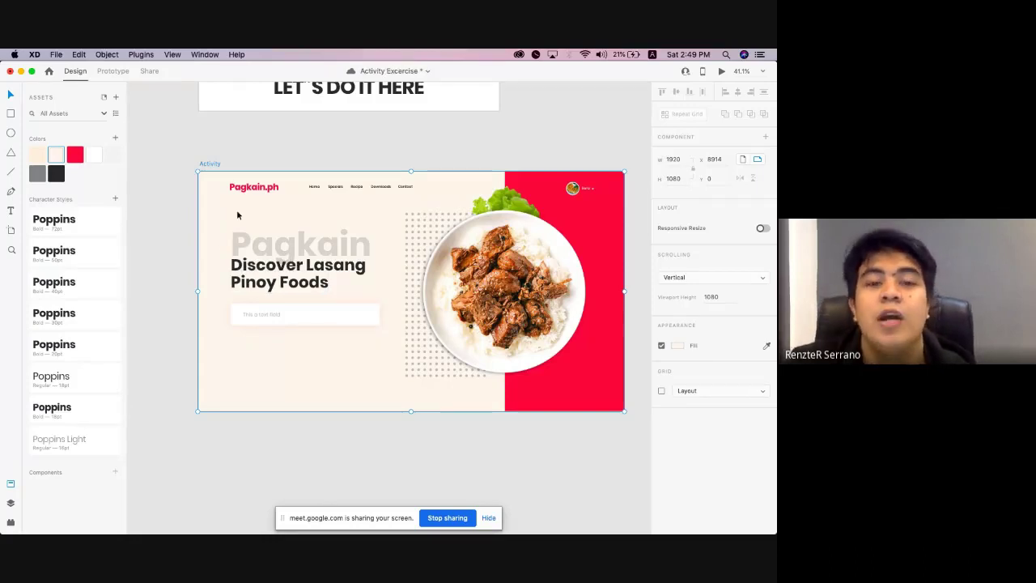
pyautogui.click(678, 347)
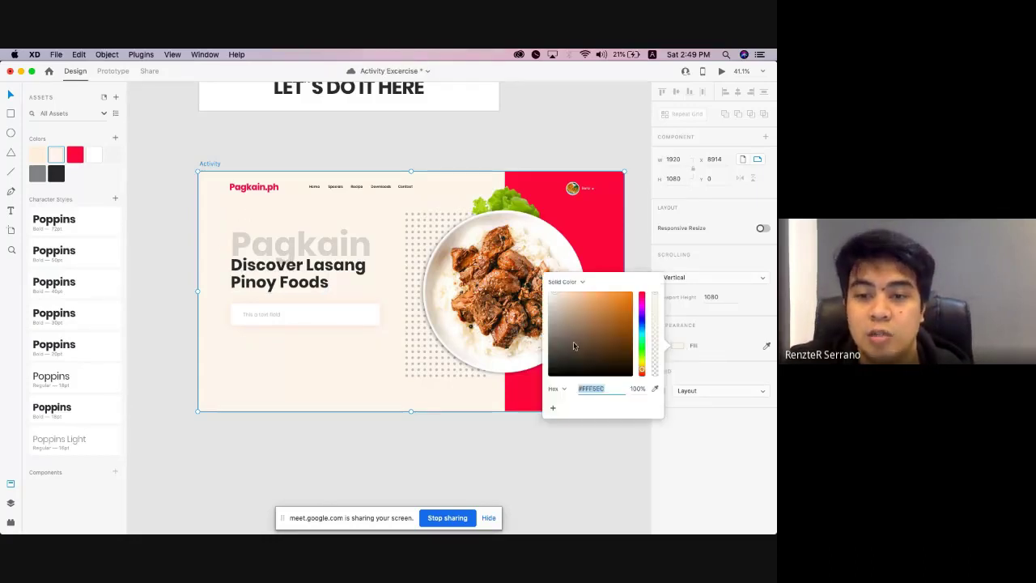
pyautogui.click(467, 146)
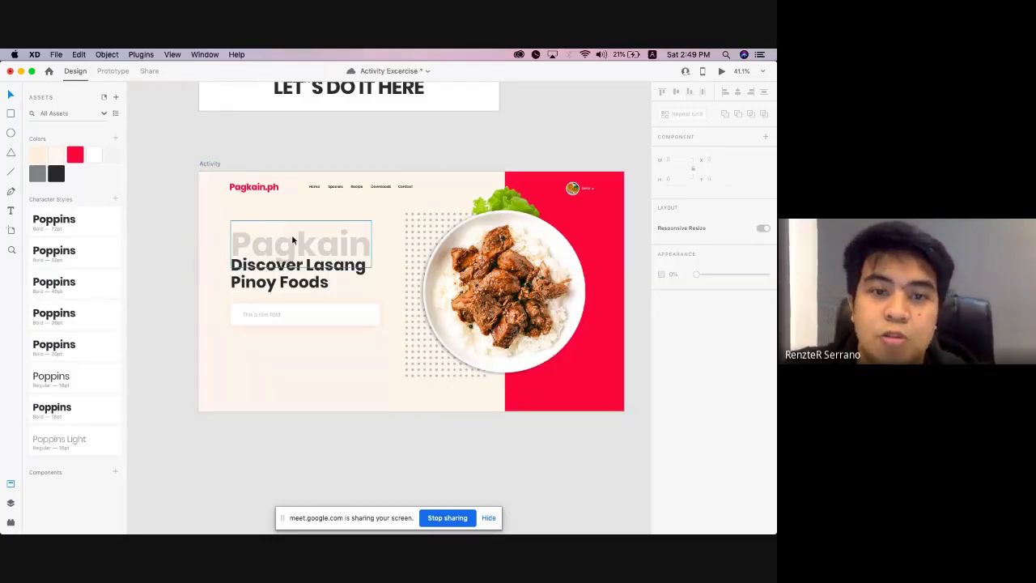
pyautogui.scroll(-3, 292, 234)
pyautogui.scroll(-3, 291, 234)
pyautogui.scroll(5, 359, 234)
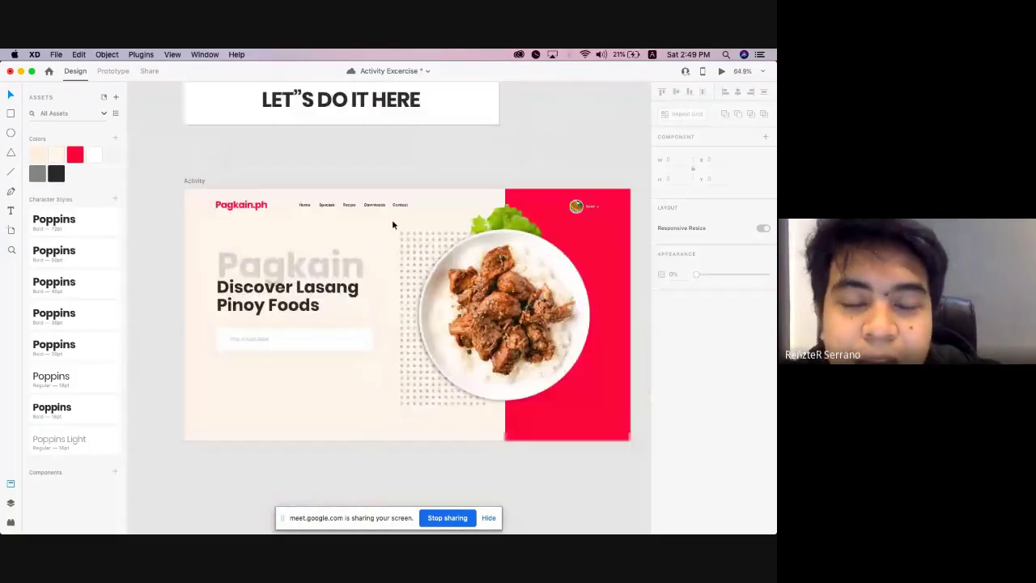
pyautogui.scroll(-2, 392, 219)
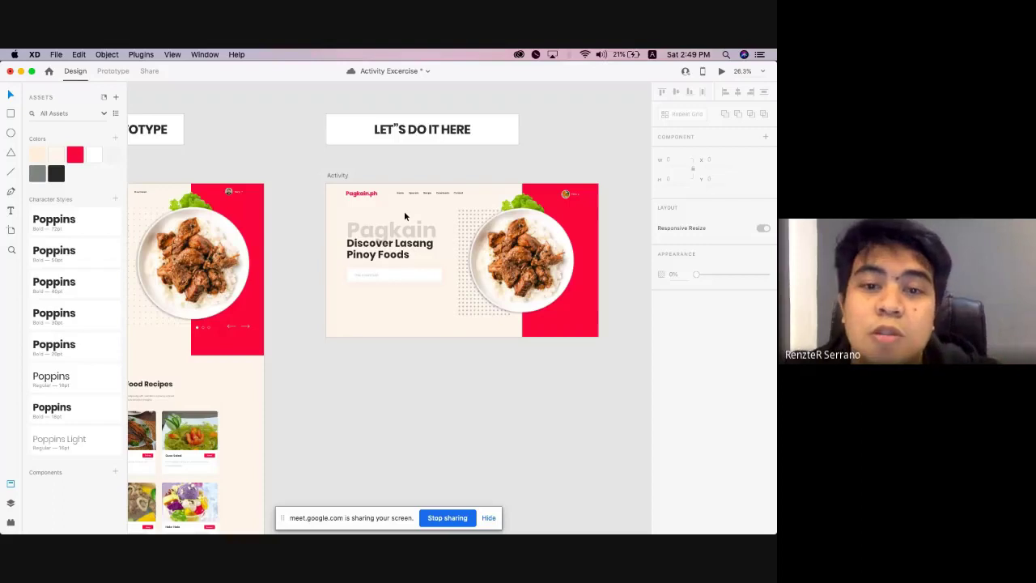
pyautogui.scroll(-3, 404, 210)
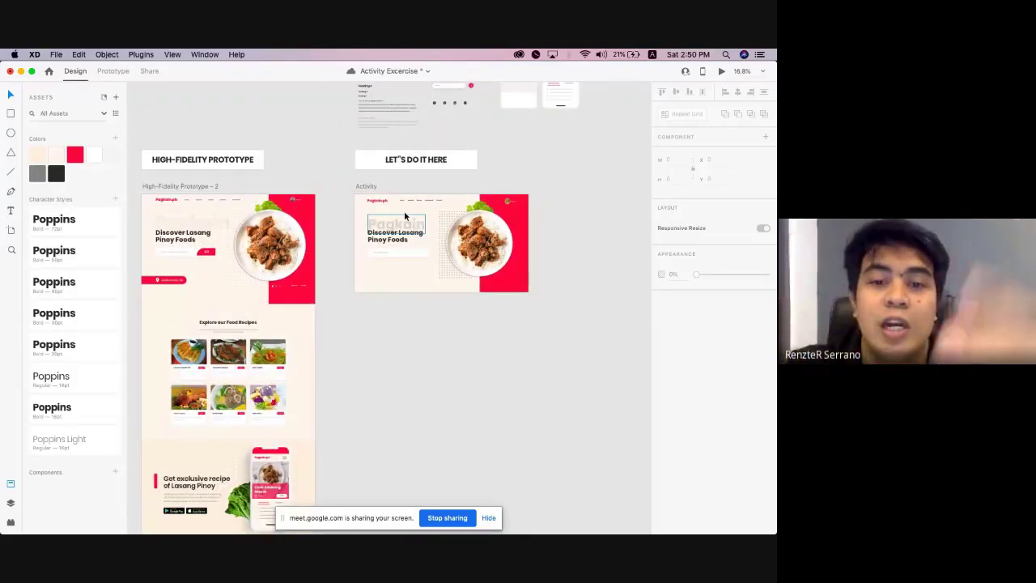
pyautogui.scroll(1, 404, 210)
pyautogui.scroll(5, 430, 224)
pyautogui.scroll(-2, 423, 190)
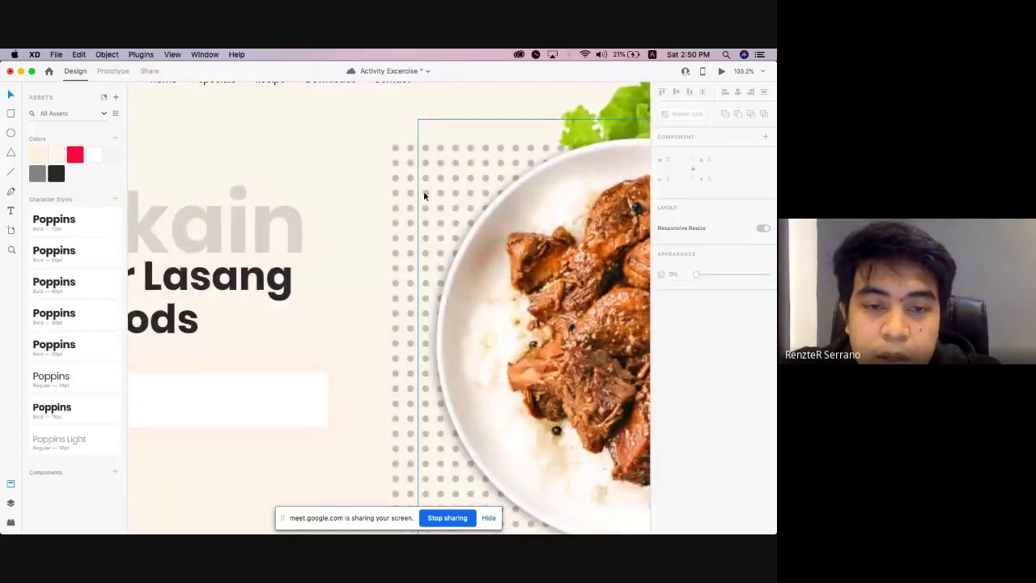
# Check the faded Pagkain heading, then fade the dotted pattern behind the plate to 30% opacity.
pyautogui.click(389, 213)
pyautogui.scroll(2, 392, 224)
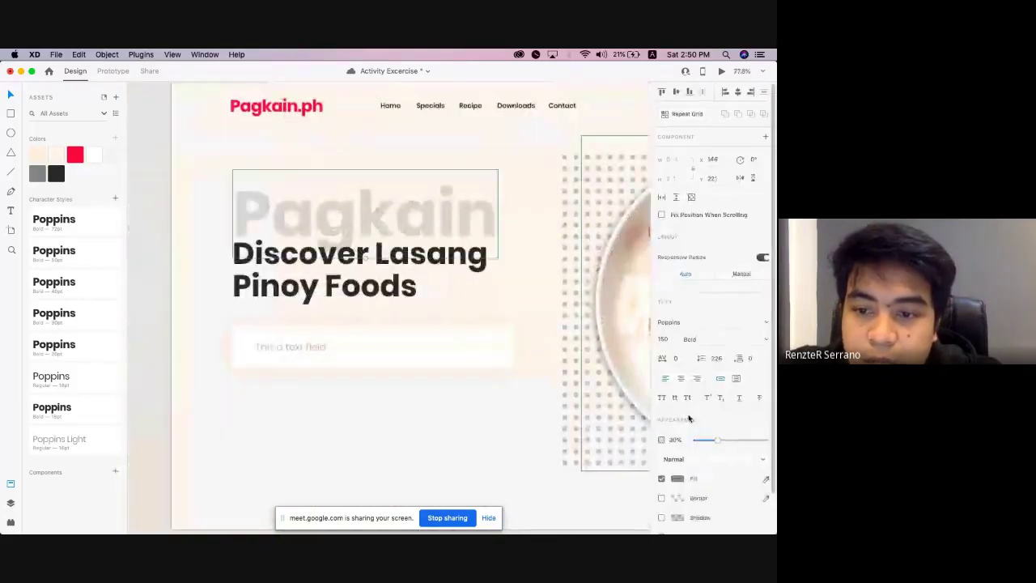
pyautogui.click(462, 382)
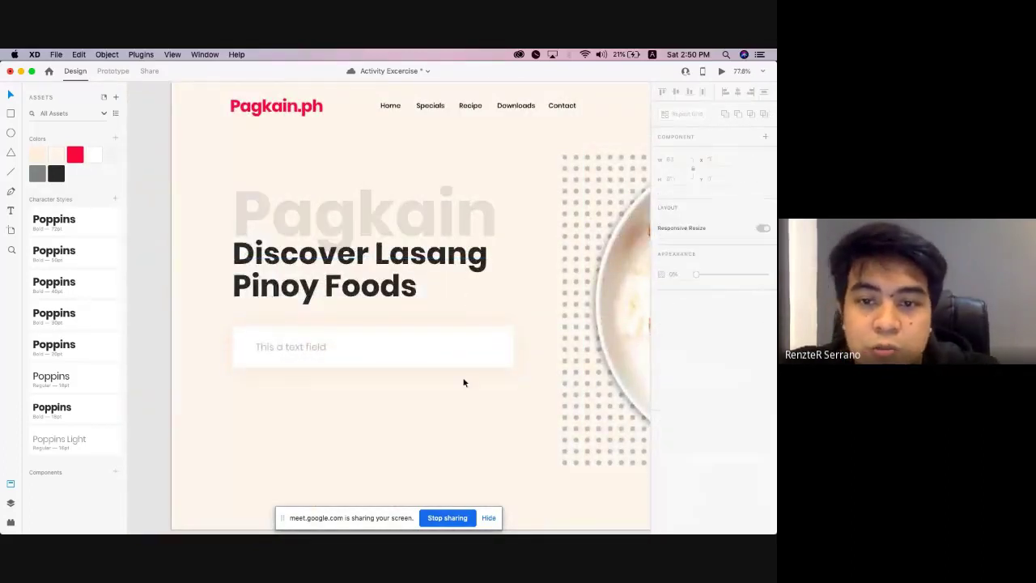
pyautogui.scroll(-3, 507, 289)
pyautogui.click(481, 285)
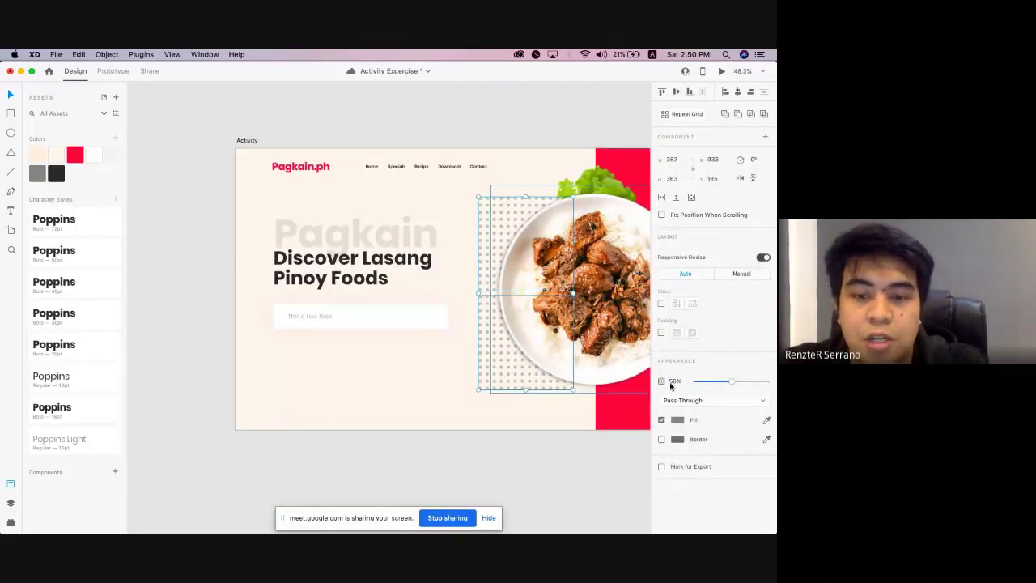
pyautogui.moveTo(670, 386); pyautogui.dragTo(489, 372)
pyautogui.scroll(-3, 445, 377)
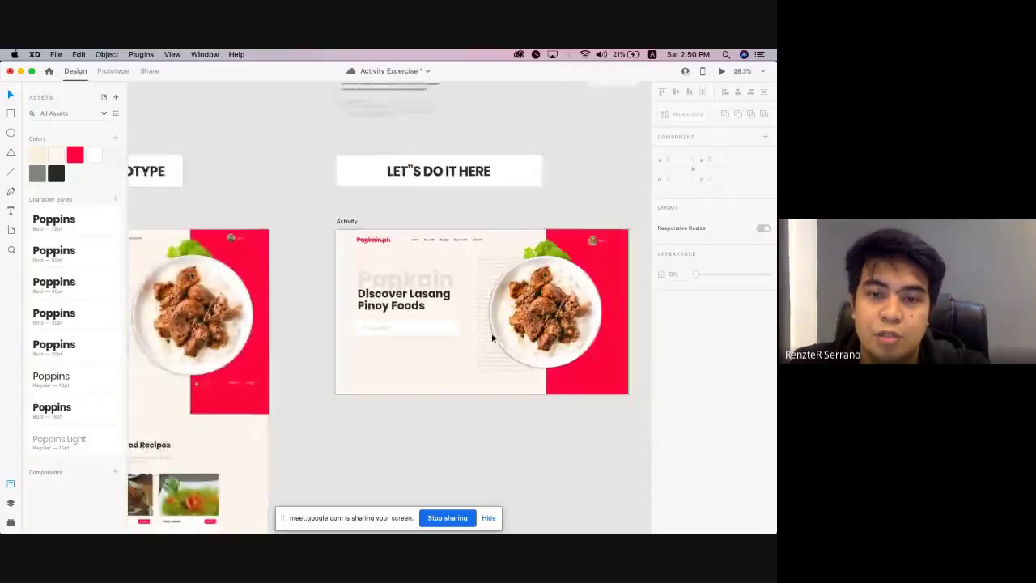
pyautogui.scroll(-2, 492, 332)
pyautogui.scroll(3, 409, 284)
pyautogui.scroll(-3, 446, 275)
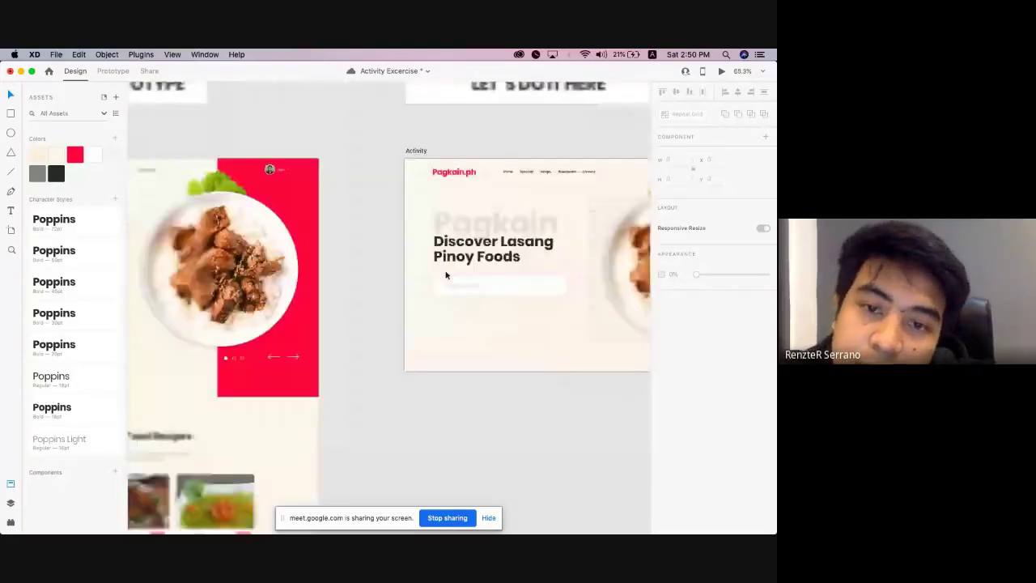
# Select the style guide's text field on the Elements board.
pyautogui.click(442, 272)
pyautogui.scroll(3, 486, 226)
pyautogui.scroll(2, 486, 178)
pyautogui.click(413, 175)
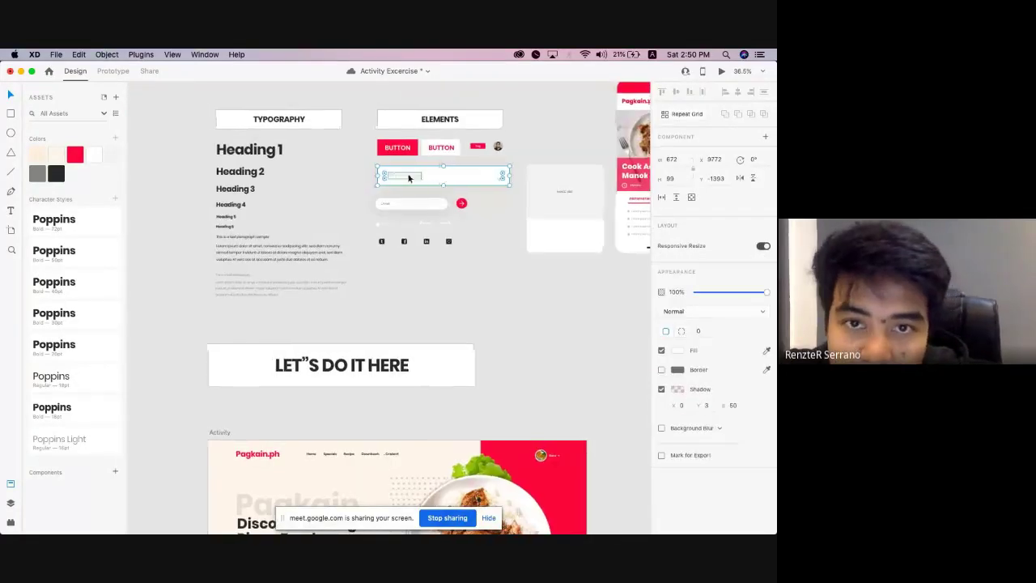
# Inspect the reference search bar with its GO button on the Elements board.
pyautogui.scroll(-5, 429, 243)
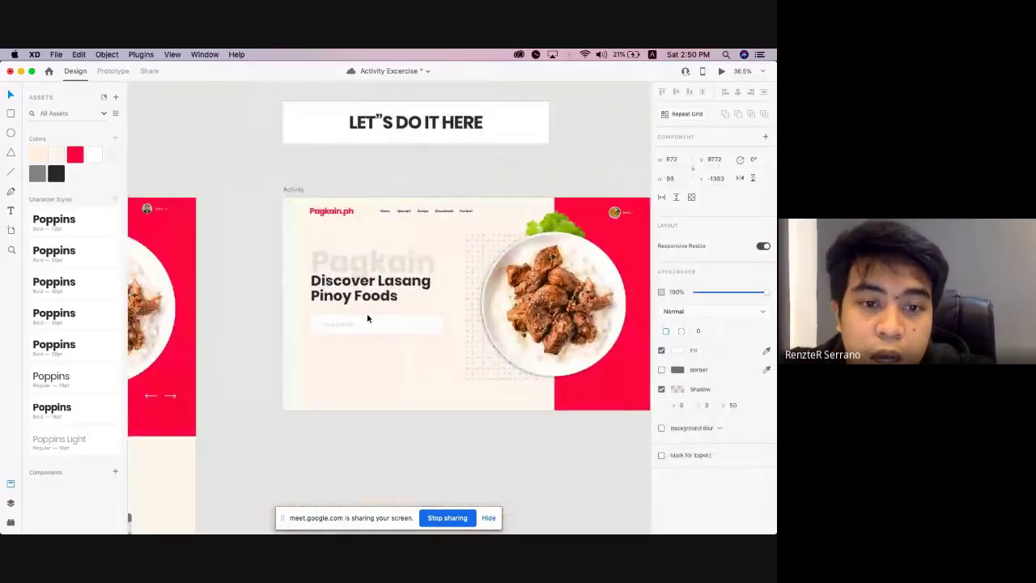
pyautogui.hscroll(-8, 367, 312)
pyautogui.scroll(5, 323, 318)
pyautogui.click(327, 315)
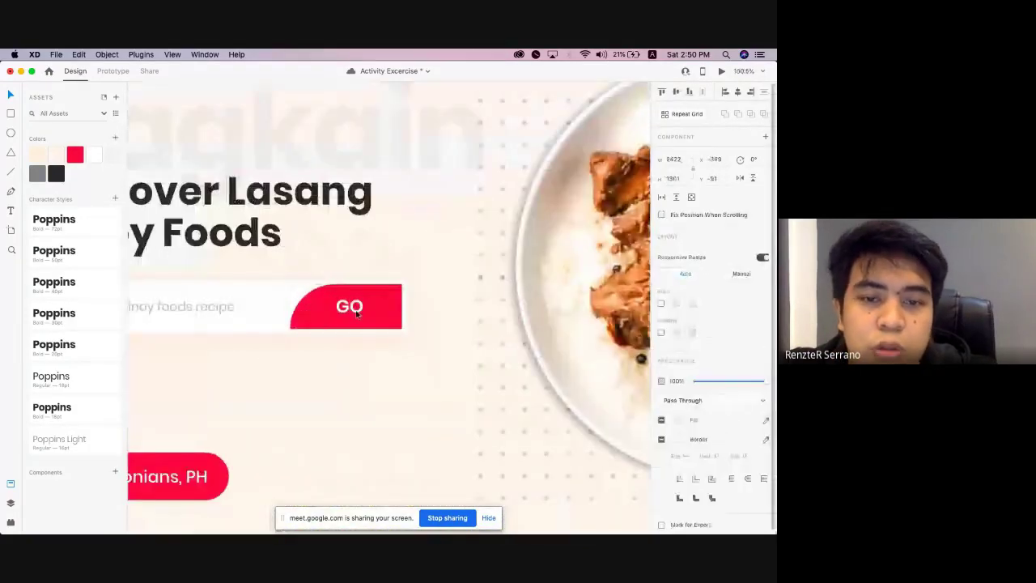
pyautogui.scroll(-3, 354, 314)
pyautogui.scroll(-10, 354, 314)
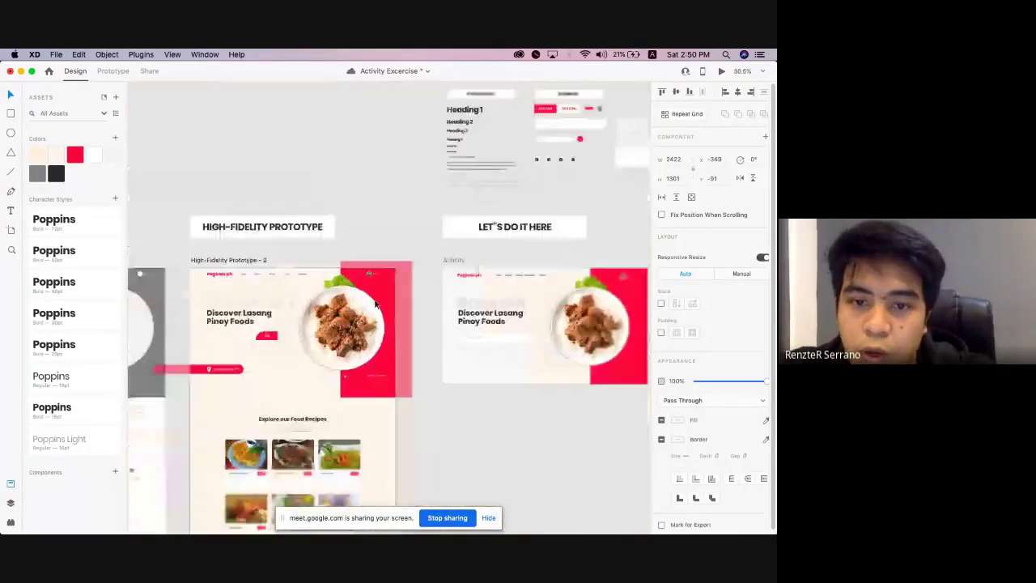
pyautogui.scroll(6, 457, 194)
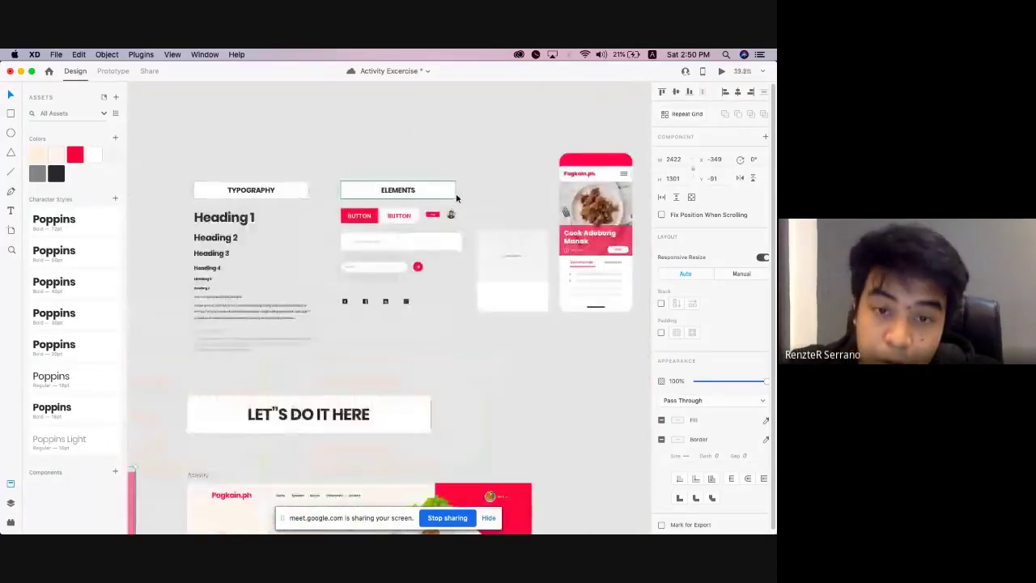
pyautogui.scroll(5, 434, 238)
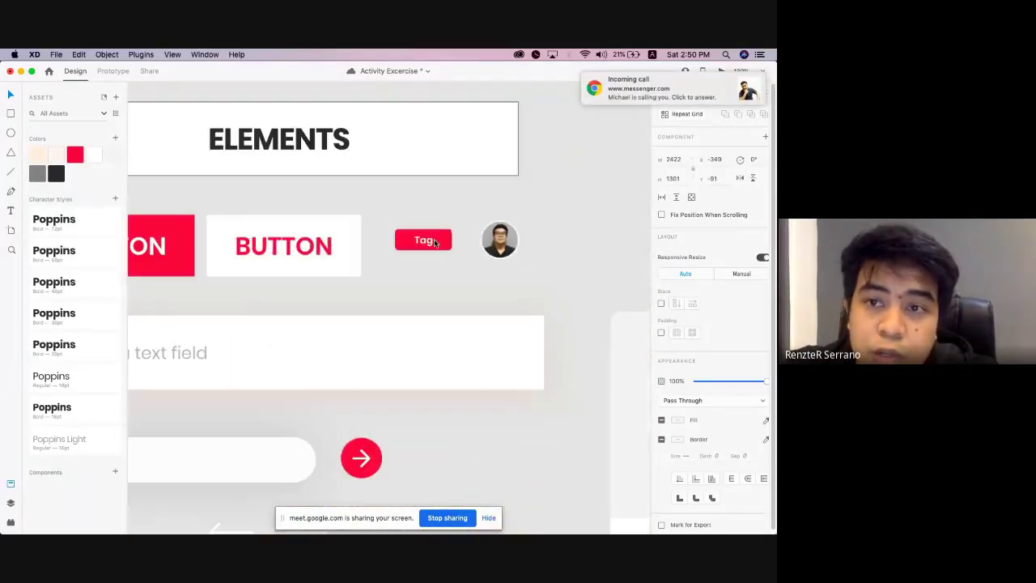
# Pick the red filled BUTTON on the Elements board instead of the red Tag.
pyautogui.click(424, 241)
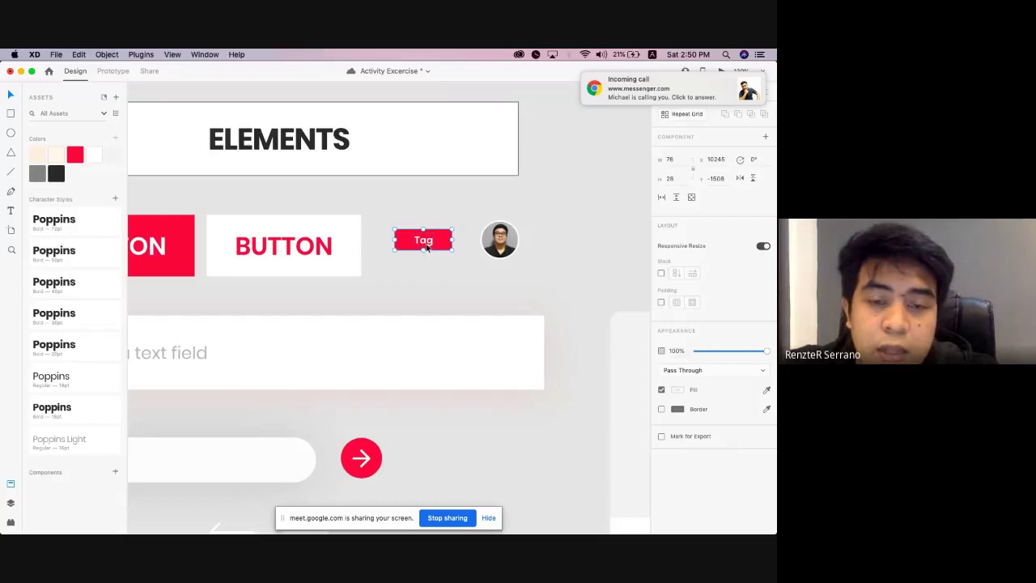
pyautogui.scroll(-3, 427, 247)
pyautogui.click(336, 254)
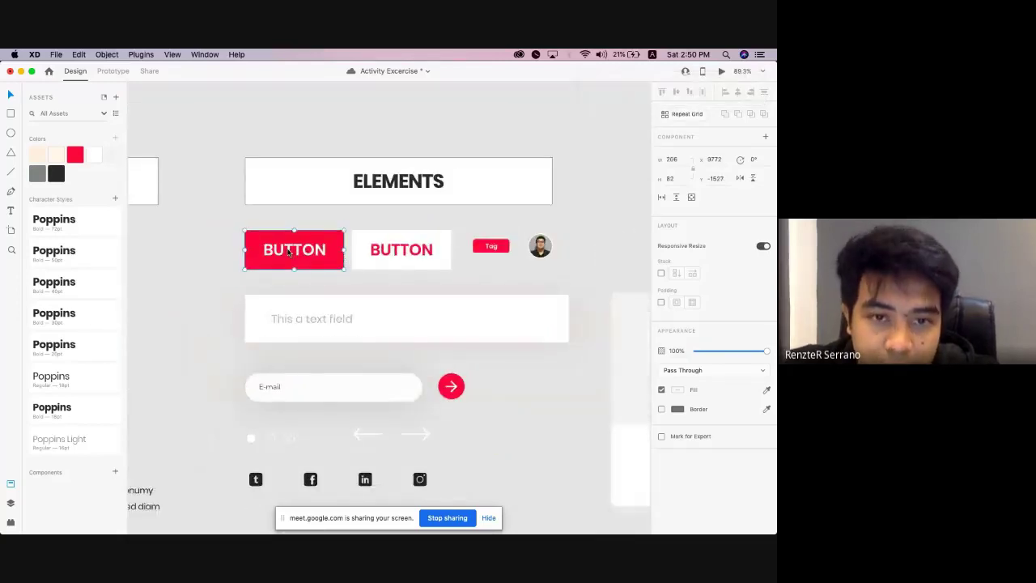
pyautogui.scroll(-5, 288, 252)
pyautogui.scroll(1, 419, 278)
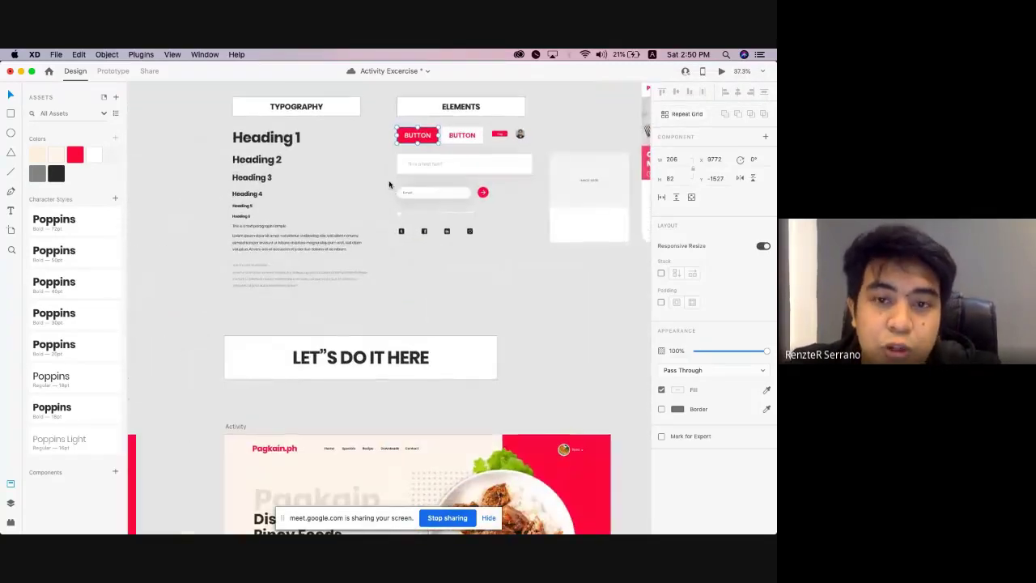
pyautogui.scroll(-5, 413, 271)
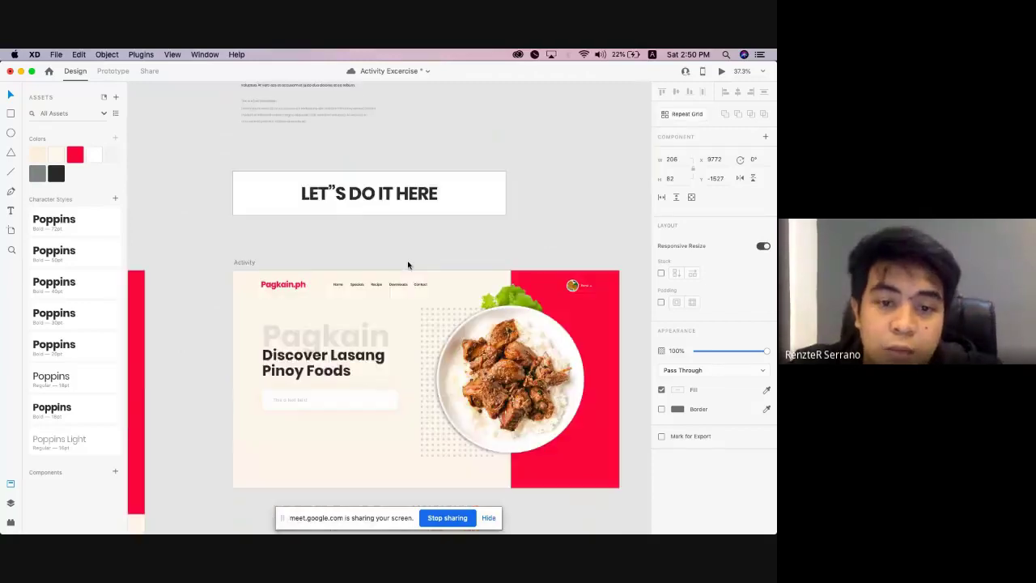
pyautogui.scroll(5, 410, 264)
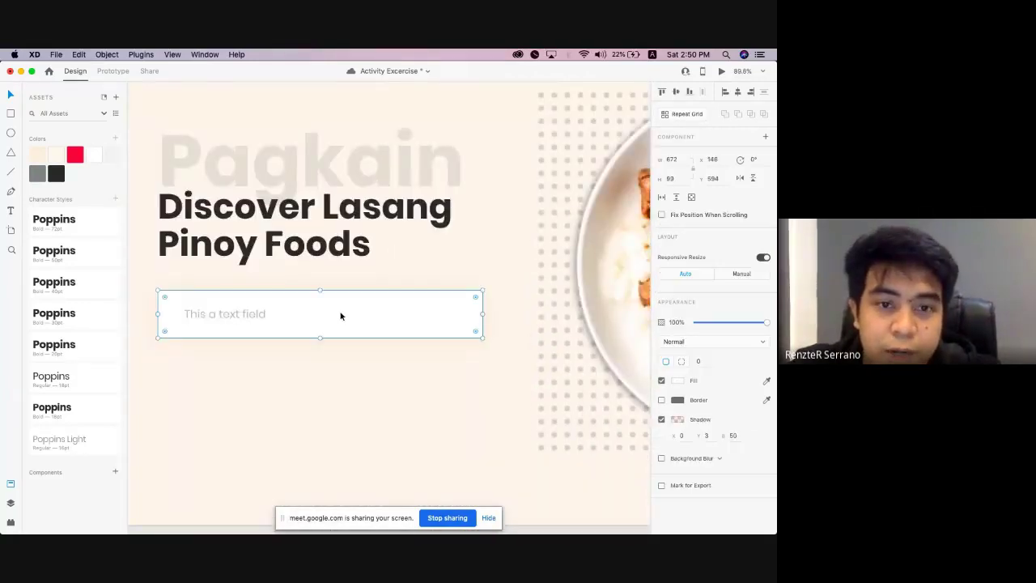
pyautogui.scroll(-3, 352, 341)
# Paste the red button and move it into the right end of the hero text field.
pyautogui.press('super+v')
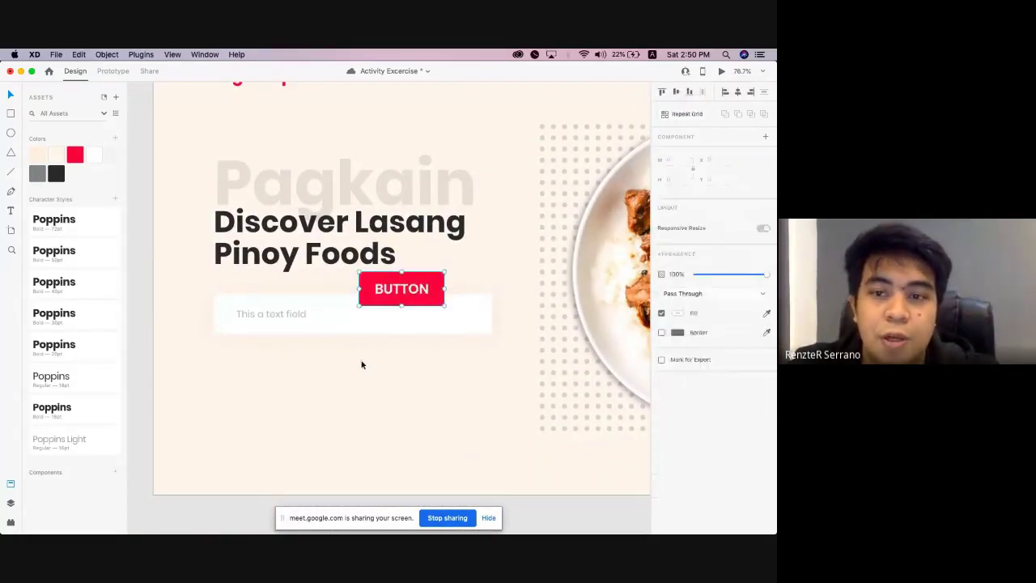
pyautogui.moveTo(402, 287); pyautogui.dragTo(430, 316)
pyautogui.hscroll(2, 443, 314)
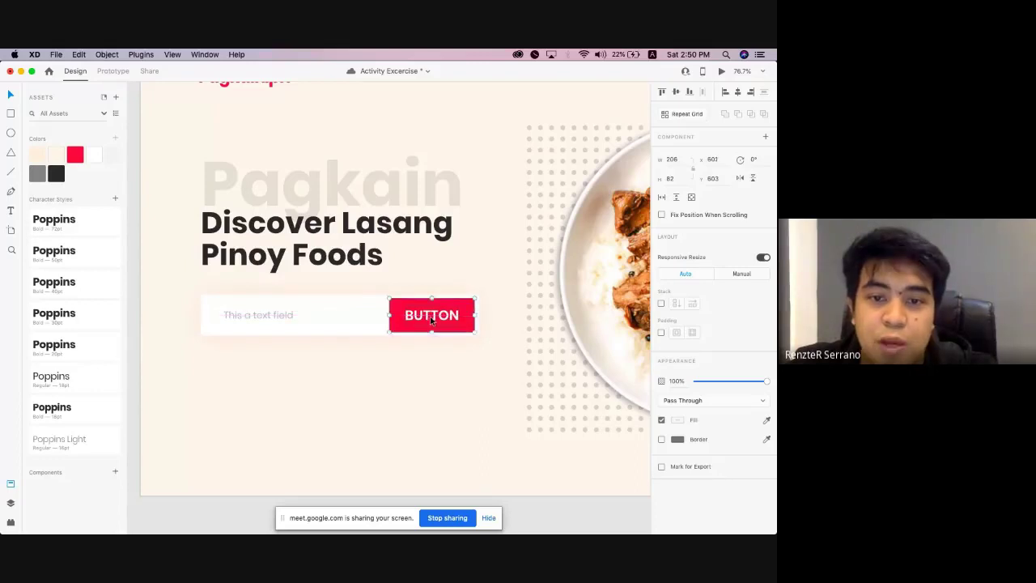
pyautogui.scroll(5, 478, 338)
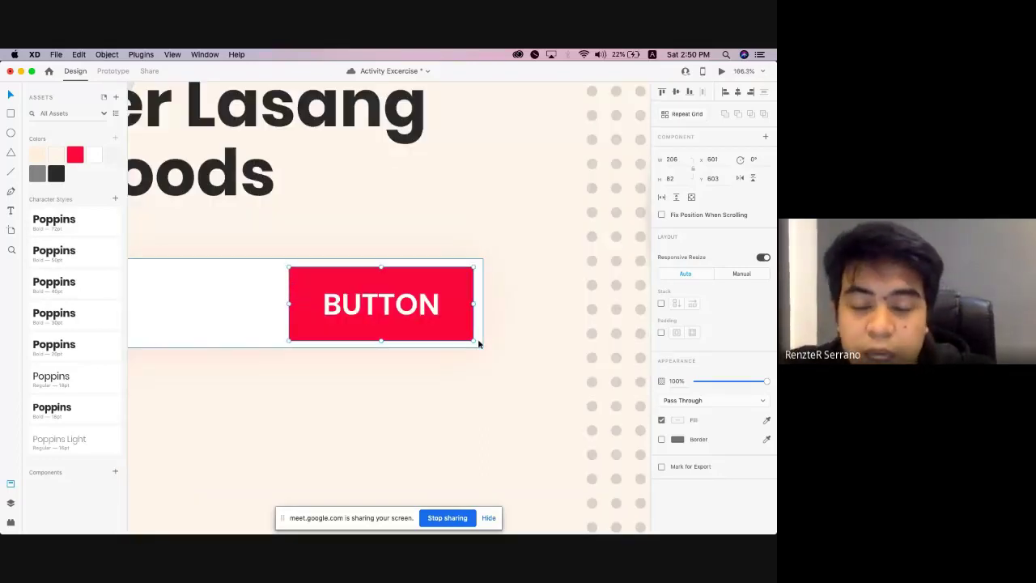
pyautogui.scroll(-5, 477, 338)
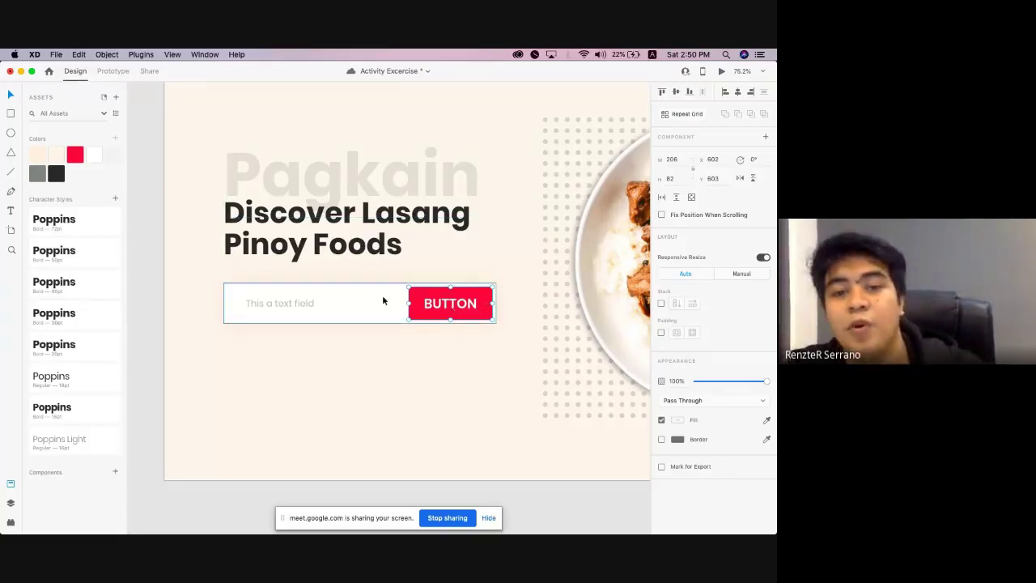
# Try selecting the button's label, briefly switching to Prototype mode and back to Design.
pyautogui.doubleClick(450, 305)
pyautogui.click(112, 70)
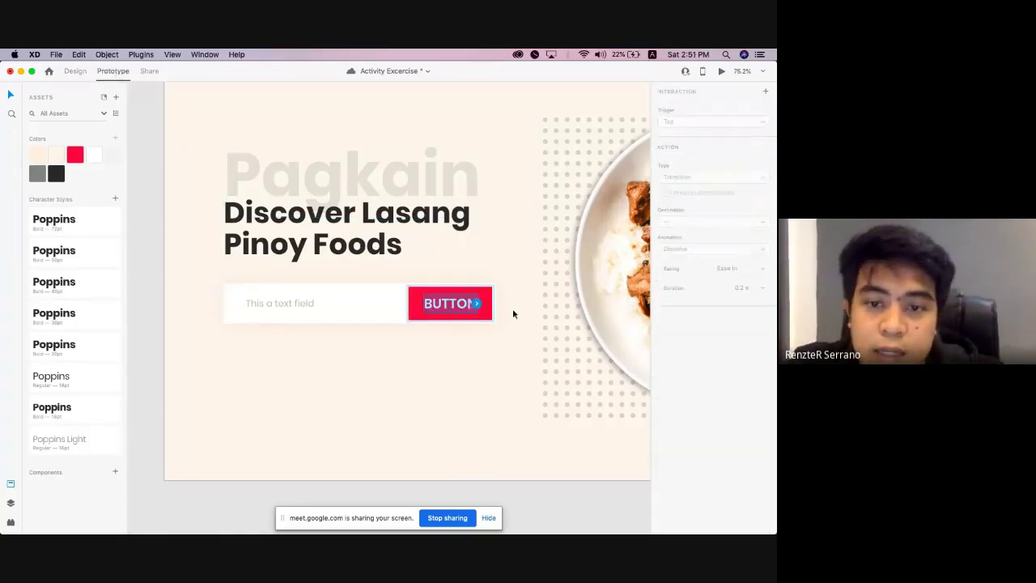
pyautogui.click(486, 304)
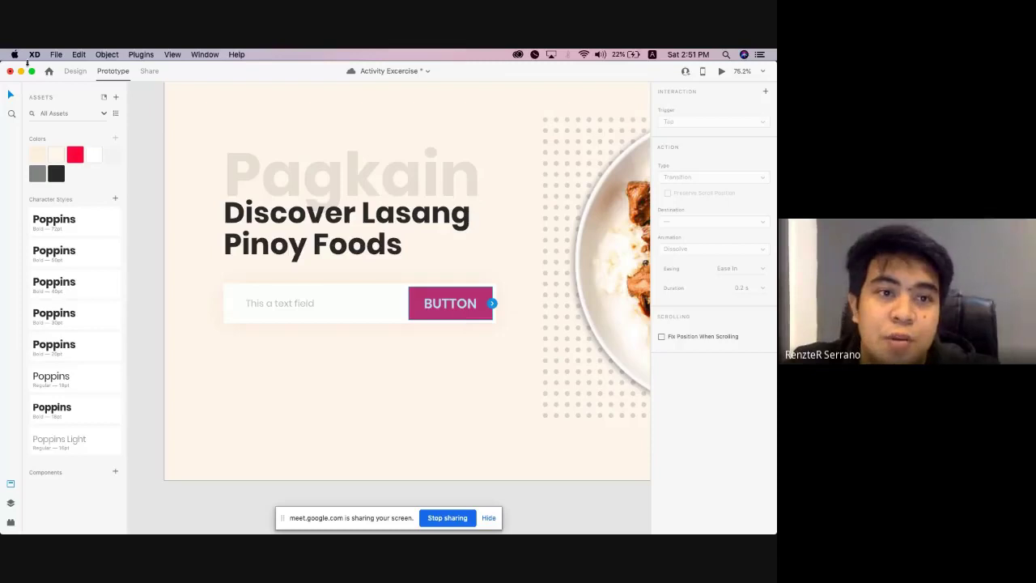
pyautogui.press('super+1')
pyautogui.scroll(3, 450, 266)
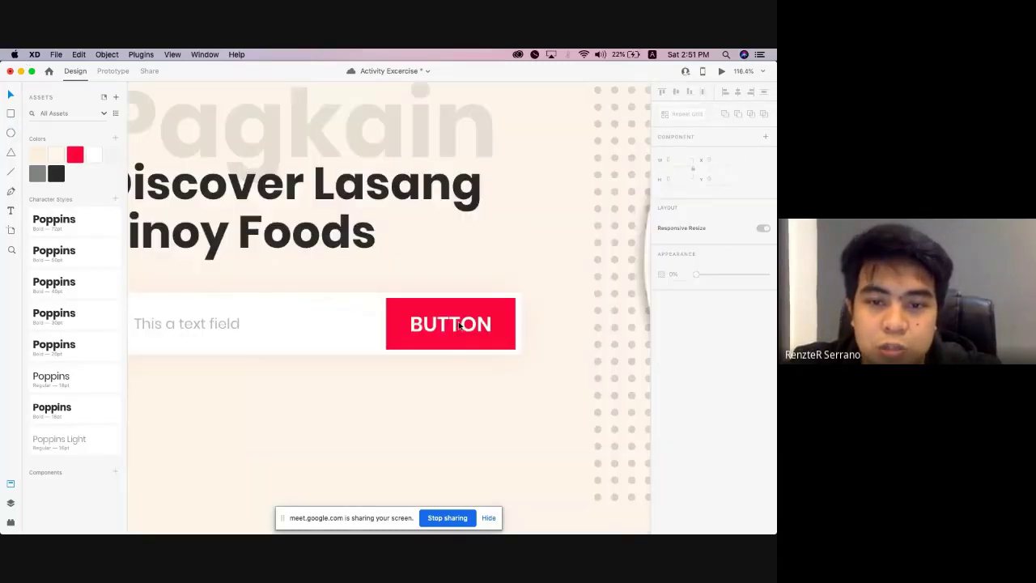
pyautogui.doubleClick(458, 322)
pyautogui.doubleClick(458, 323)
pyautogui.press('Escape')
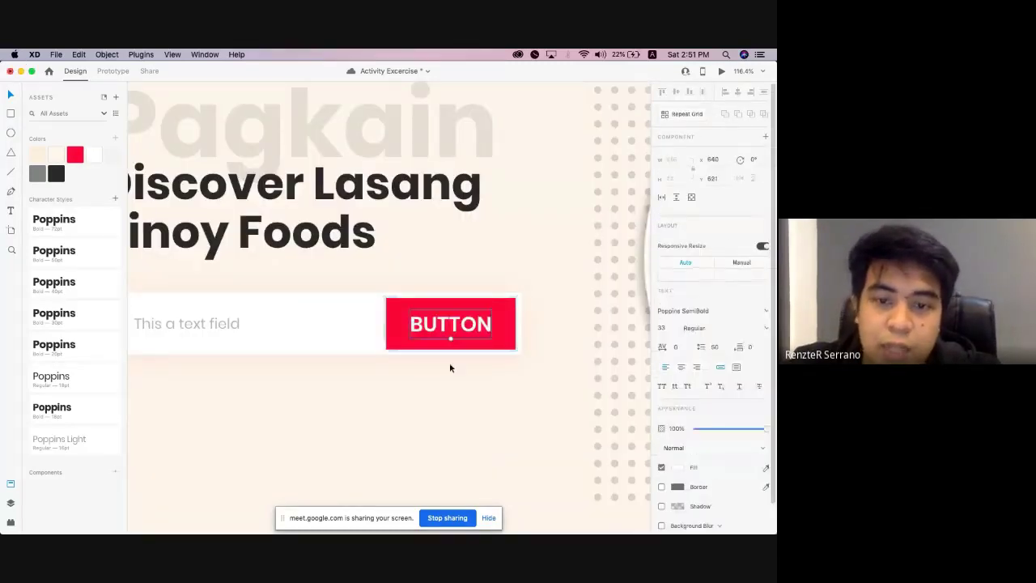
pyautogui.scroll(-3, 450, 361)
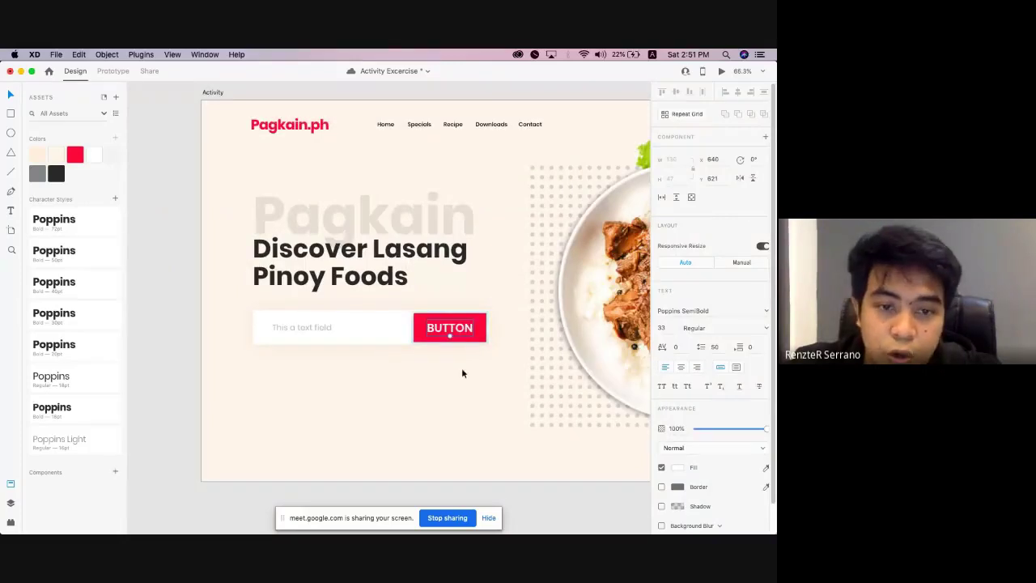
pyautogui.scroll(-5, 462, 373)
pyautogui.hscroll(5, 478, 364)
pyautogui.scroll(5, 537, 359)
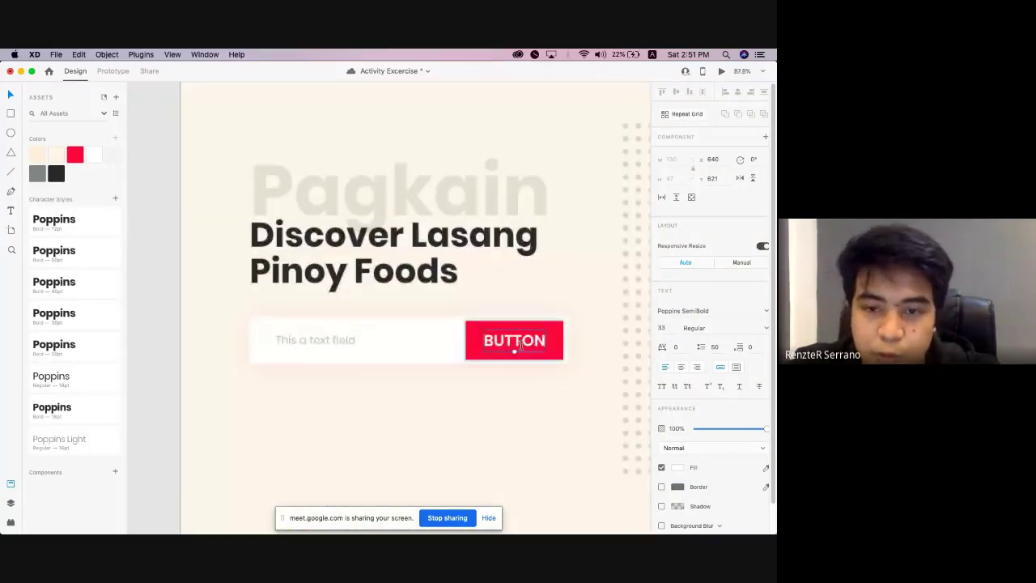
# Replace the button's BUTTON label with SEARCH.
pyautogui.doubleClick(519, 344)
pyautogui.write('SER')
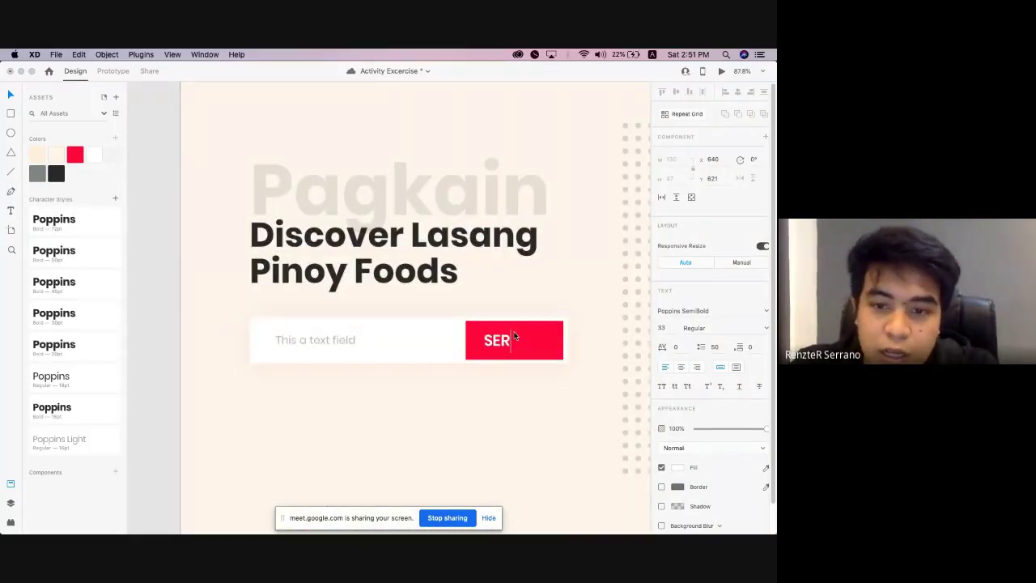
pyautogui.write('RCH')
pyautogui.press('Escape')
pyautogui.scroll(3, 529, 370)
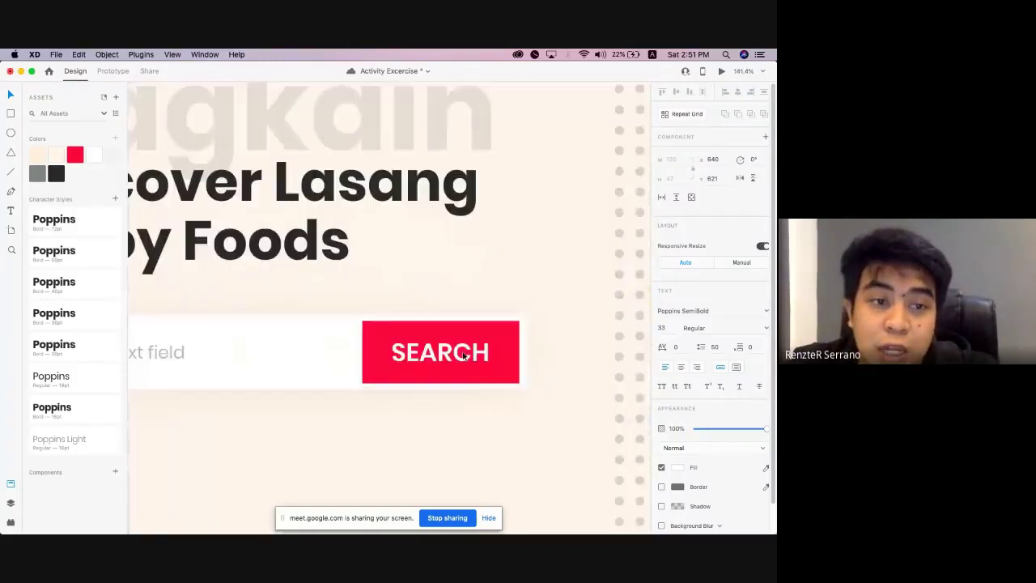
pyautogui.doubleClick(463, 356)
pyautogui.press('Escape')
# Select the red BUTTON on the Elements board and the text inside it.
pyautogui.scroll(-5, 525, 366)
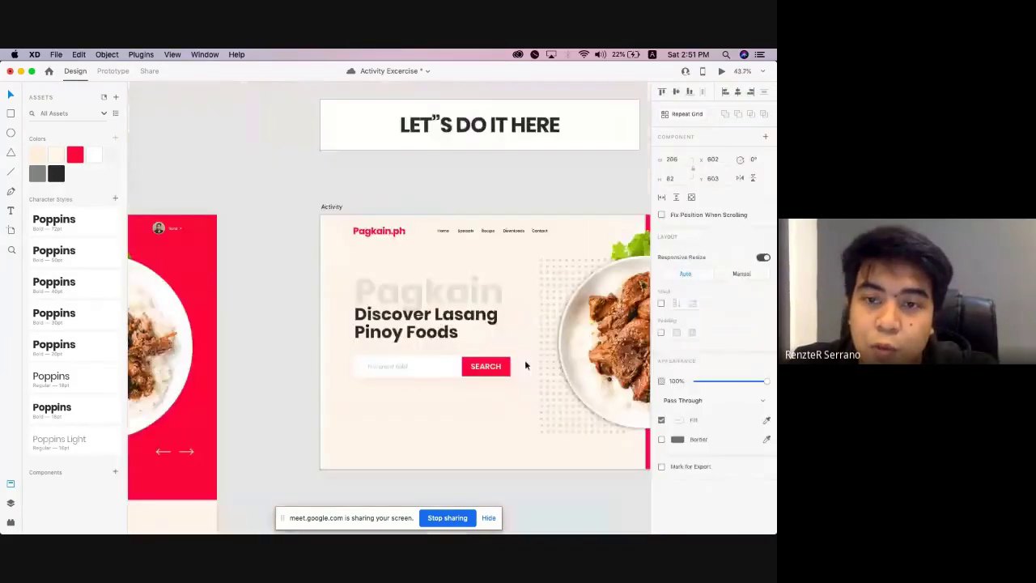
pyautogui.hscroll(-10, 524, 366)
pyautogui.scroll(5, 355, 292)
pyautogui.click(356, 294)
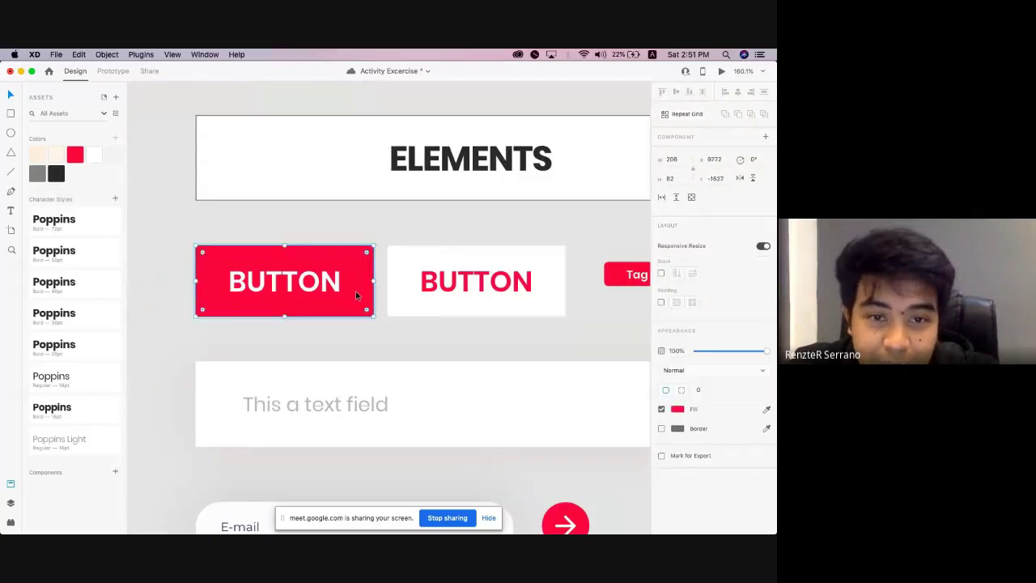
pyautogui.doubleClick(355, 293)
pyautogui.scroll(-4, 330, 301)
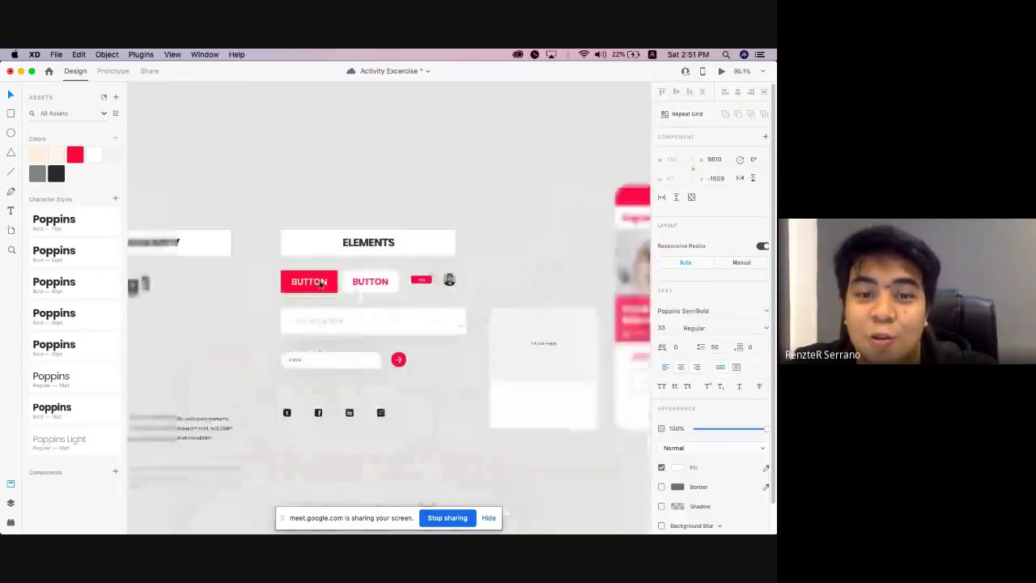
# Change the hero button's SEARCH label to GO.
pyautogui.hscroll(10, 396, 381)
pyautogui.scroll(4, 415, 291)
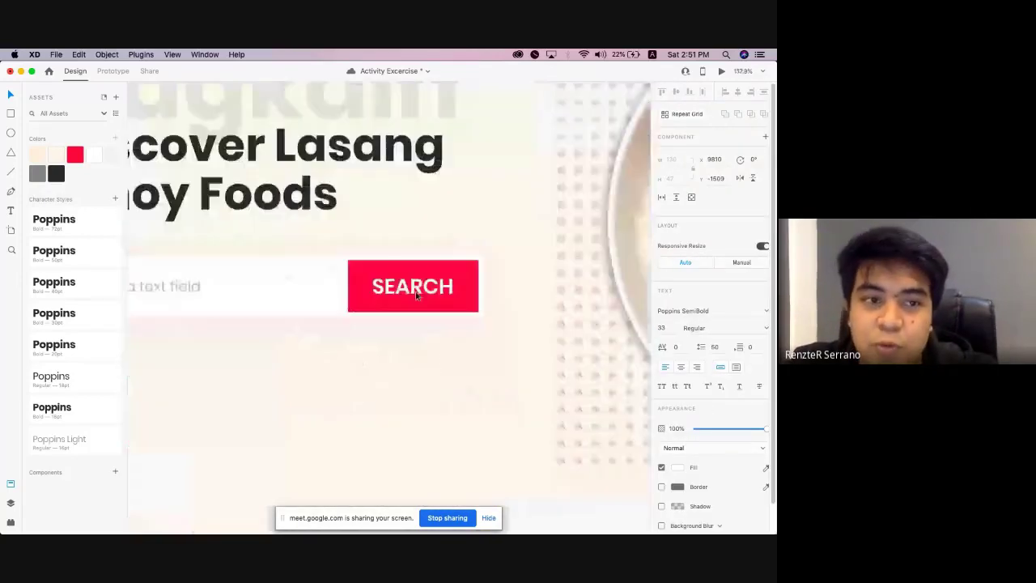
pyautogui.scroll(2, 416, 292)
pyautogui.click(378, 342)
pyautogui.doubleClick(378, 343)
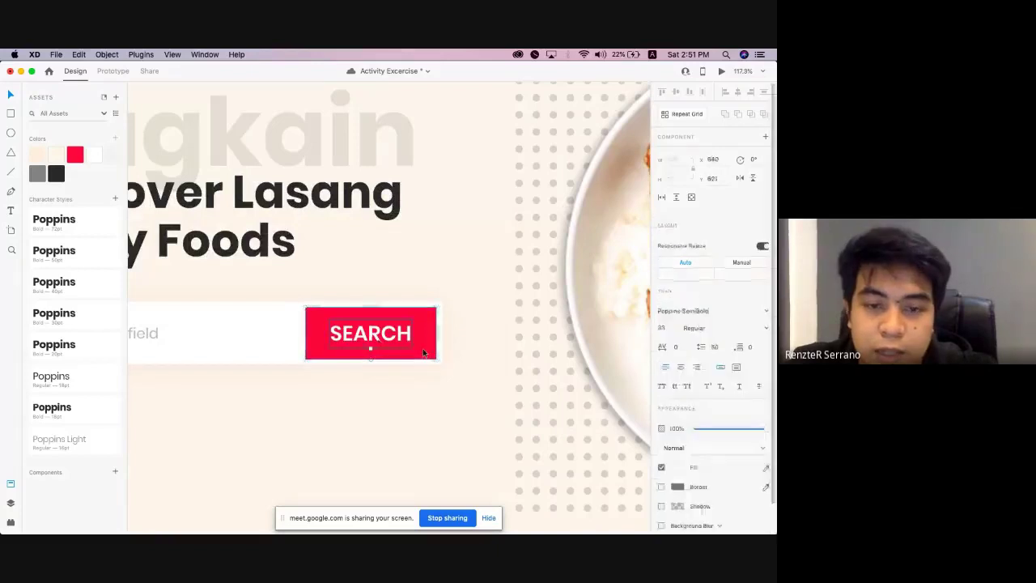
pyautogui.doubleClick(374, 340)
pyautogui.write('GO')
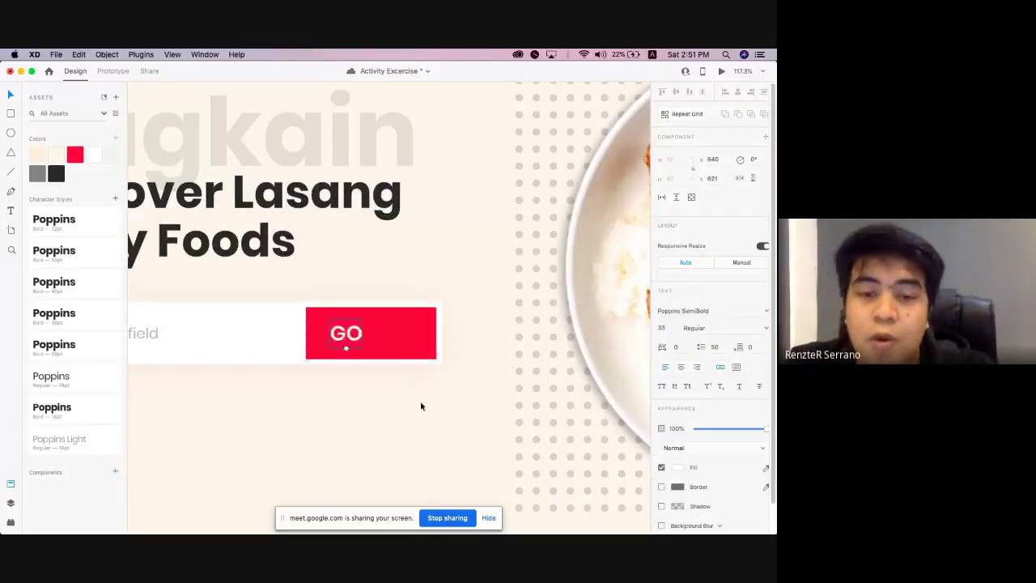
pyautogui.click(362, 341)
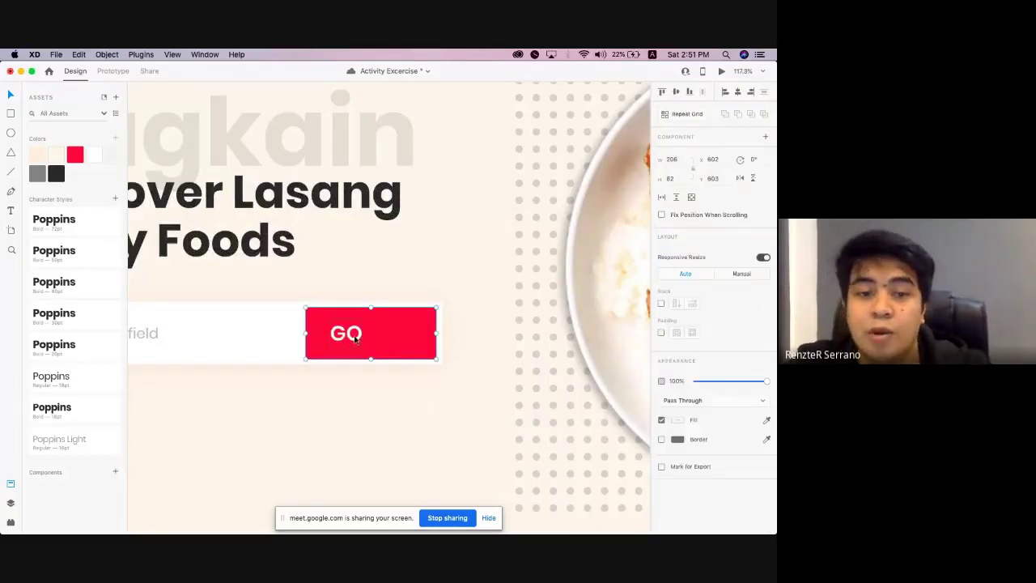
pyautogui.click(419, 424)
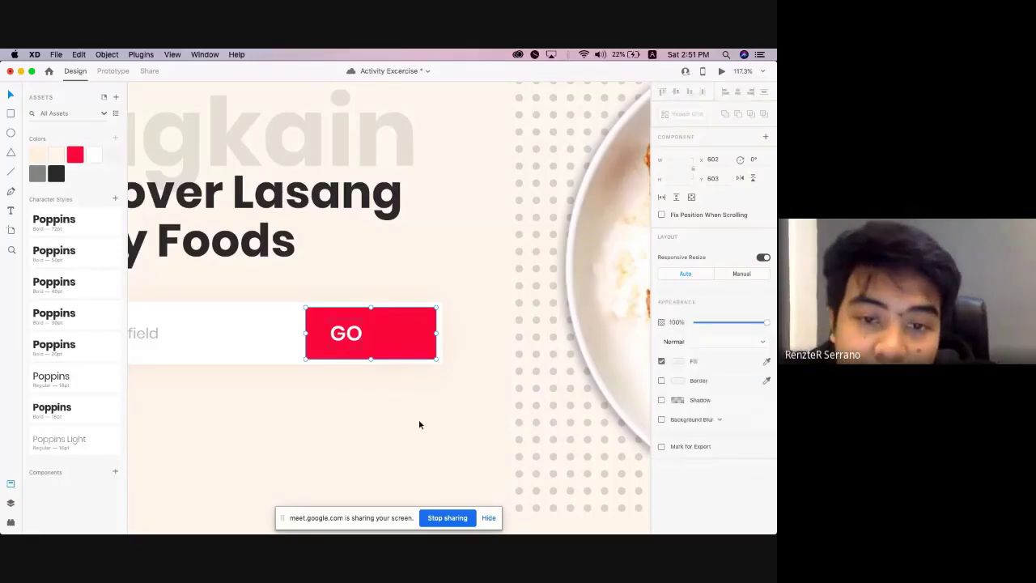
# Select the GO text and red rectangle together and align them centre horizontally.
pyautogui.click(353, 340)
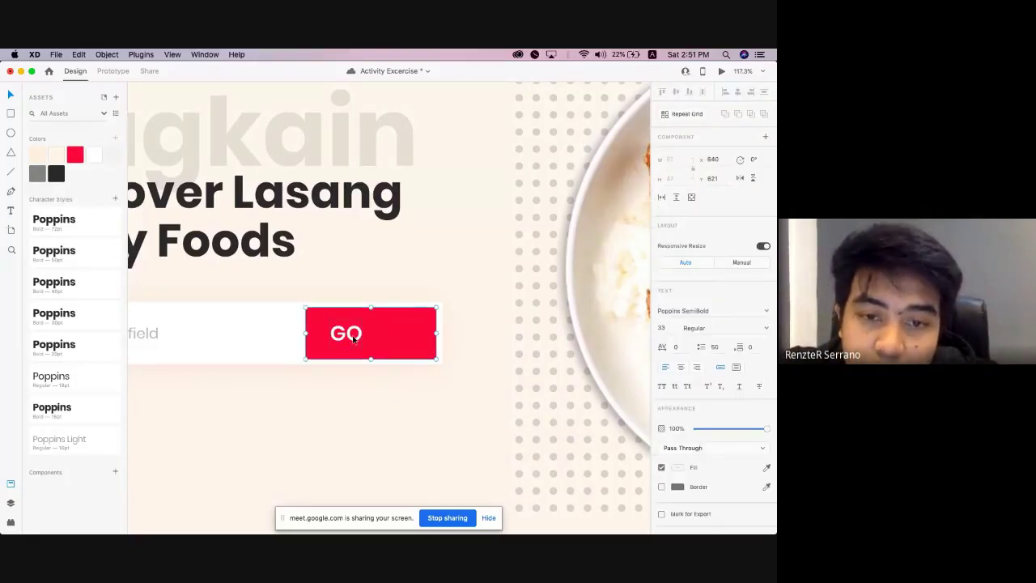
pyautogui.doubleClick(353, 339)
pyautogui.press('super+y')
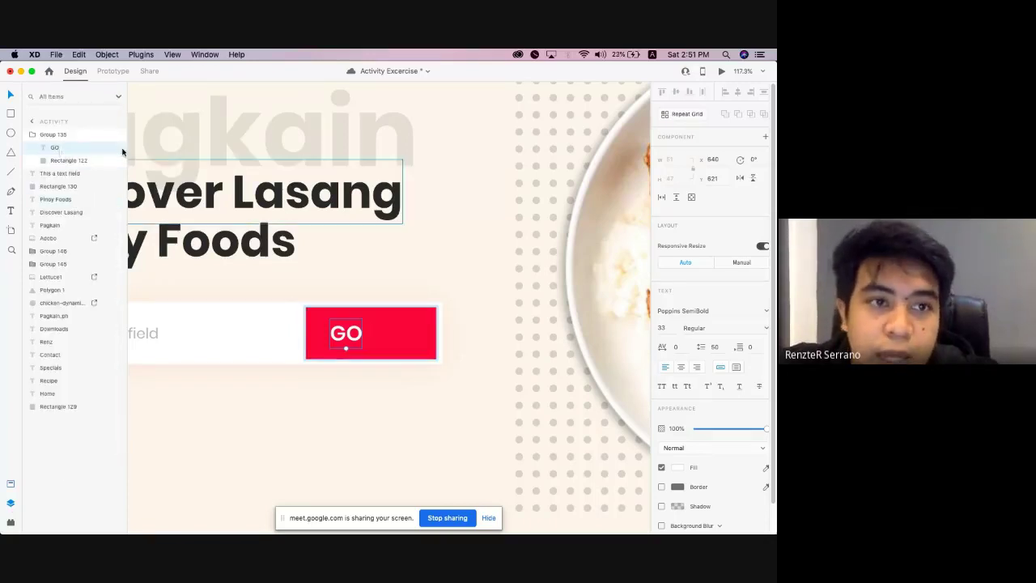
pyautogui.click(396, 336)
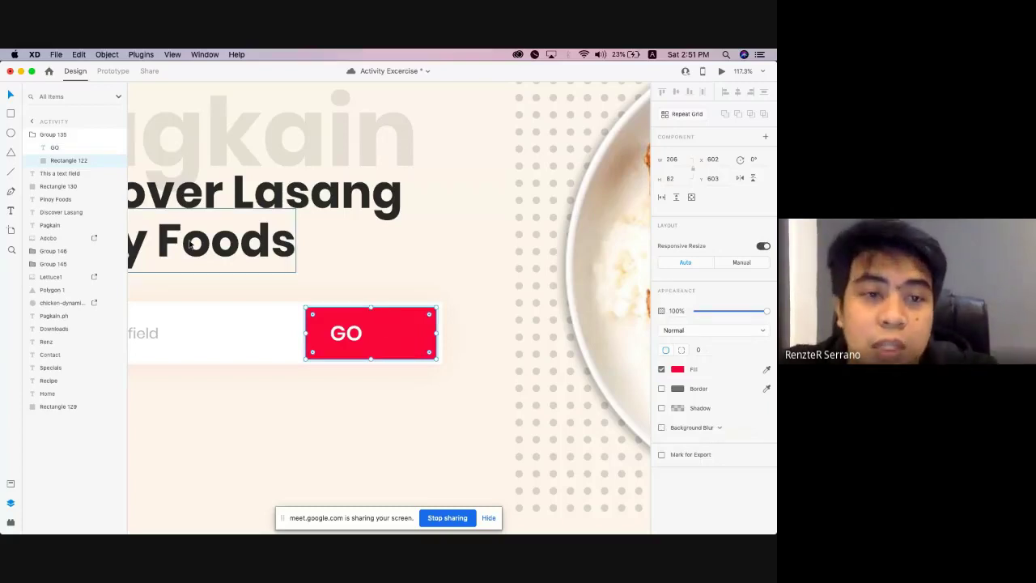
pyautogui.click(309, 386)
pyautogui.click(344, 332)
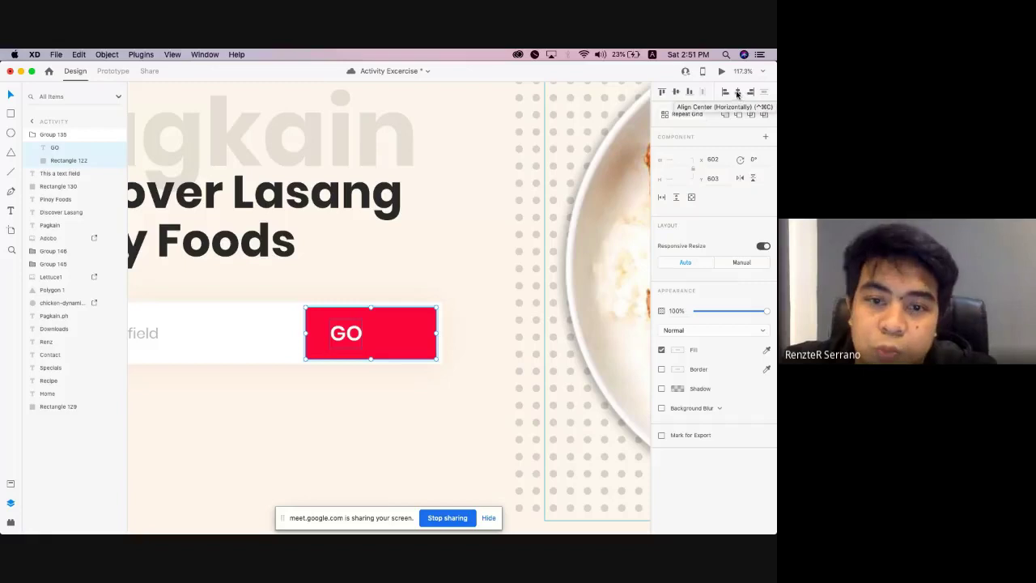
pyautogui.click(737, 94)
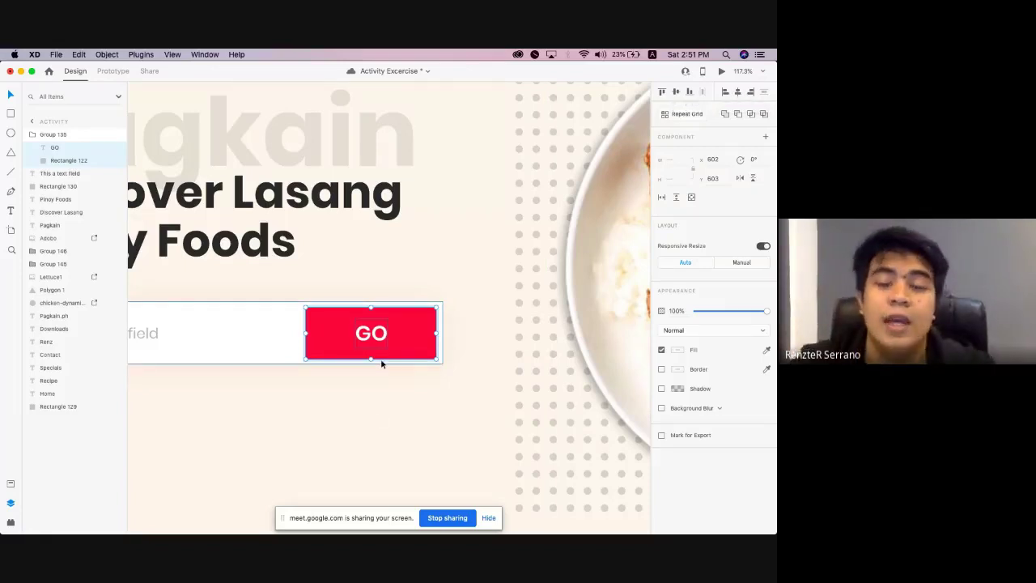
pyautogui.scroll(-5, 462, 378)
pyautogui.hscroll(-5, 432, 375)
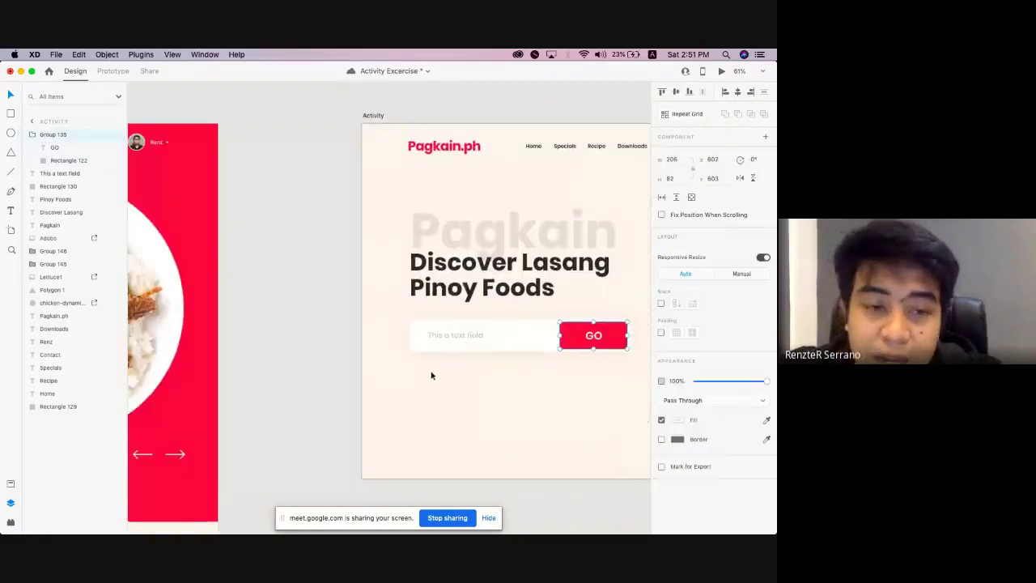
pyautogui.hscroll(-5, 432, 375)
pyautogui.scroll(-5, 427, 366)
pyautogui.hscroll(-3, 428, 366)
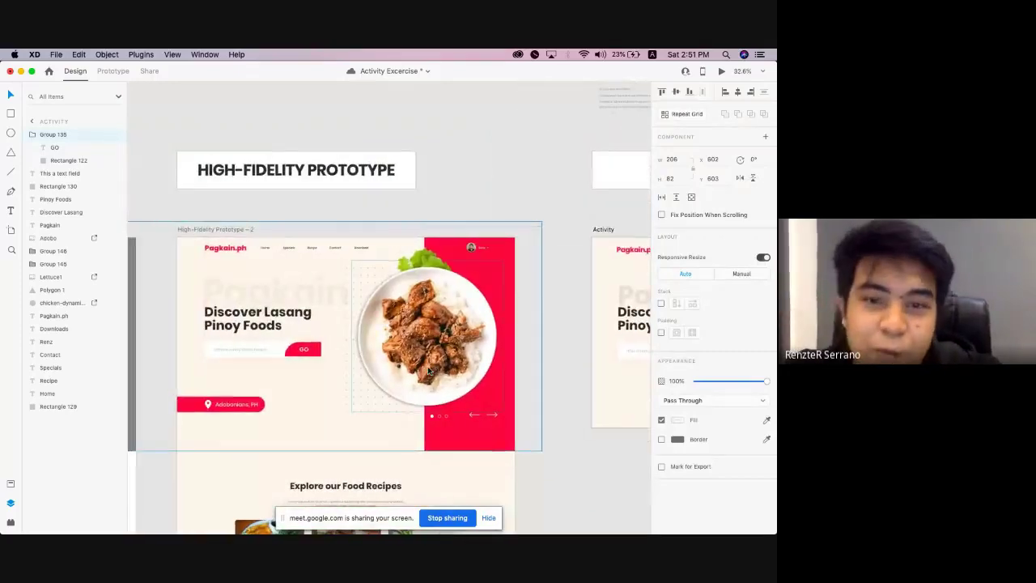
pyautogui.click(429, 371)
pyautogui.scroll(10, 389, 369)
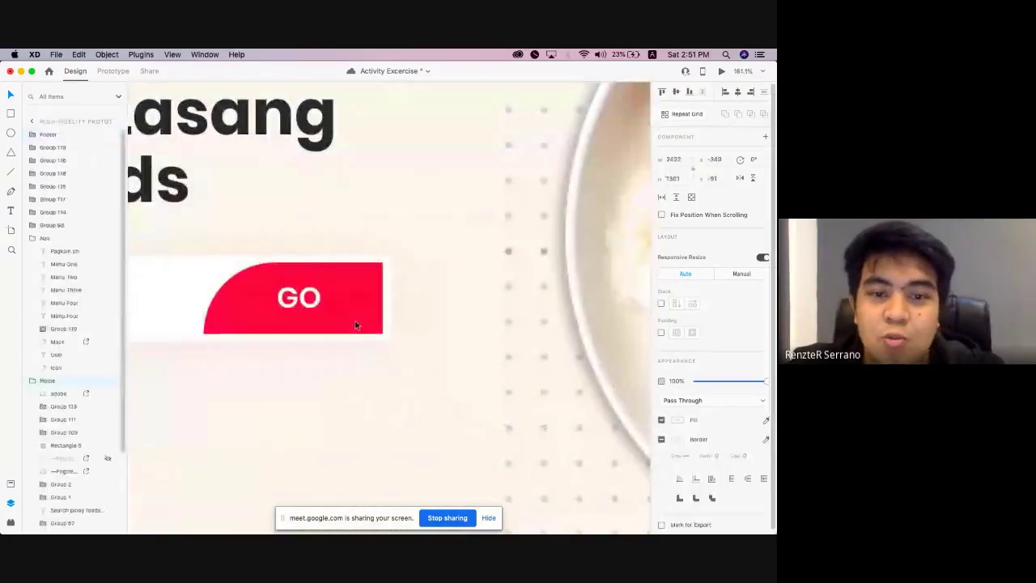
pyautogui.click(241, 285)
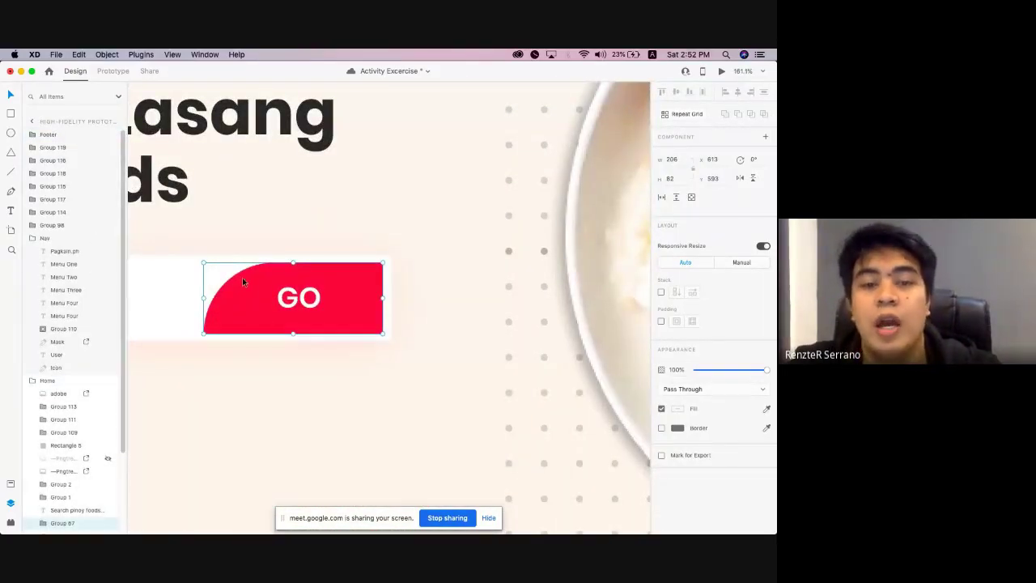
pyautogui.doubleClick(242, 278)
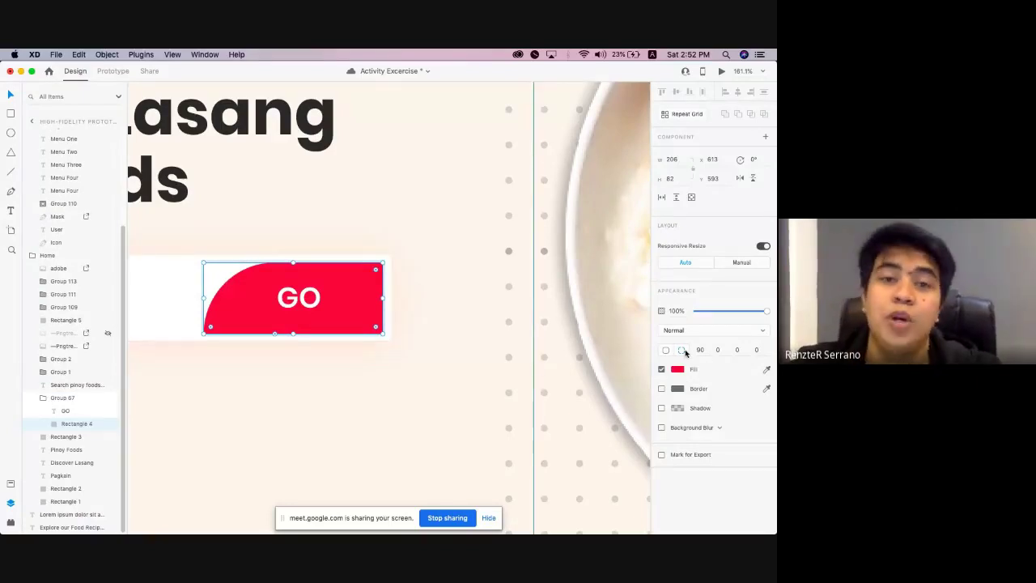
pyautogui.scroll(-3, 279, 310)
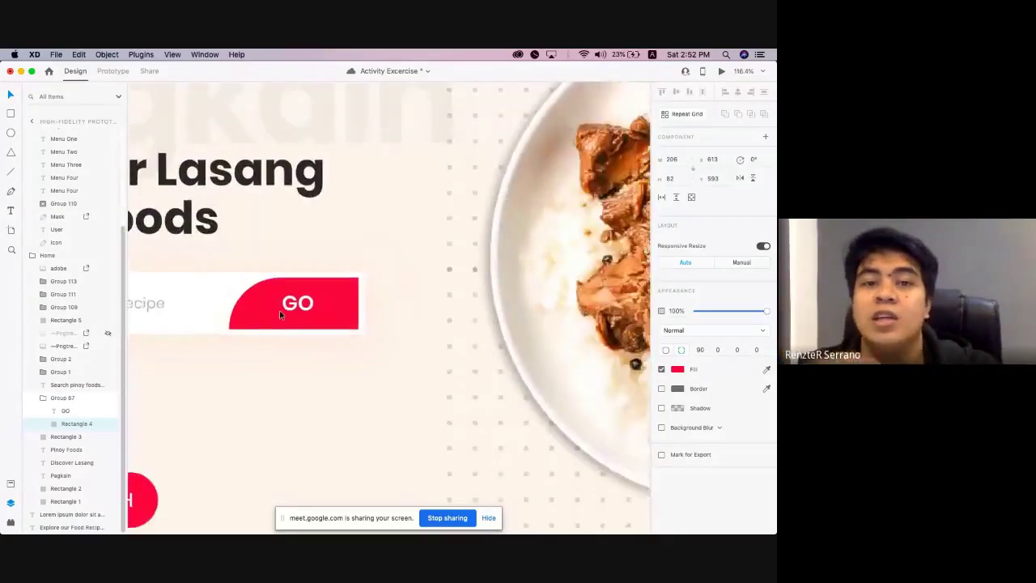
pyautogui.scroll(-5, 280, 311)
pyautogui.scroll(-3, 288, 308)
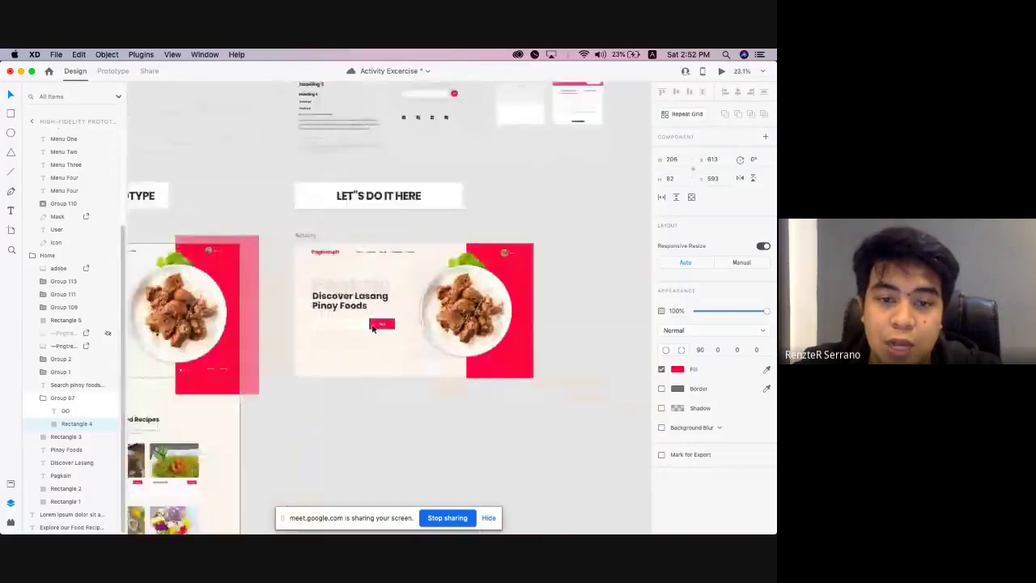
pyautogui.scroll(10, 386, 316)
pyautogui.click(372, 313)
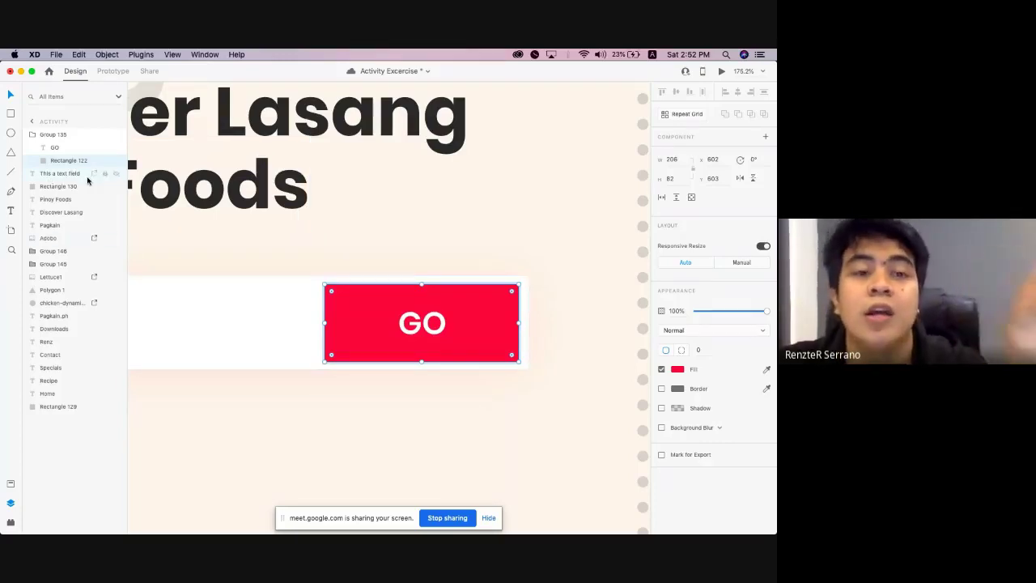
# Enable different corner radii and give the top-left corner a large radius (8050), others 0.
pyautogui.click(682, 352)
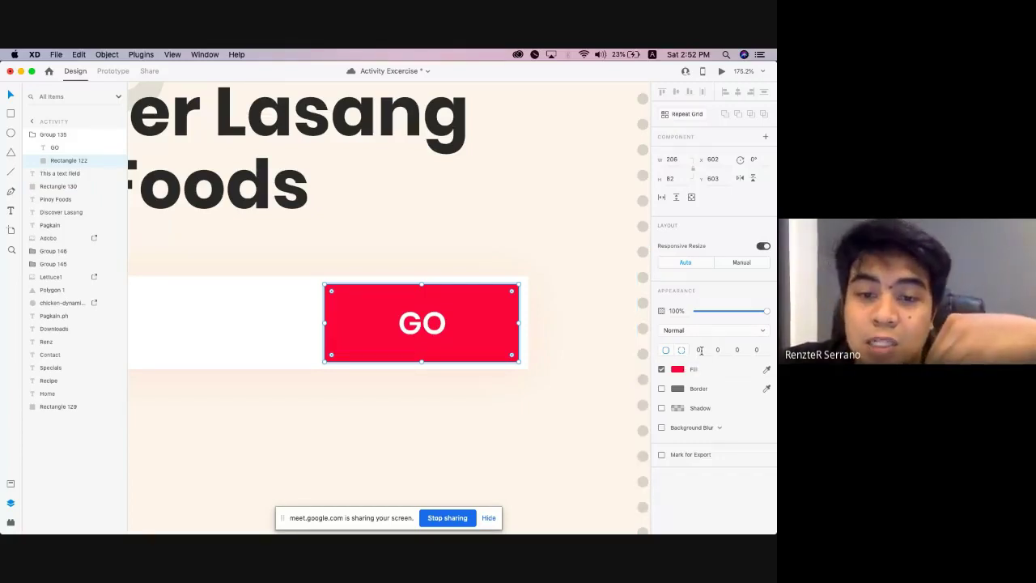
pyautogui.click(701, 349)
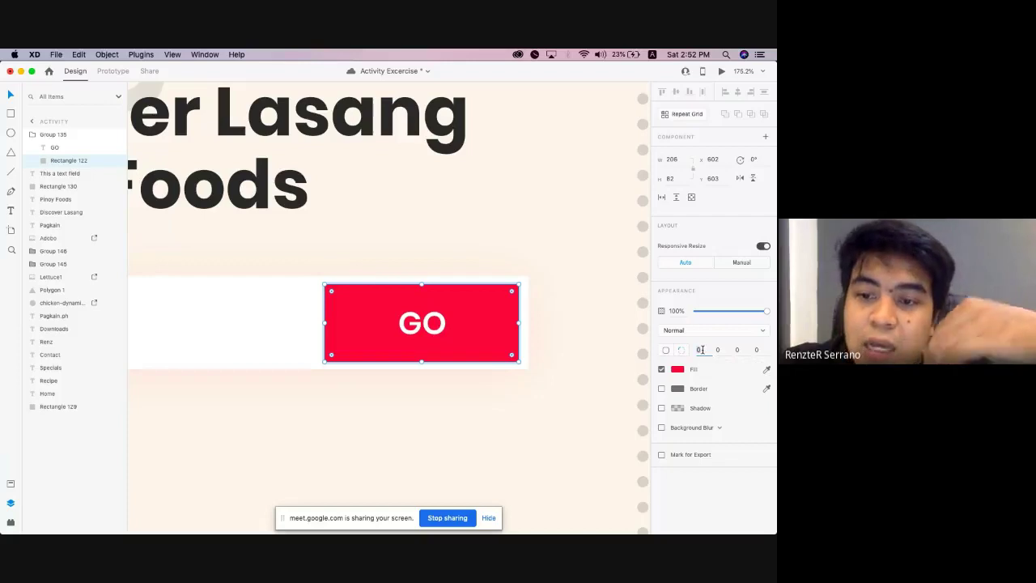
pyautogui.write('10')
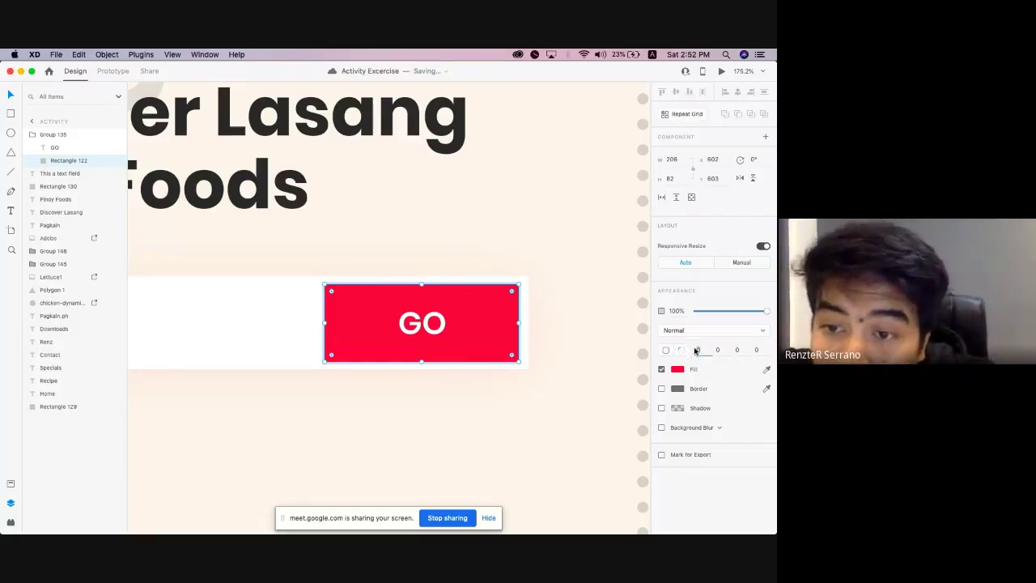
pyautogui.click(737, 350)
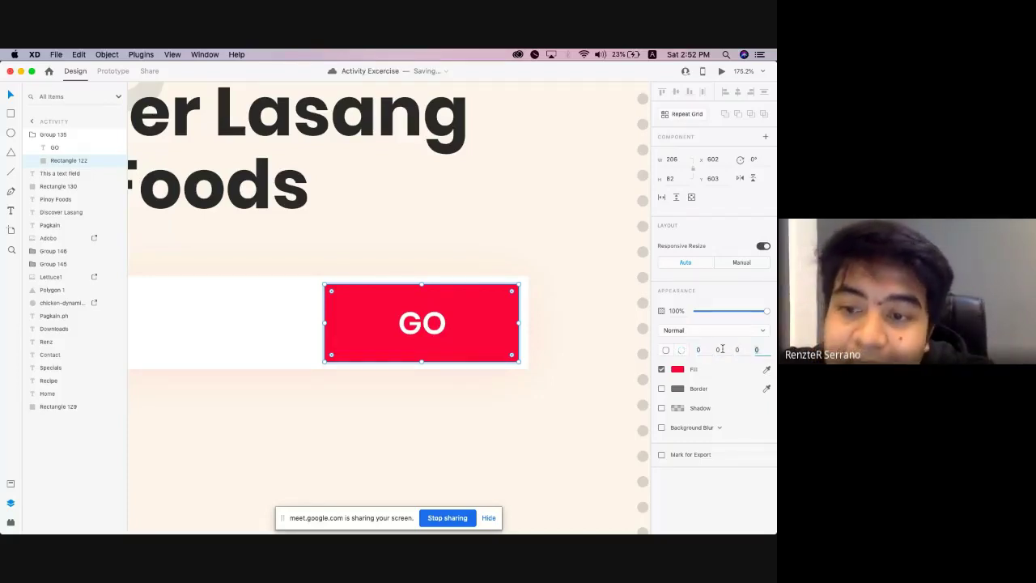
pyautogui.click(693, 351)
pyautogui.press('Tab')
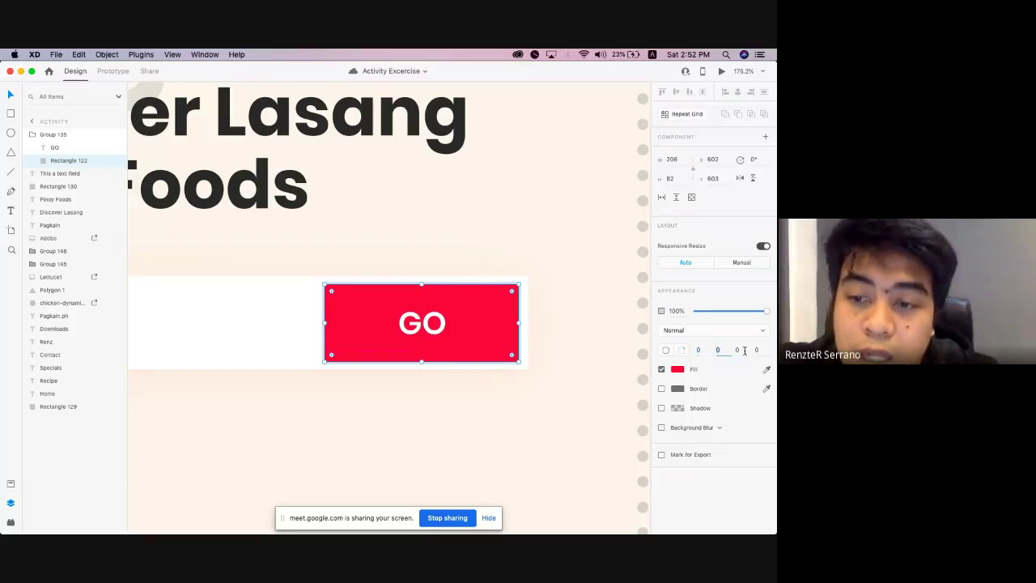
pyautogui.click(758, 349)
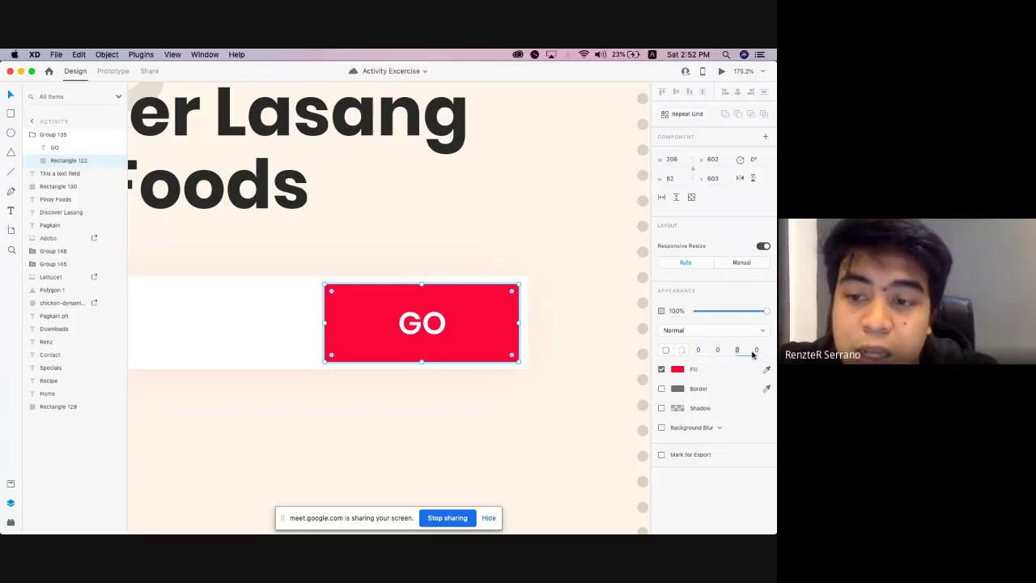
pyautogui.click(707, 351)
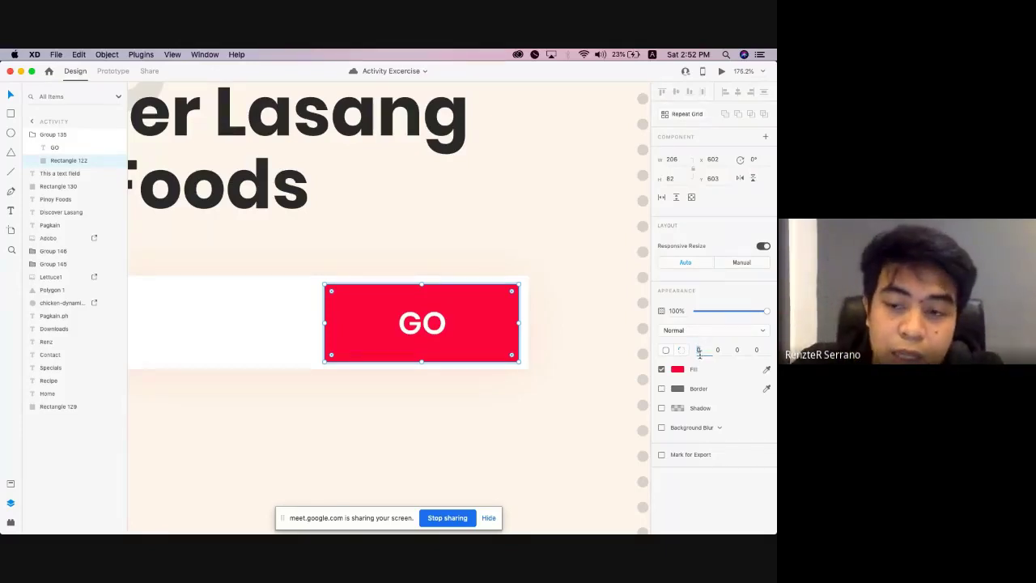
pyautogui.write('80')
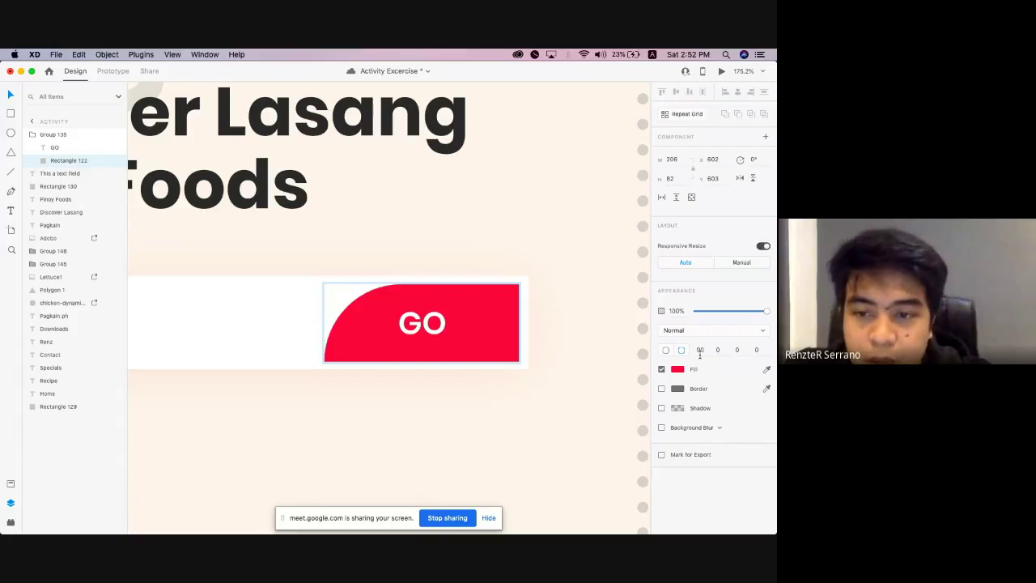
pyautogui.write('50')
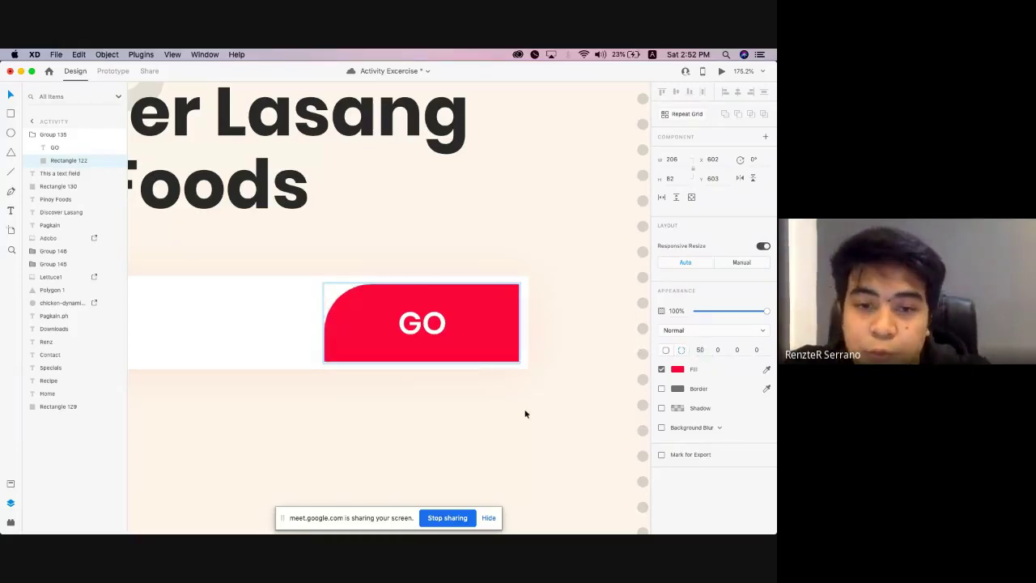
# Survey the reference design and select its red location pill.
pyautogui.scroll(-3, 493, 350)
pyautogui.scroll(-3, 493, 350)
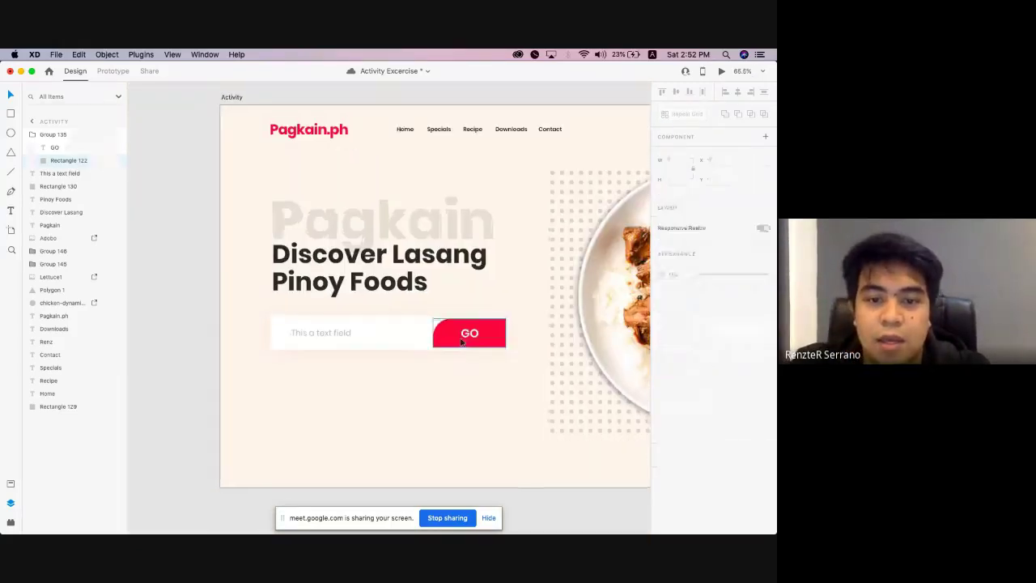
pyautogui.scroll(3, 375, 340)
pyautogui.scroll(-5, 373, 343)
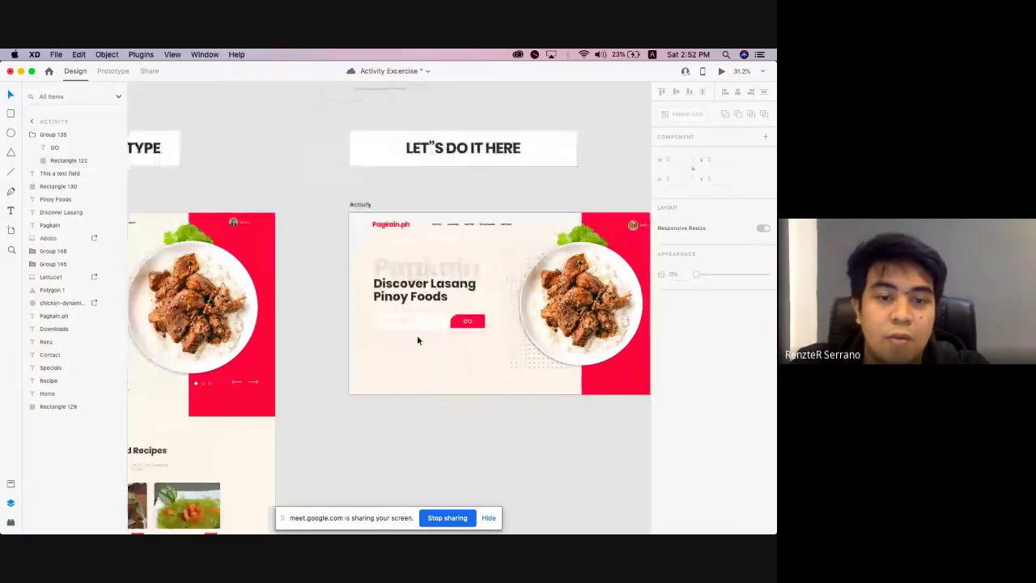
pyautogui.hscroll(-5, 417, 340)
pyautogui.scroll(2, 289, 296)
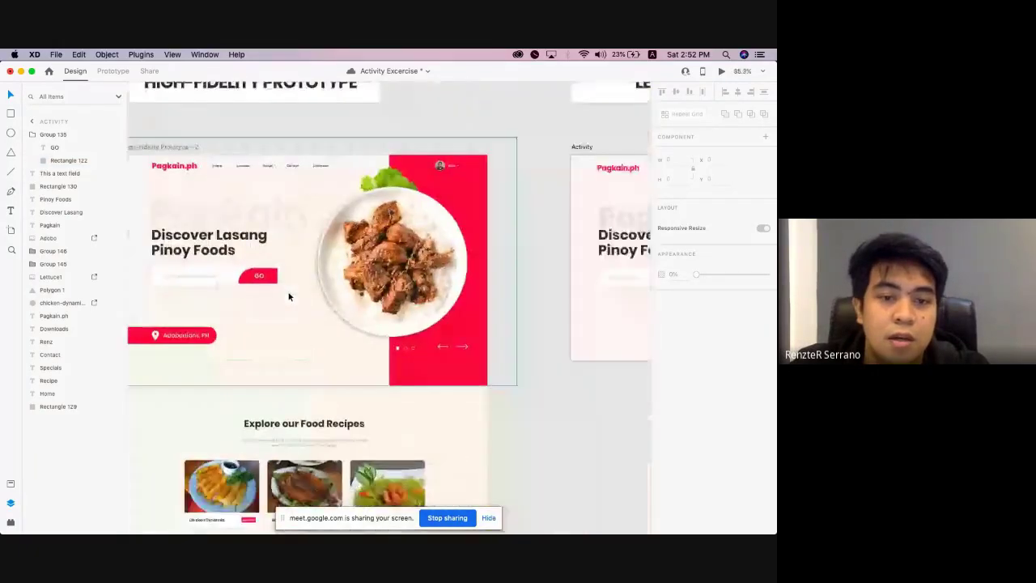
pyautogui.scroll(-4, 264, 289)
pyautogui.scroll(6, 405, 304)
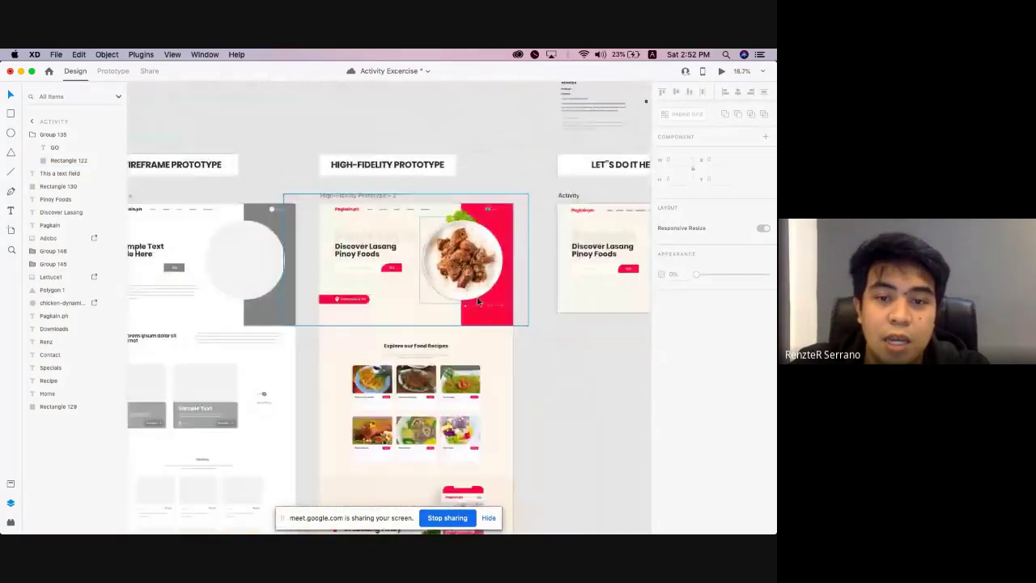
pyautogui.scroll(-4, 406, 304)
pyautogui.scroll(6, 338, 325)
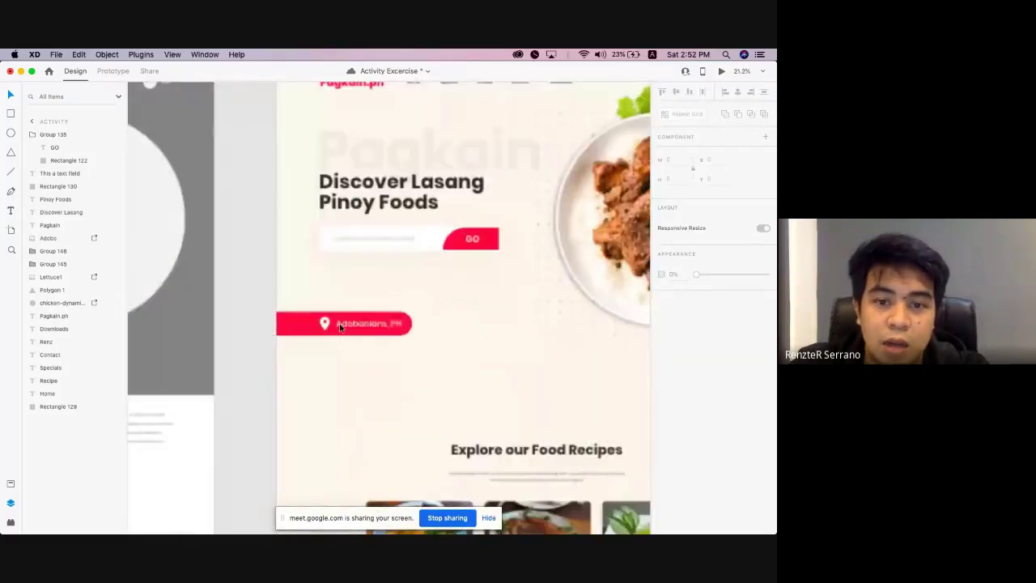
pyautogui.click(338, 325)
# Inspect the reference 'Adobonians, PH' pill's text and its red bar shape.
pyautogui.scroll(-3, 342, 320)
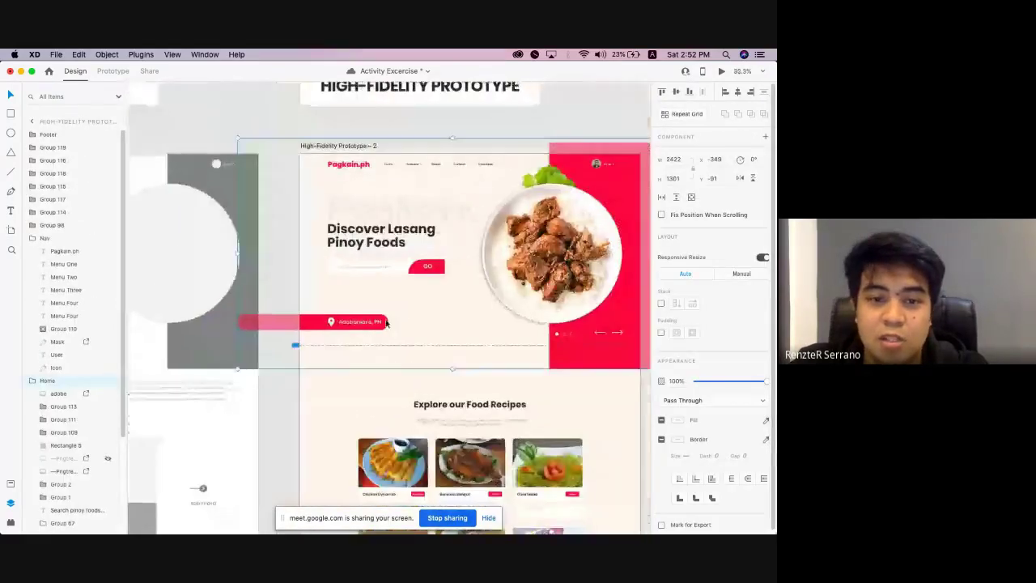
pyautogui.scroll(5, 343, 318)
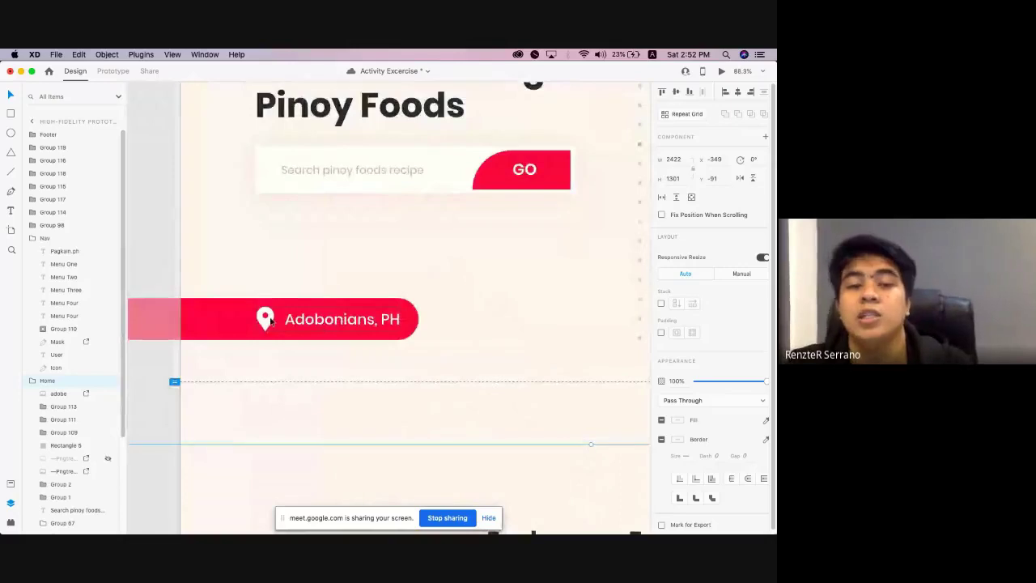
pyautogui.scroll(-4, 266, 317)
pyautogui.scroll(-3, 272, 318)
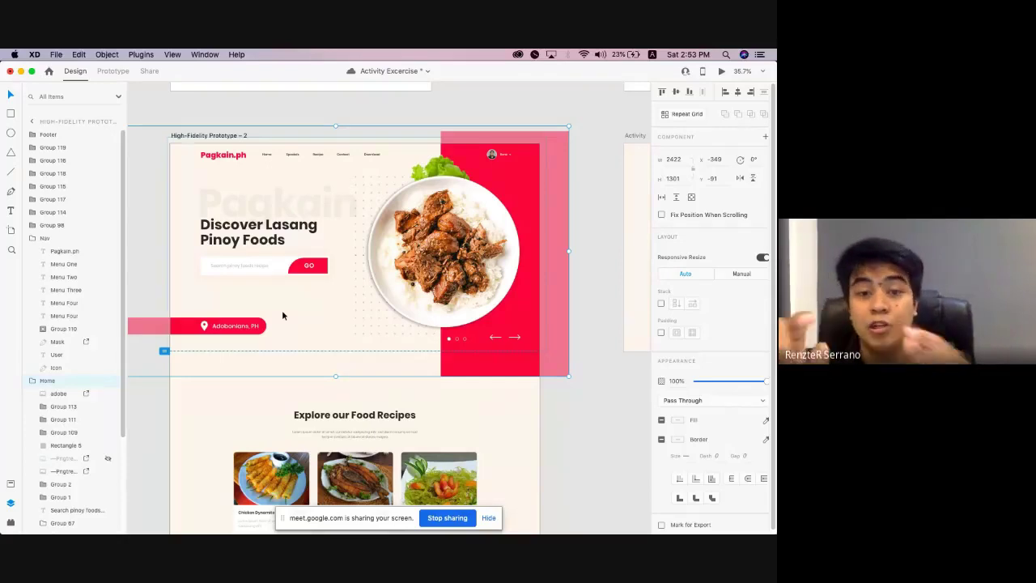
pyautogui.hscroll(10, 283, 315)
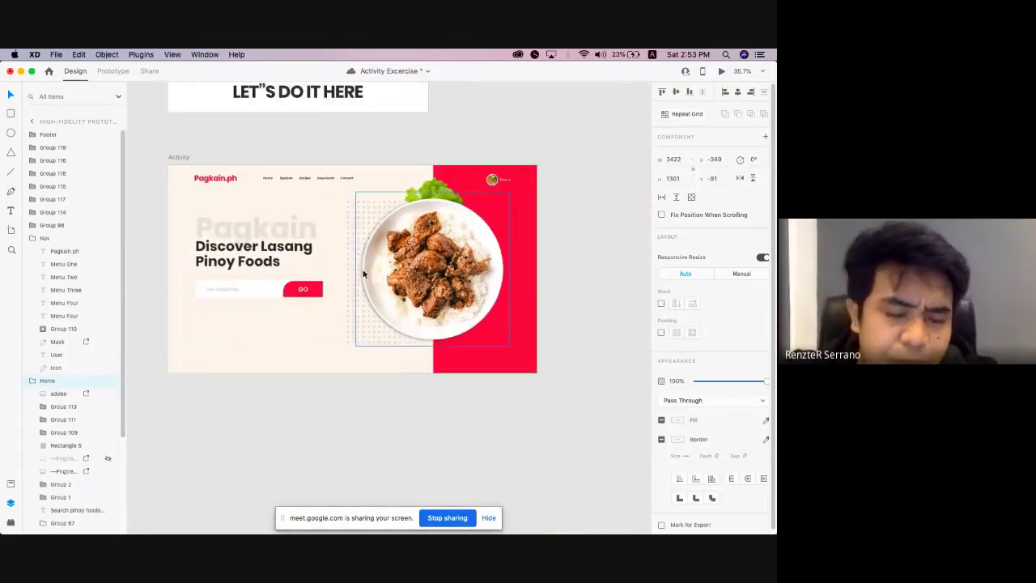
pyautogui.scroll(1, 363, 274)
pyautogui.scroll(3, 363, 271)
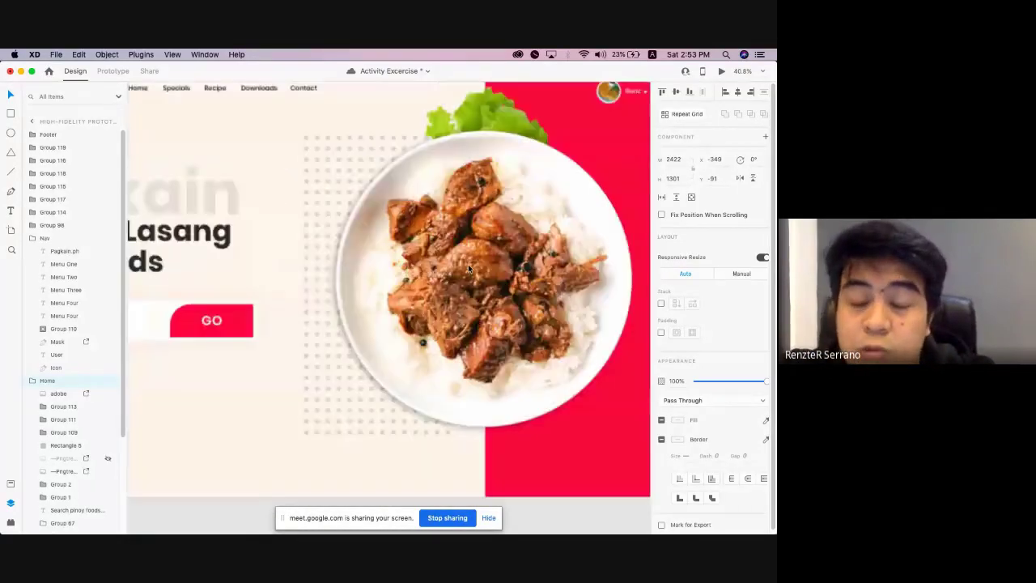
pyautogui.scroll(-2, 468, 268)
pyautogui.scroll(-4, 462, 269)
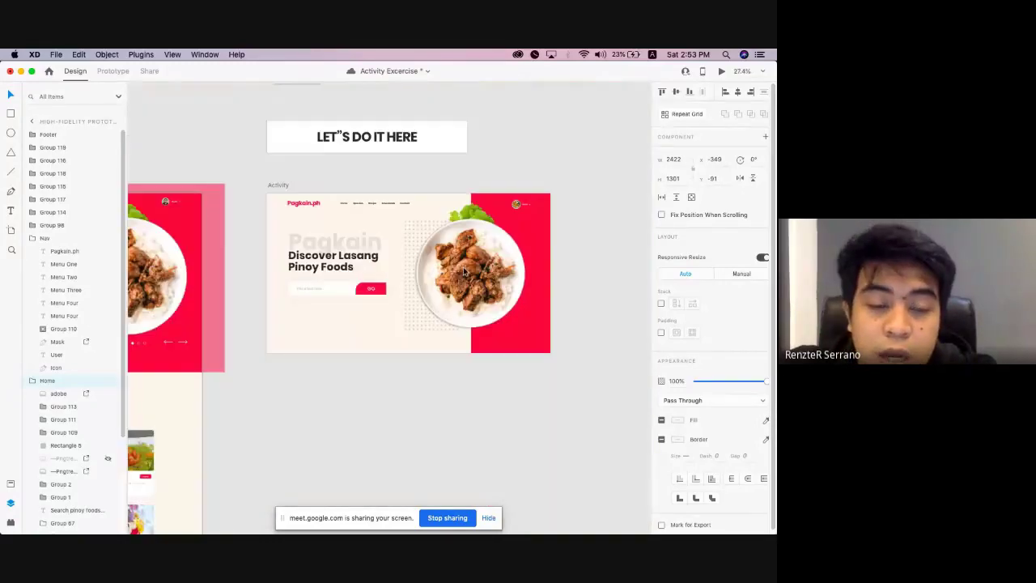
pyautogui.scroll(5, 324, 312)
pyautogui.click(344, 310)
pyautogui.scroll(5, 343, 310)
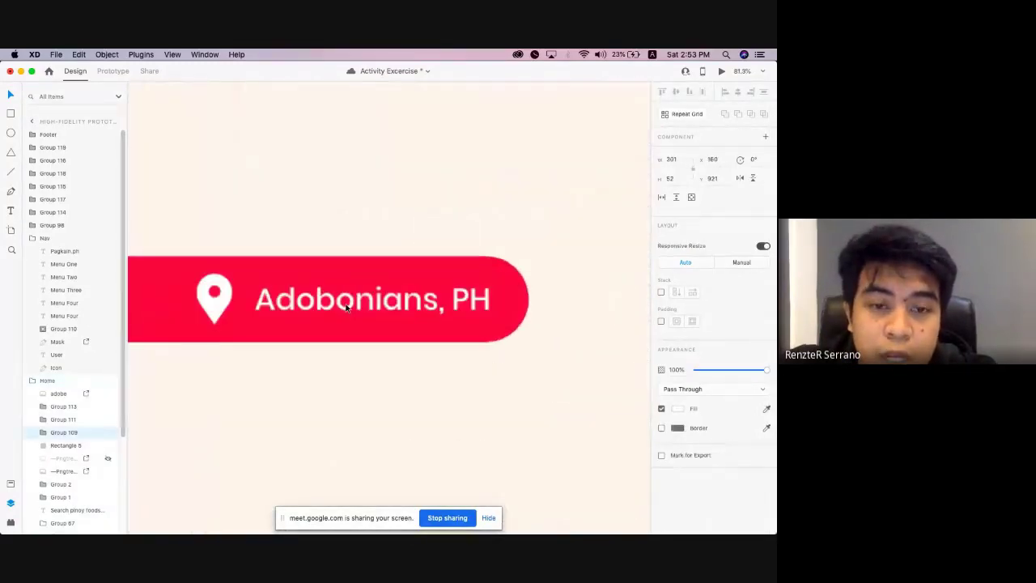
pyautogui.doubleClick(373, 319)
pyautogui.doubleClick(364, 319)
pyautogui.press('Escape')
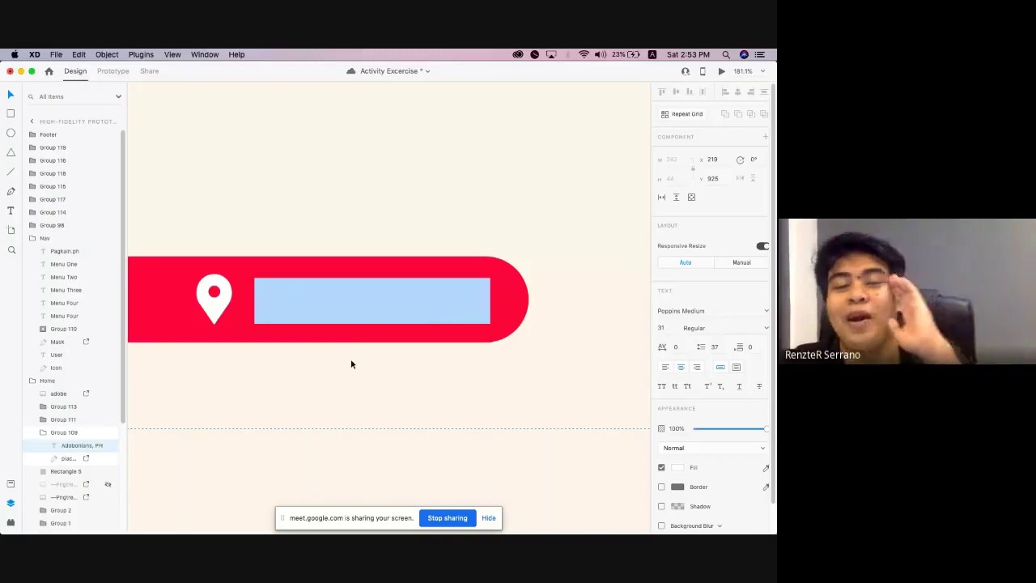
pyautogui.scroll(-10, 379, 327)
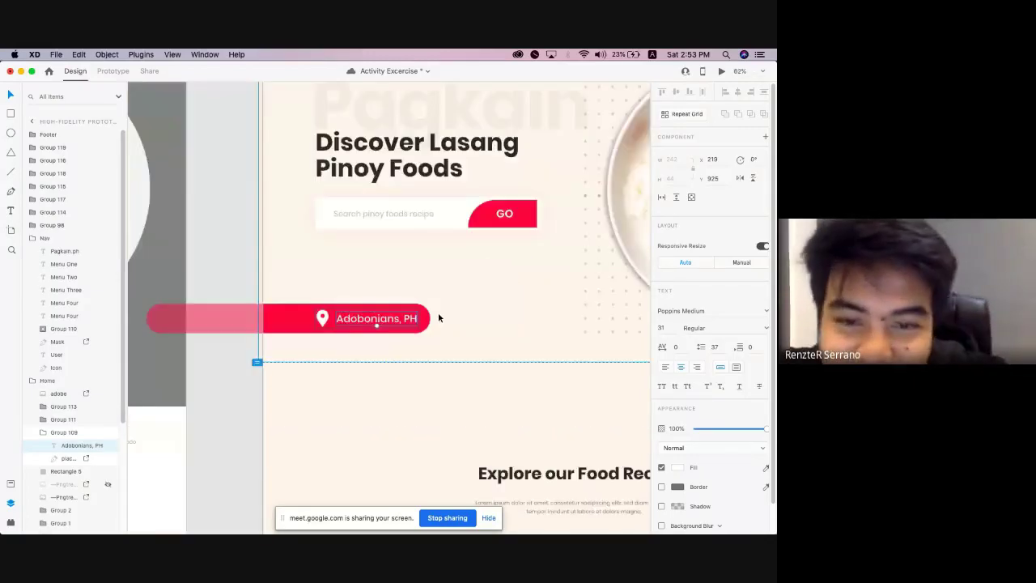
pyautogui.click(417, 316)
pyautogui.scroll(-5, 380, 314)
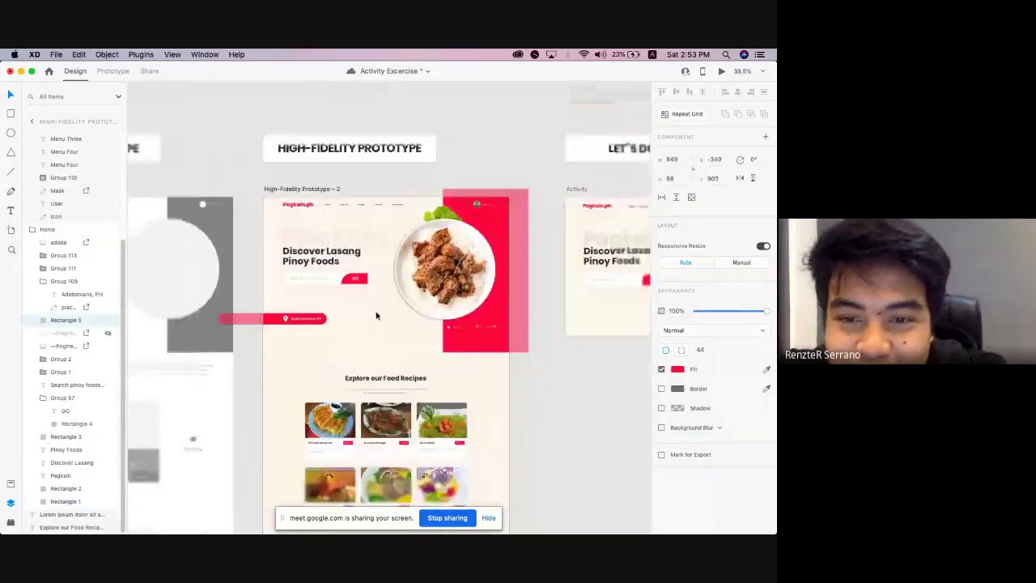
pyautogui.click(465, 353)
pyautogui.scroll(3, 466, 353)
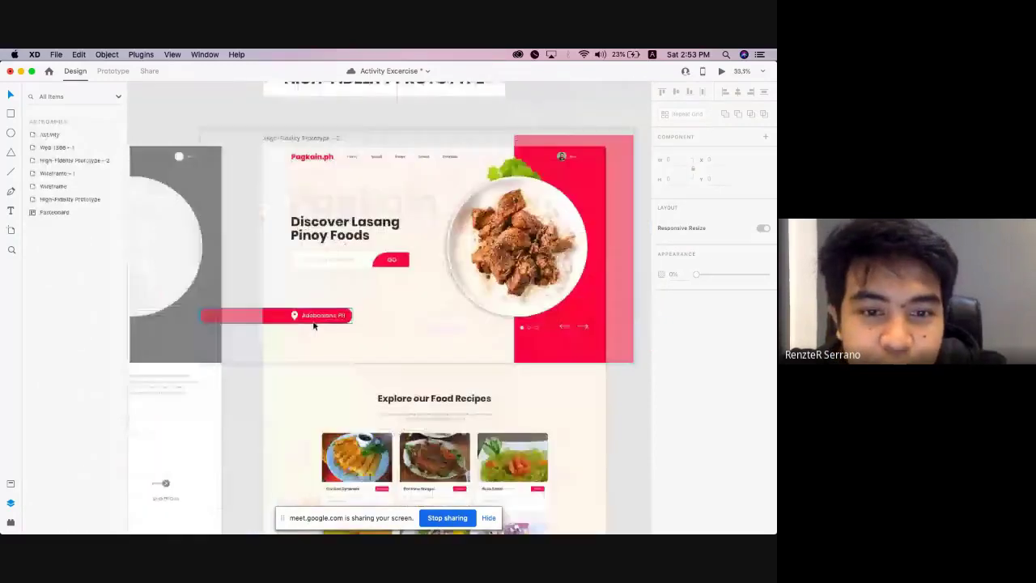
pyautogui.hscroll(-5, 287, 320)
pyautogui.hscroll(3, 319, 324)
pyautogui.scroll(5, 398, 352)
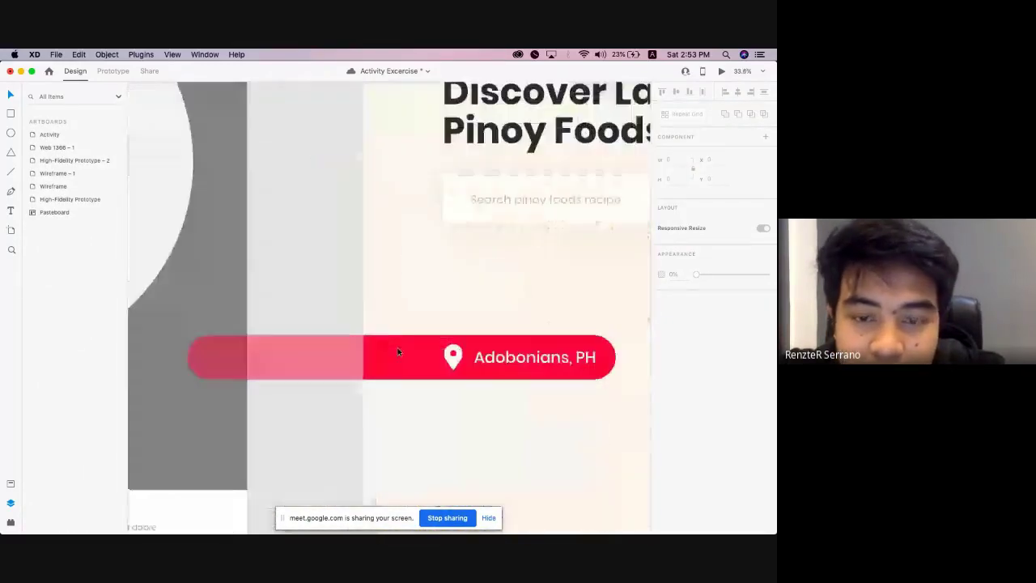
pyautogui.click(398, 351)
# Discard a stray rectangle and select the Activity artboard with the Rectangle tool active.
pyautogui.scroll(-3, 248, 242)
pyautogui.hscroll(2, 248, 243)
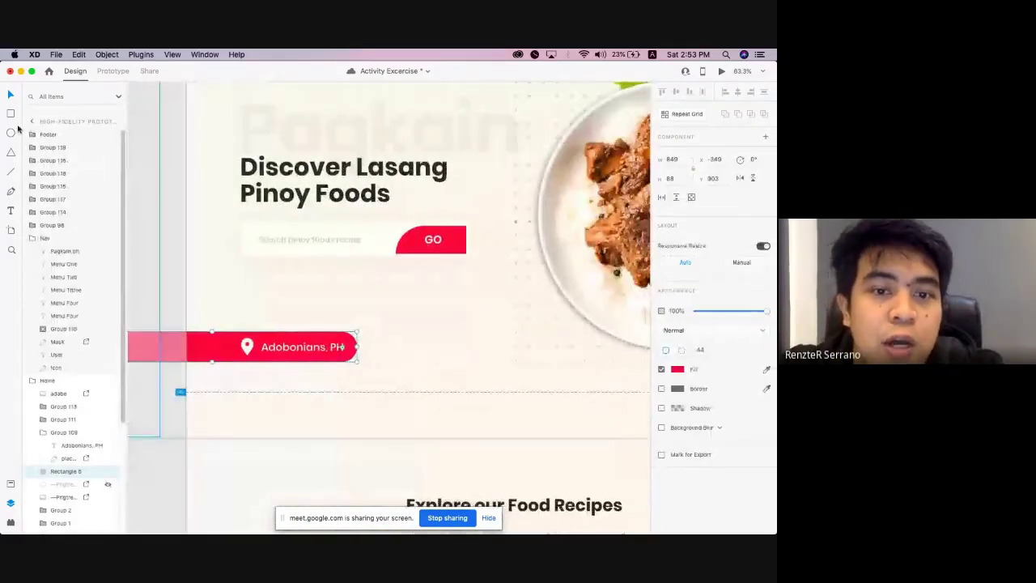
pyautogui.scroll(-5, 474, 278)
pyautogui.hscroll(3, 433, 285)
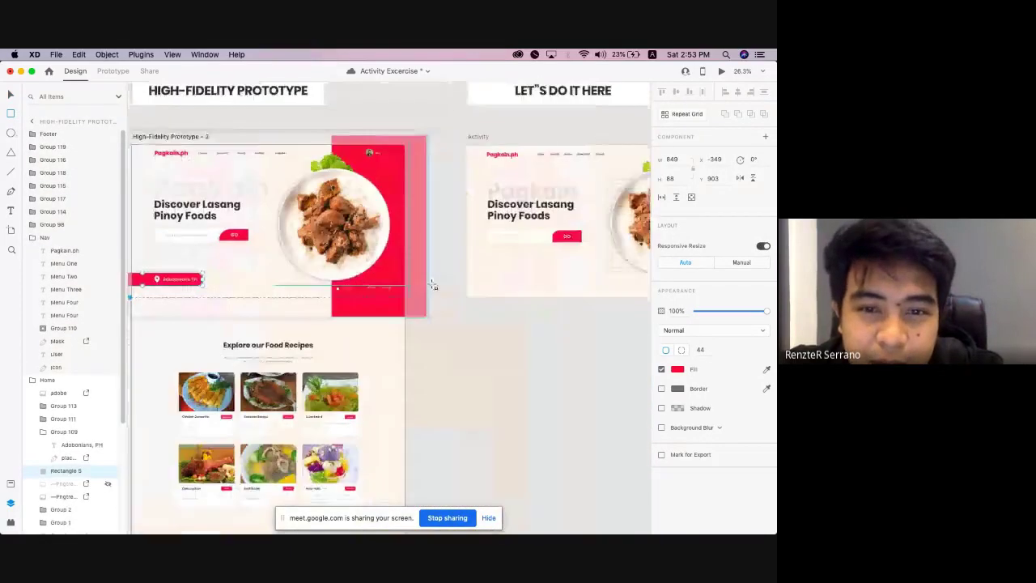
pyautogui.hscroll(3, 433, 285)
pyautogui.scroll(5, 373, 275)
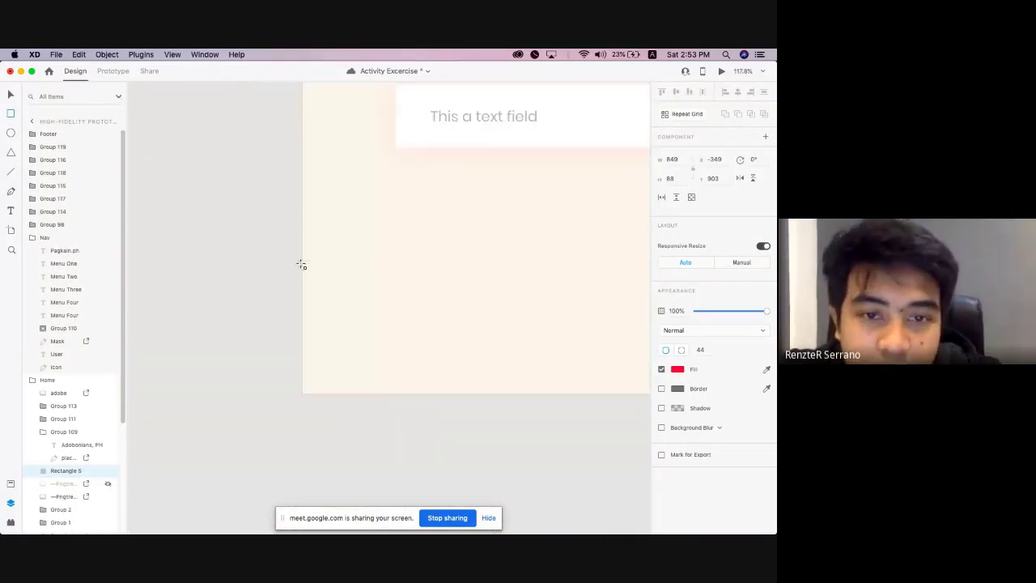
pyautogui.moveTo(303, 267); pyautogui.dragTo(497, 286)
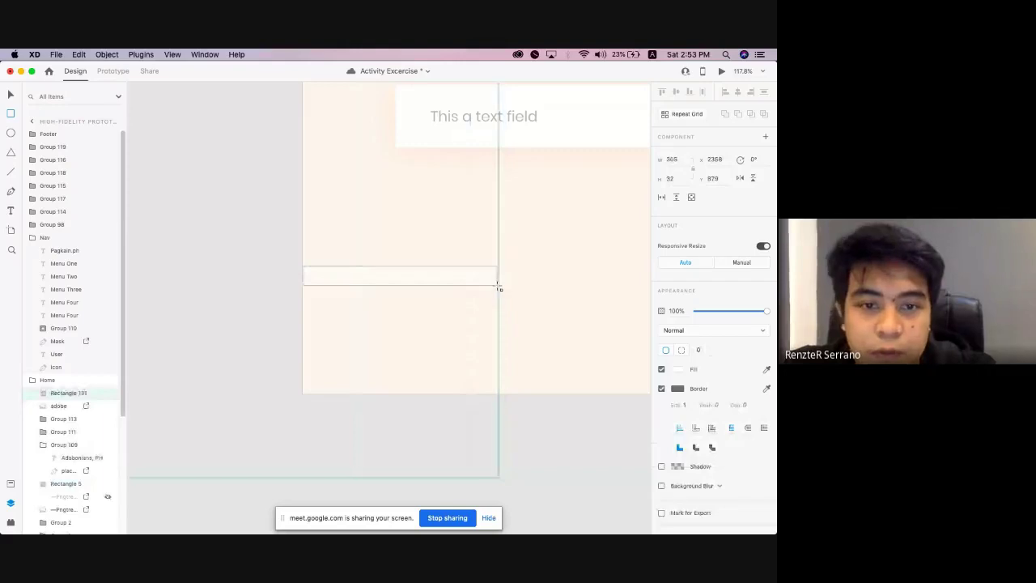
pyautogui.press('Escape')
pyautogui.scroll(-5, 393, 259)
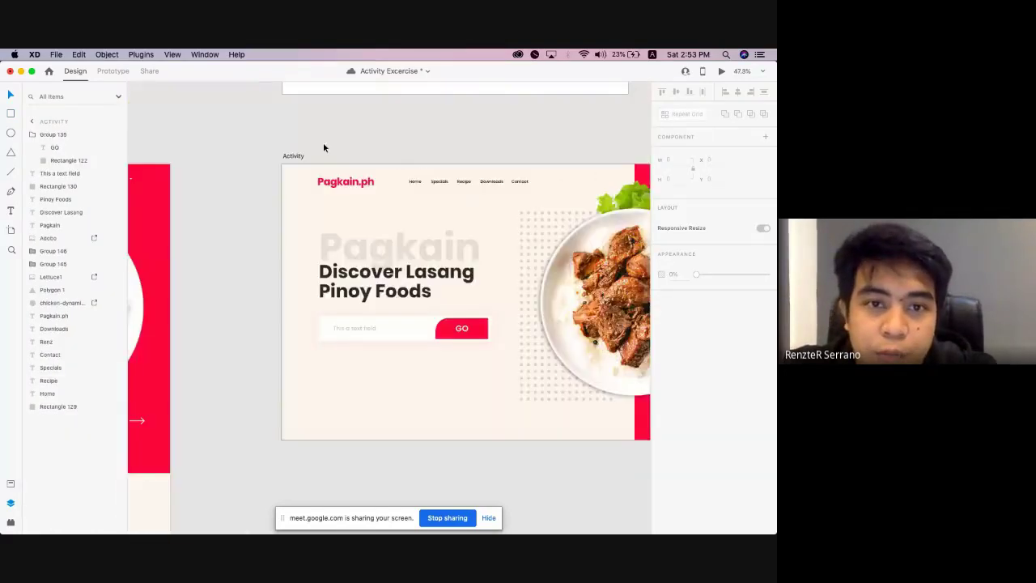
pyautogui.click(301, 155)
pyautogui.scroll(-1, 304, 155)
pyautogui.press('r')
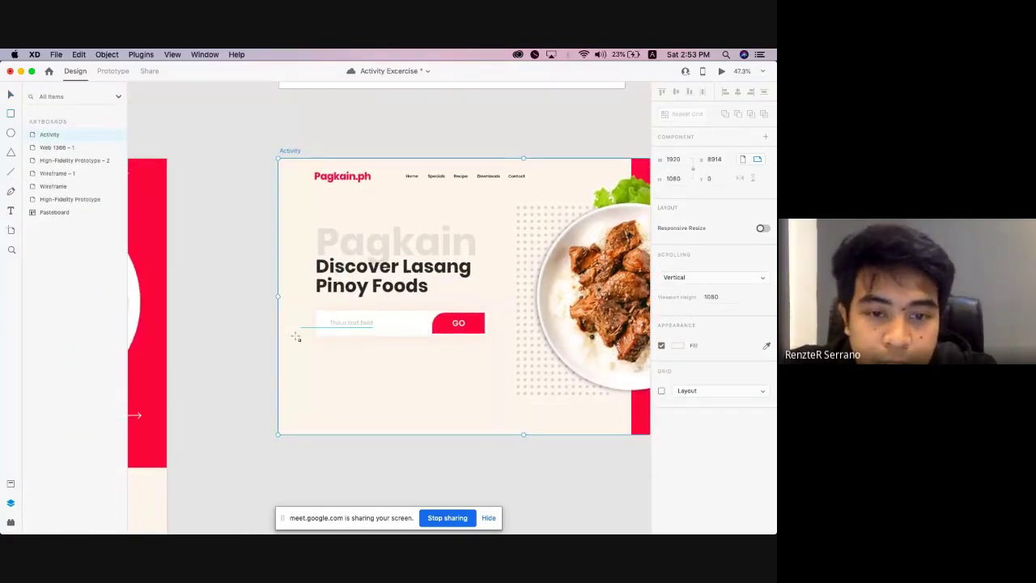
# Draw a 482 × 73 white outlined rectangle below the Activity artboard's search field.
pyautogui.moveTo(279, 369); pyautogui.dragTo(403, 387)
pyautogui.hscroll(10, 256, 401)
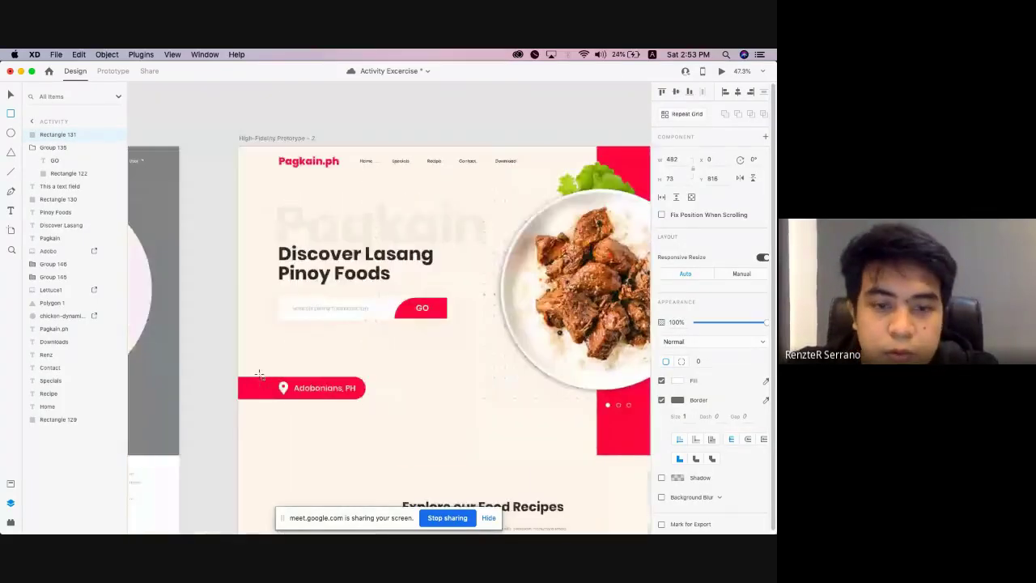
pyautogui.hscroll(-10, 259, 374)
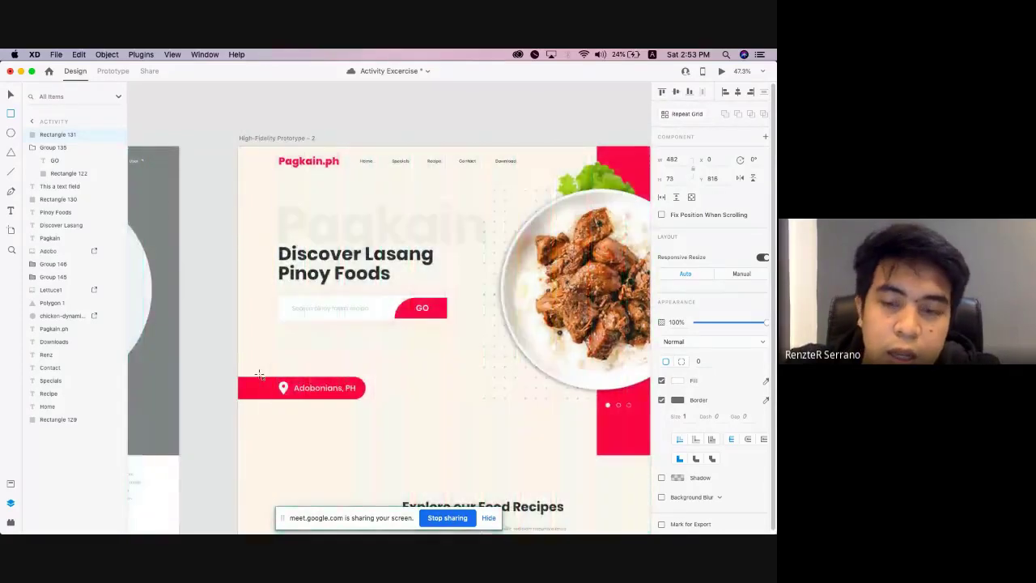
pyautogui.scroll(5, 421, 342)
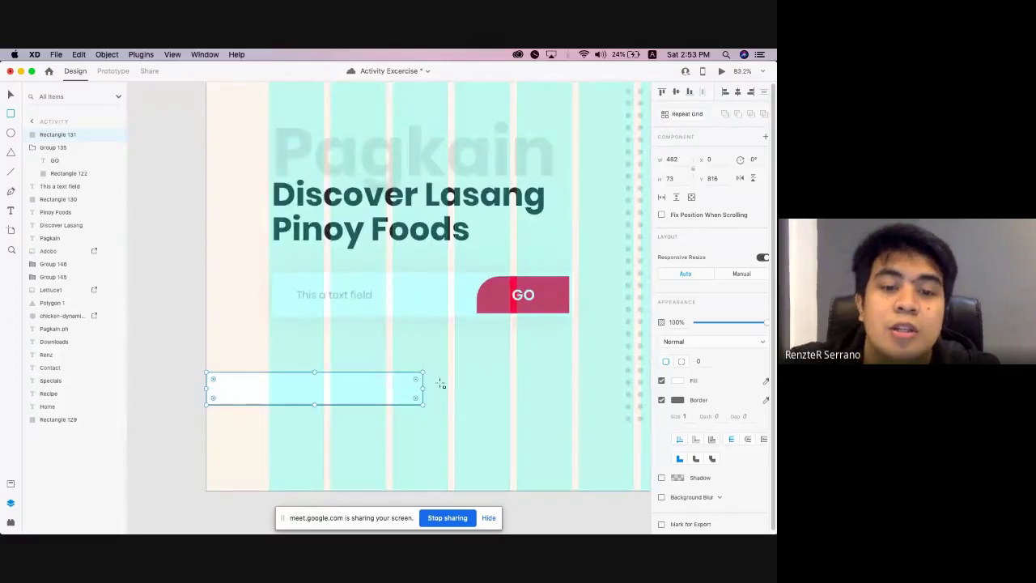
pyautogui.scroll(-4, 442, 384)
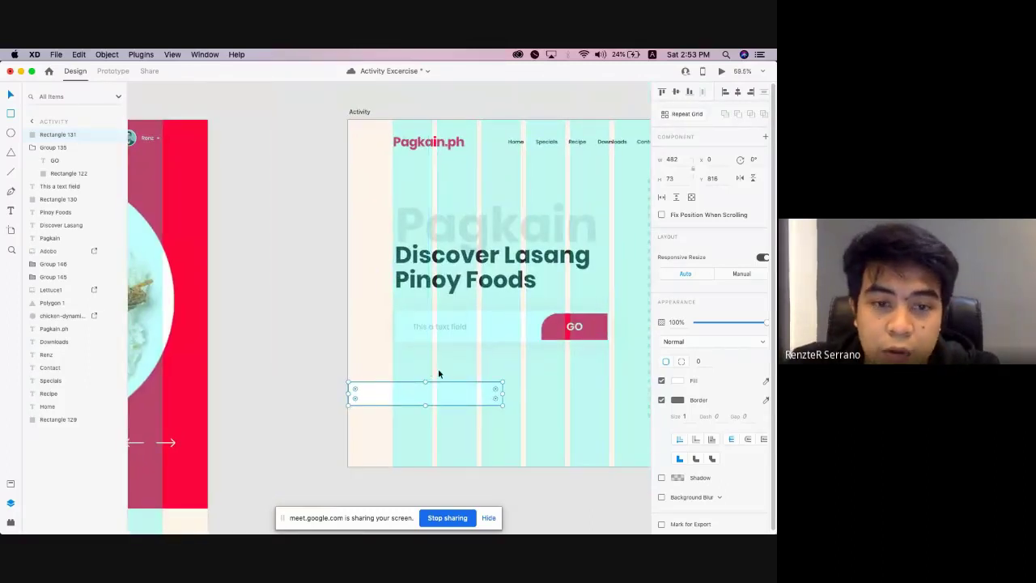
pyautogui.hscroll(-10, 321, 353)
pyautogui.scroll(5, 334, 376)
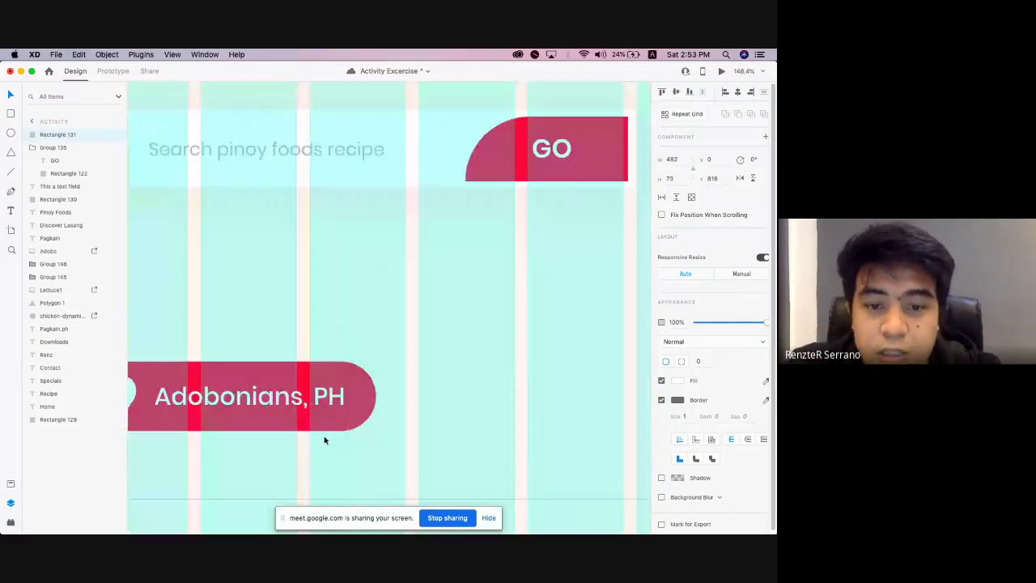
pyautogui.scroll(-8, 308, 346)
pyautogui.hscroll(6, 502, 364)
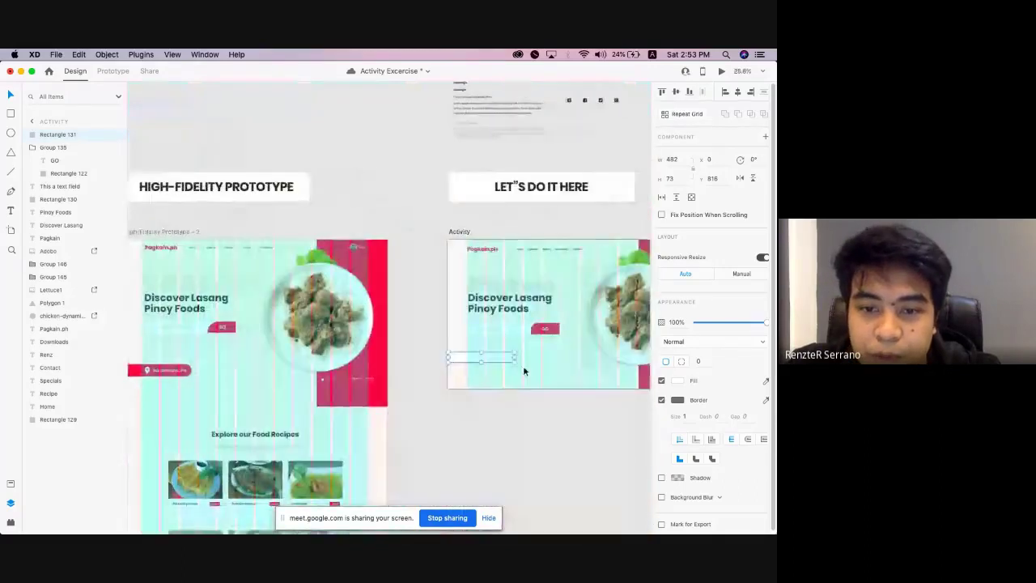
pyautogui.scroll(6, 453, 365)
pyautogui.scroll(3, 444, 366)
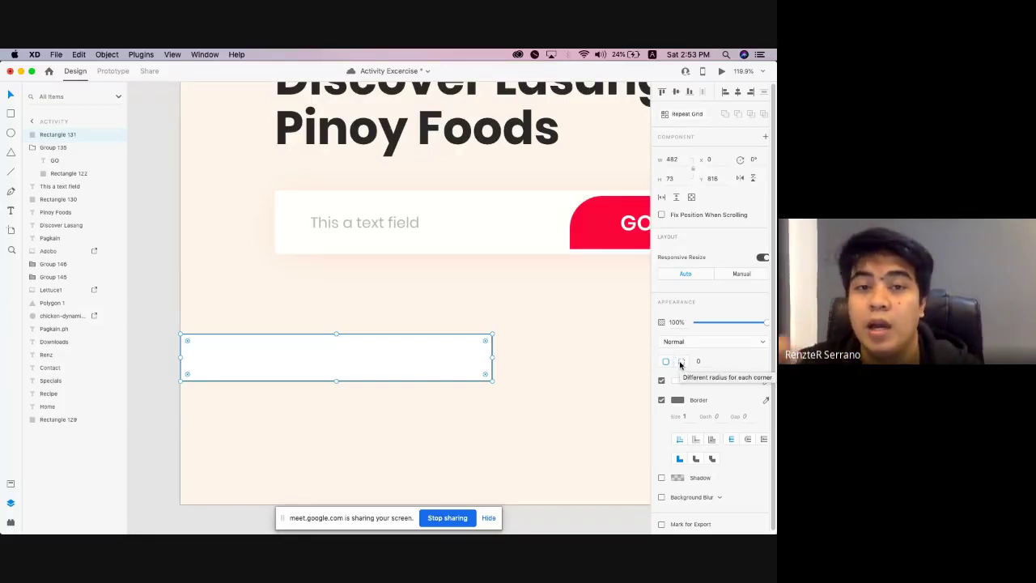
# Give the rectangle's top-right and bottom-right corners a 100 radius, keeping the left corners square.
pyautogui.click(680, 363)
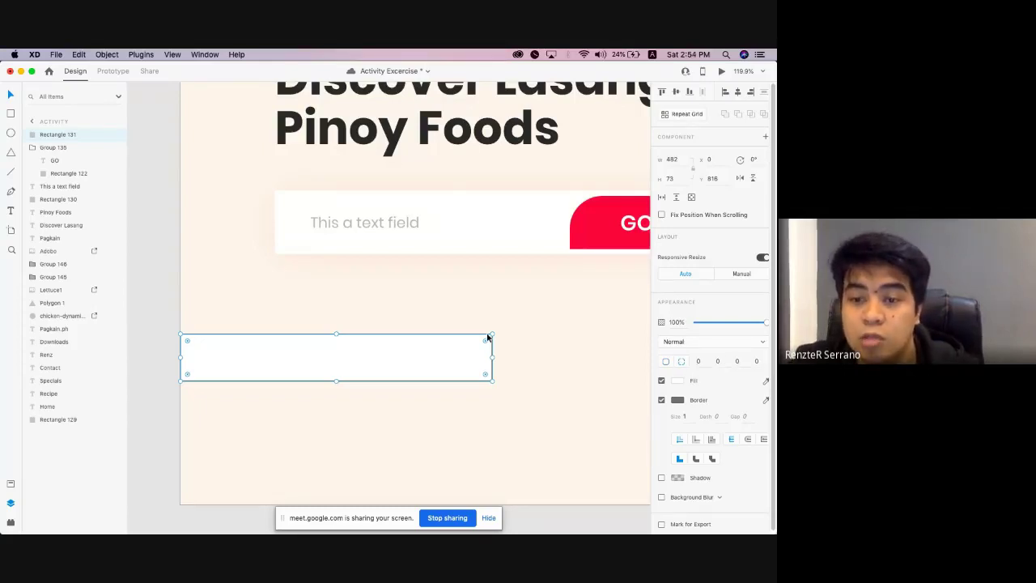
pyautogui.click(718, 361)
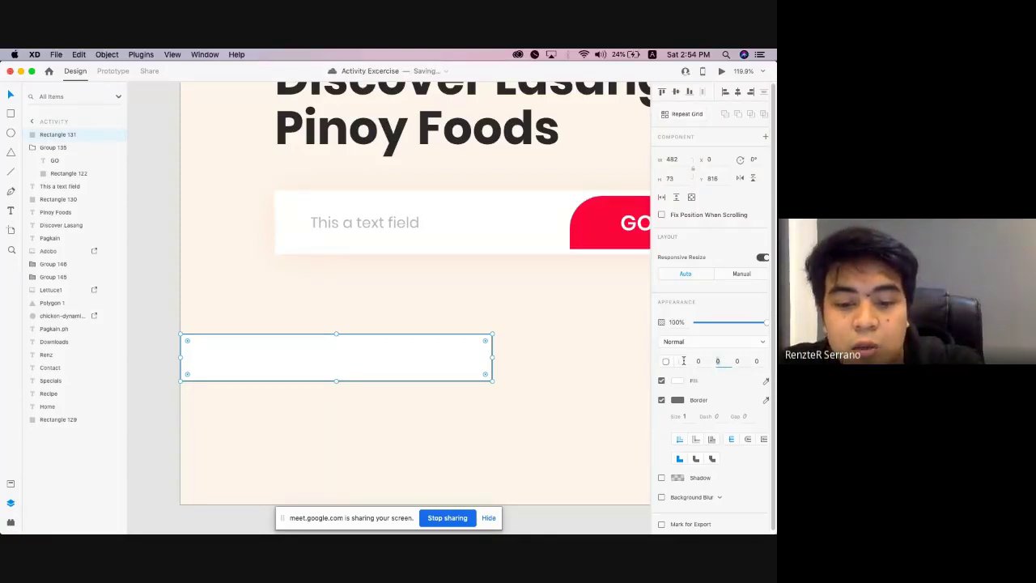
pyautogui.write('100')
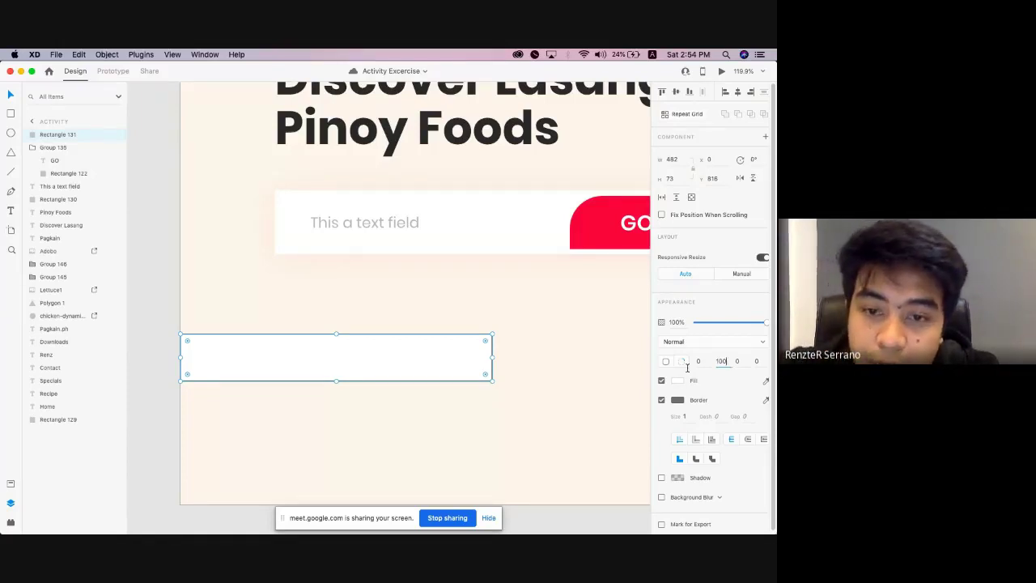
pyautogui.press('Return')
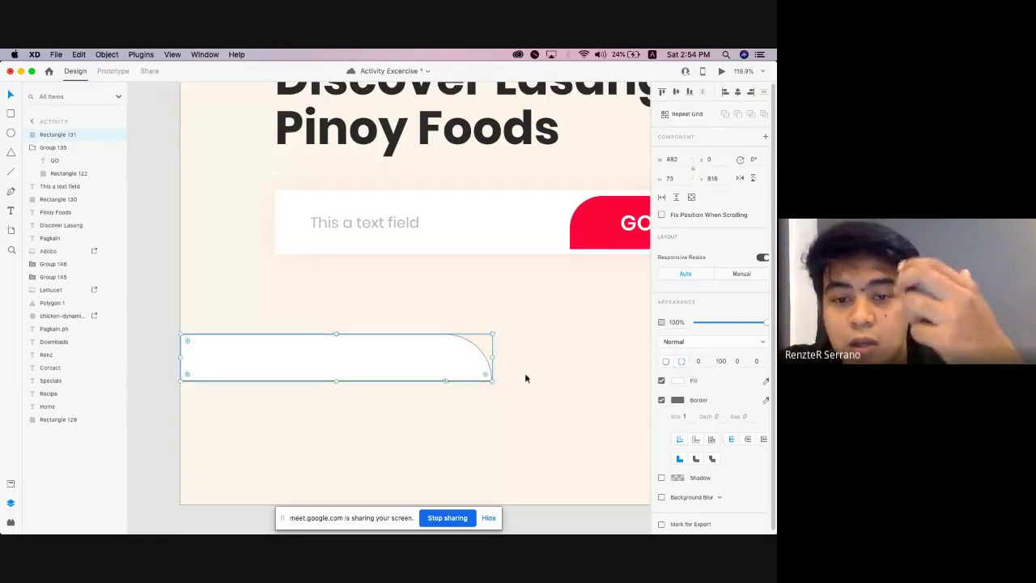
pyautogui.click(740, 361)
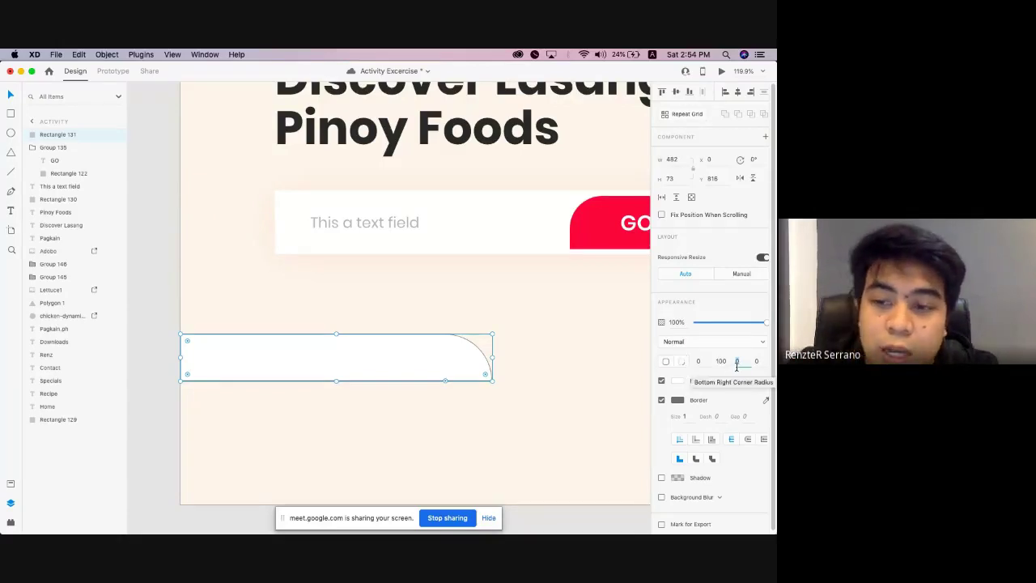
pyautogui.write('100')
pyautogui.press('Return')
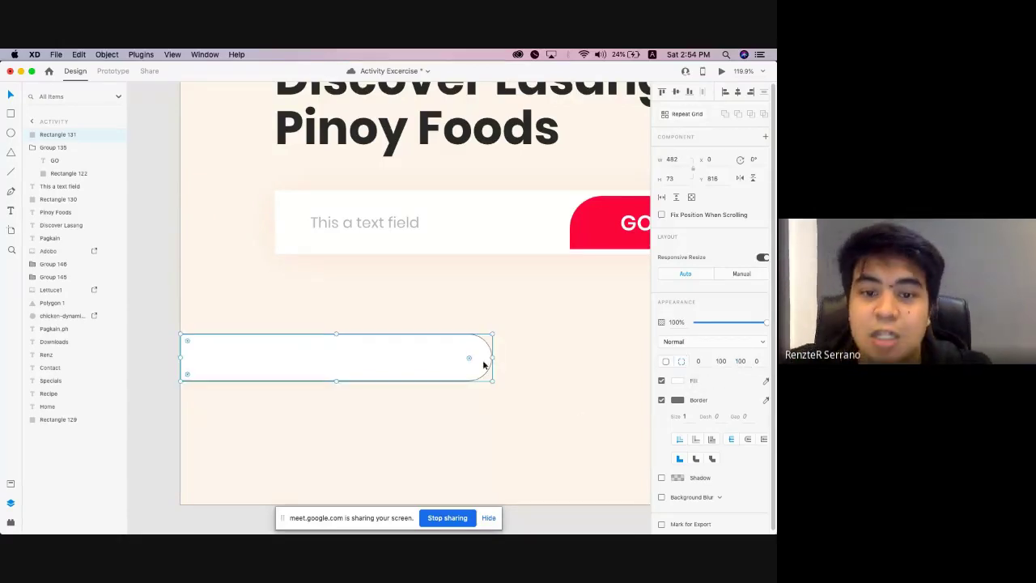
pyautogui.scroll(-5, 486, 361)
pyautogui.scroll(5, 500, 366)
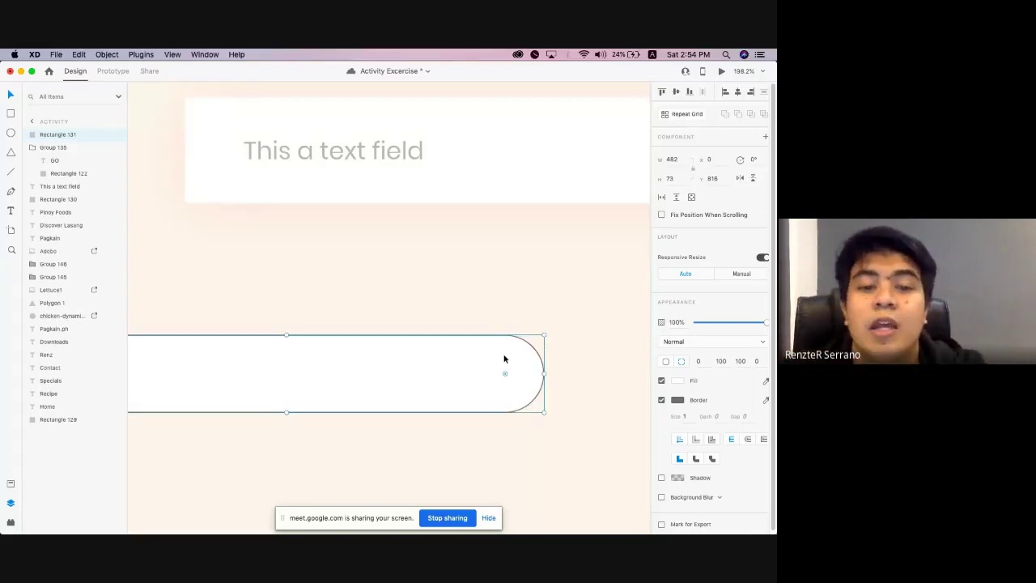
pyautogui.scroll(-5, 504, 358)
pyautogui.click(358, 326)
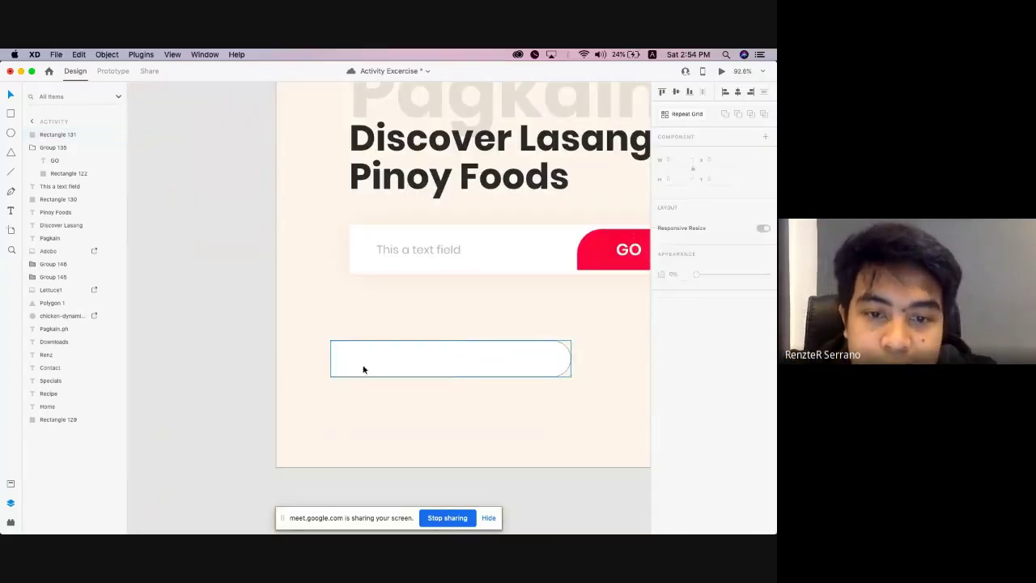
# Move the rounded rectangle left and fill it with the saved red #FE043C.
pyautogui.moveTo(363, 370); pyautogui.dragTo(349, 354)
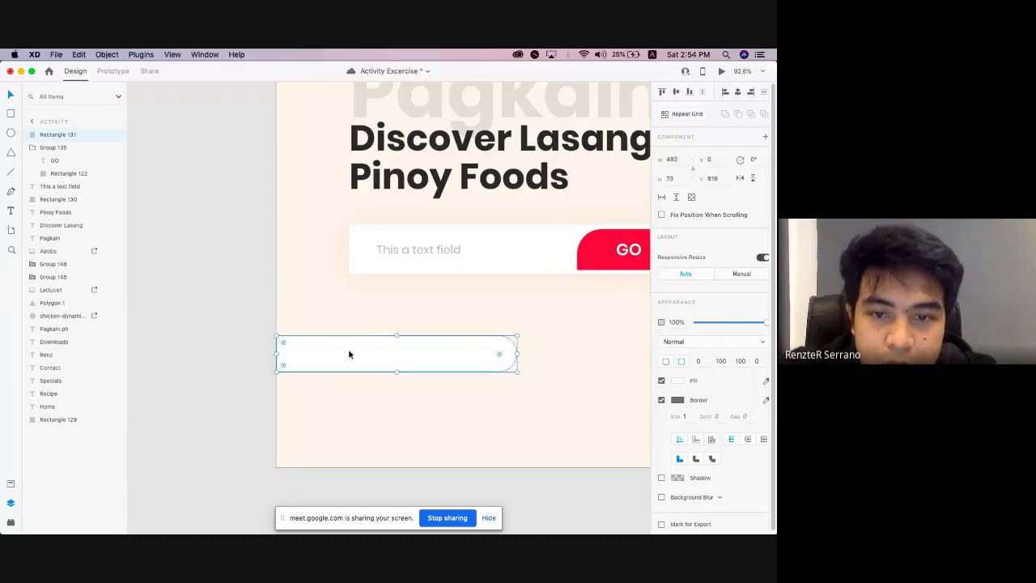
pyautogui.scroll(-5, 453, 361)
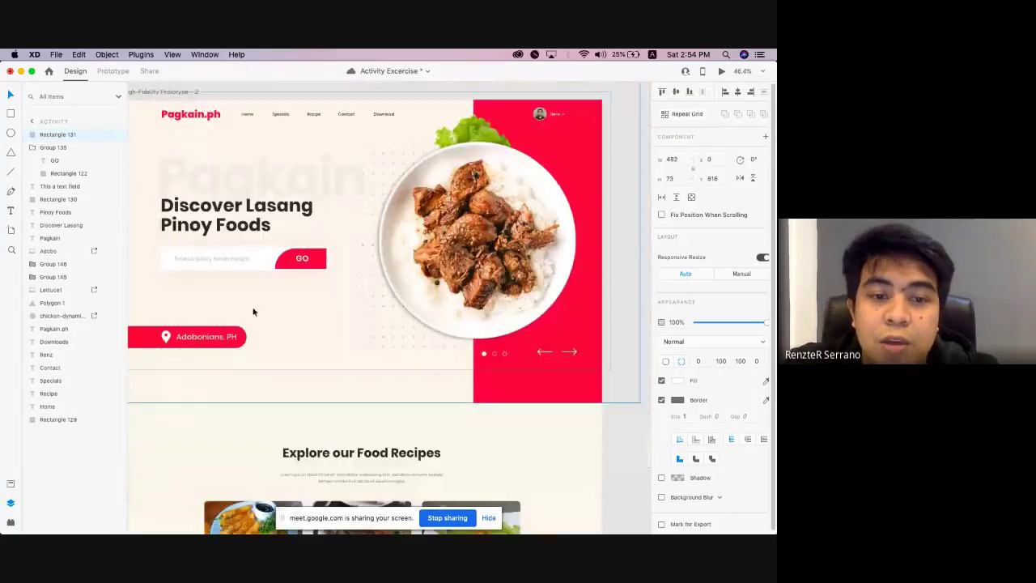
pyautogui.hscroll(5, 324, 344)
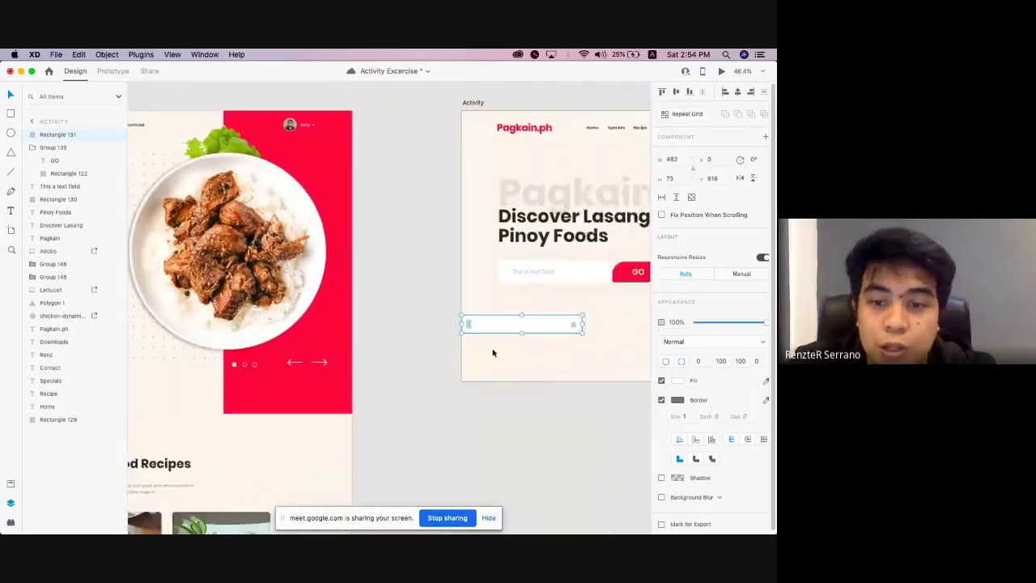
pyautogui.scroll(6, 493, 352)
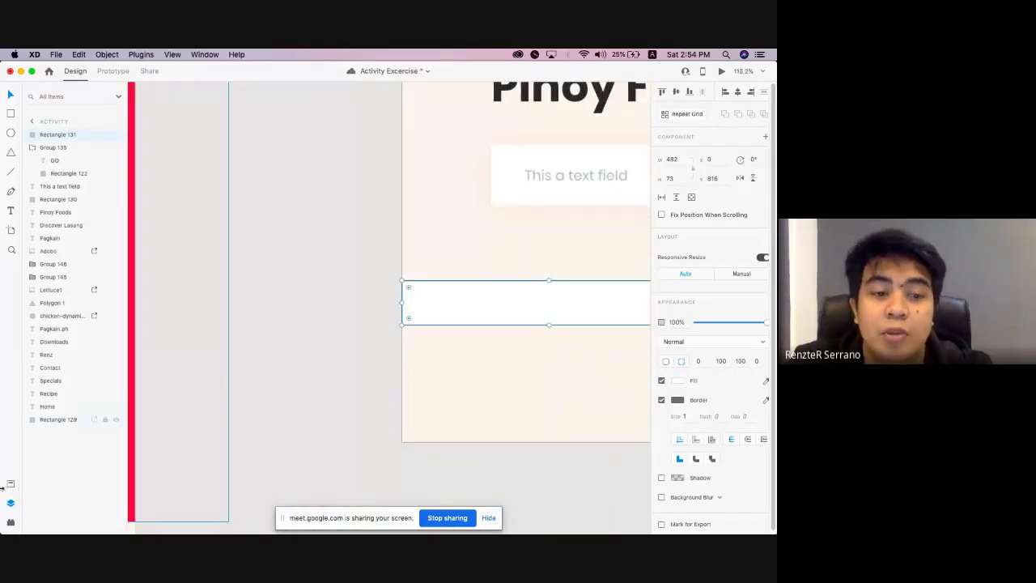
pyautogui.click(10, 484)
pyautogui.hscroll(4, 544, 308)
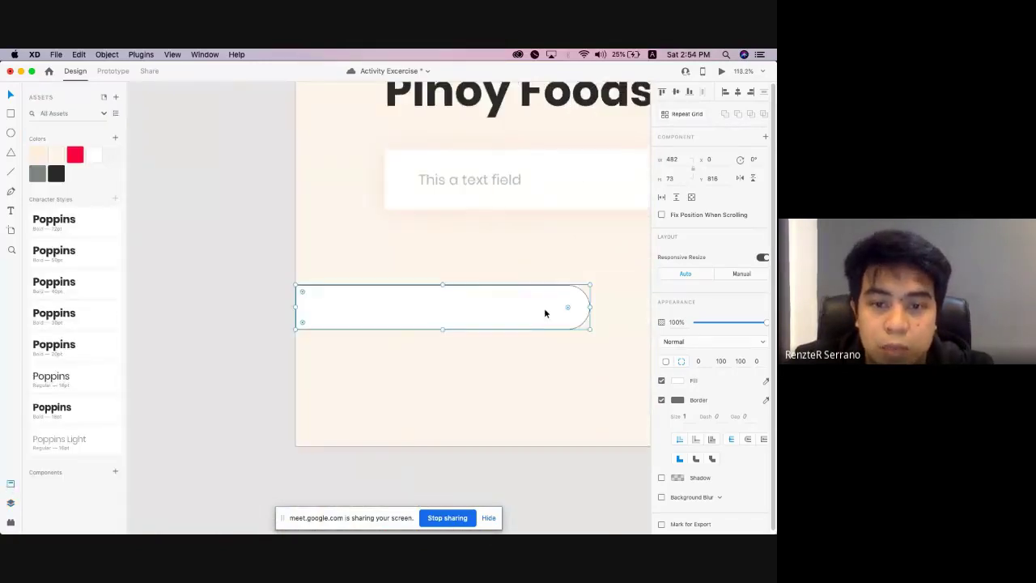
pyautogui.click(76, 156)
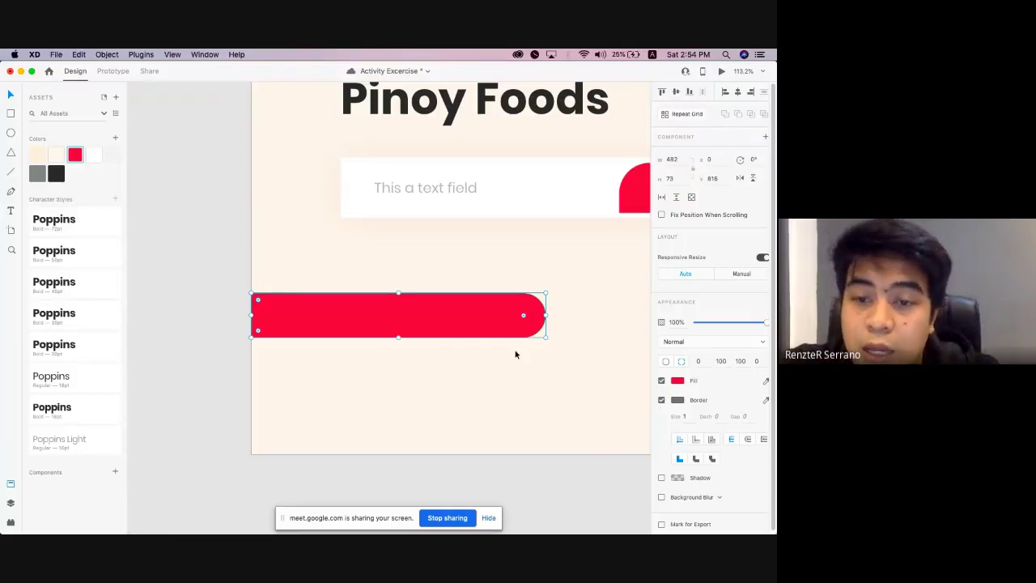
pyautogui.scroll(5, 514, 354)
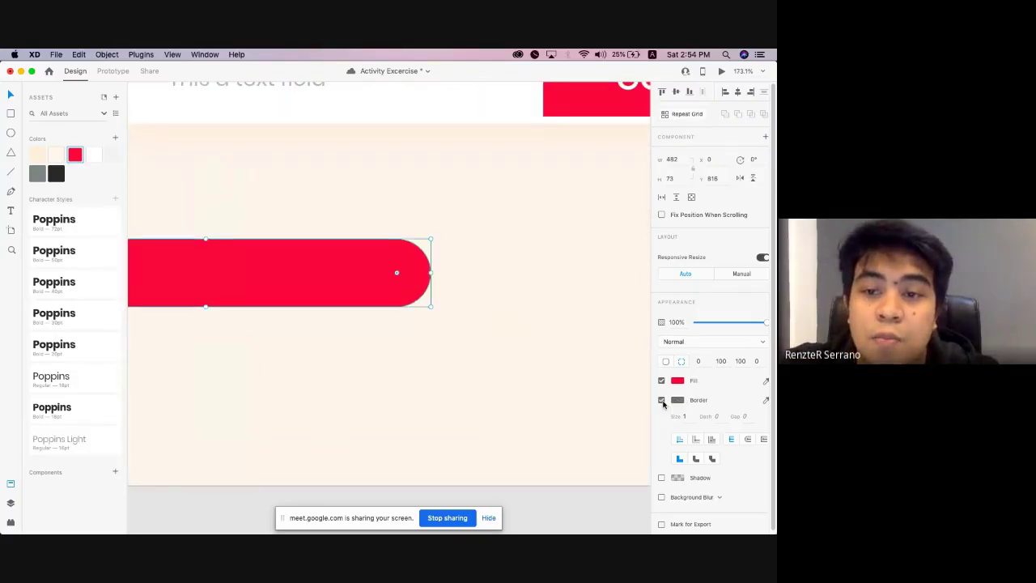
# Remove the red pill's border so it becomes a solid shape.
pyautogui.click(663, 400)
pyautogui.scroll(5, 555, 257)
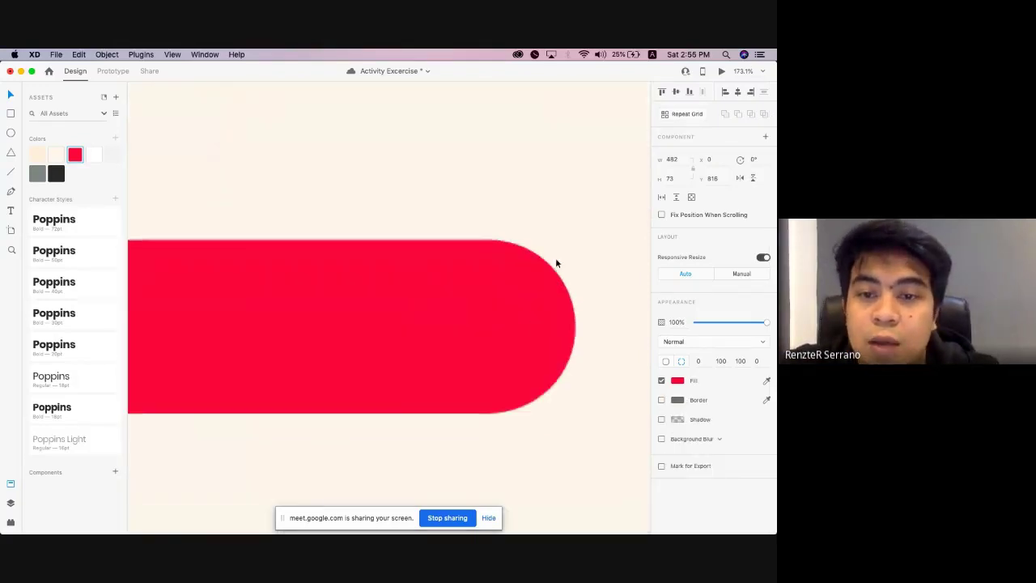
pyautogui.scroll(-4, 507, 254)
pyautogui.press('super+z')
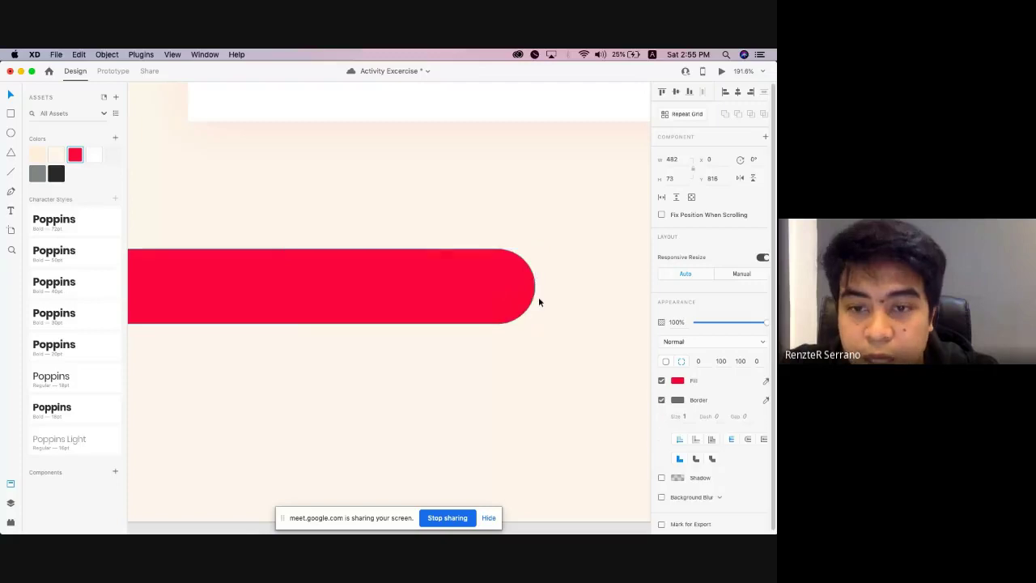
pyautogui.scroll(5, 538, 297)
pyautogui.scroll(-4, 565, 250)
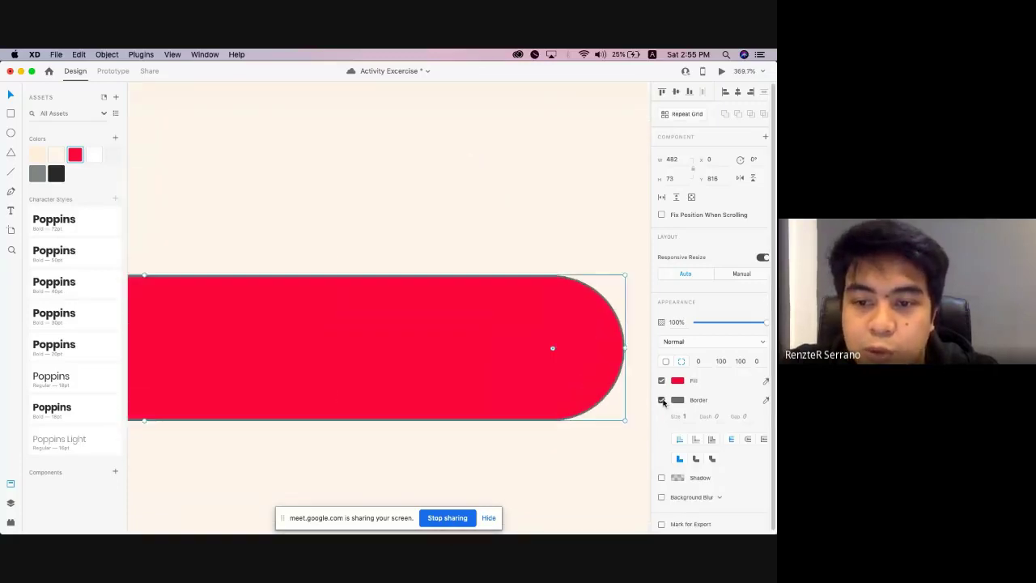
pyautogui.press('super+shift+z')
pyautogui.scroll(-2, 557, 393)
pyautogui.scroll(-6, 541, 380)
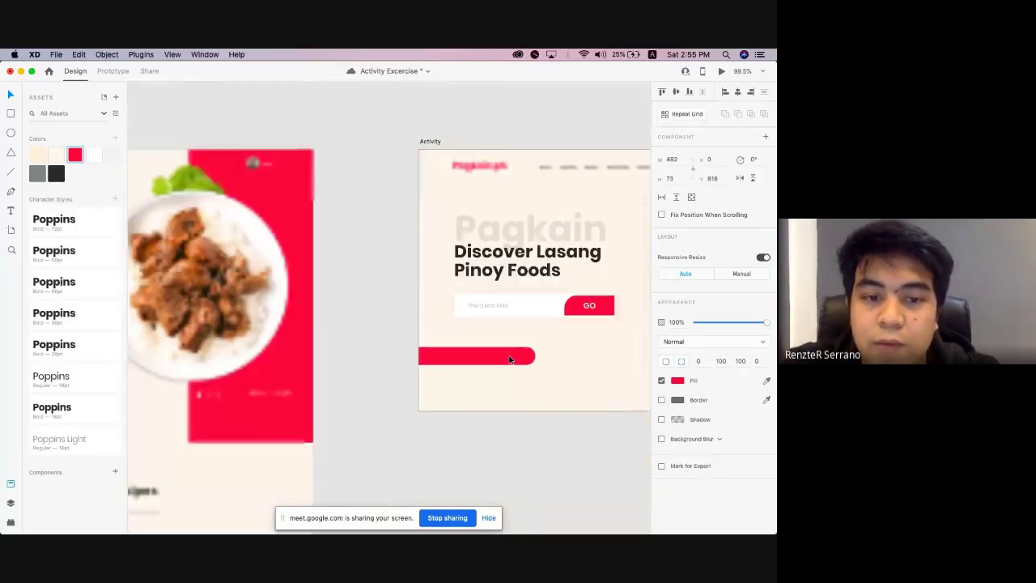
# Add the text 'Adobonians, PH' and move it onto the red pill.
pyautogui.scroll(3, 483, 352)
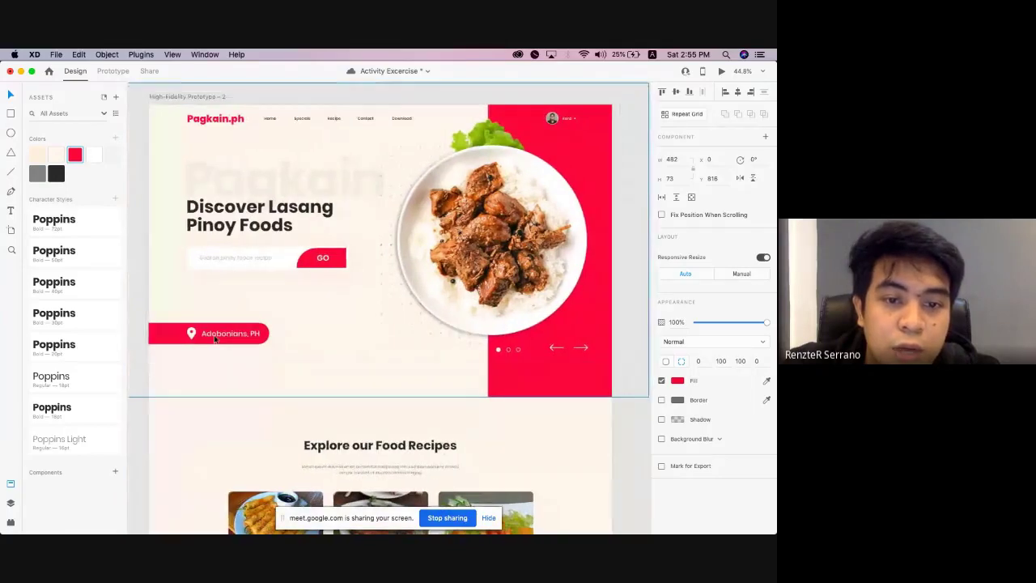
pyautogui.hscroll(10, 503, 346)
pyautogui.hscroll(8, 503, 347)
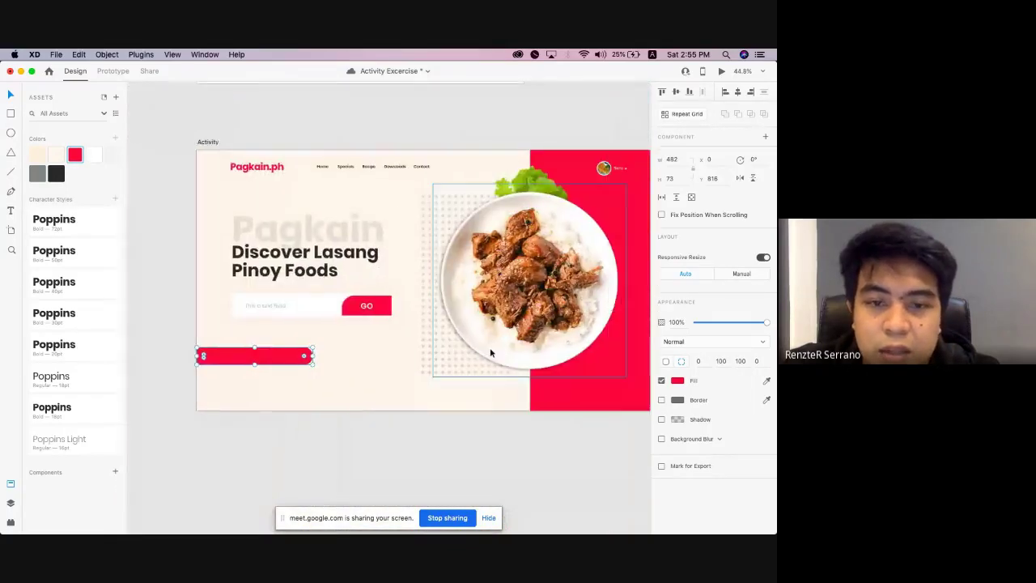
pyautogui.press('super+z')
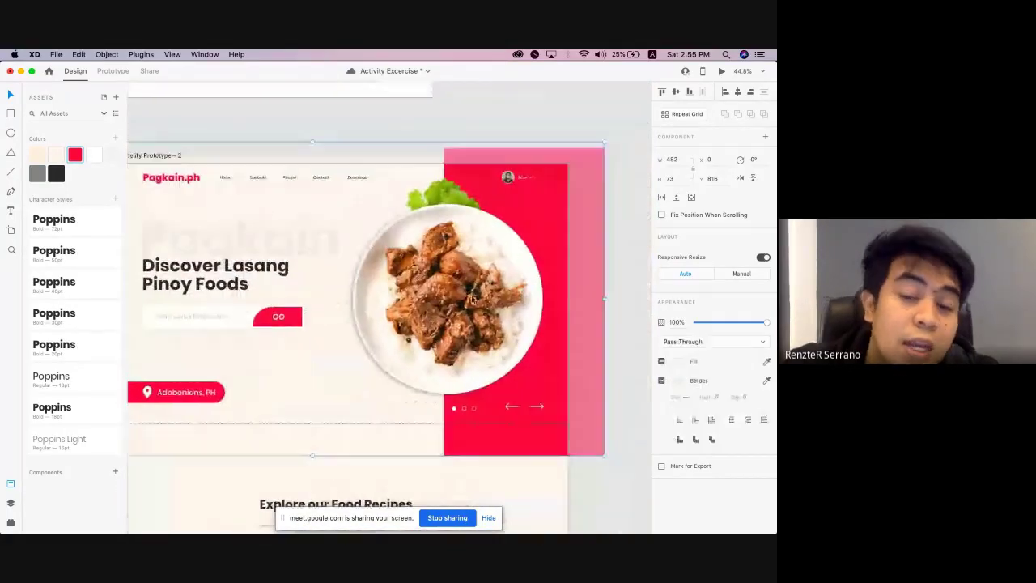
pyautogui.scroll(2, 523, 308)
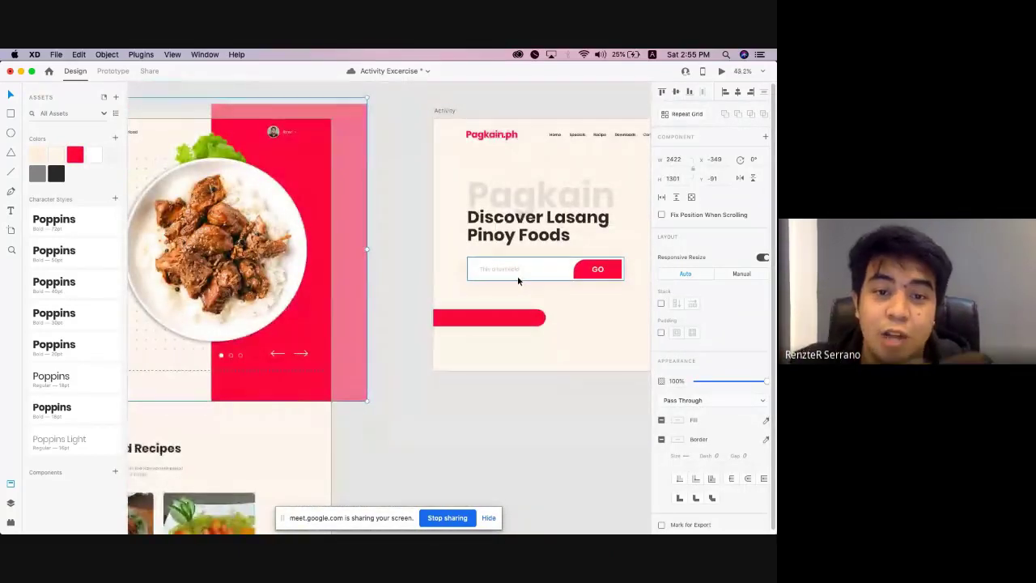
pyautogui.press('t')
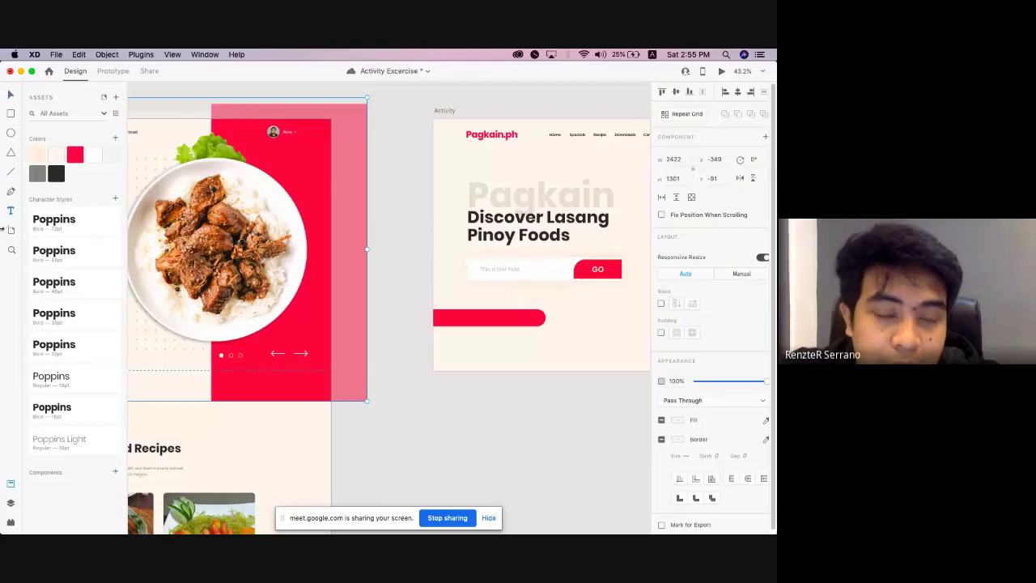
pyautogui.scroll(3, 414, 321)
pyautogui.click(415, 321)
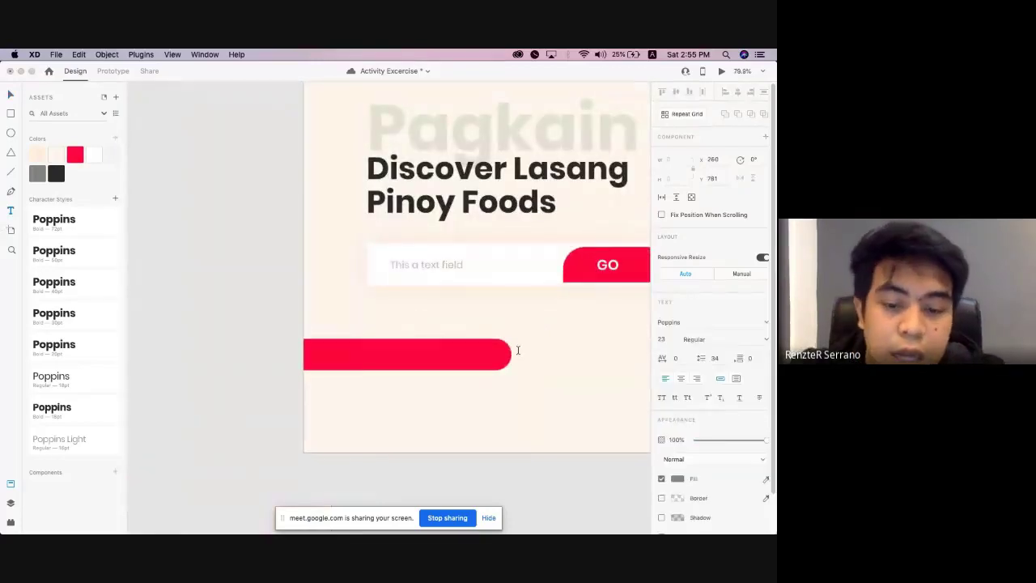
pyautogui.write('Ad')
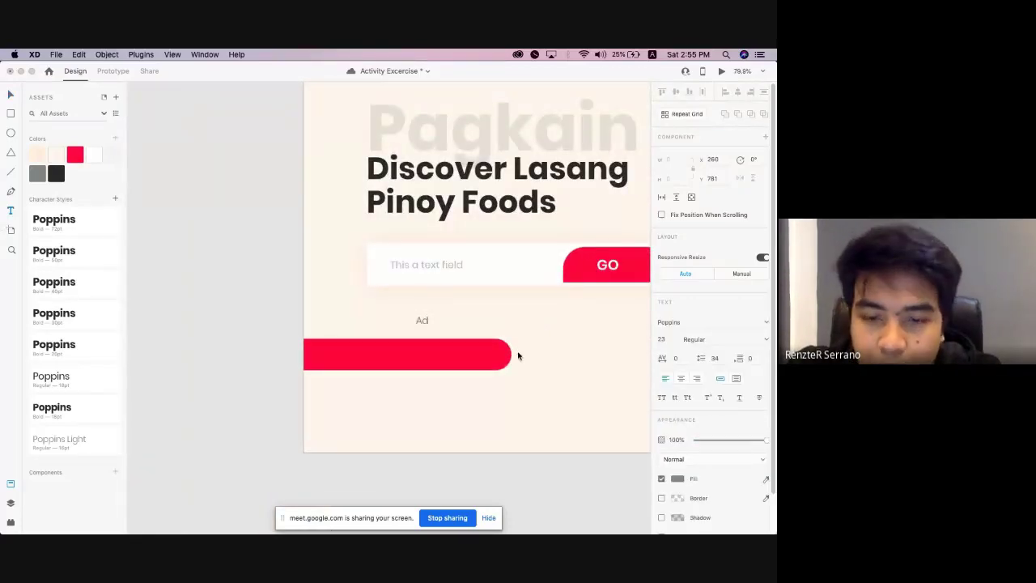
pyautogui.write('obonians')
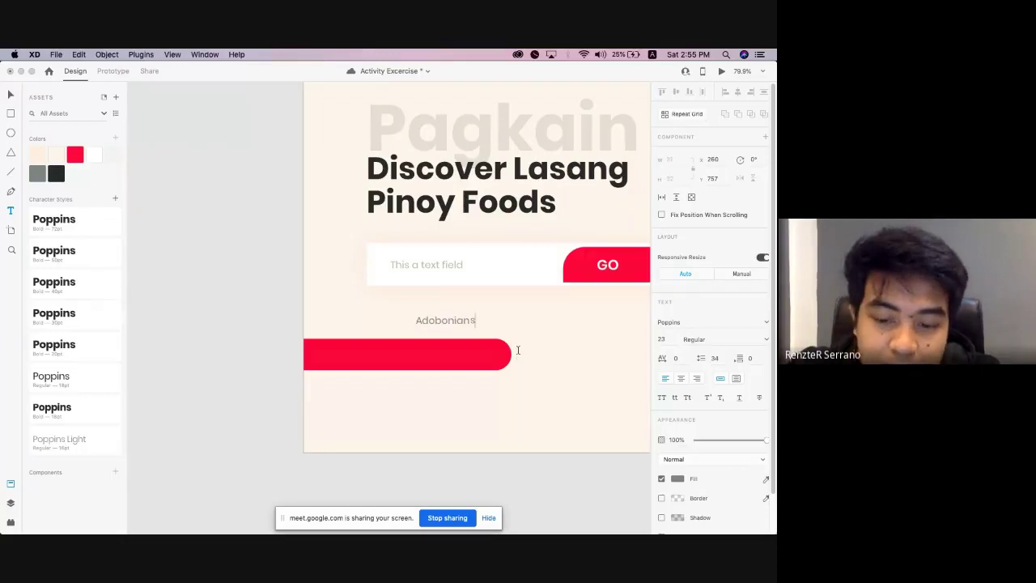
pyautogui.write(', PH')
pyautogui.press('Escape')
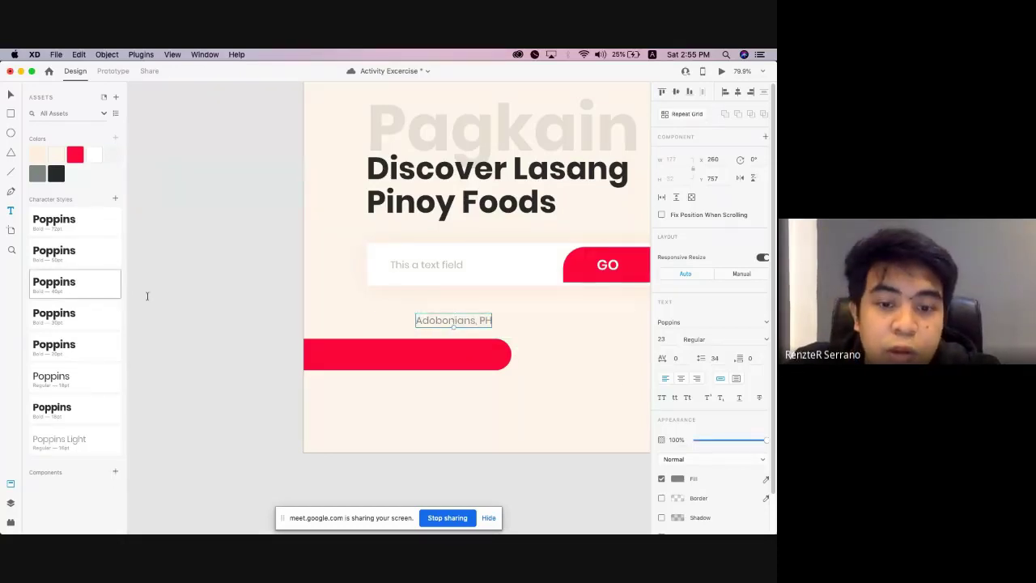
pyautogui.moveTo(437, 324); pyautogui.dragTo(436, 351)
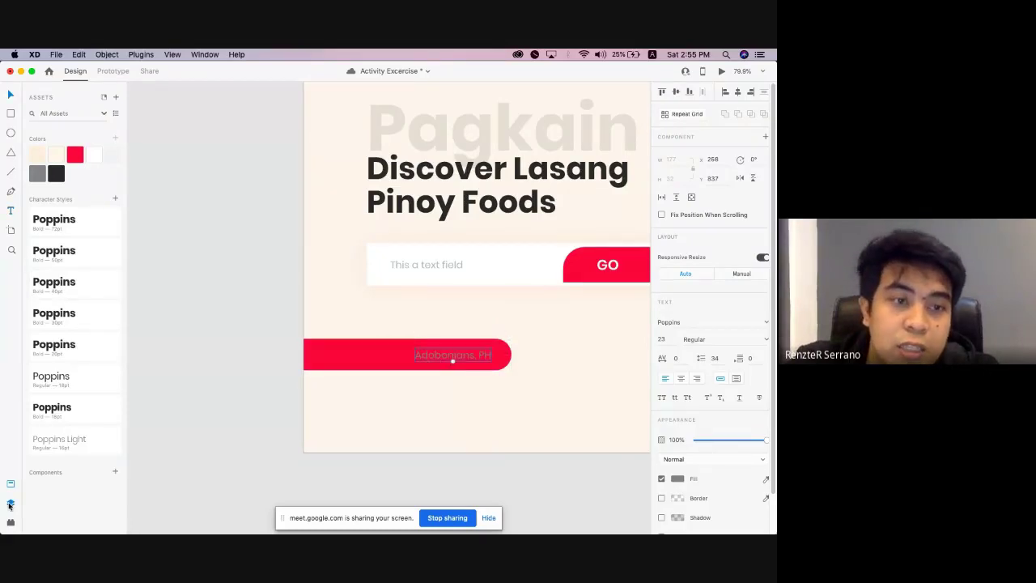
# Reorder the label layer above Rectangle 131 in Layers and select it.
pyautogui.click(10, 503)
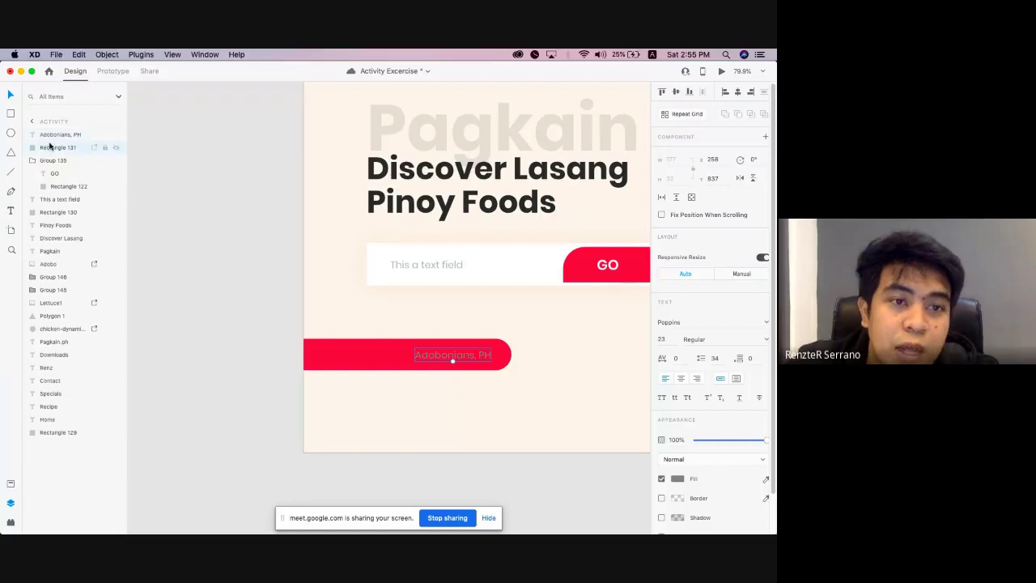
pyautogui.scroll(3, 461, 358)
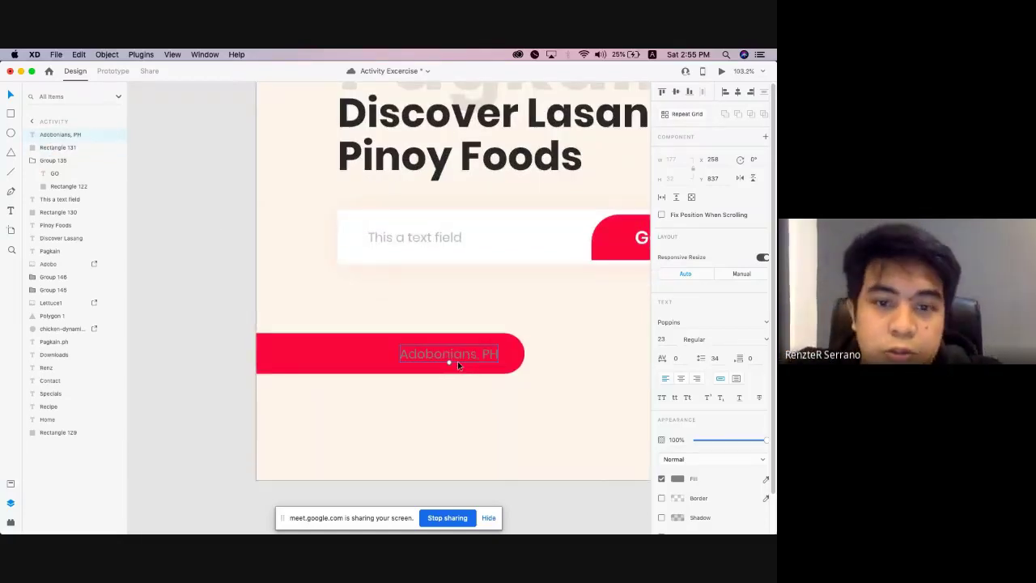
pyautogui.moveTo(52, 148); pyautogui.dragTo(65, 132)
pyautogui.click(64, 147)
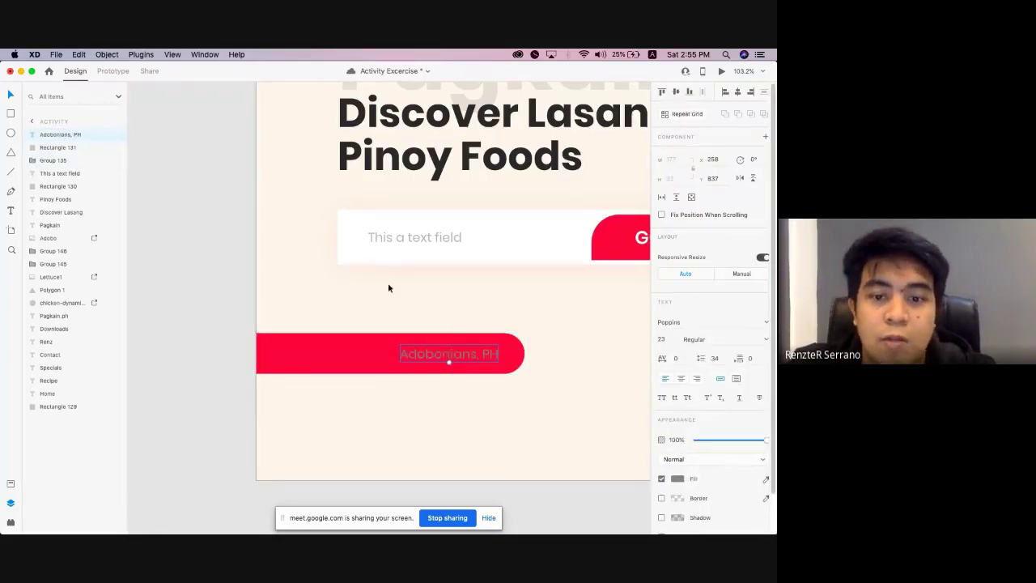
pyautogui.hscroll(3, 387, 284)
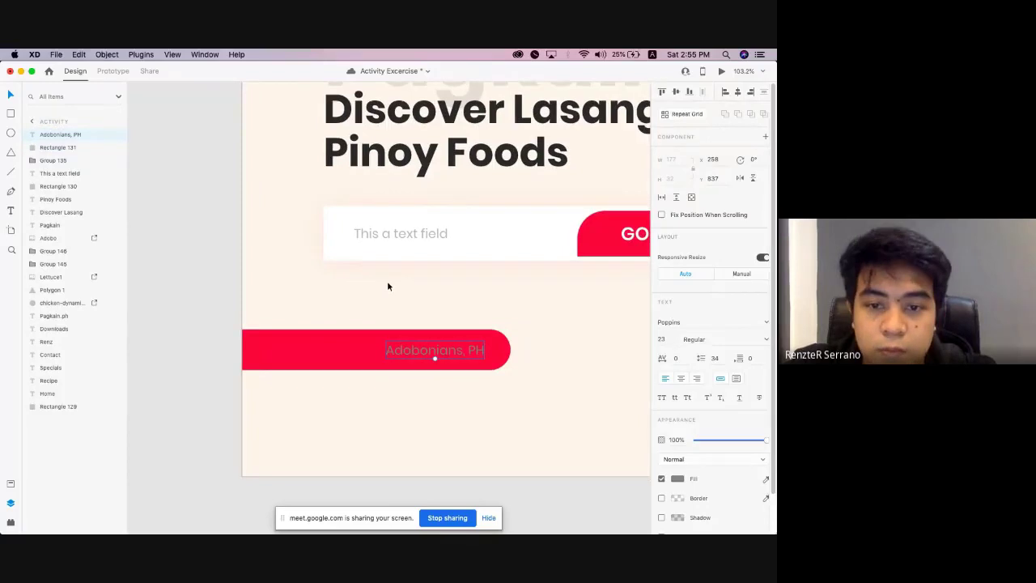
# Make the label text white using the saved document colour.
pyautogui.click(678, 480)
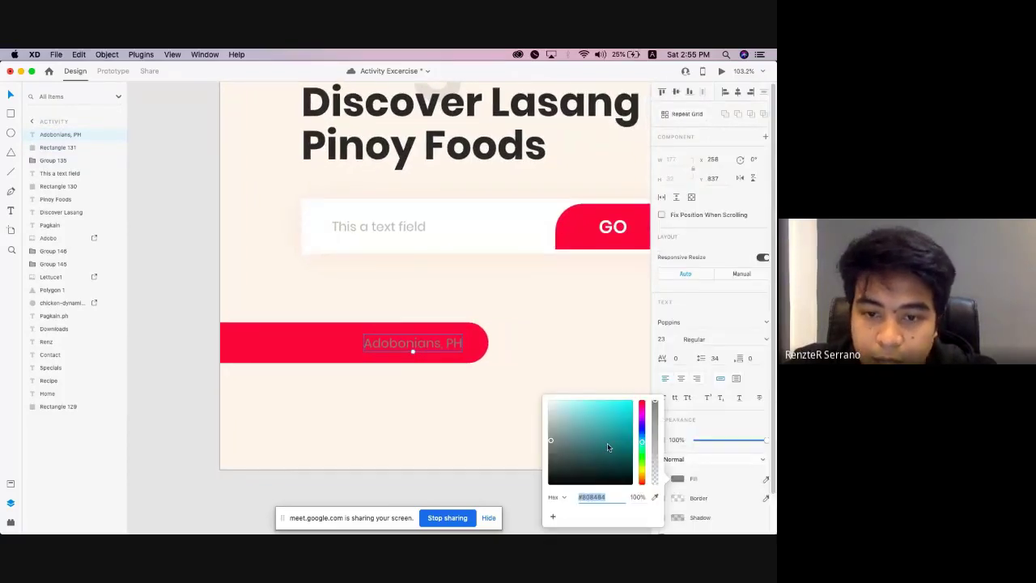
pyautogui.click(402, 341)
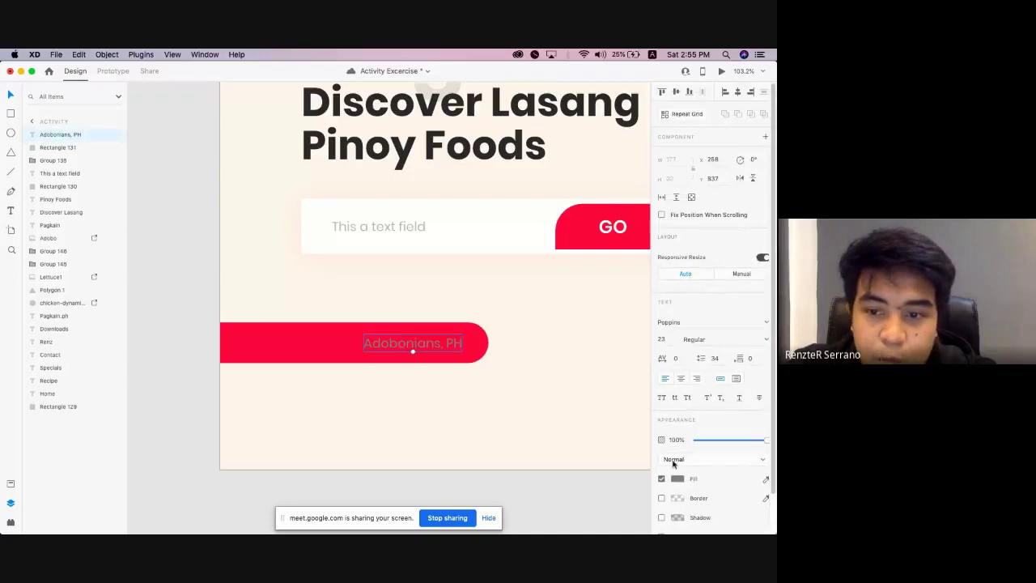
pyautogui.click(11, 484)
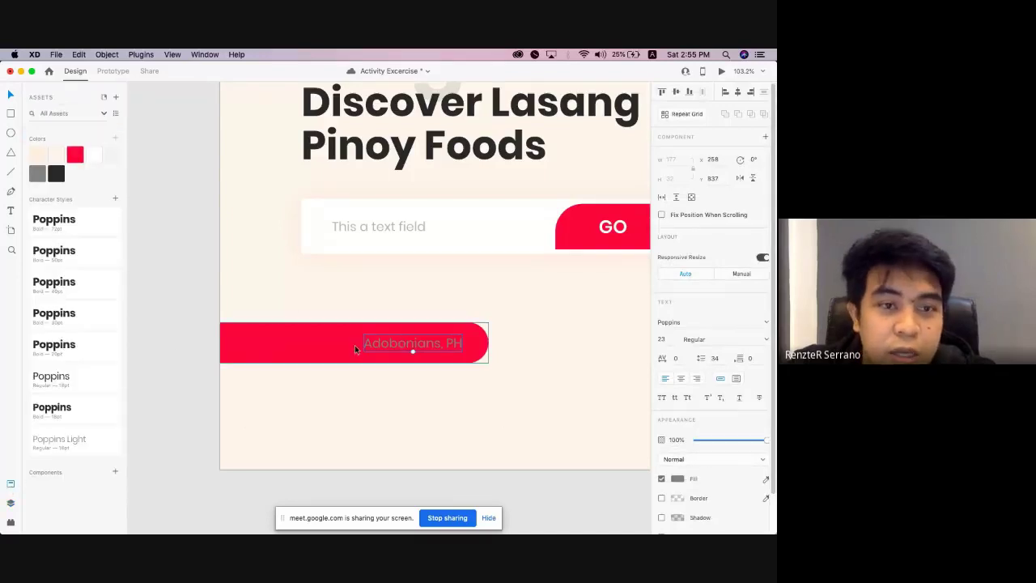
pyautogui.click(94, 154)
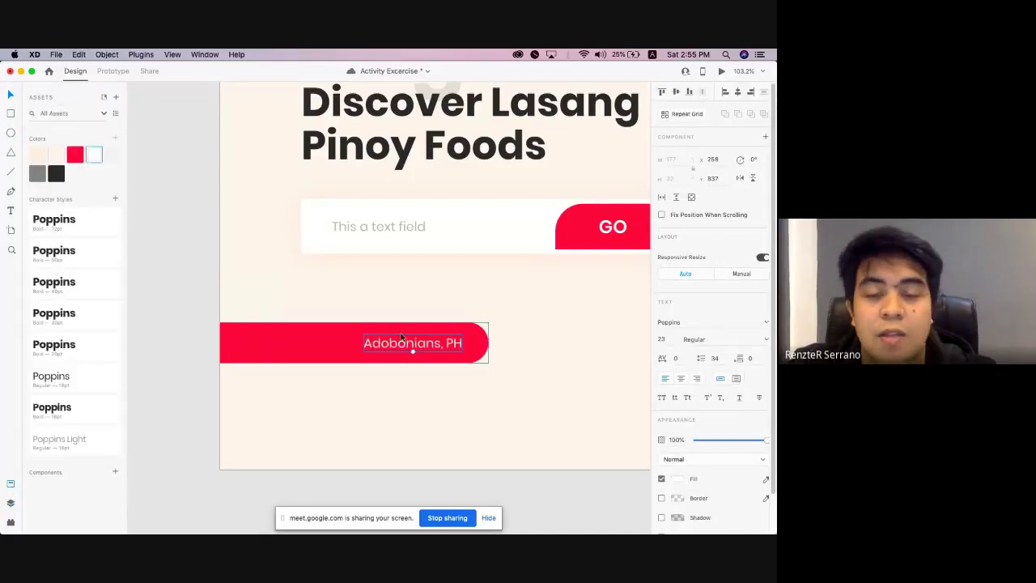
# Set the label to font size 25 and Bold weight.
pyautogui.press('super+a')
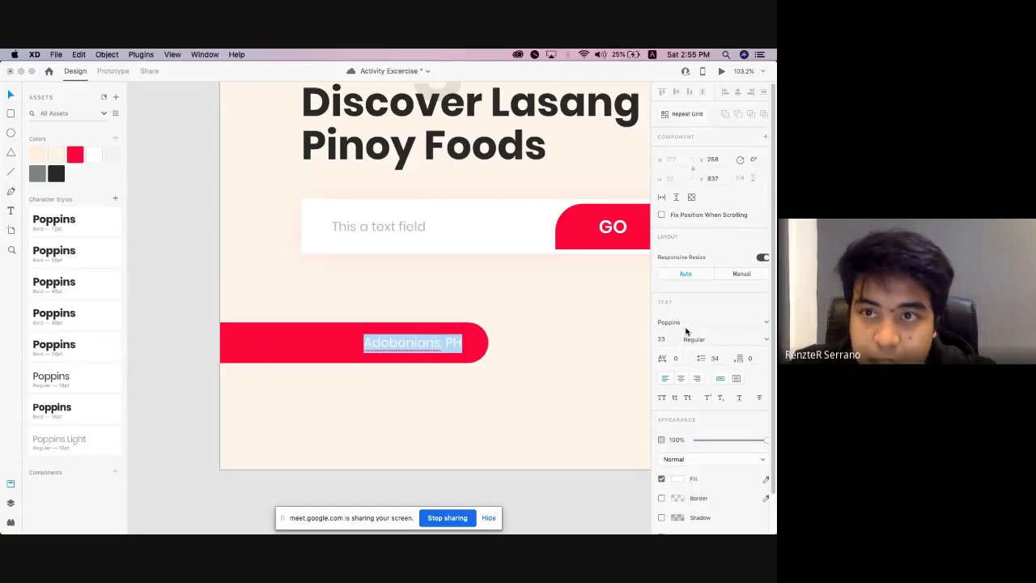
pyautogui.click(665, 340)
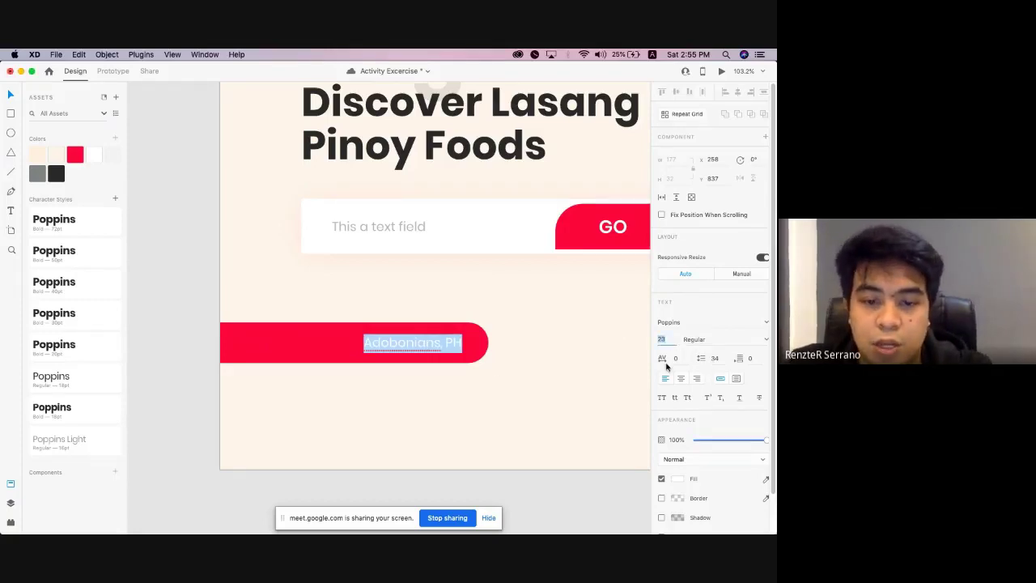
pyautogui.write('20')
pyautogui.press('Return')
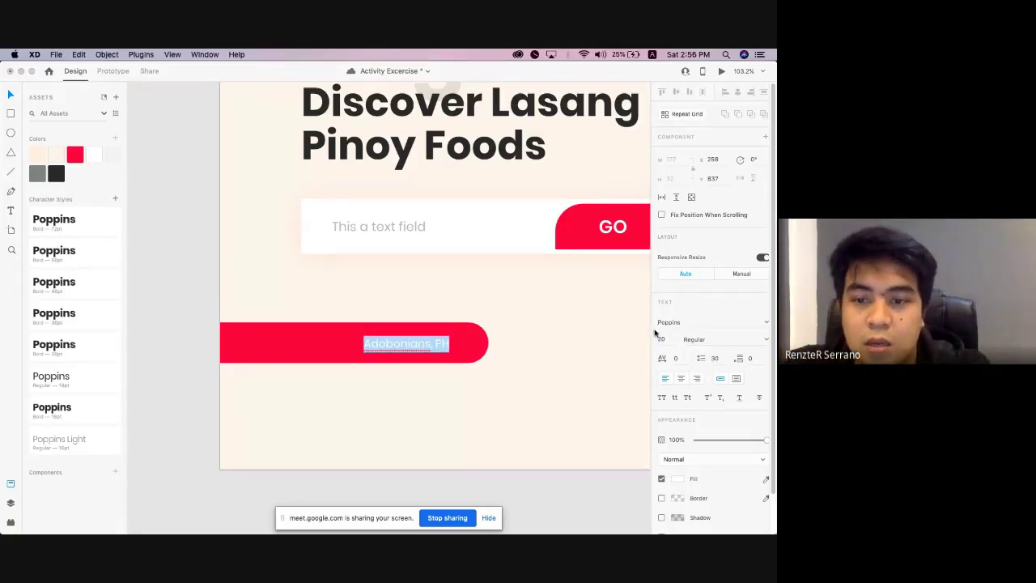
pyautogui.click(659, 341)
pyautogui.write('25')
pyautogui.press('Return')
pyautogui.press('Escape')
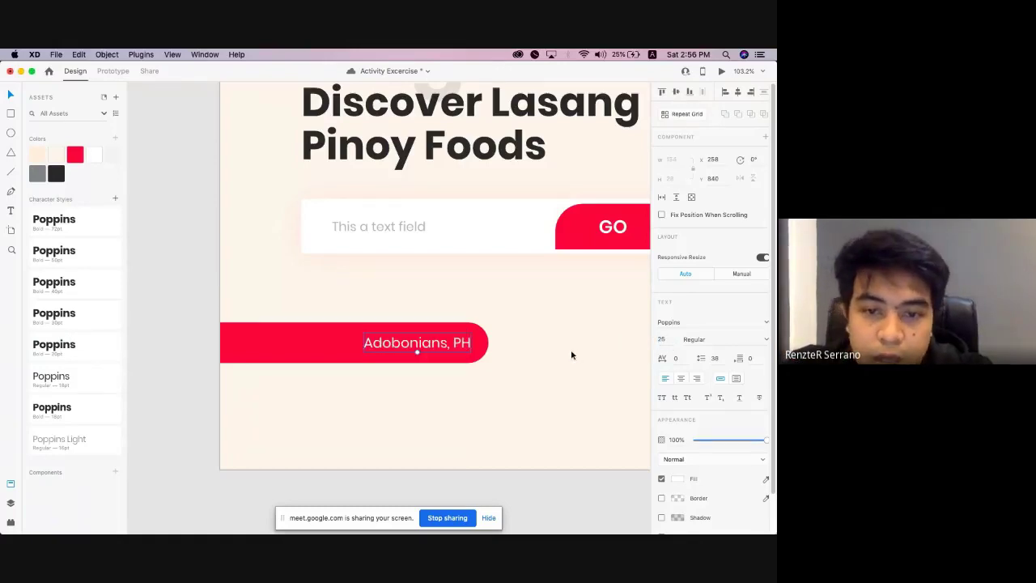
pyautogui.click(761, 341)
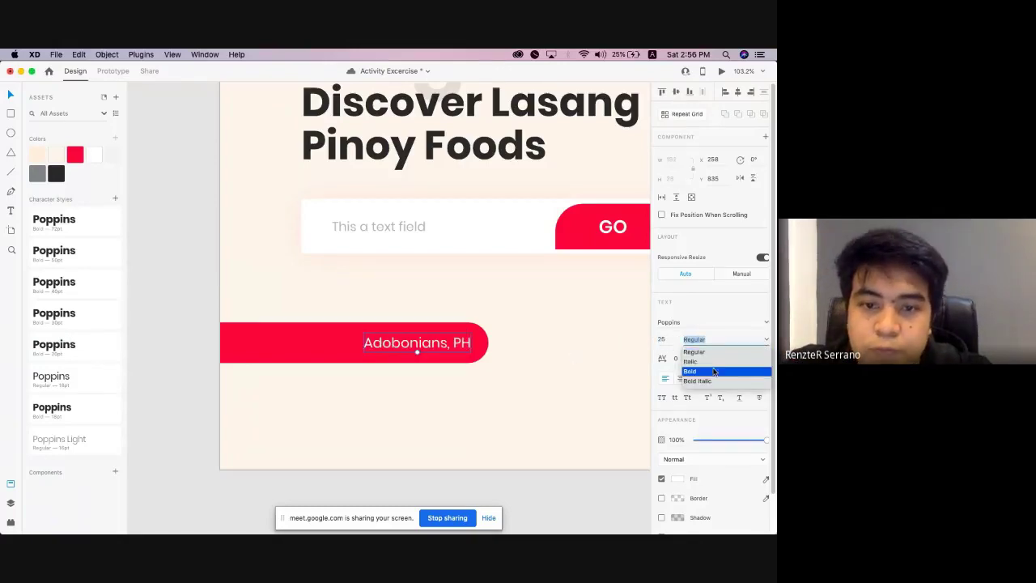
pyautogui.click(747, 366)
pyautogui.click(466, 348)
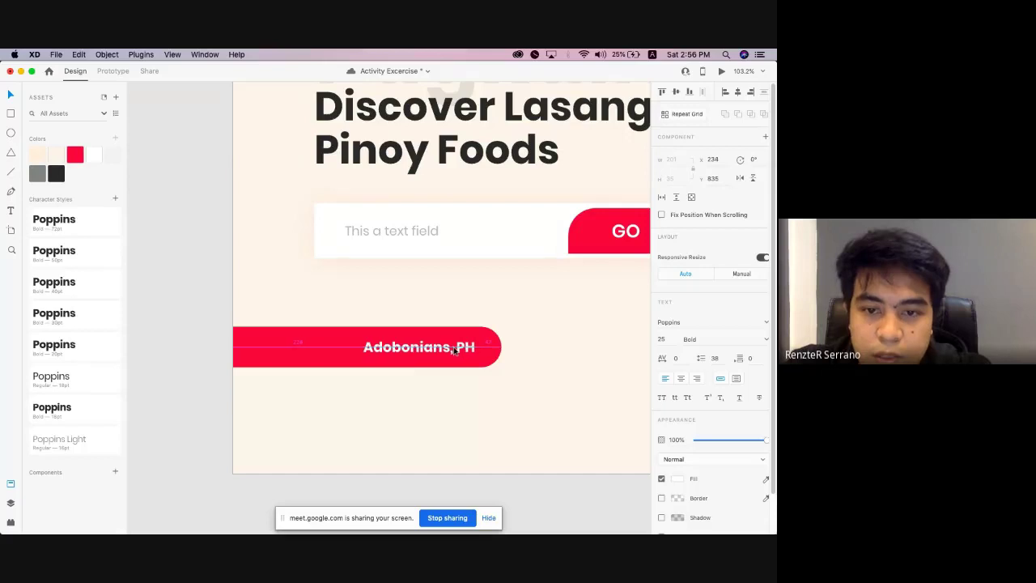
pyautogui.scroll(3, 474, 325)
# Nudge the 'Adobonians, PH' label's horizontal position within the red pill.
pyautogui.press('super+shift+apostrophe')
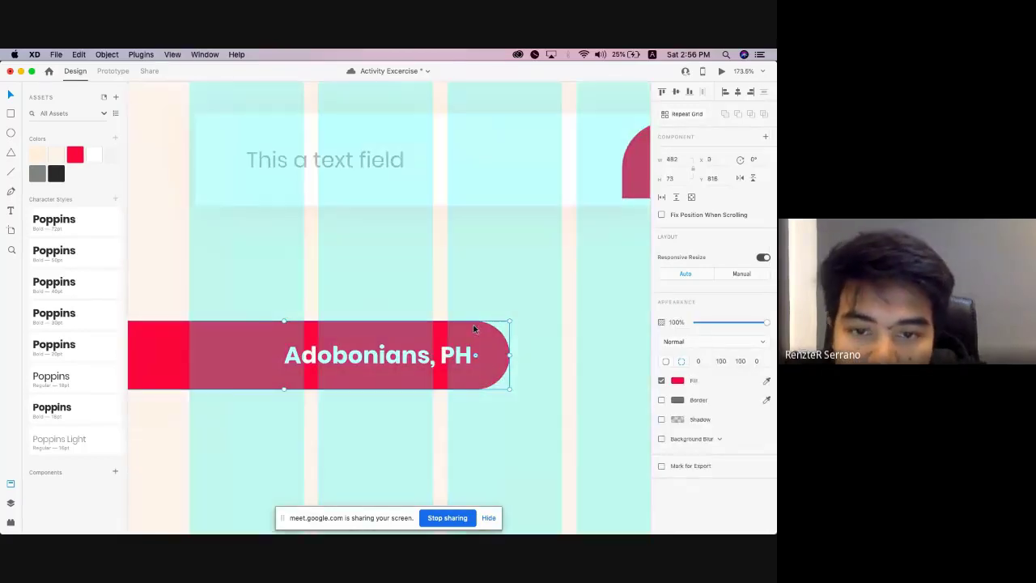
pyautogui.moveTo(474, 325); pyautogui.dragTo(403, 359)
pyautogui.scroll(-5, 555, 370)
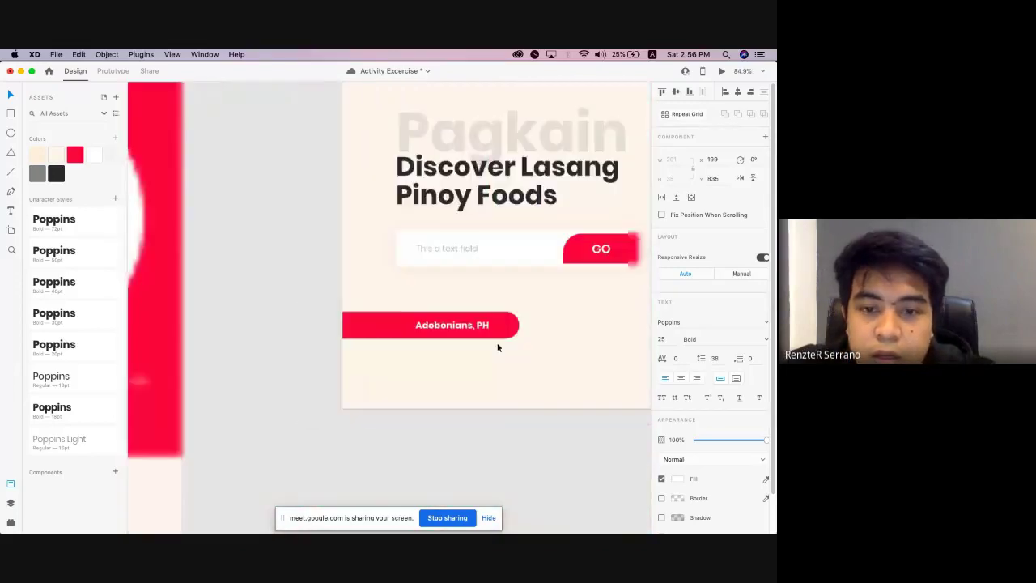
pyautogui.scroll(5, 499, 343)
pyautogui.press('super+shift+apostrophe')
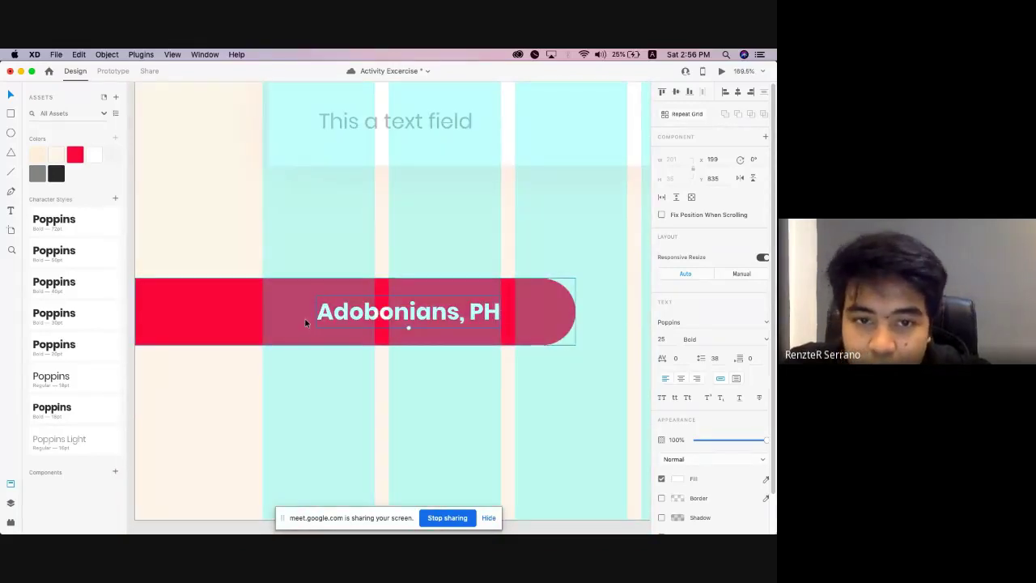
pyautogui.click(410, 326)
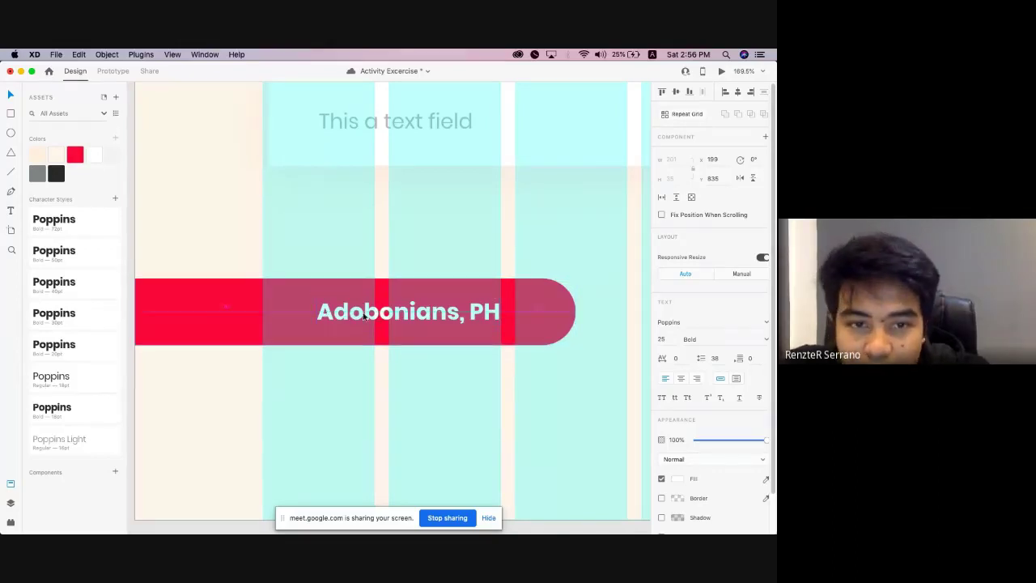
pyautogui.moveTo(409, 327); pyautogui.dragTo(354, 326)
pyautogui.moveTo(416, 333); pyautogui.dragTo(470, 332)
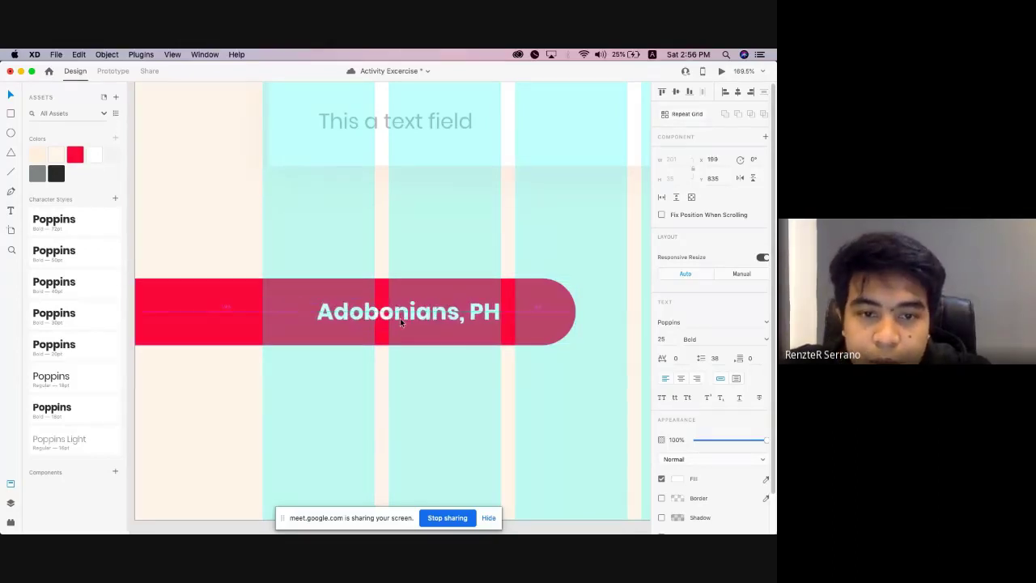
pyautogui.scroll(-3, 298, 317)
pyautogui.scroll(5, 299, 317)
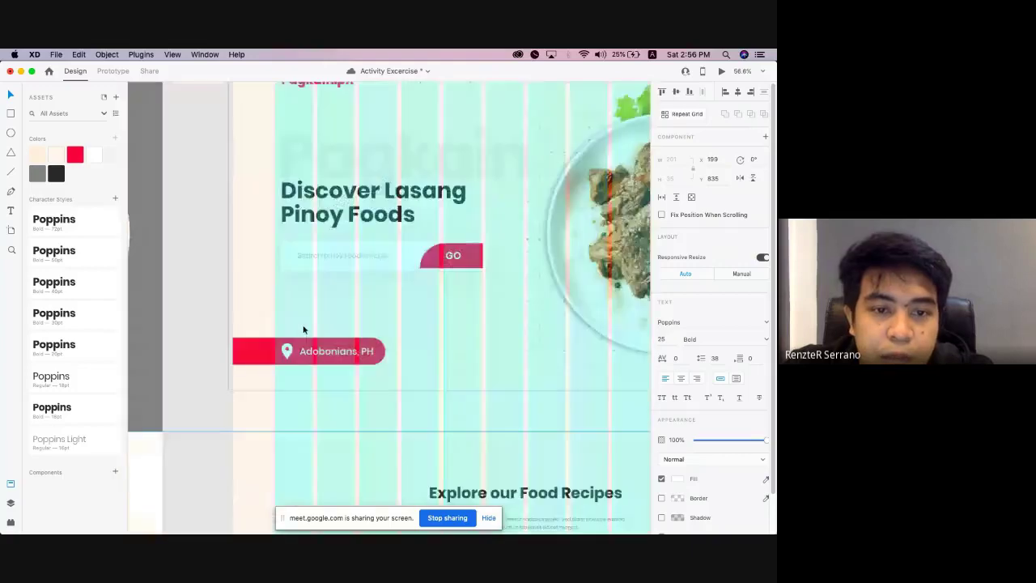
# Select the Adobonians, PH pill, then show all open windows in Mission Control.
pyautogui.click(287, 356)
pyautogui.doubleClick(290, 355)
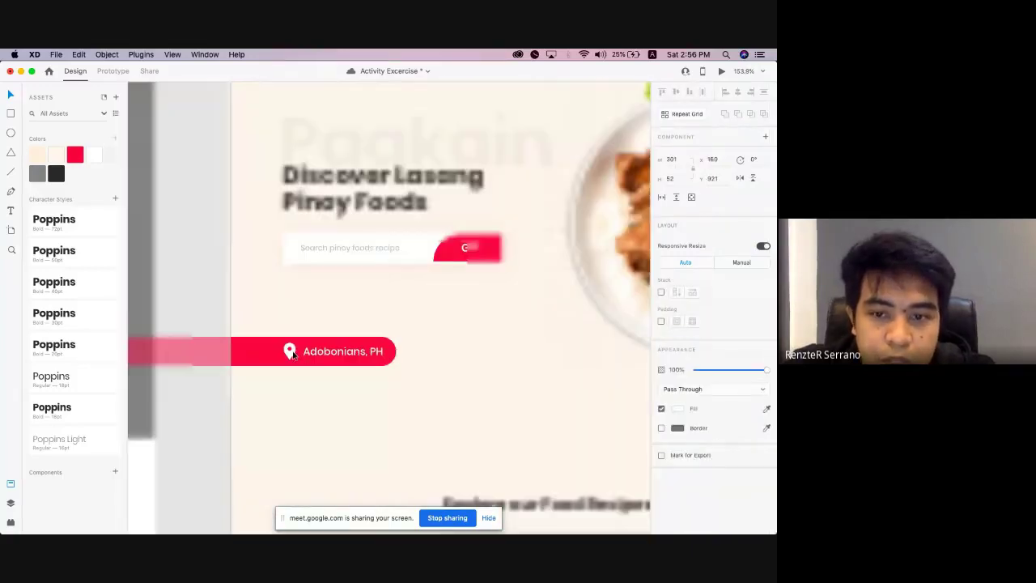
pyautogui.scroll(2, 404, 349)
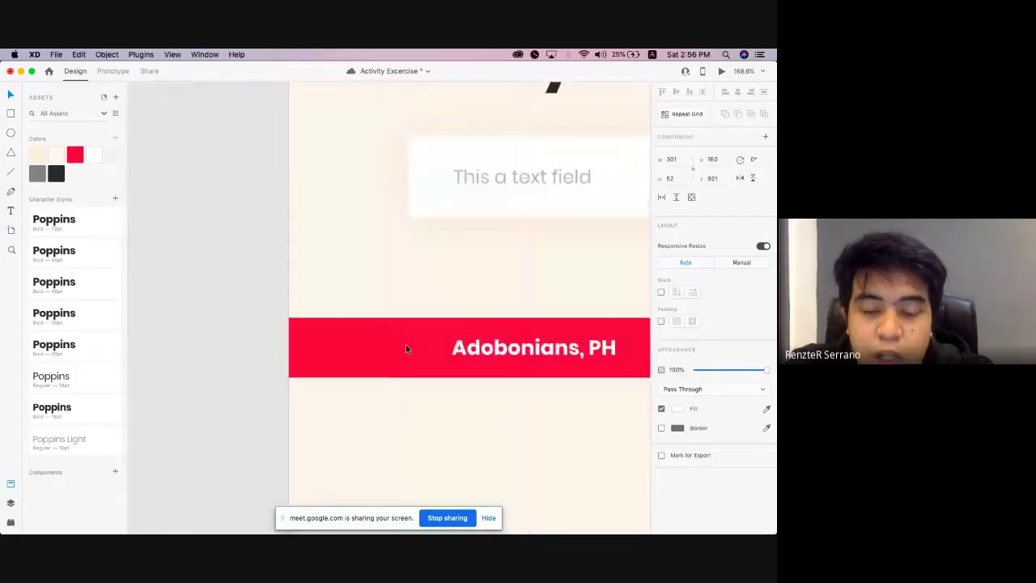
pyautogui.scroll(-5, 405, 344)
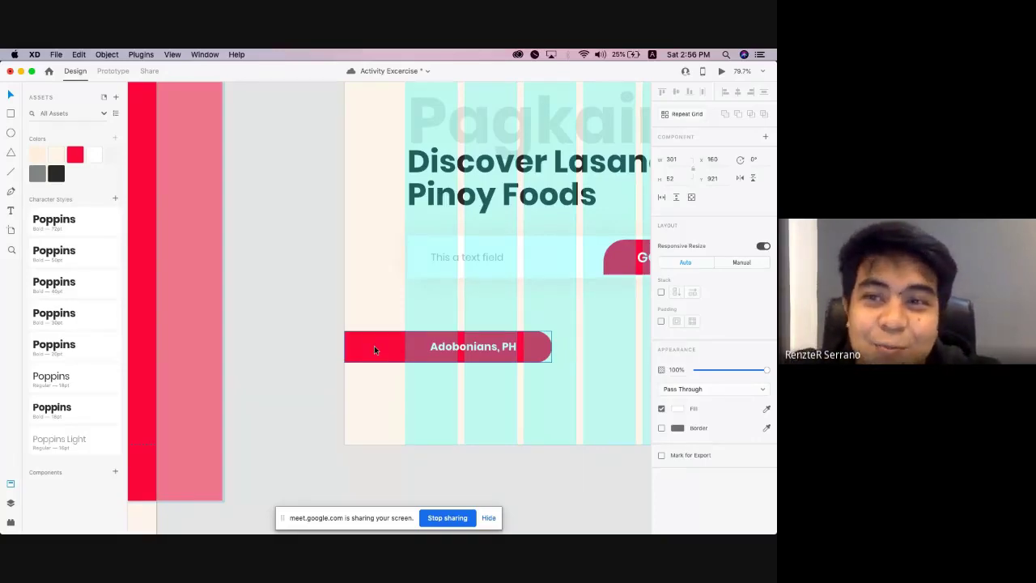
pyautogui.scroll(-5, 374, 346)
pyautogui.scroll(2, 402, 354)
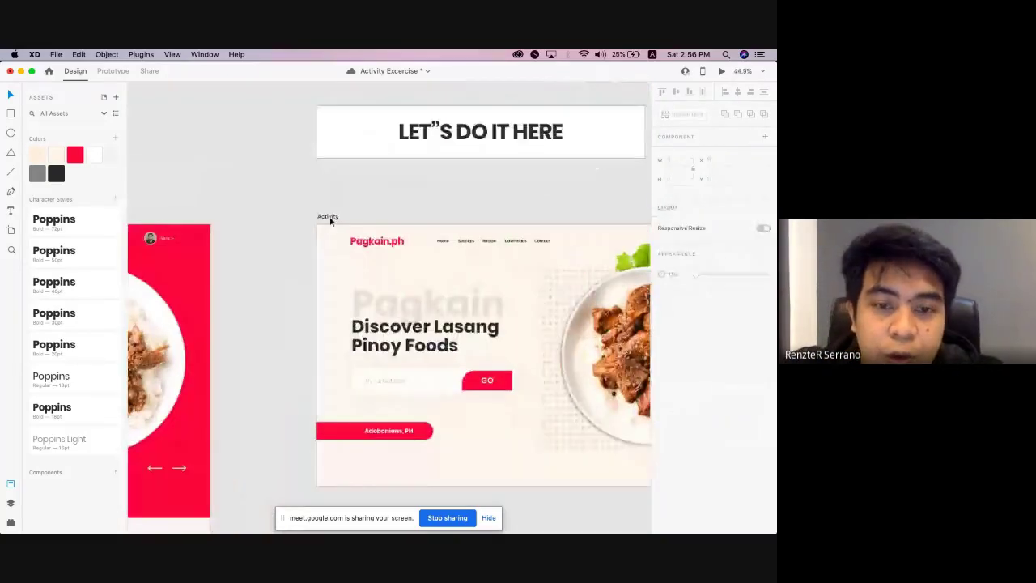
pyautogui.scroll(3, 329, 285)
pyautogui.click(328, 283)
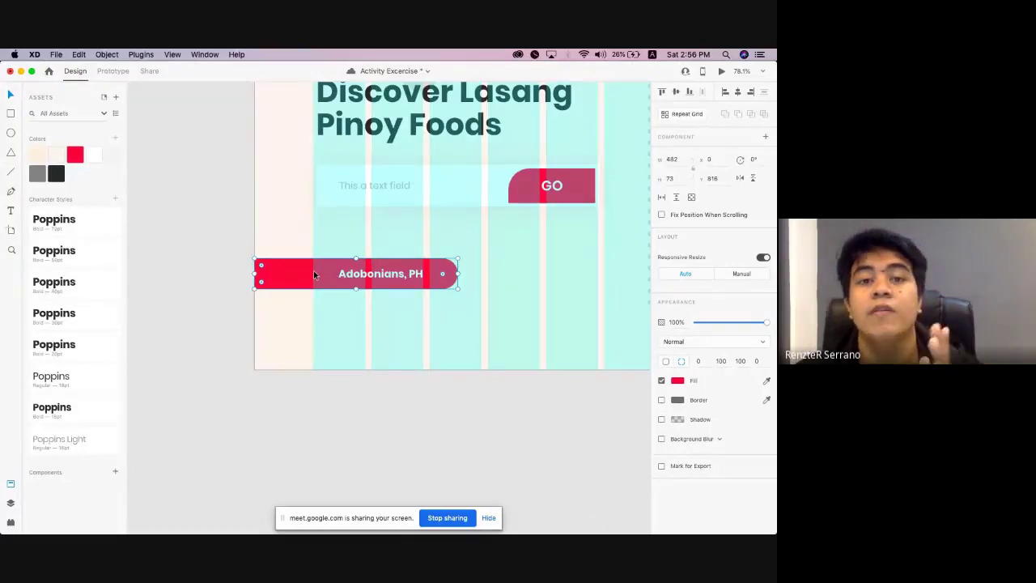
pyautogui.scroll(-1, 313, 270)
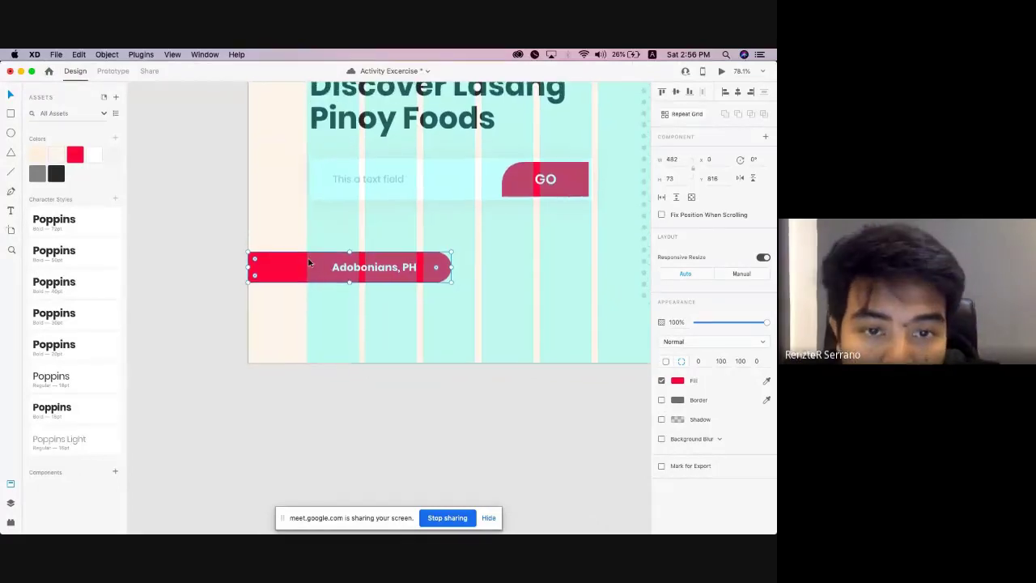
pyautogui.hotkey('ctrl', 'Up')
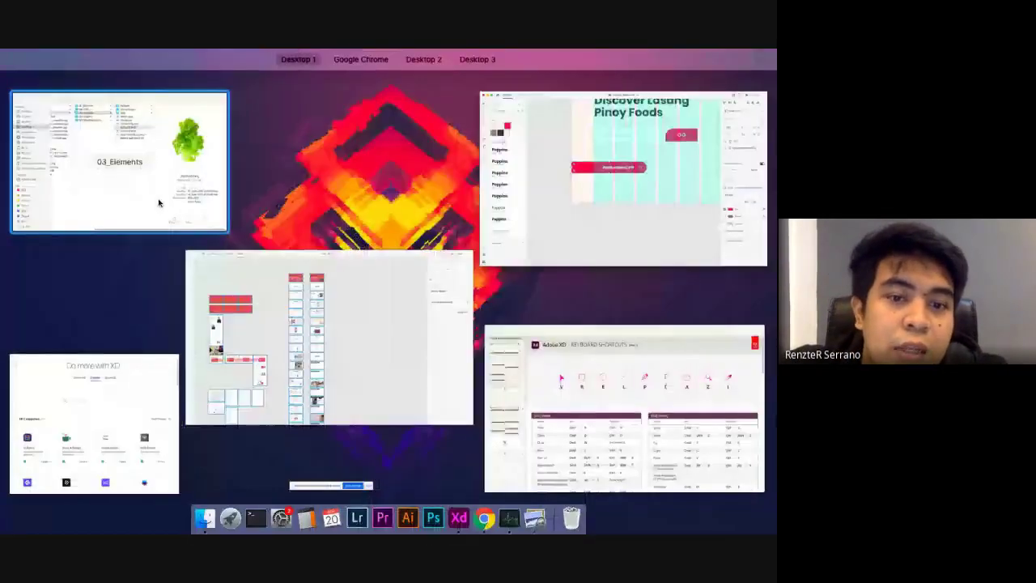
# Drag pin_location.svg from Finder's 03_Elements > SVG folder onto the XD canvas.
pyautogui.click(159, 203)
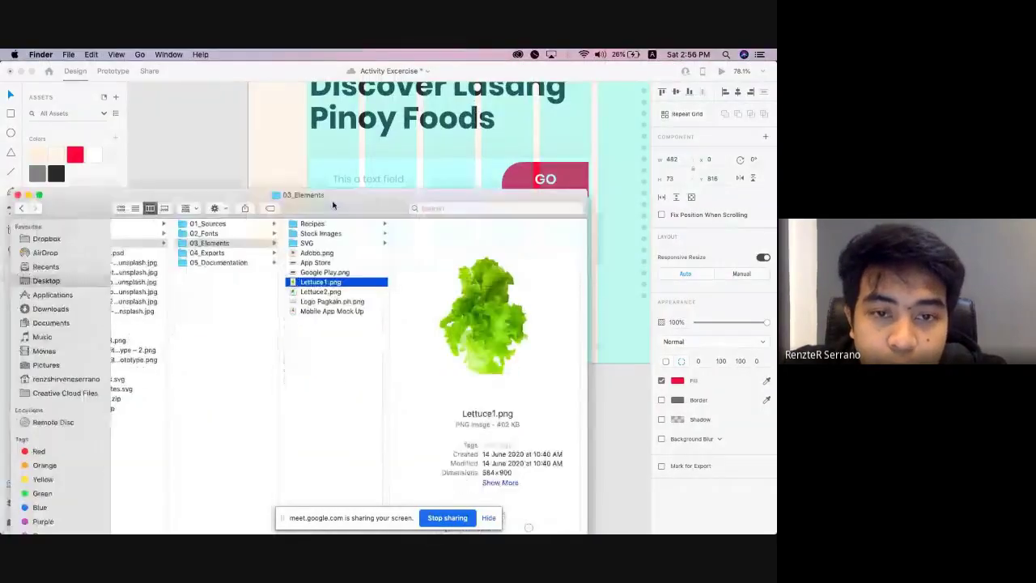
pyautogui.click(212, 243)
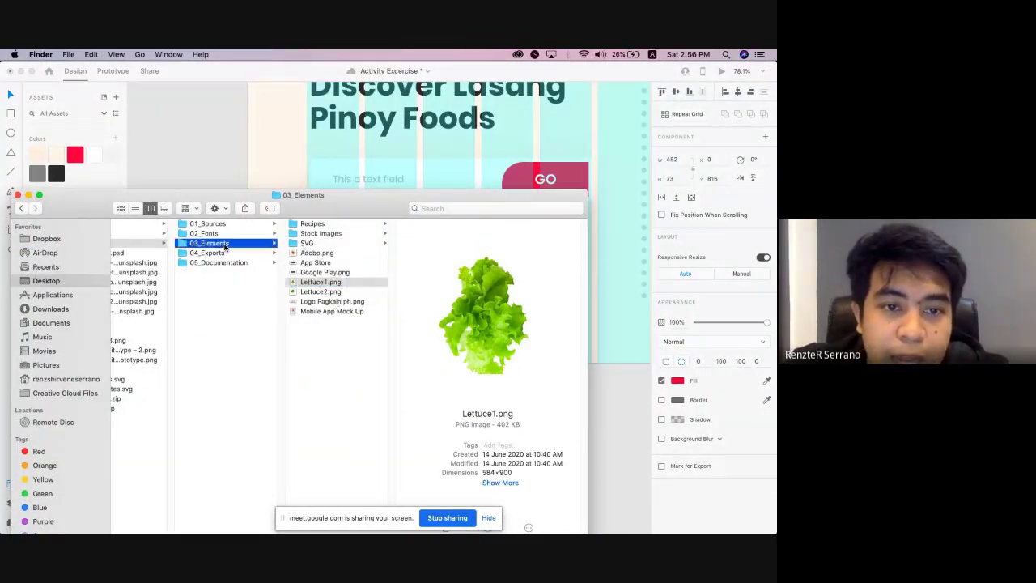
pyautogui.click(338, 243)
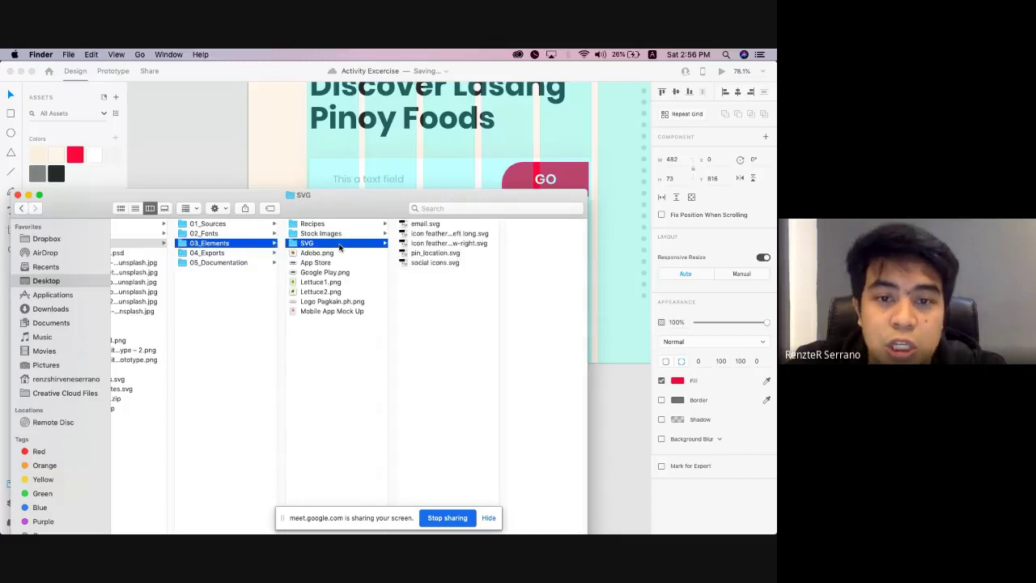
pyautogui.click(423, 254)
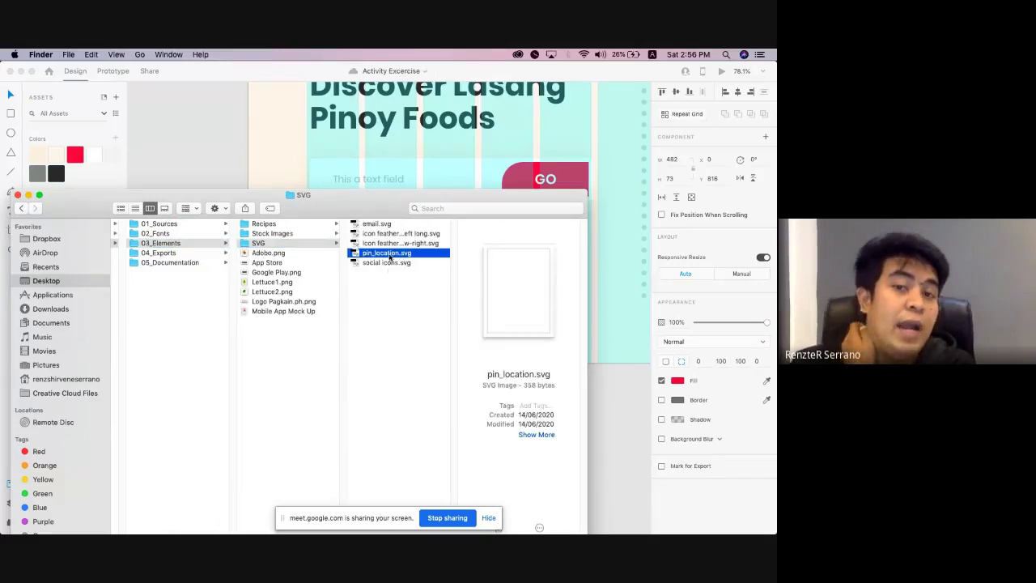
pyautogui.moveTo(389, 196); pyautogui.dragTo(278, 317)
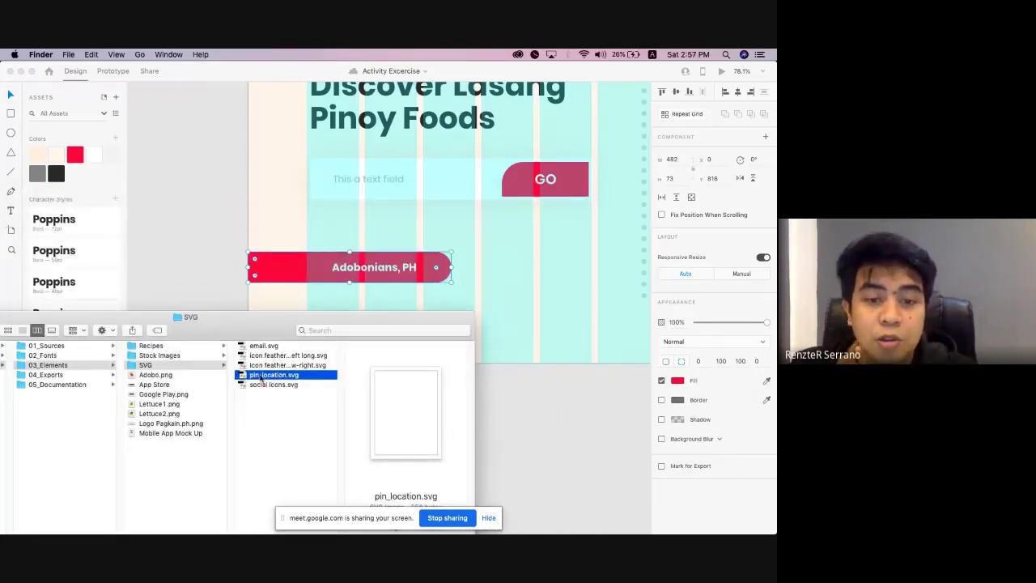
pyautogui.moveTo(281, 378); pyautogui.dragTo(202, 230)
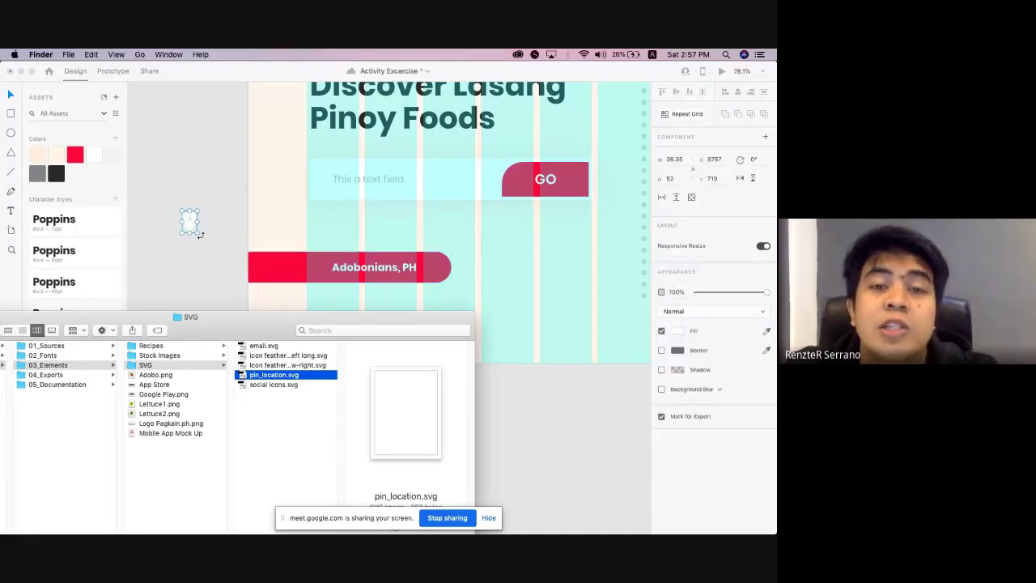
pyautogui.click(189, 228)
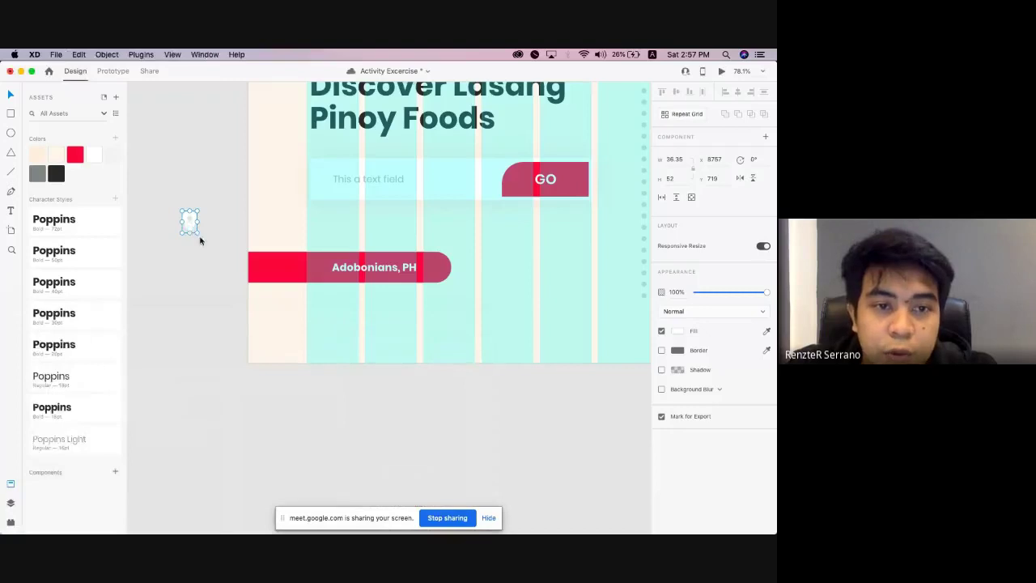
# Move the pin icon onto the red pill, just left of the Adobonians, PH label.
pyautogui.moveTo(195, 228); pyautogui.dragTo(316, 269)
pyautogui.scroll(10, 332, 279)
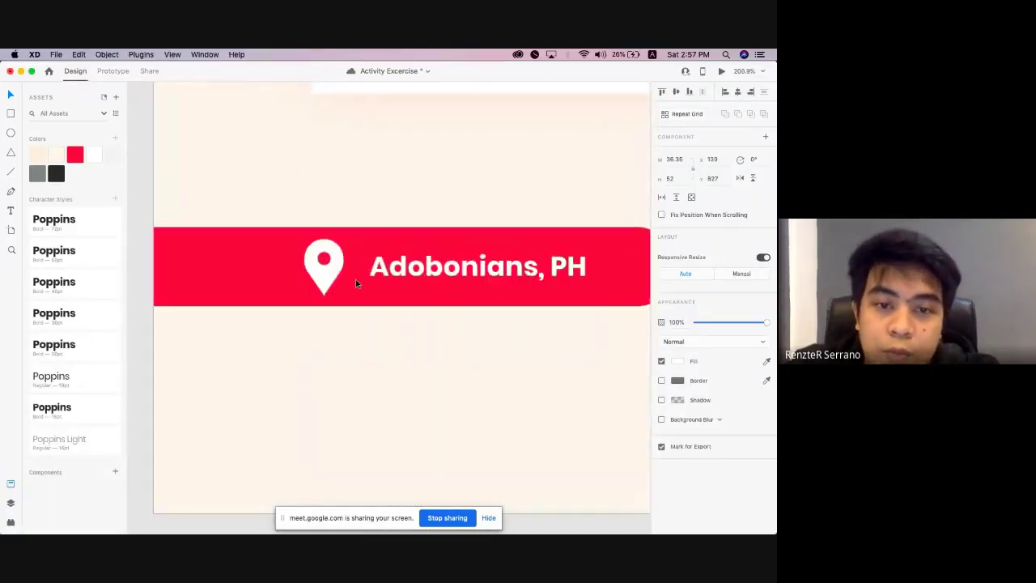
pyautogui.scroll(-5, 328, 296)
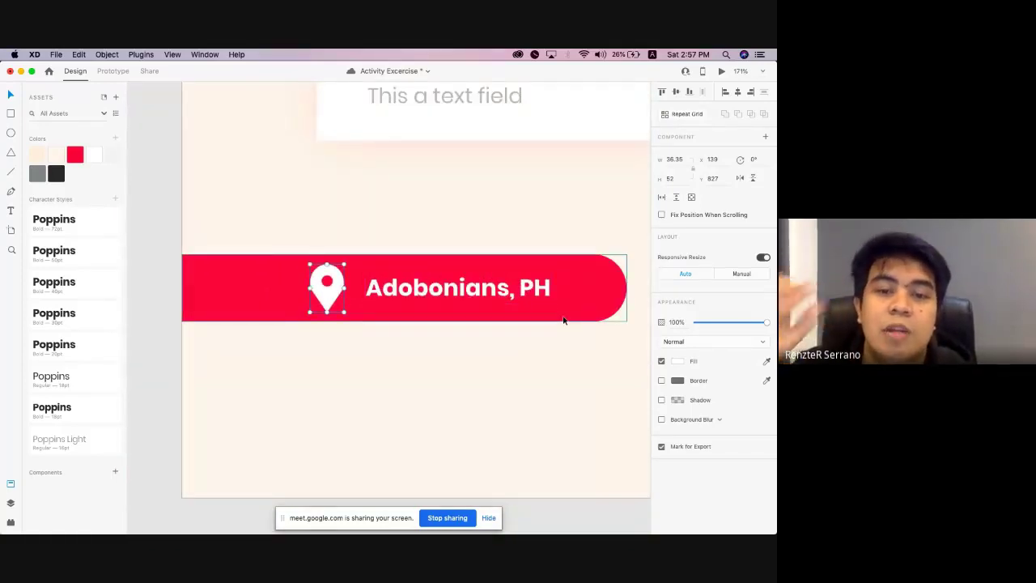
# Recolour the pin icon with a green fill.
pyautogui.click(679, 361)
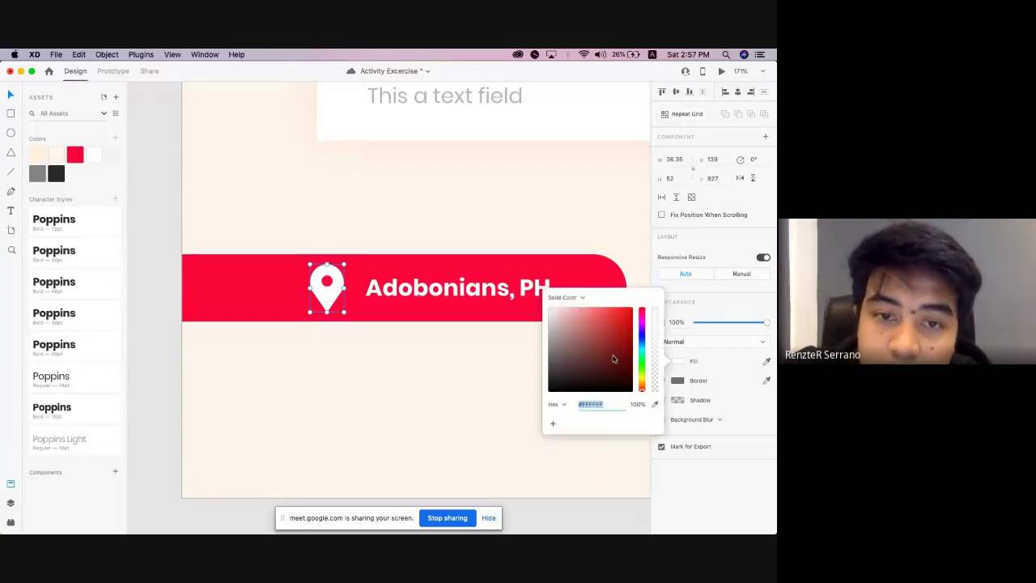
pyautogui.moveTo(614, 358); pyautogui.dragTo(609, 370)
pyautogui.click(641, 375)
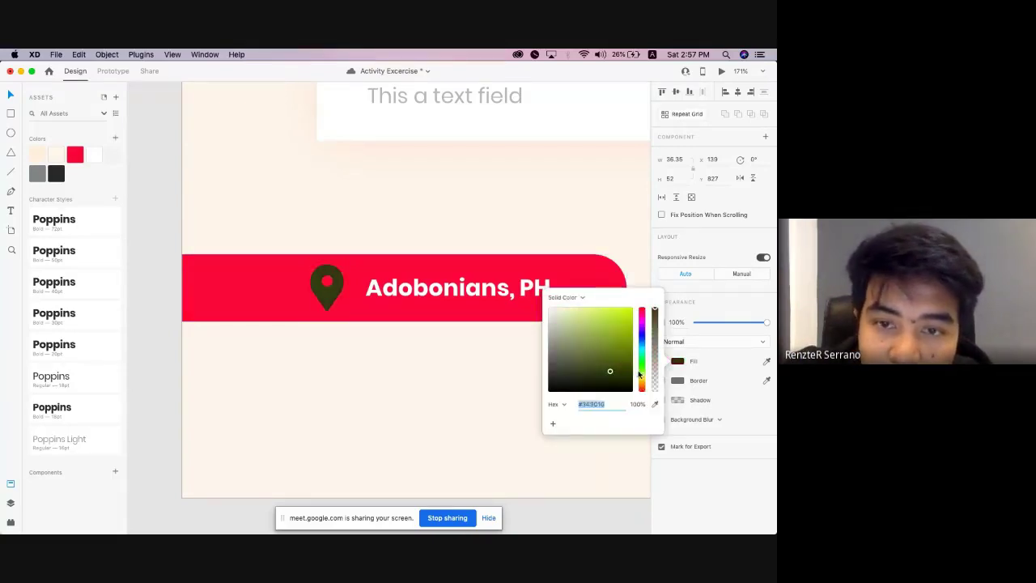
pyautogui.click(614, 337)
pyautogui.click(690, 387)
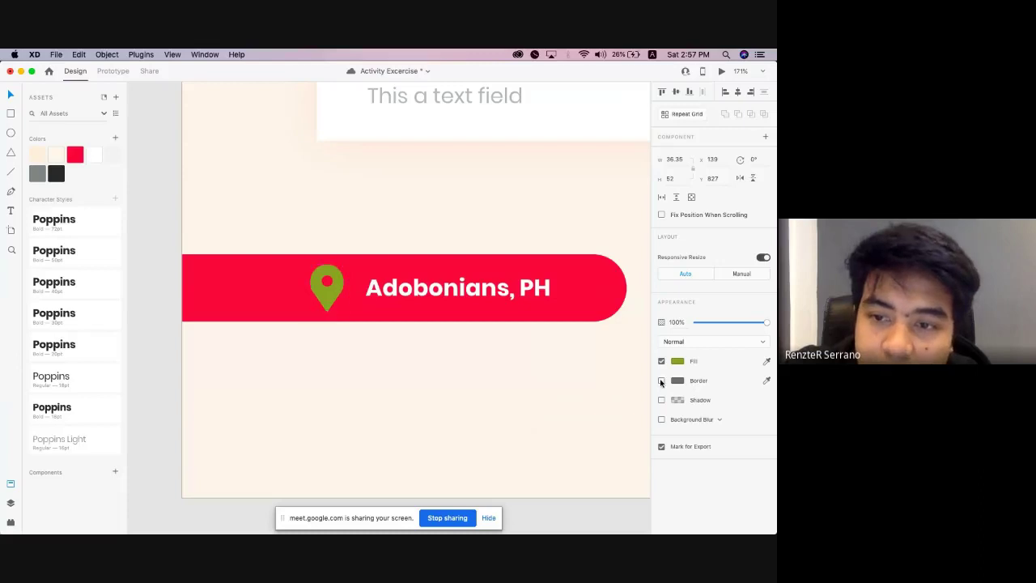
pyautogui.click(662, 361)
pyautogui.click(662, 361)
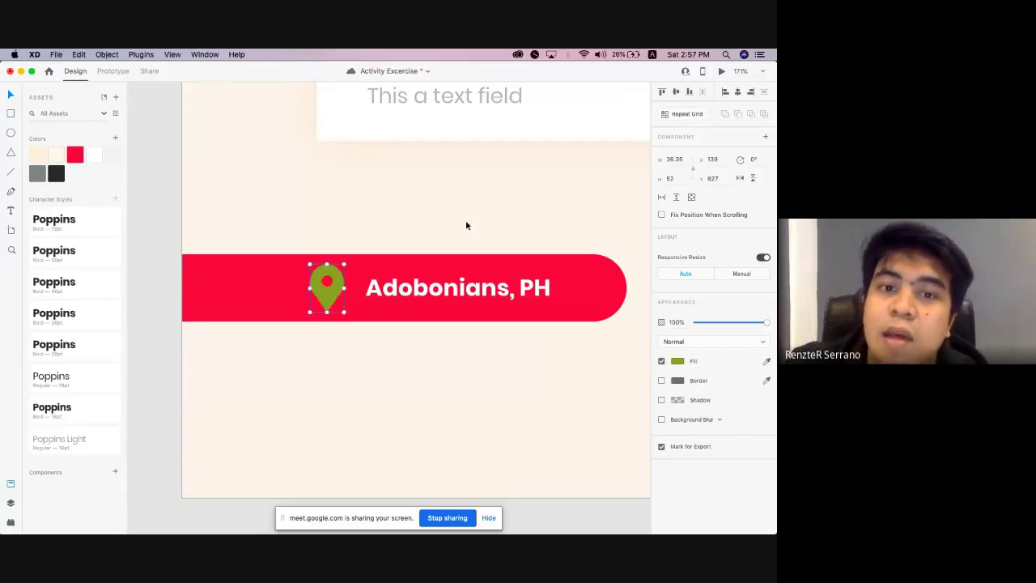
pyautogui.click(317, 300)
pyautogui.click(318, 300)
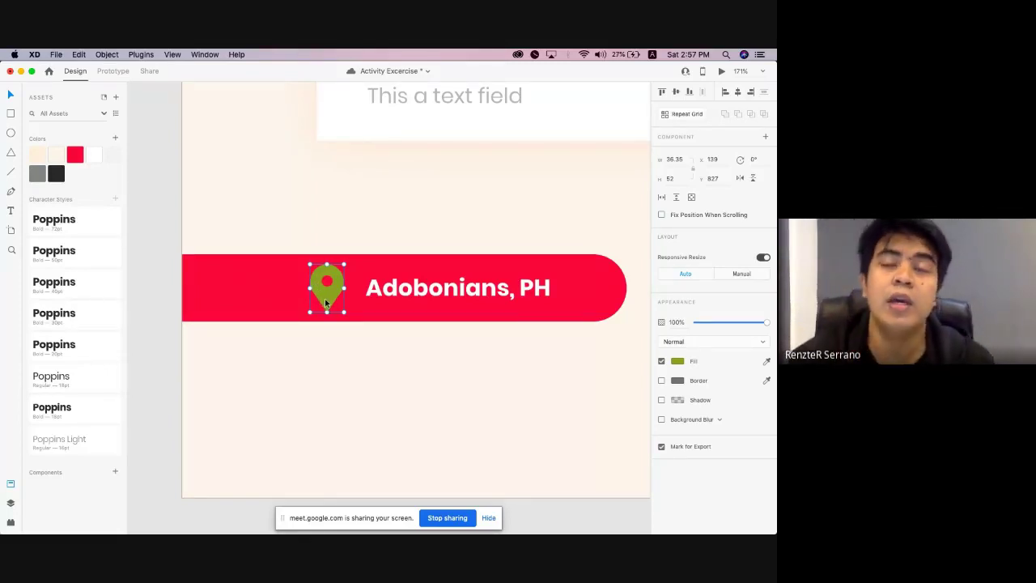
# Save the document with Cmd+S and bring up the Plugins panel.
pyautogui.scroll(-5, 325, 302)
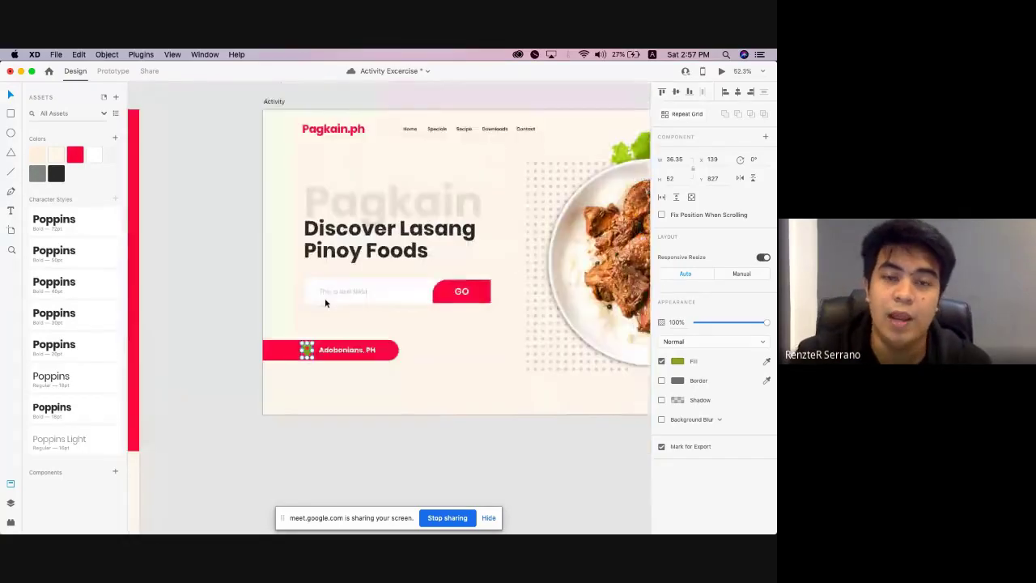
pyautogui.scroll(5, 325, 298)
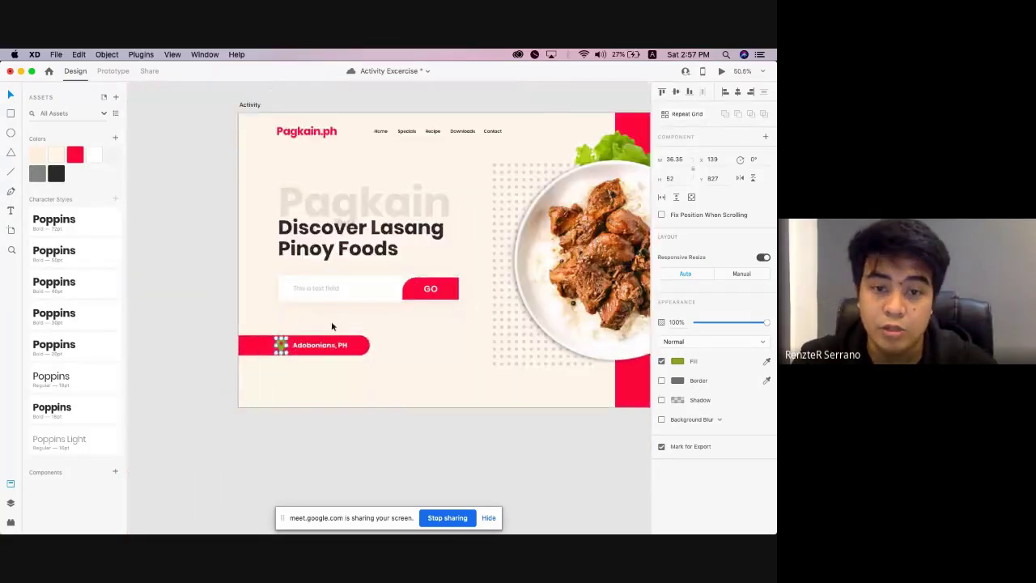
pyautogui.scroll(-3, 331, 321)
pyautogui.scroll(2, 331, 322)
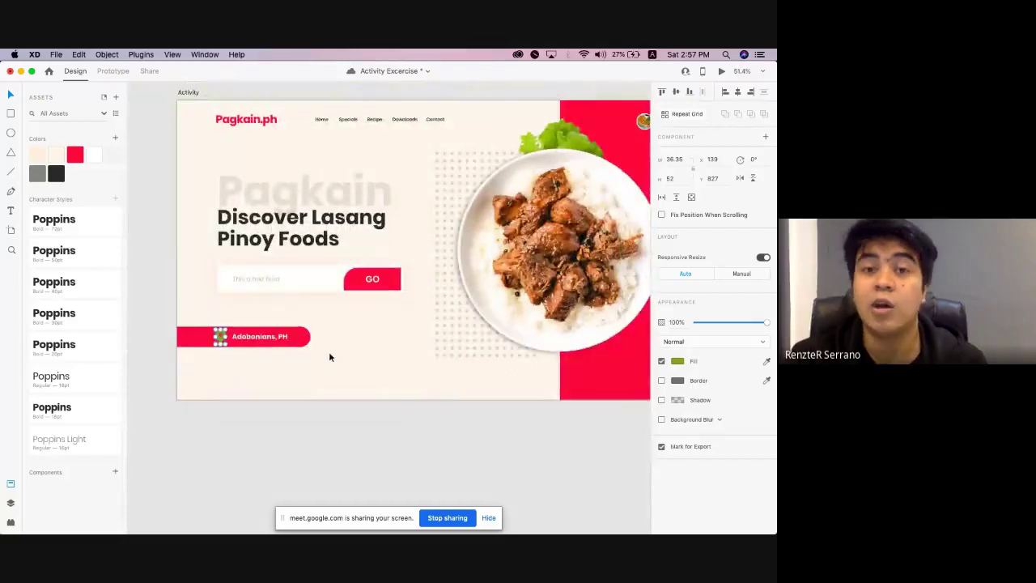
pyautogui.scroll(-4, 328, 352)
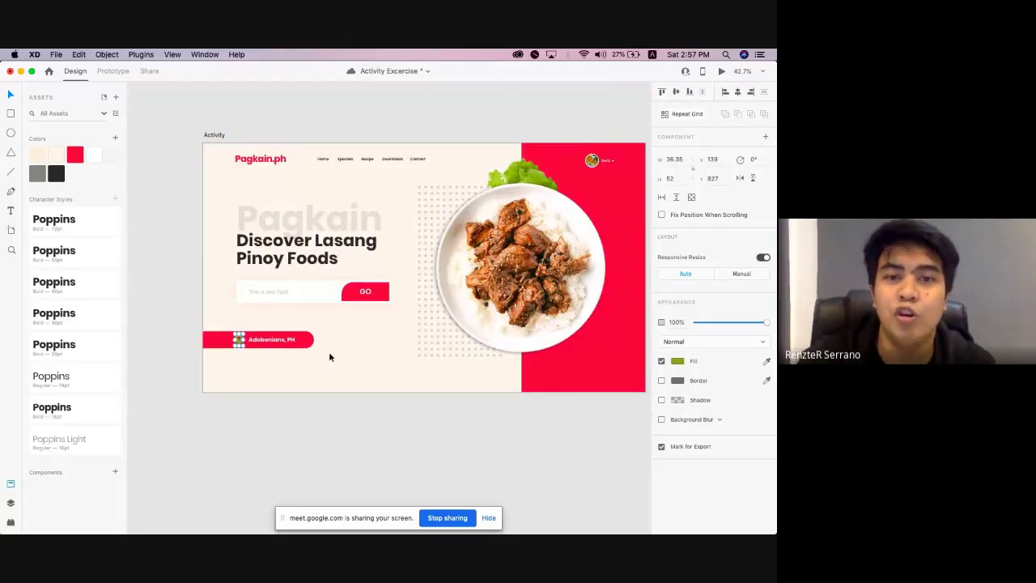
pyautogui.press('super+s')
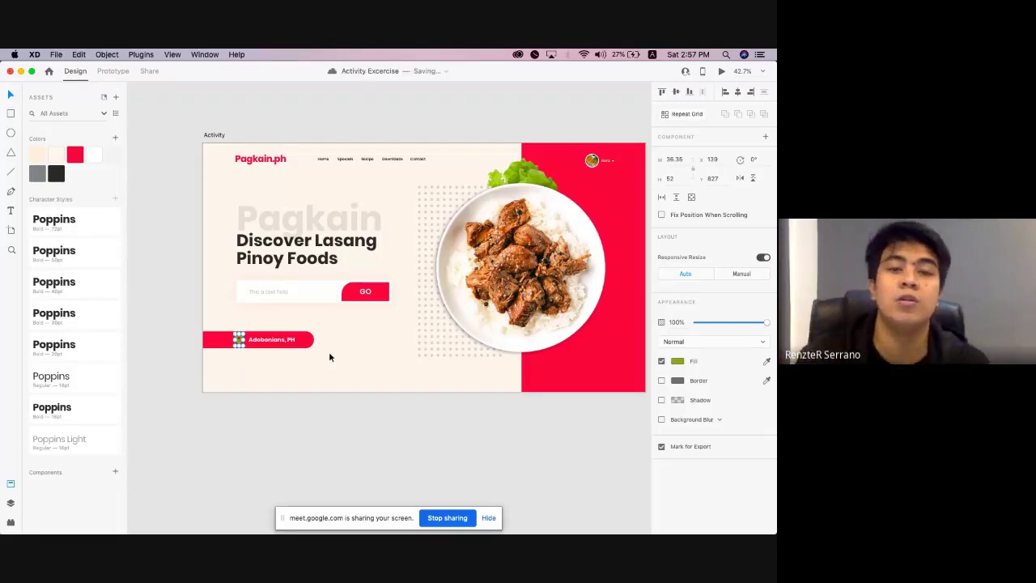
pyautogui.scroll(5, 234, 336)
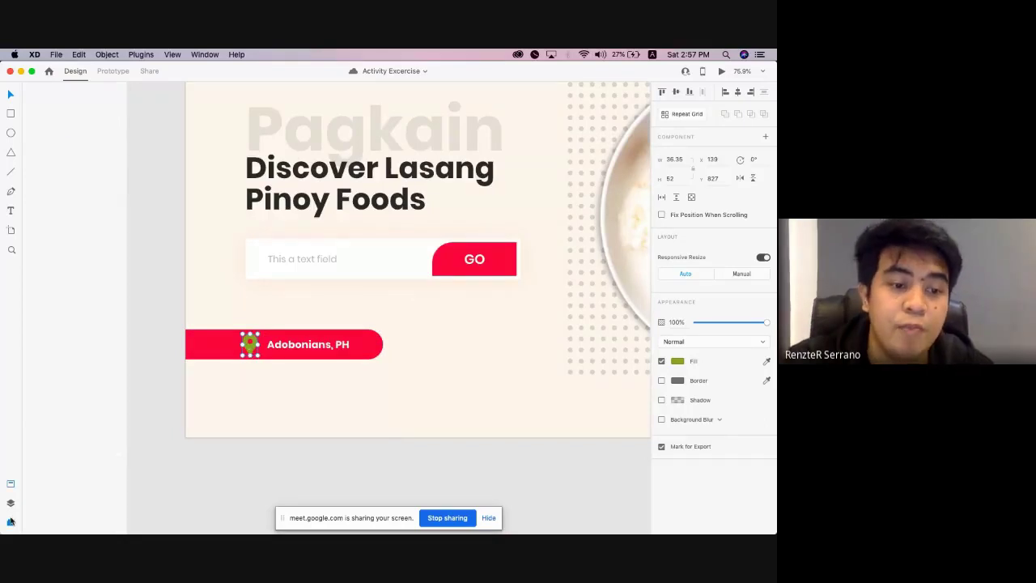
pyautogui.press('alt+super+p')
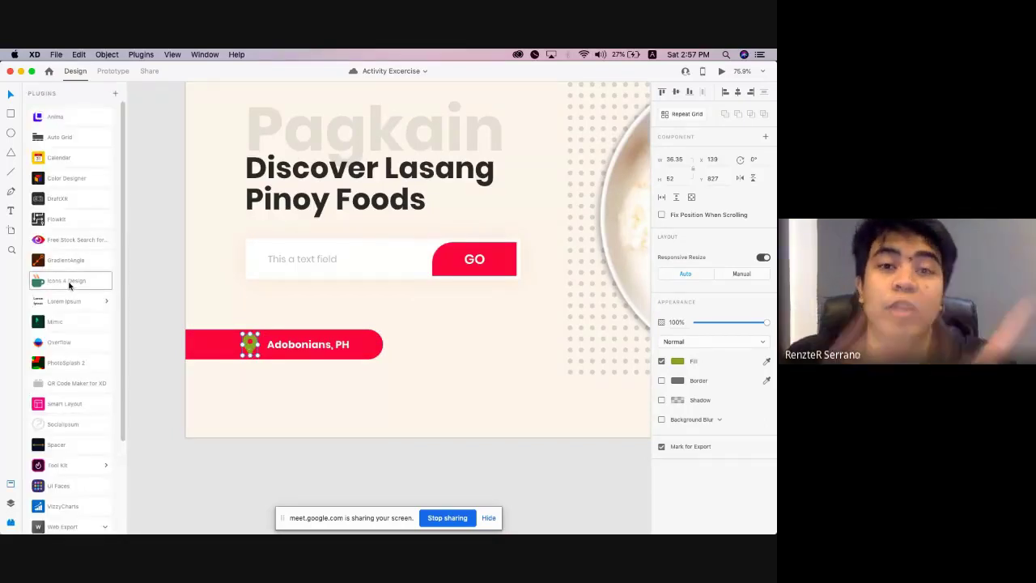
pyautogui.click(68, 286)
pyautogui.doubleClick(66, 145)
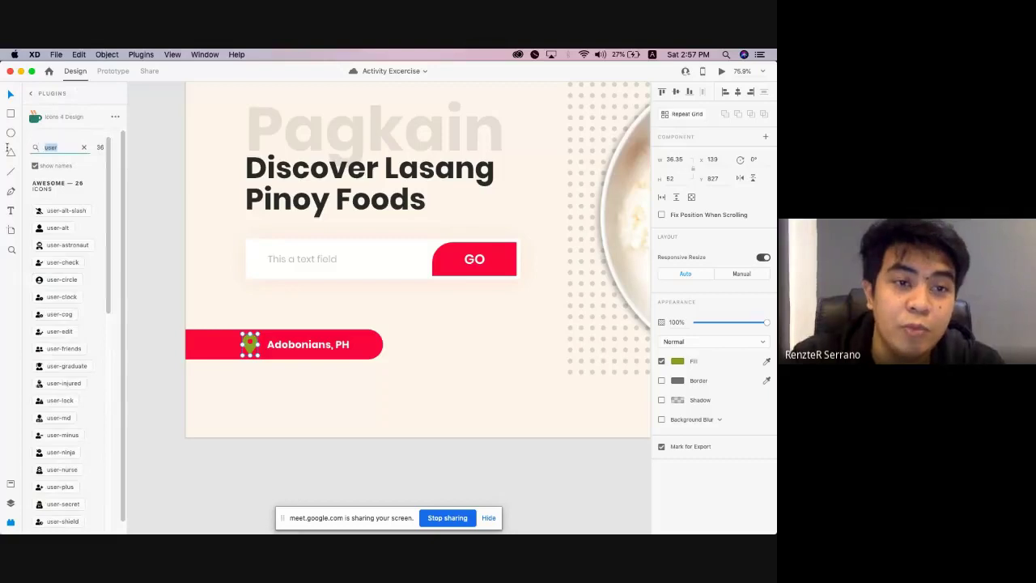
pyautogui.write('location')
pyautogui.press('super+a')
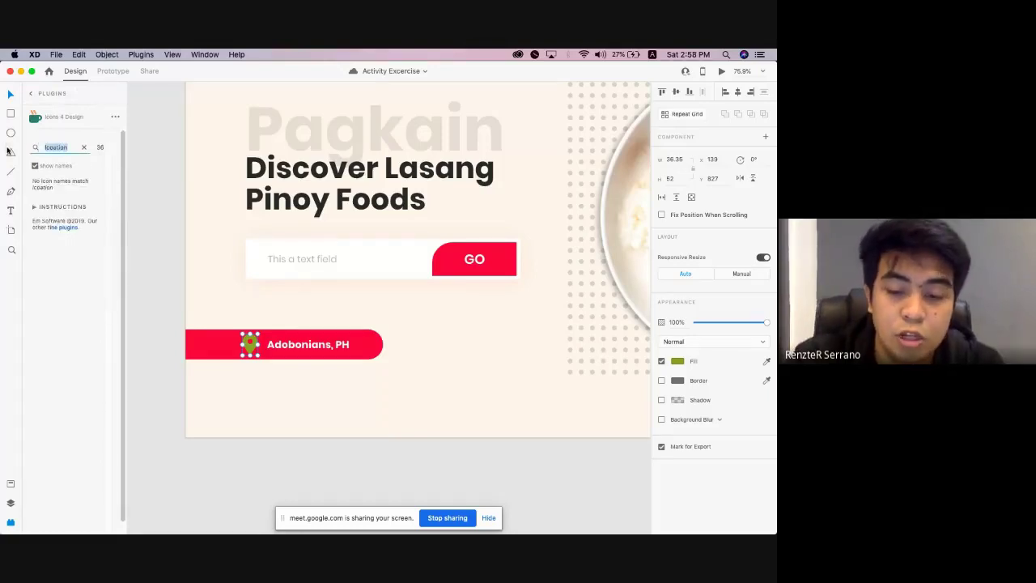
pyautogui.write('Location')
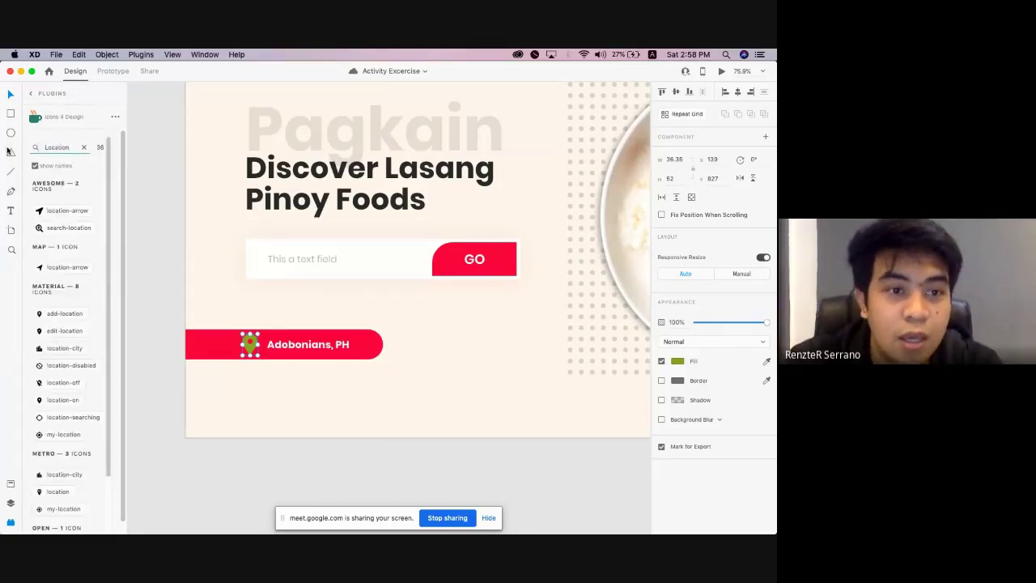
pyautogui.scroll(-1, 75, 325)
pyautogui.scroll(-5, 75, 326)
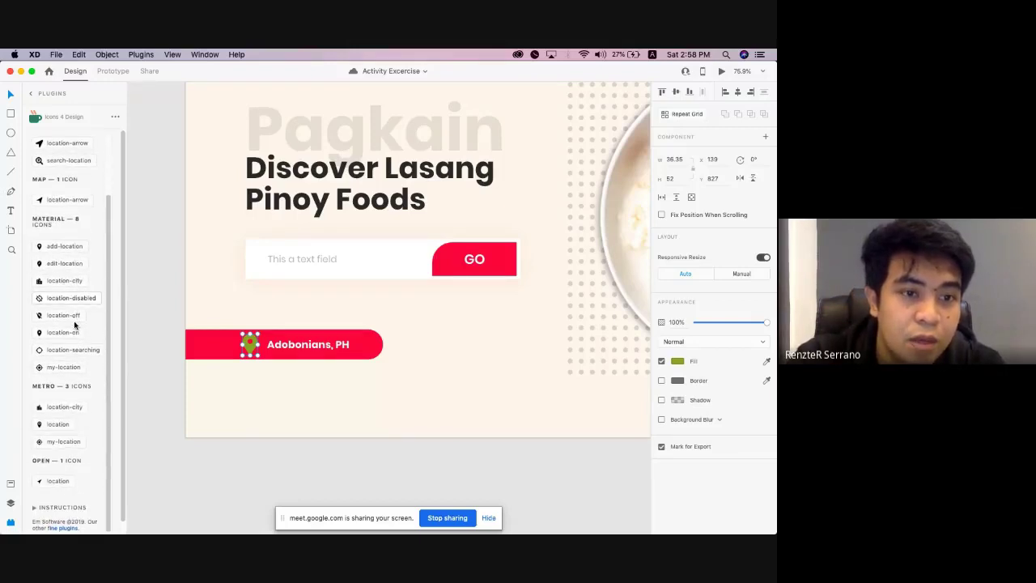
pyautogui.scroll(3, 62, 225)
pyautogui.scroll(-3, 95, 375)
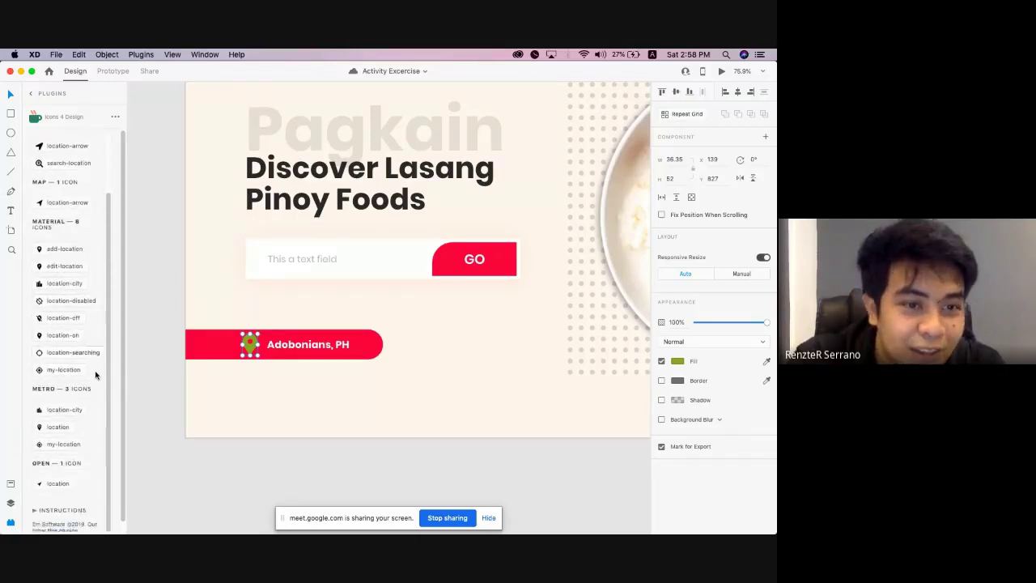
pyautogui.click(57, 426)
pyautogui.scroll(5, 264, 352)
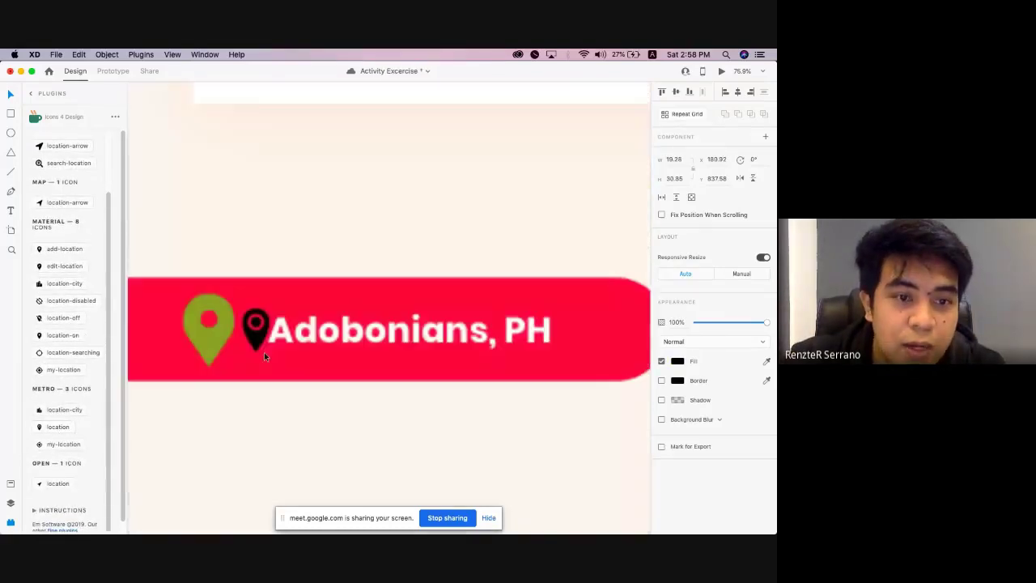
pyautogui.scroll(5, 264, 352)
pyautogui.click(63, 335)
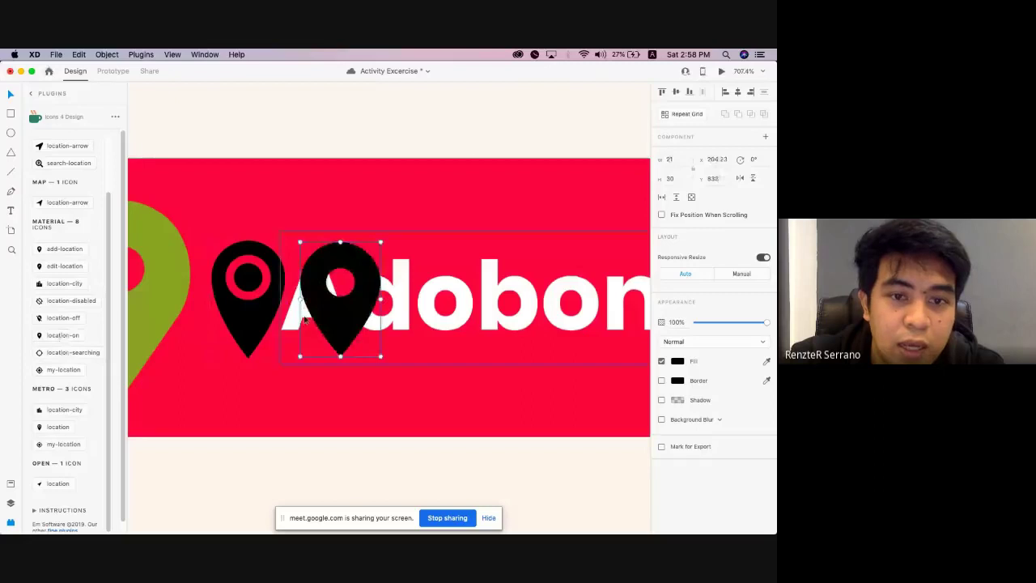
pyautogui.moveTo(304, 320); pyautogui.dragTo(247, 305)
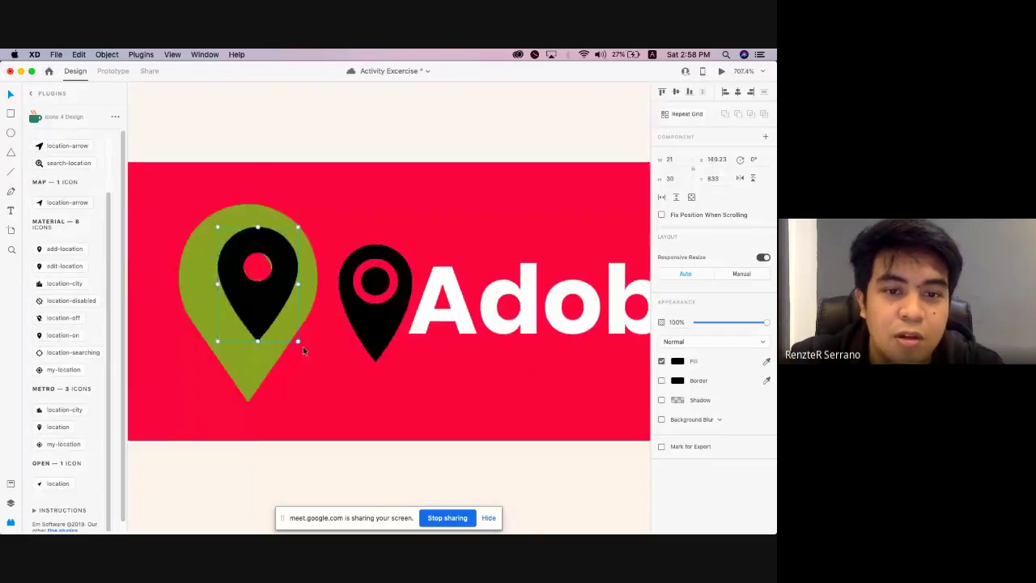
pyautogui.moveTo(303, 346); pyautogui.dragTo(343, 406)
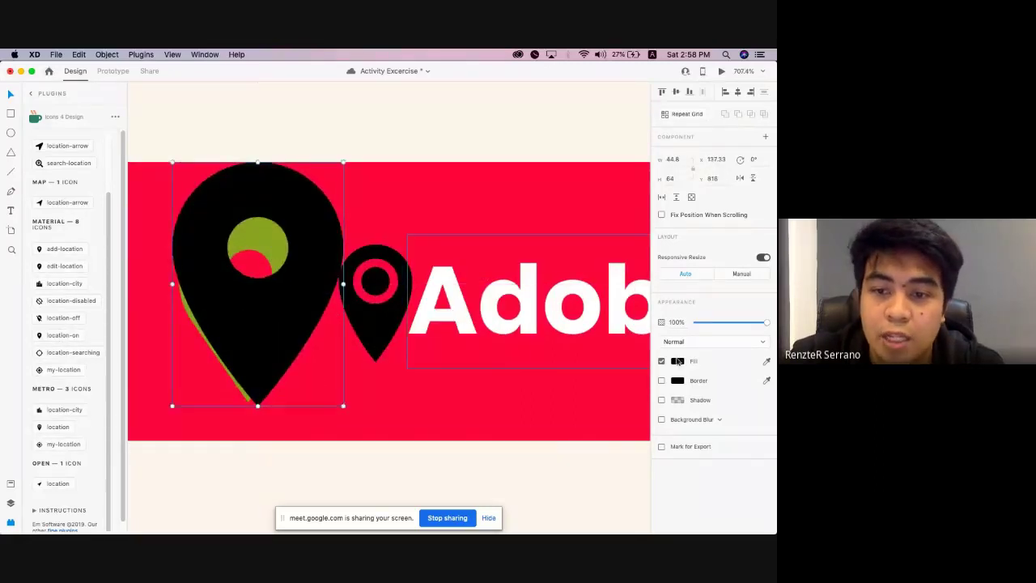
pyautogui.click(679, 361)
pyautogui.click(551, 304)
pyautogui.click(320, 334)
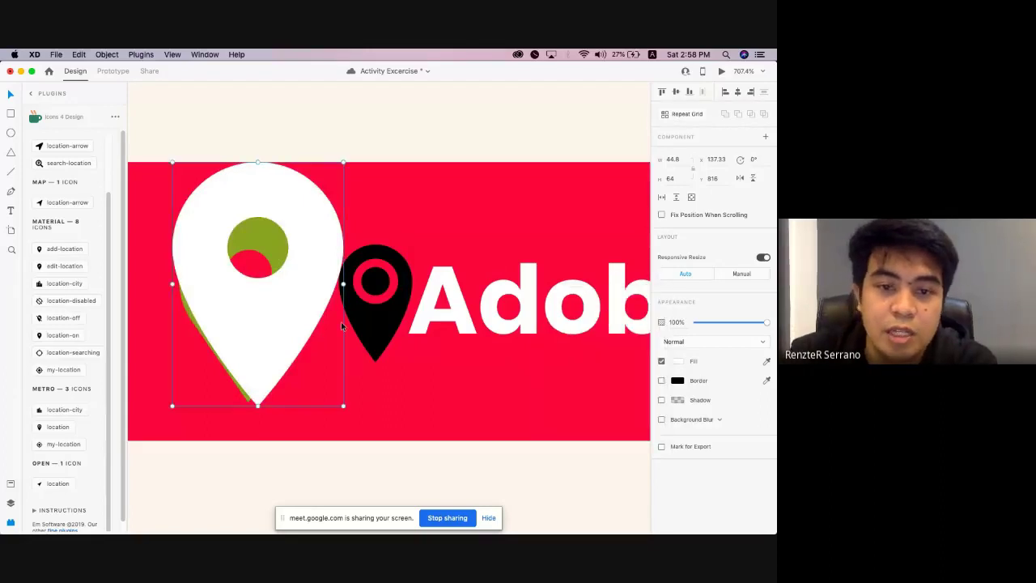
pyautogui.press('Delete')
pyautogui.click(381, 327)
pyautogui.press('Delete')
pyautogui.press('super+minus')
pyautogui.click(338, 335)
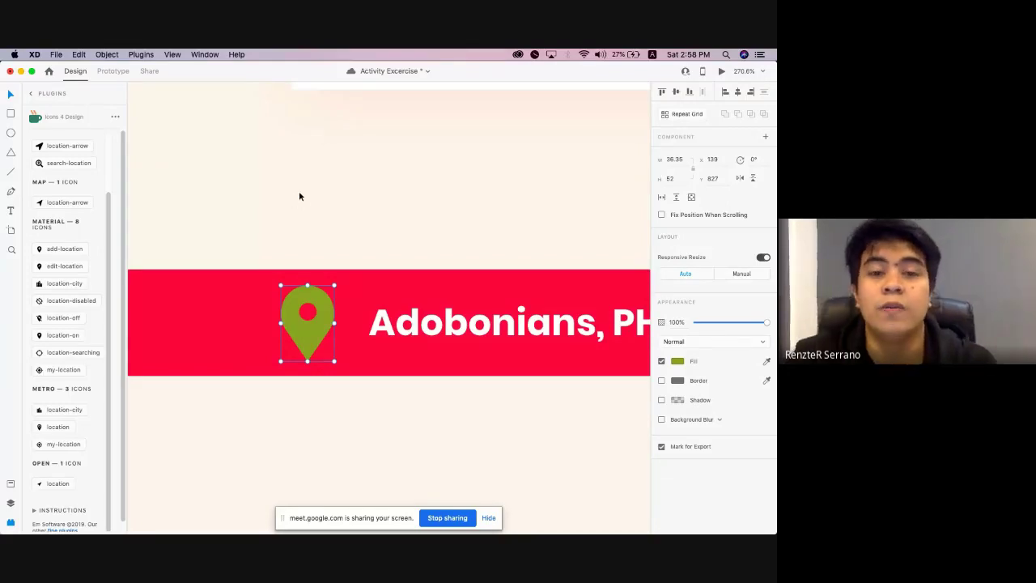
pyautogui.press('super+Tab')
# Load Flaticon.com in a new Chrome tab and scroll through its home page.
pyautogui.press('super+t')
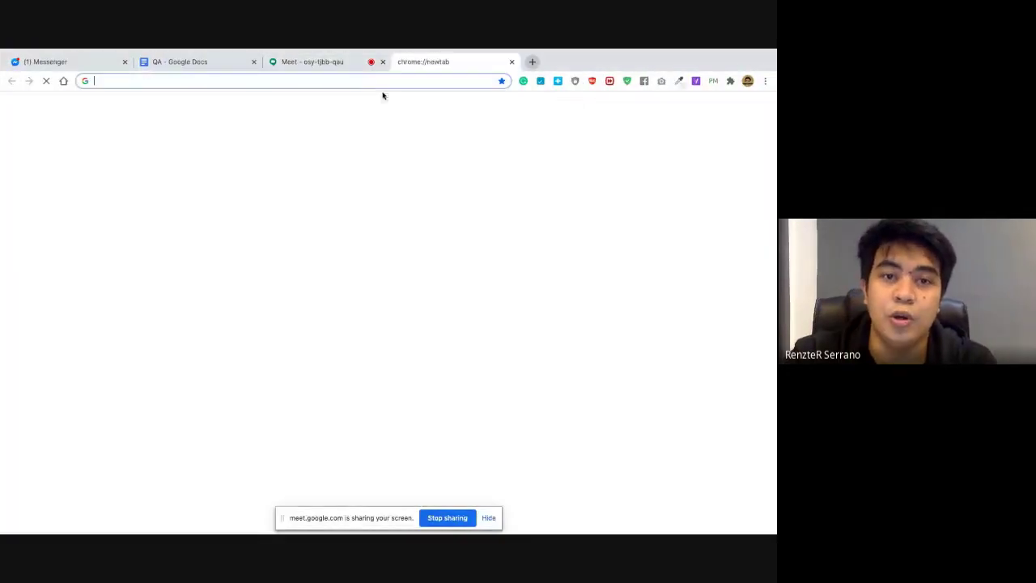
pyautogui.write('Flat')
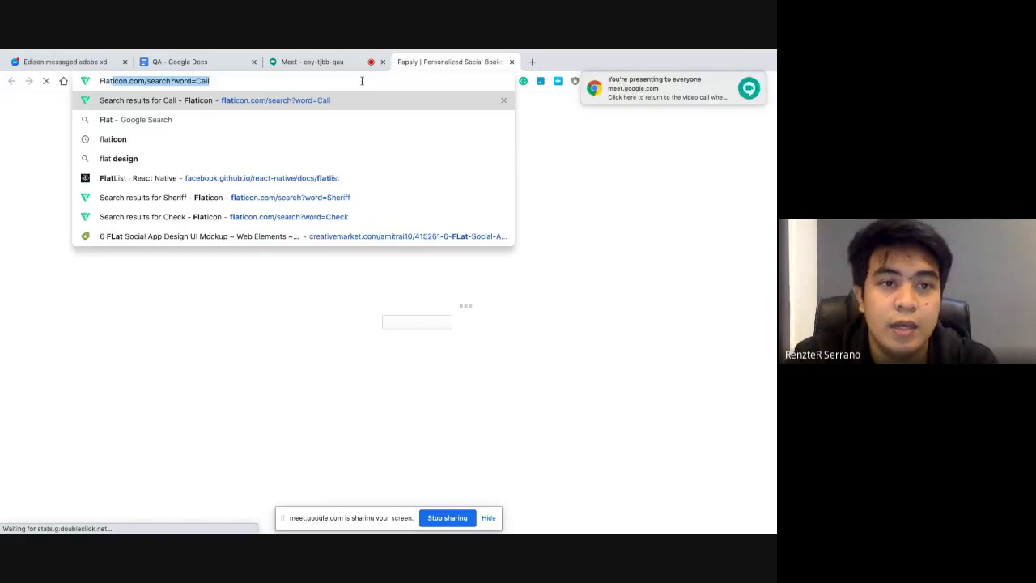
pyautogui.write('icon.')
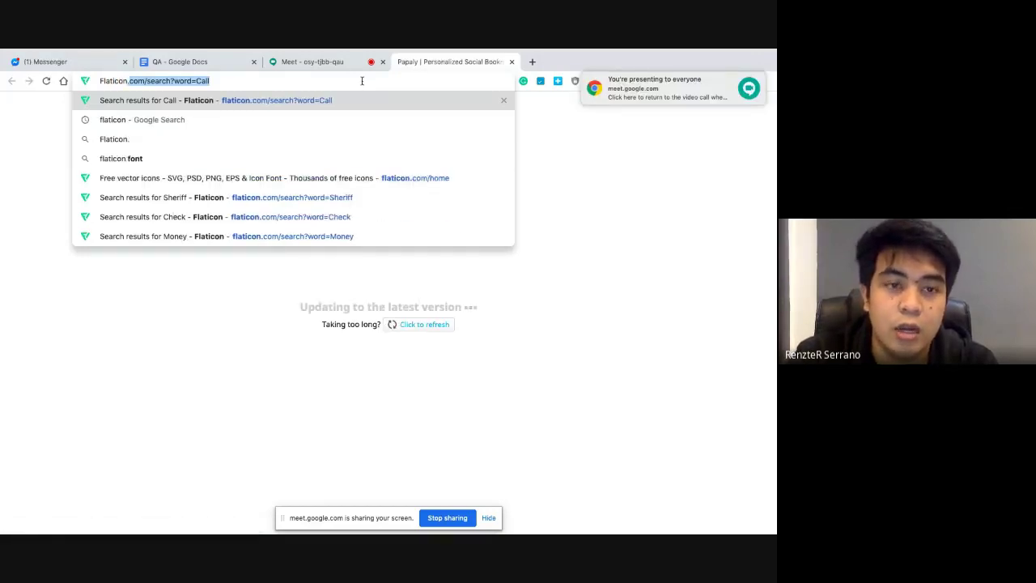
pyautogui.write('com')
pyautogui.press('Return')
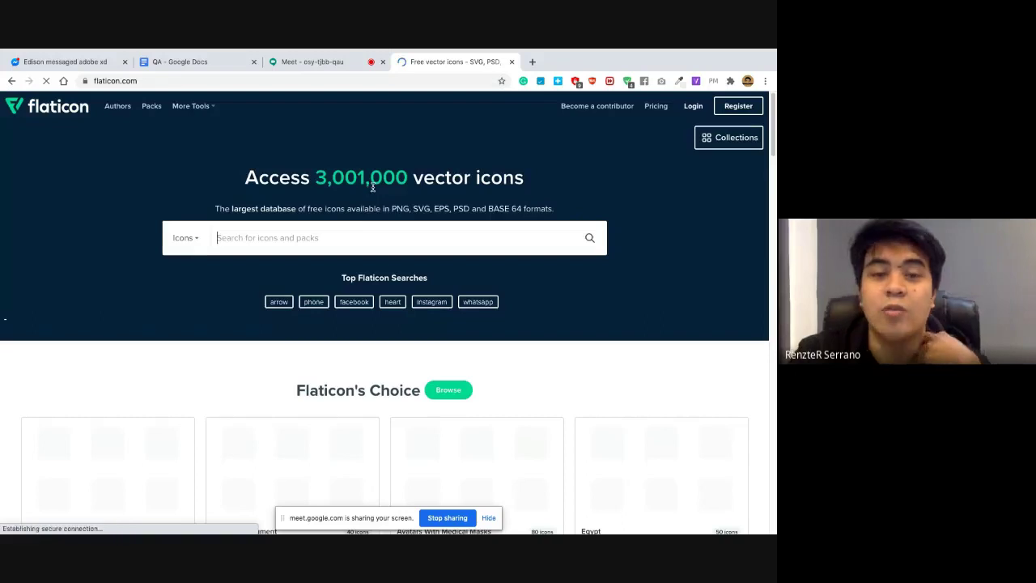
pyautogui.scroll(-1, 462, 351)
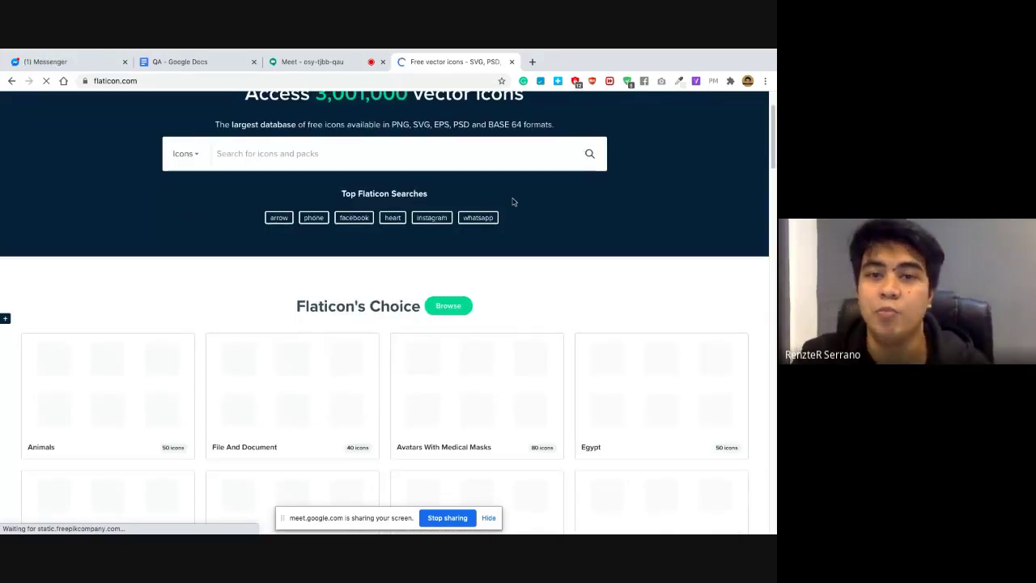
pyautogui.scroll(-4, 441, 419)
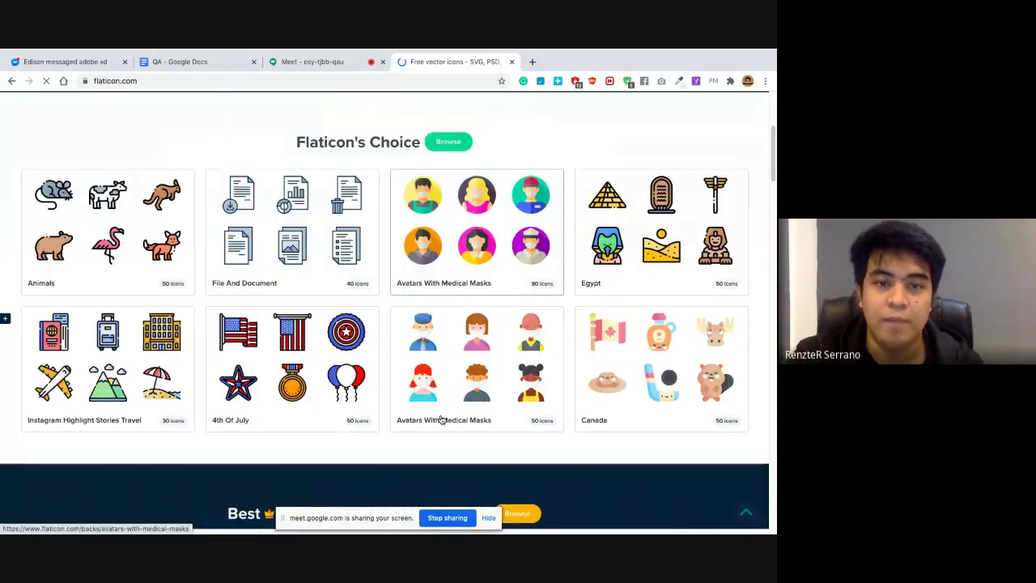
pyautogui.press('super+Tab')
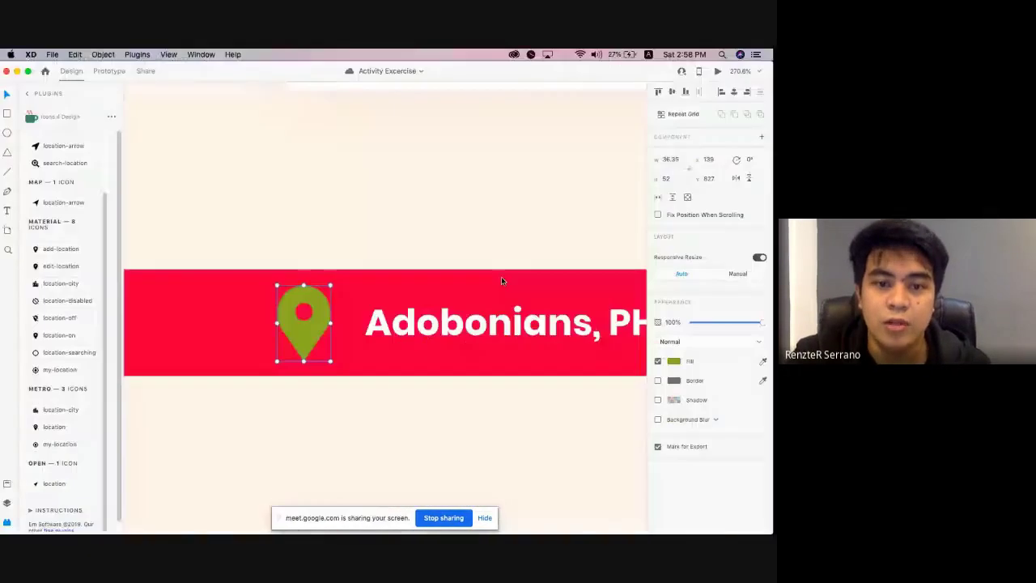
# Scale the location pin down slightly by its corner handle.
pyautogui.hscroll(-2, 355, 313)
pyautogui.scroll(1, 355, 314)
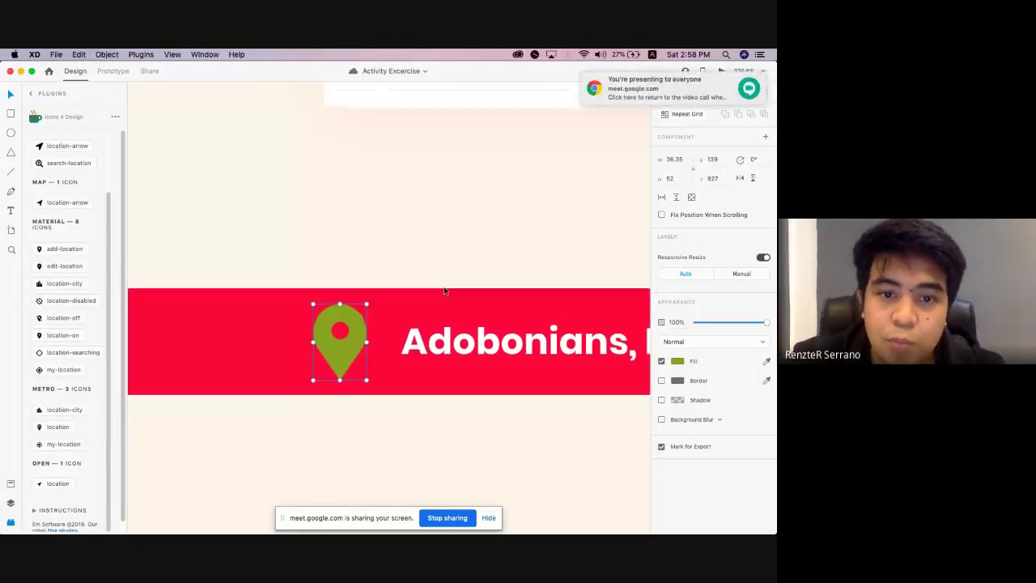
pyautogui.moveTo(367, 304); pyautogui.dragTo(327, 347)
# Show the layout grid and align the search field and GO group to a column.
pyautogui.press('super+shift+apostrophe')
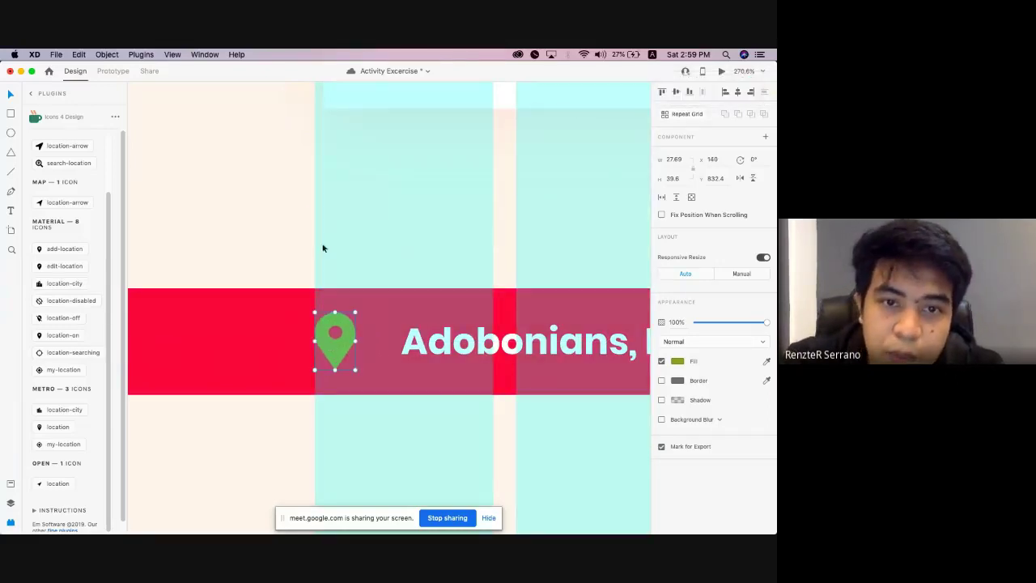
pyautogui.scroll(-5, 323, 243)
pyautogui.scroll(-5, 329, 169)
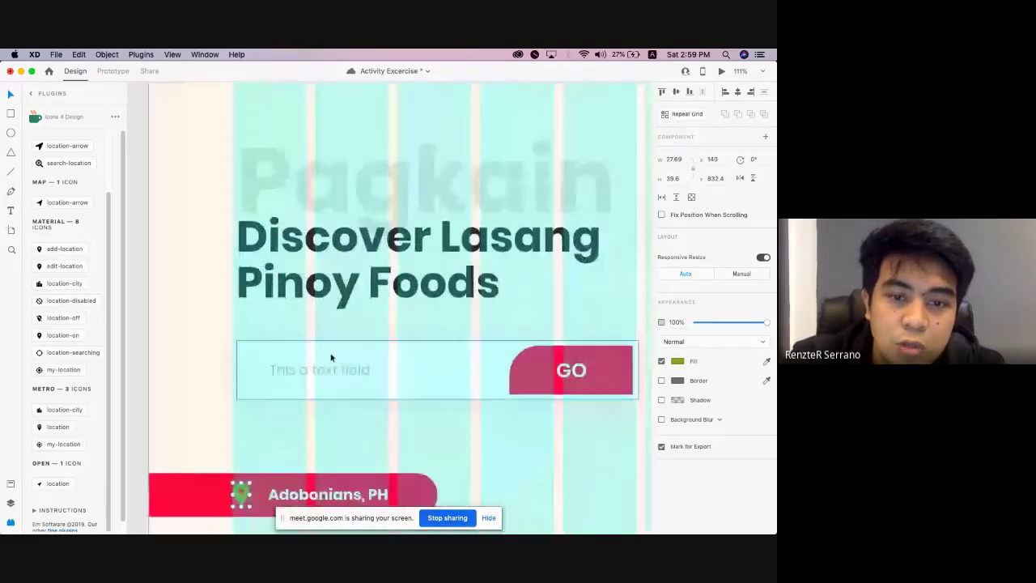
pyautogui.click(555, 361)
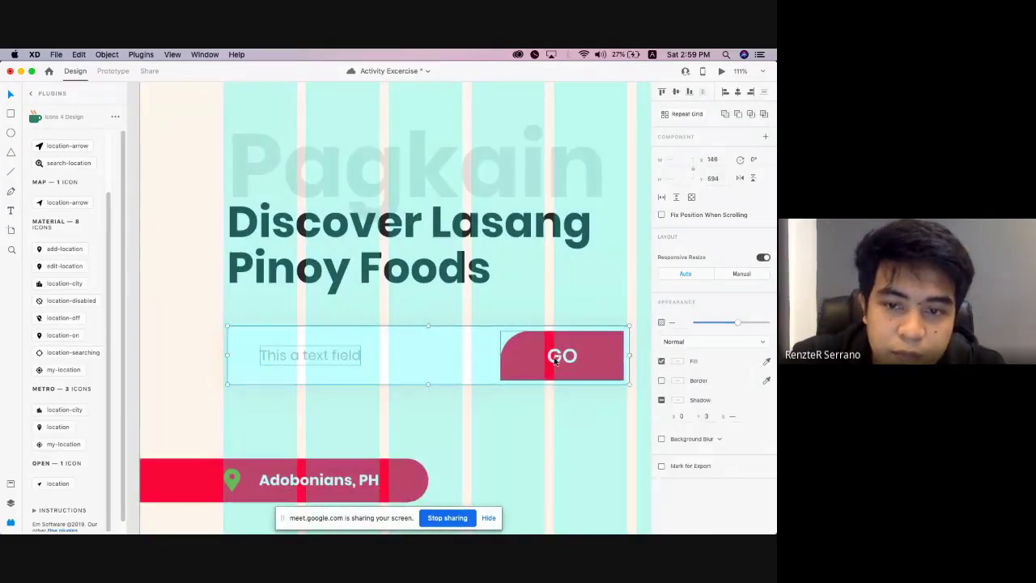
pyautogui.moveTo(555, 361); pyautogui.dragTo(557, 362)
pyautogui.scroll(6, 234, 350)
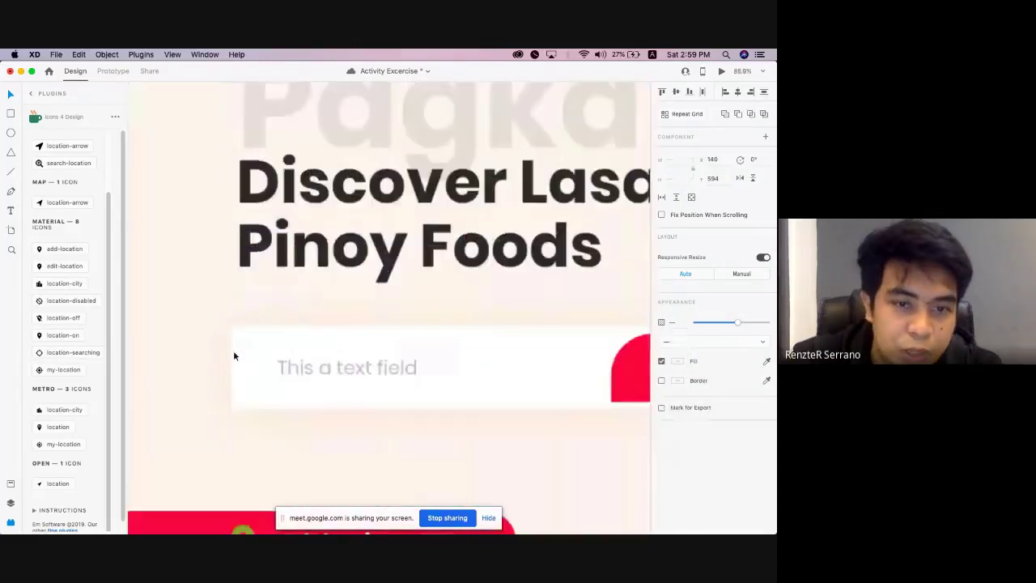
pyautogui.scroll(-4, 236, 367)
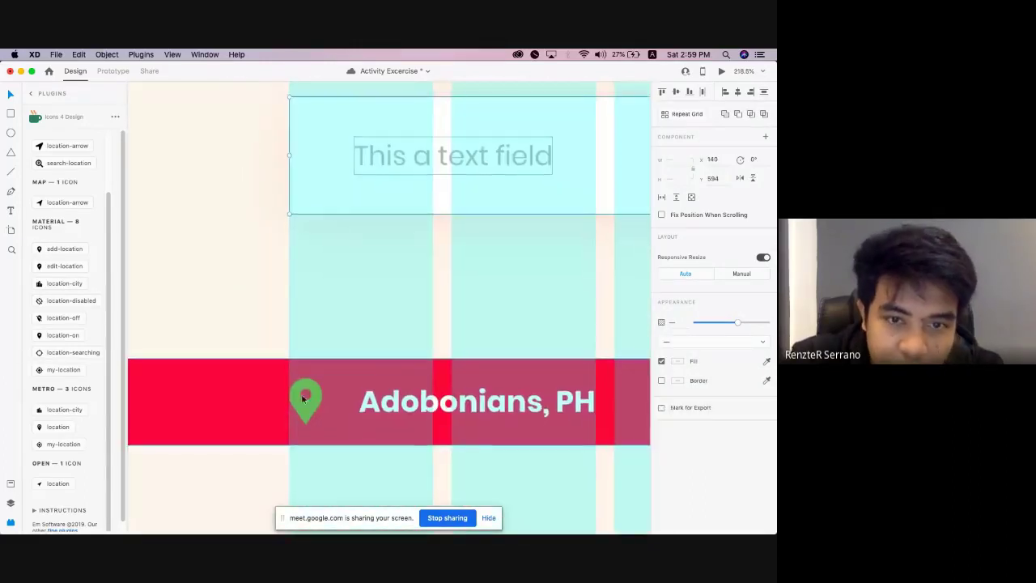
pyautogui.hscroll(2, 567, 380)
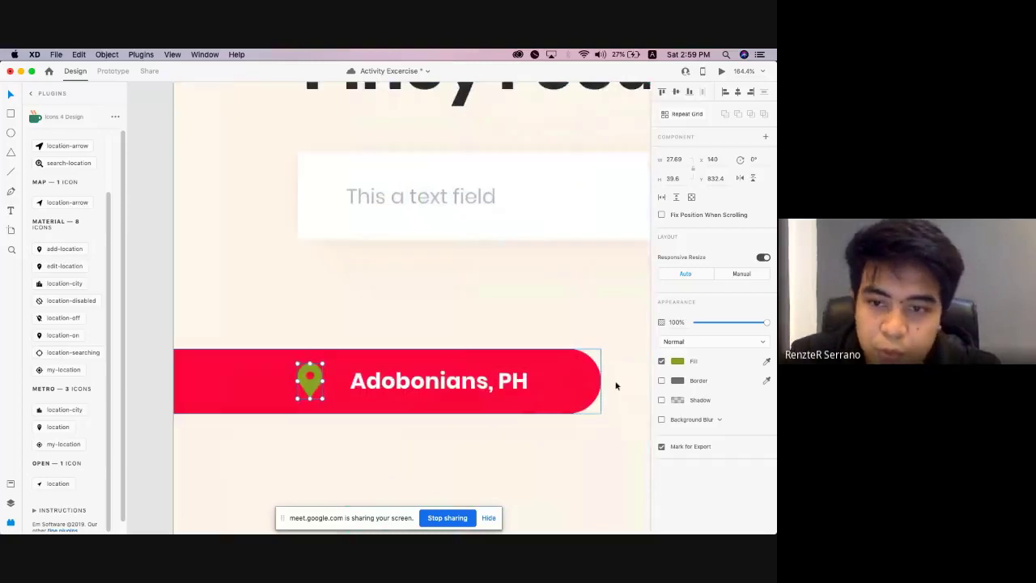
# Apply the white swatch from Assets to the location pin.
pyautogui.click(10, 483)
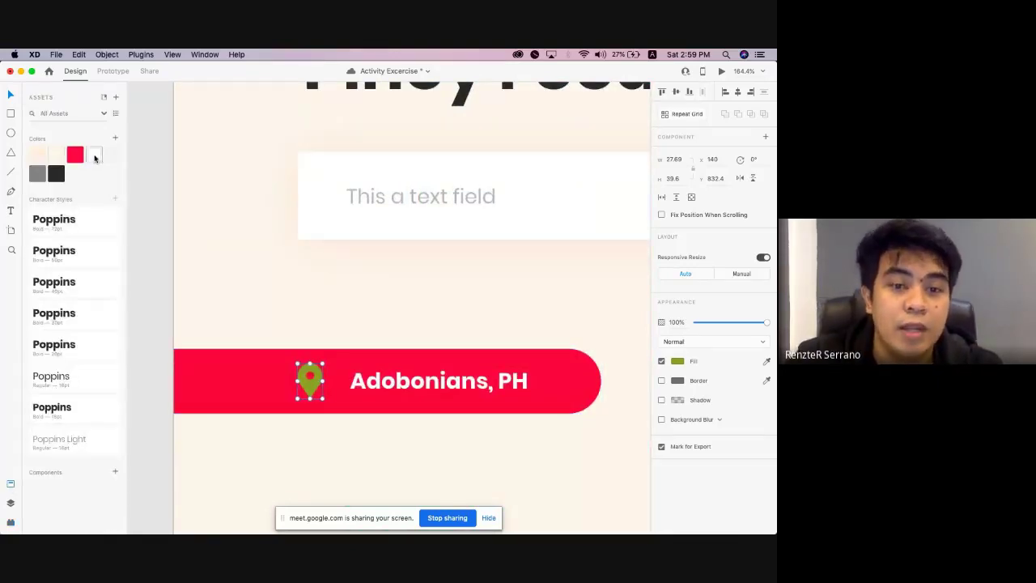
pyautogui.click(95, 155)
pyautogui.scroll(-5, 370, 405)
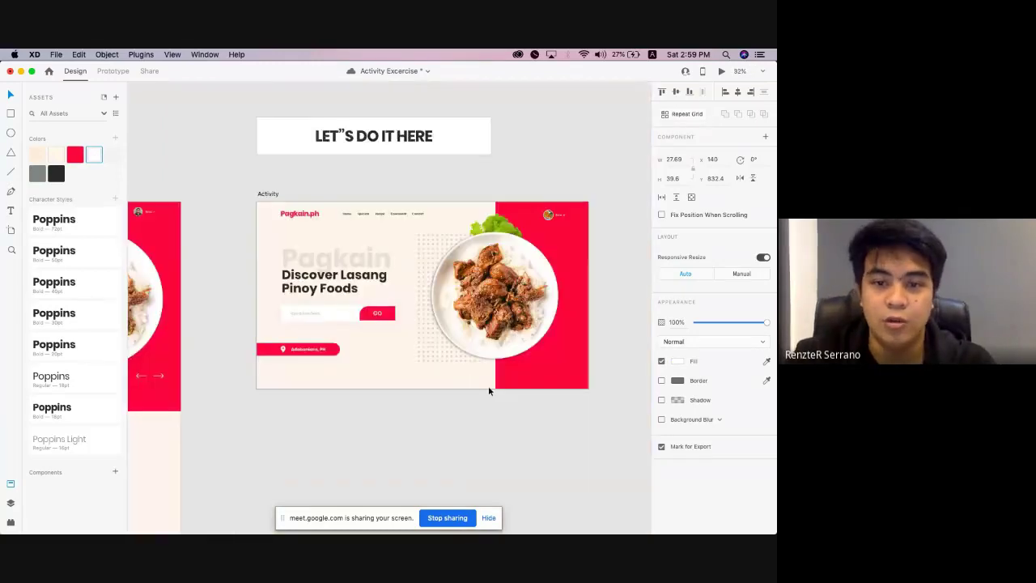
# Select the Activity artboard and save the document with Ctrl+S.
pyautogui.click(489, 390)
pyautogui.hscroll(-2, 437, 356)
pyautogui.scroll(10, 389, 331)
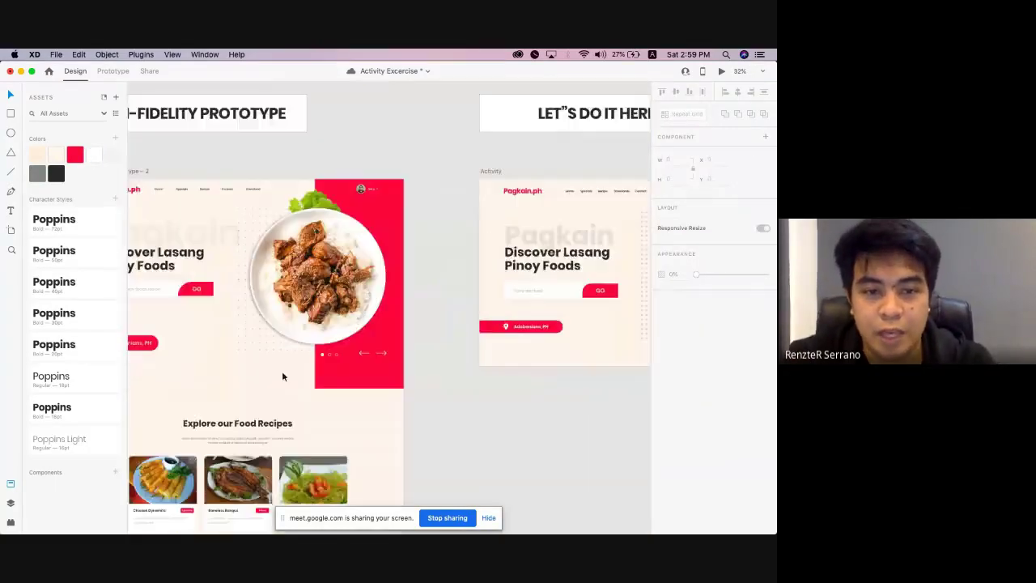
pyautogui.scroll(-10, 455, 308)
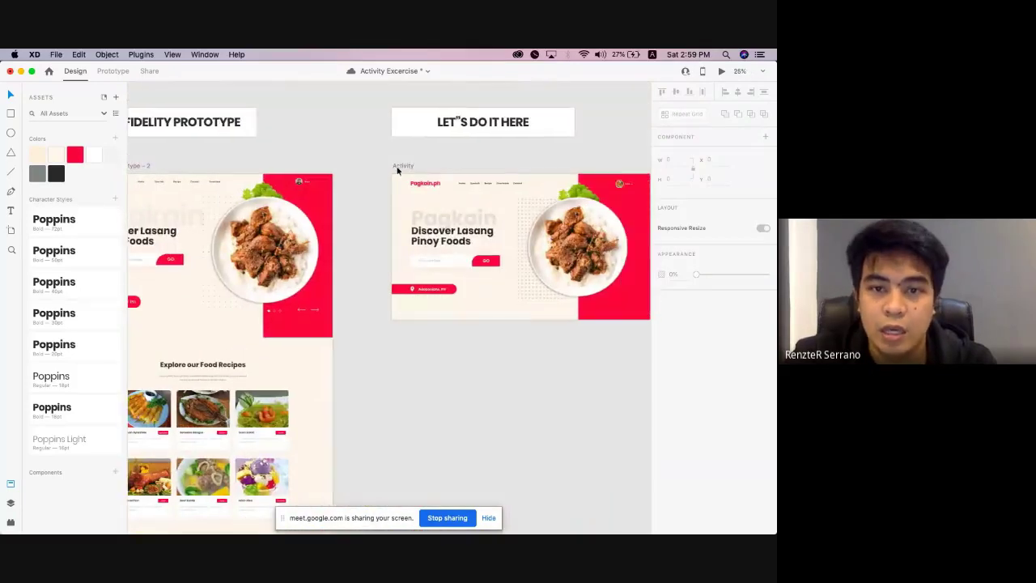
pyautogui.click(401, 166)
pyautogui.scroll(3, 397, 170)
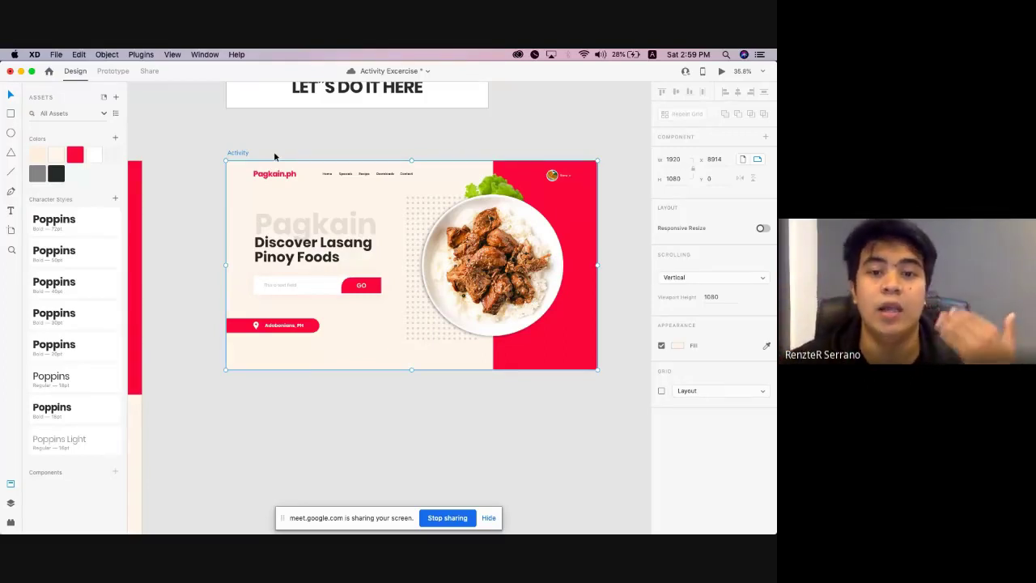
pyautogui.hotkey('ctrl', 's')
# Clear the selection and reselect the Activity artboard.
pyautogui.click(259, 154)
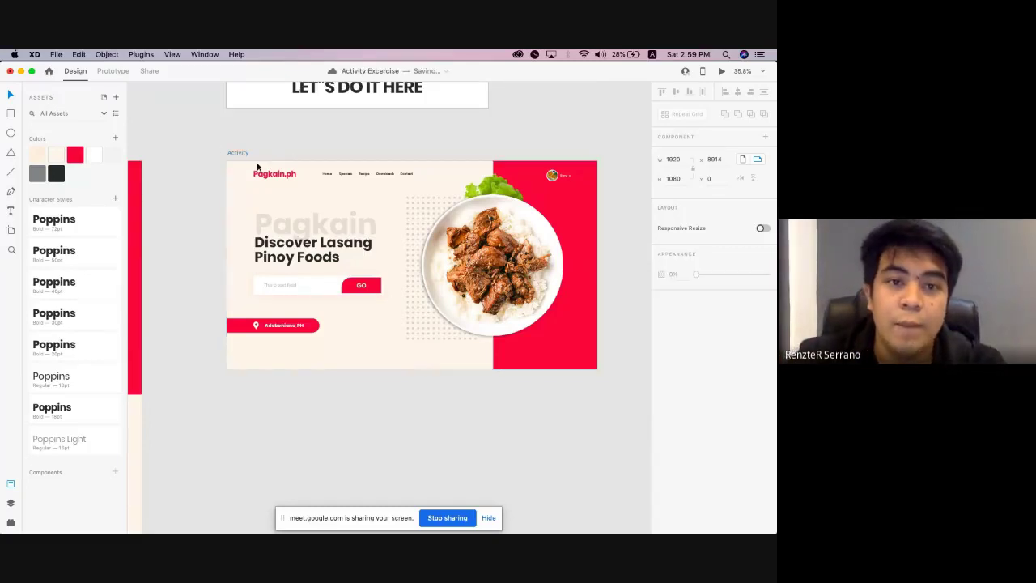
pyautogui.hscroll(2, 249, 151)
pyautogui.click(207, 166)
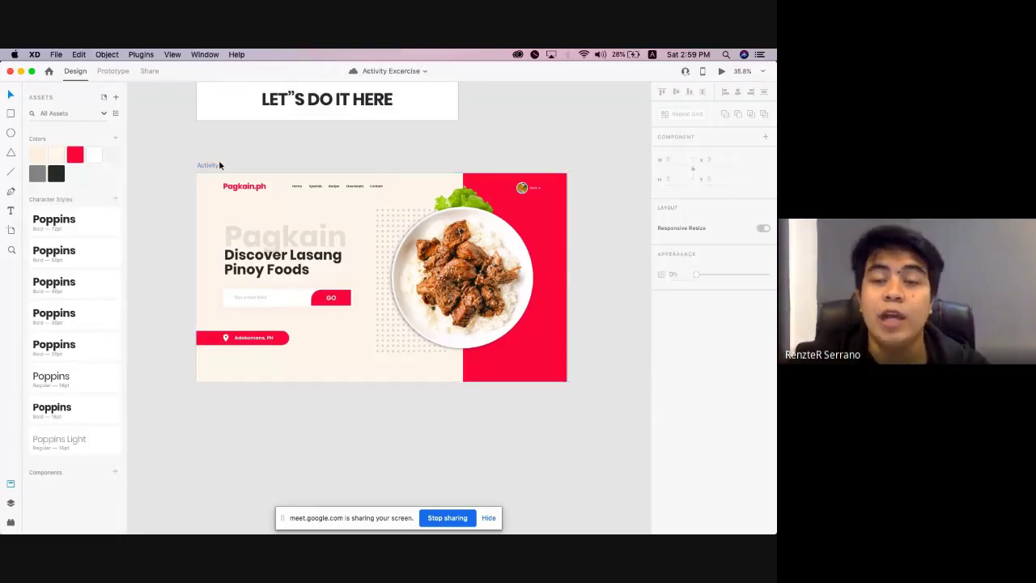
pyautogui.click(210, 163)
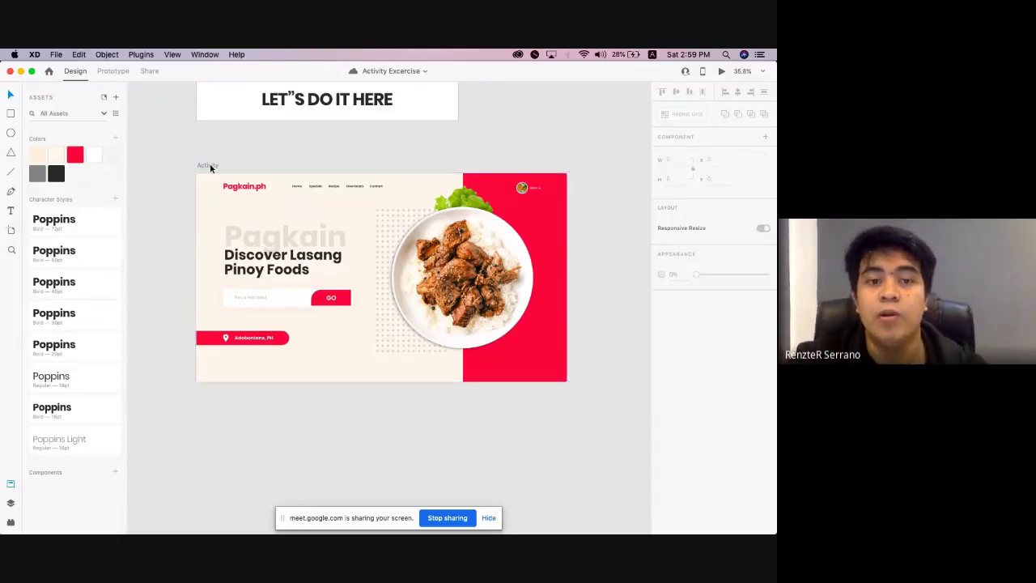
pyautogui.click(219, 159)
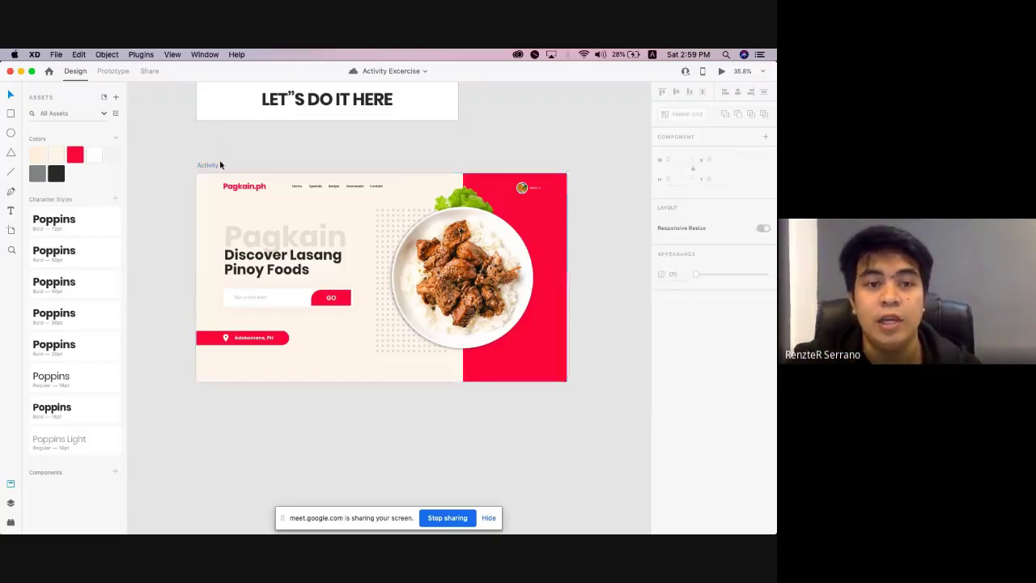
pyautogui.click(208, 165)
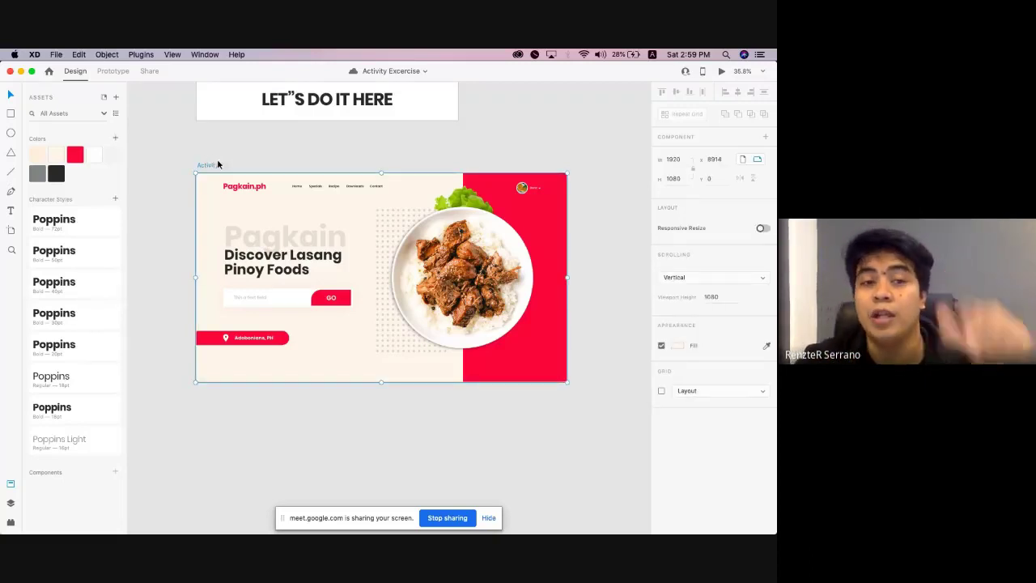
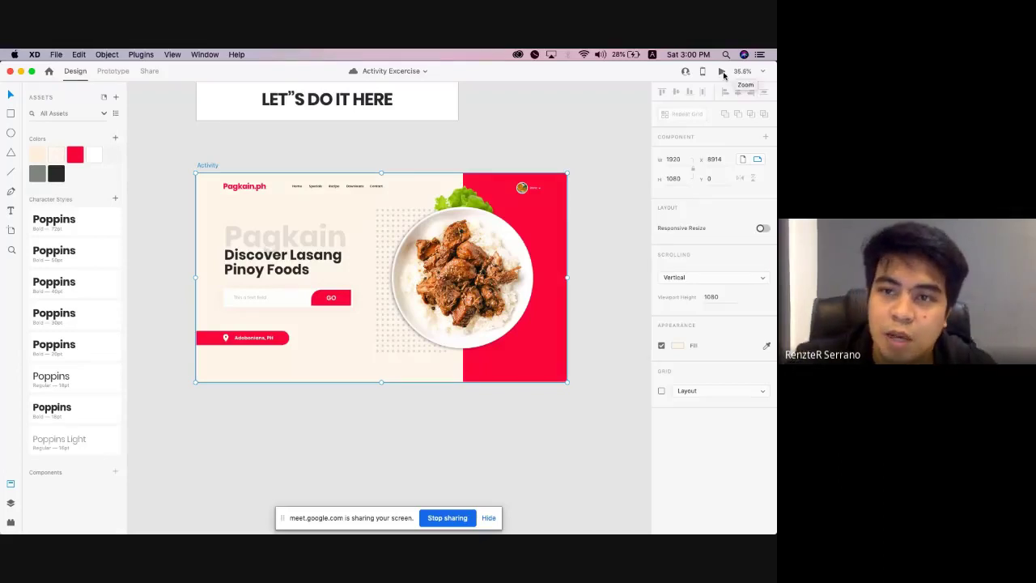
# Preview the Pagkain.ph hero design full screen, then return to the canvas.
pyautogui.click(720, 73)
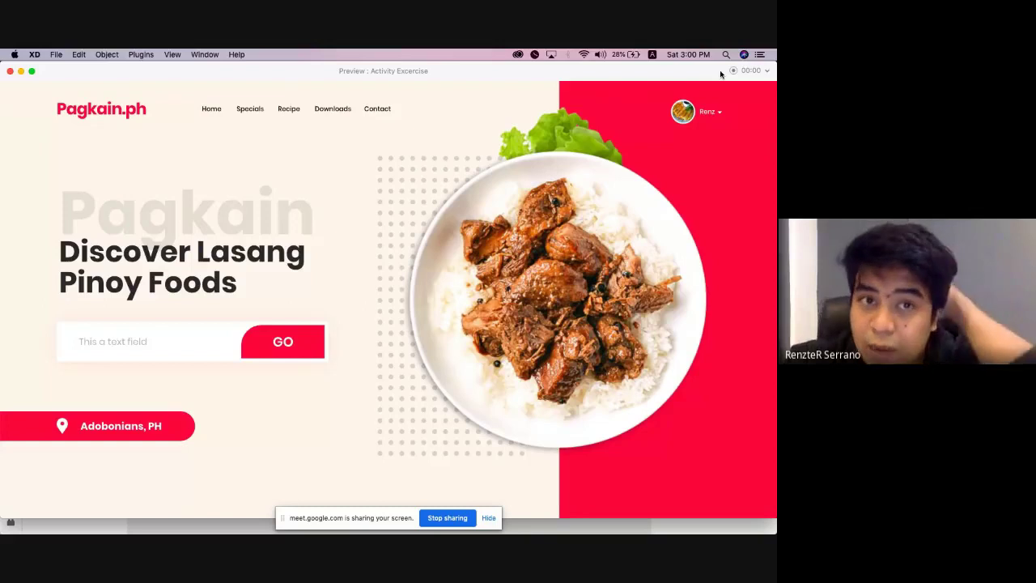
pyautogui.click(10, 71)
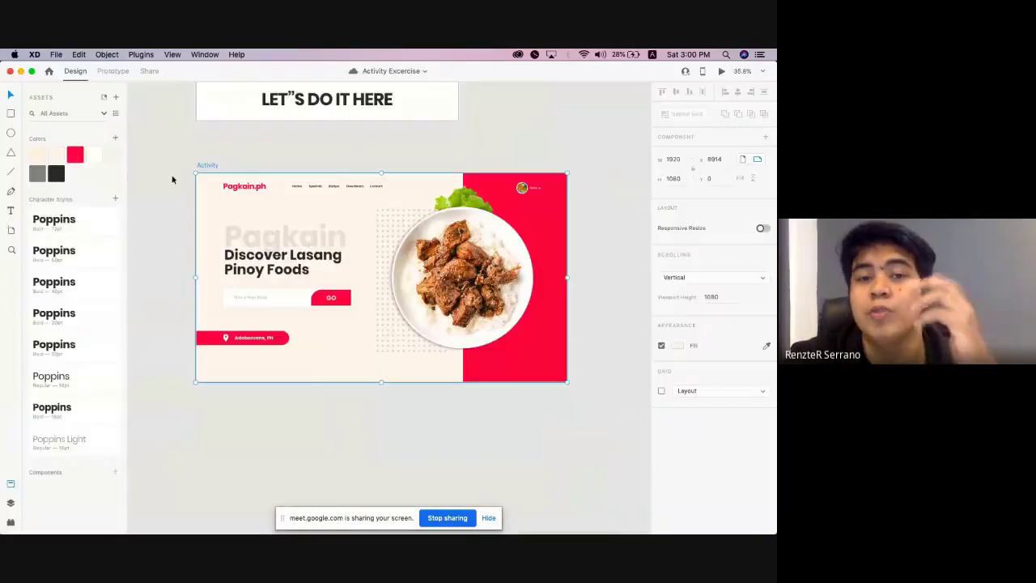
pyautogui.scroll(-3, 329, 146)
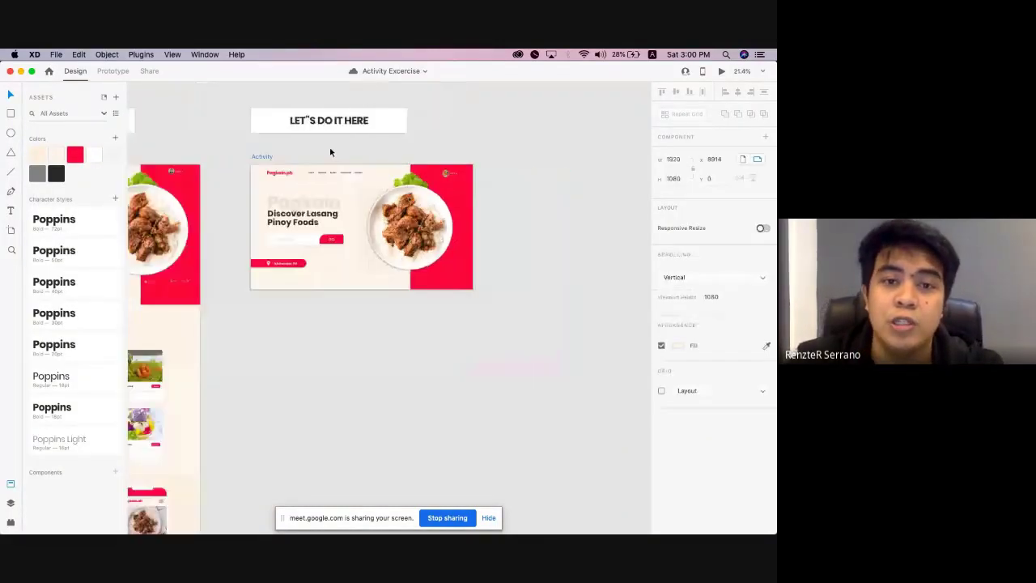
pyautogui.hscroll(-3, 330, 152)
pyautogui.scroll(-3, 310, 238)
pyautogui.hscroll(-5, 338, 202)
pyautogui.scroll(5, 336, 280)
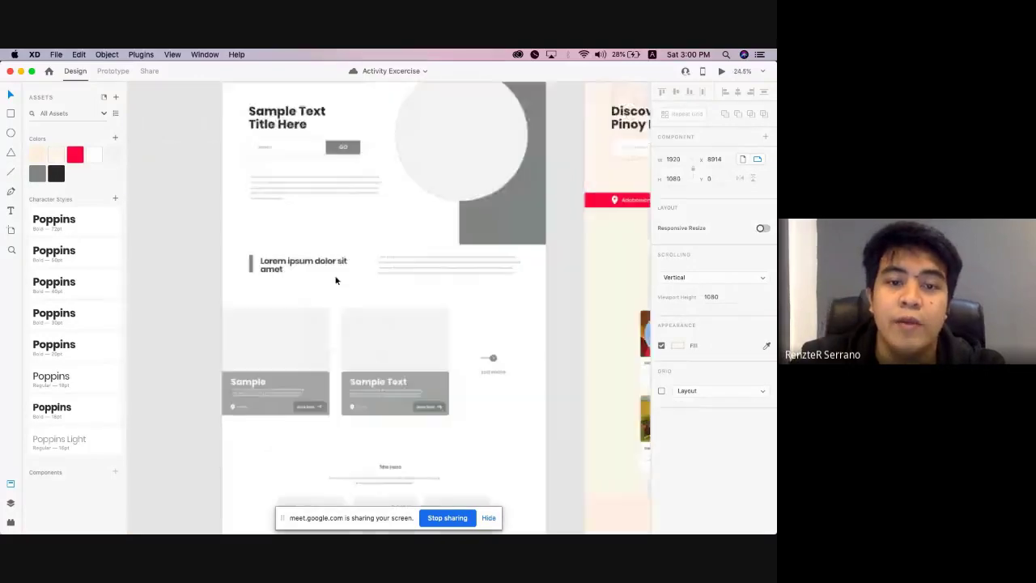
pyautogui.scroll(1, 334, 292)
pyautogui.scroll(-5, 331, 307)
pyautogui.scroll(-3, 369, 289)
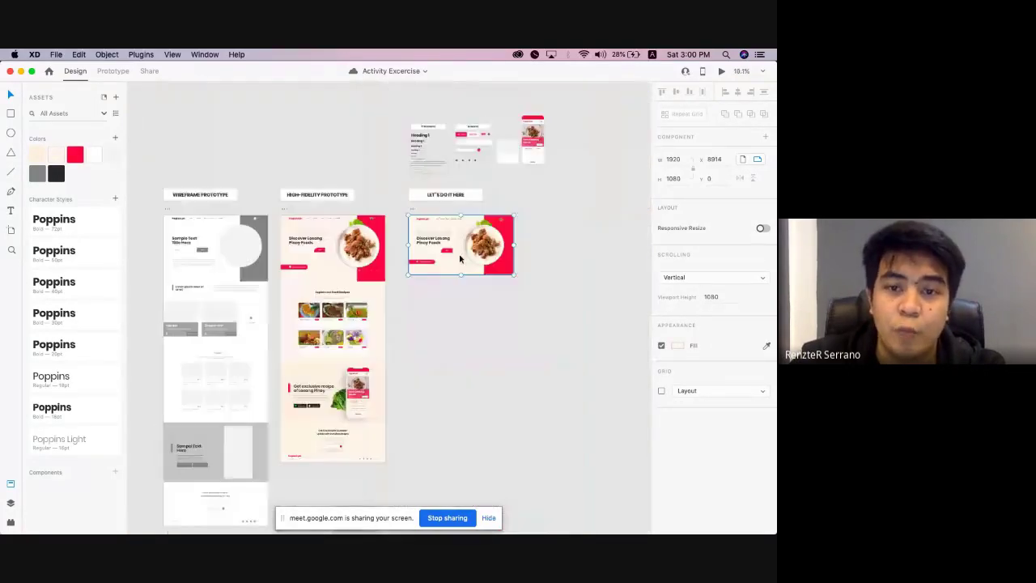
pyautogui.scroll(5, 413, 259)
pyautogui.hscroll(-3, 388, 292)
pyautogui.scroll(-2, 374, 321)
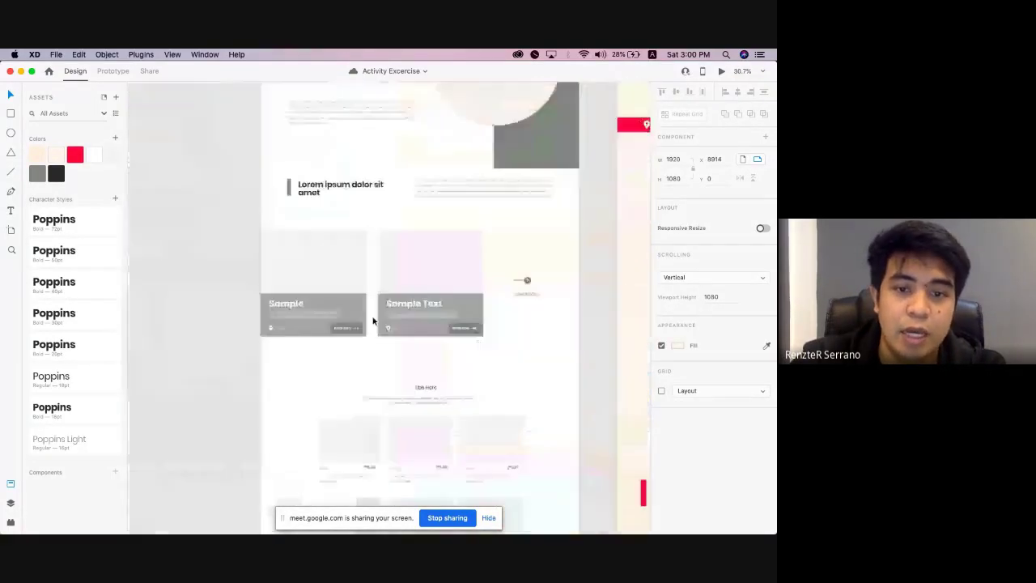
pyautogui.scroll(5, 373, 322)
# Inspect the wireframe's Sample Text card group and the Activity artboard.
pyautogui.click(404, 332)
pyautogui.scroll(-5, 405, 330)
pyautogui.hscroll(3, 437, 320)
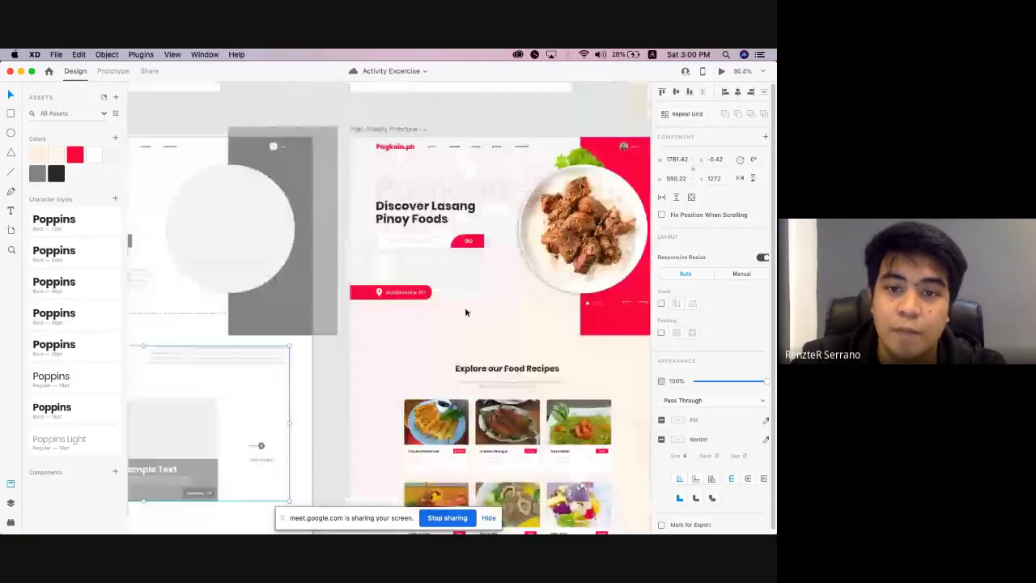
pyautogui.scroll(-3, 465, 312)
pyautogui.scroll(5, 502, 270)
pyautogui.scroll(3, 368, 205)
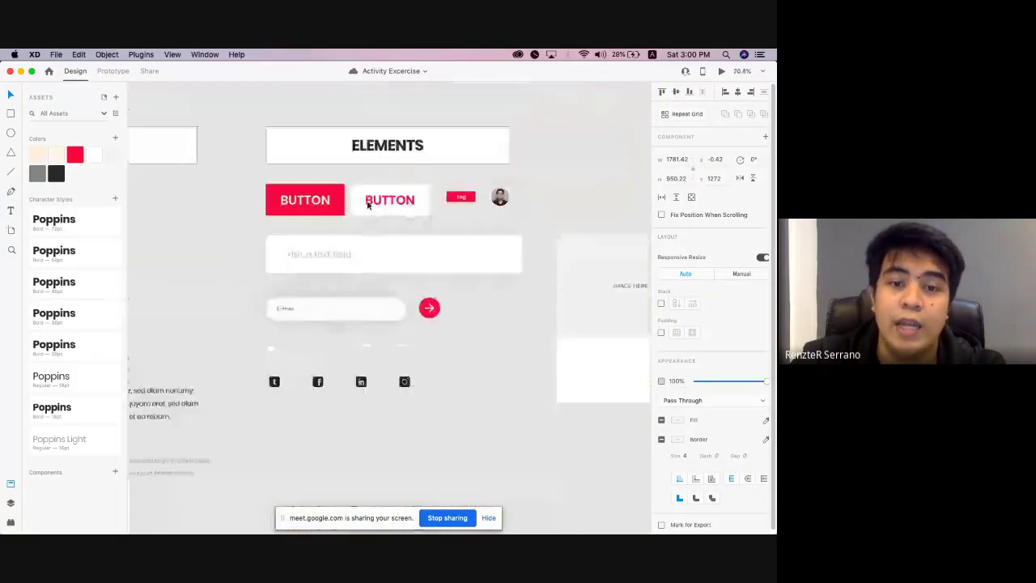
pyautogui.scroll(-3, 434, 321)
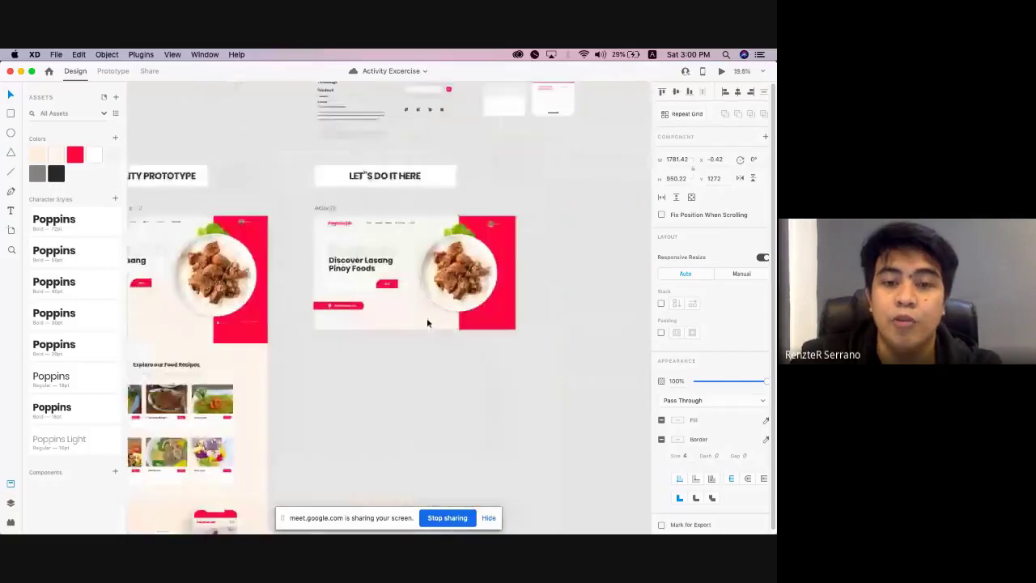
pyautogui.scroll(5, 386, 314)
pyautogui.scroll(-2, 385, 310)
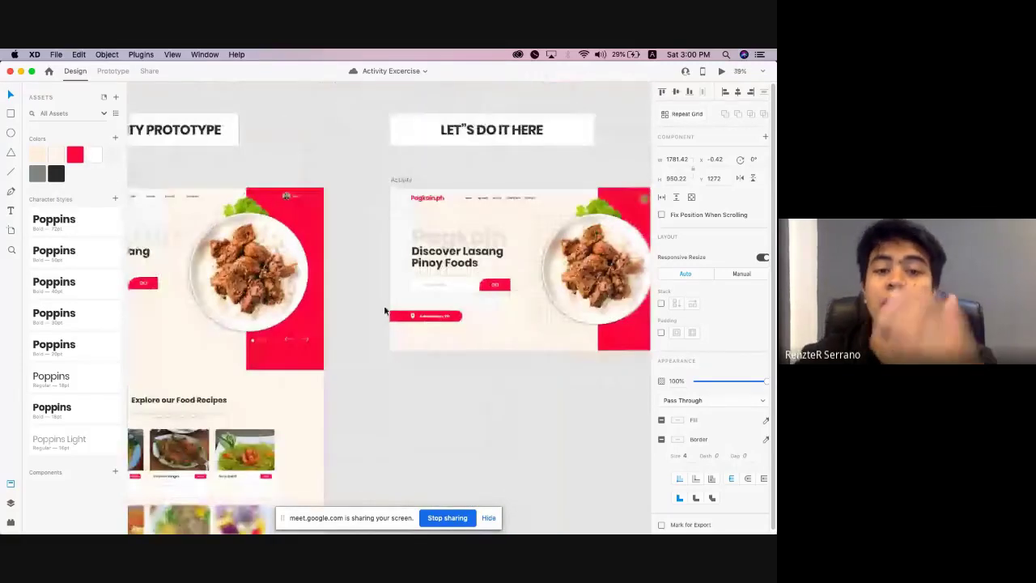
pyautogui.scroll(-4, 385, 310)
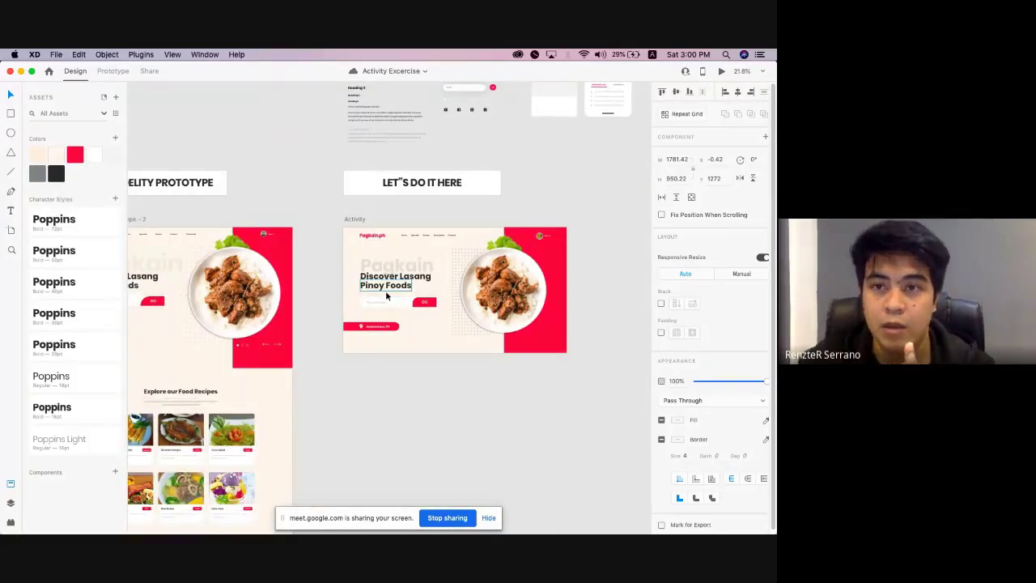
pyautogui.hscroll(-3, 385, 291)
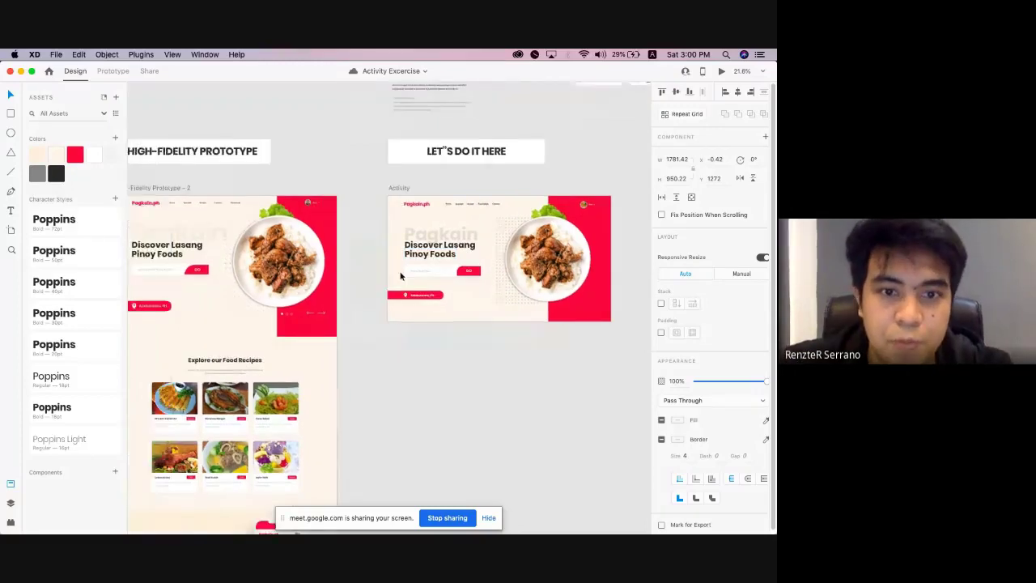
pyautogui.scroll(-3, 318, 266)
pyautogui.scroll(-2, 324, 243)
pyautogui.hscroll(4, 340, 259)
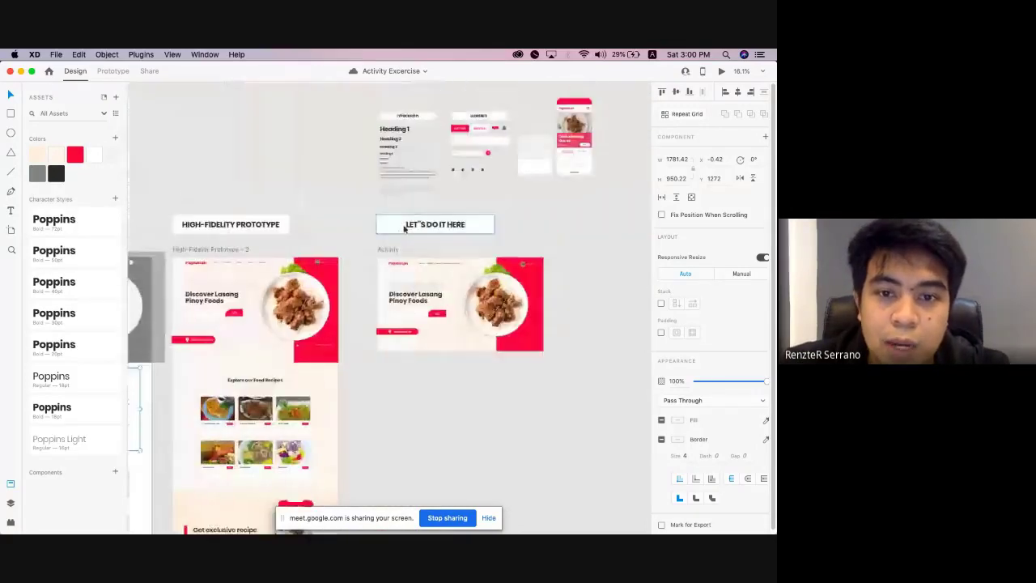
pyautogui.scroll(5, 367, 273)
pyautogui.click(367, 273)
pyautogui.scroll(-3, 389, 267)
pyautogui.hscroll(3, 398, 264)
pyautogui.scroll(-3, 337, 218)
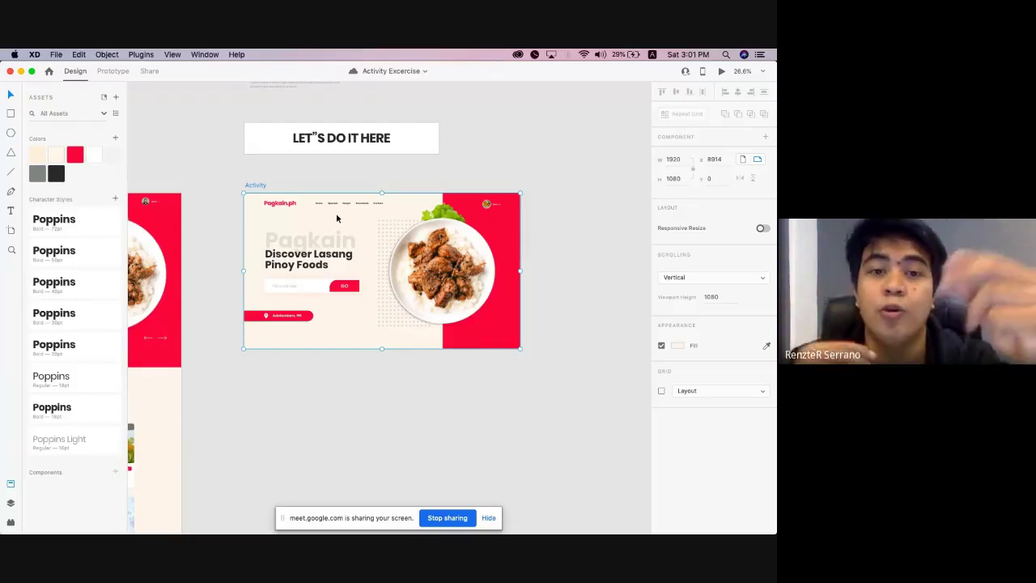
pyautogui.scroll(-2, 344, 167)
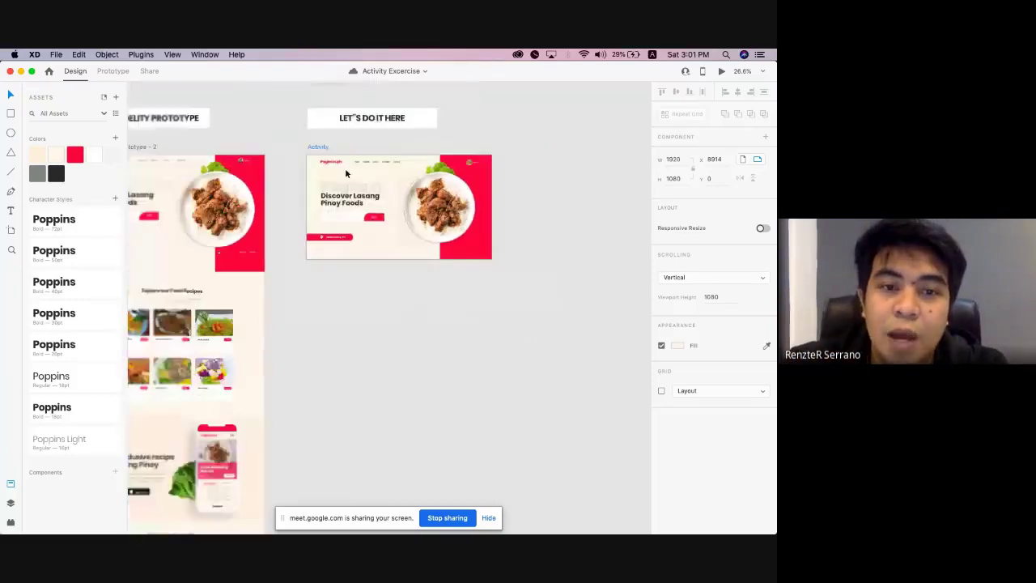
pyautogui.scroll(-2, 345, 167)
# Preview the High-Fidelity Prototype homepage full screen, then close the preview.
pyautogui.click(318, 127)
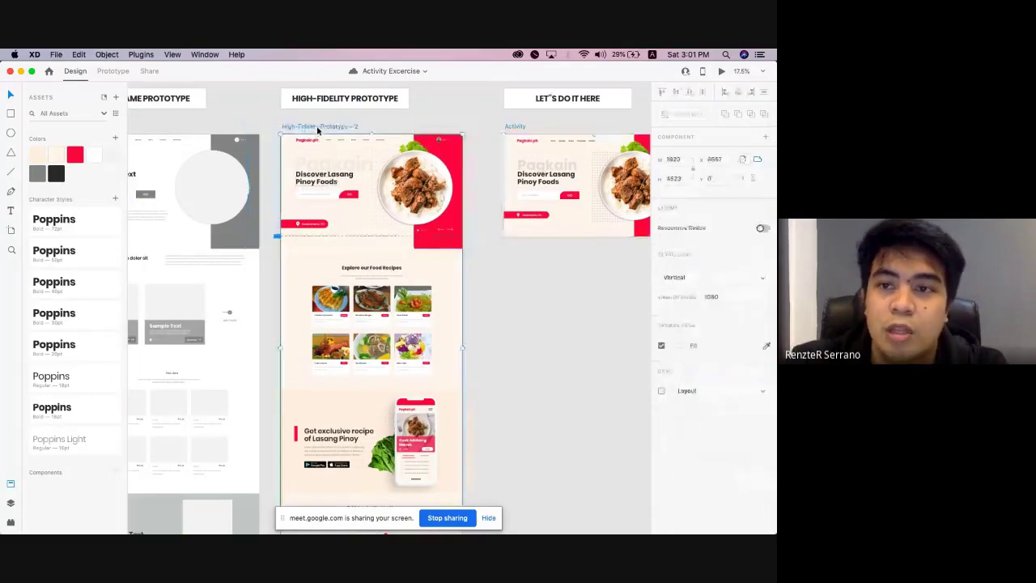
pyautogui.scroll(-3, 319, 162)
pyautogui.scroll(5, 324, 178)
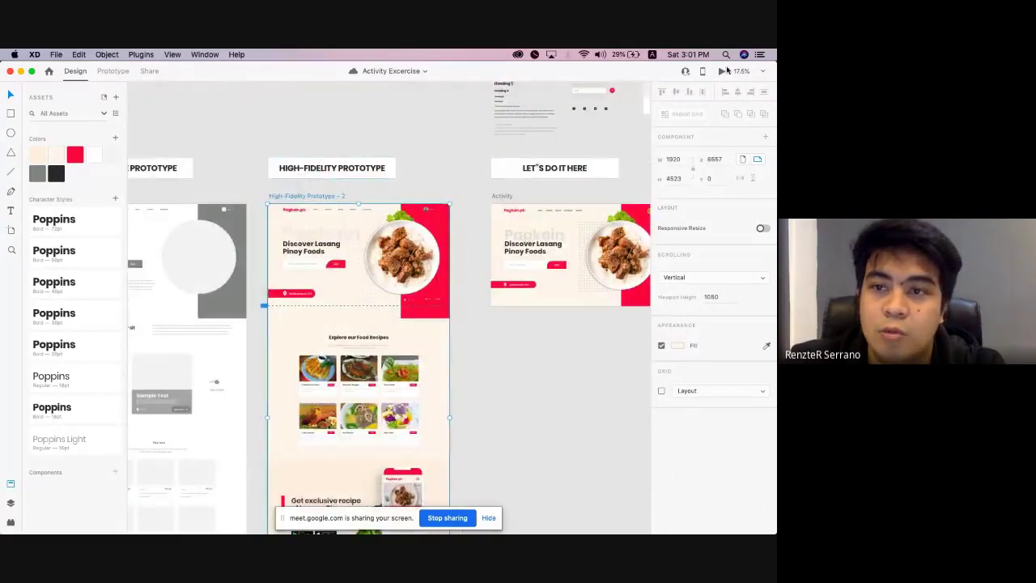
pyautogui.click(723, 71)
pyautogui.scroll(-10, 364, 303)
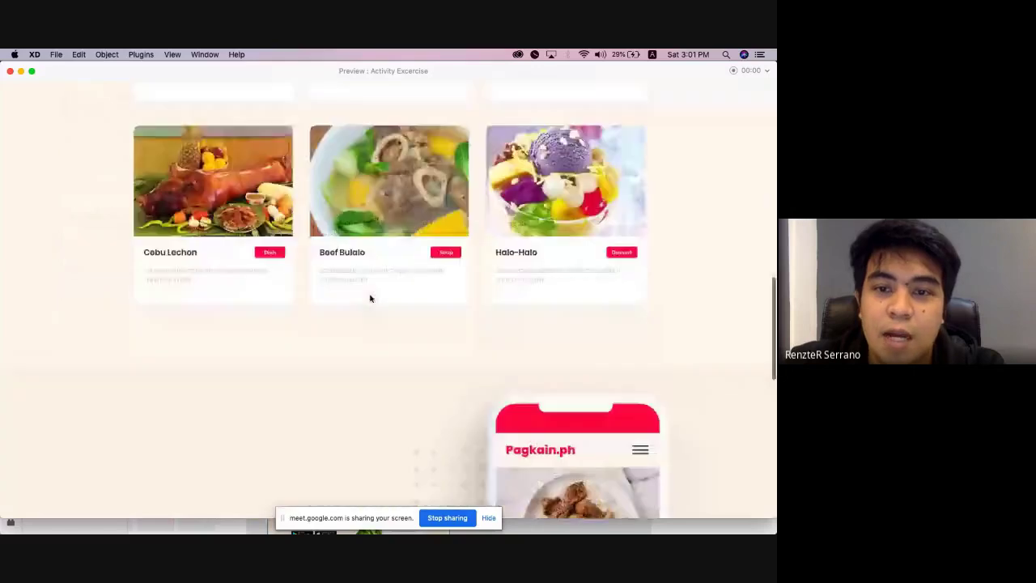
pyautogui.scroll(-5, 370, 299)
pyautogui.scroll(12, 371, 299)
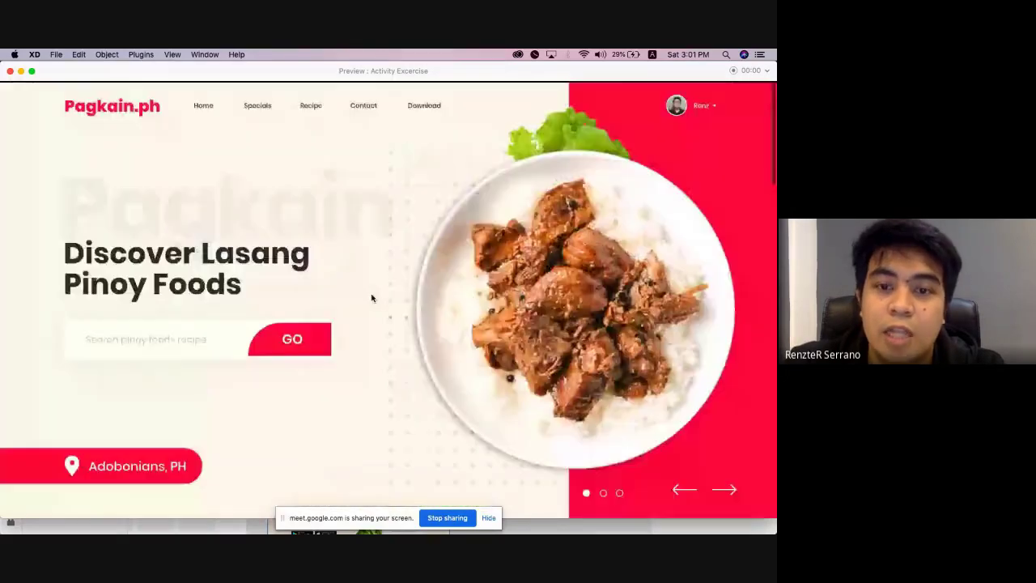
pyautogui.scroll(-15, 371, 299)
pyautogui.scroll(15, 372, 297)
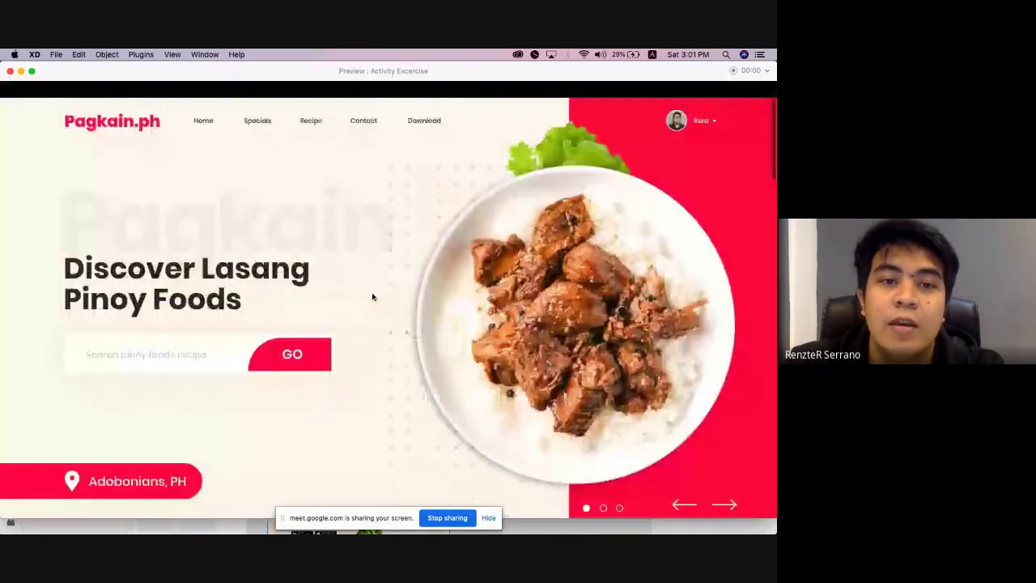
pyautogui.click(10, 71)
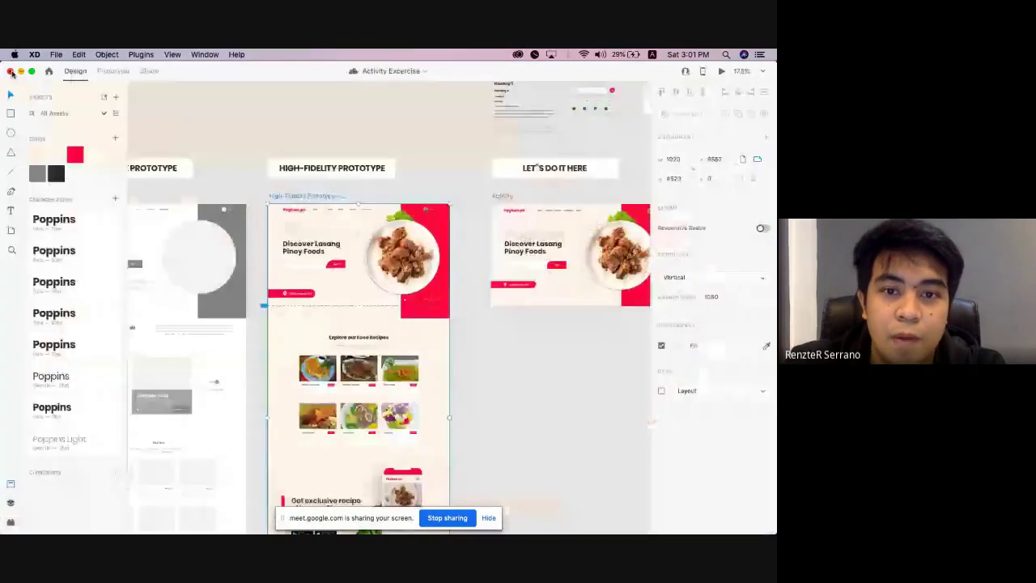
# Select the whole Activity artboard and change its height from 1080 to 4523.
pyautogui.scroll(-3, 364, 323)
pyautogui.hscroll(2, 402, 157)
pyautogui.scroll(5, 402, 156)
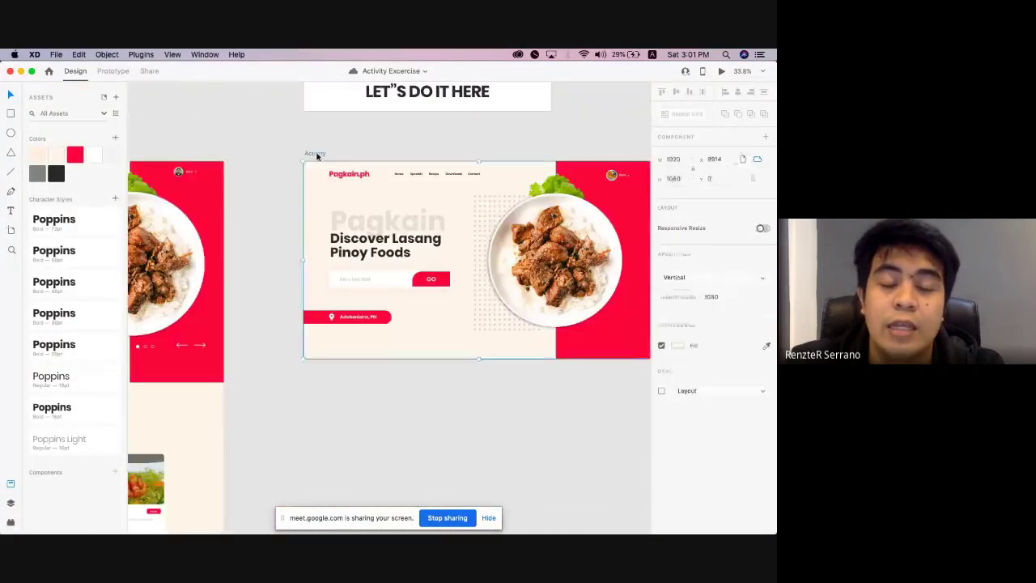
pyautogui.hscroll(2, 316, 156)
pyautogui.scroll(-2, 353, 160)
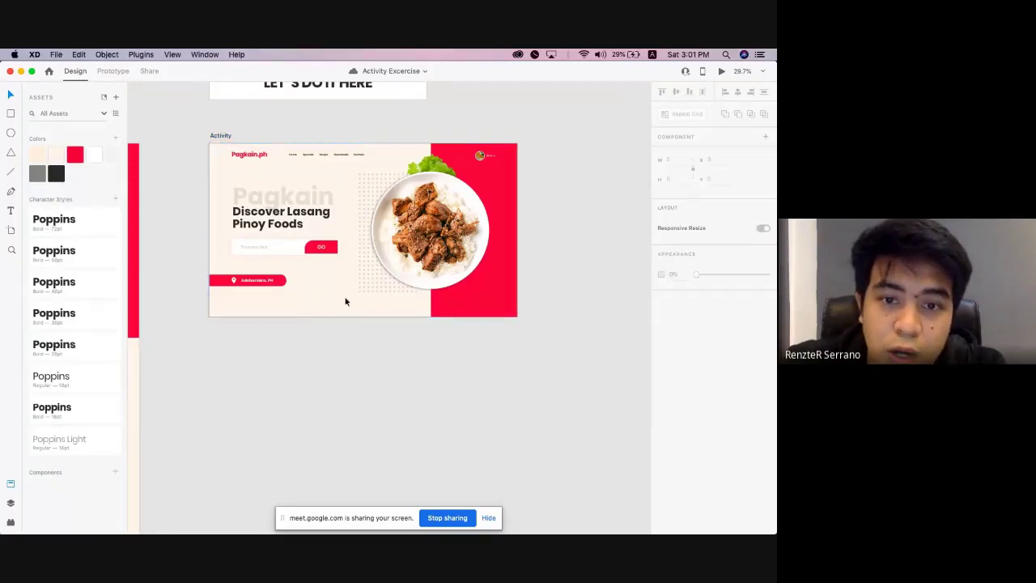
pyautogui.click(429, 282)
pyautogui.click(216, 142)
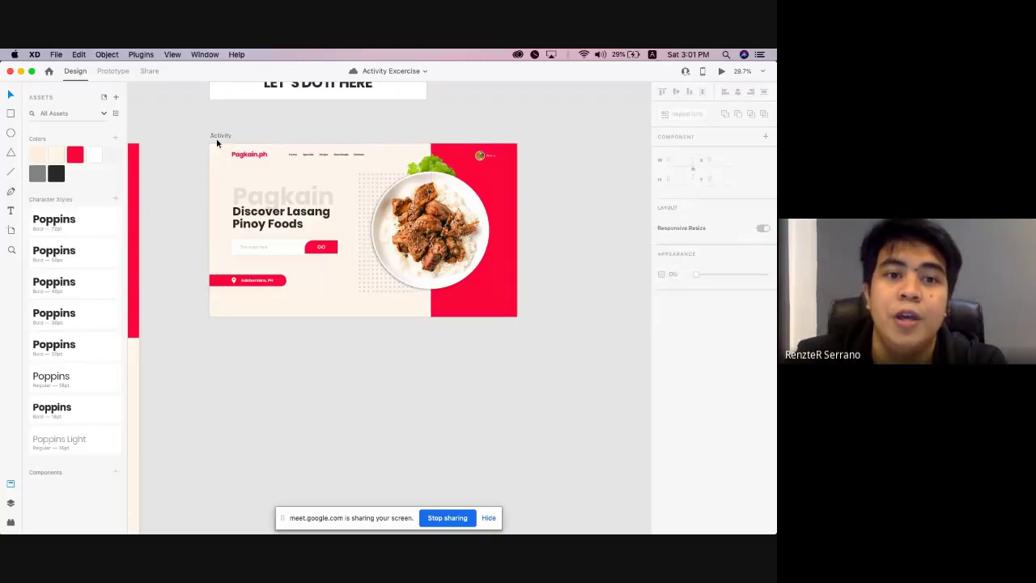
pyautogui.click(221, 134)
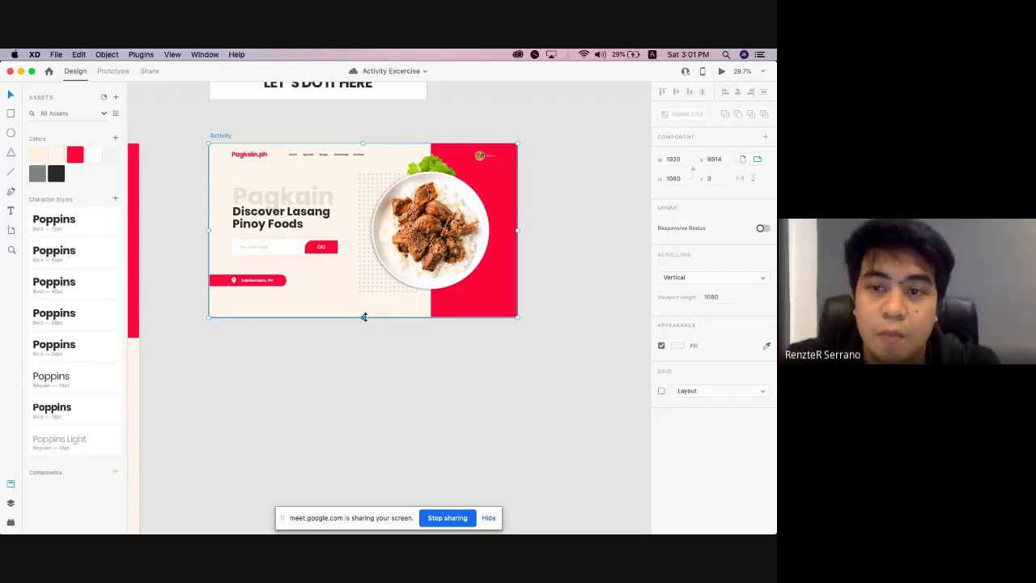
pyautogui.click(672, 178)
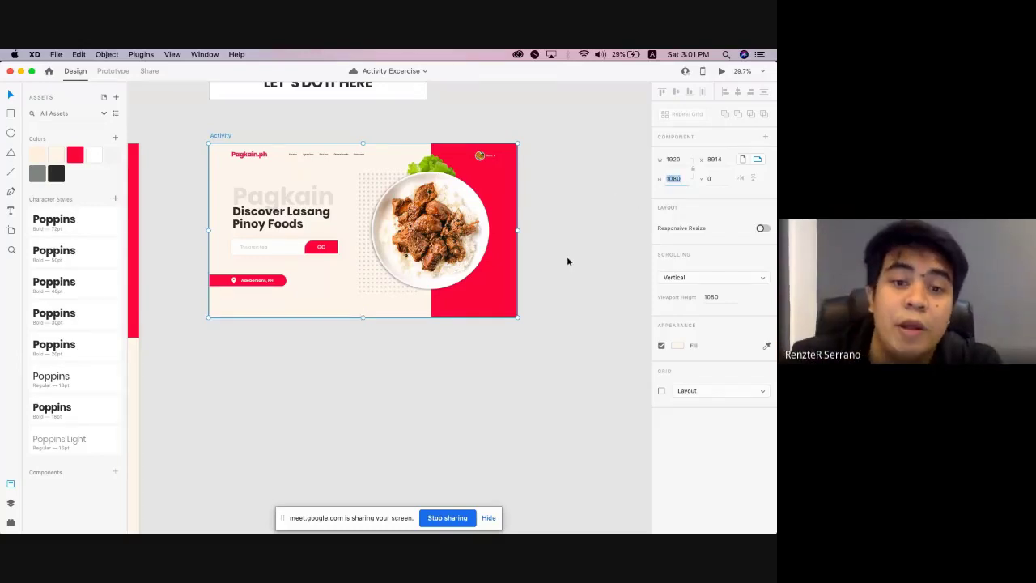
pyautogui.click(363, 318)
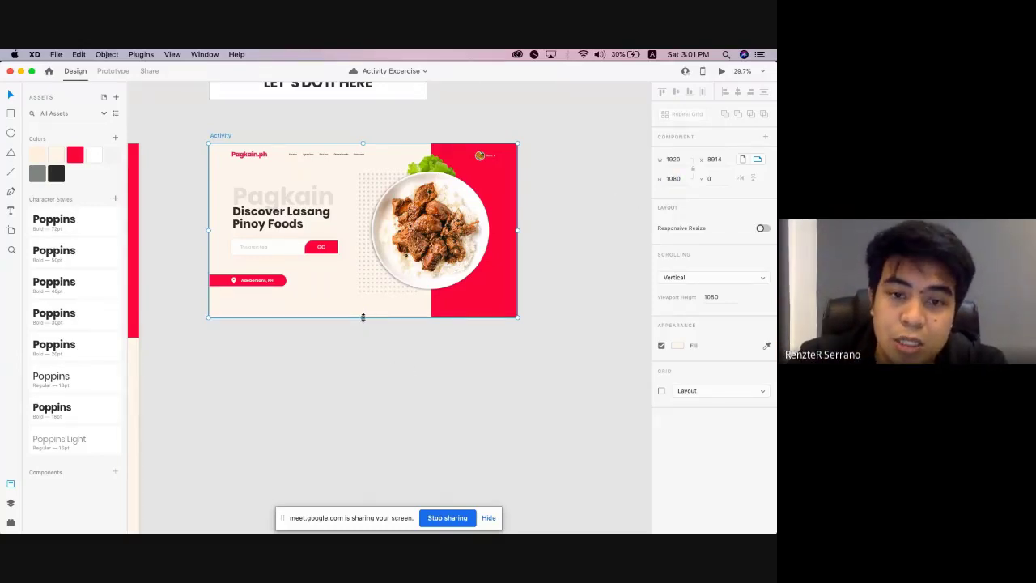
pyautogui.moveTo(363, 318); pyautogui.dragTo(351, 370)
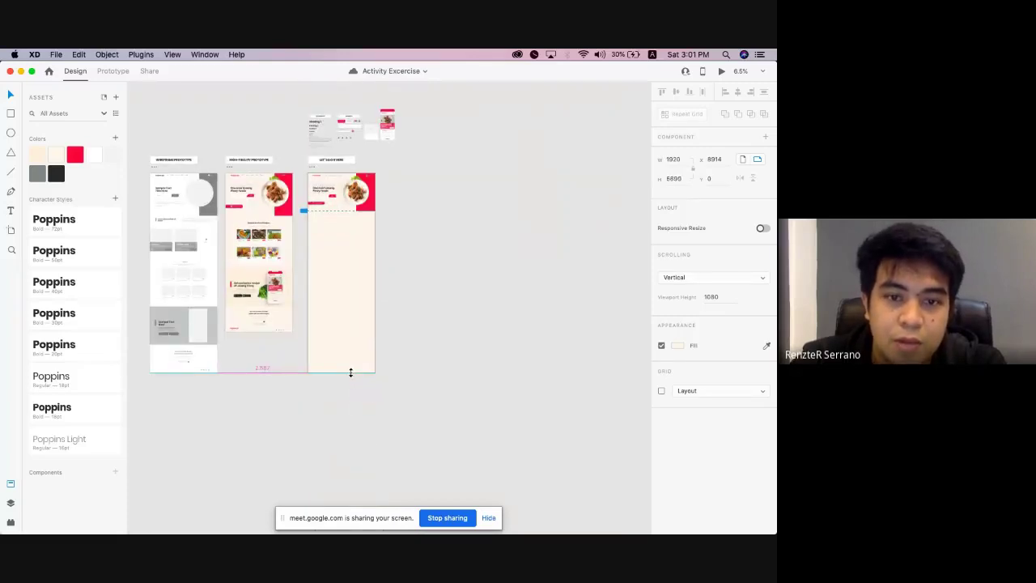
pyautogui.scroll(3, 333, 274)
pyautogui.scroll(-3, 332, 274)
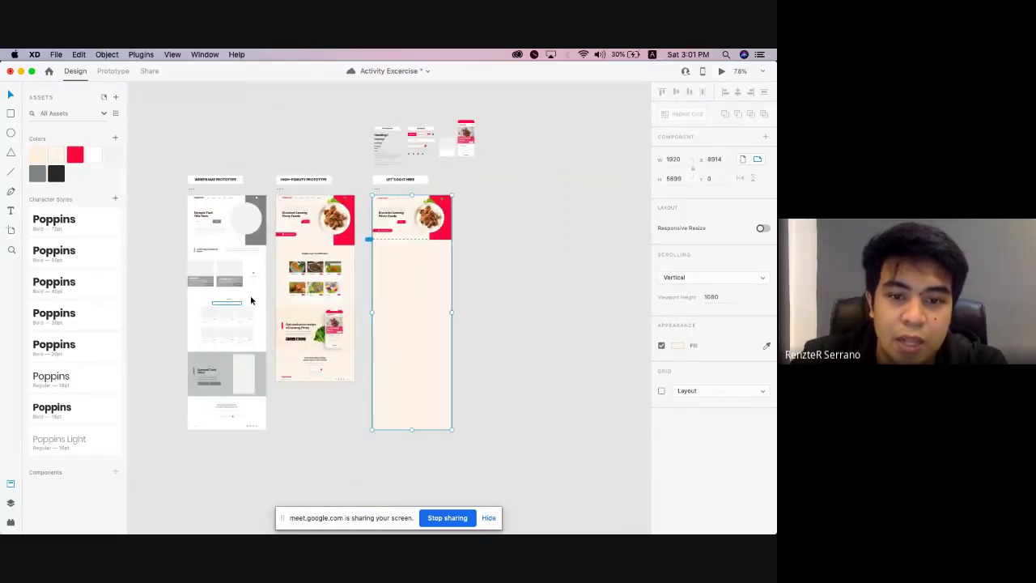
pyautogui.moveTo(411, 430); pyautogui.dragTo(408, 380)
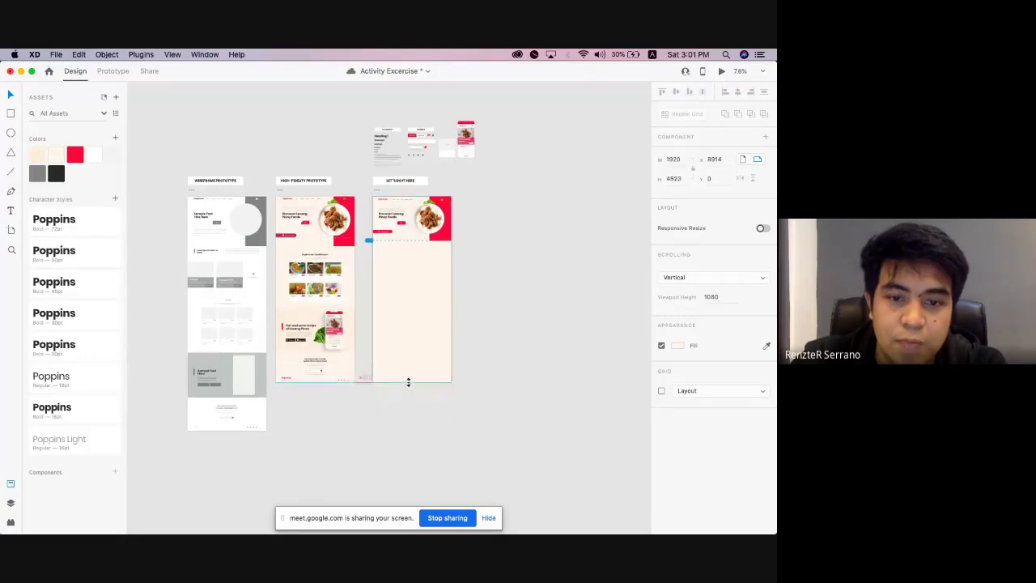
# Save the document with Cmd+S.
pyautogui.scroll(3, 411, 377)
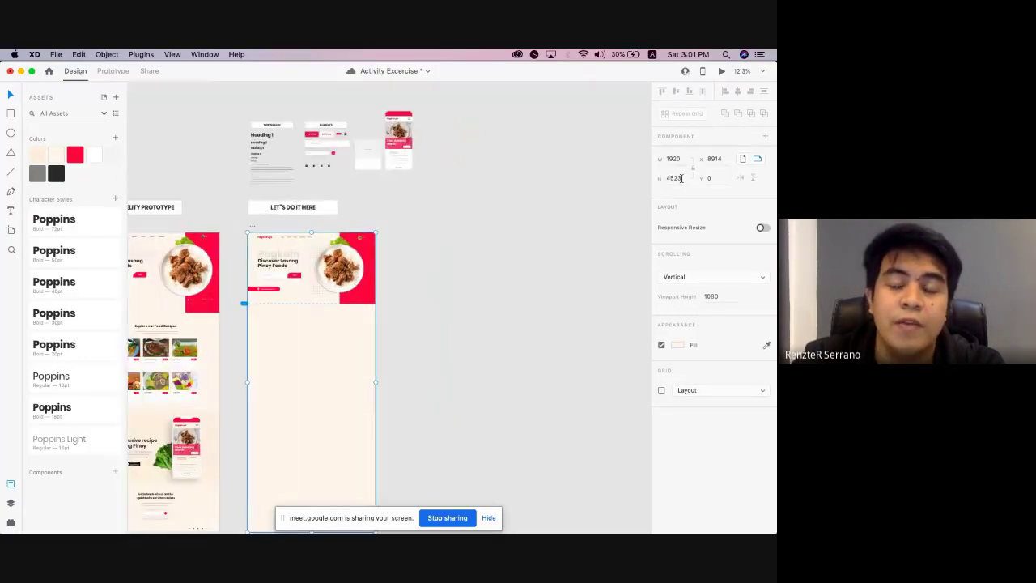
pyautogui.scroll(-3, 570, 232)
pyautogui.scroll(3, 440, 278)
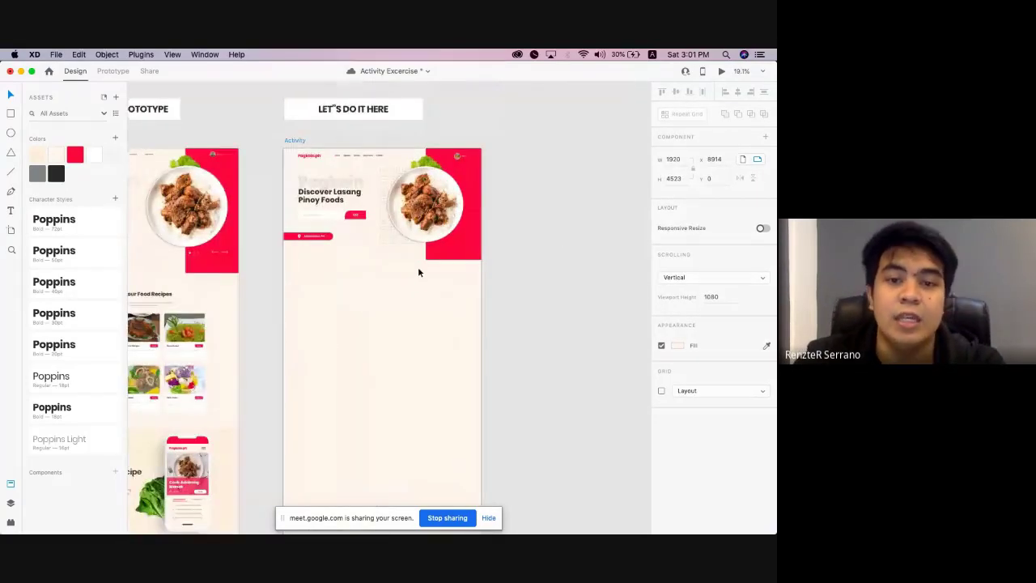
pyautogui.scroll(-1, 419, 271)
pyautogui.scroll(5, 424, 294)
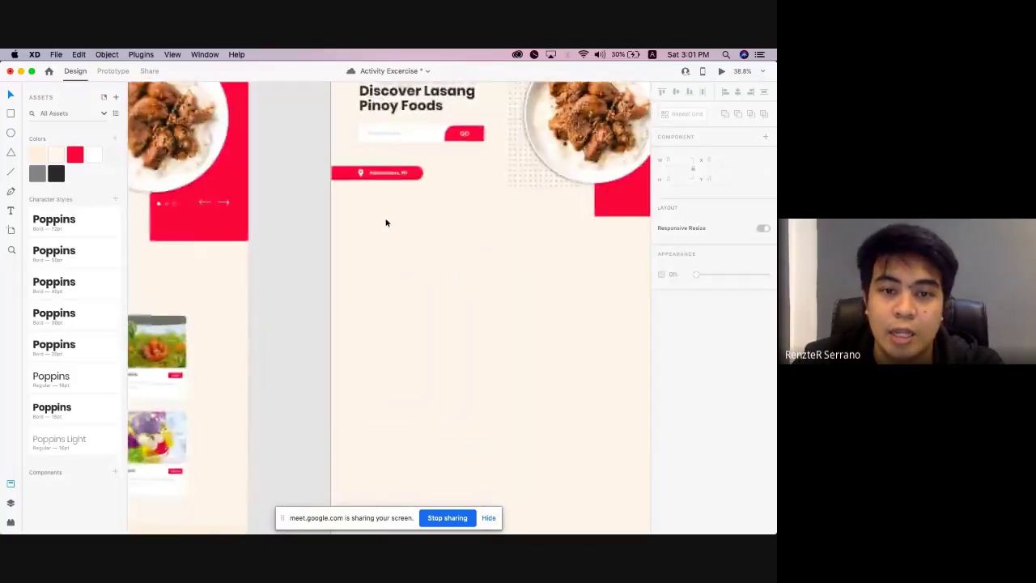
pyautogui.scroll(-2, 387, 220)
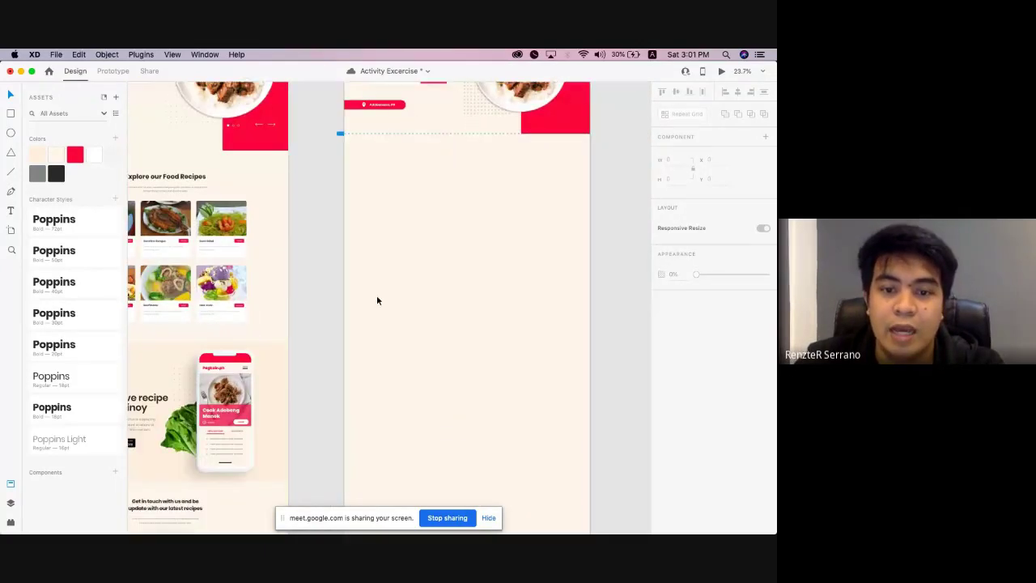
pyautogui.scroll(2, 376, 295)
pyautogui.scroll(5, 407, 381)
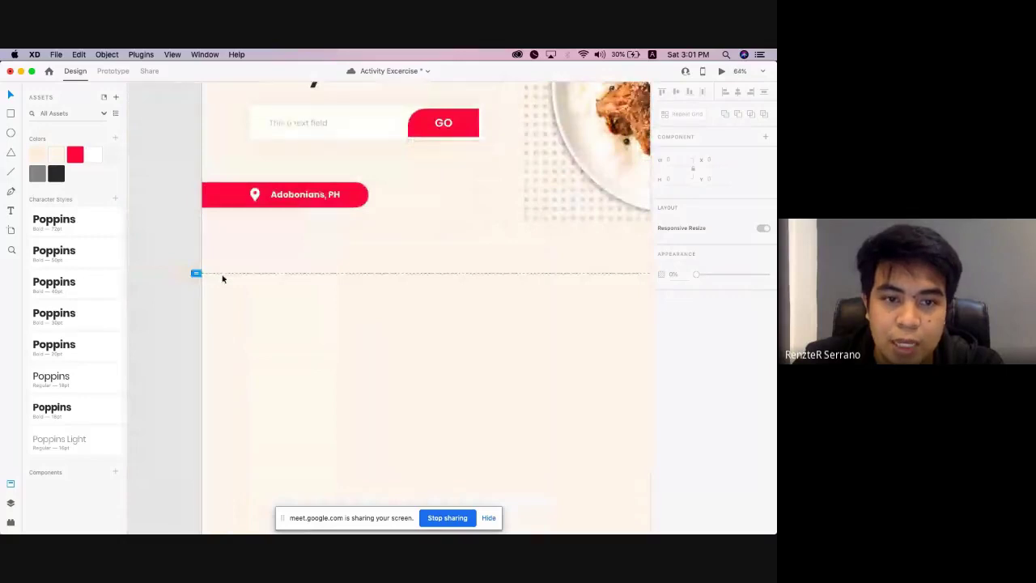
pyautogui.hscroll(3, 255, 278)
pyautogui.hscroll(5, 364, 284)
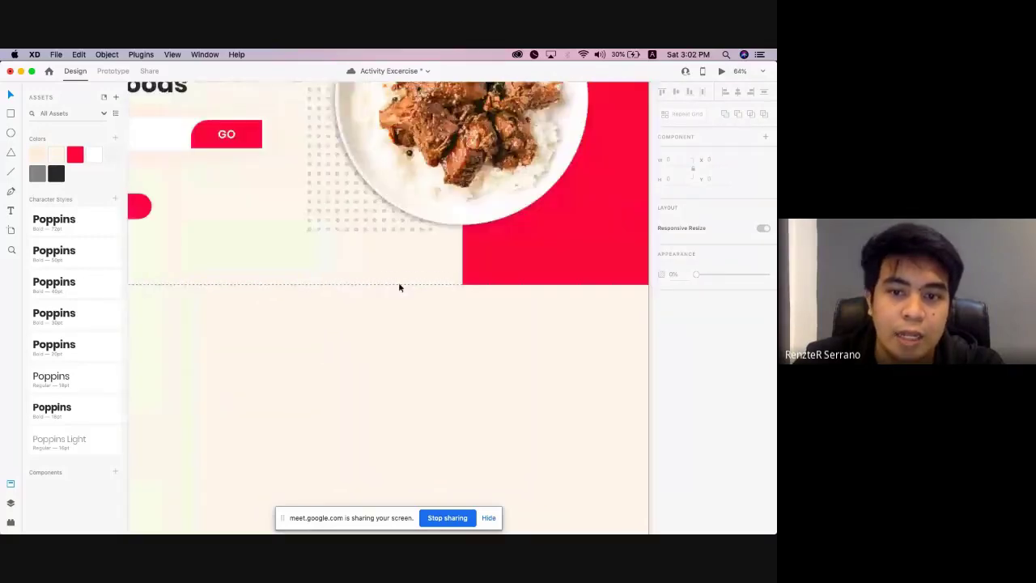
pyautogui.scroll(-5, 416, 289)
pyautogui.hscroll(-2, 378, 304)
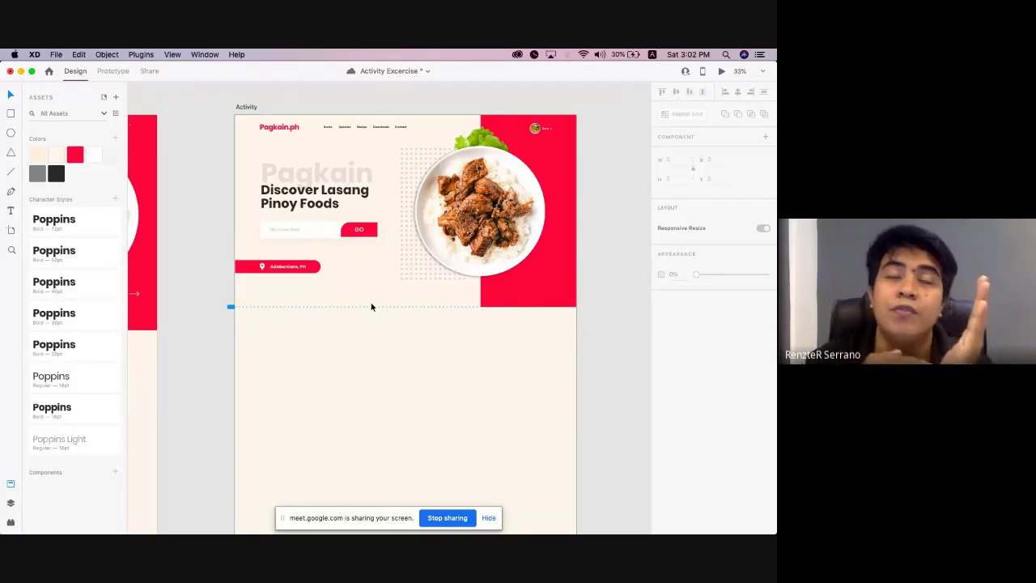
pyautogui.press('super+s')
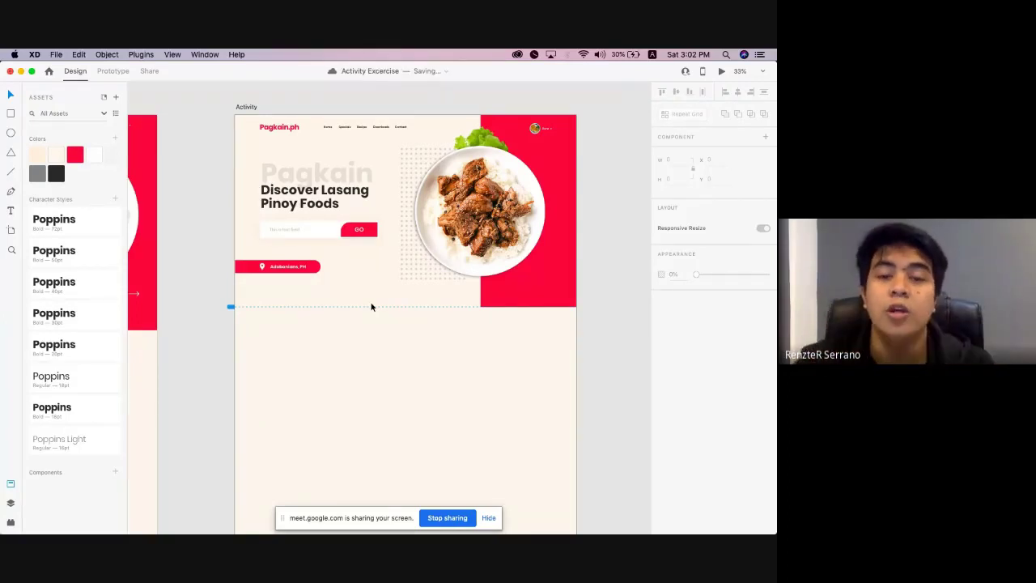
# Isolate the plate image inside the hero group and drop it below the lettuce.
pyautogui.scroll(-1, 372, 307)
pyautogui.click(491, 305)
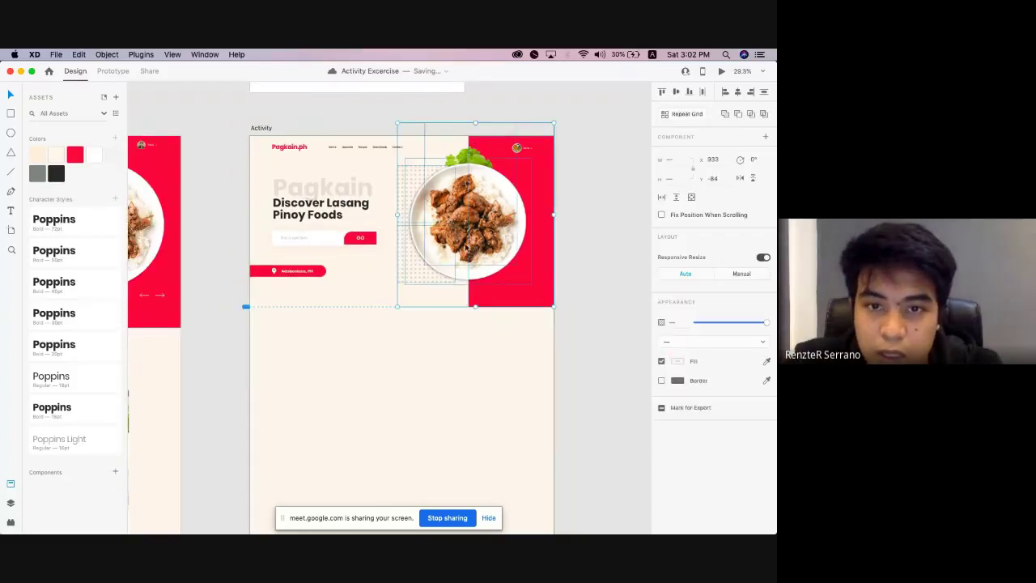
pyautogui.click(625, 337)
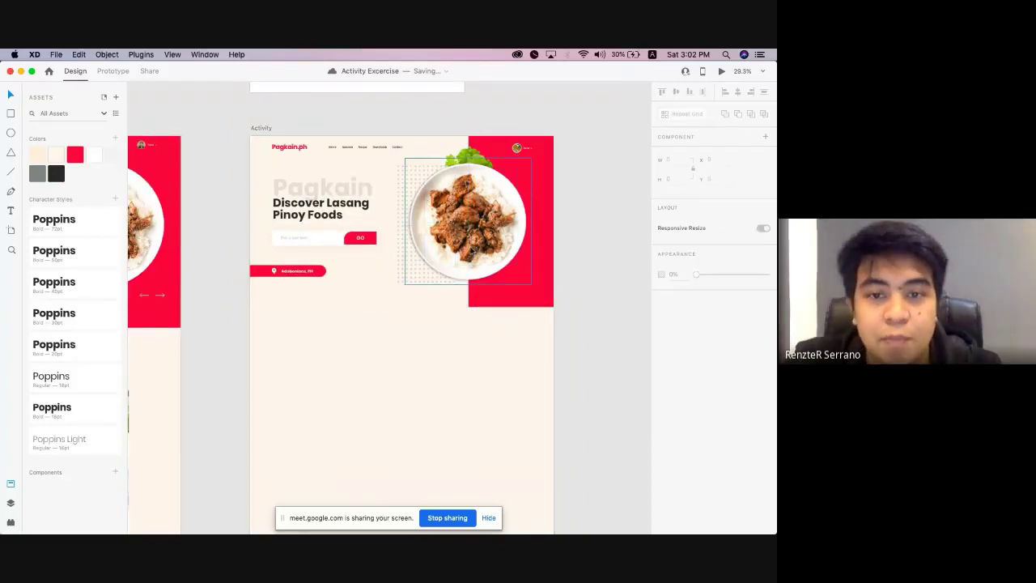
pyautogui.doubleClick(474, 238)
pyautogui.moveTo(474, 238); pyautogui.dragTo(481, 310)
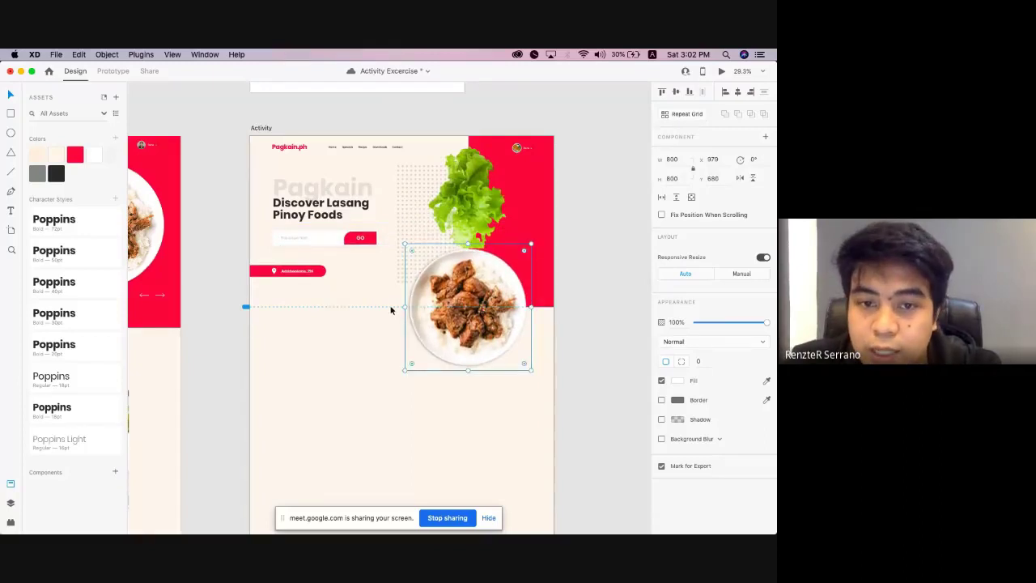
pyautogui.scroll(3, 394, 308)
pyautogui.hscroll(2, 393, 304)
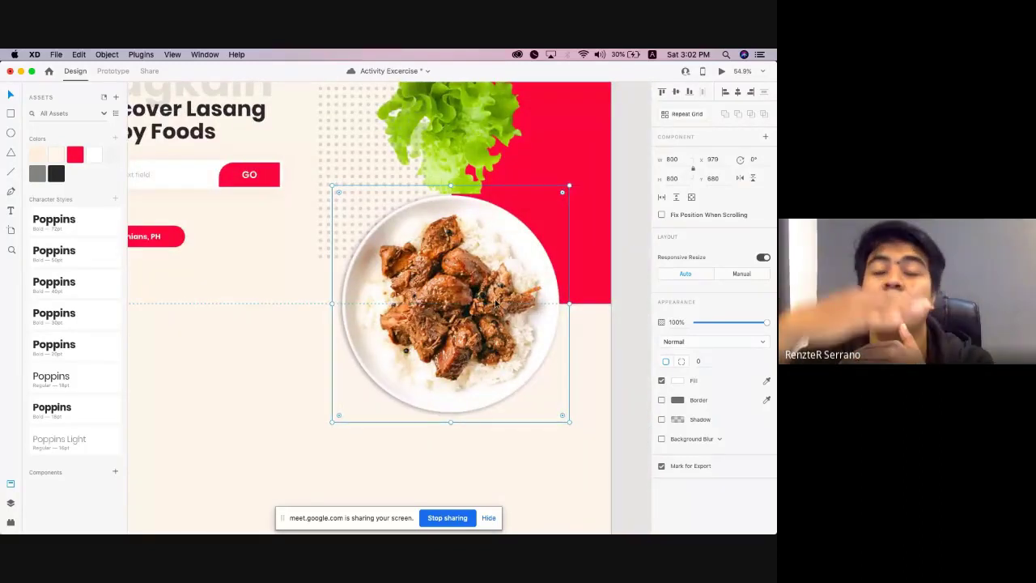
pyautogui.scroll(-5, 496, 302)
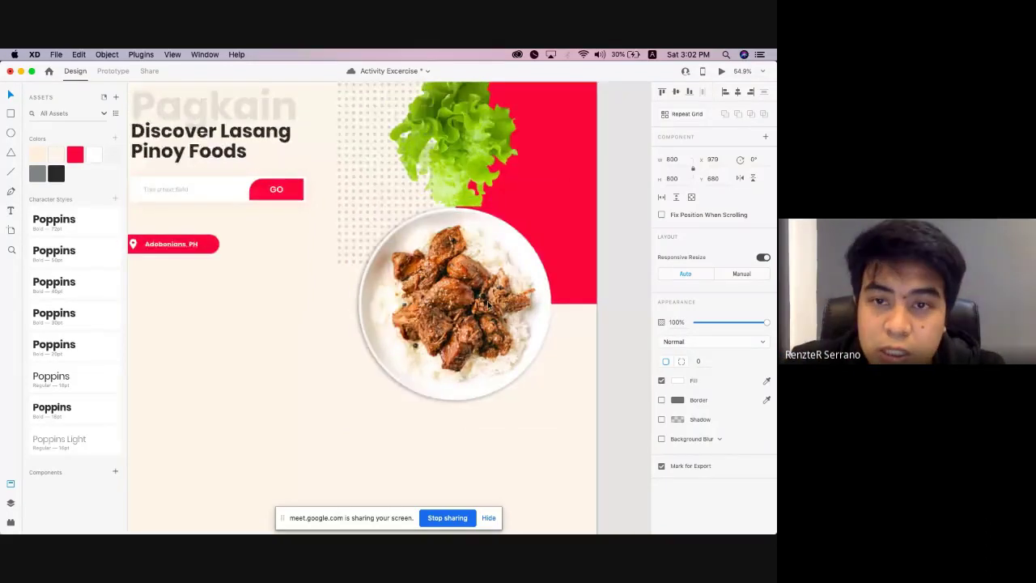
pyautogui.click(635, 110)
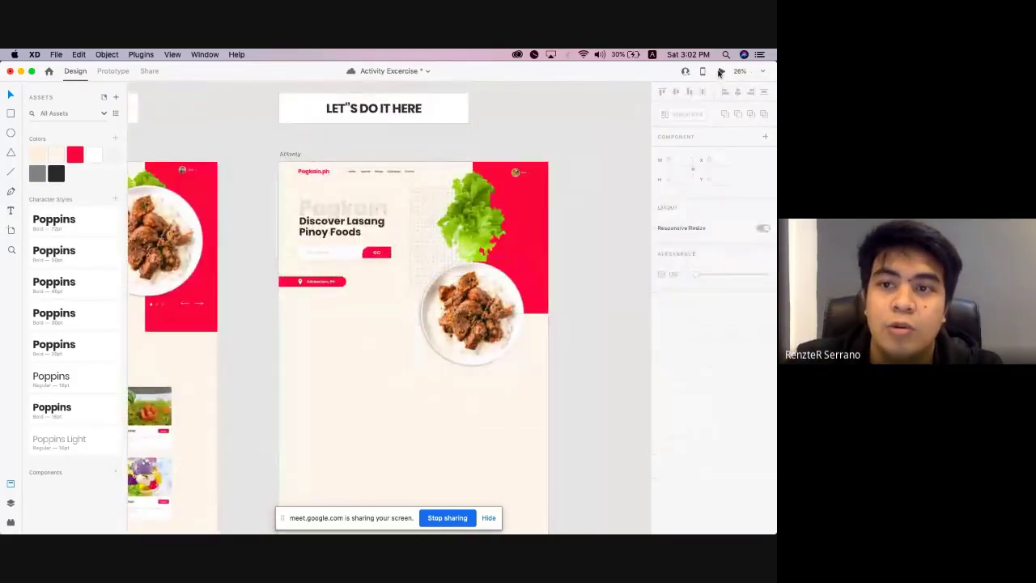
pyautogui.click(721, 71)
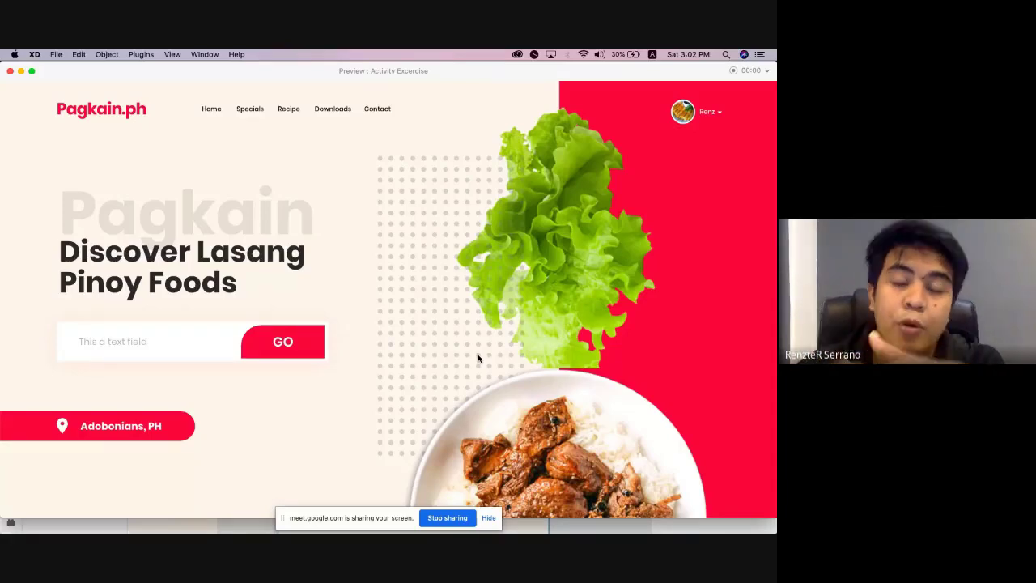
pyautogui.scroll(-5, 478, 357)
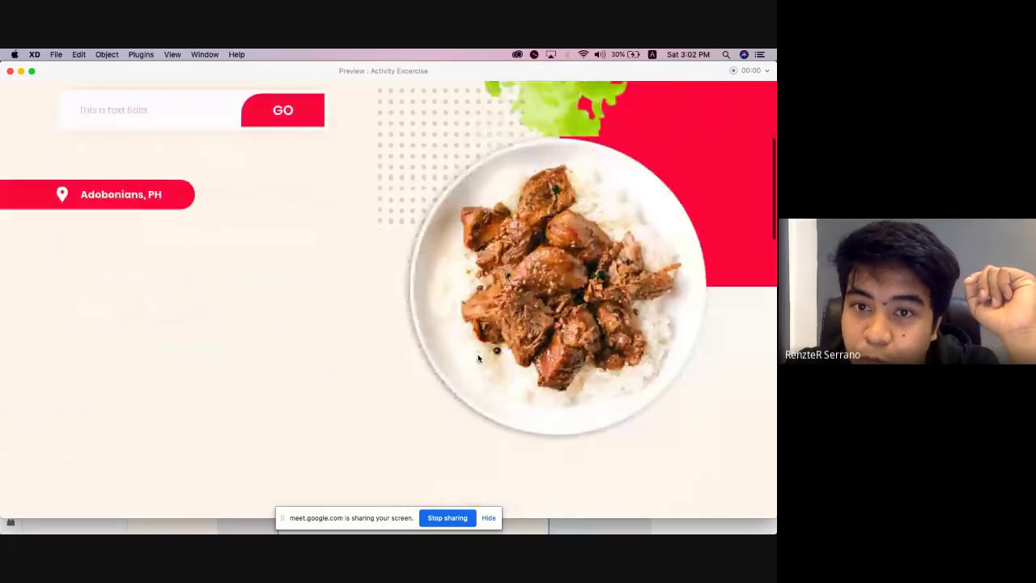
pyautogui.scroll(3, 478, 359)
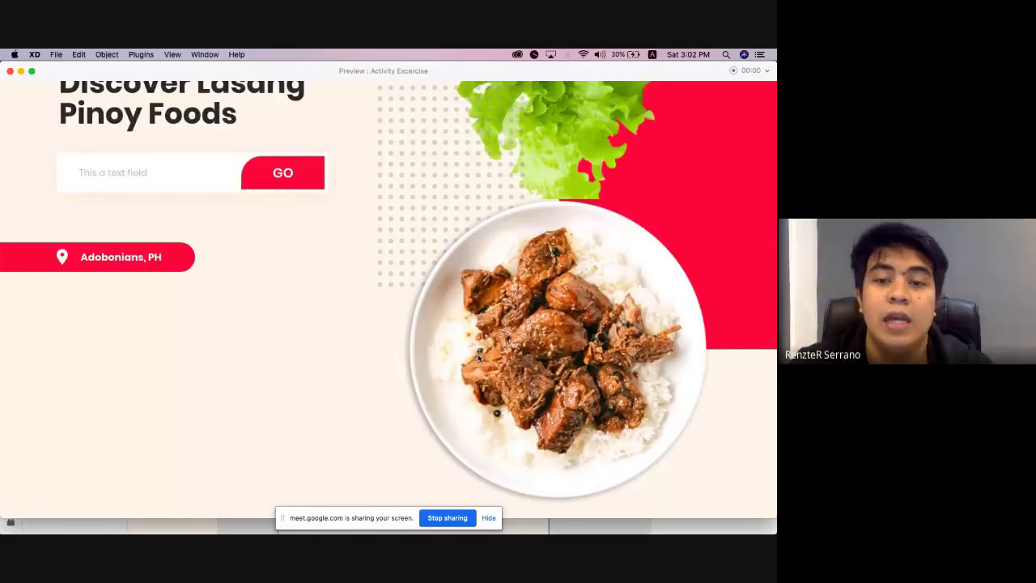
pyautogui.scroll(-4, 478, 359)
pyautogui.scroll(-5, 478, 359)
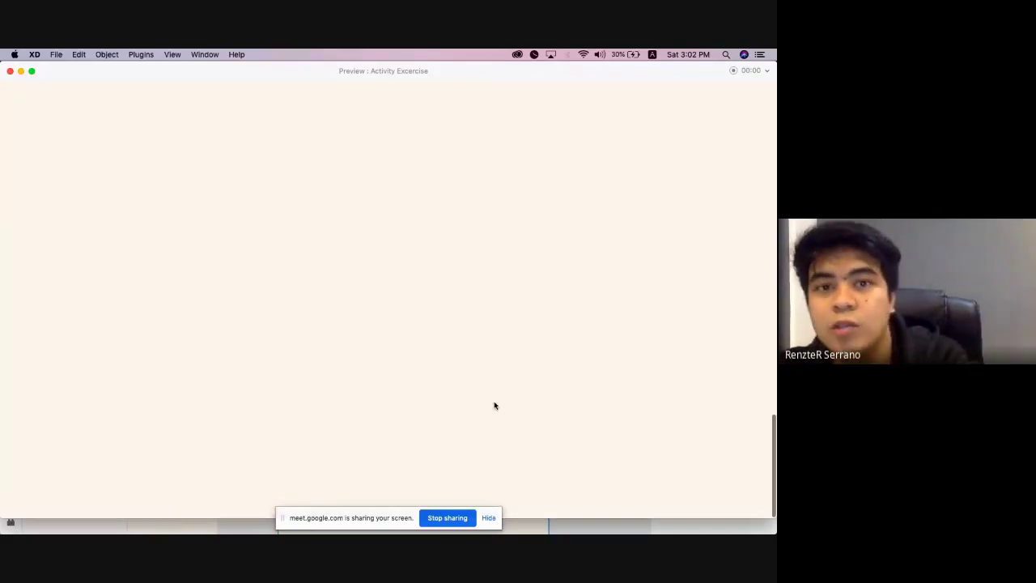
pyautogui.scroll(15, 499, 404)
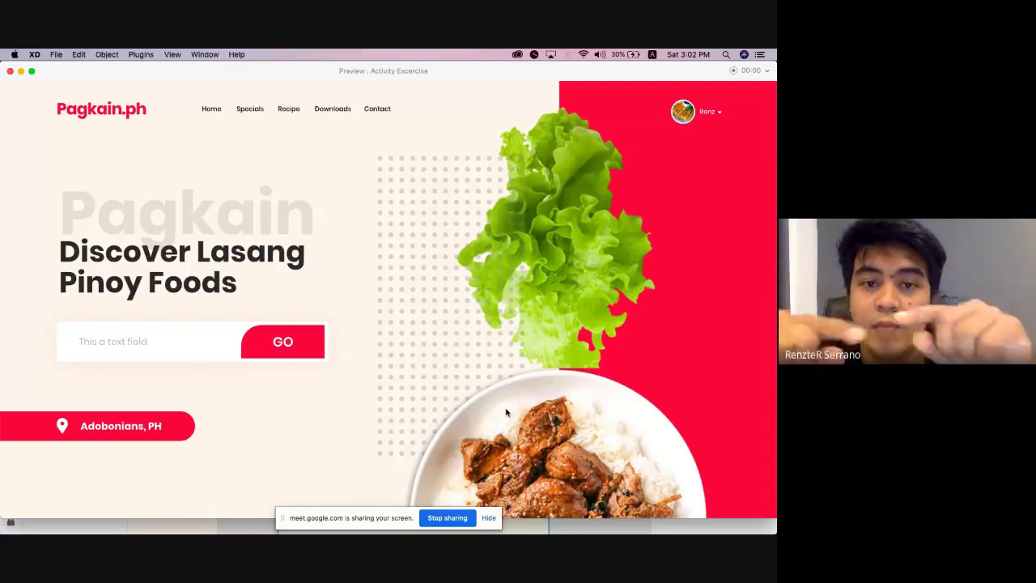
pyautogui.scroll(-3, 478, 391)
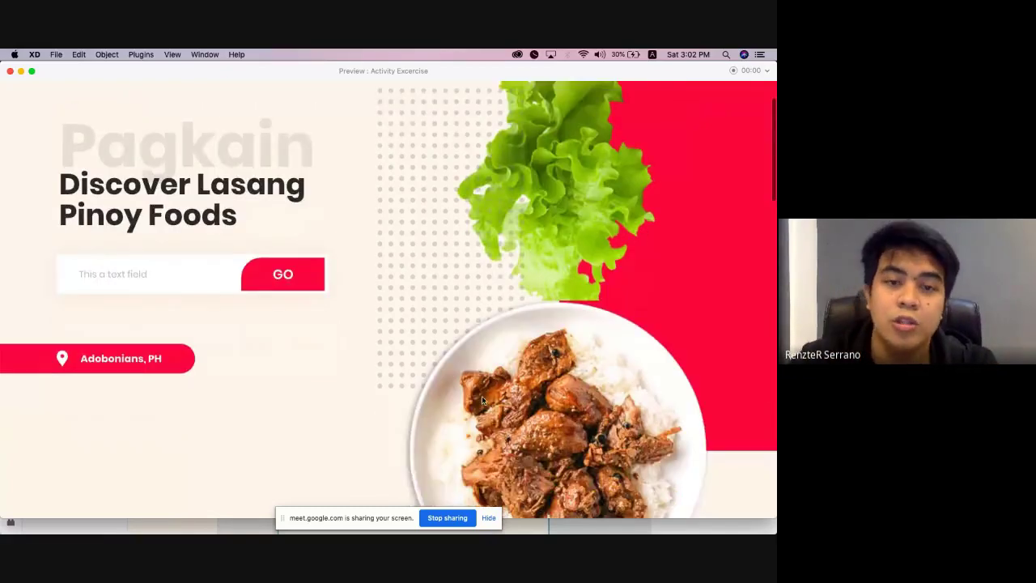
pyautogui.scroll(3, 482, 396)
pyautogui.click(9, 70)
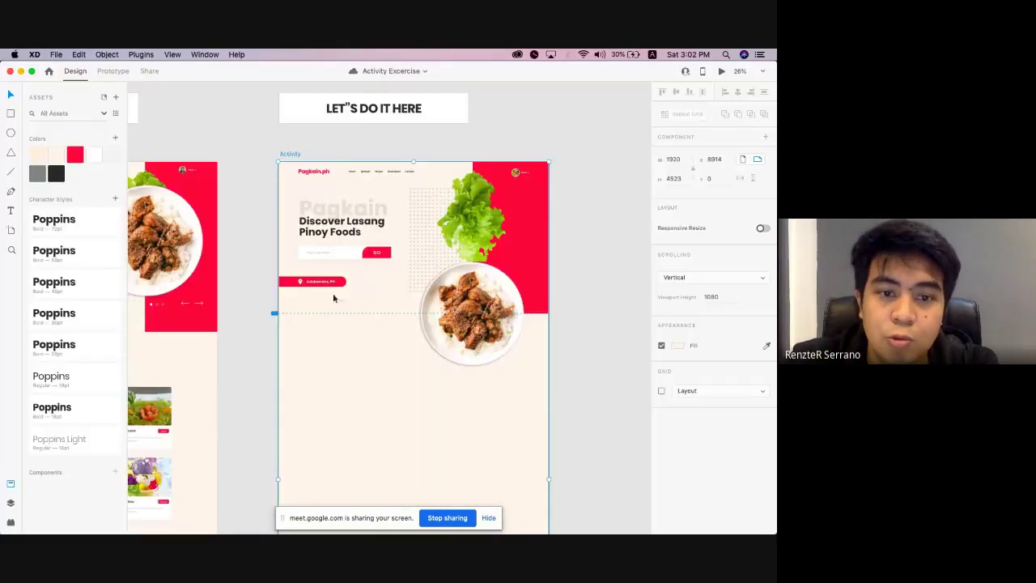
# Extend the Activity artboard's viewport height to 4523 and launch Desktop Preview.
pyautogui.scroll(-3, 385, 298)
pyautogui.scroll(-2, 384, 298)
pyautogui.scroll(-3, 381, 302)
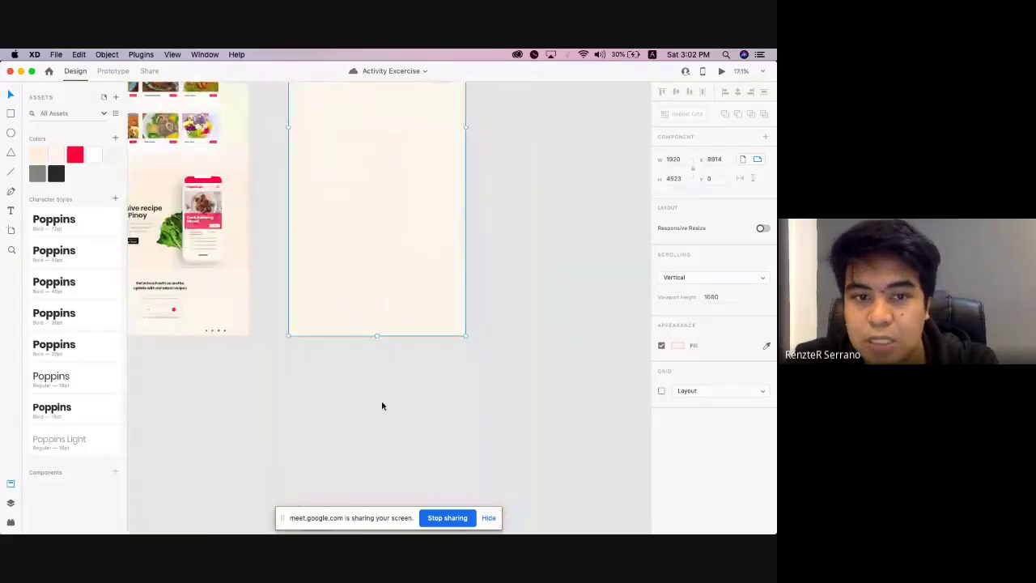
pyautogui.scroll(3, 382, 405)
pyautogui.scroll(2, 358, 230)
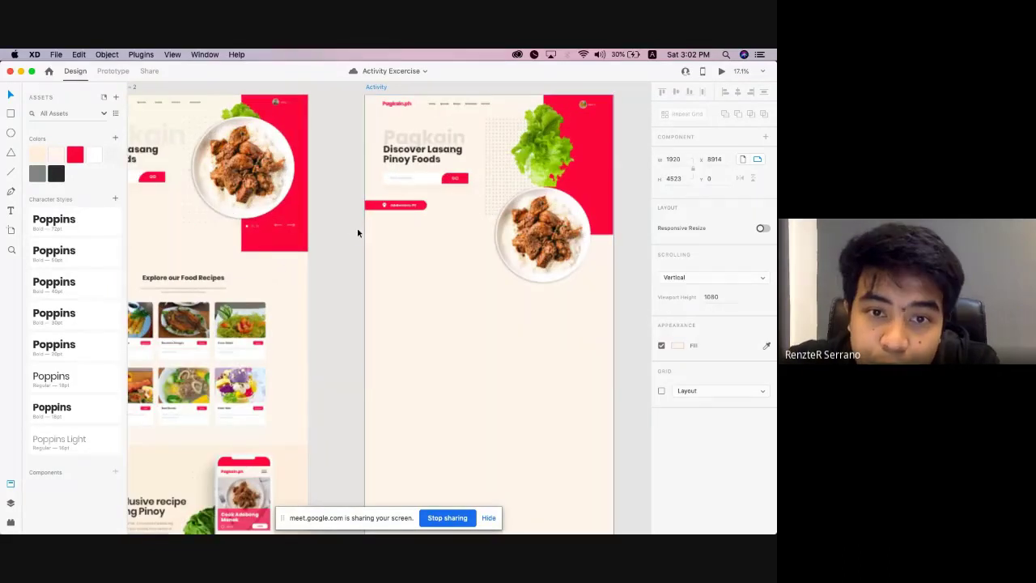
pyautogui.scroll(5, 358, 231)
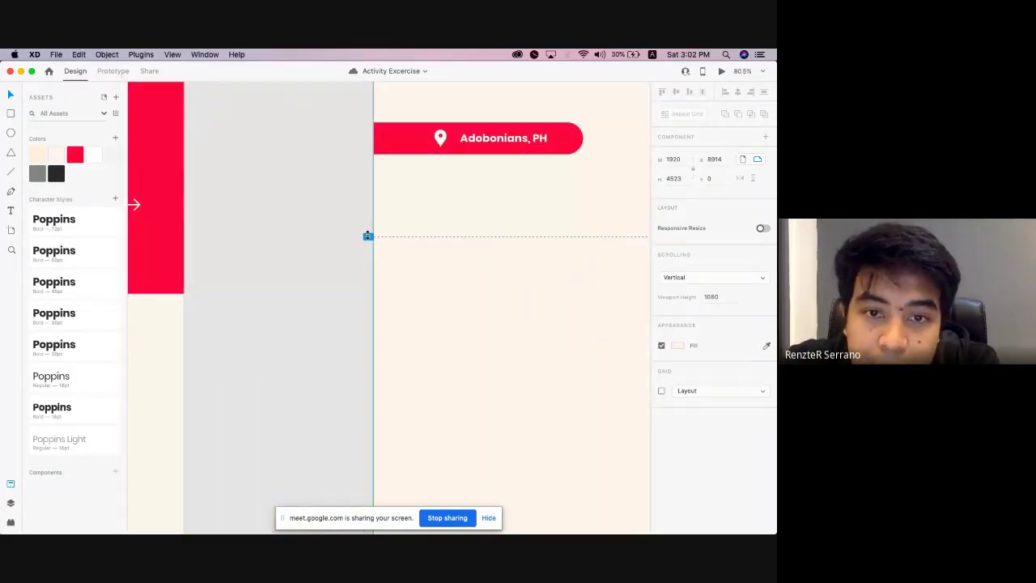
pyautogui.scroll(-3, 507, 268)
pyautogui.hscroll(3, 495, 257)
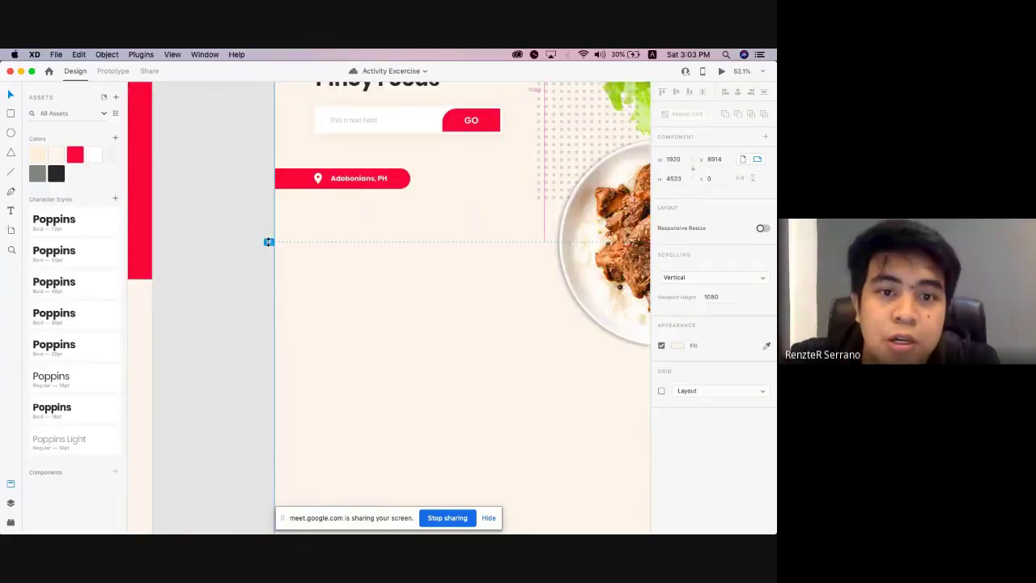
pyautogui.scroll(-3, 268, 241)
pyautogui.scroll(-2, 268, 240)
pyautogui.moveTo(268, 240); pyautogui.dragTo(273, 402)
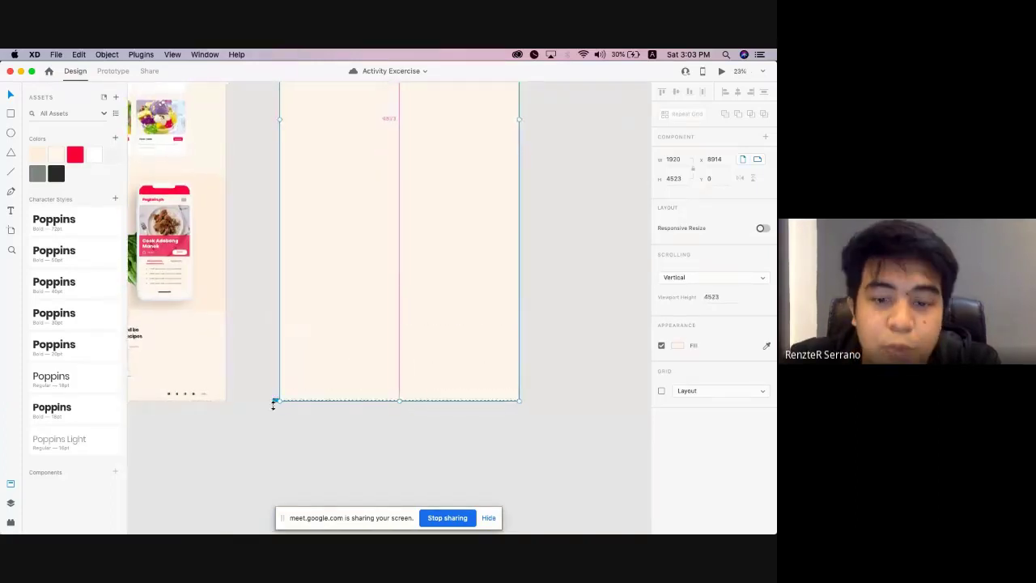
pyautogui.scroll(5, 336, 247)
pyautogui.scroll(-2, 337, 252)
pyautogui.scroll(2, 338, 253)
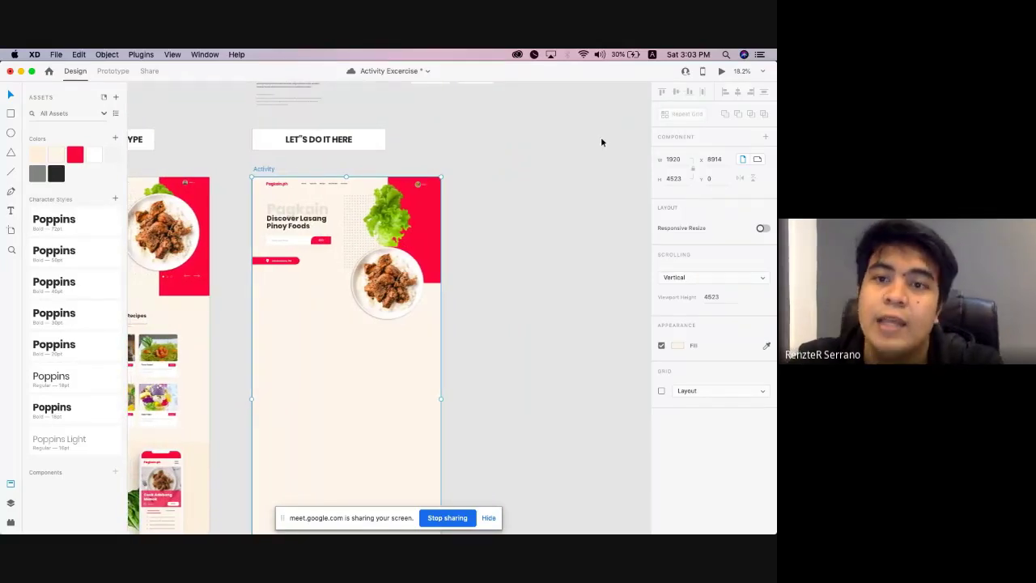
pyautogui.click(721, 71)
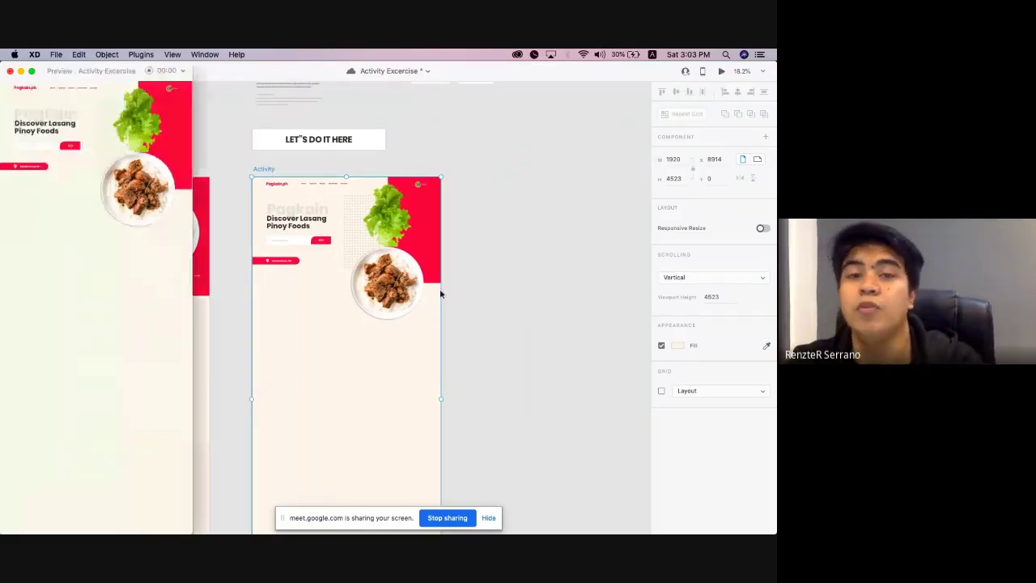
# Close the Preview window and select the LET'S DO IT HERE artboard.
pyautogui.moveTo(93, 65); pyautogui.dragTo(618, 68)
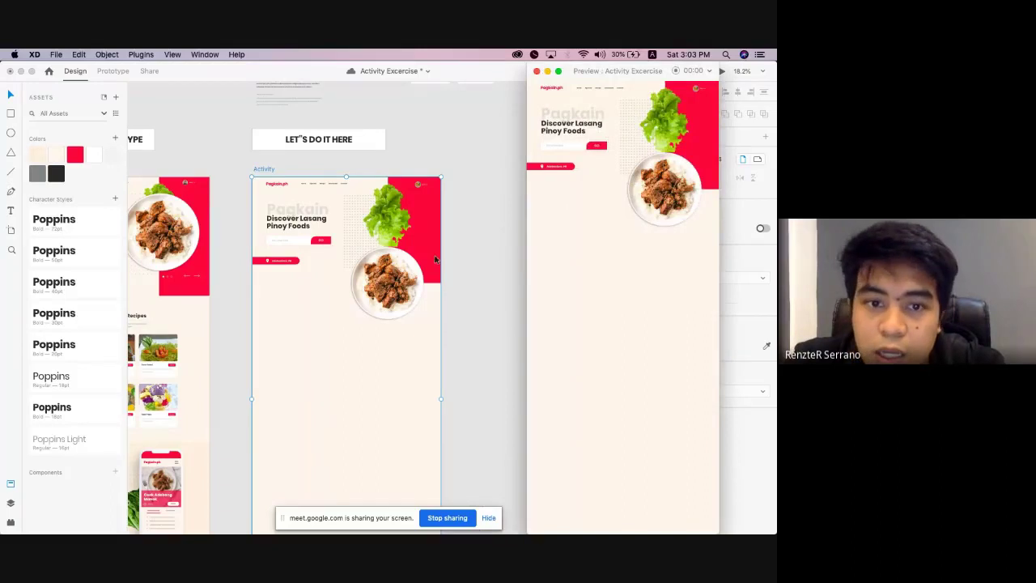
pyautogui.scroll(-5, 348, 324)
pyautogui.scroll(2, 348, 364)
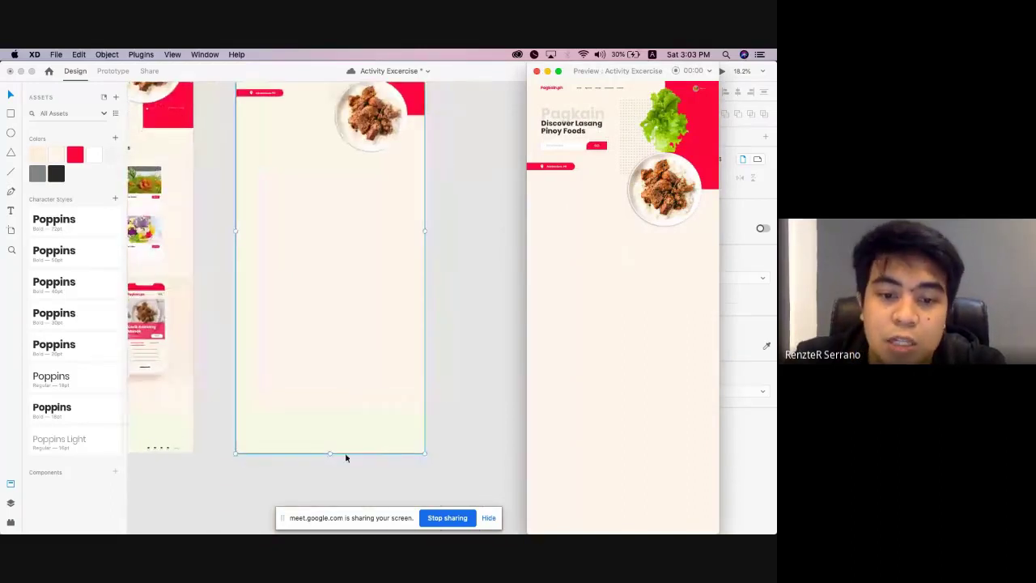
pyautogui.click(328, 455)
pyautogui.scroll(-1, 329, 456)
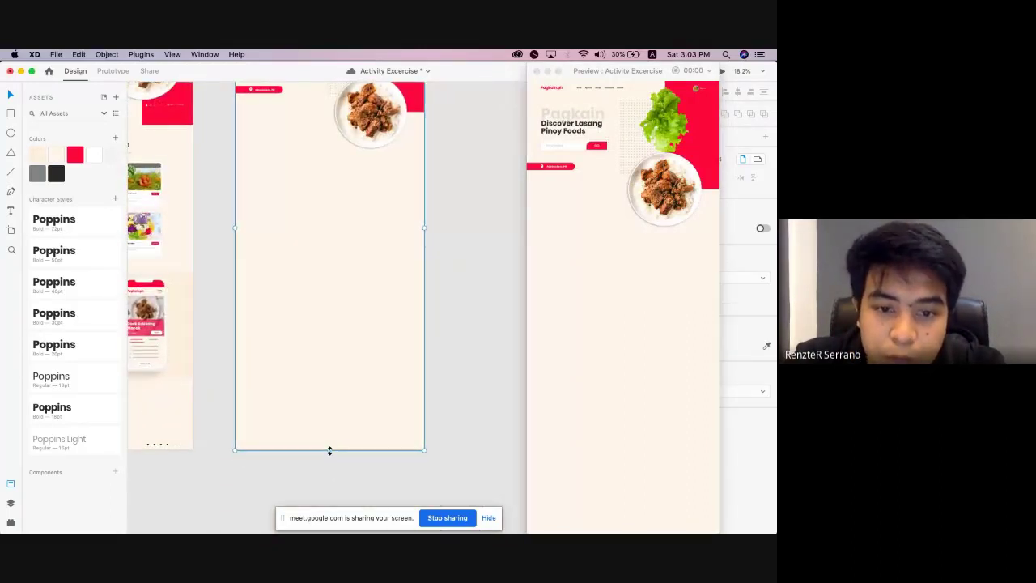
pyautogui.click(331, 450)
pyautogui.scroll(5, 332, 450)
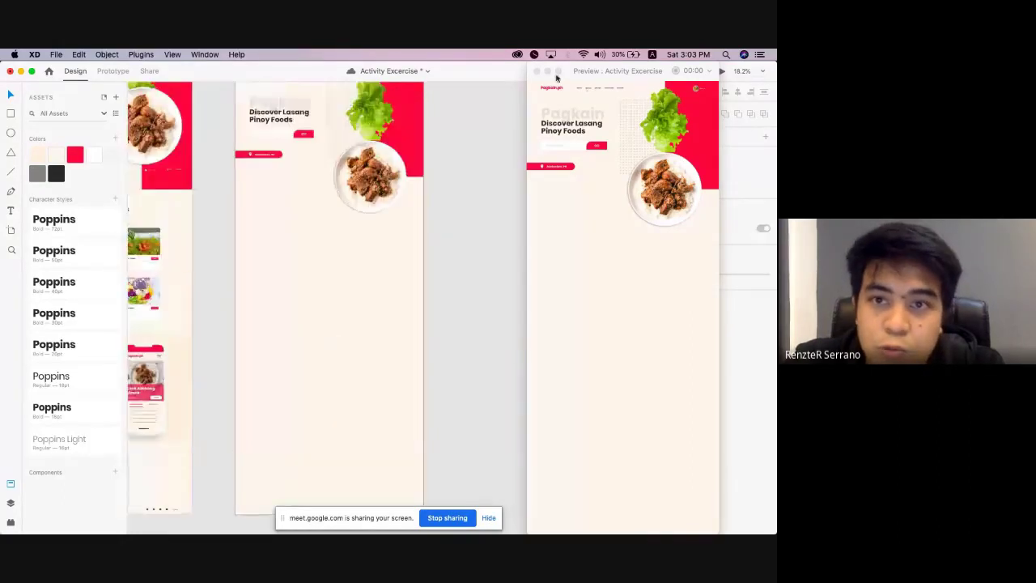
pyautogui.click(536, 70)
pyautogui.scroll(4, 264, 162)
pyautogui.scroll(-8, 263, 162)
pyautogui.click(321, 273)
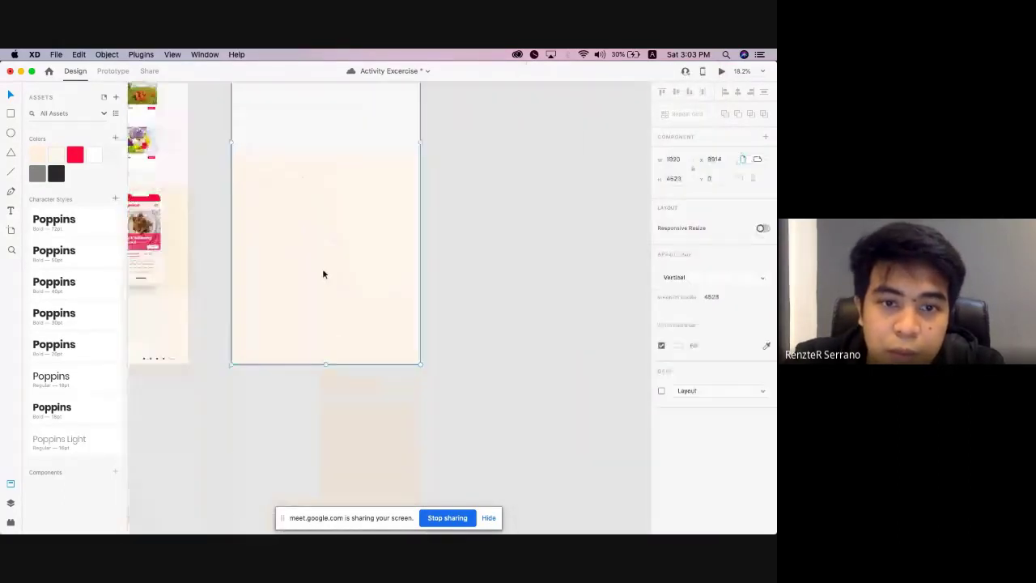
# Make the LET'S DO IT HERE artboard taller at its bottom edge.
pyautogui.moveTo(332, 371); pyautogui.dragTo(326, 410)
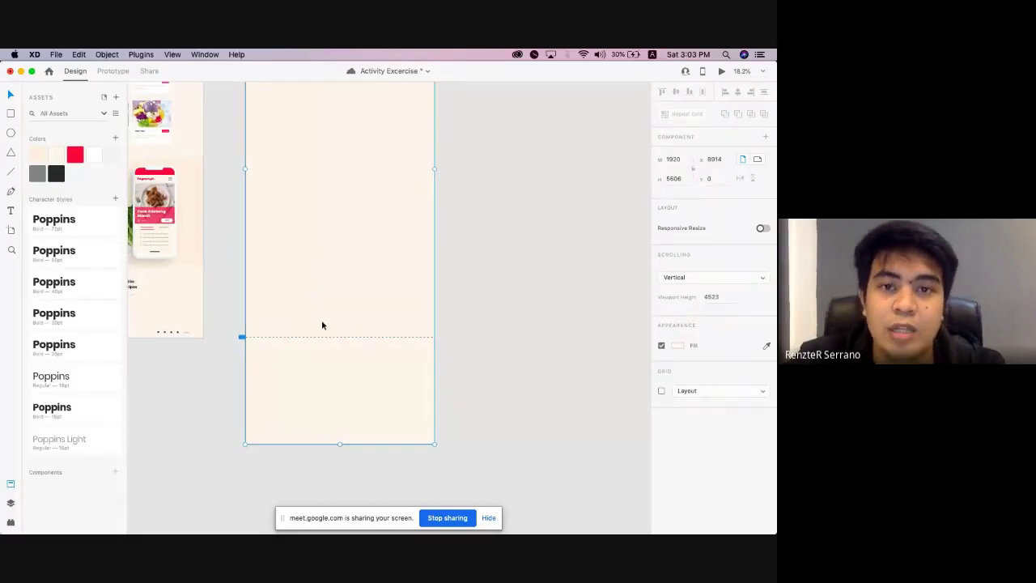
pyautogui.scroll(3, 321, 319)
pyautogui.scroll(-3, 321, 323)
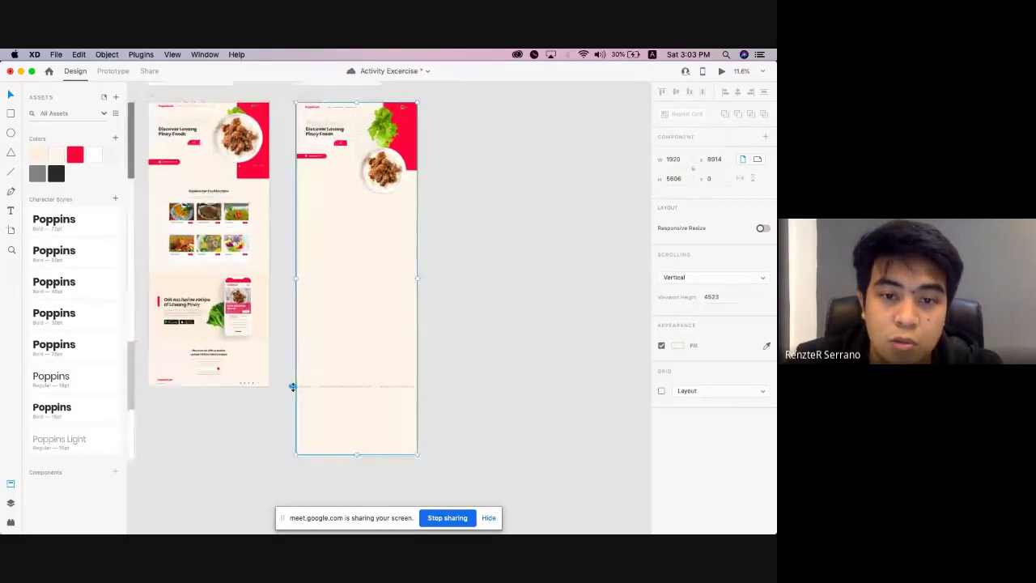
pyautogui.scroll(3, 291, 386)
# Set the viewport height to 1080 so it ends at the hero's bottom.
pyautogui.moveTo(291, 386); pyautogui.dragTo(289, 307)
pyautogui.scroll(5, 413, 301)
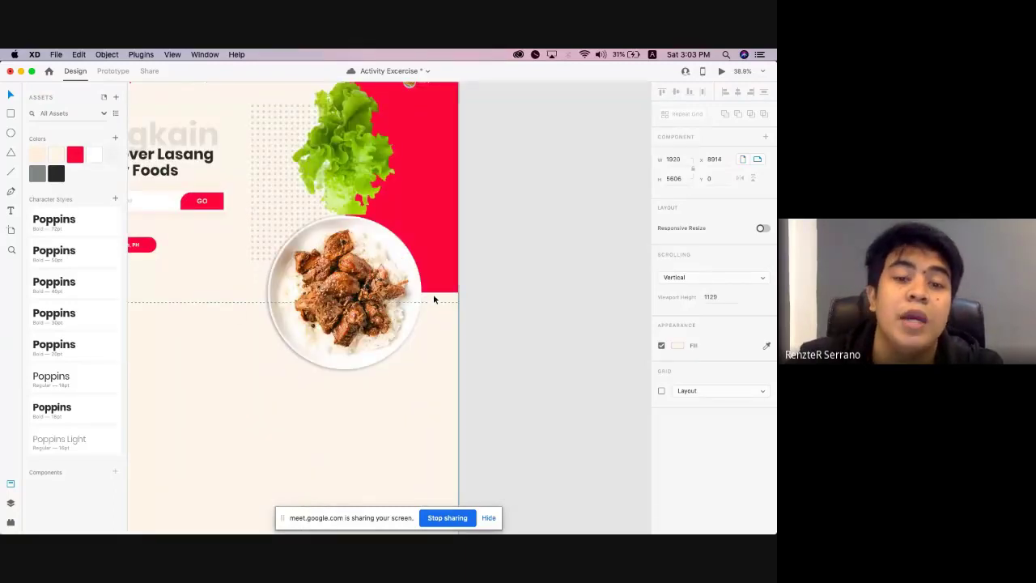
pyautogui.hscroll(-5, 356, 301)
pyautogui.hscroll(5, 274, 306)
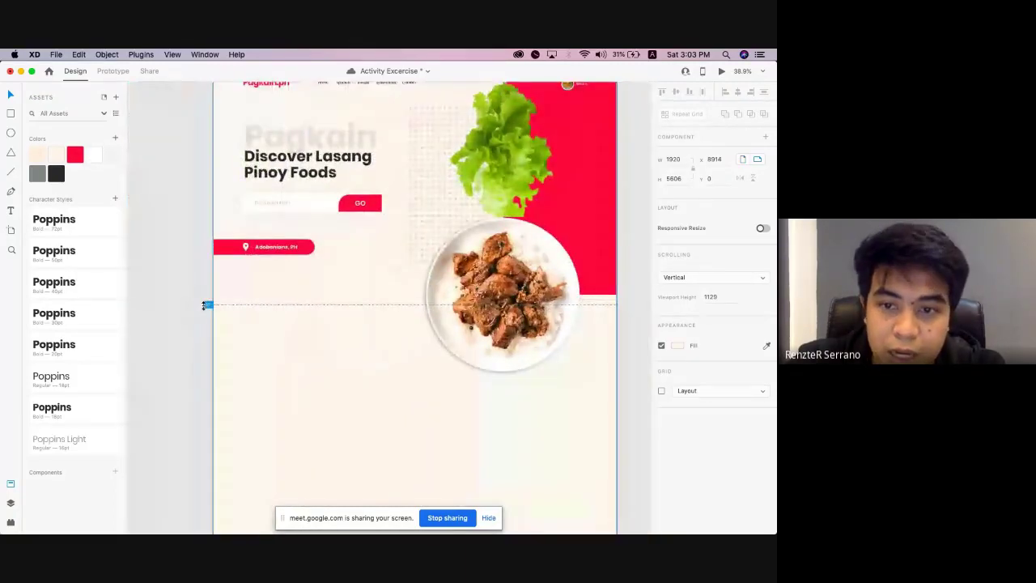
pyautogui.moveTo(208, 299); pyautogui.dragTo(209, 294)
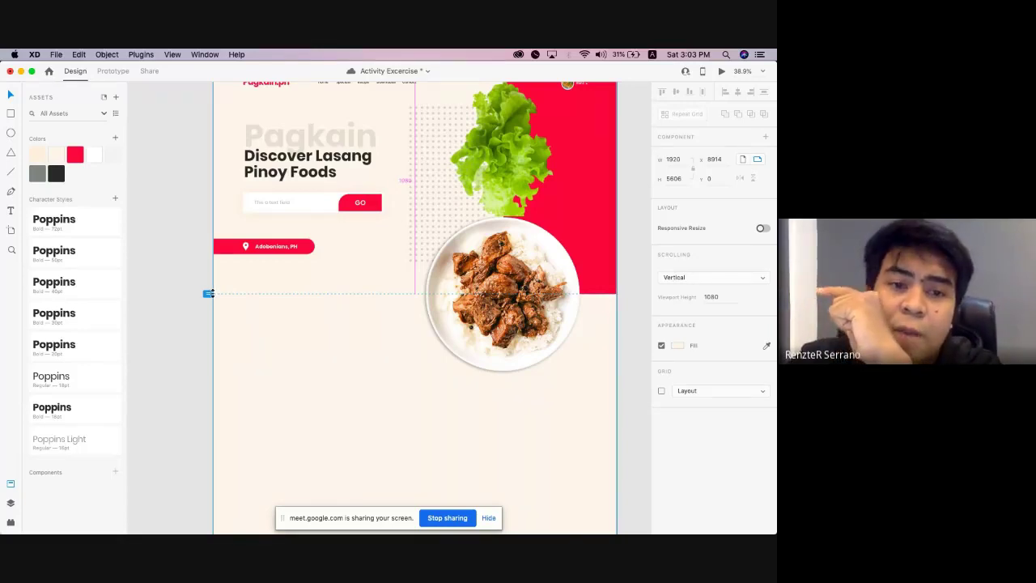
pyautogui.moveTo(208, 294); pyautogui.dragTo(211, 293)
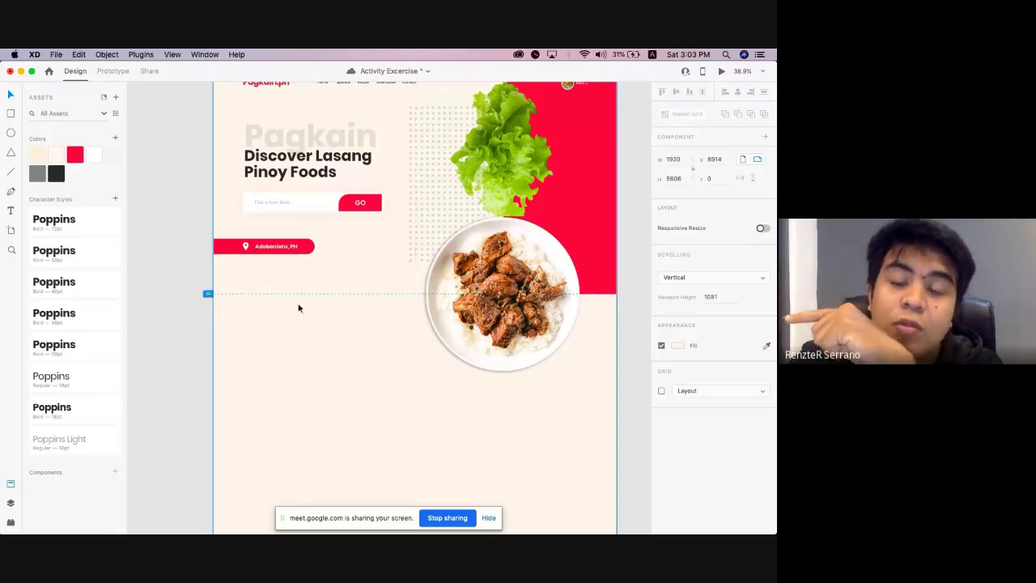
pyautogui.click(709, 297)
pyautogui.write('10')
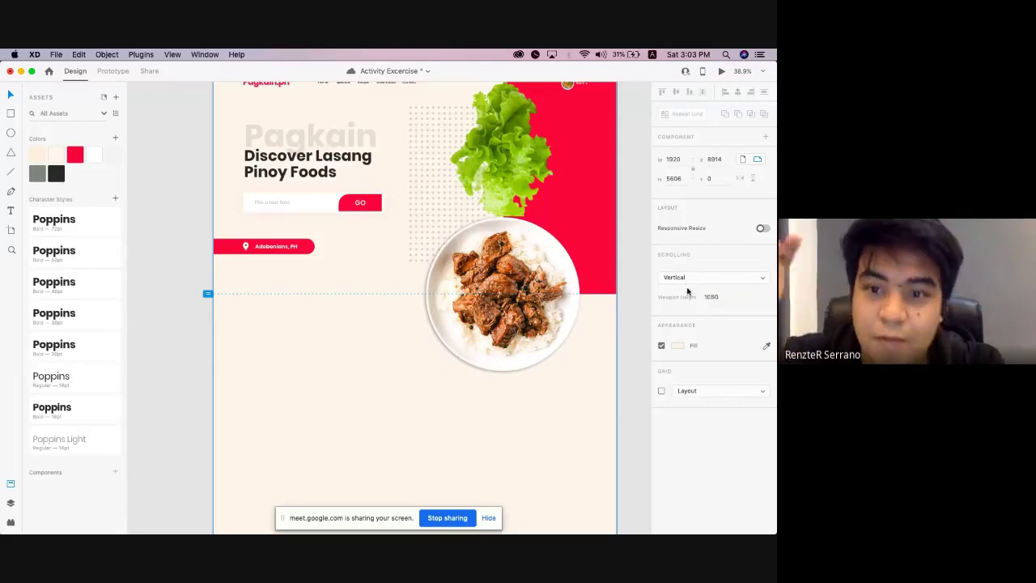
pyautogui.press('Return')
pyautogui.scroll(-3, 447, 395)
pyautogui.scroll(-6, 464, 370)
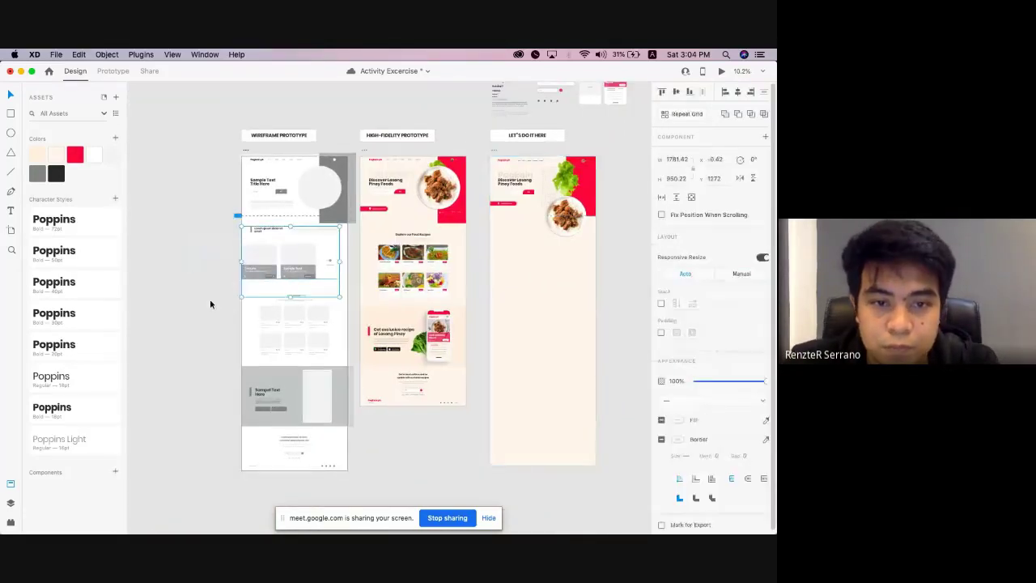
# Copy the wireframe's card grid onto the LET'S DO IT HERE artboard.
pyautogui.moveTo(341, 342); pyautogui.dragTo(518, 265)
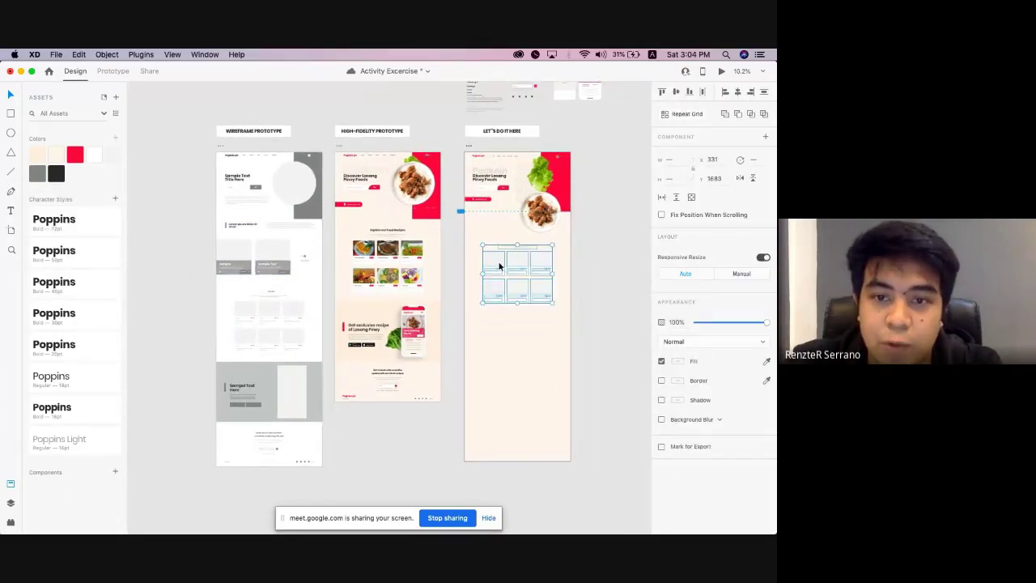
pyautogui.scroll(5, 528, 302)
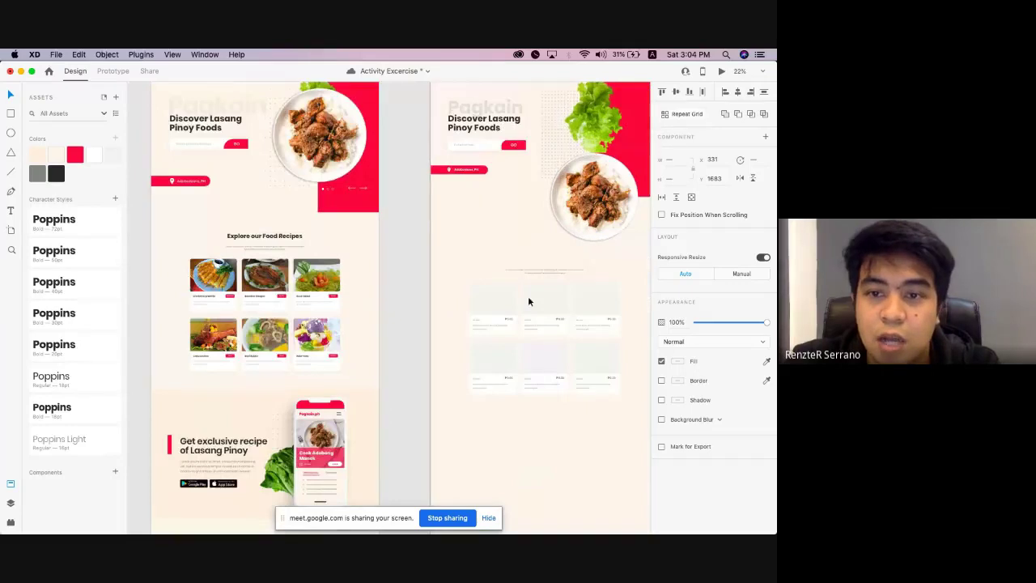
pyautogui.hscroll(5, 528, 301)
pyautogui.scroll(3, 528, 301)
pyautogui.moveTo(506, 258); pyautogui.dragTo(509, 227)
pyautogui.scroll(-3, 348, 318)
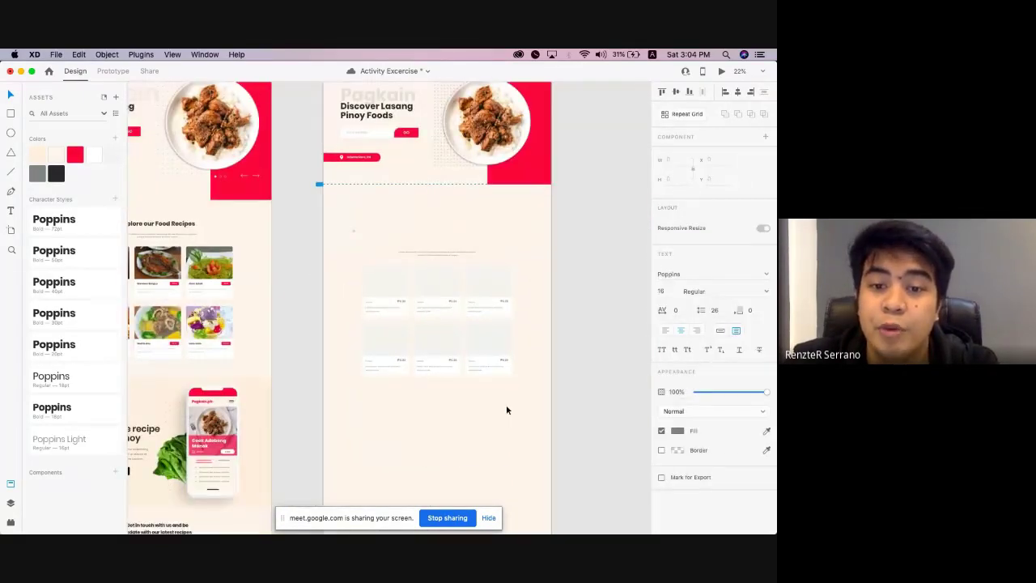
# Position the three-by-two card grid under the hero and open Desktop Preview.
pyautogui.click(507, 409)
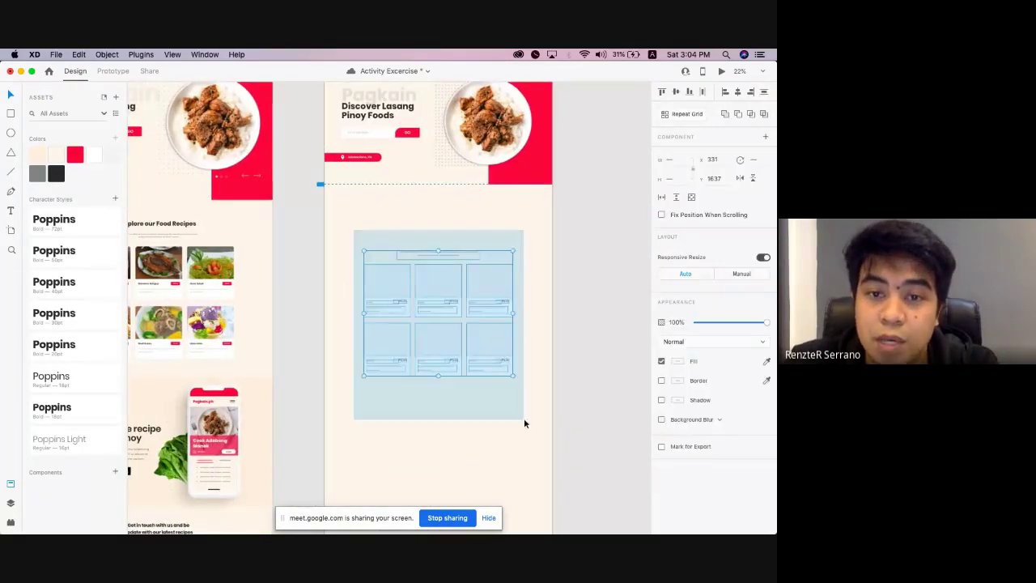
pyautogui.click(487, 312)
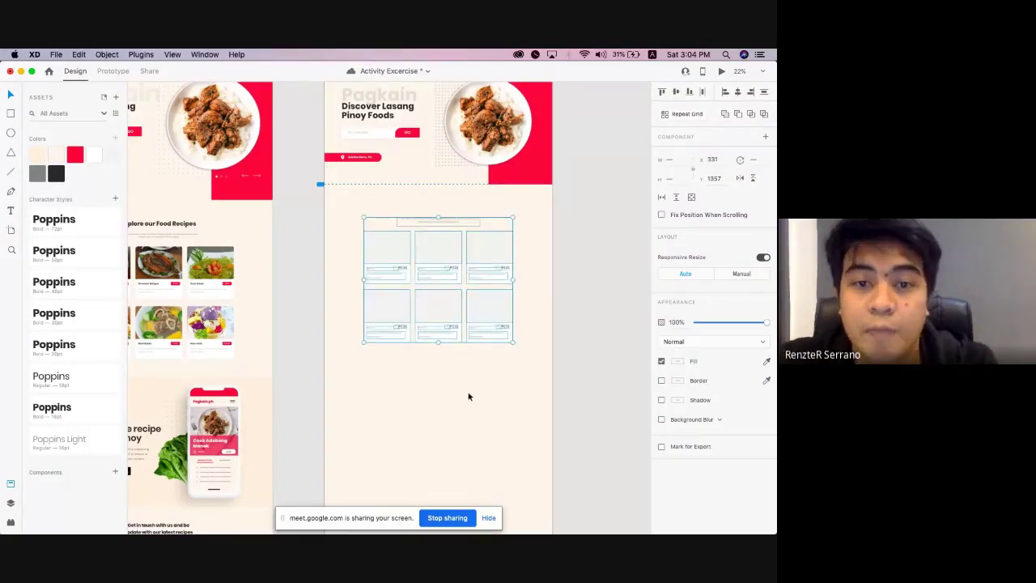
pyautogui.scroll(-5, 442, 395)
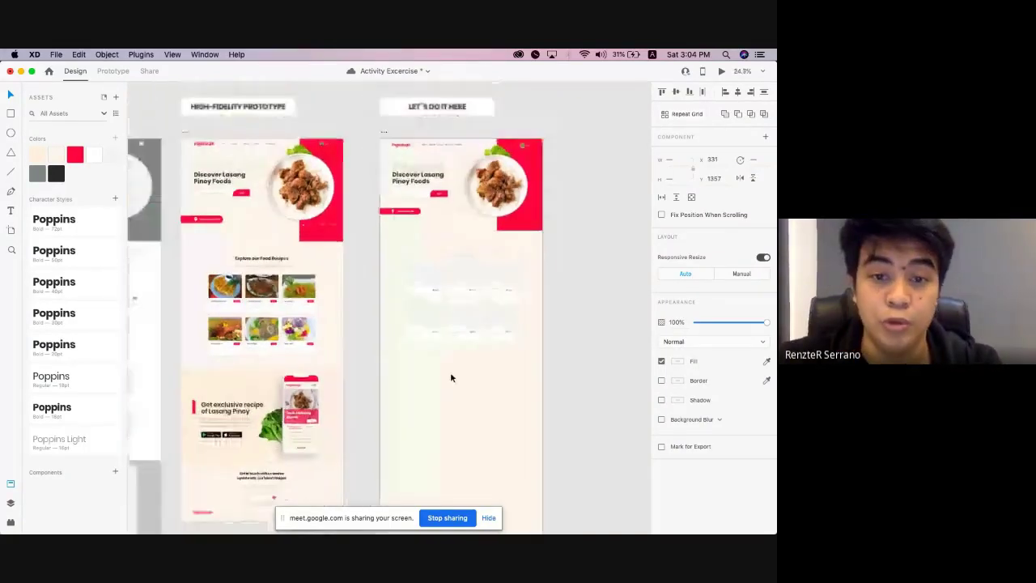
pyautogui.scroll(-2, 464, 378)
pyautogui.hscroll(2, 463, 378)
pyautogui.click(413, 250)
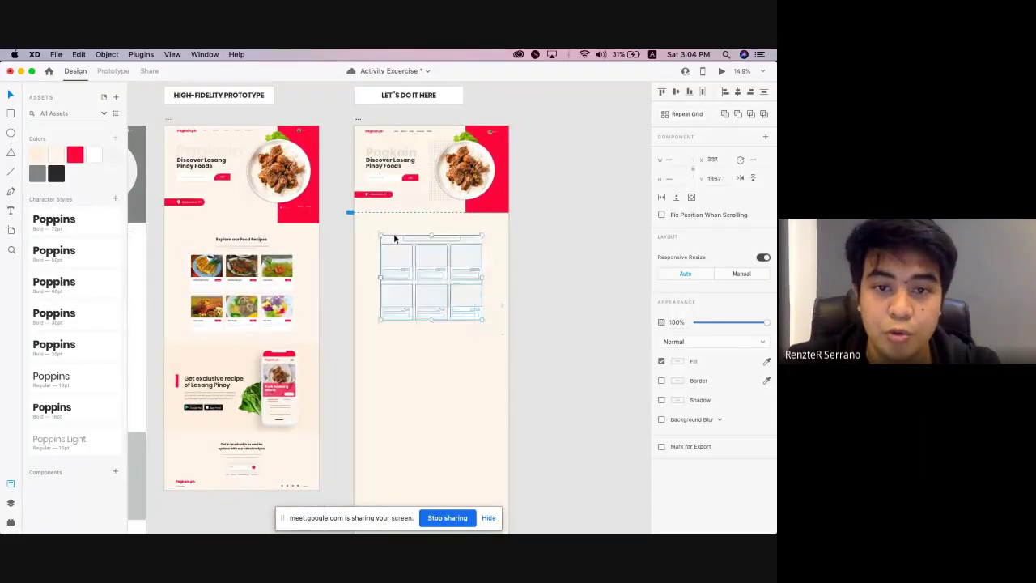
pyautogui.scroll(3, 429, 271)
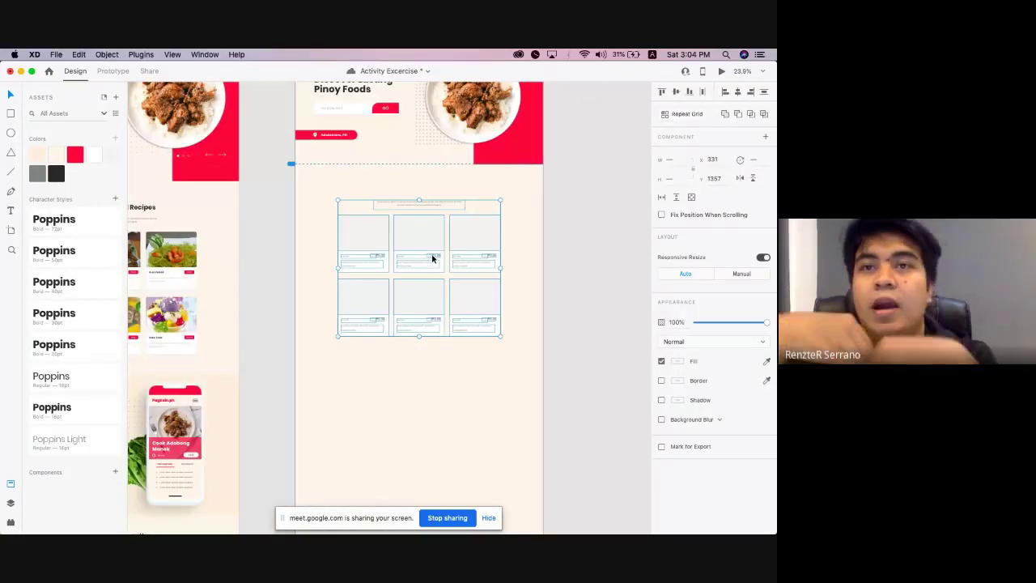
pyautogui.scroll(3, 432, 258)
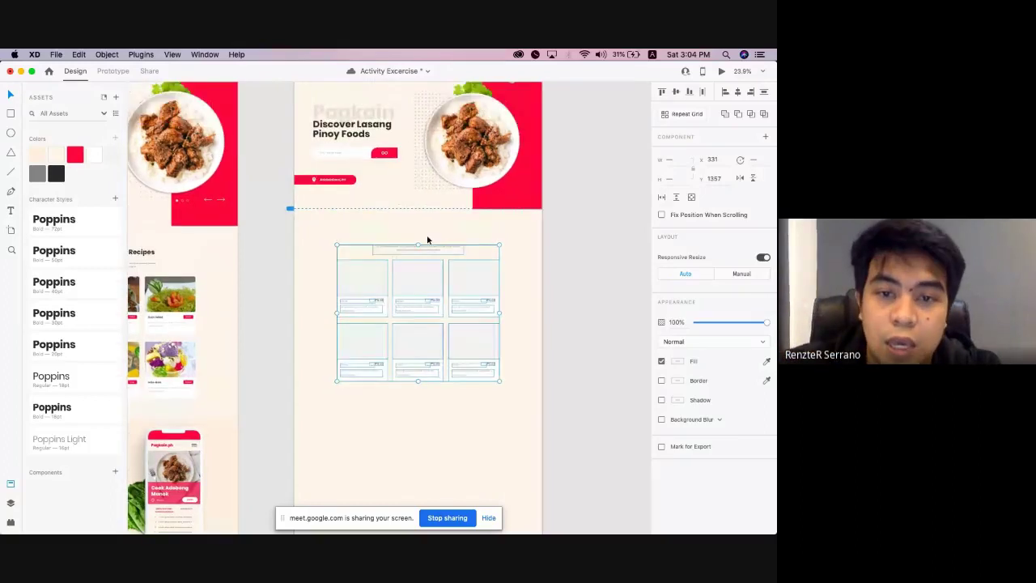
pyautogui.click(386, 234)
pyautogui.moveTo(332, 234); pyautogui.dragTo(502, 375)
pyautogui.scroll(-2, 510, 376)
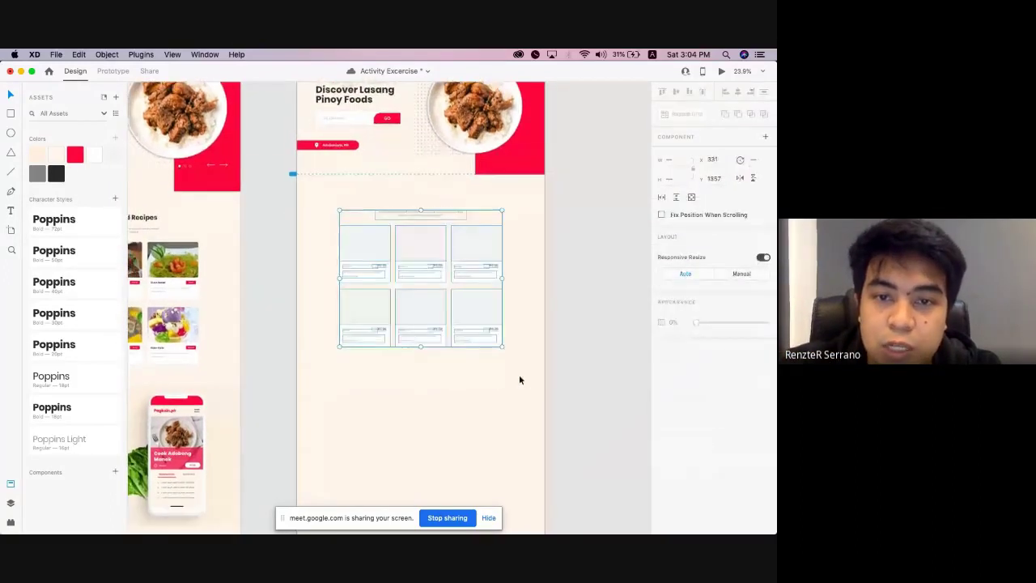
pyautogui.click(722, 71)
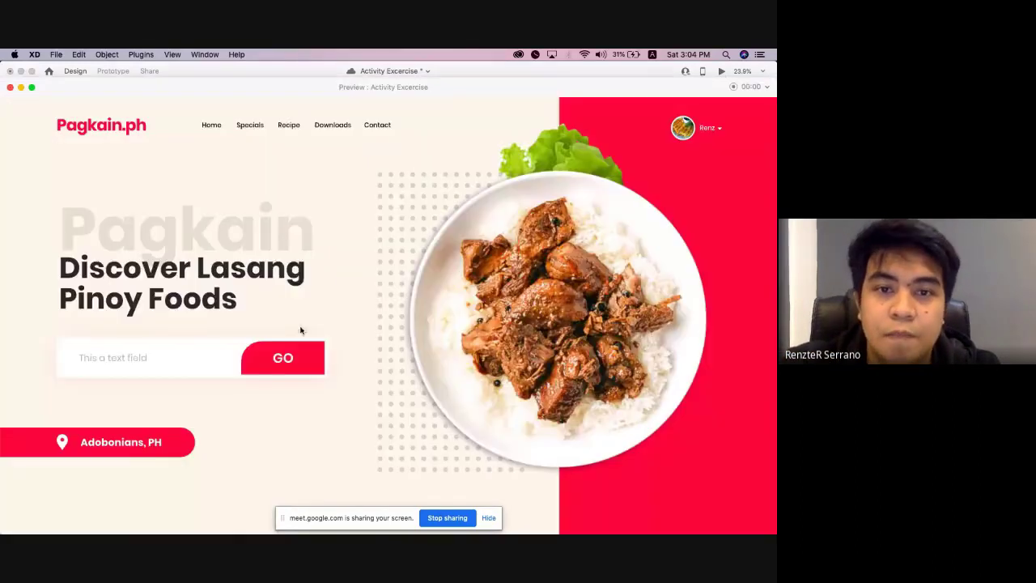
# Scroll the preview's hero and card grid to check the cards, then close the preview window.
pyautogui.scroll(-5, 317, 313)
pyautogui.scroll(5, 317, 313)
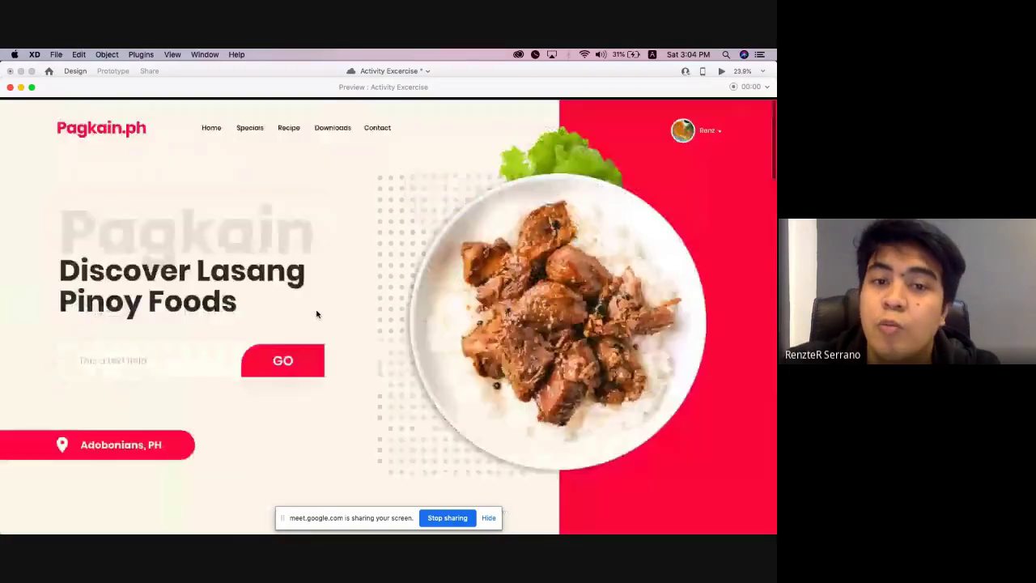
pyautogui.scroll(-14, 317, 312)
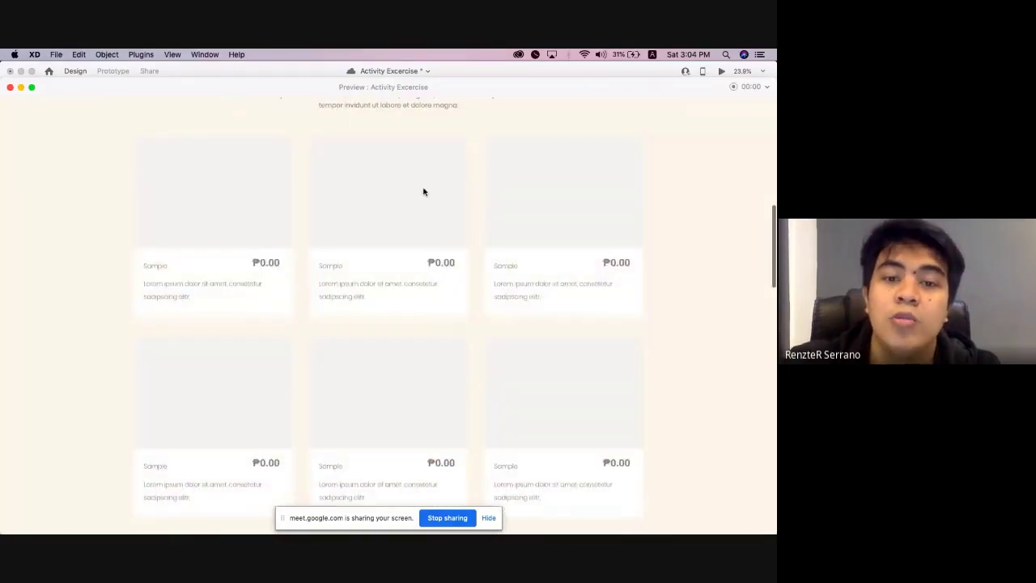
pyautogui.scroll(-10, 429, 227)
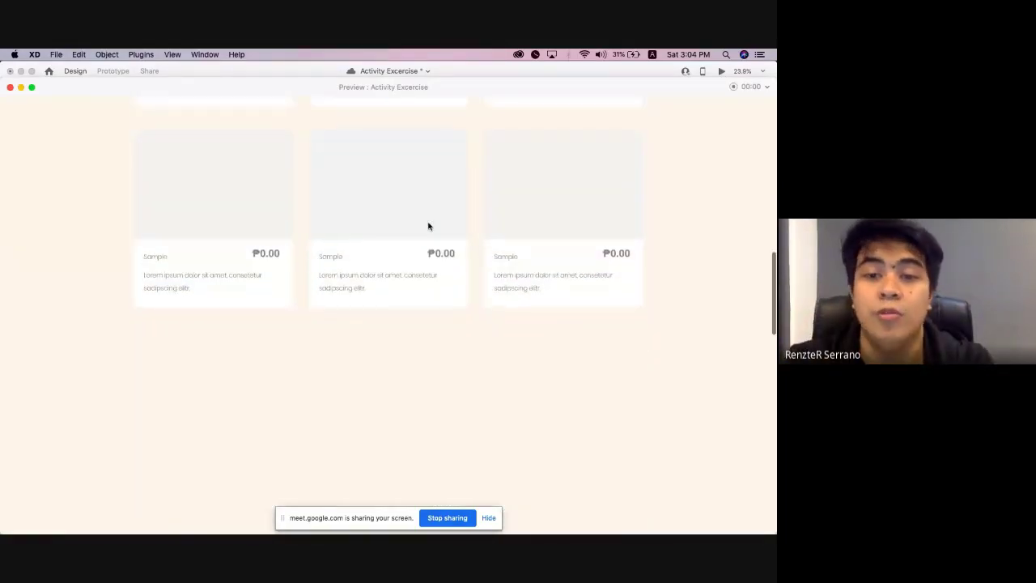
pyautogui.scroll(15, 430, 227)
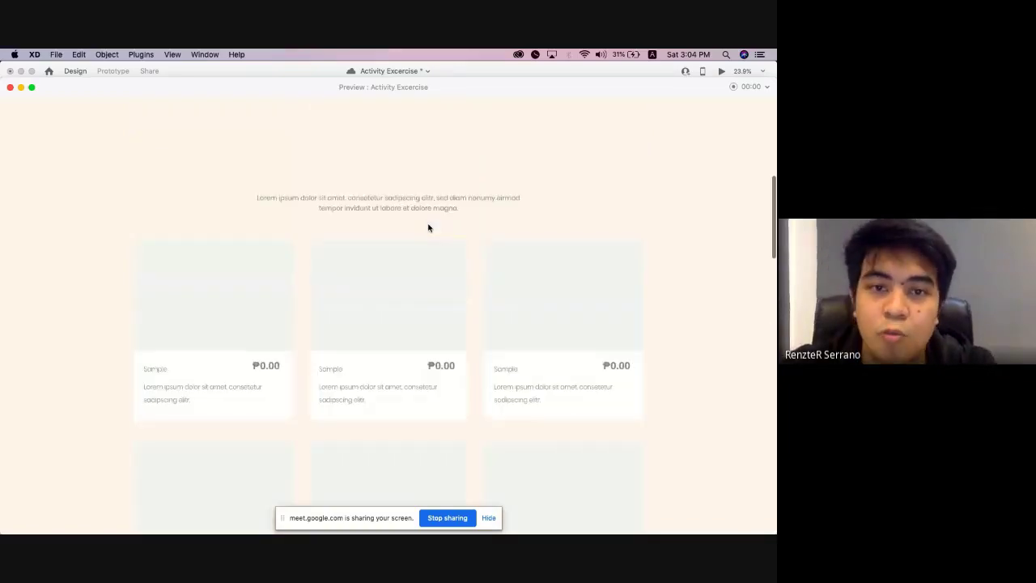
pyautogui.click(10, 87)
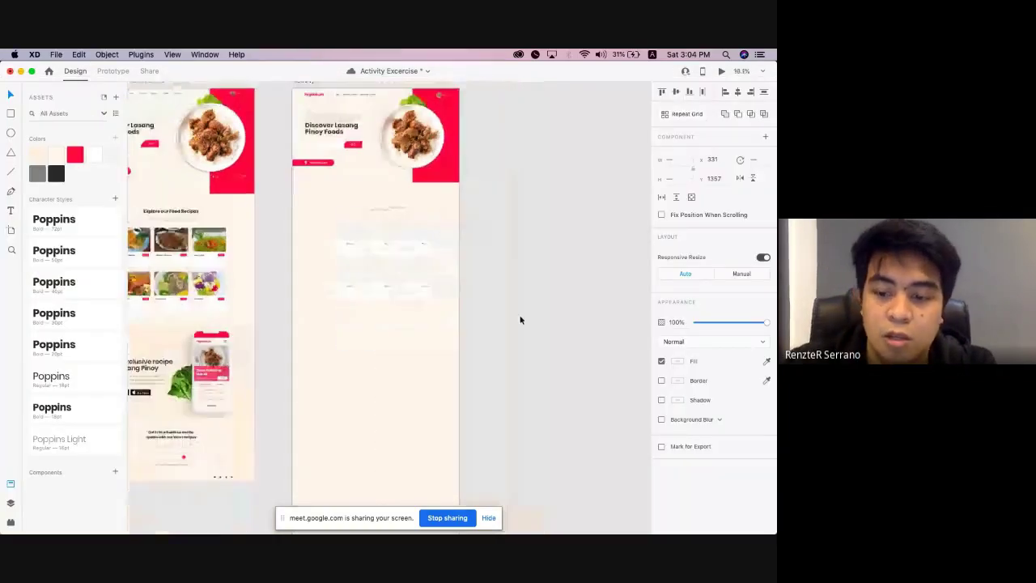
pyautogui.scroll(-3, 520, 317)
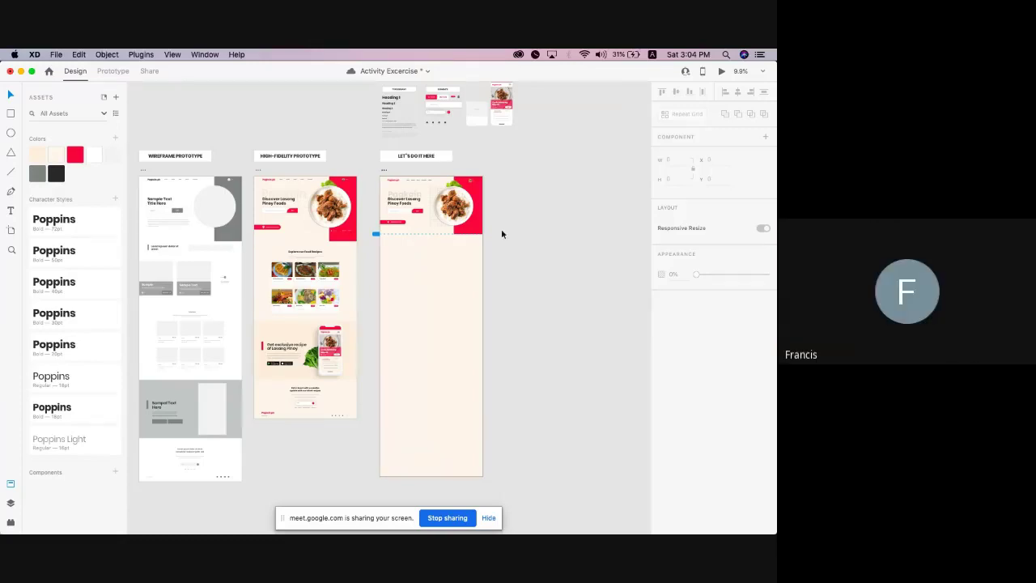
pyautogui.hotkey('ctrl', 'Right')
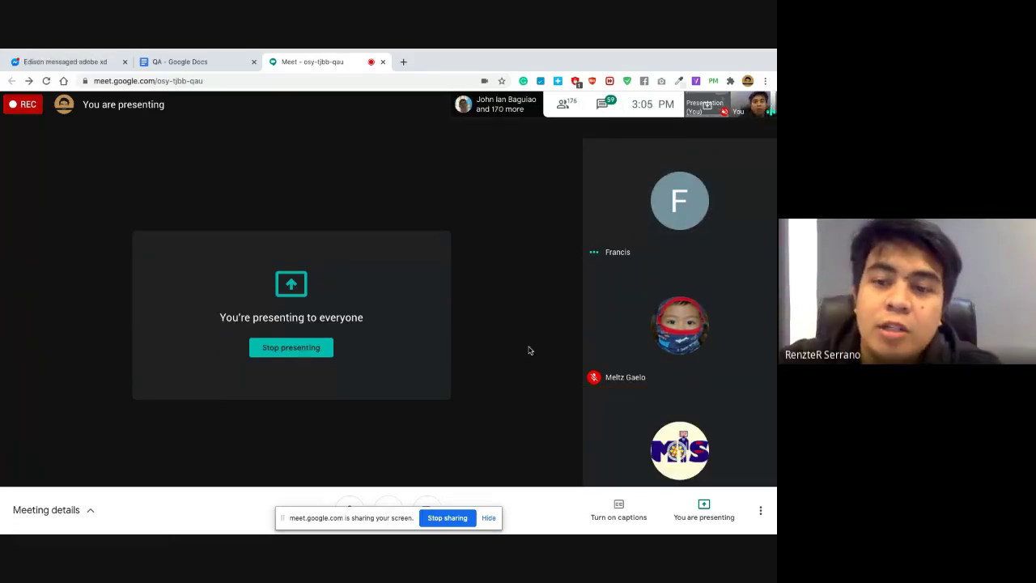
pyautogui.hscroll(1, 528, 350)
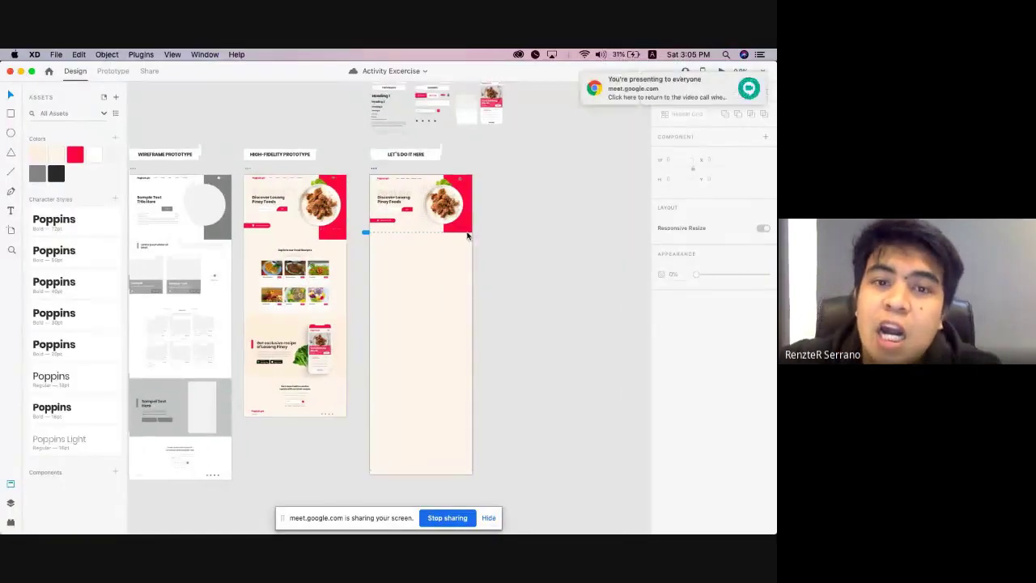
pyautogui.hscroll(-5, 429, 211)
pyautogui.scroll(5, 390, 184)
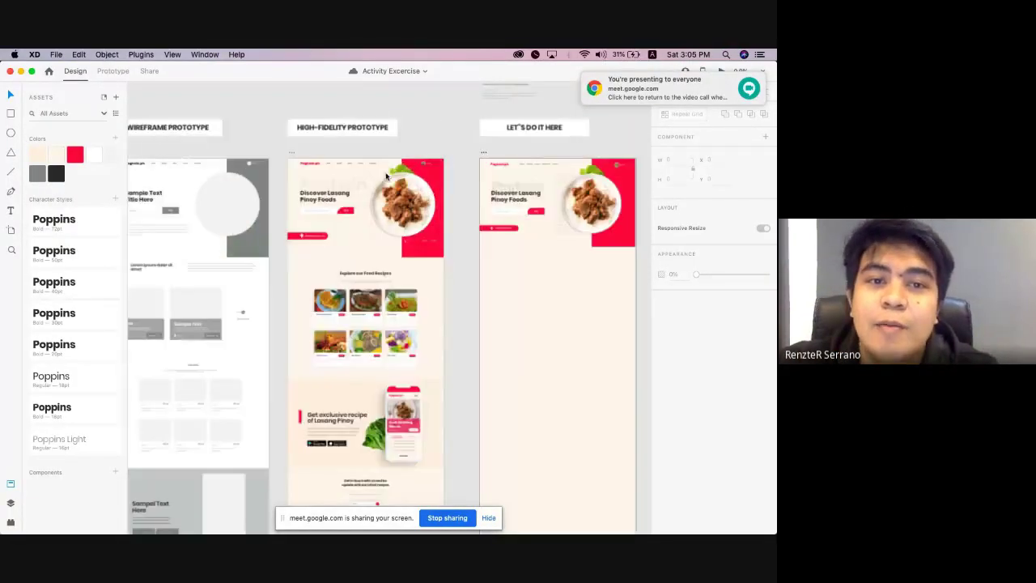
pyautogui.click(275, 148)
pyautogui.scroll(-3, 300, 148)
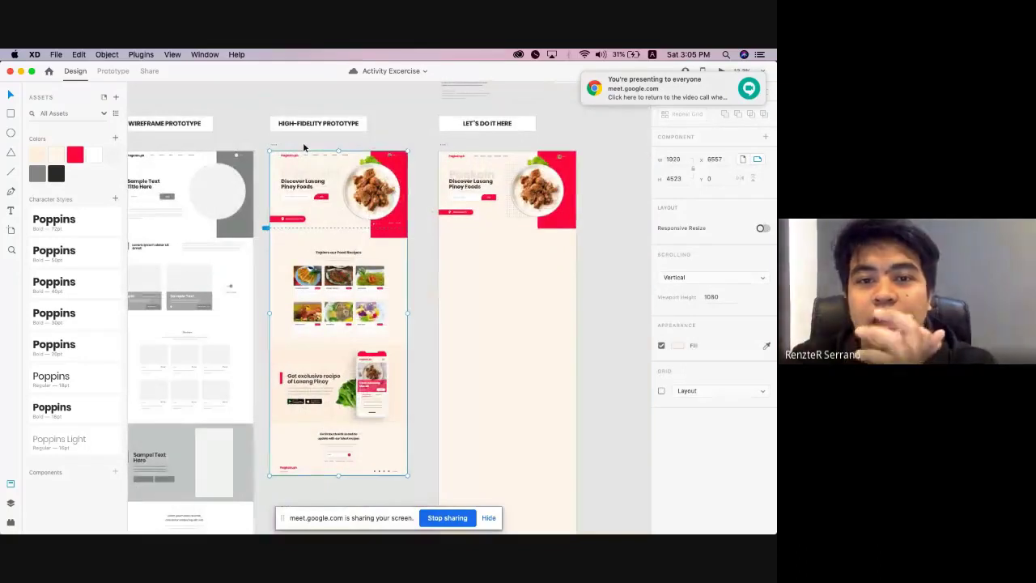
pyautogui.hscroll(2, 456, 136)
pyautogui.scroll(1, 455, 136)
pyautogui.scroll(-3, 405, 364)
pyautogui.hscroll(3, 405, 363)
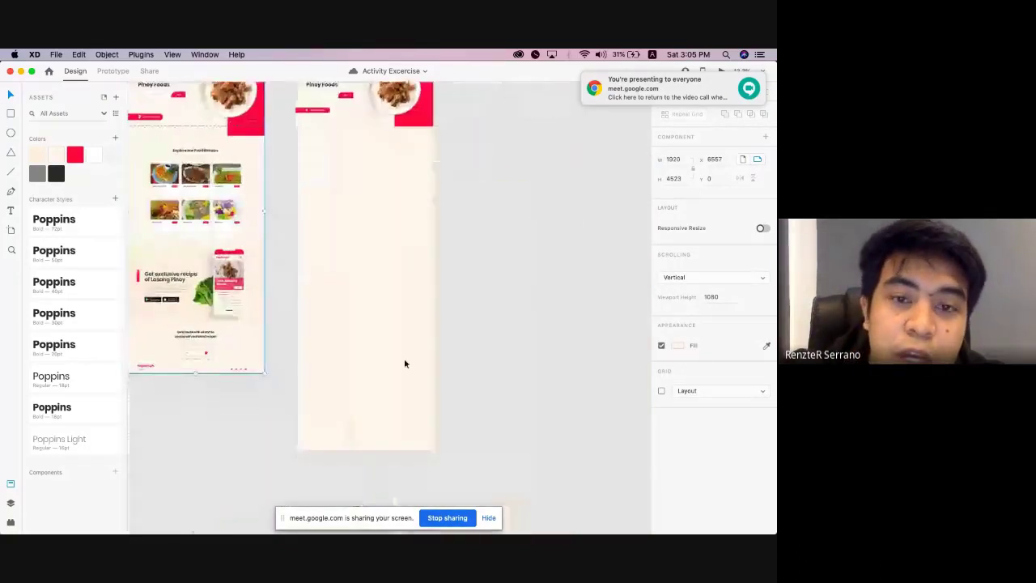
pyautogui.scroll(5, 351, 229)
pyautogui.scroll(-2, 405, 241)
pyautogui.hscroll(2, 405, 242)
pyautogui.click(490, 243)
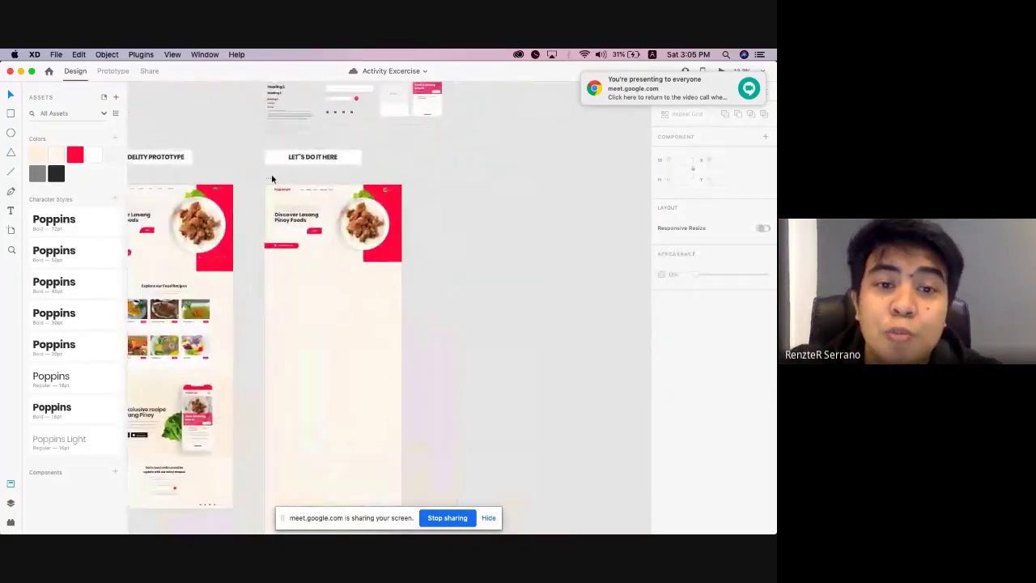
pyautogui.moveTo(271, 173); pyautogui.dragTo(427, 183)
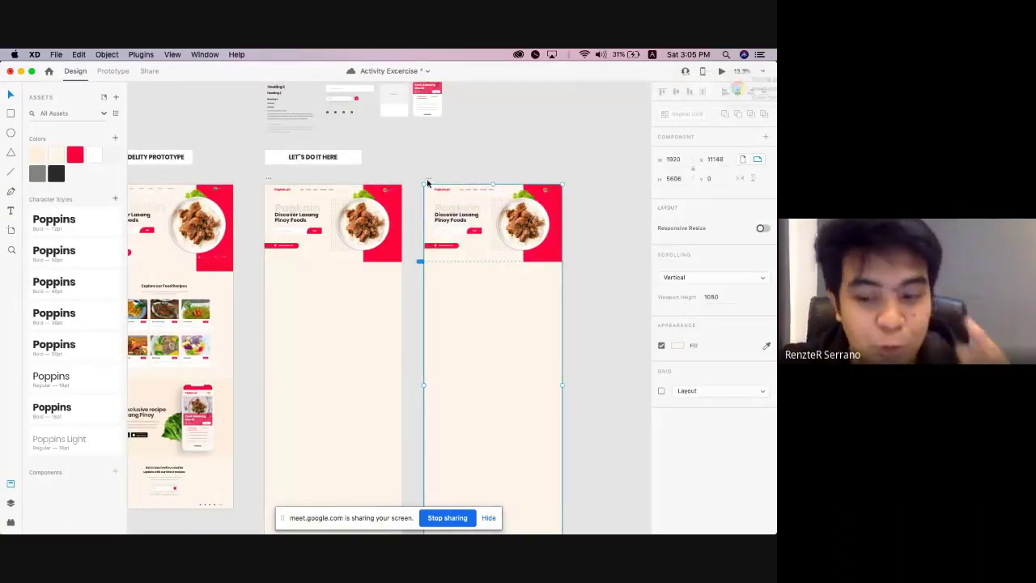
pyautogui.press('Delete')
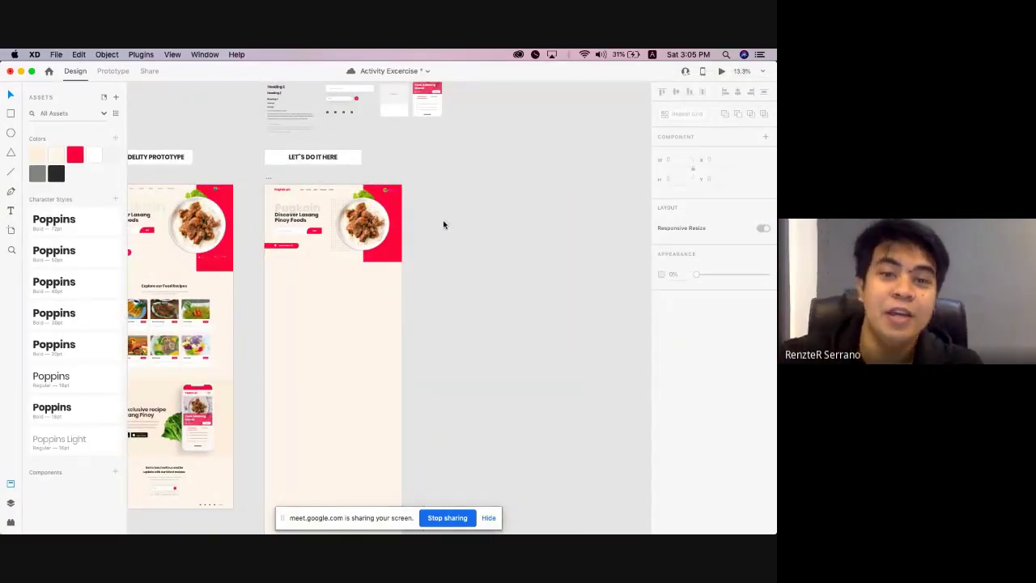
pyautogui.scroll(3, 330, 225)
pyautogui.doubleClick(300, 235)
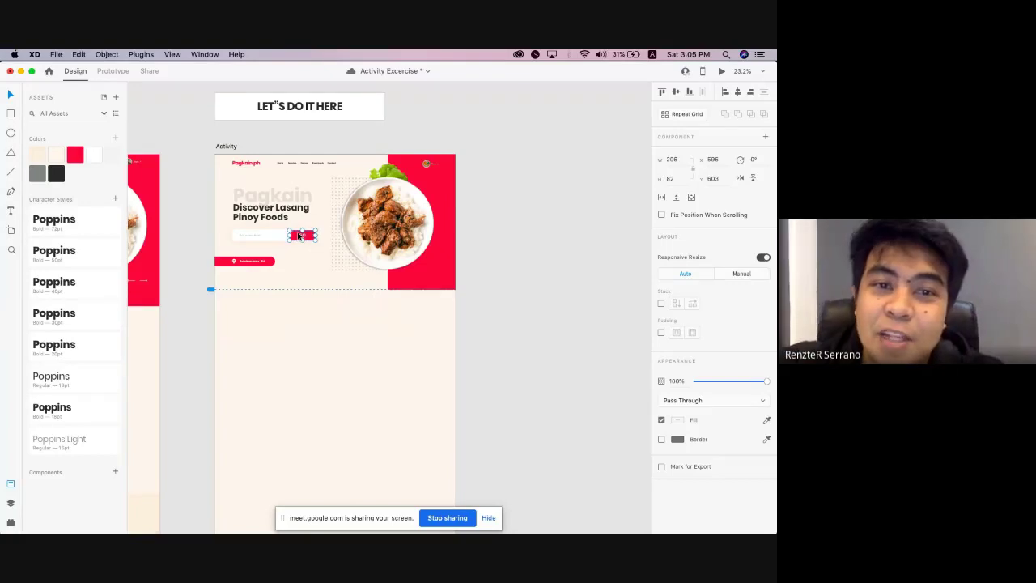
pyautogui.scroll(-1, 299, 236)
pyautogui.click(226, 150)
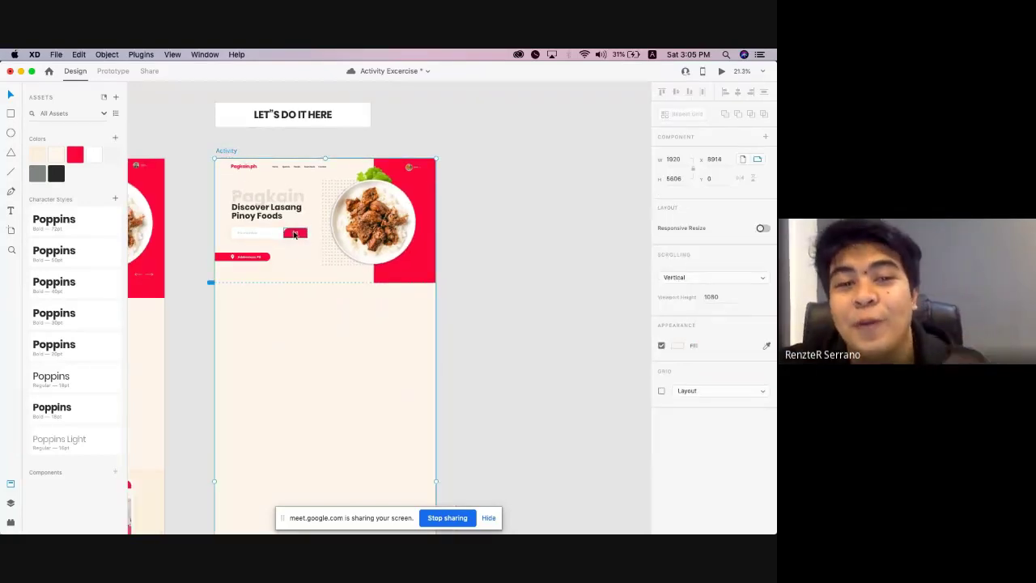
pyautogui.scroll(-2, 280, 236)
pyautogui.hscroll(-2, 280, 237)
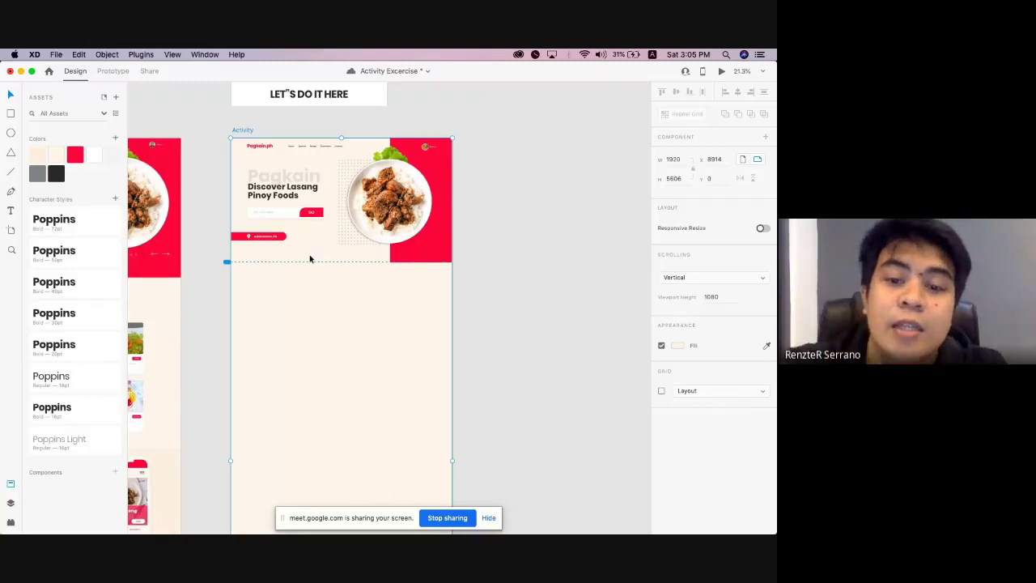
pyautogui.scroll(-3, 494, 219)
pyautogui.hscroll(2, 460, 219)
pyautogui.scroll(3, 449, 206)
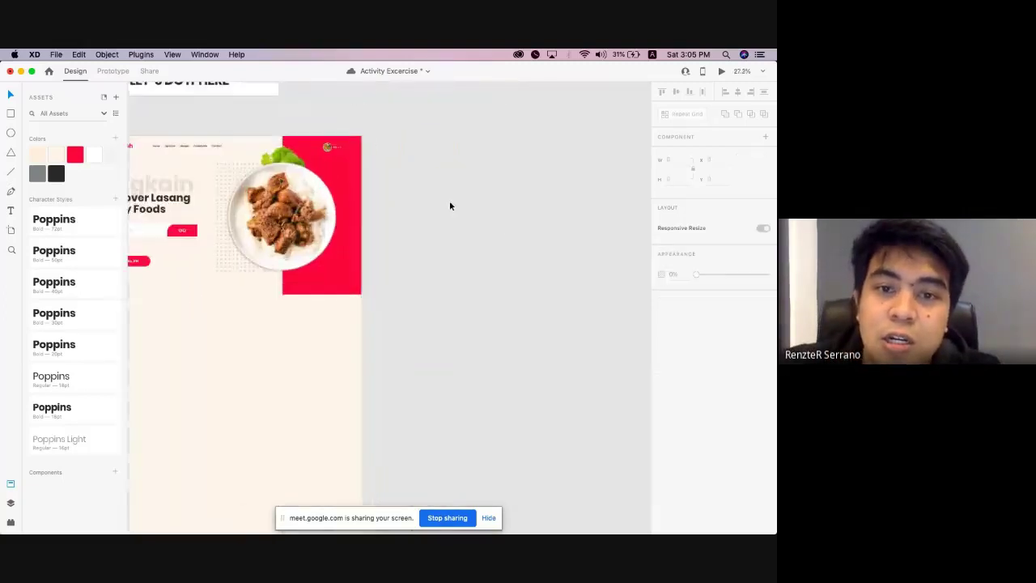
pyautogui.press('super+Tab')
pyautogui.press('super+Tab')
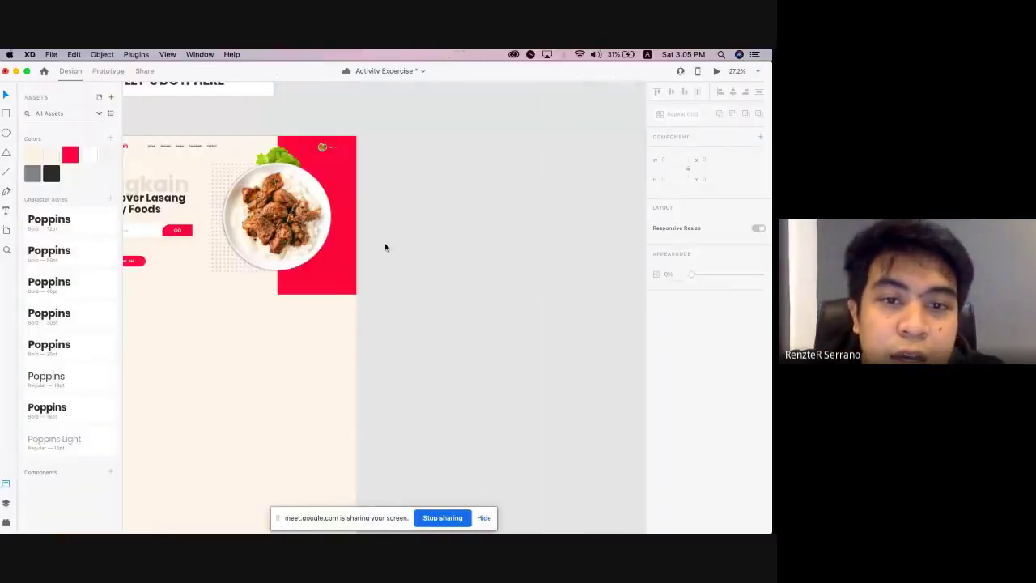
pyautogui.scroll(3, 338, 195)
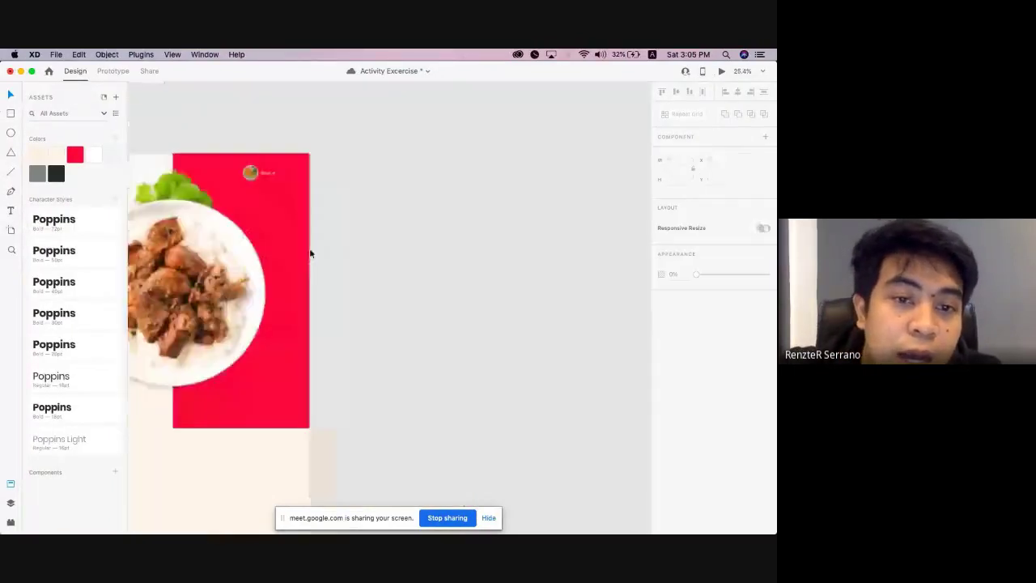
# Set the hero avatar circle's fill to white #FFFFFF and remove its border.
pyautogui.click(245, 168)
pyautogui.scroll(3, 248, 172)
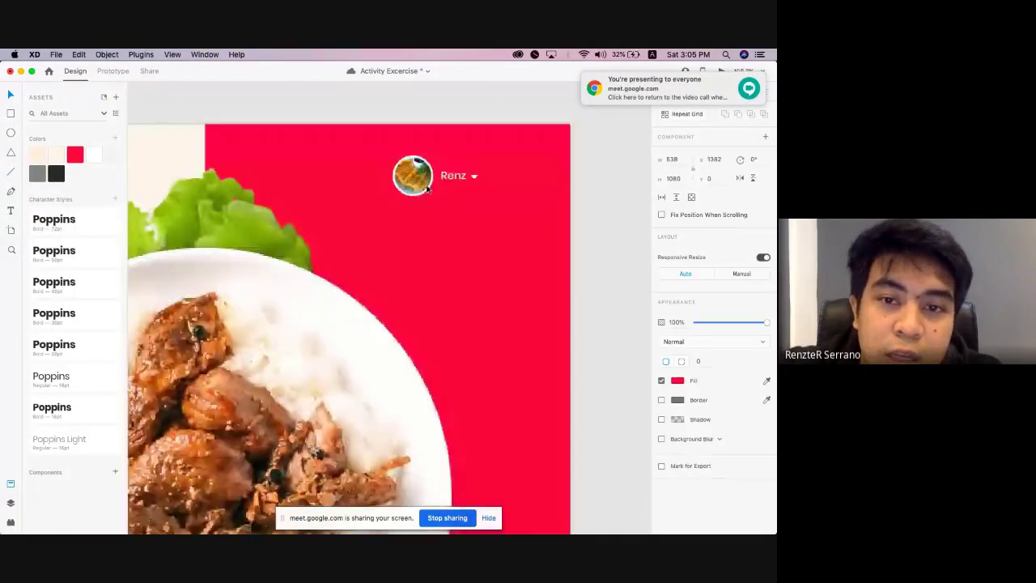
pyautogui.scroll(3, 420, 185)
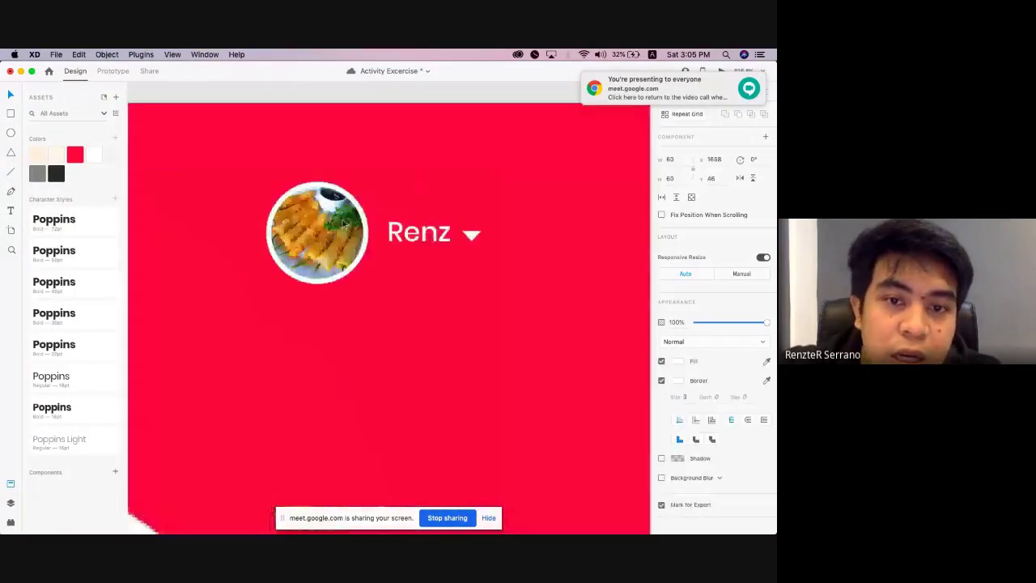
pyautogui.click(678, 361)
pyautogui.click(334, 244)
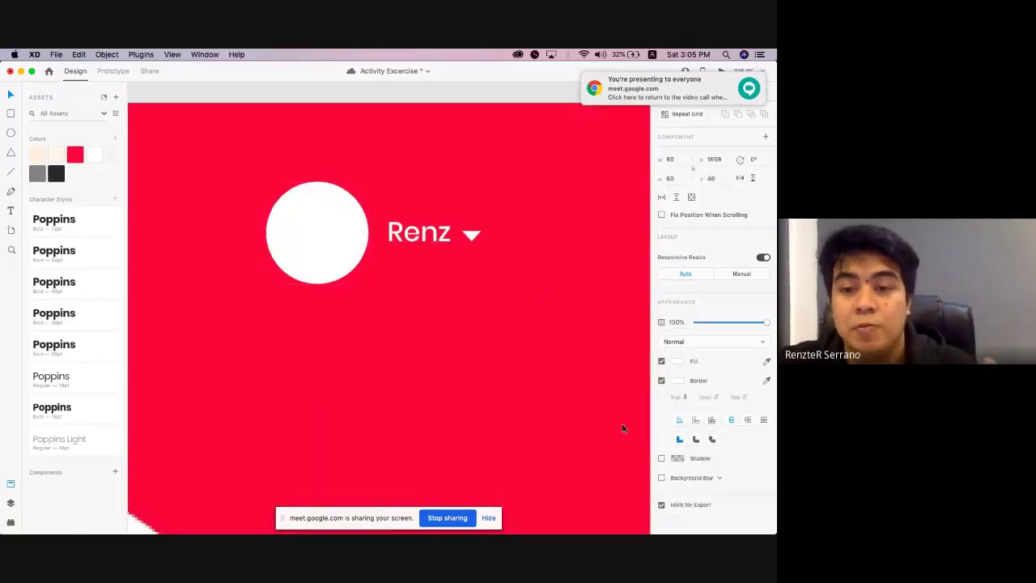
pyautogui.click(662, 380)
# Nudge the white avatar circle into place and bring up Mission Control.
pyautogui.scroll(-2, 346, 248)
pyautogui.click(338, 240)
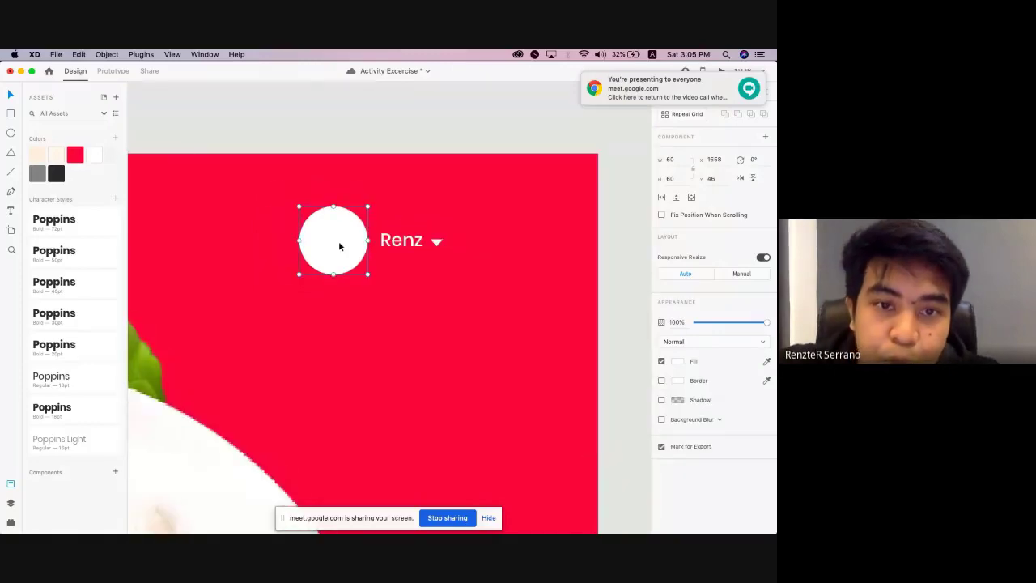
pyautogui.moveTo(339, 233); pyautogui.dragTo(335, 238)
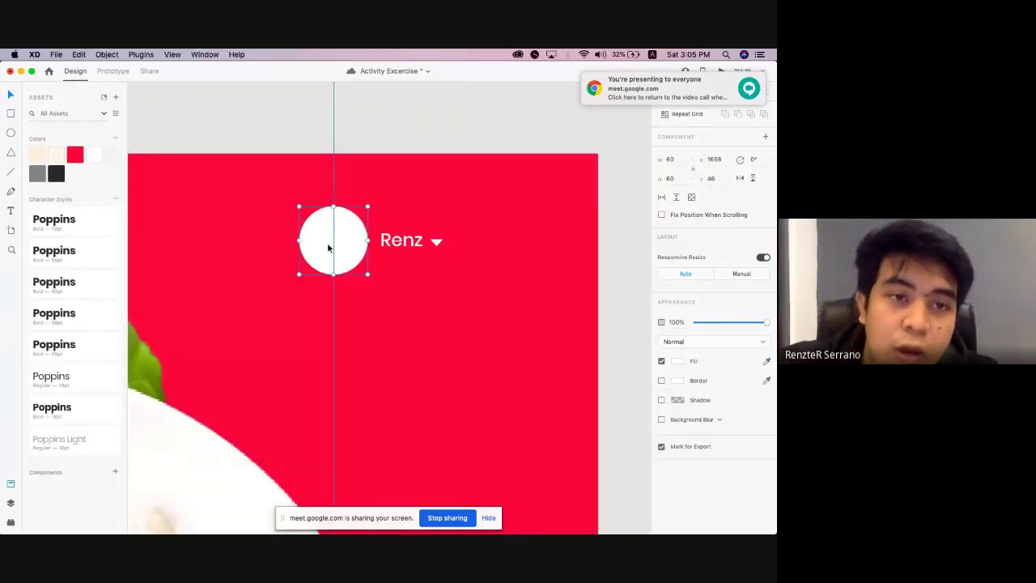
pyautogui.hotkey('ctrl', 'Up')
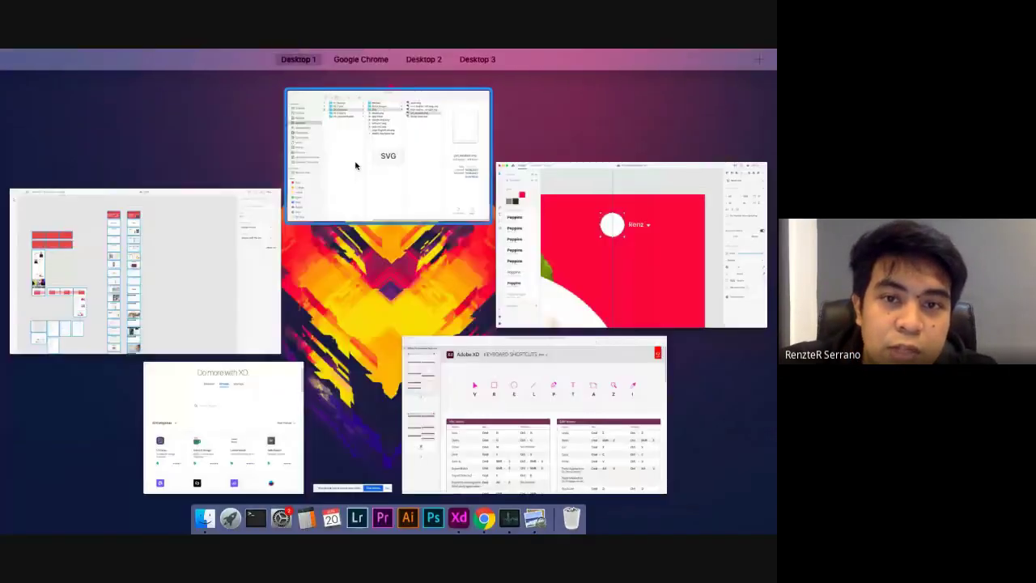
# Drag Bulalo1-500x500.jpg from Finder's Stock Images folder into the white avatar circle.
pyautogui.click(355, 166)
pyautogui.moveTo(259, 322); pyautogui.dragTo(279, 327)
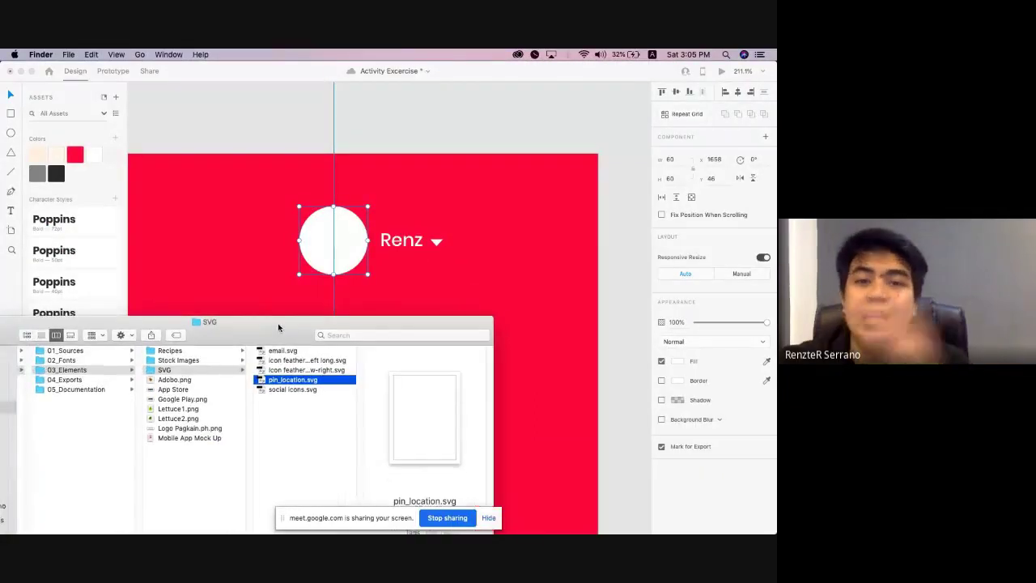
pyautogui.click(183, 390)
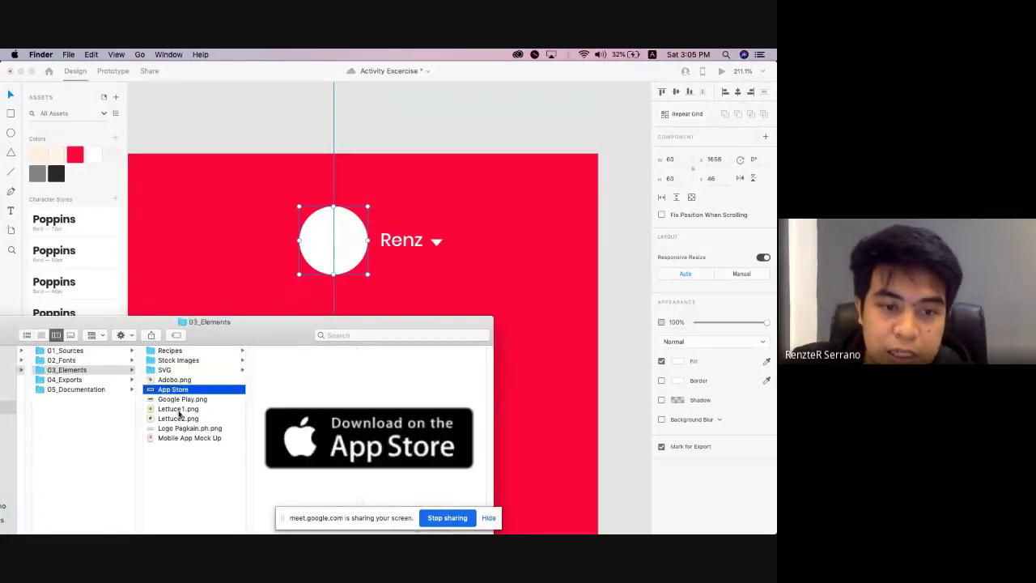
pyautogui.click(179, 410)
pyautogui.click(173, 438)
pyautogui.click(178, 360)
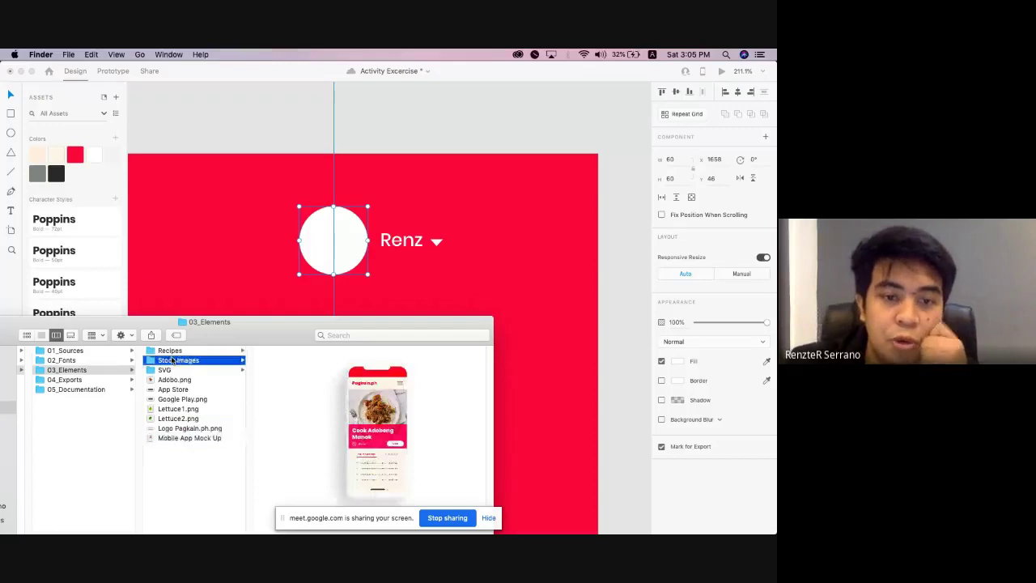
pyautogui.click(292, 390)
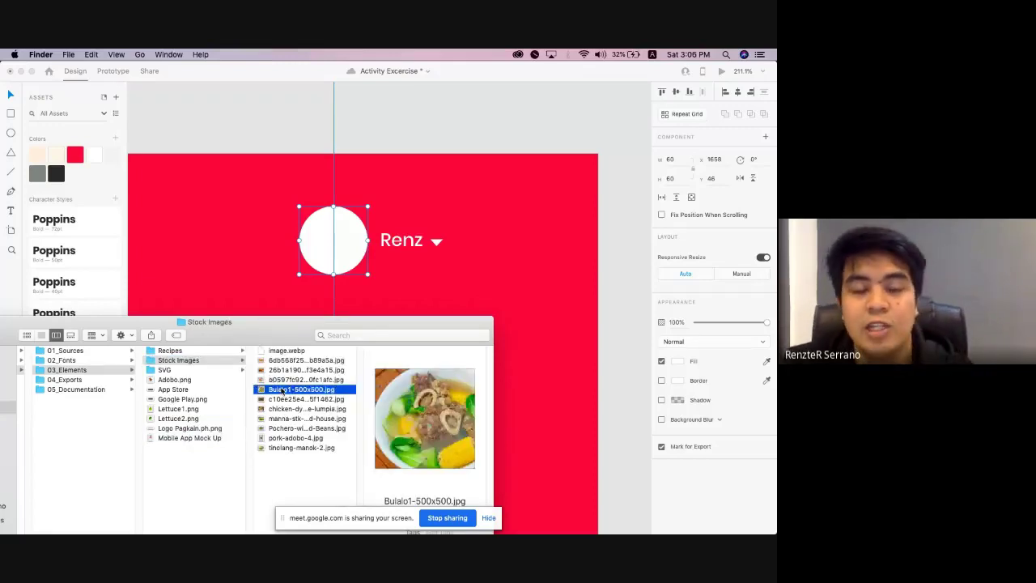
pyautogui.moveTo(275, 392); pyautogui.dragTo(345, 252)
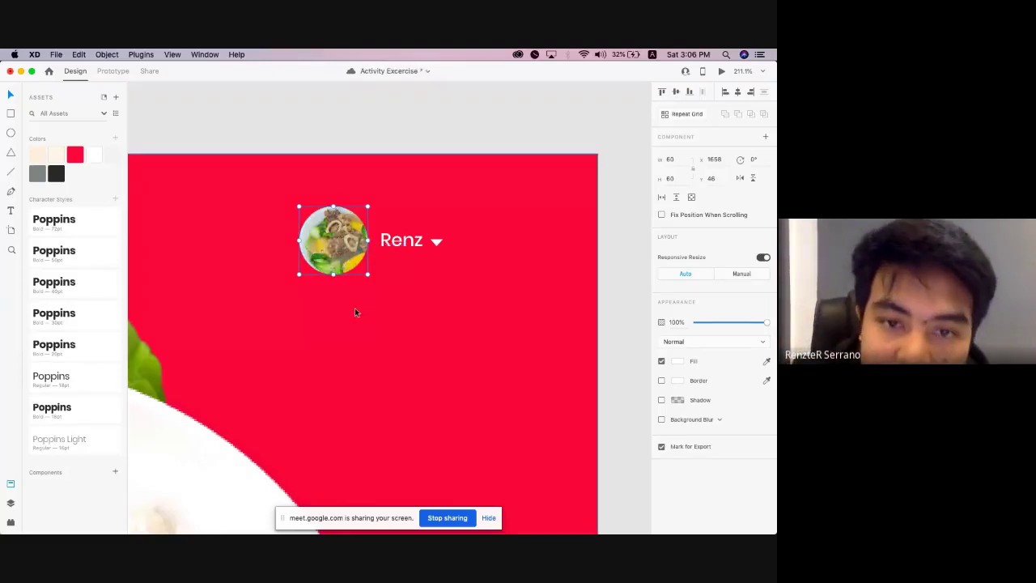
# Re-enable the bulalo avatar circle's border and switch to the Google Meet window.
pyautogui.click(662, 381)
pyautogui.scroll(-5, 456, 321)
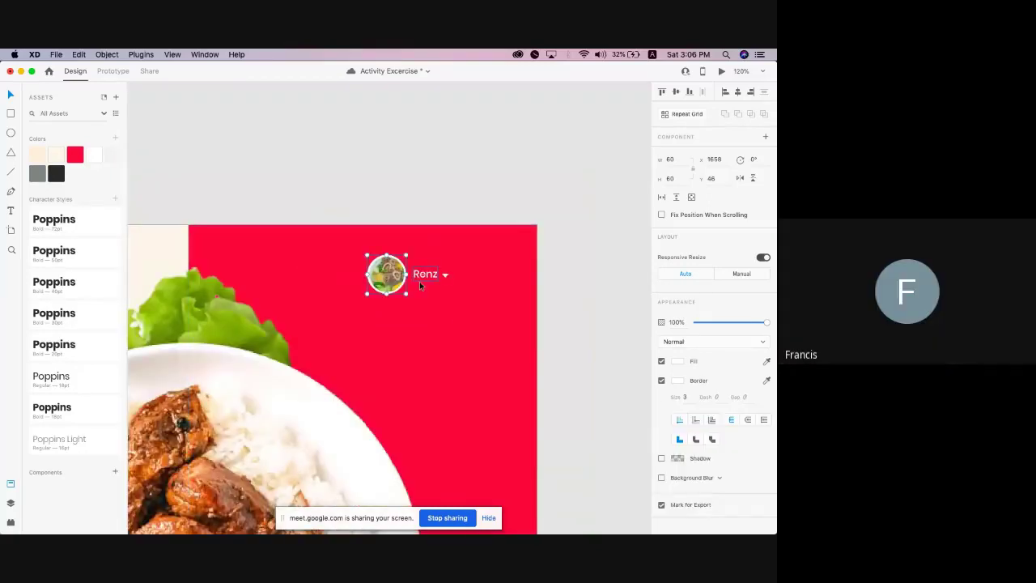
pyautogui.press('super+Tab')
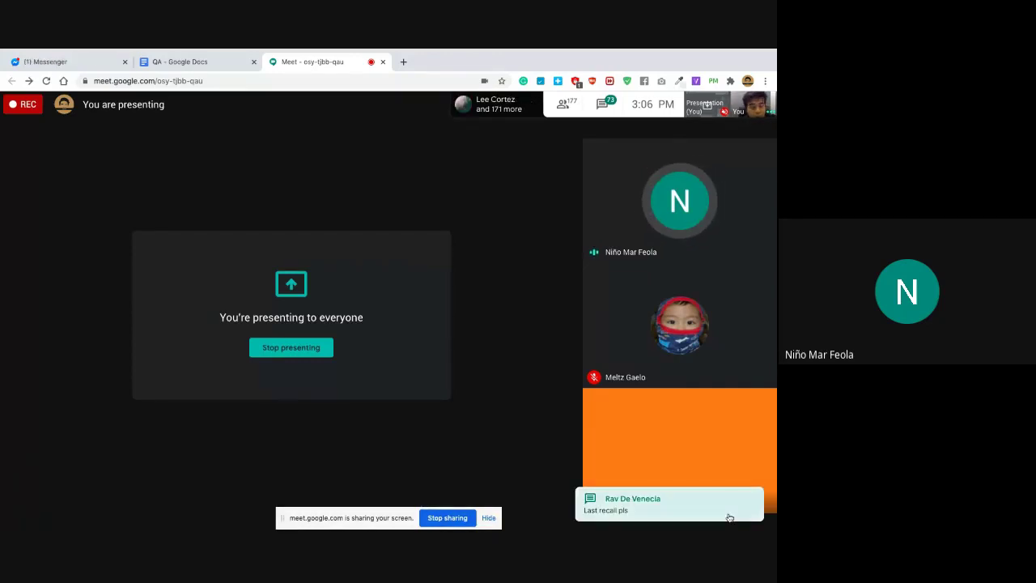
pyautogui.press('super+Tab')
pyautogui.scroll(3, 557, 371)
pyautogui.scroll(-5, 557, 371)
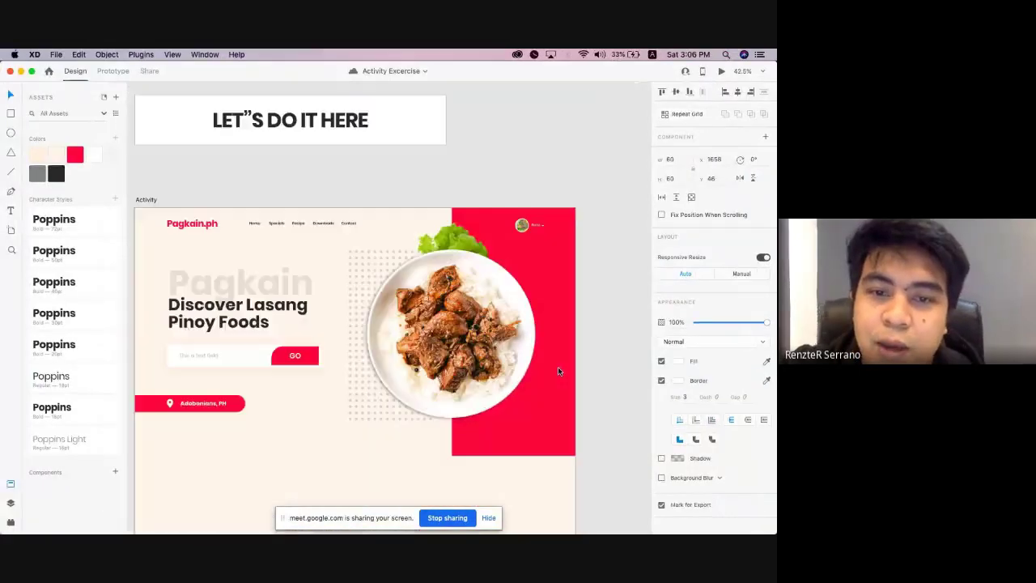
pyautogui.scroll(3, 558, 371)
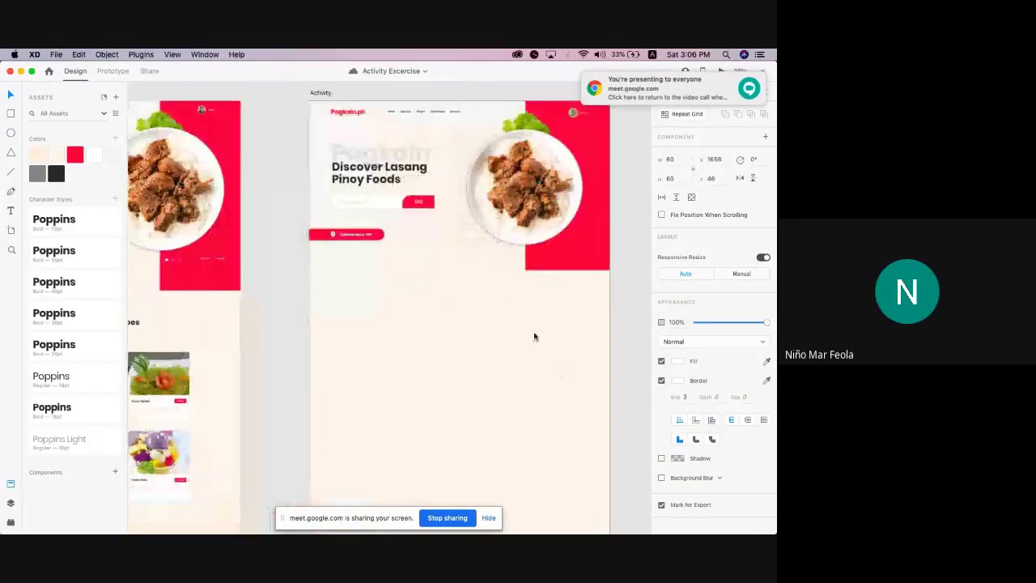
pyautogui.scroll(2, 534, 338)
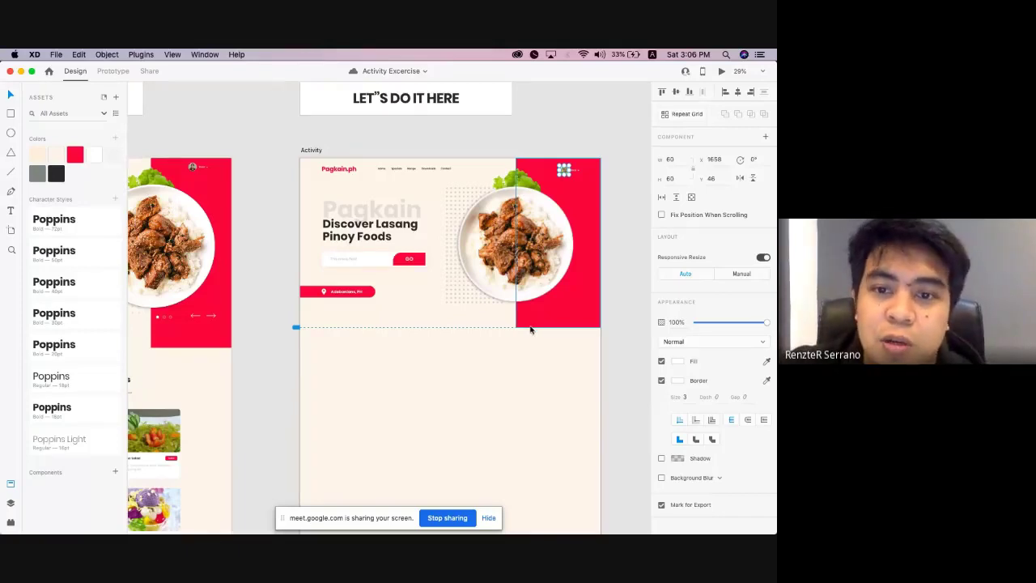
pyautogui.hotkey('ctrl', 'Right')
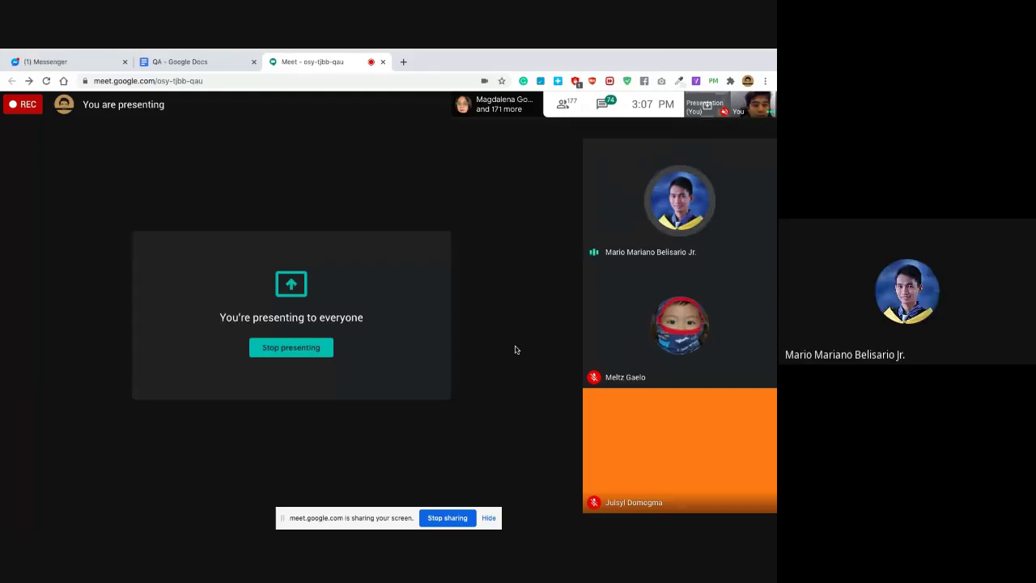
# Switch desktops from Google Meet back to the Adobe XD Pagkain.ph hero design.
pyautogui.hotkey('ctrl', 'Left')
pyautogui.hotkey('ctrl', 'Right')
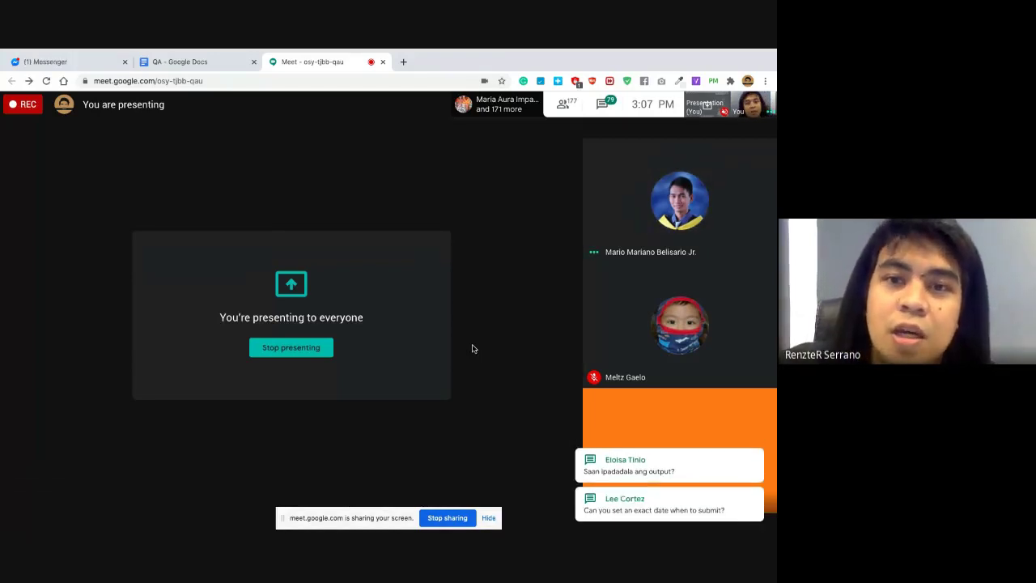
pyautogui.hotkey('ctrl', 'Left')
pyautogui.scroll(-3, 472, 349)
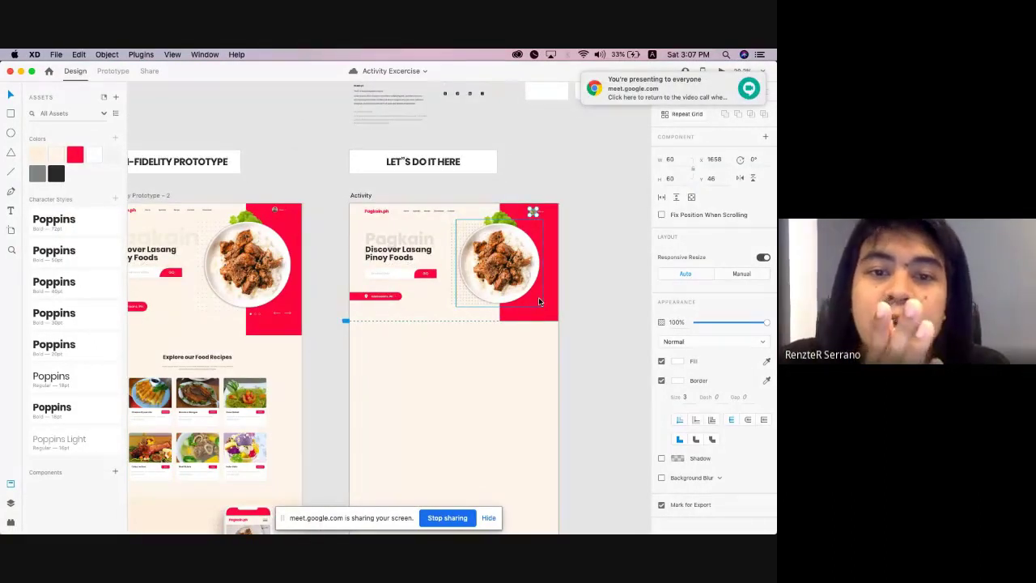
# Select the Activity artboard and show the Layers panel listing all the file's artboards.
pyautogui.hscroll(3, 538, 301)
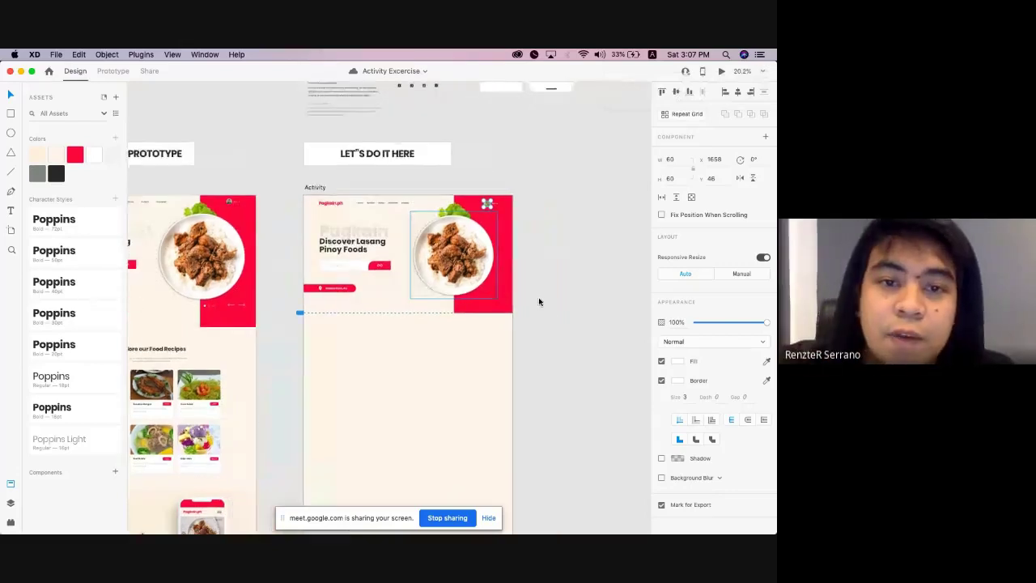
pyautogui.hscroll(3, 538, 301)
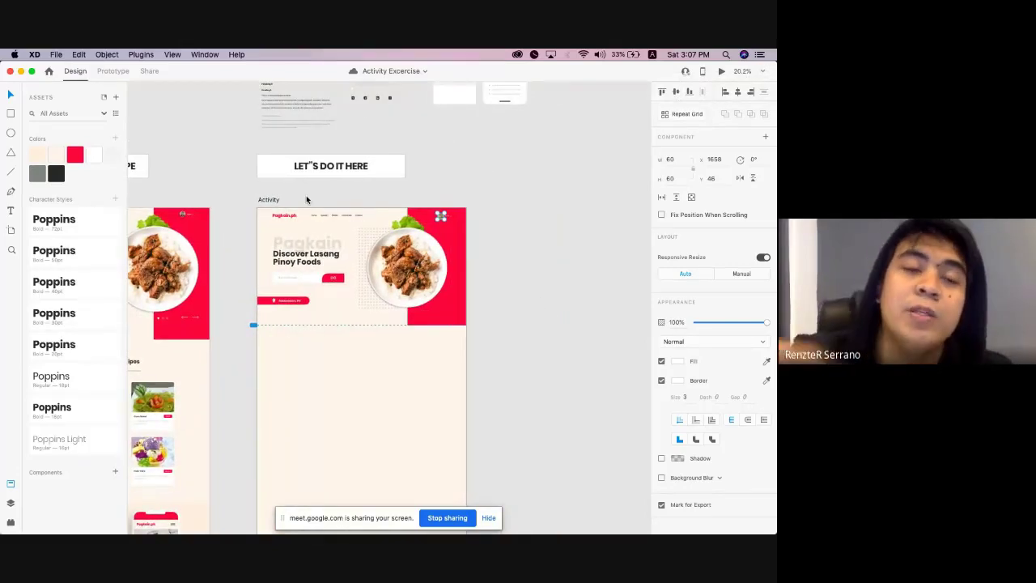
pyautogui.scroll(2, 307, 200)
pyautogui.click(282, 190)
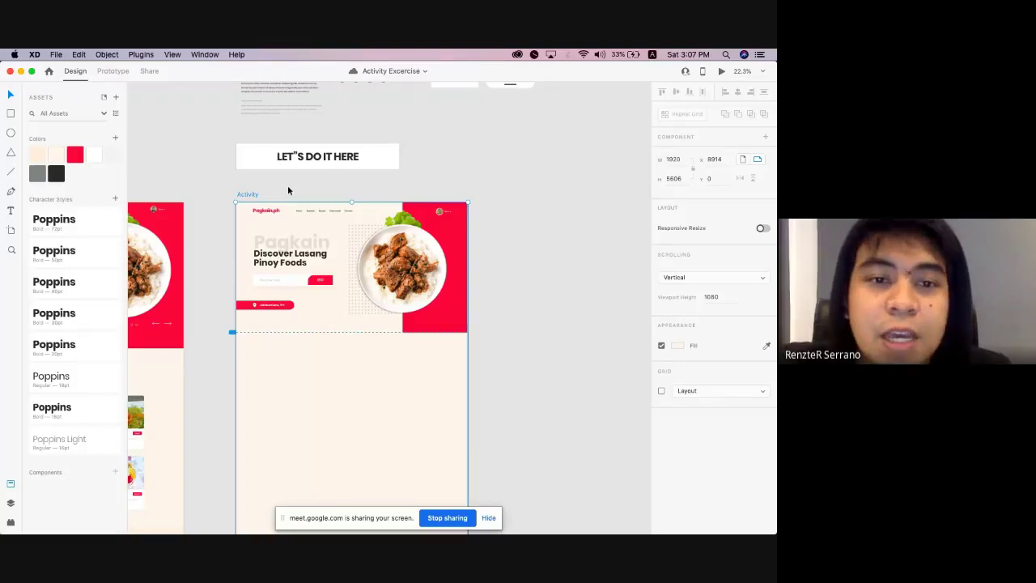
pyautogui.click(286, 188)
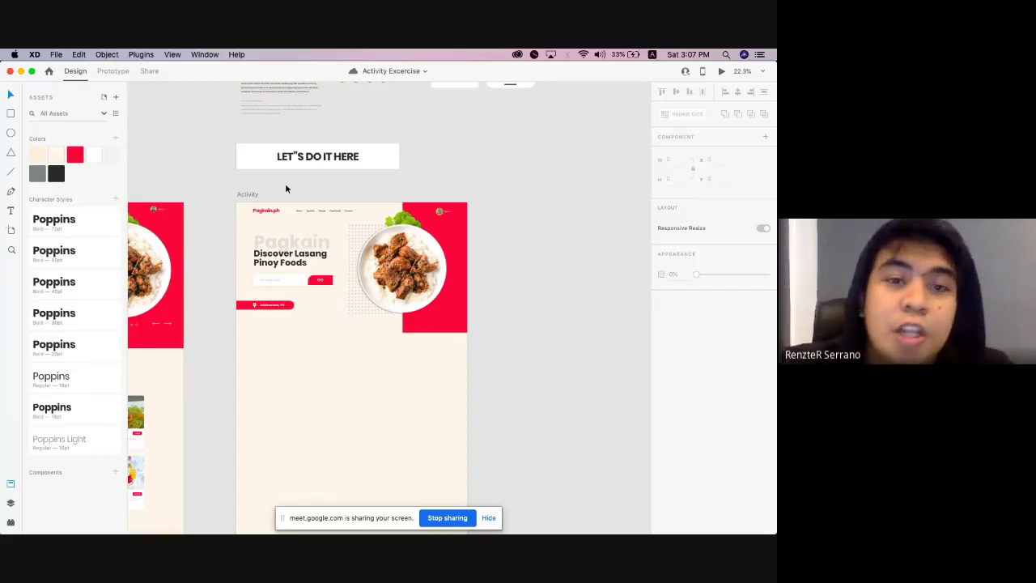
pyautogui.scroll(-2, 275, 189)
pyautogui.scroll(2, 308, 206)
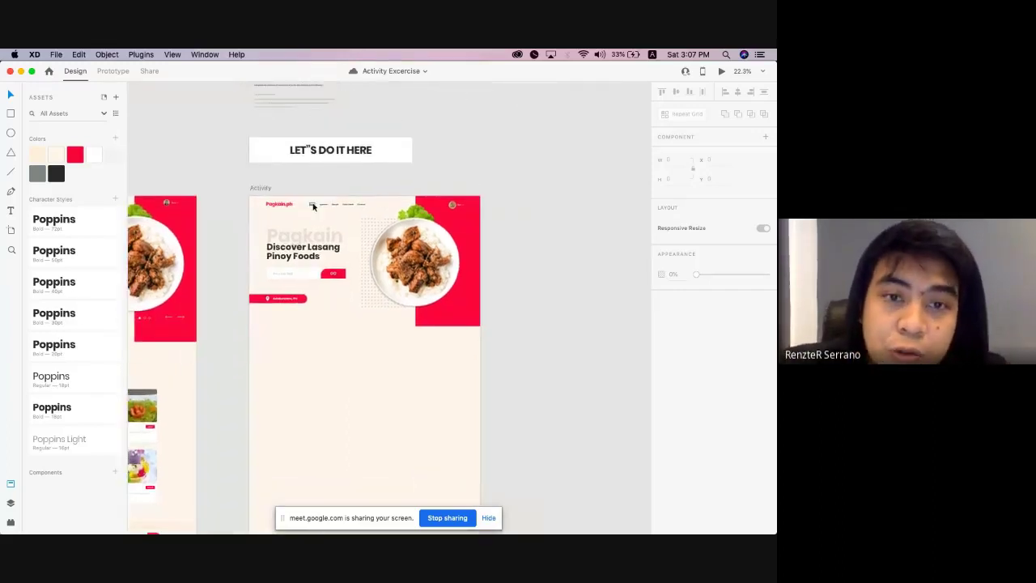
pyautogui.click(259, 188)
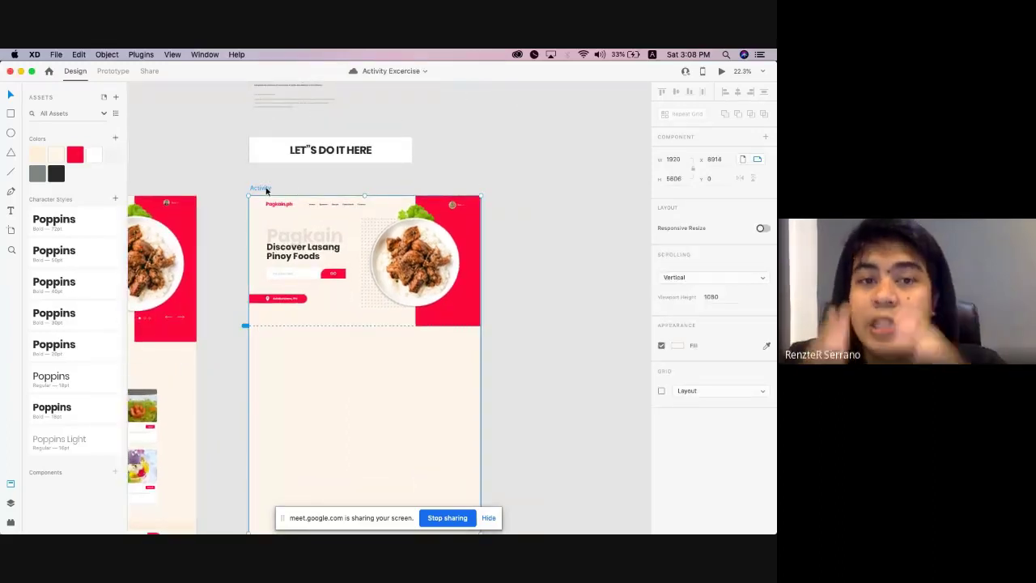
pyautogui.scroll(3, 267, 191)
pyautogui.scroll(-1, 243, 196)
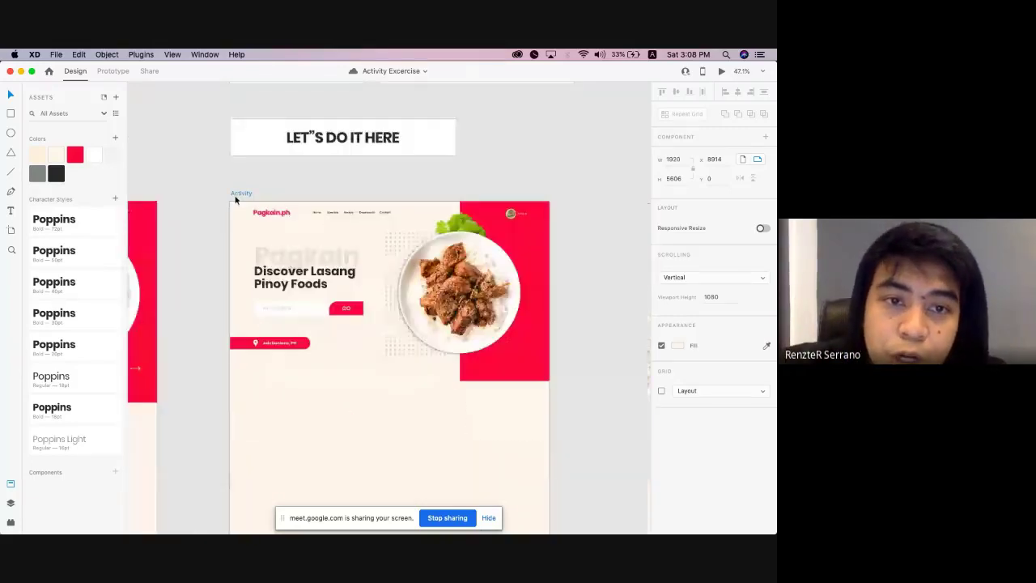
pyautogui.scroll(-2, 236, 200)
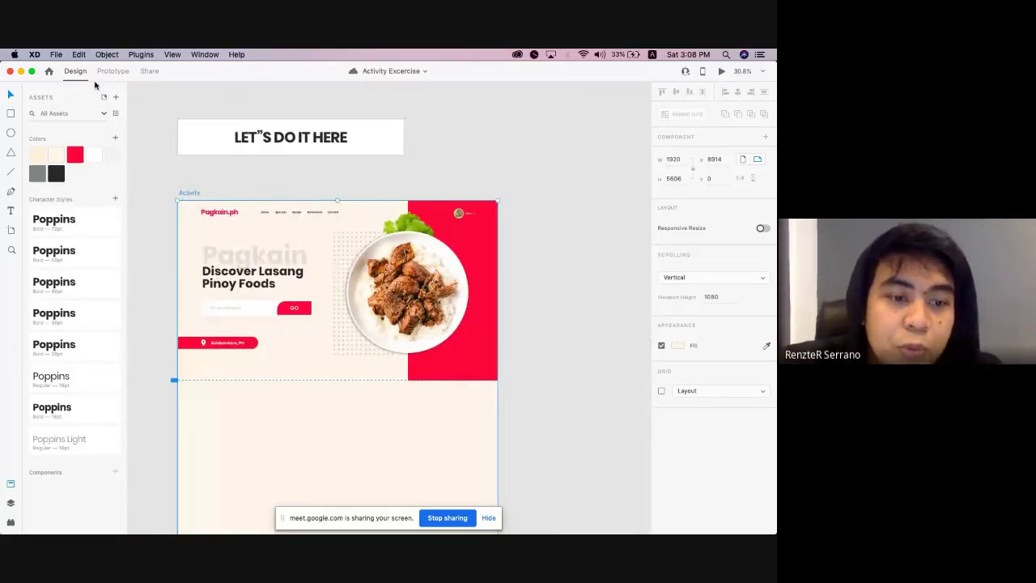
pyautogui.click(11, 503)
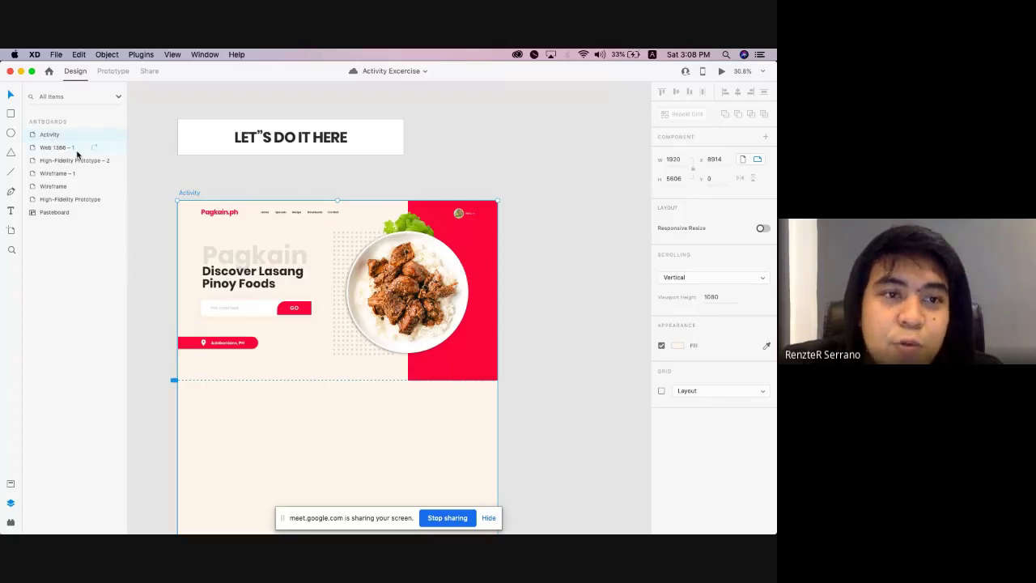
# Try exporting the Activity artboard from its Layers context menu, then reselect it.
pyautogui.scroll(-10, 270, 221)
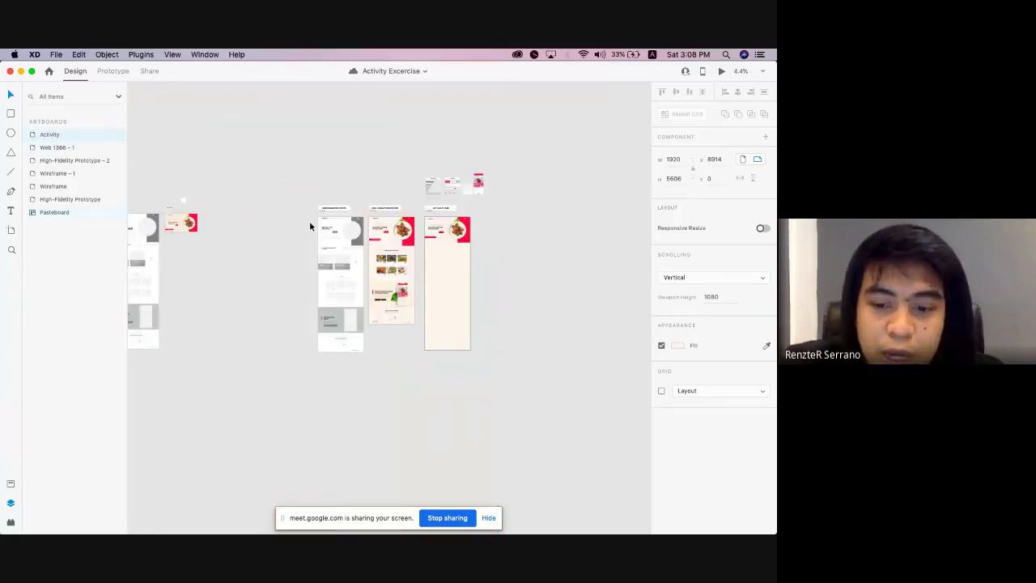
pyautogui.scroll(2, 437, 267)
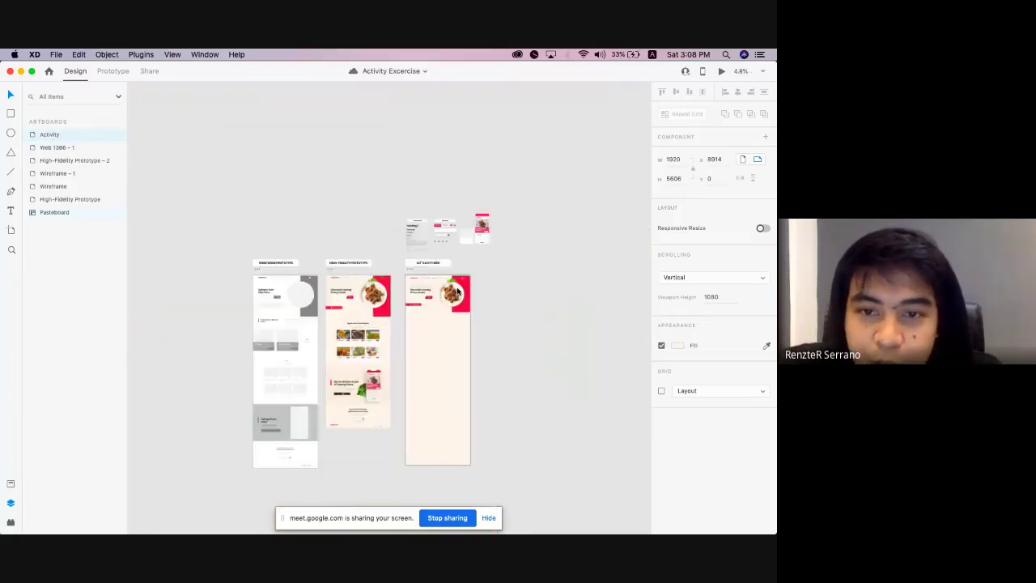
pyautogui.scroll(8, 458, 289)
pyautogui.scroll(-2, 278, 210)
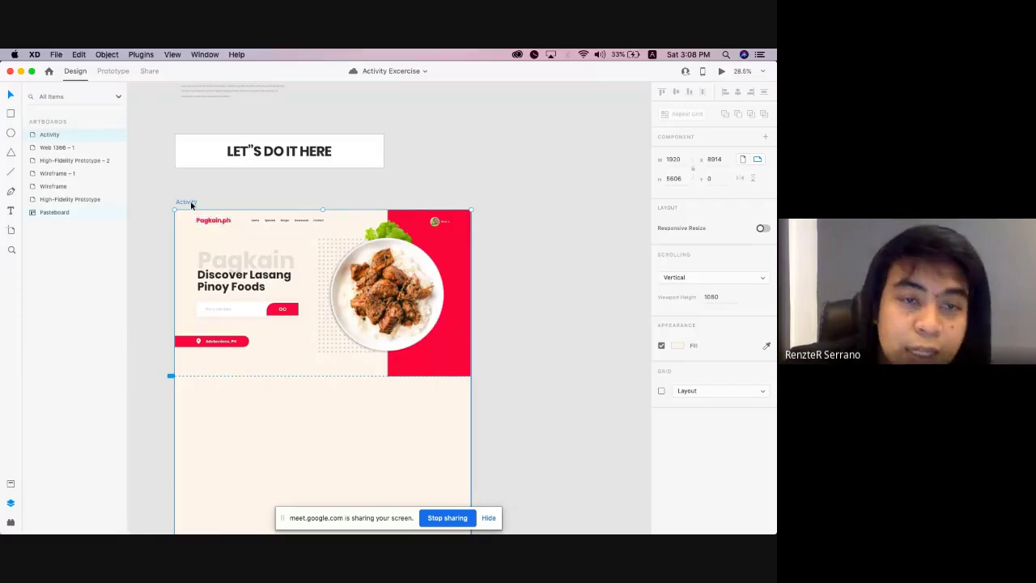
pyautogui.rightClick(81, 136)
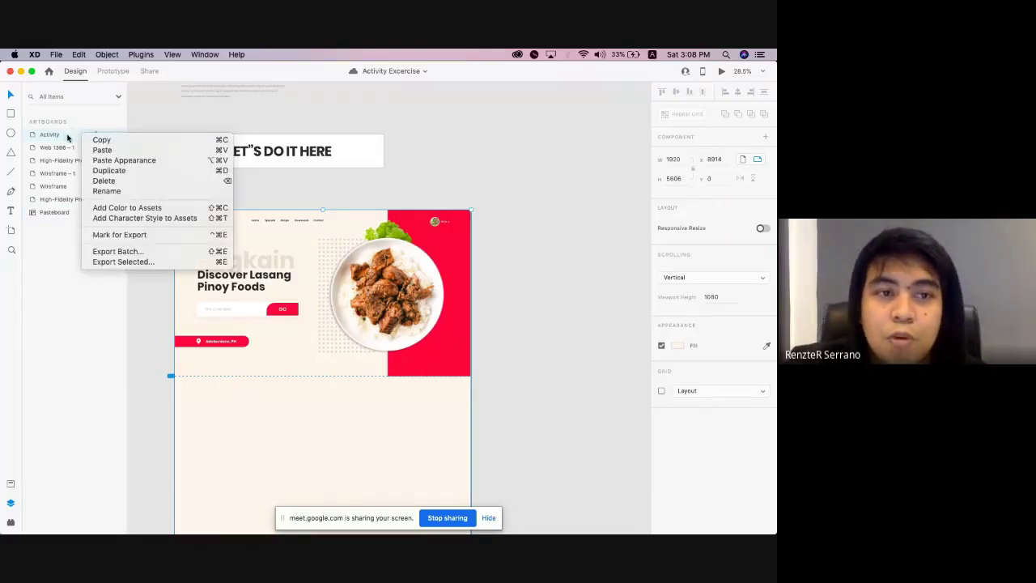
pyautogui.rightClick(68, 138)
pyautogui.rightClick(68, 137)
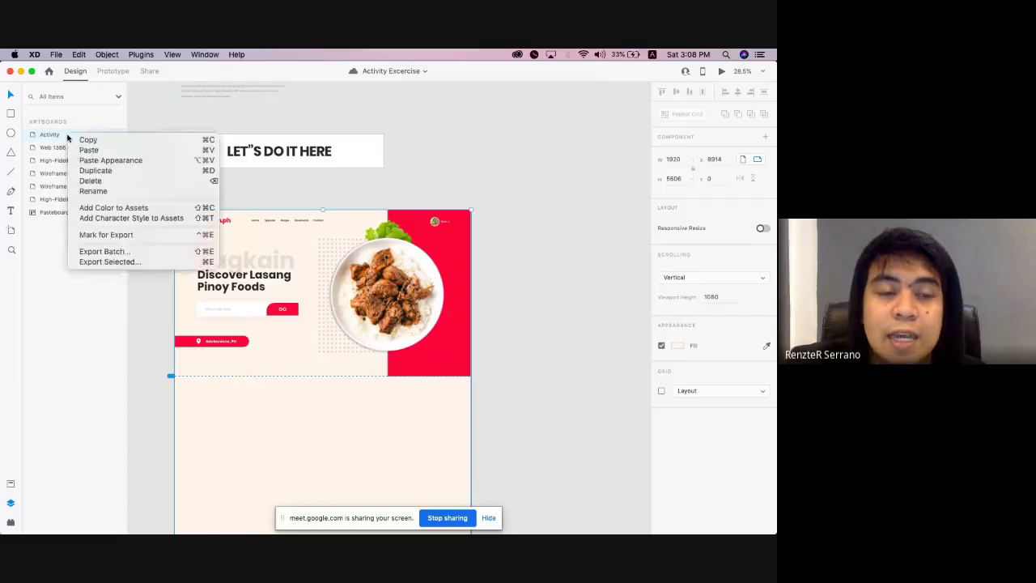
pyautogui.click(120, 262)
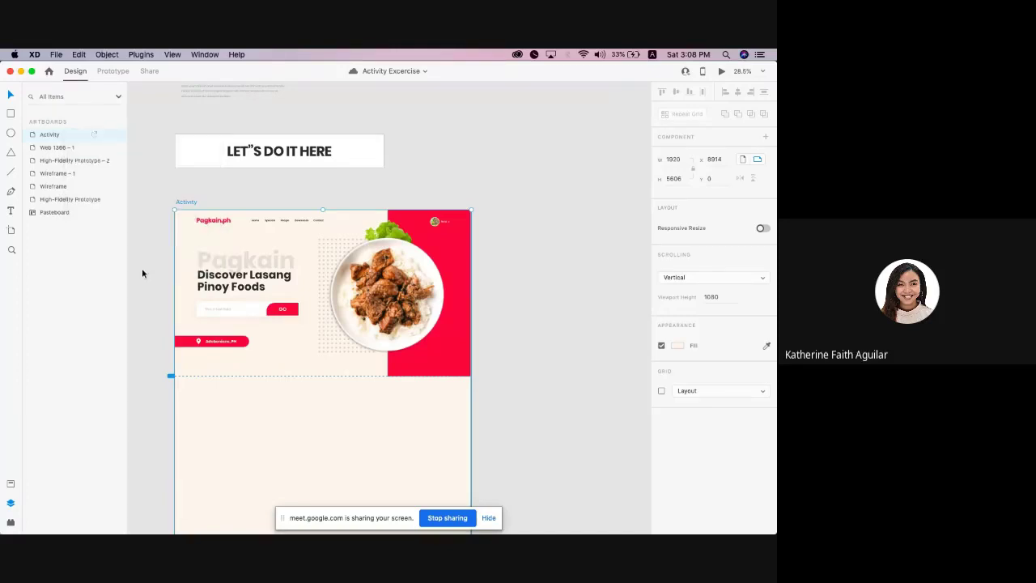
pyautogui.rightClick(86, 152)
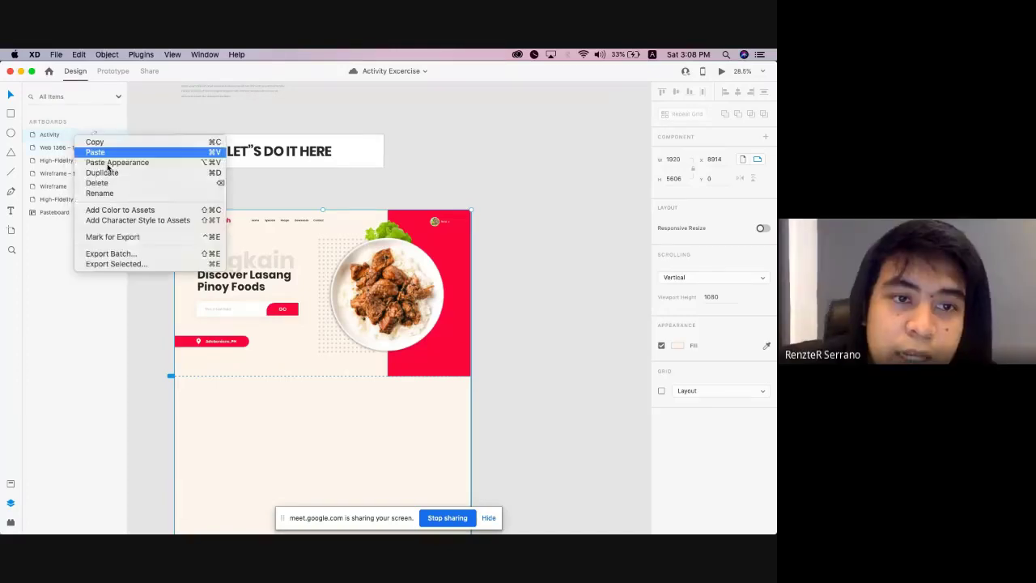
pyautogui.click(135, 263)
pyautogui.click(212, 202)
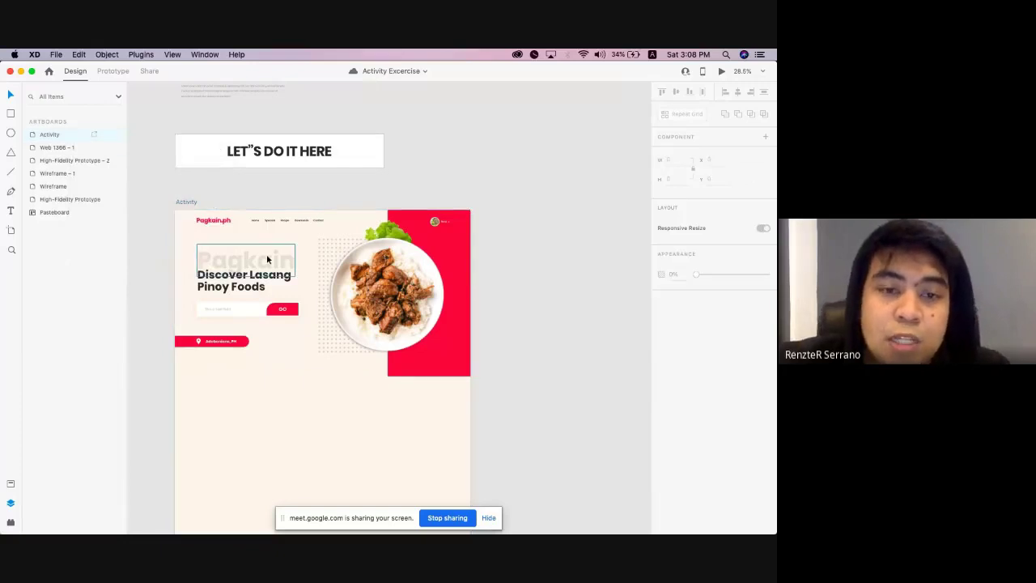
pyautogui.click(186, 202)
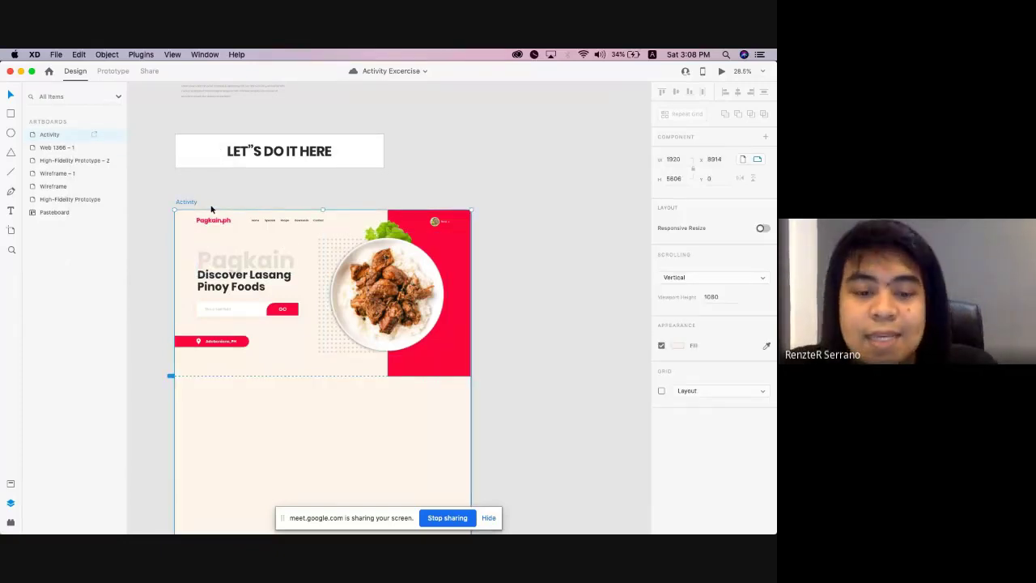
# Reselect the whole Activity artboard and open its export dialog with Cmd+E.
pyautogui.press('super+e')
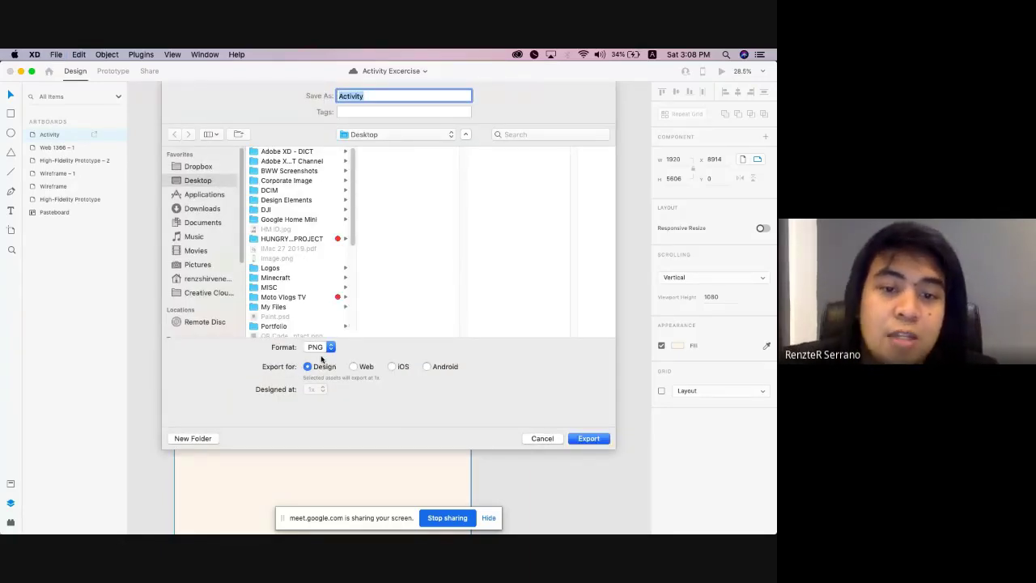
pyautogui.click(536, 439)
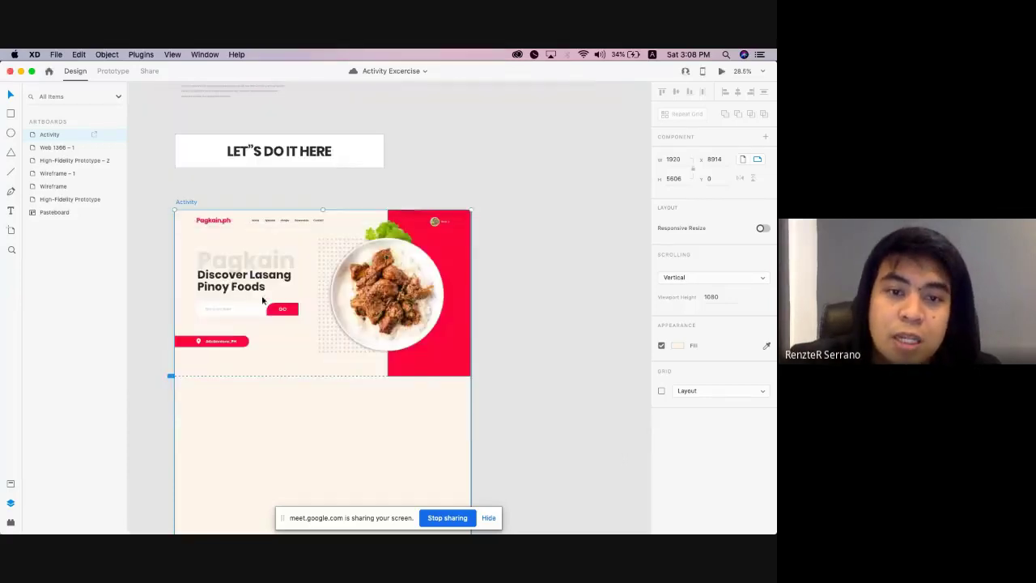
pyautogui.rightClick(72, 136)
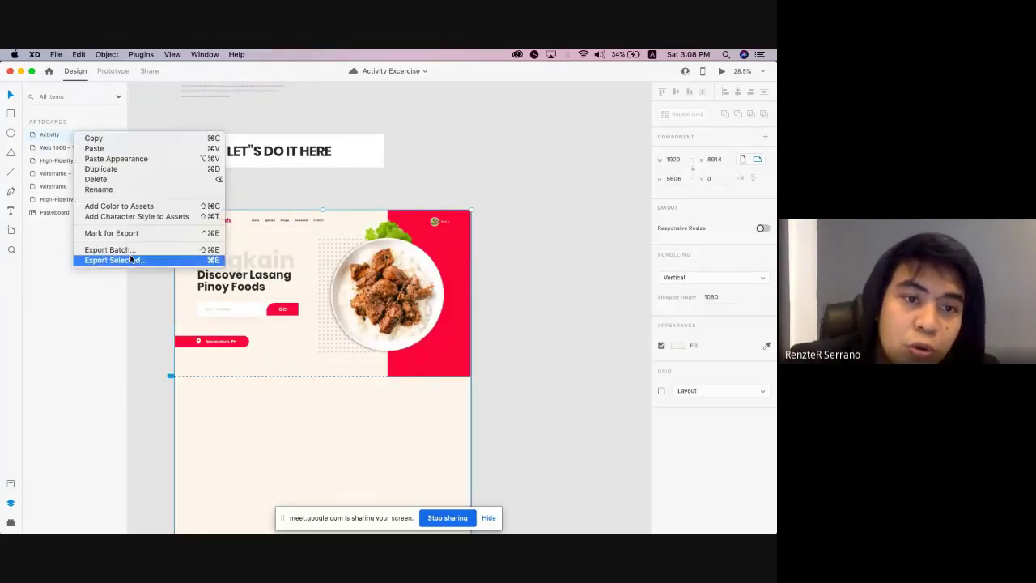
pyautogui.click(214, 364)
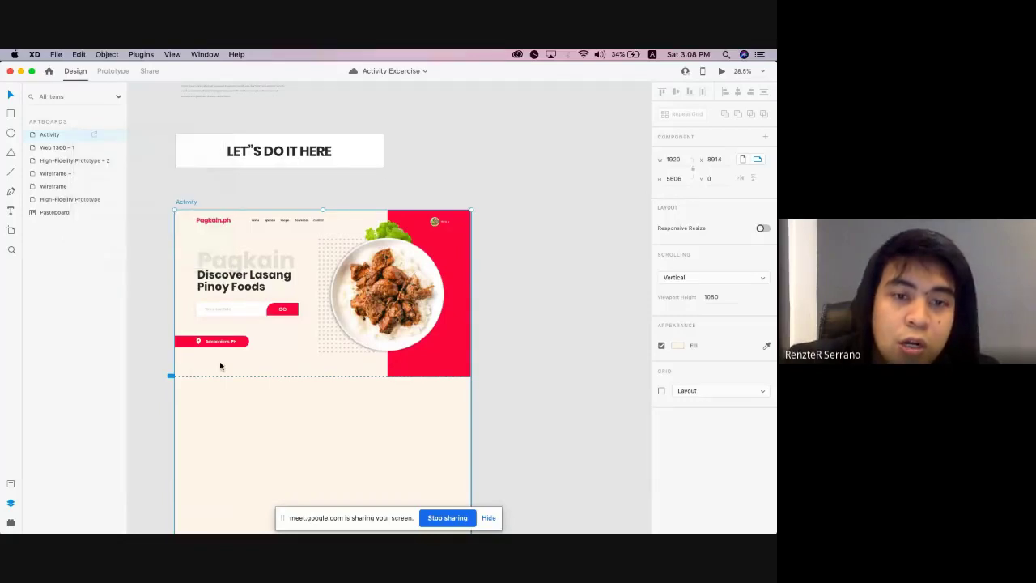
pyautogui.click(243, 279)
pyautogui.click(186, 202)
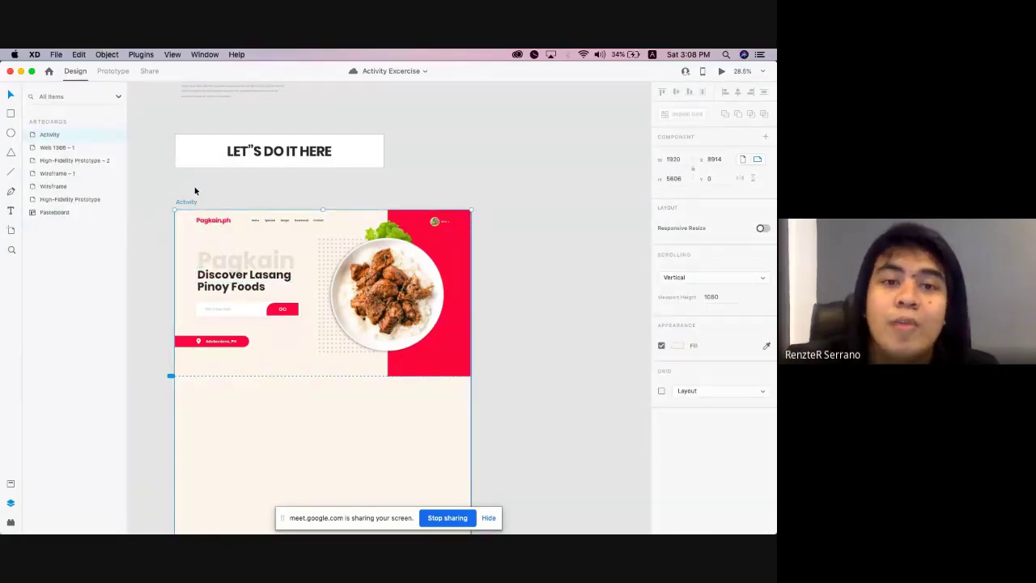
pyautogui.press('super+e')
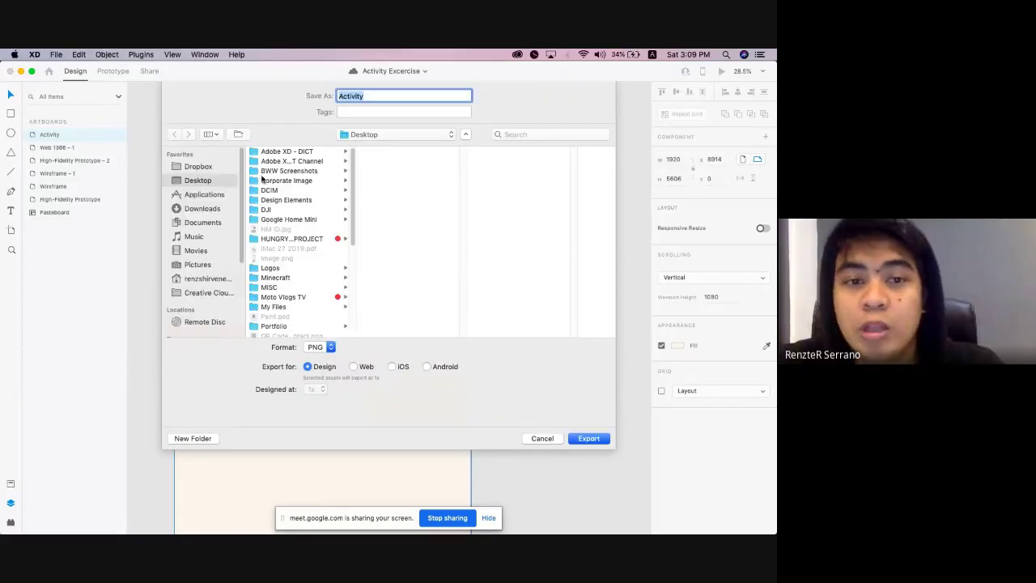
# Name the export file DICT_Activity_Lastname_Firstname_Middle I and check the format list.
pyautogui.click(397, 96)
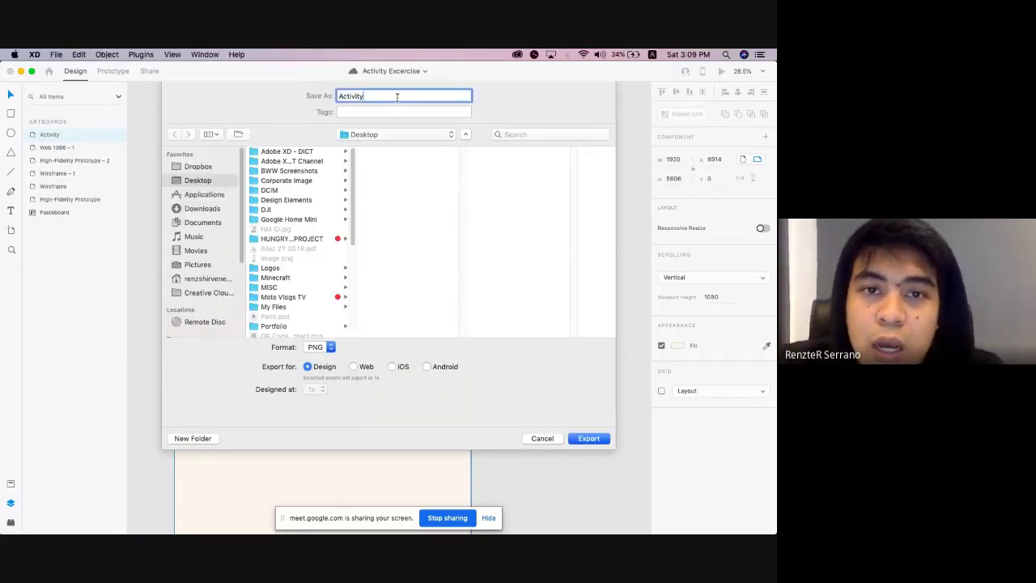
pyautogui.doubleClick(396, 96)
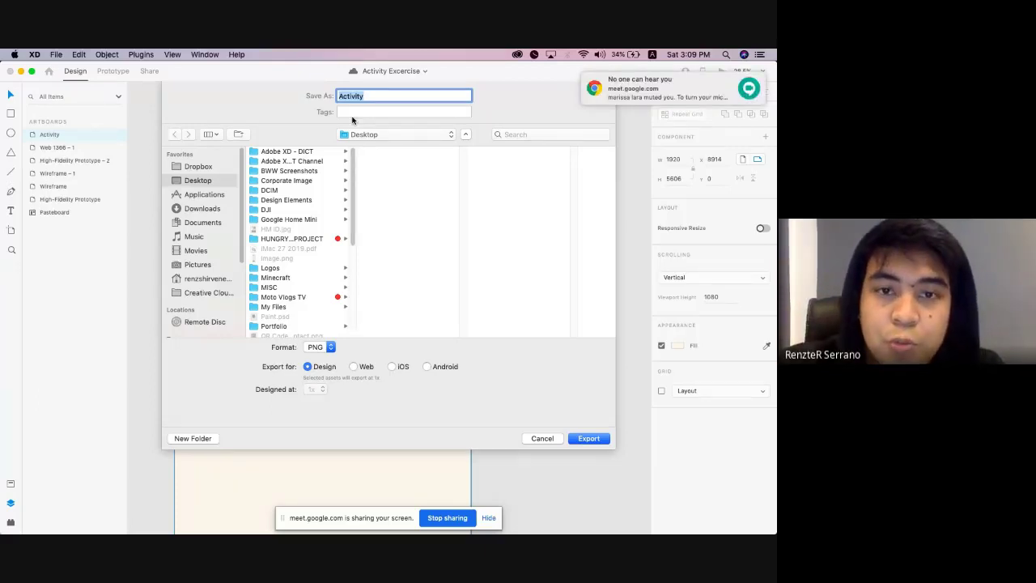
pyautogui.write('DICT_A')
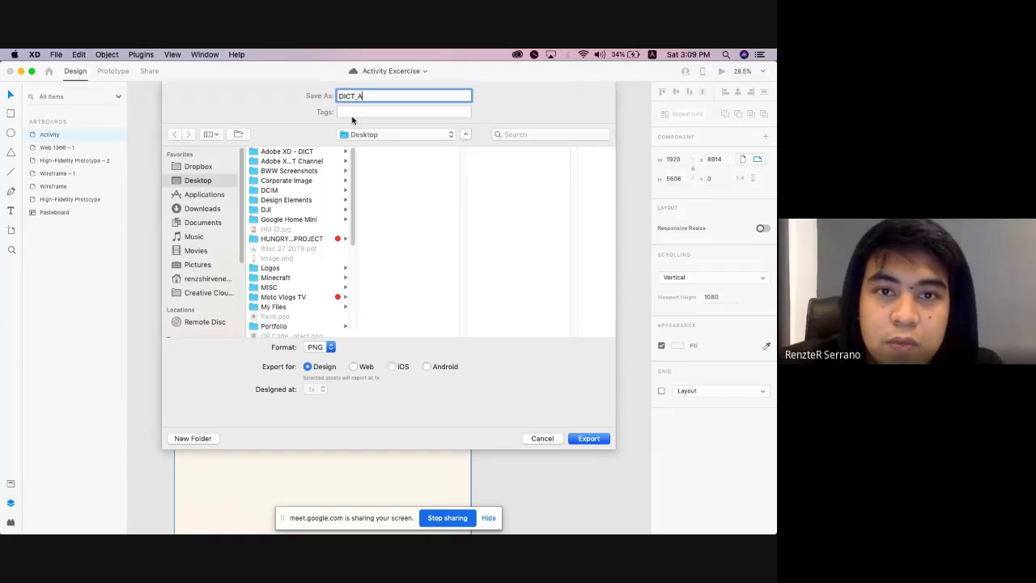
pyautogui.write('ctivity_')
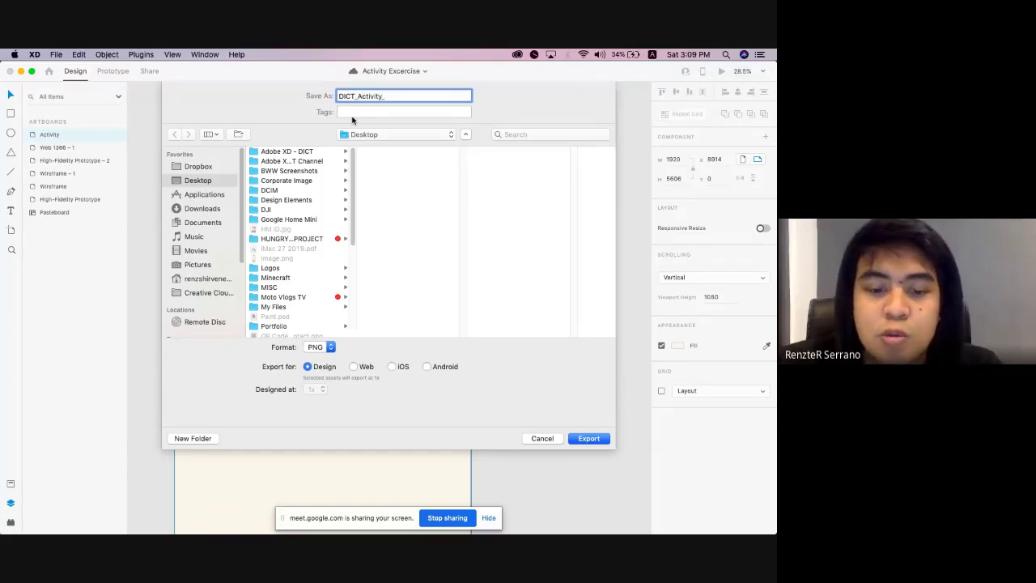
pyautogui.write('S')
pyautogui.write('ast')
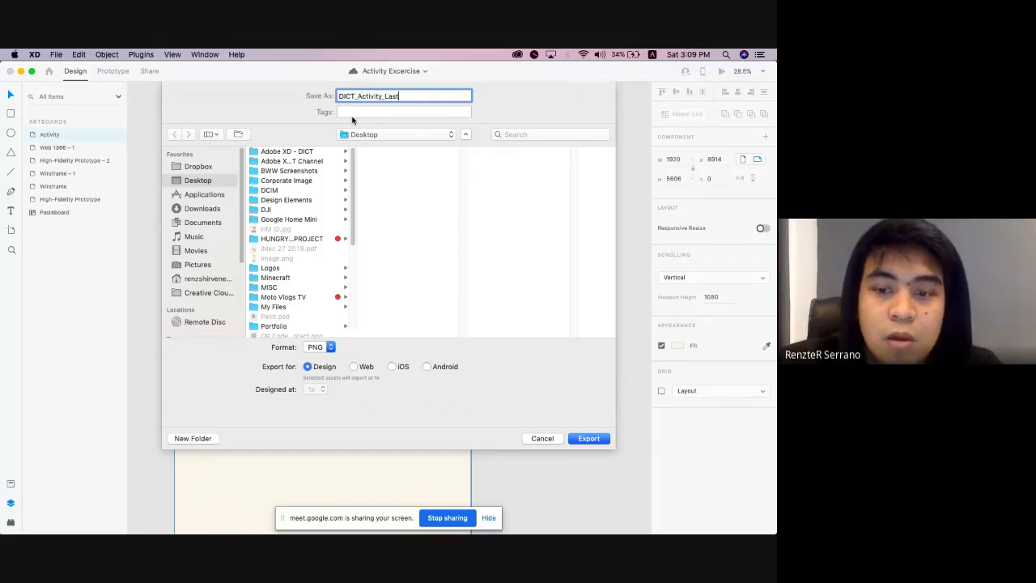
pyautogui.write('name_Firstname_')
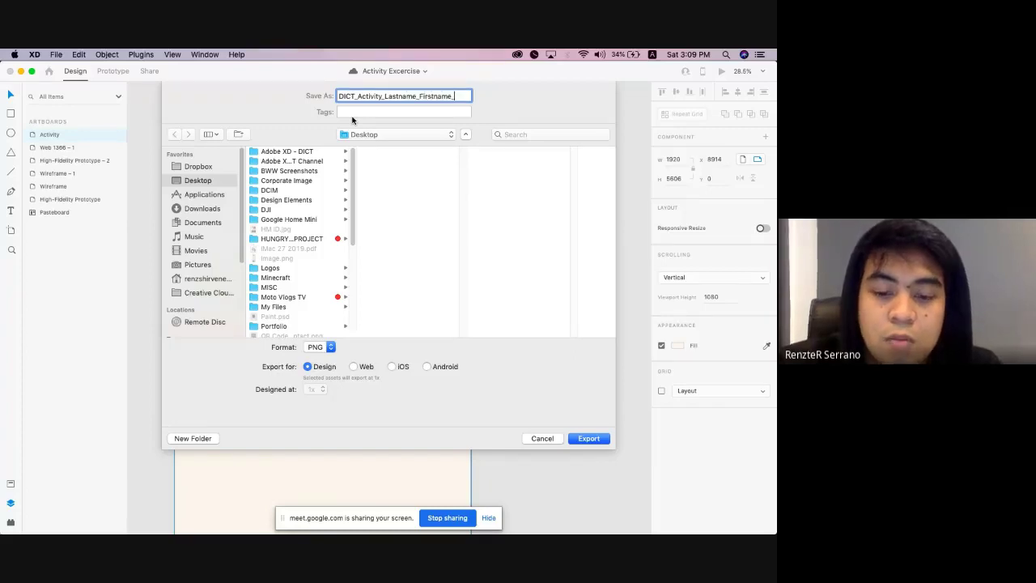
pyautogui.write('Middle I')
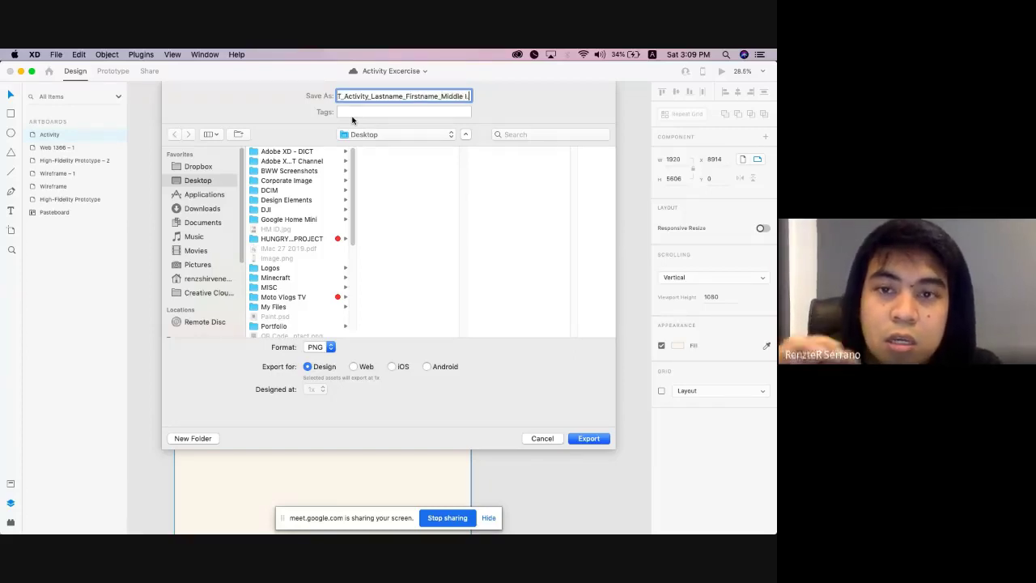
pyautogui.press('BackSpace')
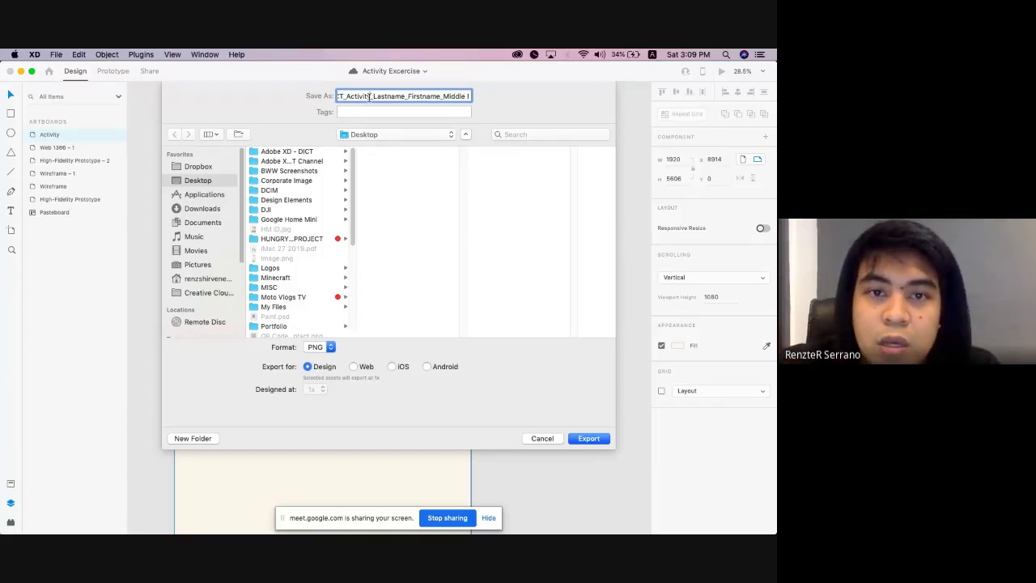
pyautogui.tripleClick(369, 96)
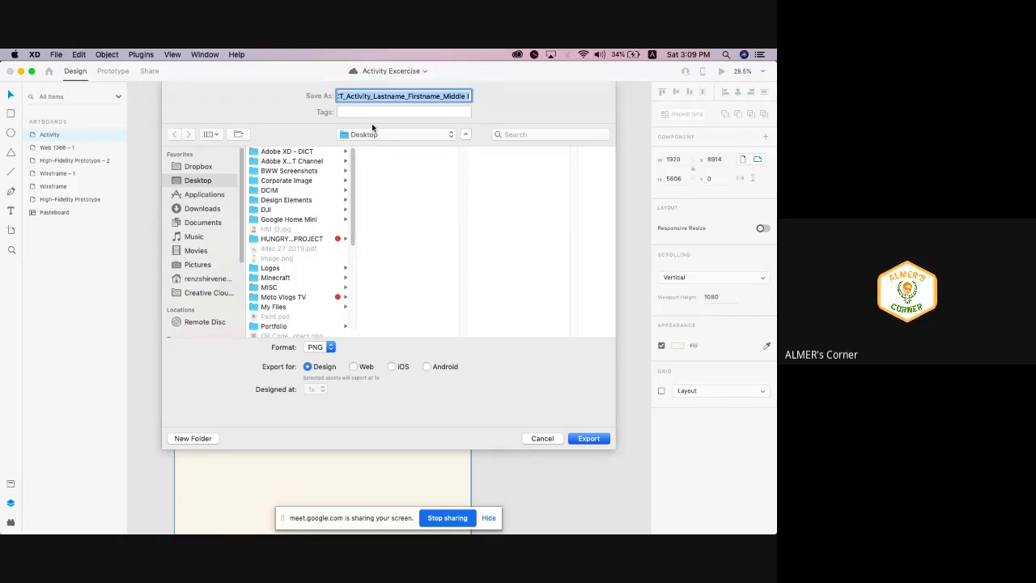
pyautogui.click(319, 347)
# Export the Activity artboard as PNG for Design at 1x after trying Web, iOS and Android.
pyautogui.click(316, 349)
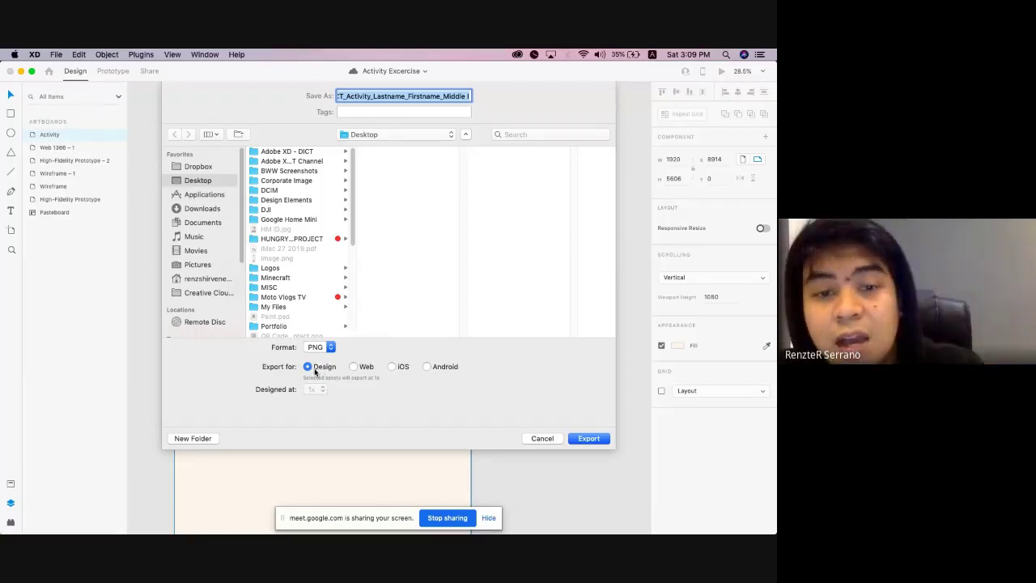
pyautogui.click(356, 368)
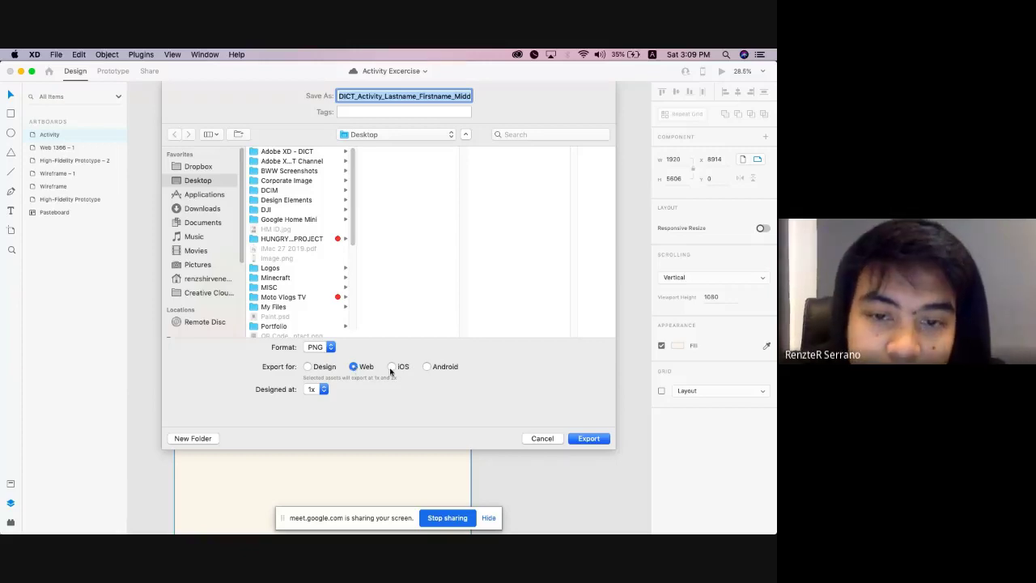
pyautogui.click(392, 366)
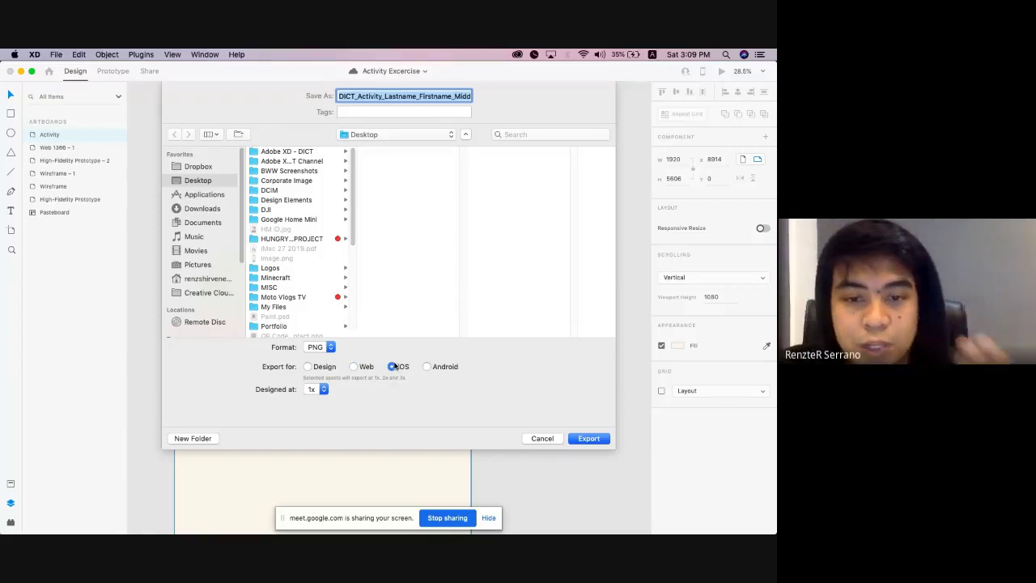
pyautogui.click(425, 369)
pyautogui.click(322, 367)
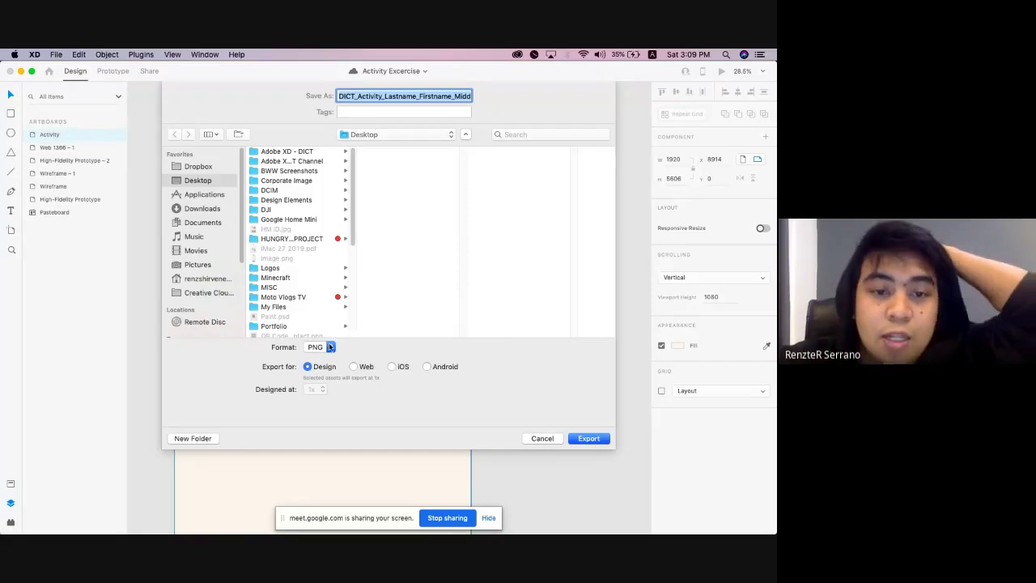
pyautogui.click(327, 351)
pyautogui.click(326, 347)
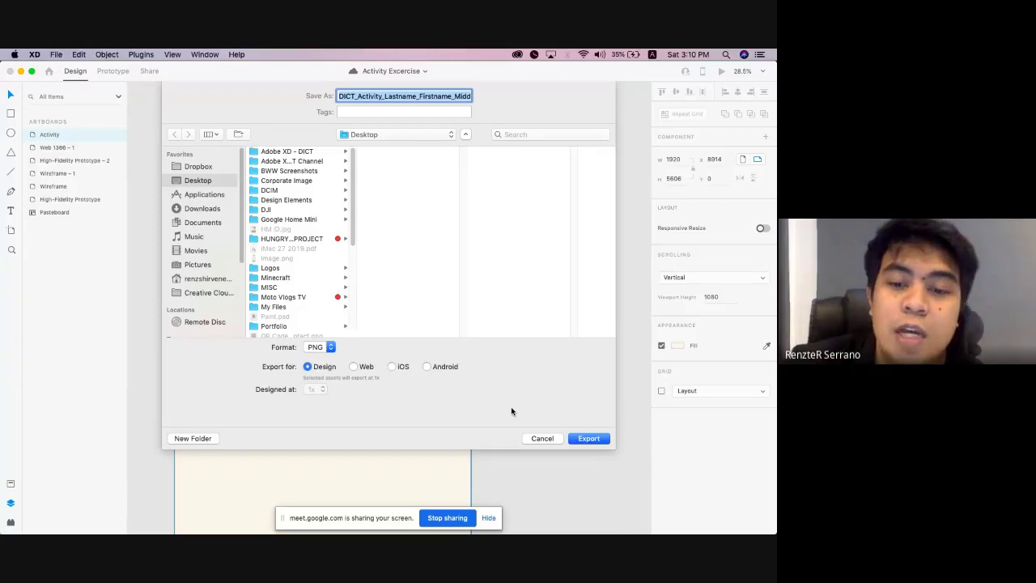
pyautogui.click(578, 442)
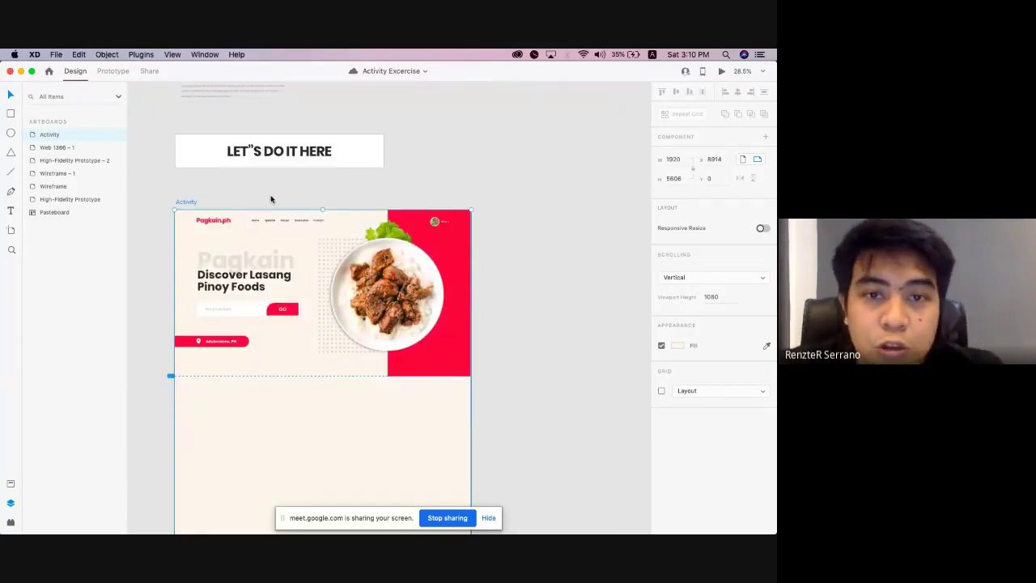
# Look for the exported PNG in Finder, briefly revisiting Adobe XD's export dialog.
pyautogui.hotkey('ctrl', 'Up')
pyautogui.click(388, 154)
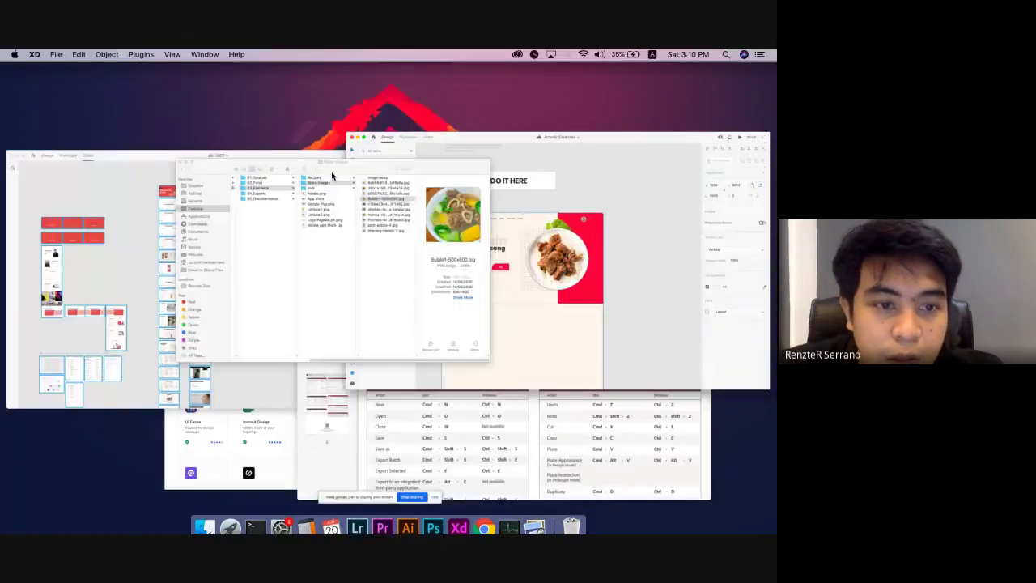
pyautogui.hscroll(-5, 117, 373)
pyautogui.hscroll(-3, 117, 372)
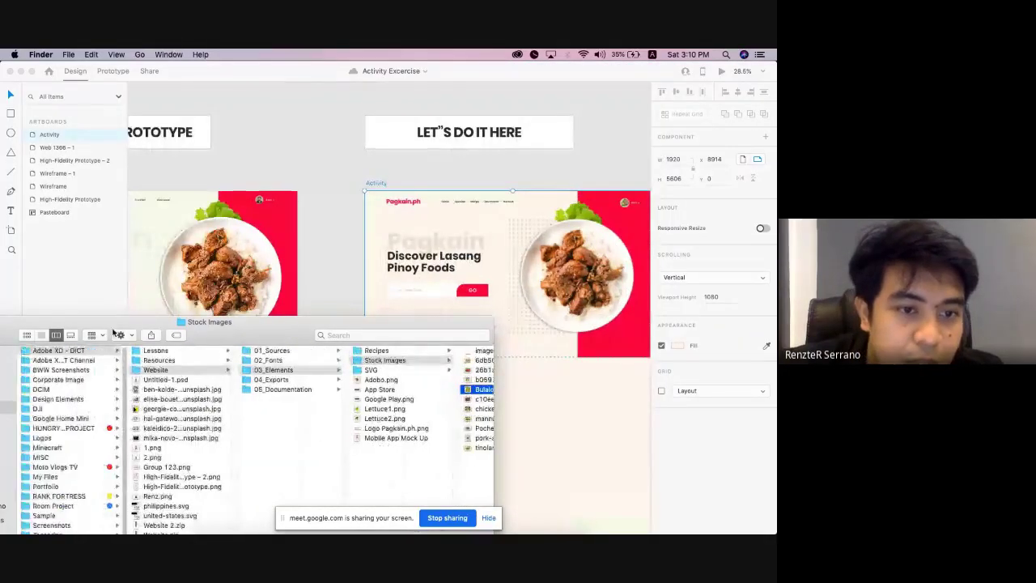
pyautogui.scroll(-3, 118, 373)
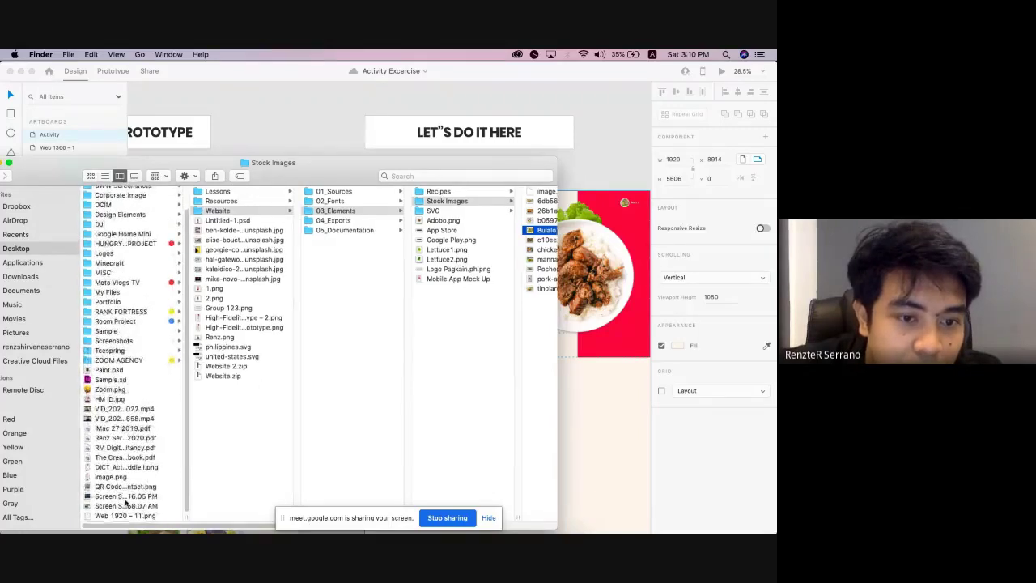
pyautogui.scroll(-1, 126, 498)
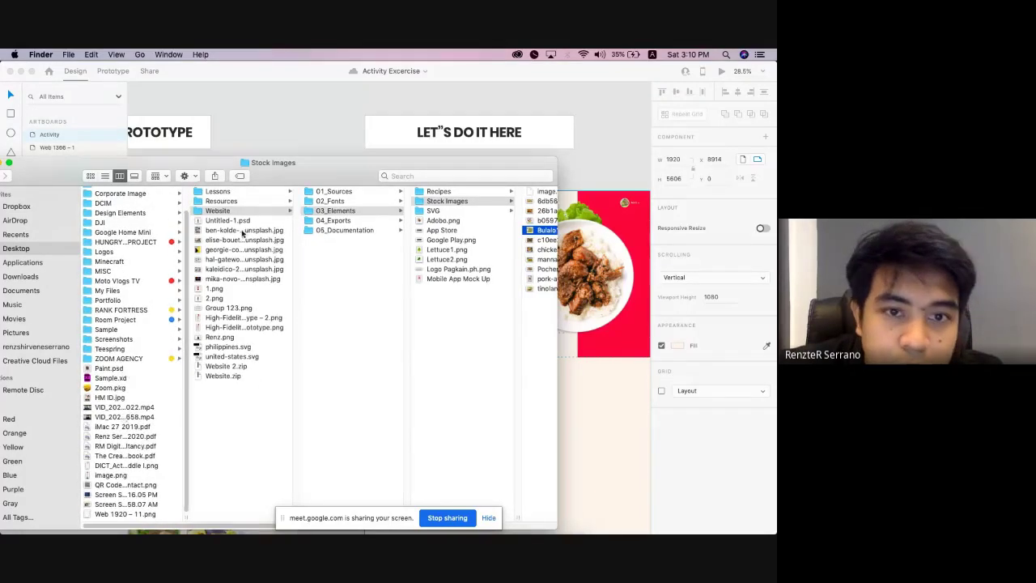
pyautogui.click(294, 130)
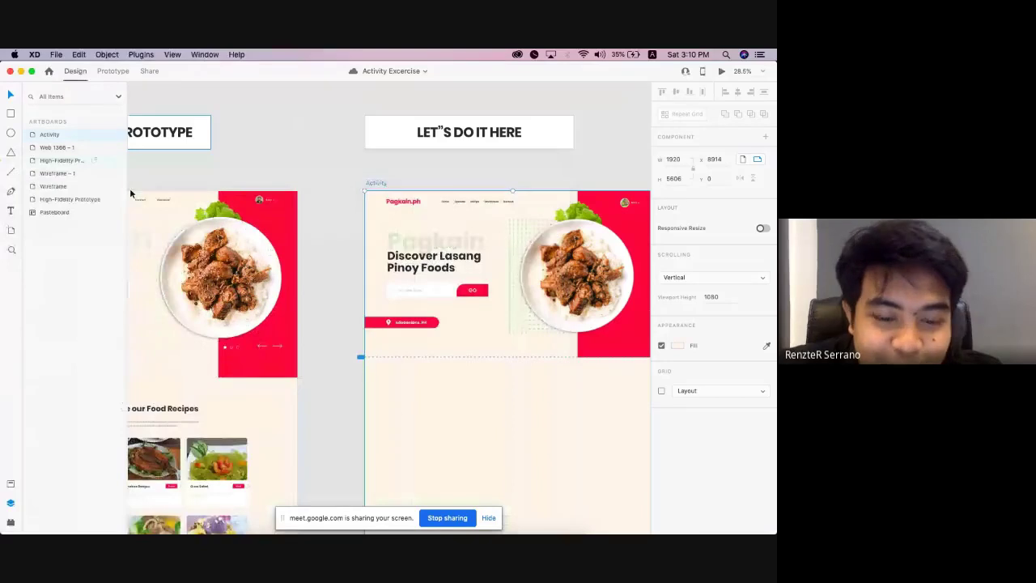
pyautogui.press('super+e')
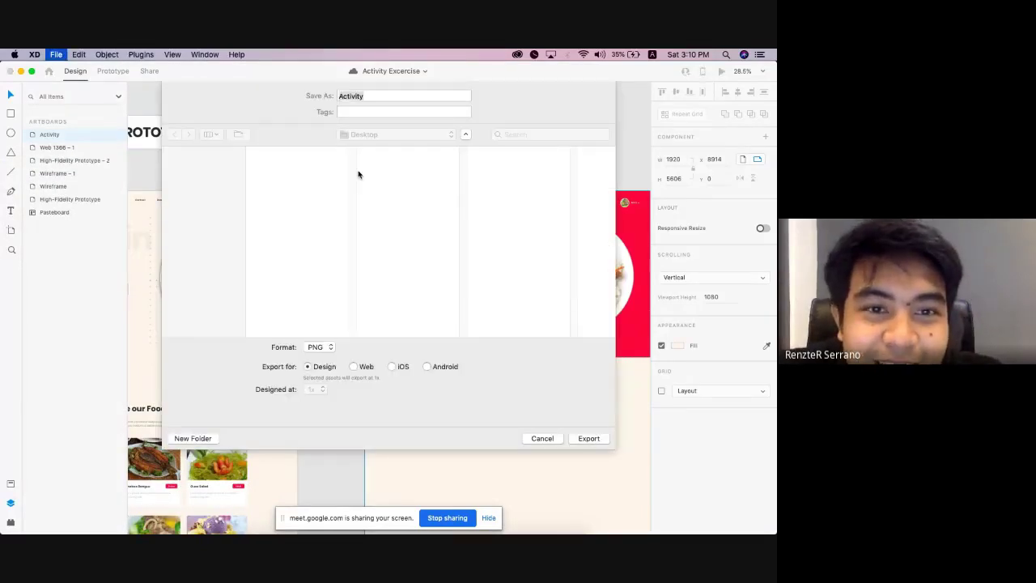
pyautogui.scroll(-1, 312, 243)
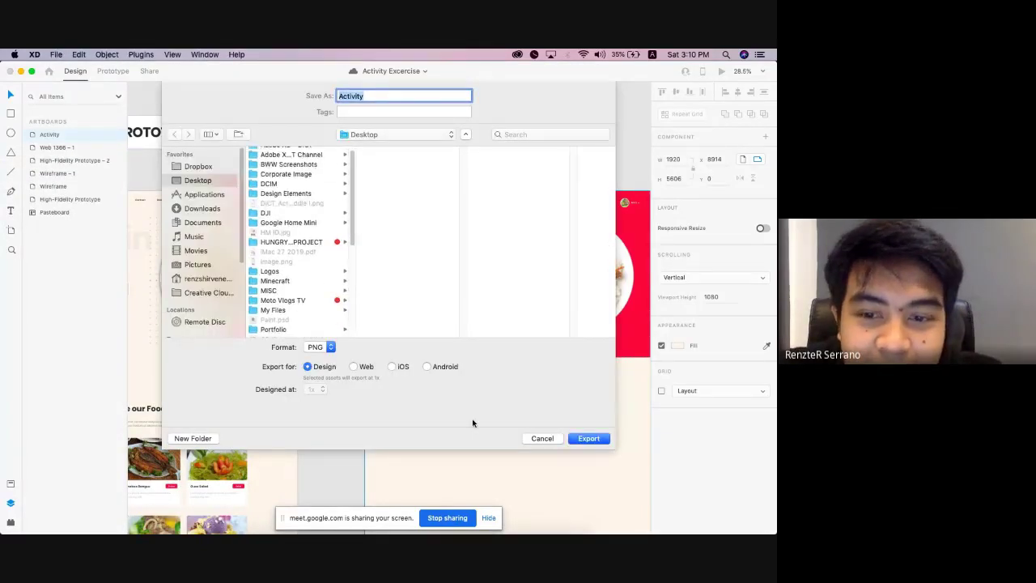
pyautogui.hotkey('ctrl', 'Up')
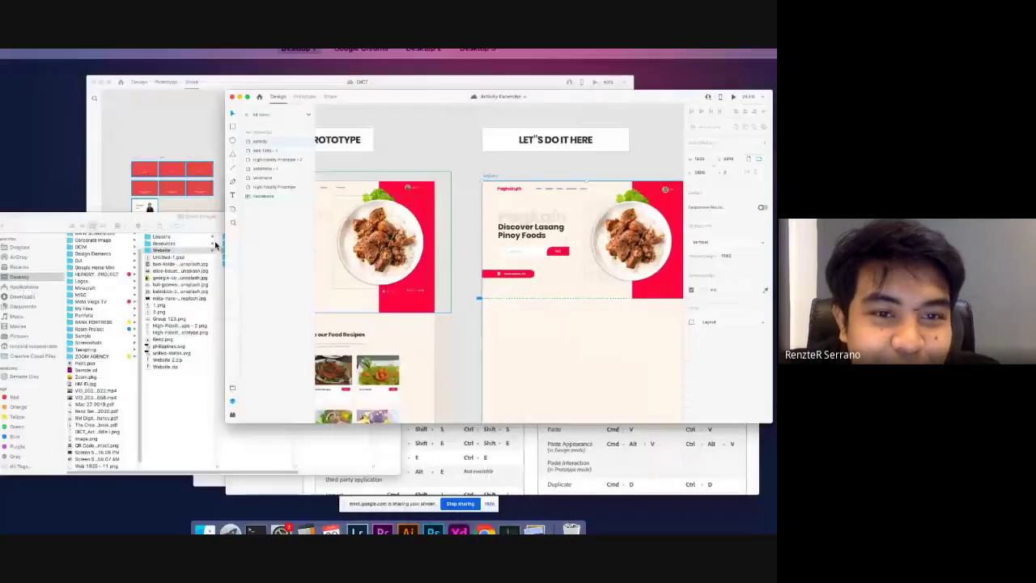
# Open the Desktop's DICT_Activity_Lastname_Firstname_Middle I.png in Preview to check the hero.
pyautogui.click(215, 244)
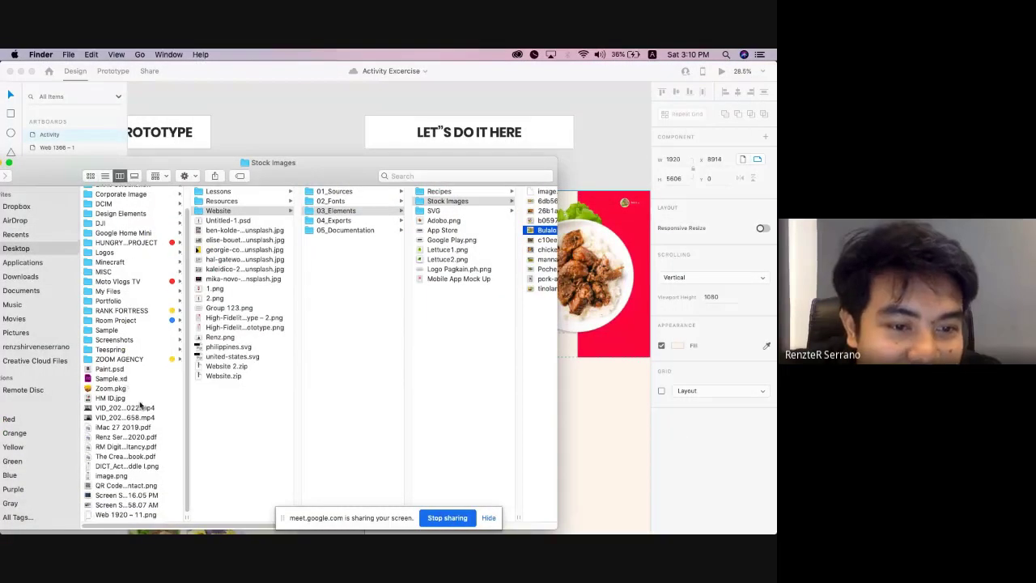
pyautogui.scroll(1, 140, 404)
pyautogui.click(130, 462)
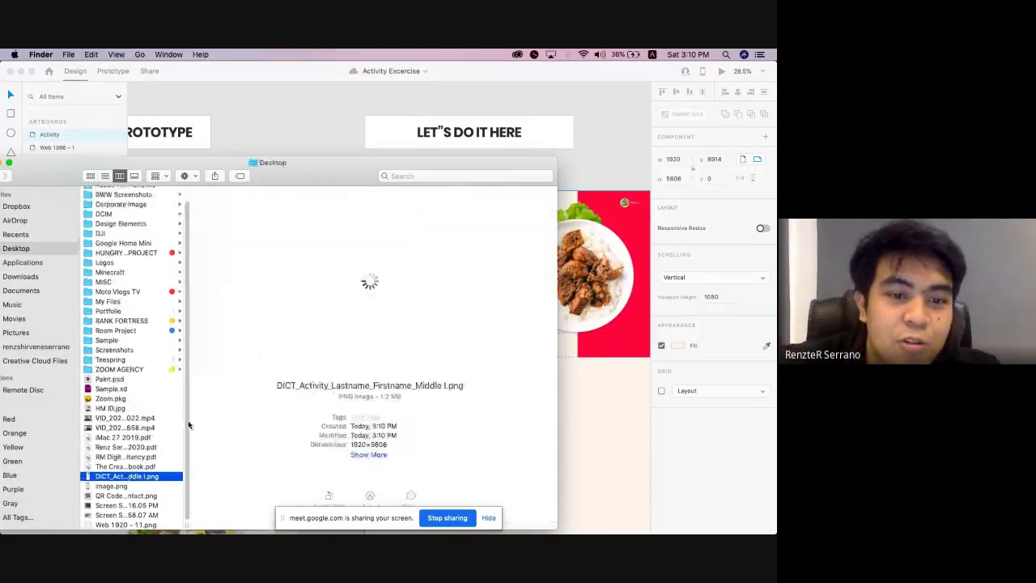
pyautogui.doubleClick(139, 477)
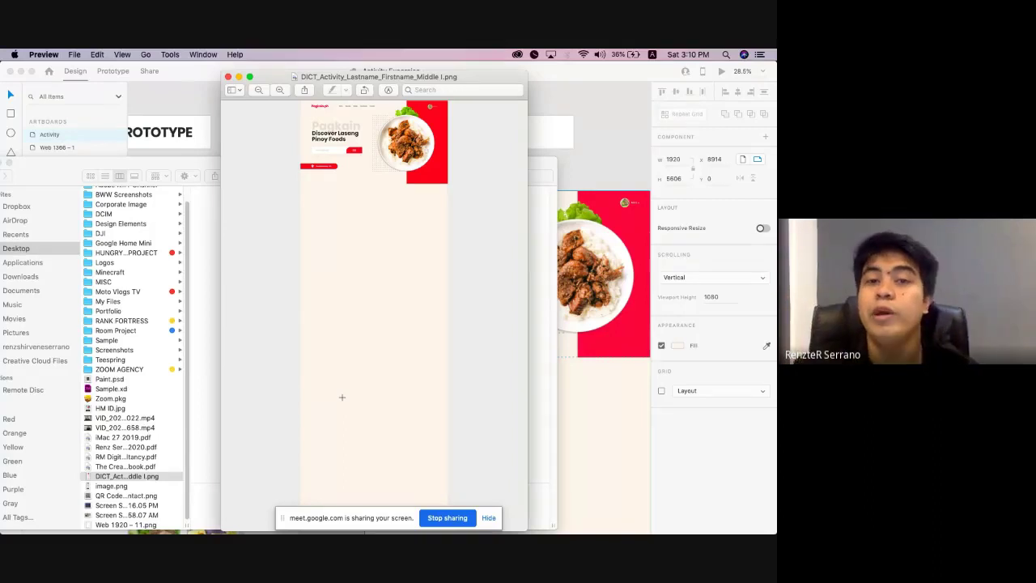
# Return to Adobe XD, select the Activity artboard, then switch back to Google Meet.
pyautogui.click(564, 155)
pyautogui.hscroll(2, 369, 186)
pyautogui.click(339, 169)
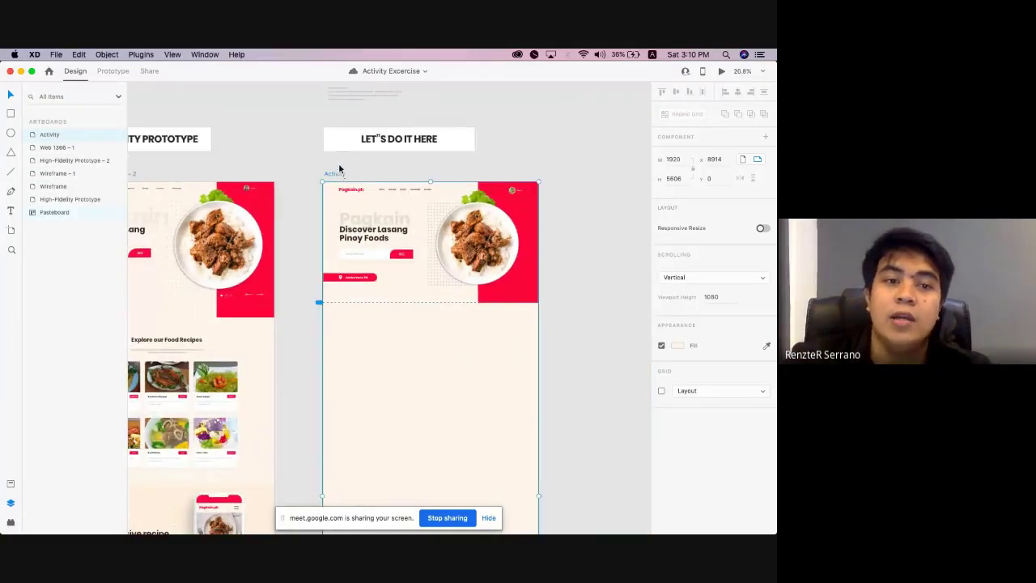
pyautogui.hscroll(2, 336, 175)
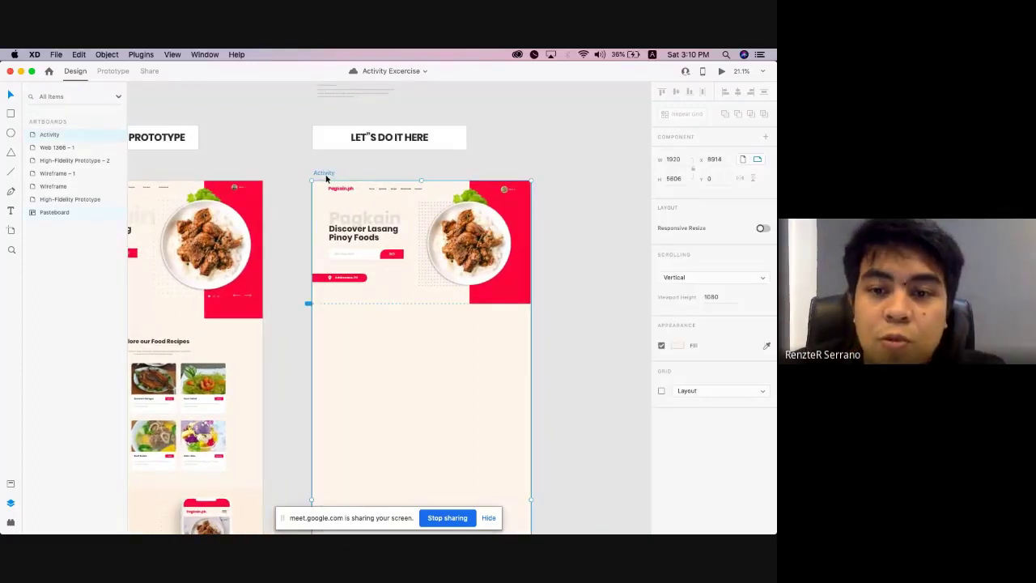
pyautogui.press('super+Tab')
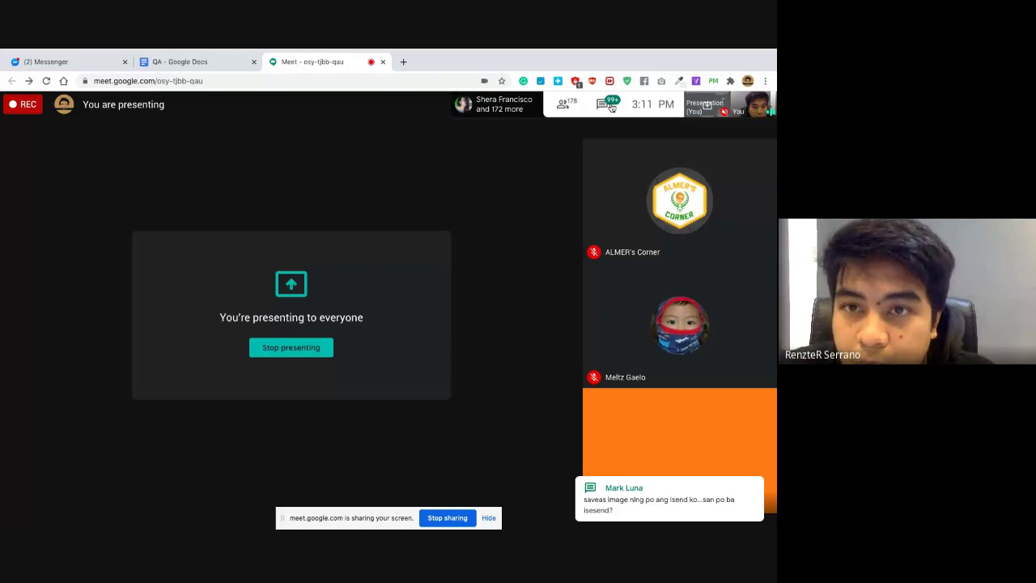
pyautogui.click(611, 106)
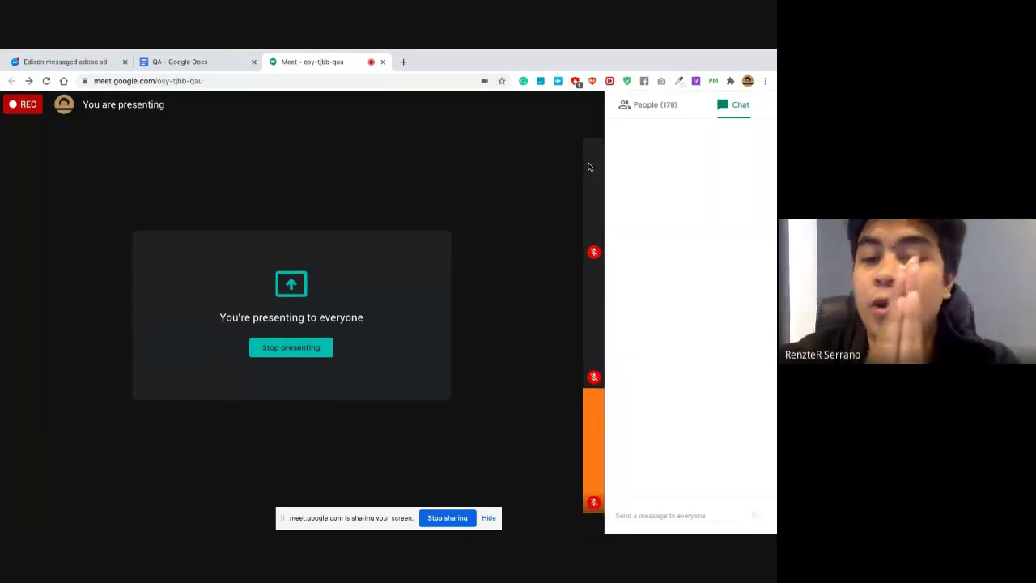
pyautogui.moveTo(634, 51)
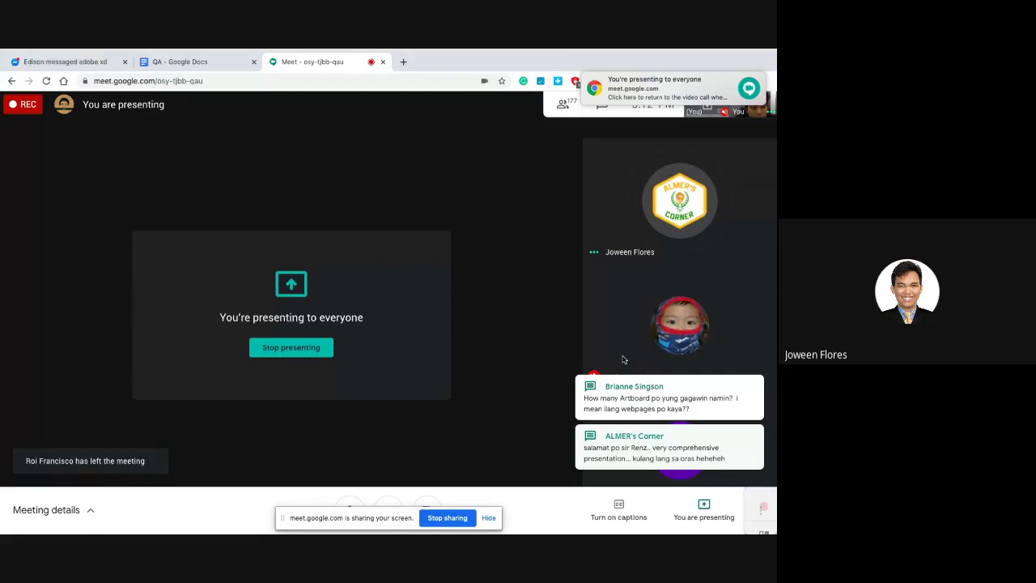
# Change the Google Meet call layout to Sidebar from the More options menu.
pyautogui.click(761, 510)
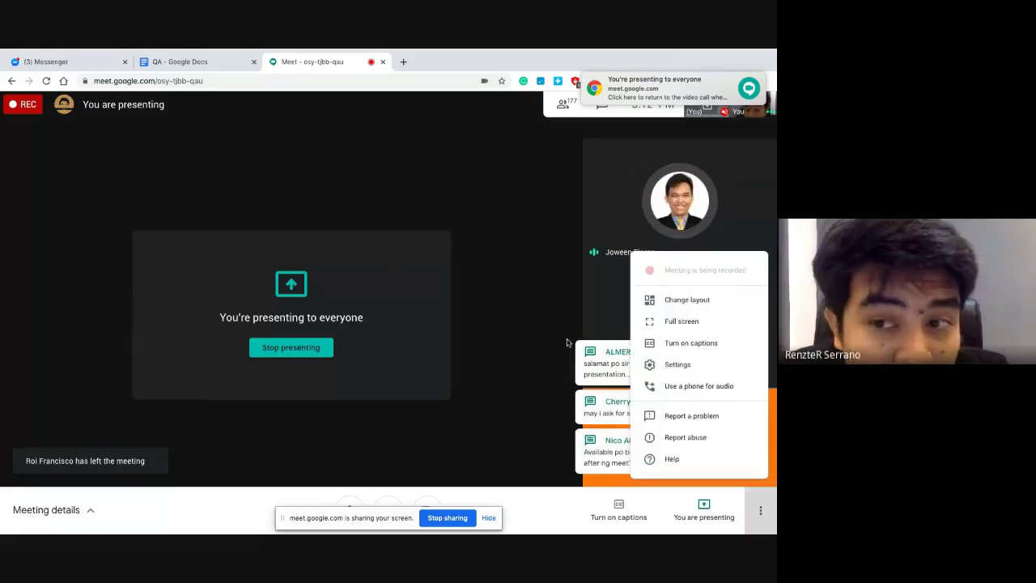
pyautogui.click(656, 304)
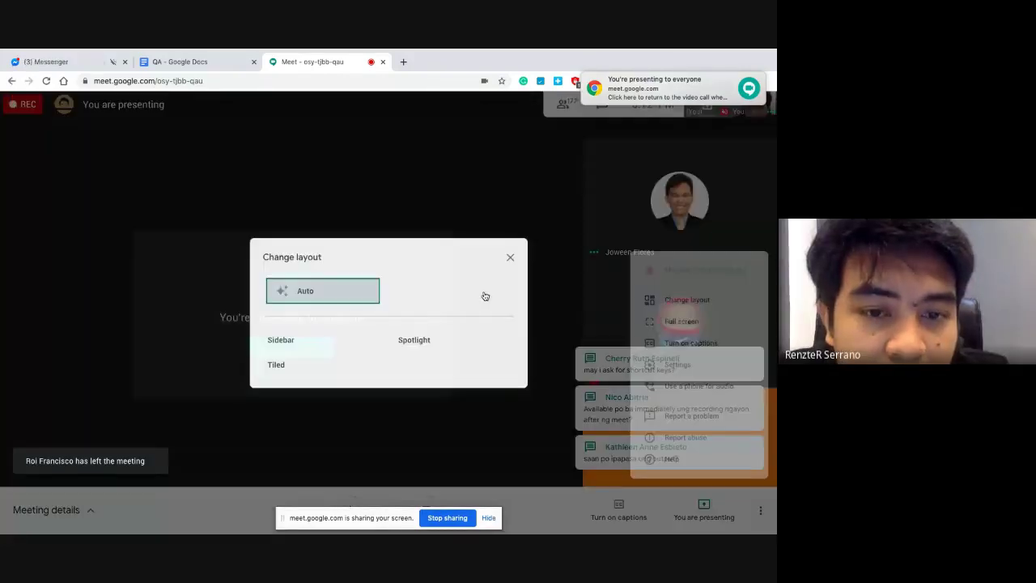
pyautogui.click(310, 343)
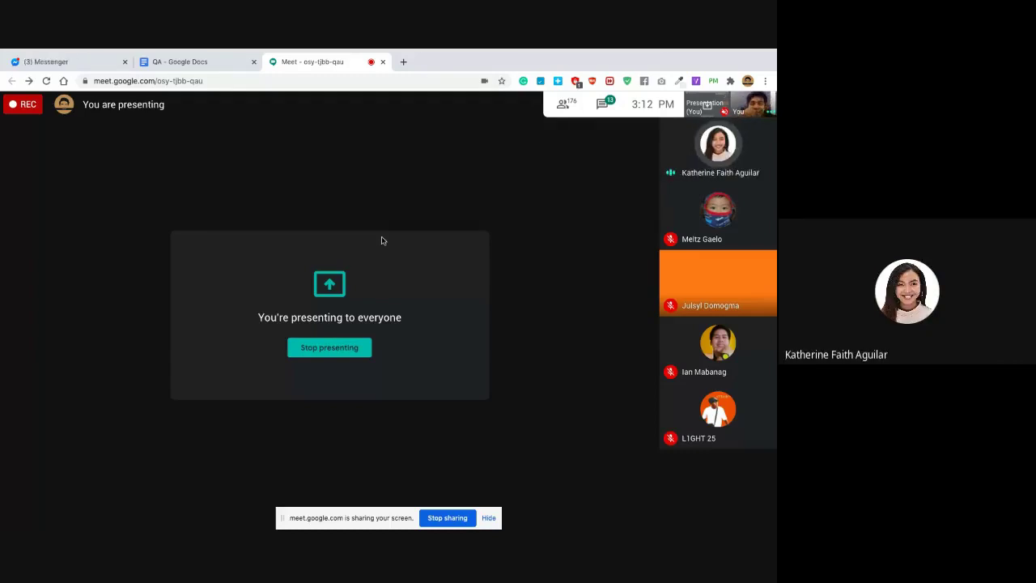
# Back in Adobe XD, stretch the Activity artboard down to 2706 px tall.
pyautogui.press('super+Tab')
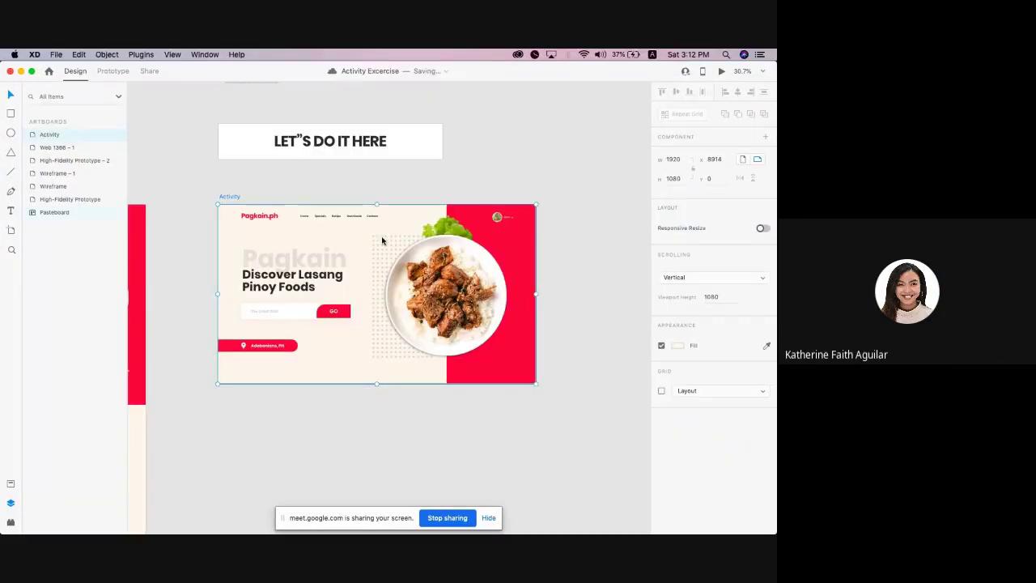
pyautogui.scroll(-5, 382, 240)
pyautogui.scroll(-2, 351, 294)
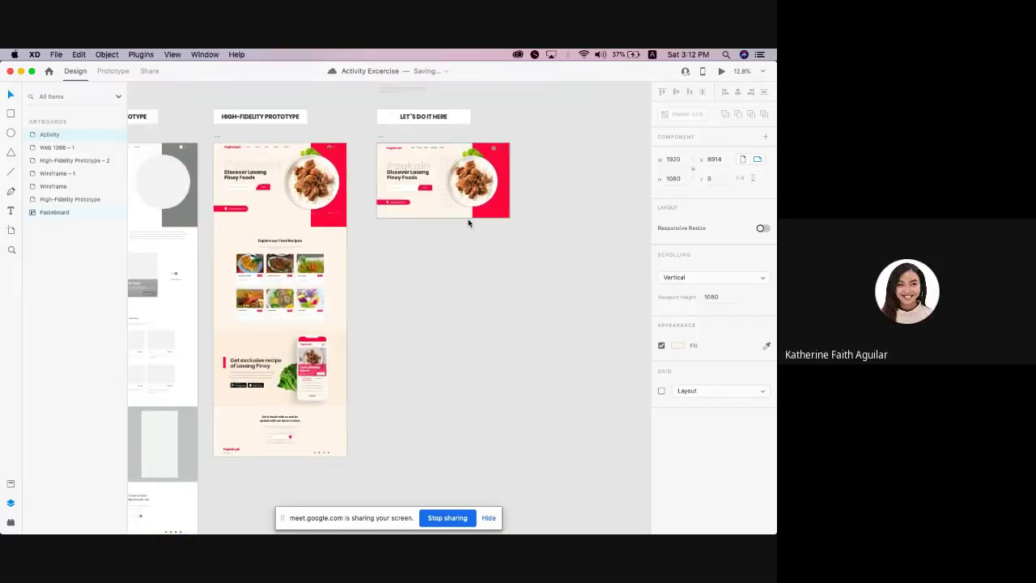
pyautogui.moveTo(447, 218); pyautogui.dragTo(435, 330)
pyautogui.scroll(2, 370, 306)
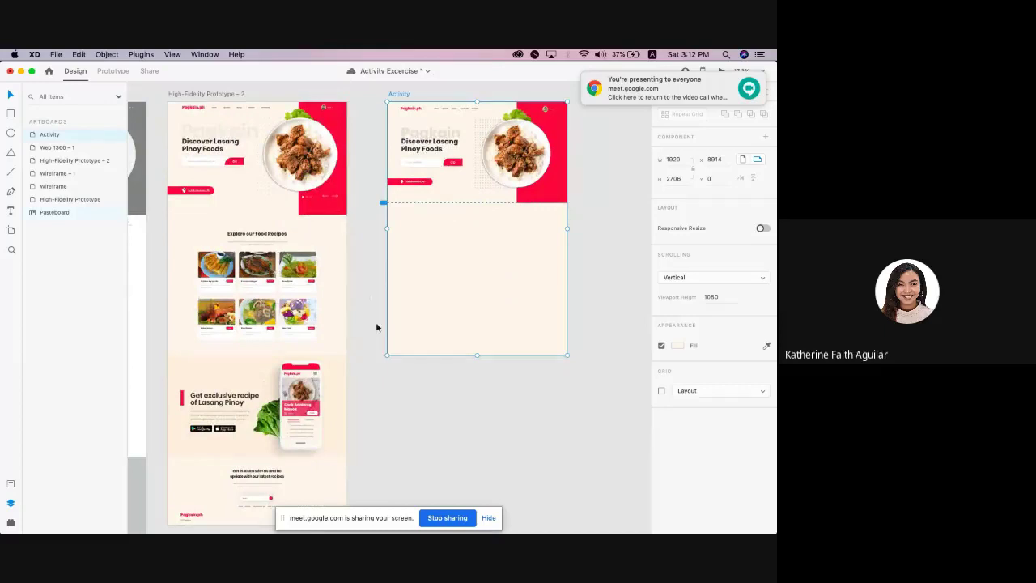
# Select and then deselect the hi-fi prototype's food recipes grid to inspect it.
pyautogui.click(321, 304)
pyautogui.click(368, 320)
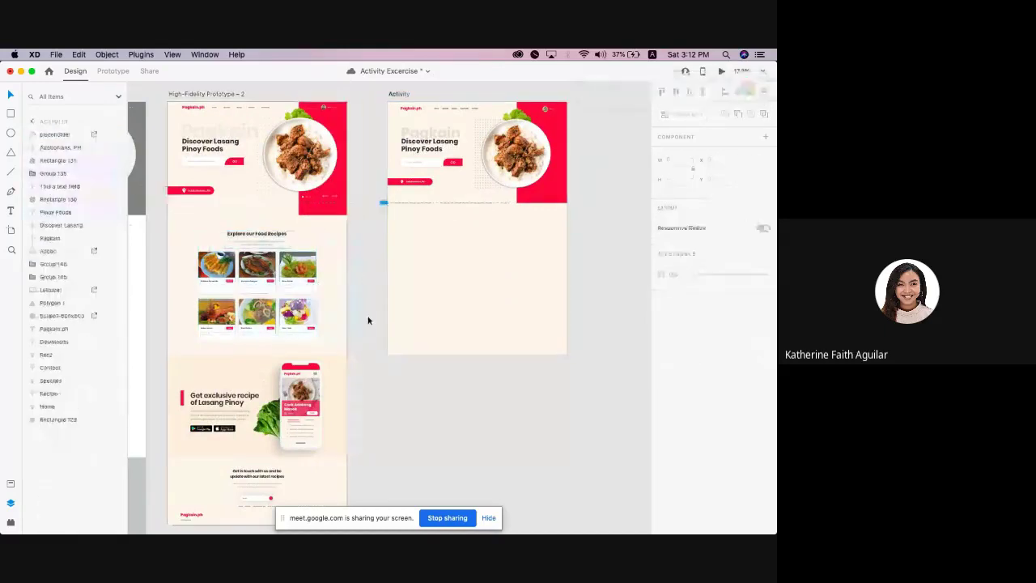
pyautogui.moveTo(367, 345); pyautogui.dragTo(212, 231)
pyautogui.click(366, 287)
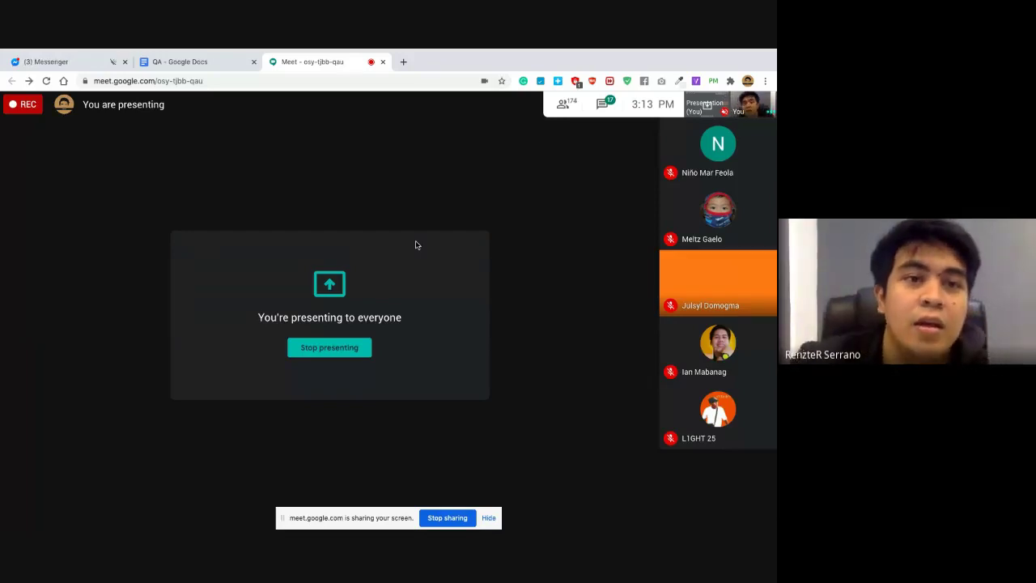
# Close the QA - Google Docs tab and go back to the Meet tab.
pyautogui.click(253, 61)
pyautogui.click(92, 64)
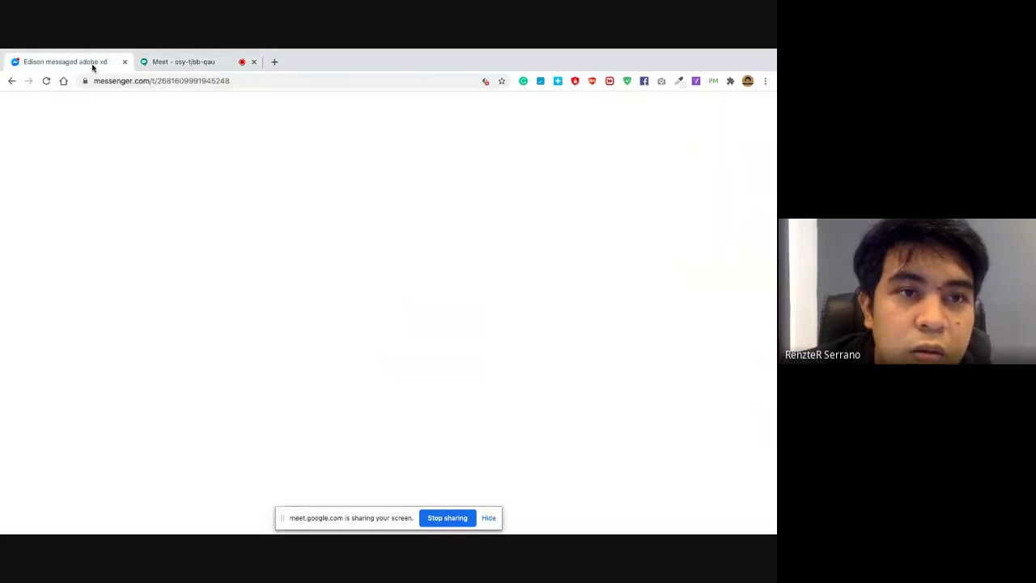
pyautogui.click(187, 62)
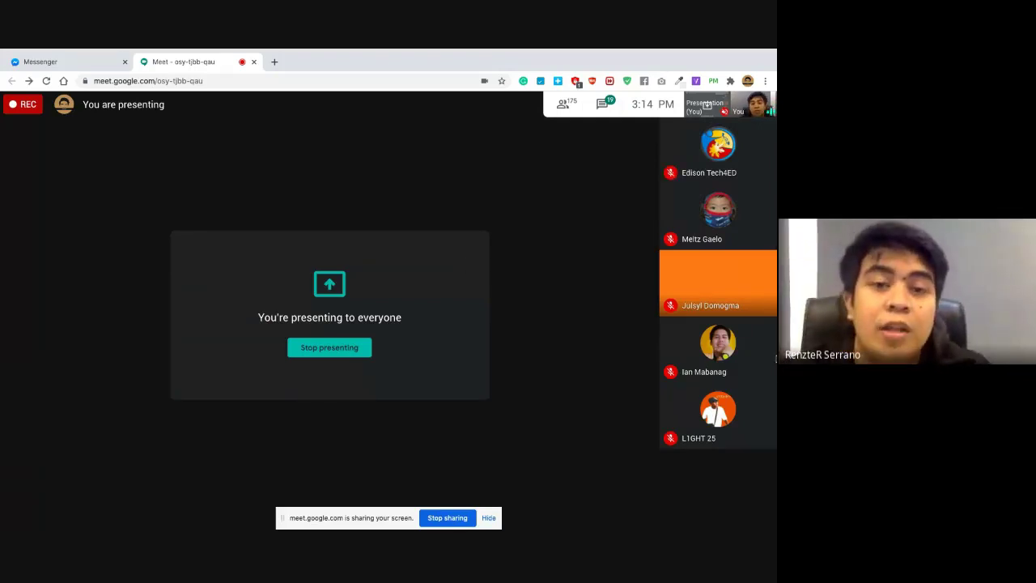
# Switch to the Adobe XD desktop space and select the Activity artboard.
pyautogui.hotkey('ctrl', 'Left')
pyautogui.scroll(5, 285, 204)
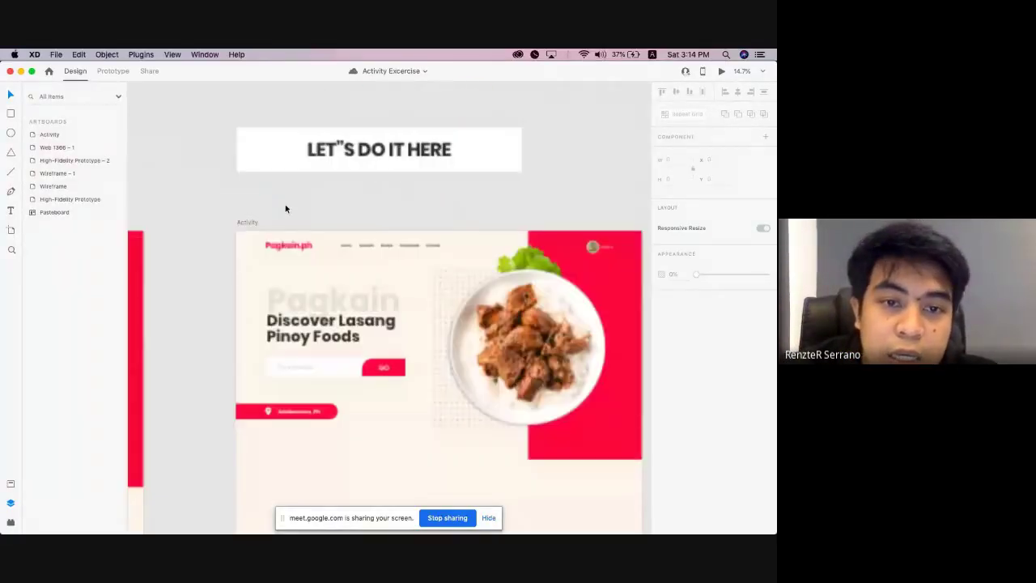
pyautogui.click(245, 226)
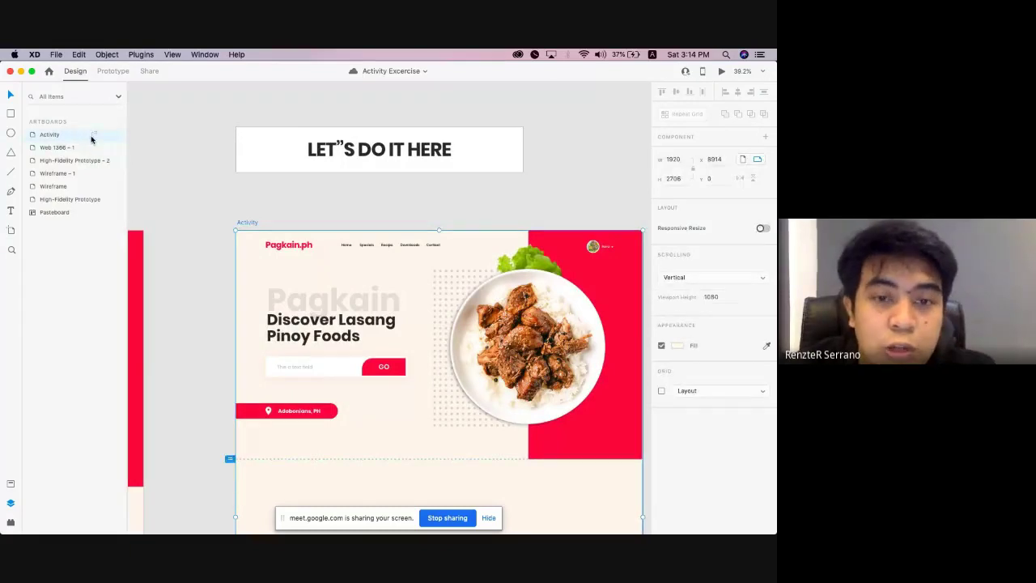
# Export the Activity artboard as a PNG at Design 1x, with the designer's name as the file name.
pyautogui.press('super+e')
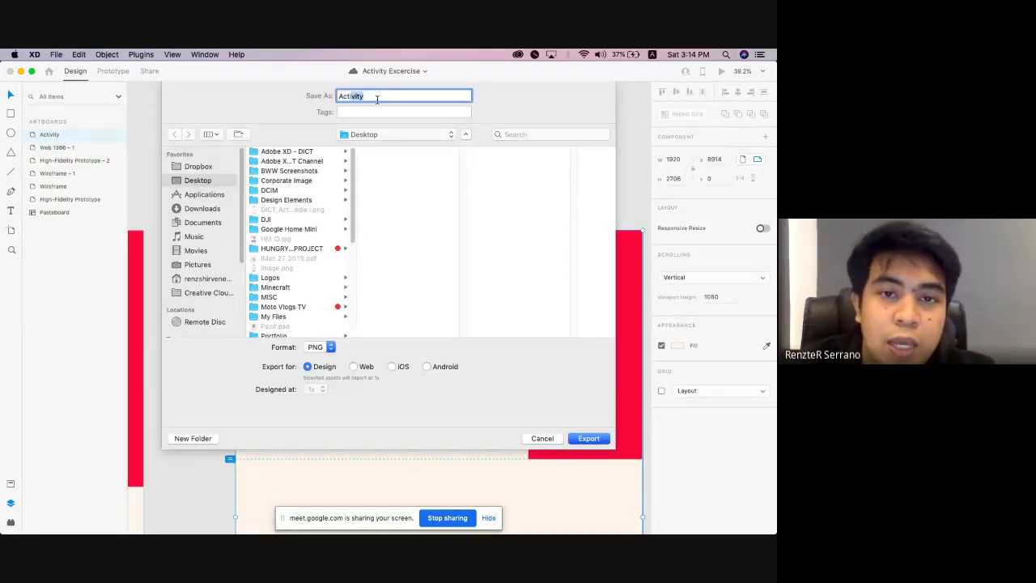
pyautogui.write('Serrano_')
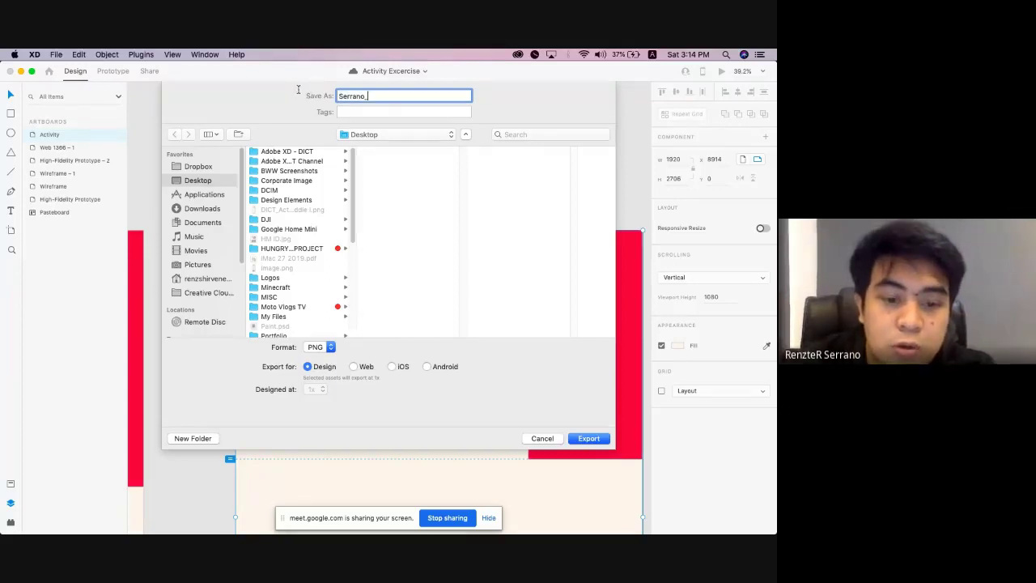
pyautogui.write('Renz.')
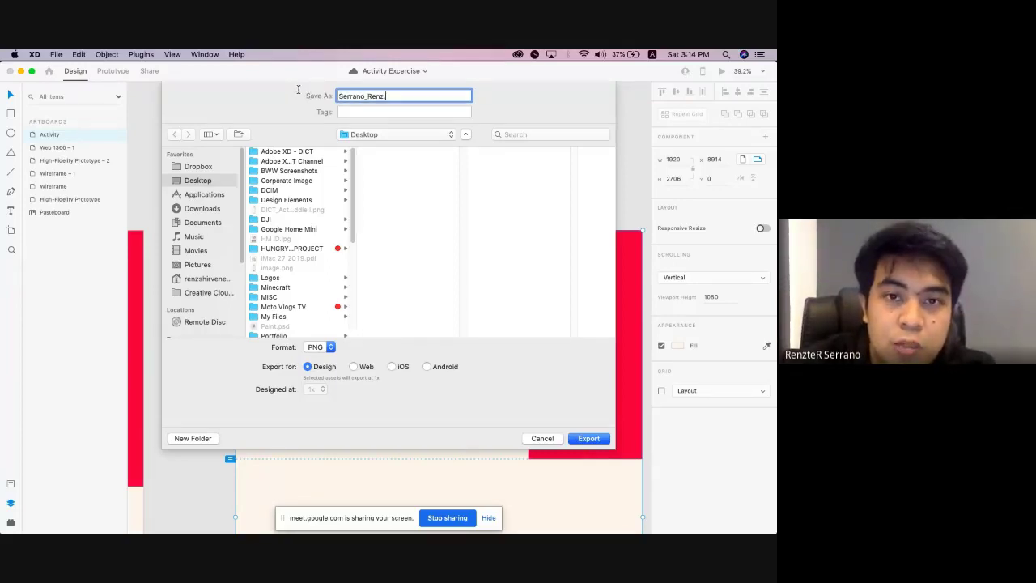
pyautogui.write('png')
pyautogui.click(328, 350)
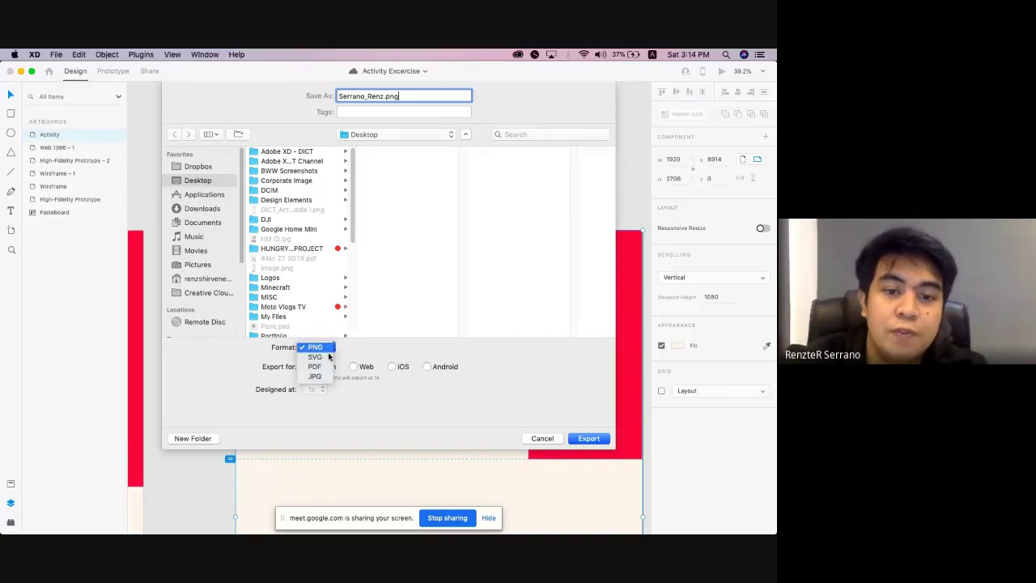
pyautogui.click(324, 348)
pyautogui.press('Return')
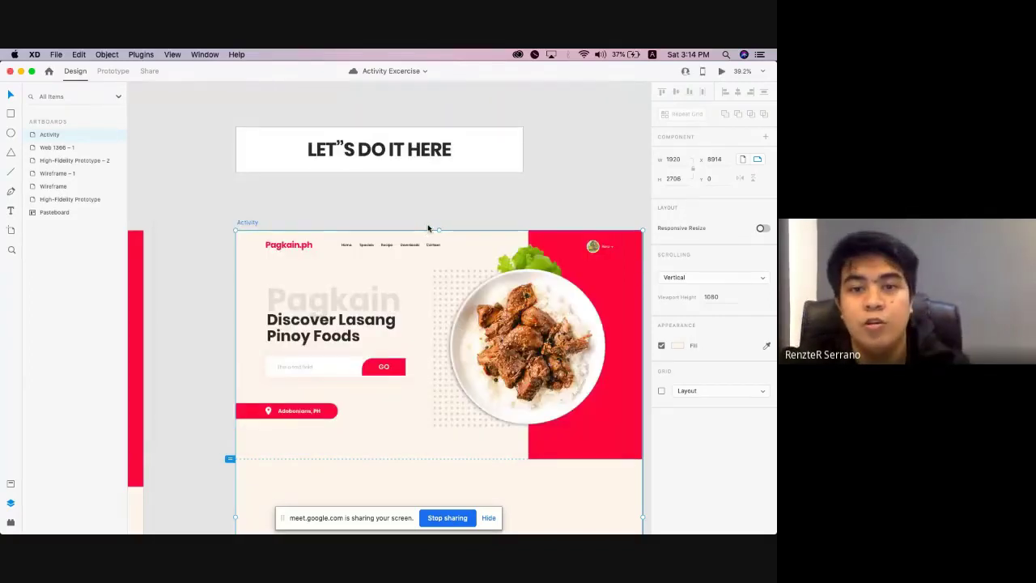
pyautogui.hotkey('ctrl', 'Right')
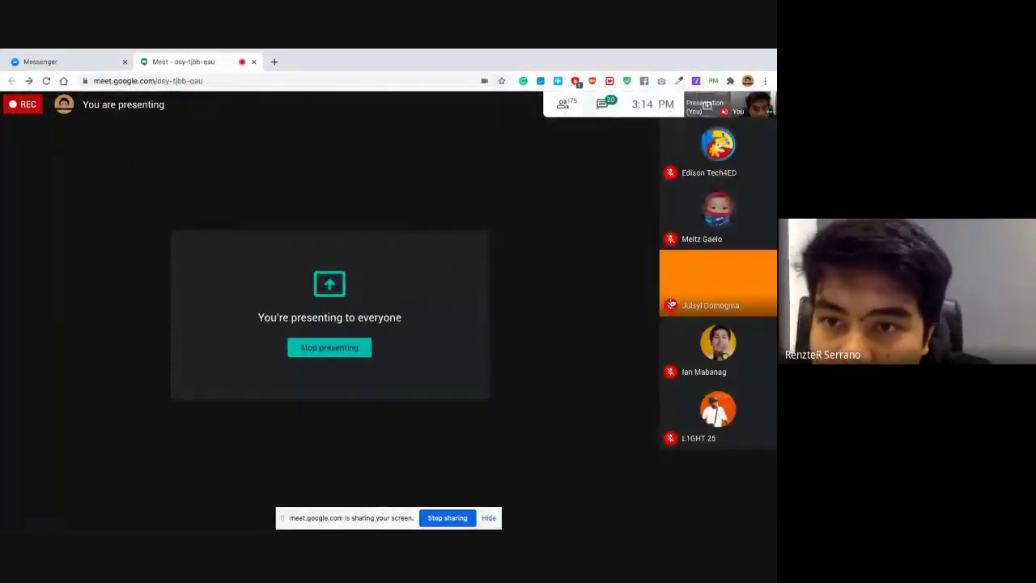
# Show the Google Meet chat panel, then return to the Adobe XD window.
pyautogui.press('ctrl+super+c')
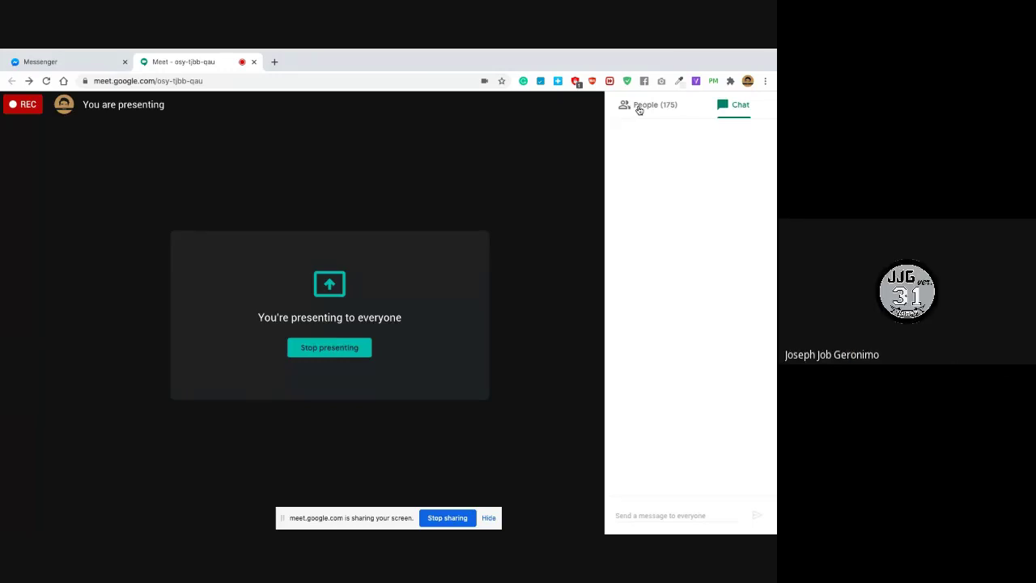
pyautogui.rightClick(621, 248)
pyautogui.press('super+Tab')
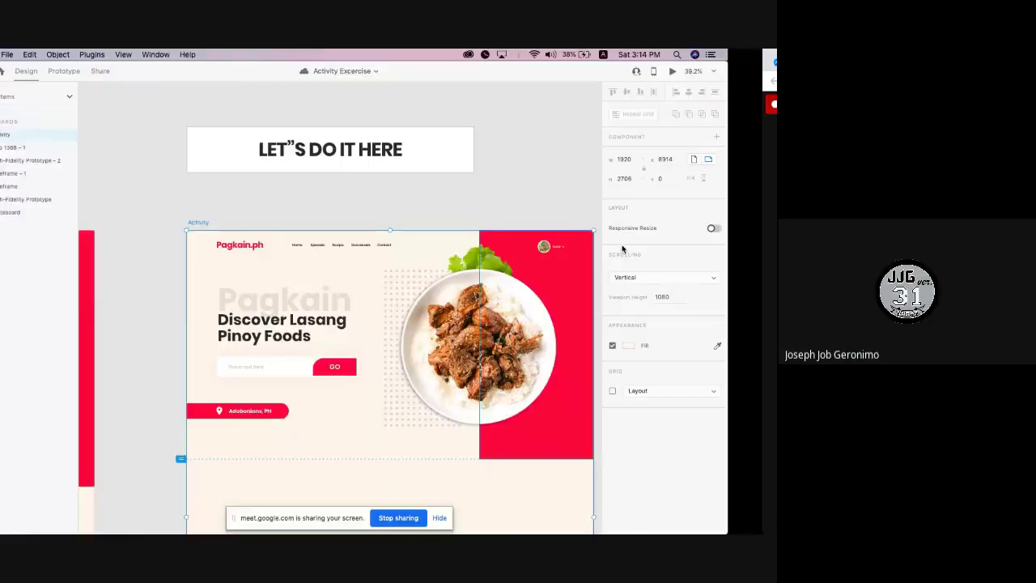
pyautogui.scroll(-5, 375, 256)
pyautogui.scroll(7, 410, 281)
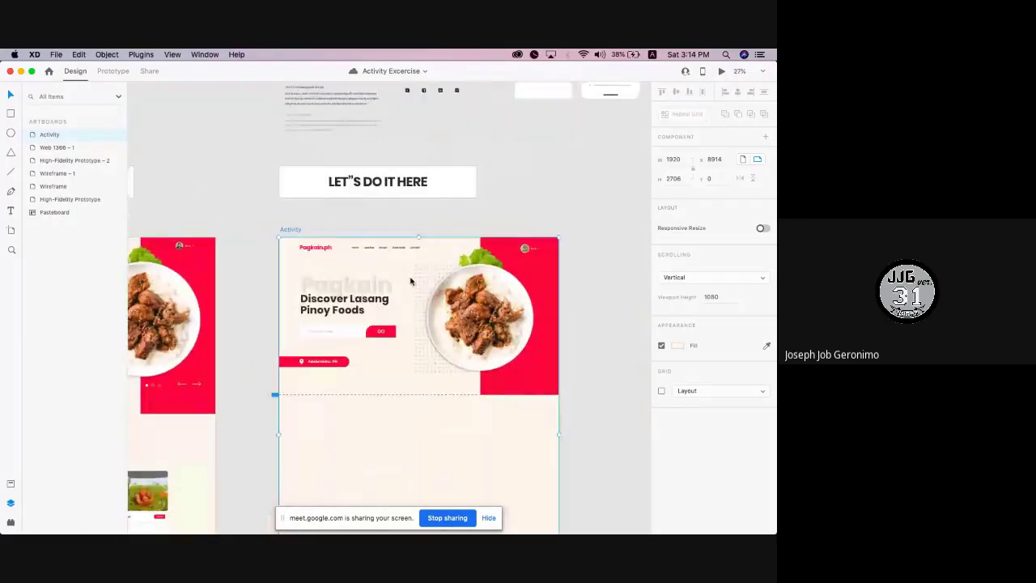
pyautogui.scroll(-2, 411, 280)
pyautogui.hscroll(5, 411, 281)
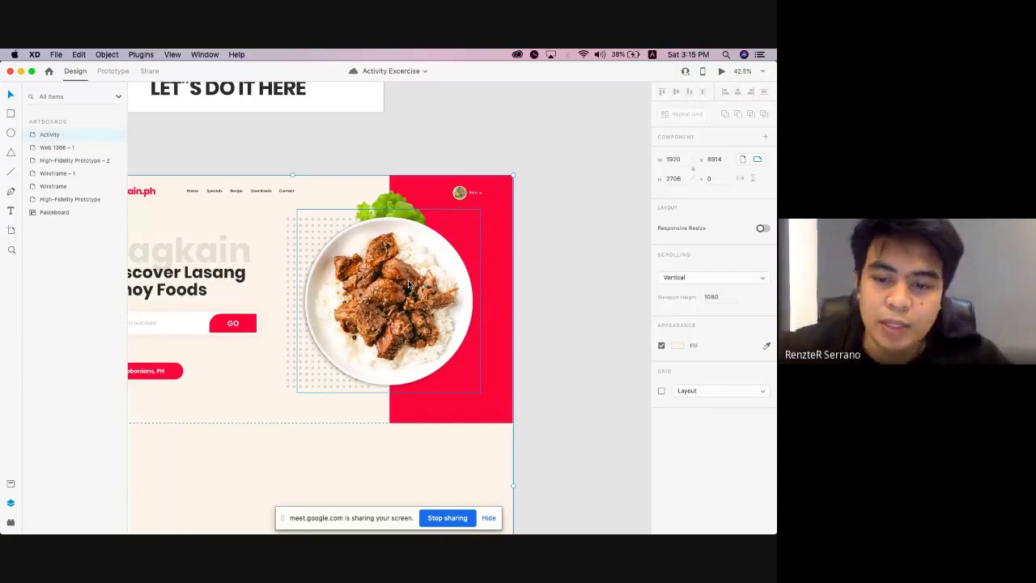
pyautogui.scroll(-5, 275, 151)
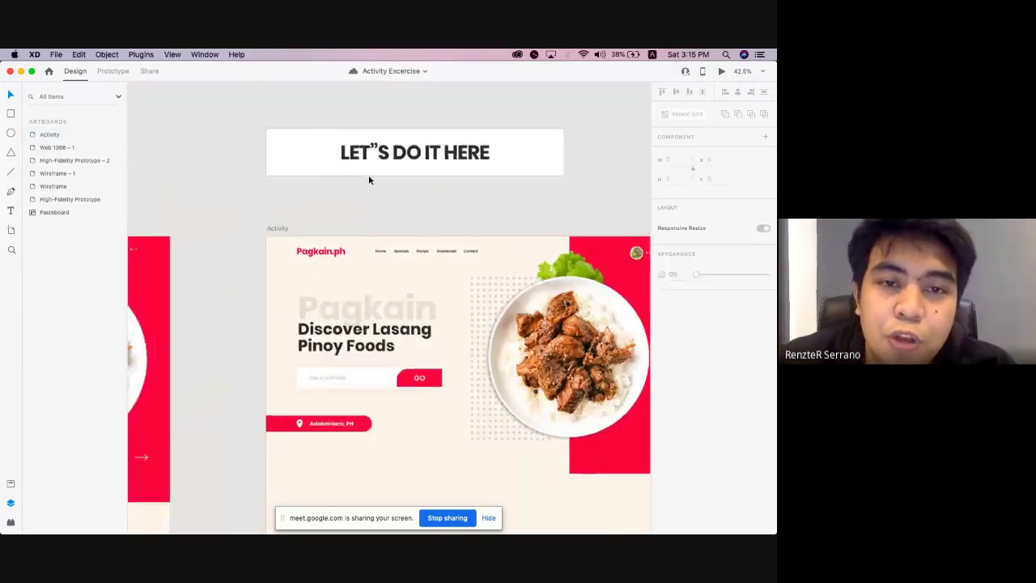
pyautogui.hscroll(5, 347, 262)
pyautogui.click(446, 254)
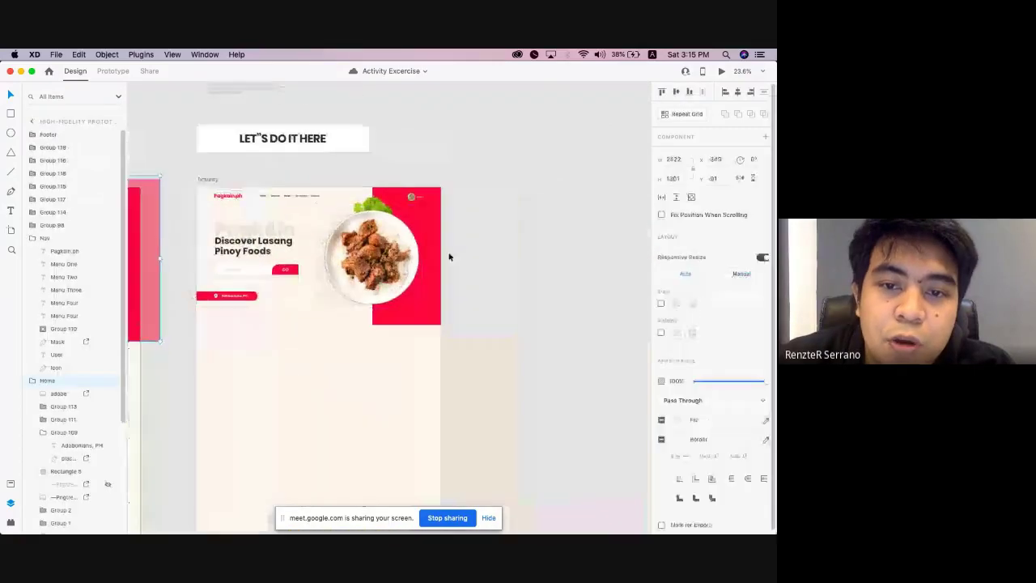
pyautogui.scroll(5, 368, 249)
pyautogui.scroll(-3, 545, 220)
pyautogui.moveTo(369, 248); pyautogui.dragTo(544, 223)
pyautogui.hscroll(3, 545, 223)
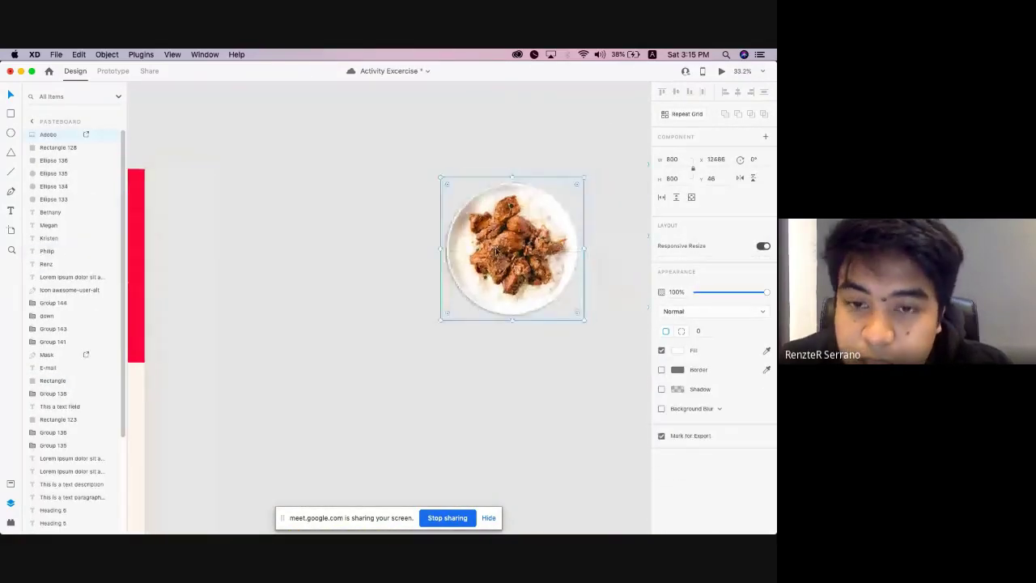
pyautogui.moveTo(497, 252)
pyautogui.mouseDown()
pyautogui.moveTo(138, 297)
pyautogui.moveTo(104, 289)
pyautogui.moveTo(179, 269)
pyautogui.moveTo(507, 242)
pyautogui.moveTo(484, 259)
pyautogui.mouseUp()
pyautogui.scroll(-2, 483, 259)
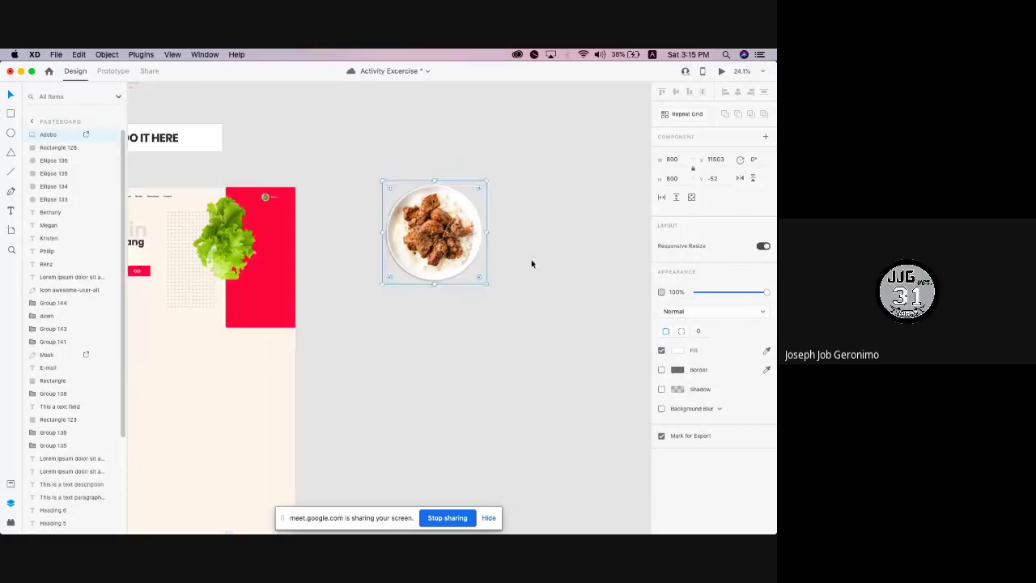
pyautogui.click(494, 257)
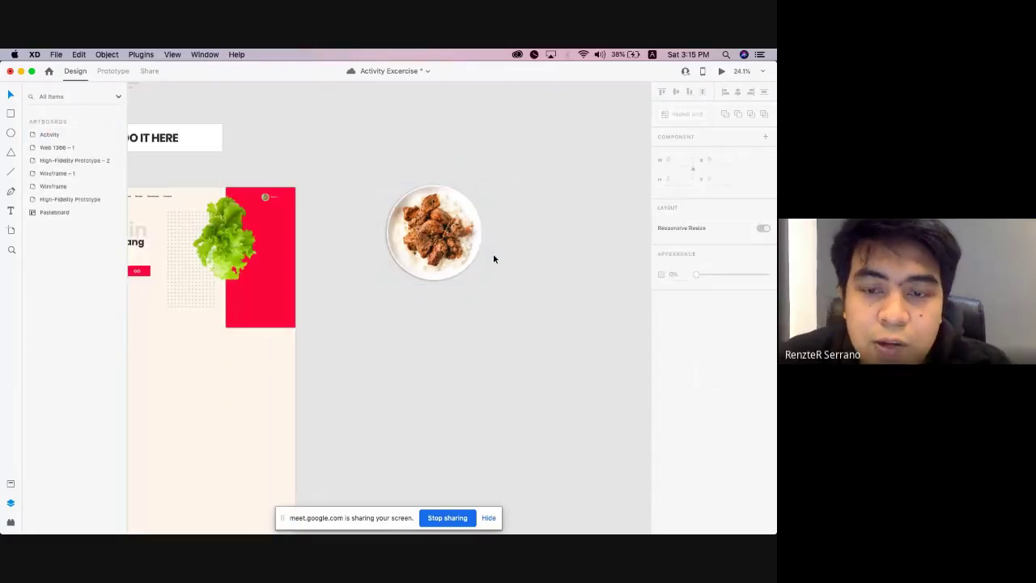
pyautogui.moveTo(479, 250); pyautogui.dragTo(545, 262)
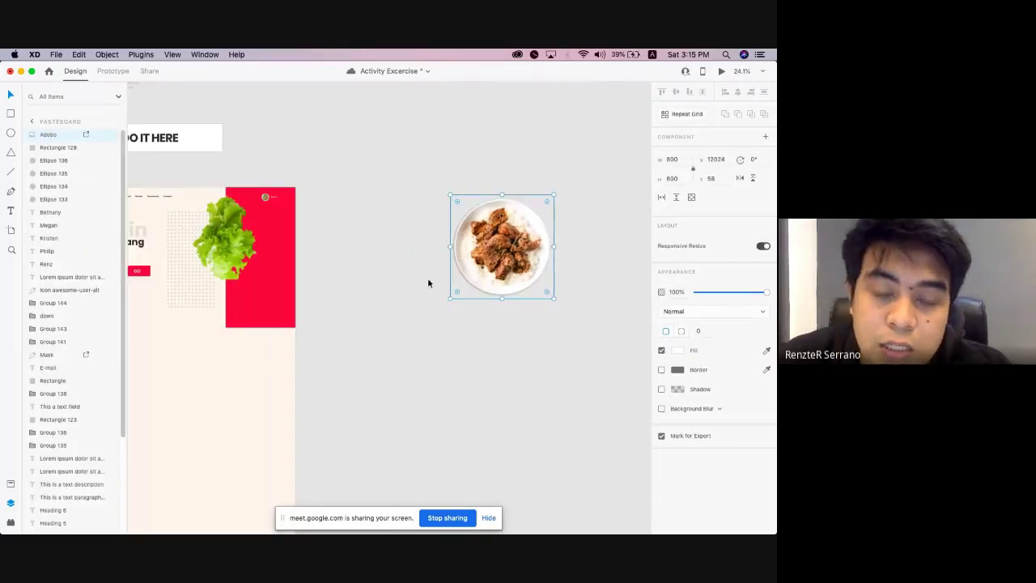
pyautogui.click(429, 191)
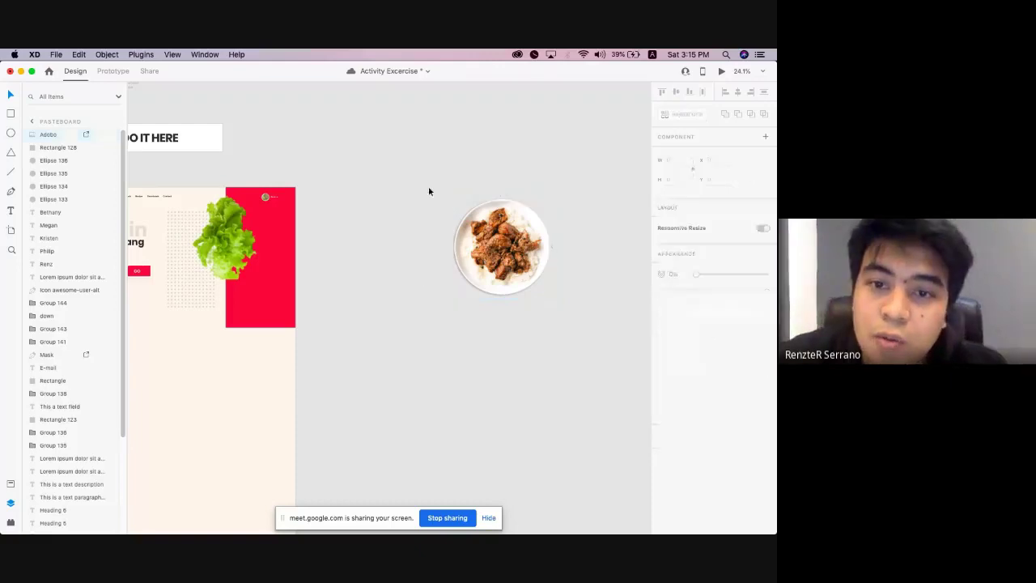
pyautogui.moveTo(429, 191); pyautogui.dragTo(541, 294)
pyautogui.click(559, 320)
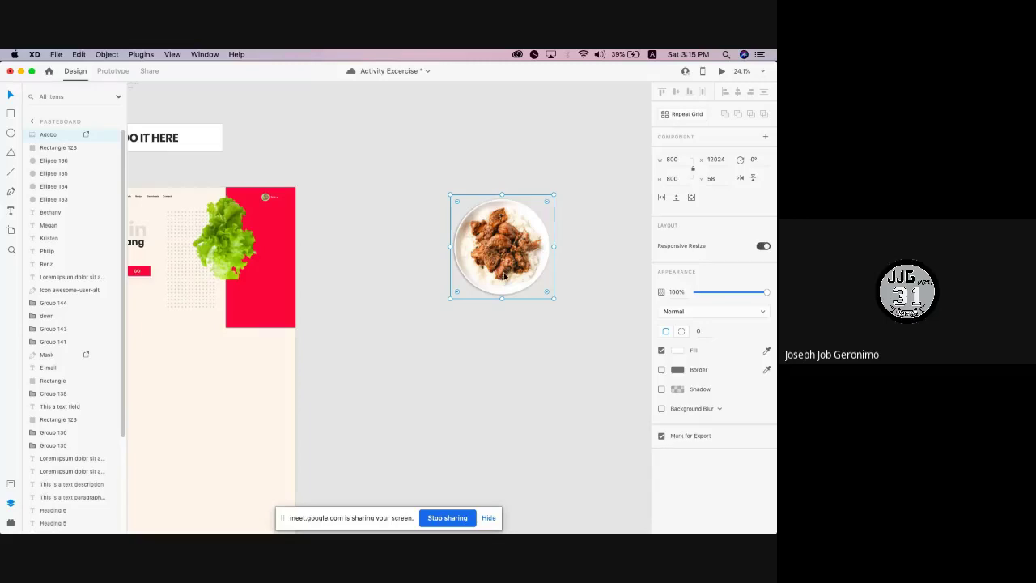
pyautogui.click(490, 312)
pyautogui.click(498, 283)
pyautogui.moveTo(511, 264); pyautogui.dragTo(236, 276)
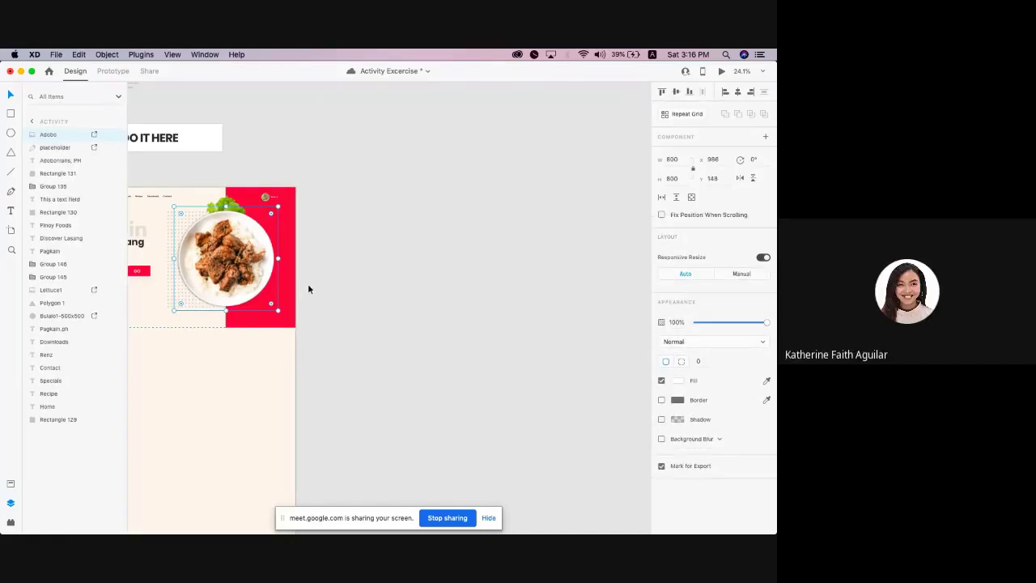
pyautogui.hscroll(-3, 308, 283)
pyautogui.scroll(5, 309, 279)
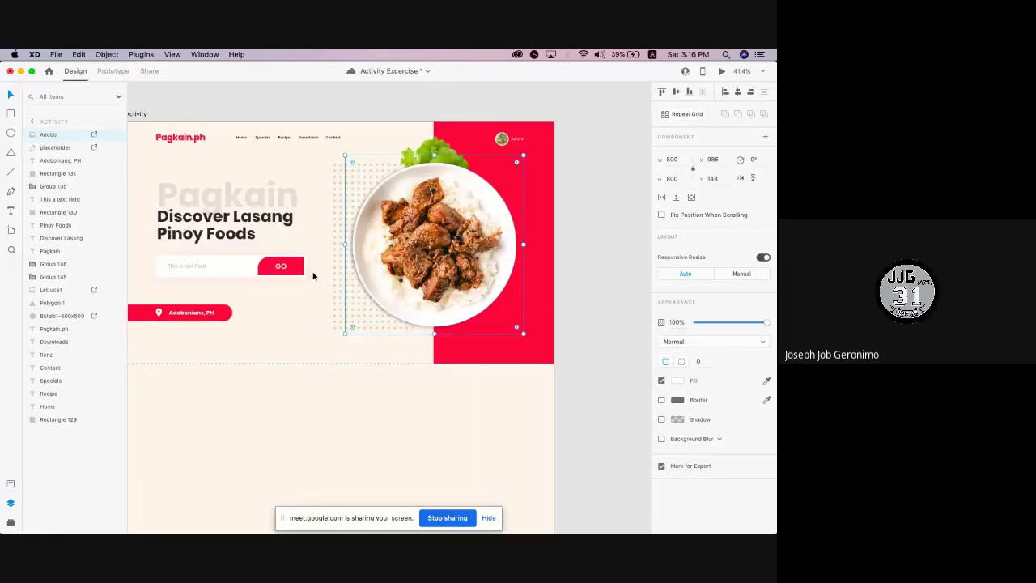
pyautogui.scroll(-2, 314, 283)
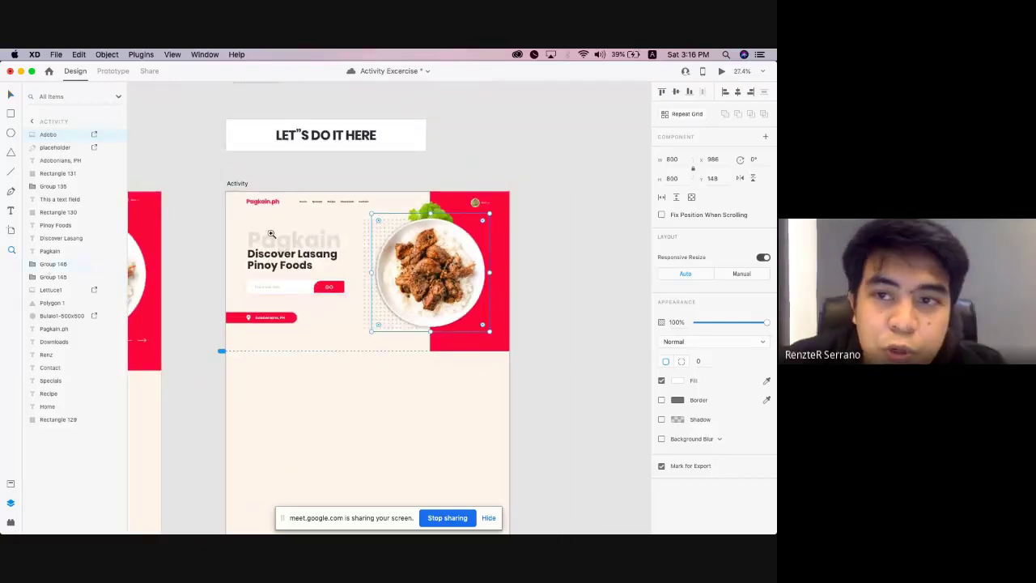
pyautogui.scroll(-5, 514, 179)
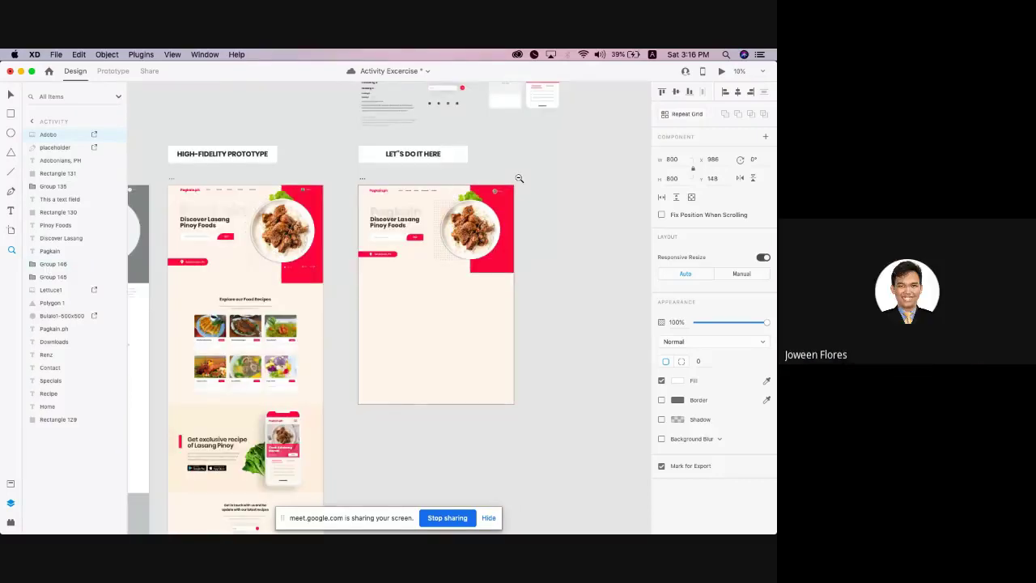
pyautogui.scroll(-3, 544, 194)
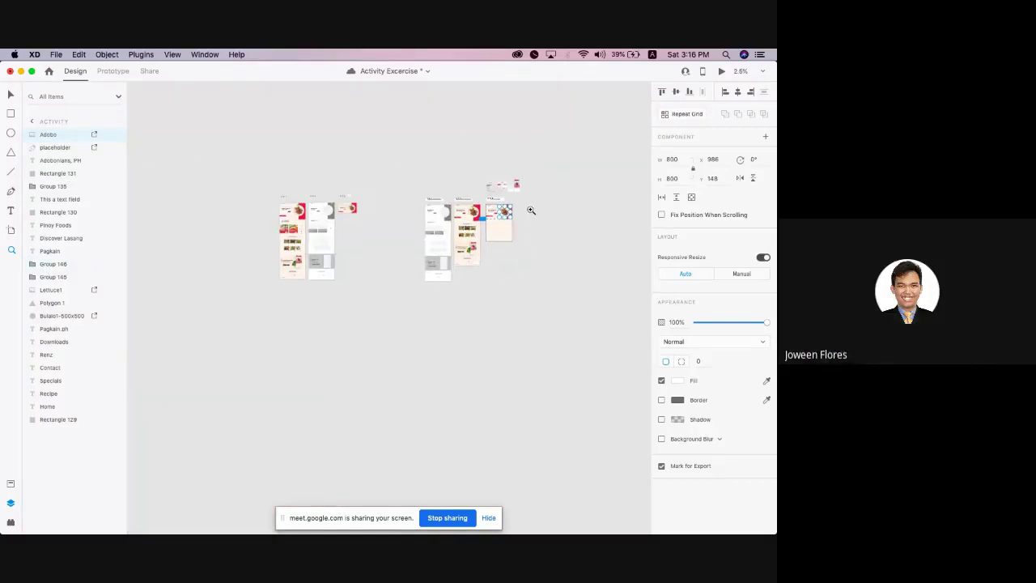
pyautogui.scroll(5, 500, 215)
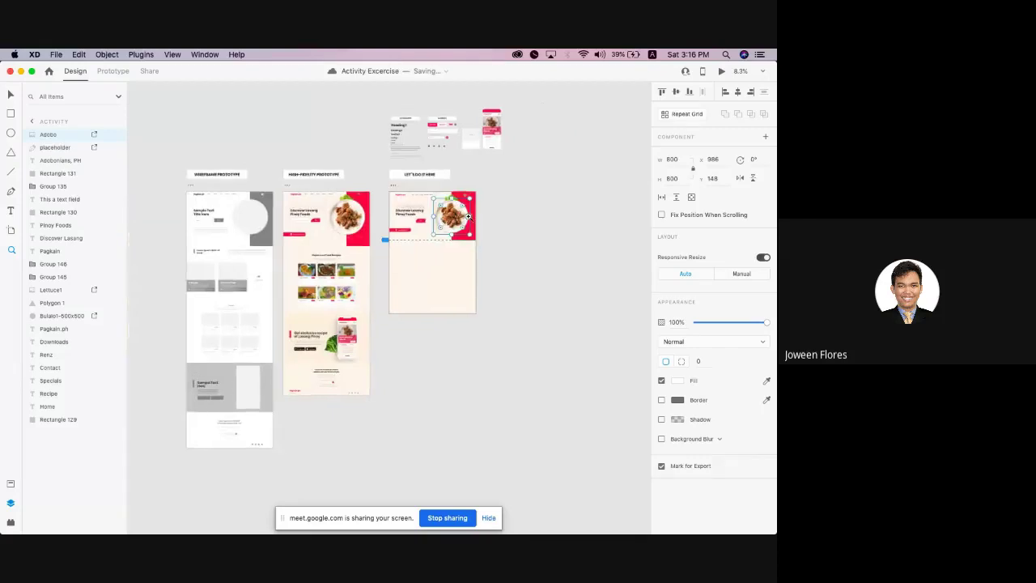
pyautogui.scroll(5, 468, 215)
pyautogui.scroll(-2, 457, 216)
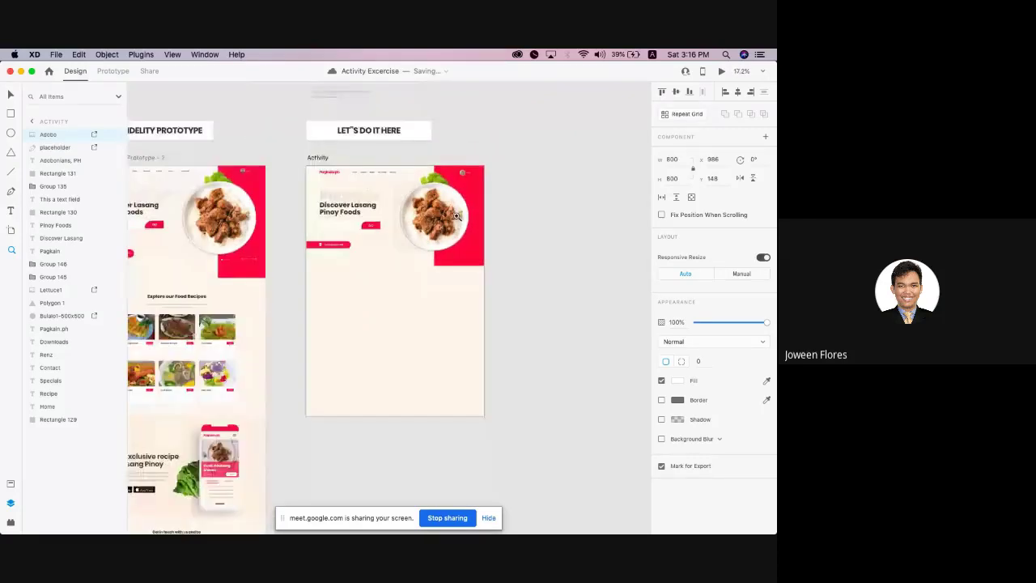
pyautogui.click(457, 216)
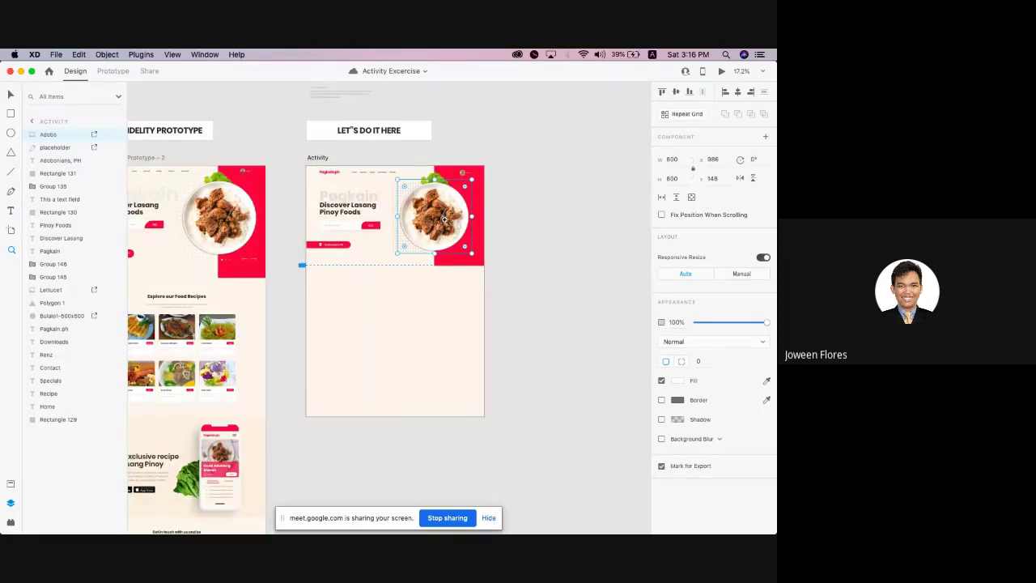
pyautogui.click(505, 250)
pyautogui.scroll(3, 324, 166)
pyautogui.scroll(-4, 315, 170)
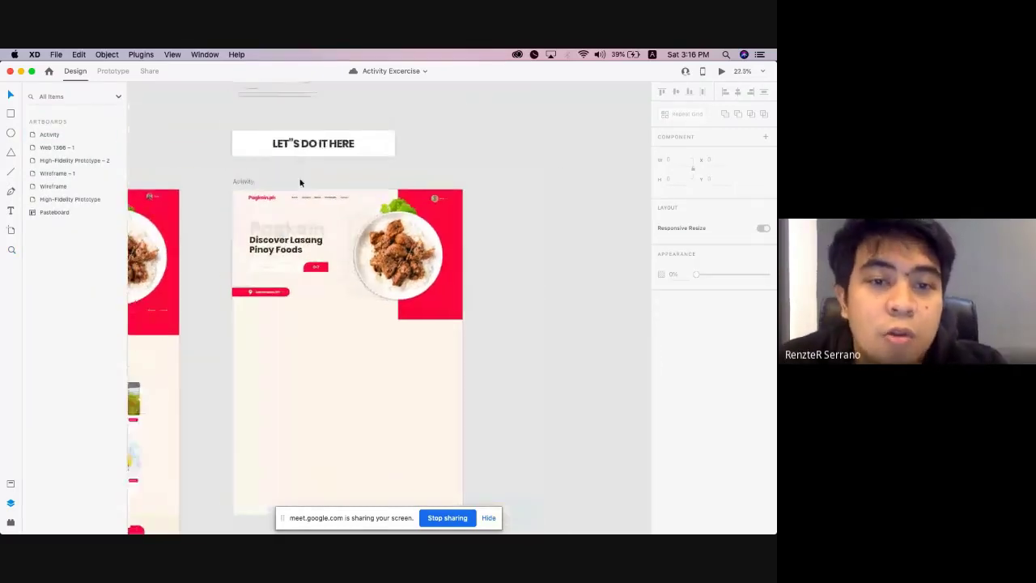
pyautogui.scroll(3, 332, 173)
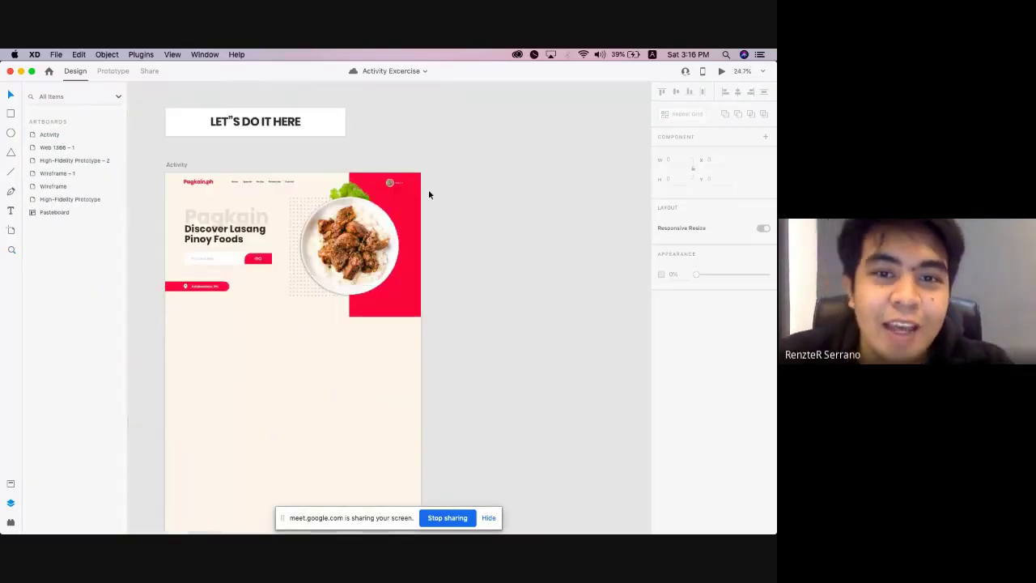
pyautogui.scroll(-3, 428, 191)
pyautogui.scroll(3, 286, 189)
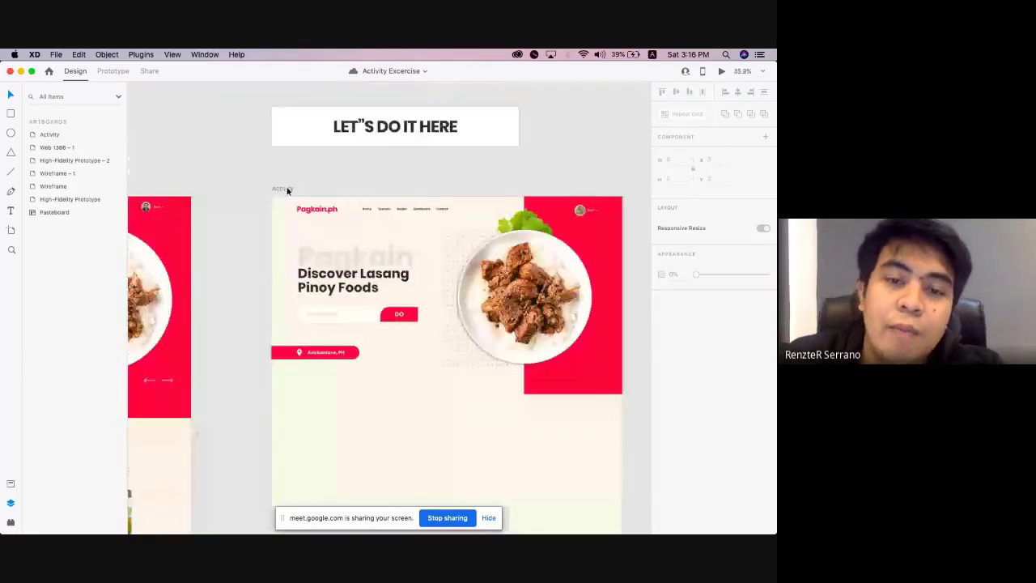
pyautogui.click(286, 189)
pyautogui.scroll(-2, 287, 189)
pyautogui.scroll(2, 271, 202)
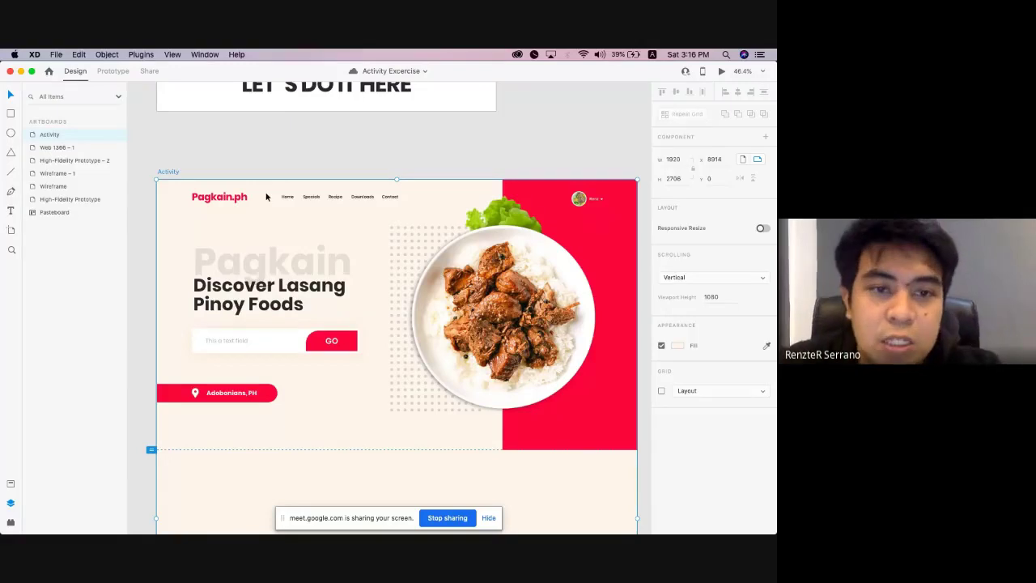
pyautogui.scroll(-1, 259, 188)
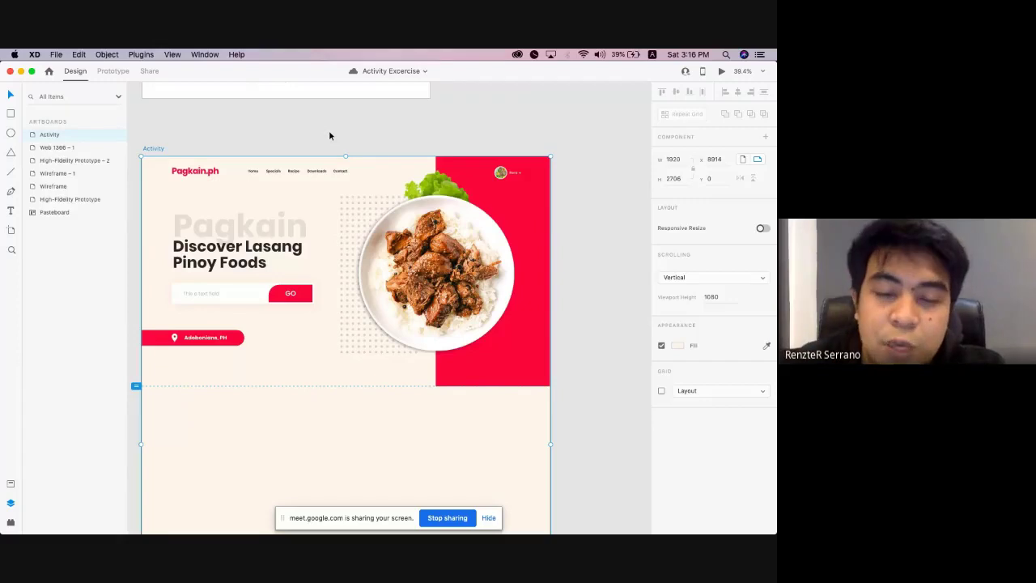
pyautogui.hscroll(5, 329, 132)
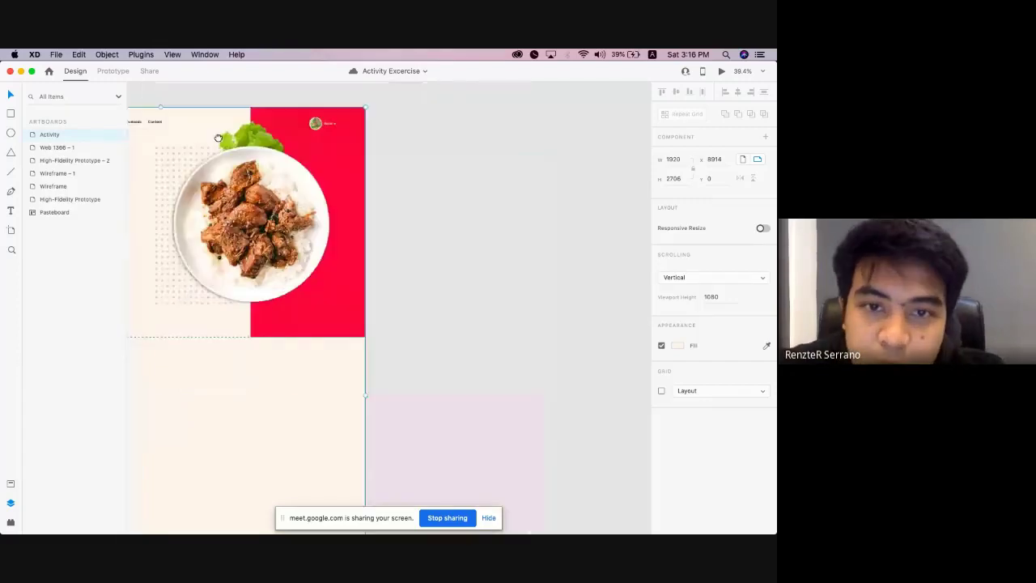
pyautogui.hscroll(-6, 521, 278)
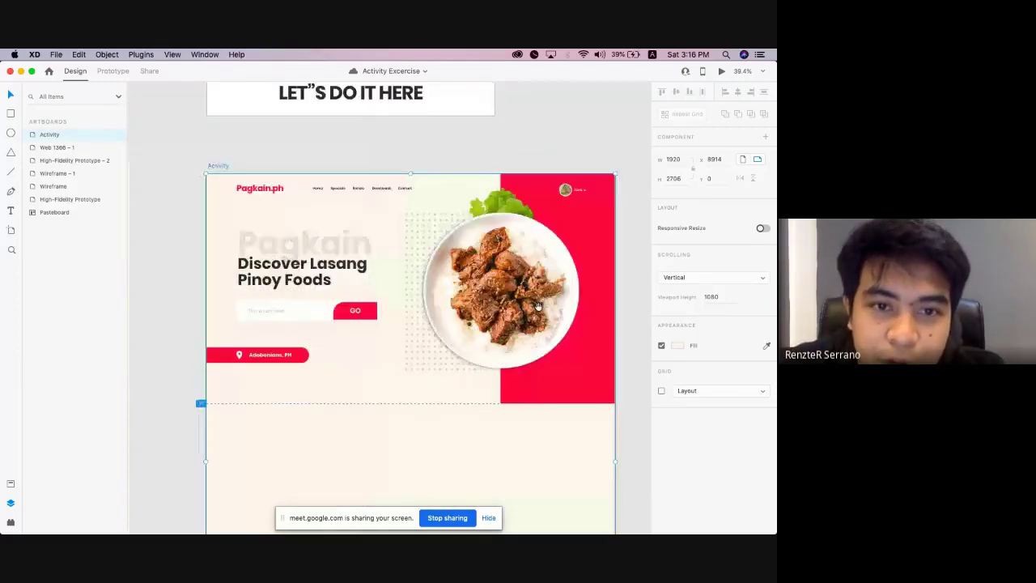
pyautogui.hscroll(-10, 539, 306)
pyautogui.hscroll(4, 473, 325)
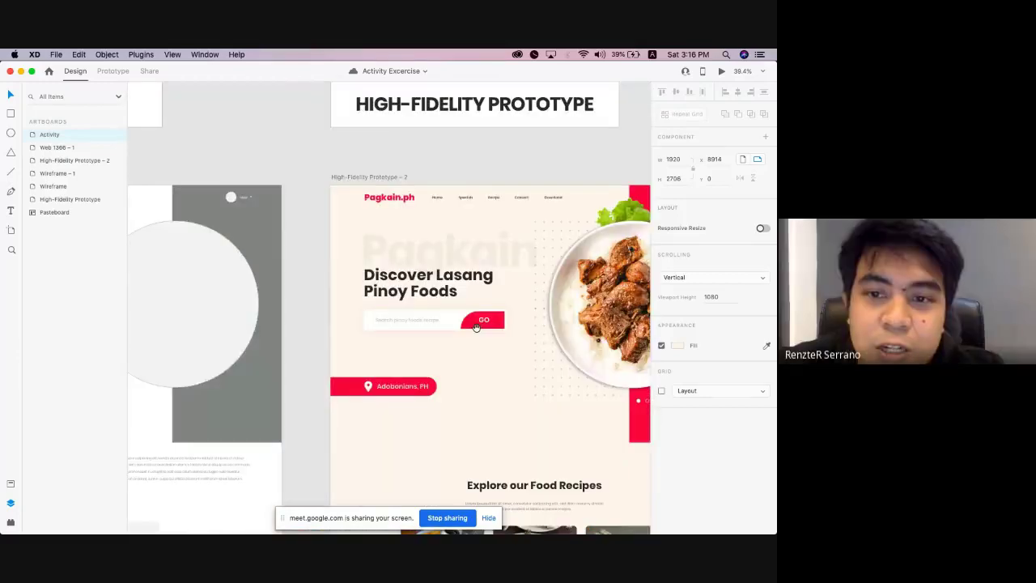
pyautogui.hscroll(10, 477, 326)
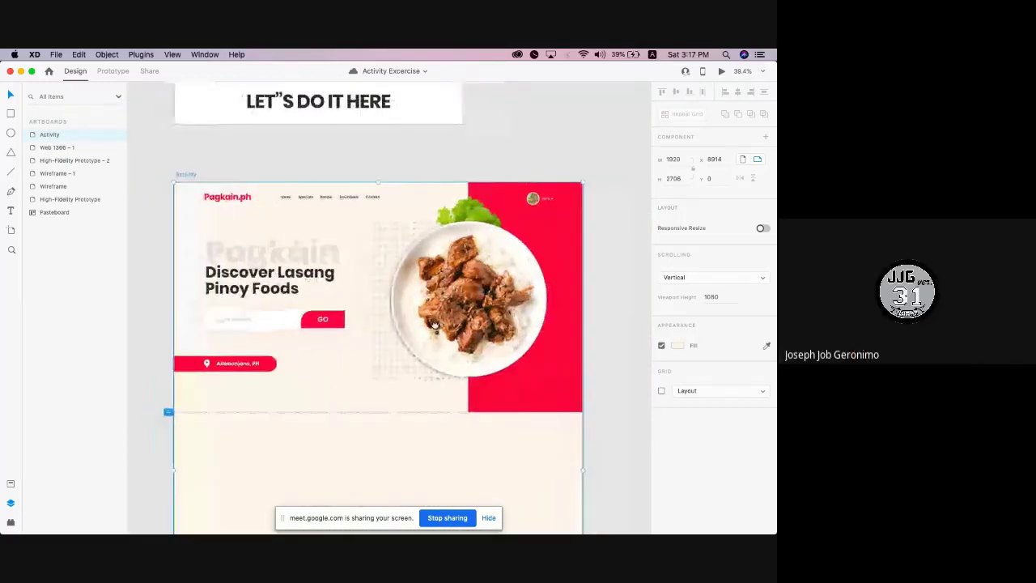
pyautogui.scroll(1, 434, 324)
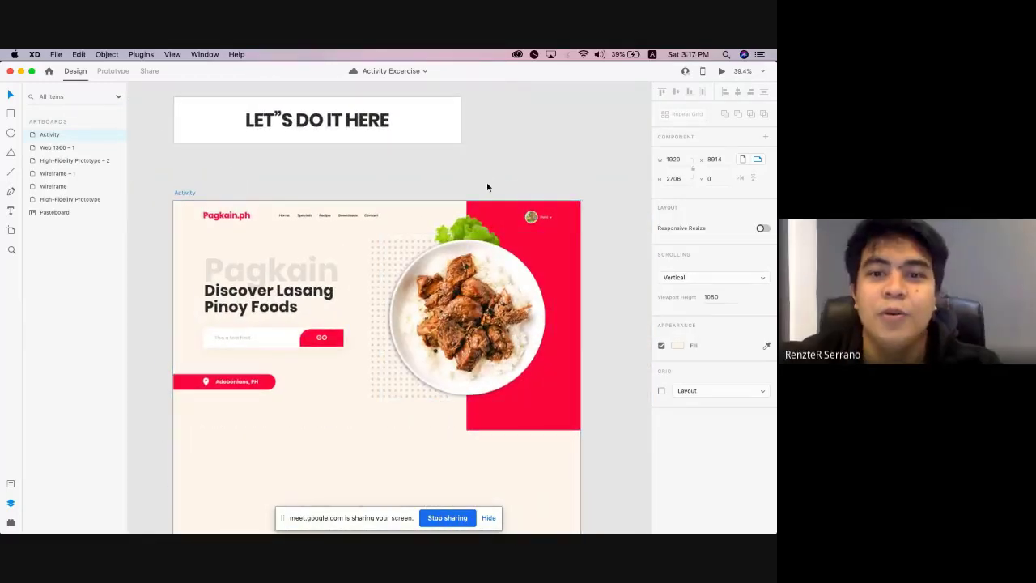
pyautogui.scroll(-5, 487, 187)
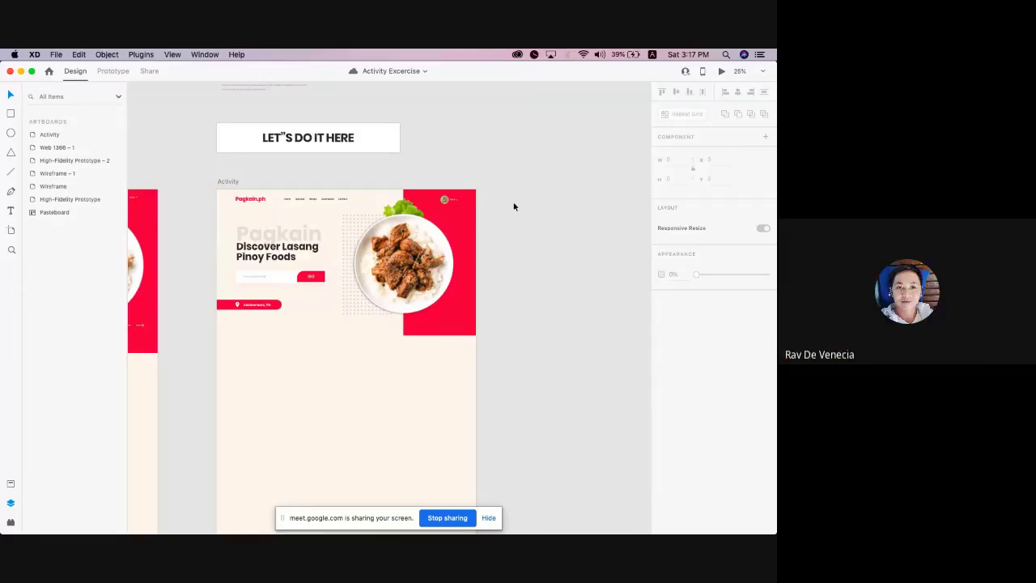
pyautogui.press('super+Tab')
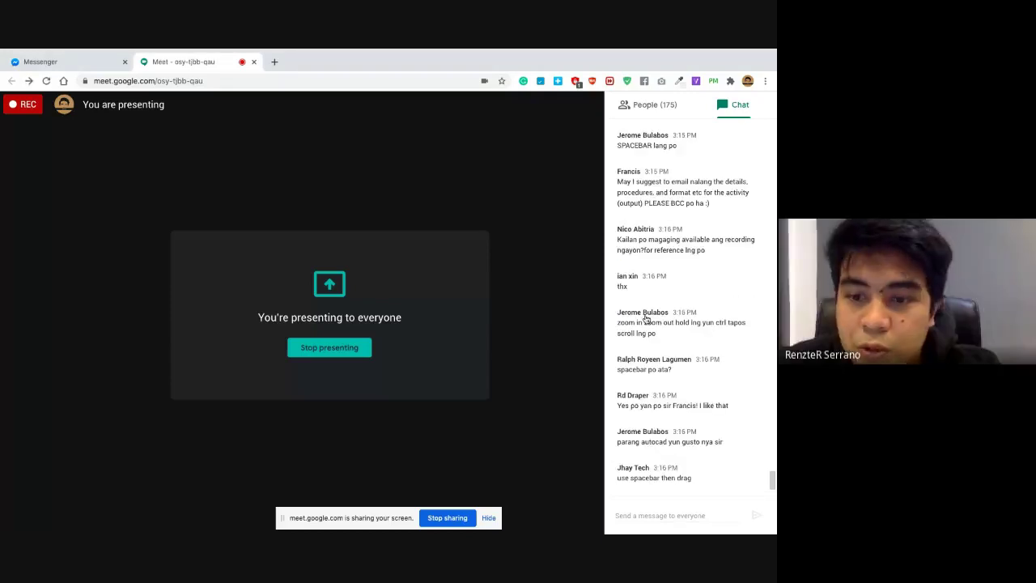
pyautogui.click(651, 510)
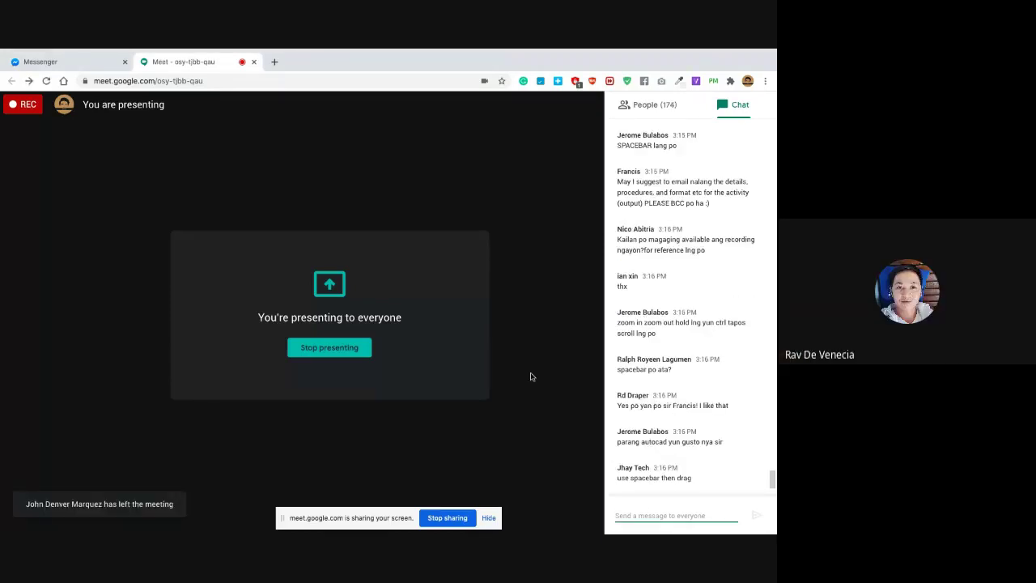
pyautogui.press('super+Tab')
pyautogui.scroll(-3, 531, 376)
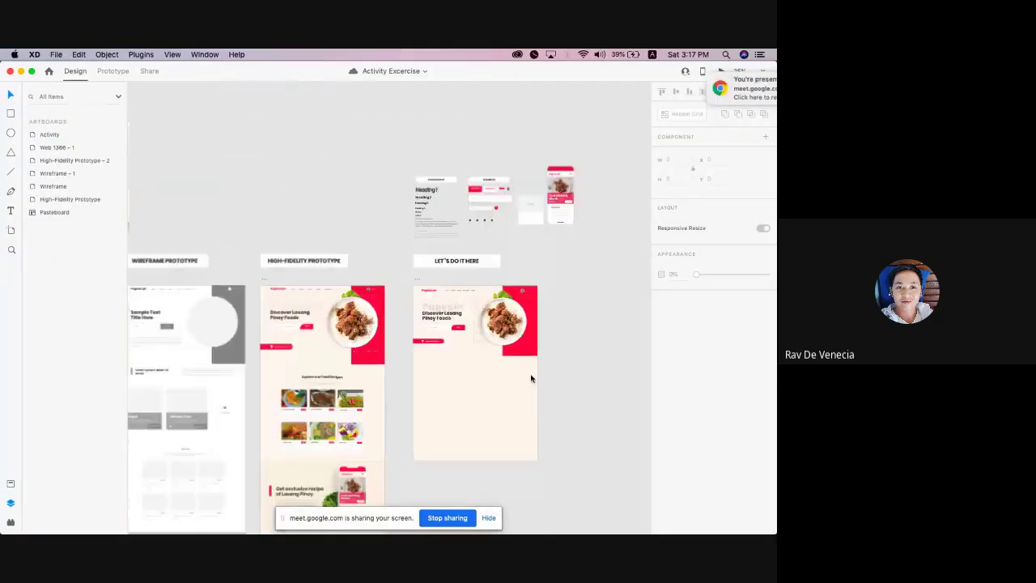
# Pan around the XD canvas, then move to Google Meet and focus the chat message box.
pyautogui.scroll(-3, 531, 378)
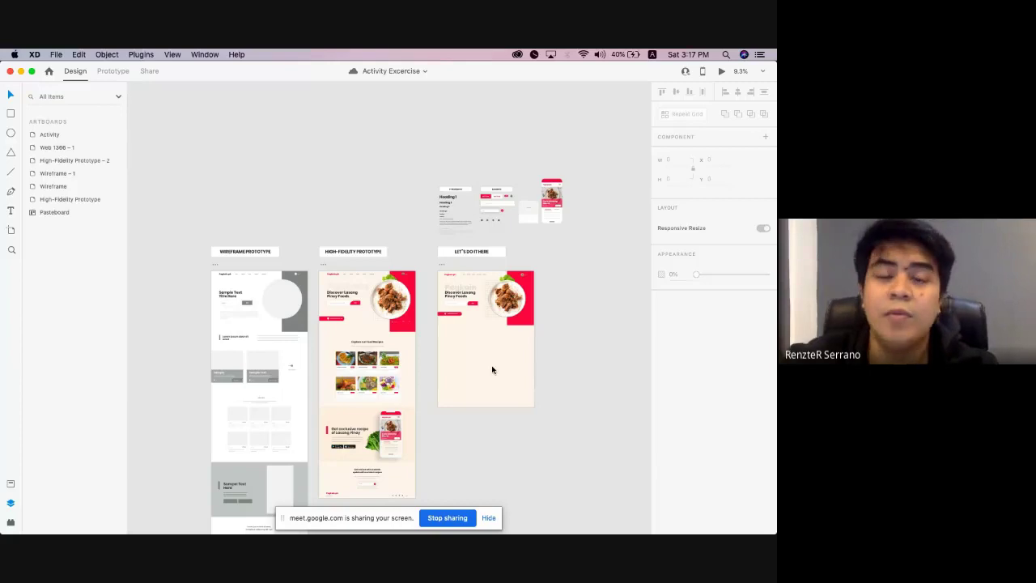
pyautogui.scroll(3, 416, 359)
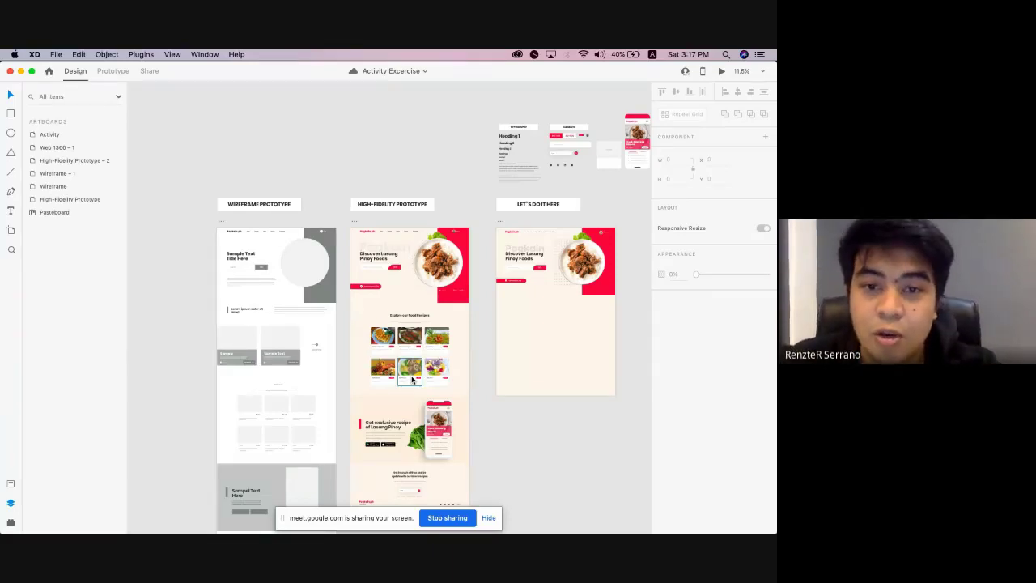
pyautogui.hscroll(3, 457, 338)
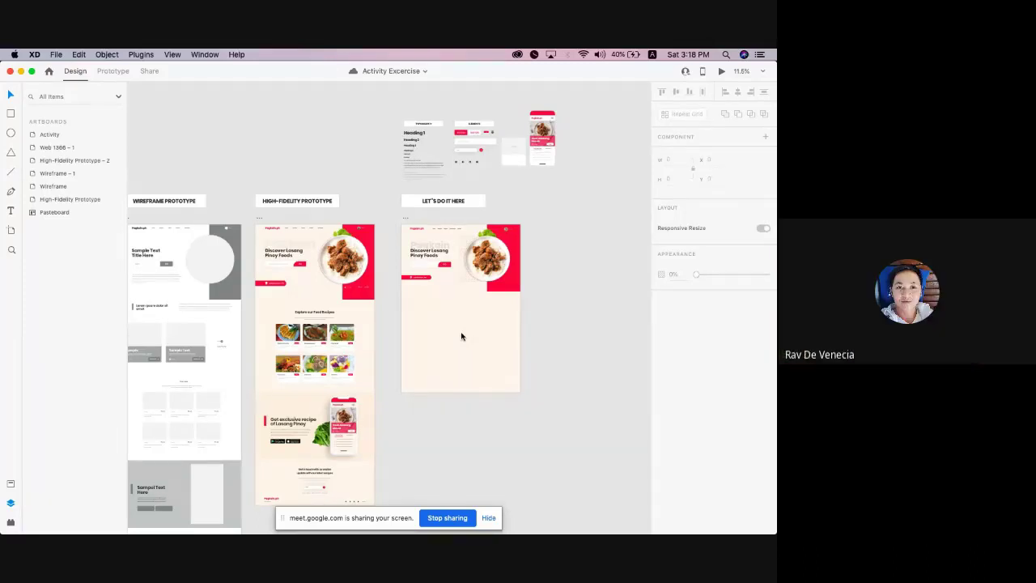
pyautogui.hotkey('ctrl', 'Right')
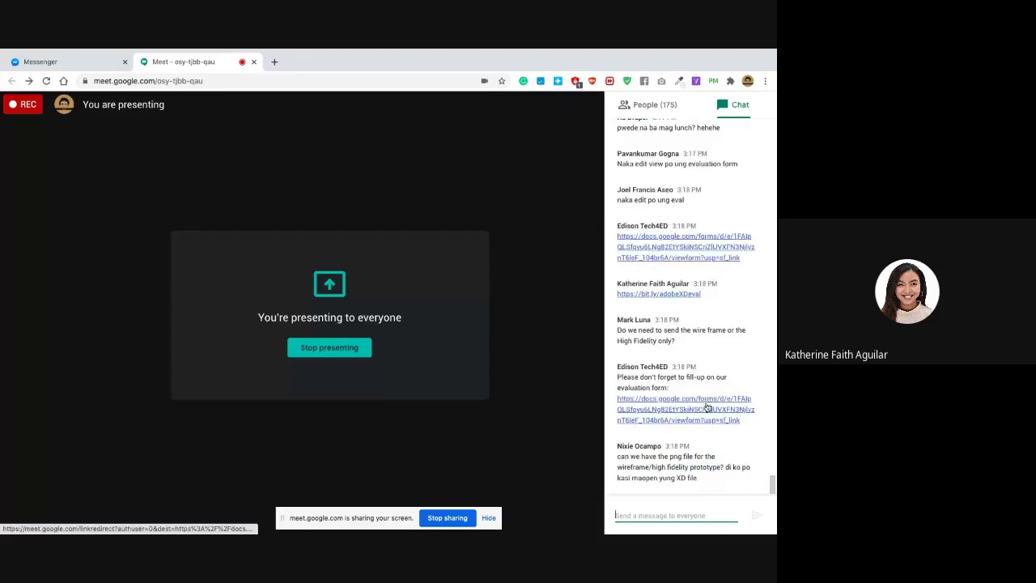
pyautogui.click(681, 504)
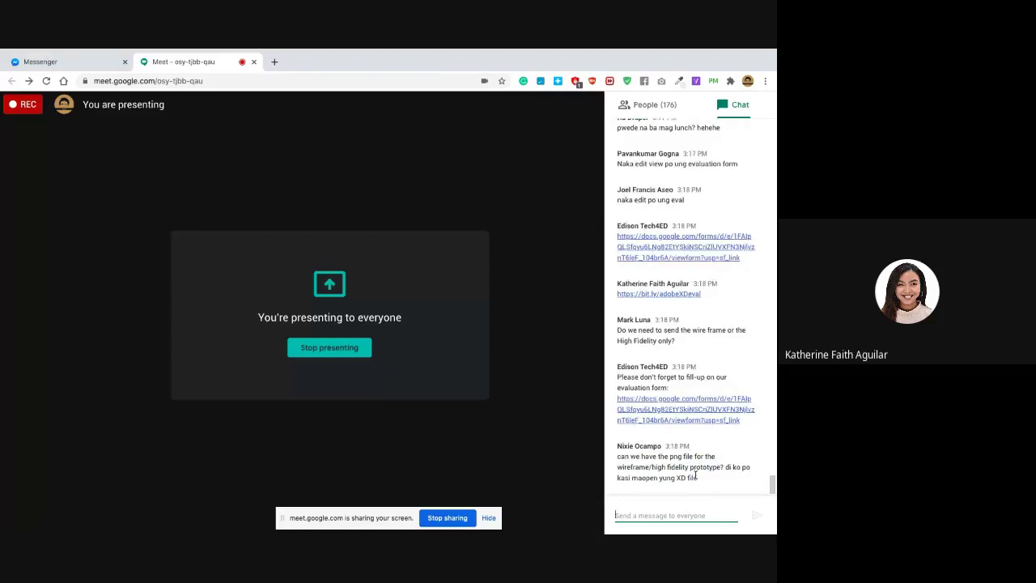
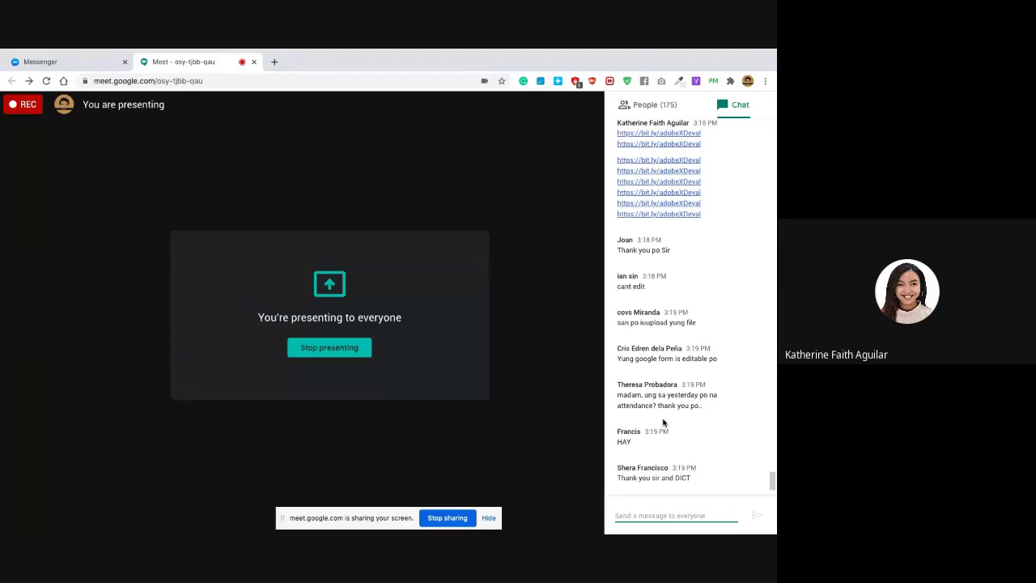
# Scroll through the Meet chat, then bring the Activity Excercise file in Adobe XD back to the front.
pyautogui.scroll(5, 663, 421)
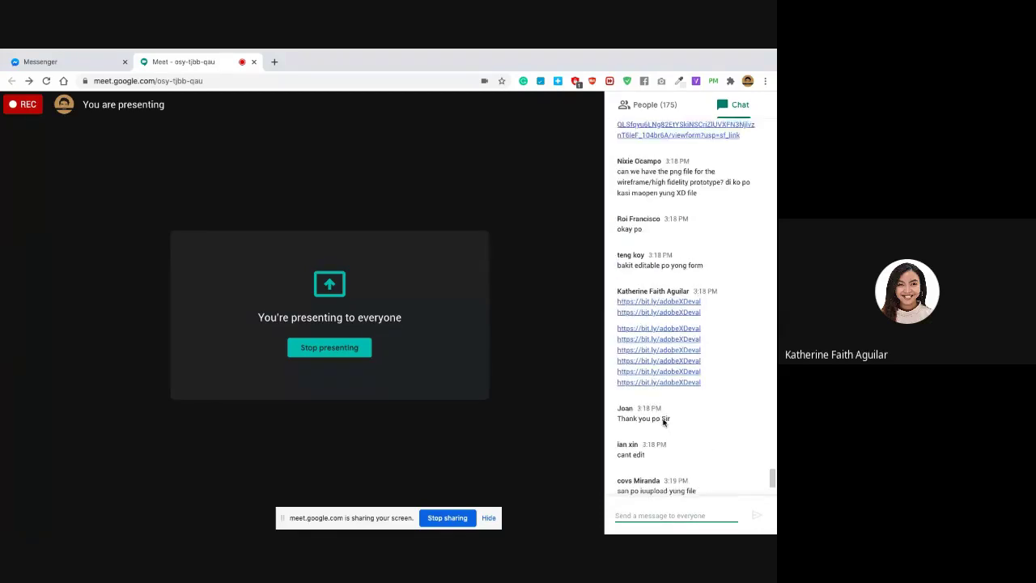
pyautogui.scroll(2, 662, 426)
pyautogui.scroll(-12, 678, 428)
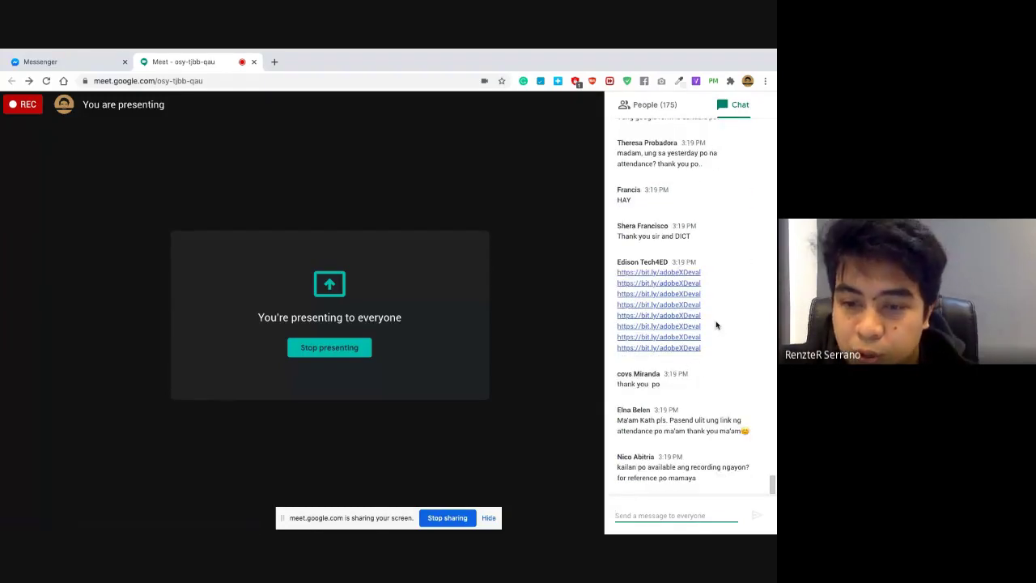
pyautogui.scroll(6, 716, 324)
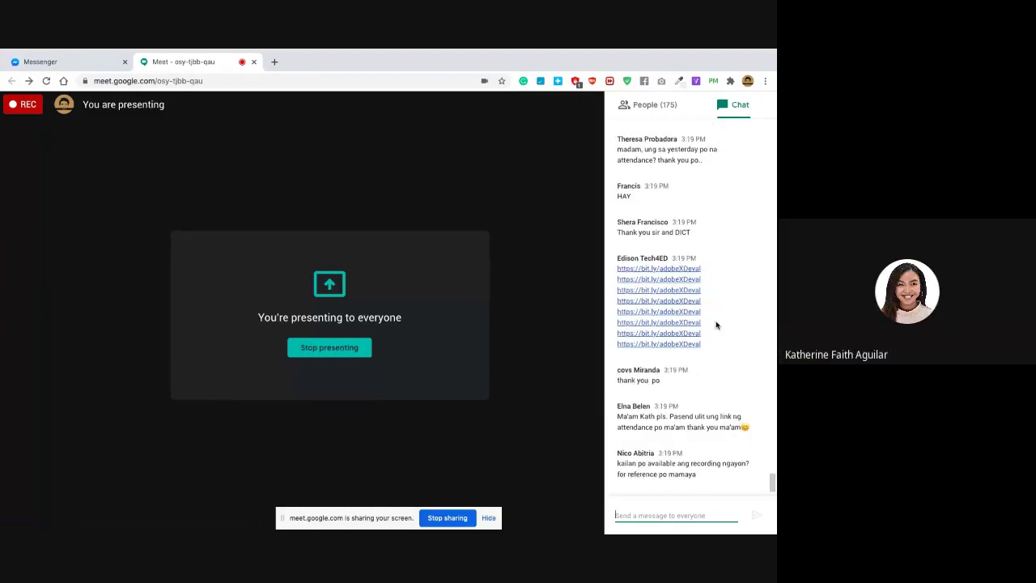
pyautogui.scroll(5, 717, 324)
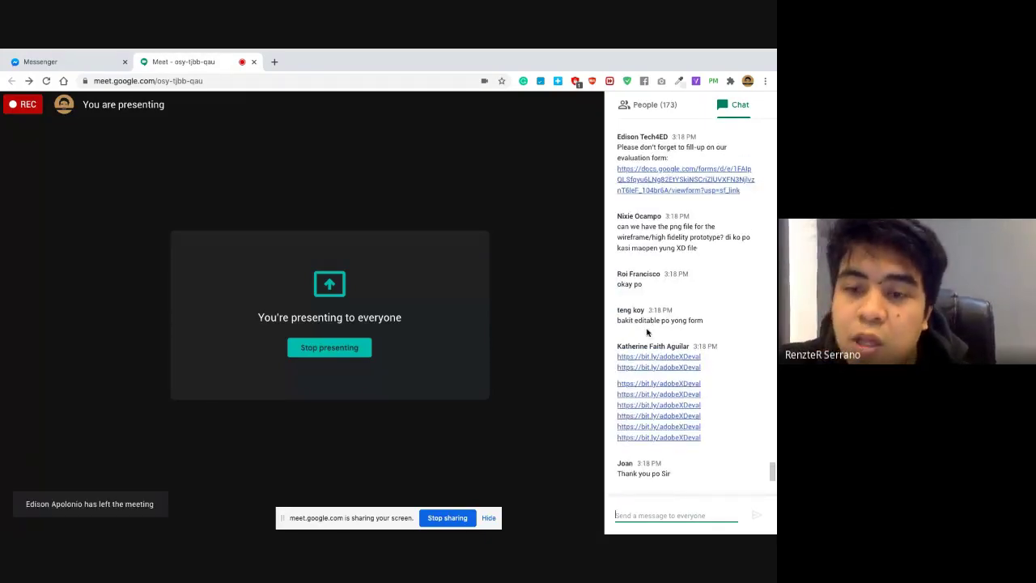
pyautogui.scroll(-1, 656, 330)
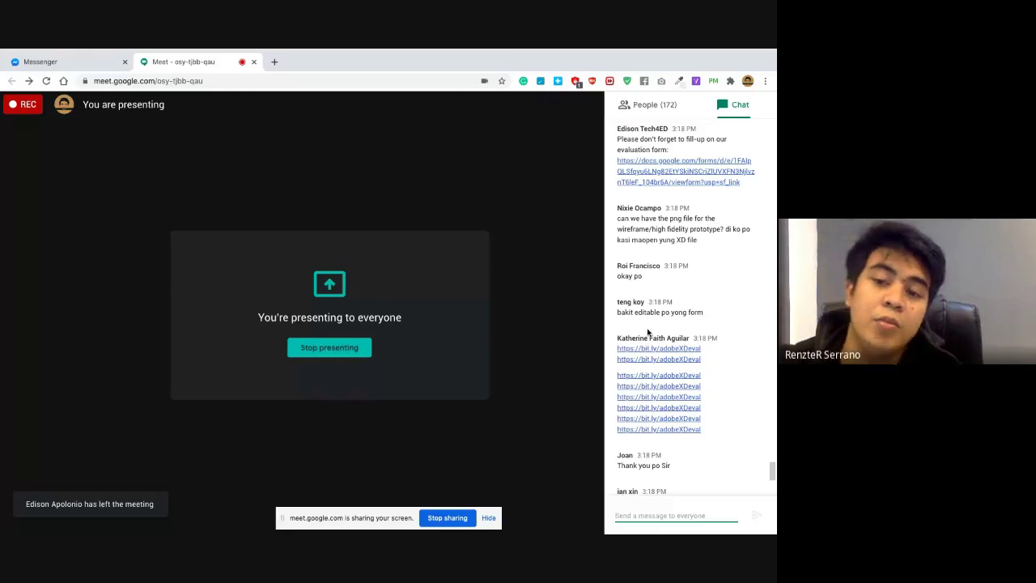
pyautogui.press('super+Tab')
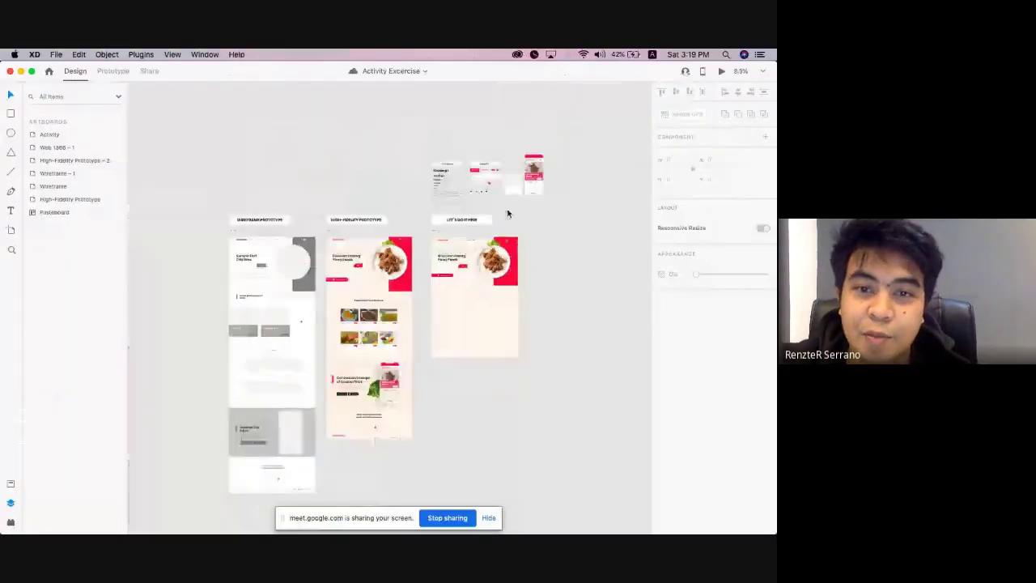
# Select the Elements text field and nudge its box slightly lower.
pyautogui.scroll(6, 506, 212)
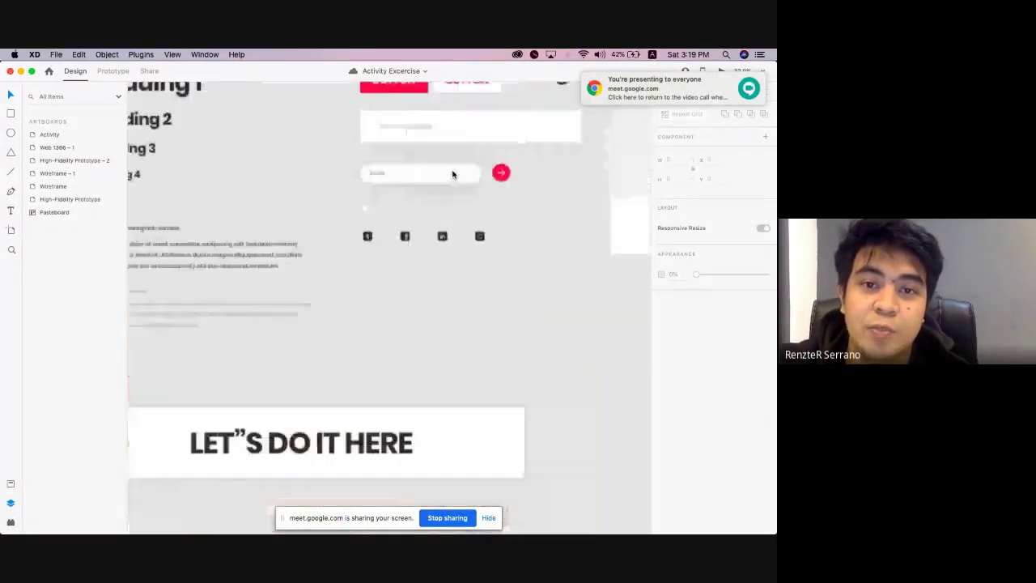
pyautogui.doubleClick(407, 252)
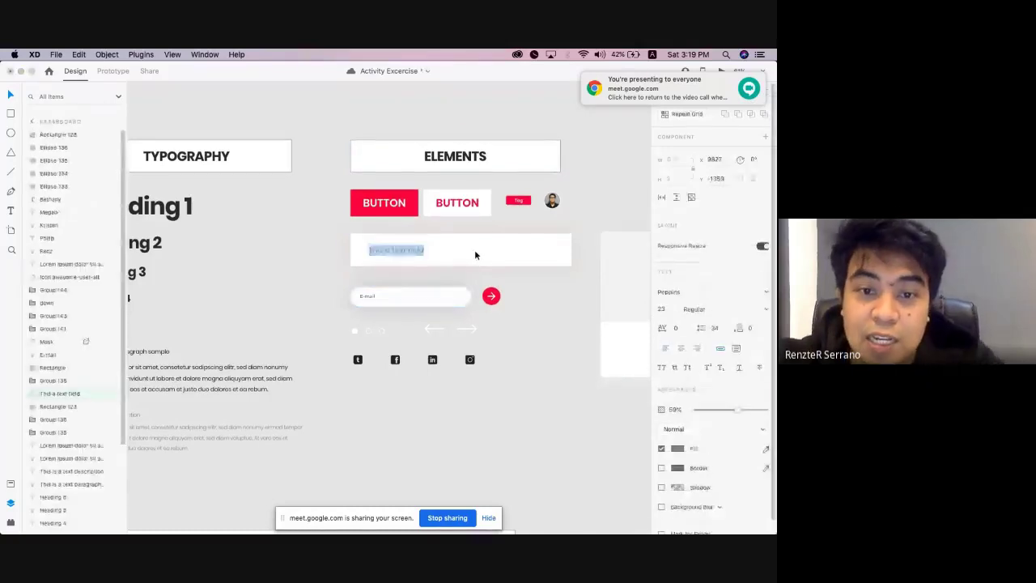
pyautogui.scroll(3, 476, 244)
pyautogui.click(492, 273)
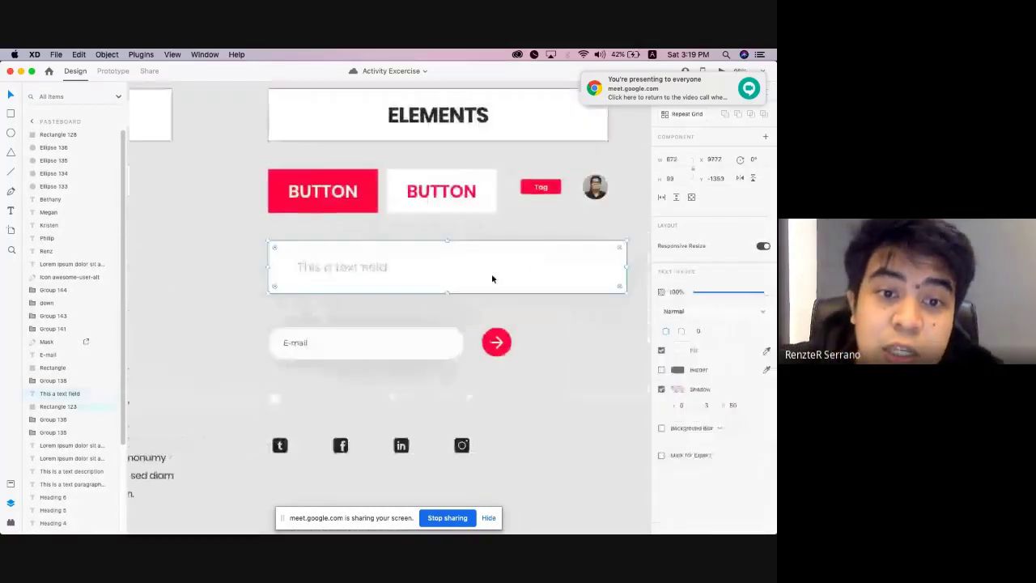
pyautogui.moveTo(491, 274)
pyautogui.mouseDown()
pyautogui.moveTo(448, 323)
pyautogui.moveTo(442, 289)
pyautogui.moveTo(489, 268)
pyautogui.moveTo(510, 282)
pyautogui.mouseUp()
# Replace the text field's placeholder wording with 'Enter your name'.
pyautogui.click(351, 267)
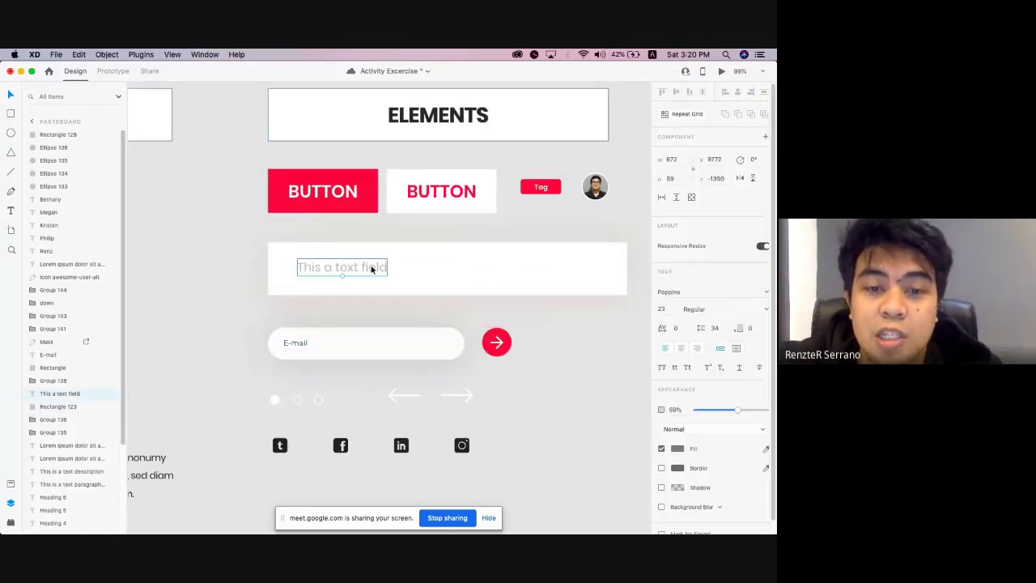
pyautogui.doubleClick(371, 269)
pyautogui.press('Escape')
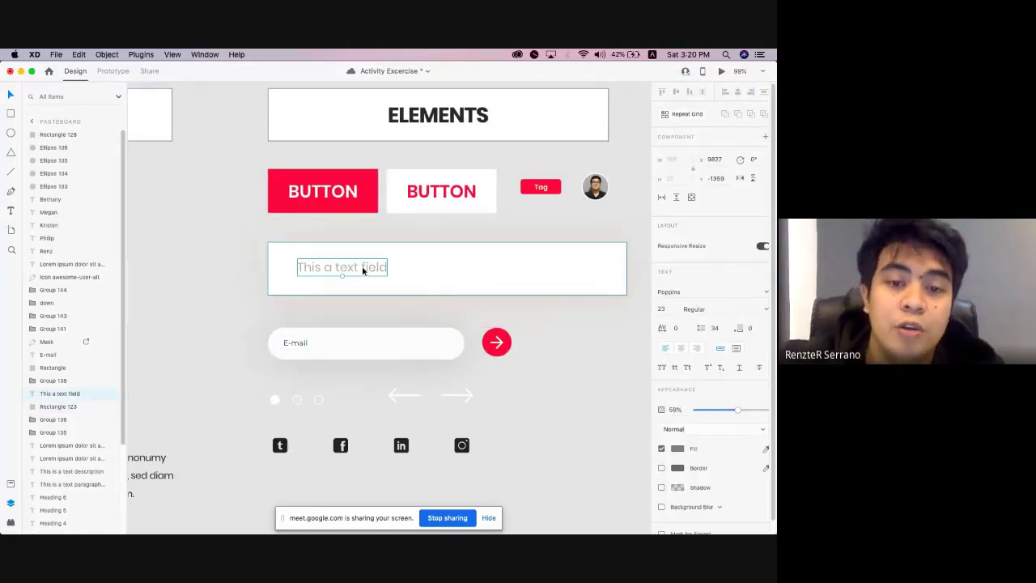
pyautogui.doubleClick(362, 265)
pyautogui.write('Enter')
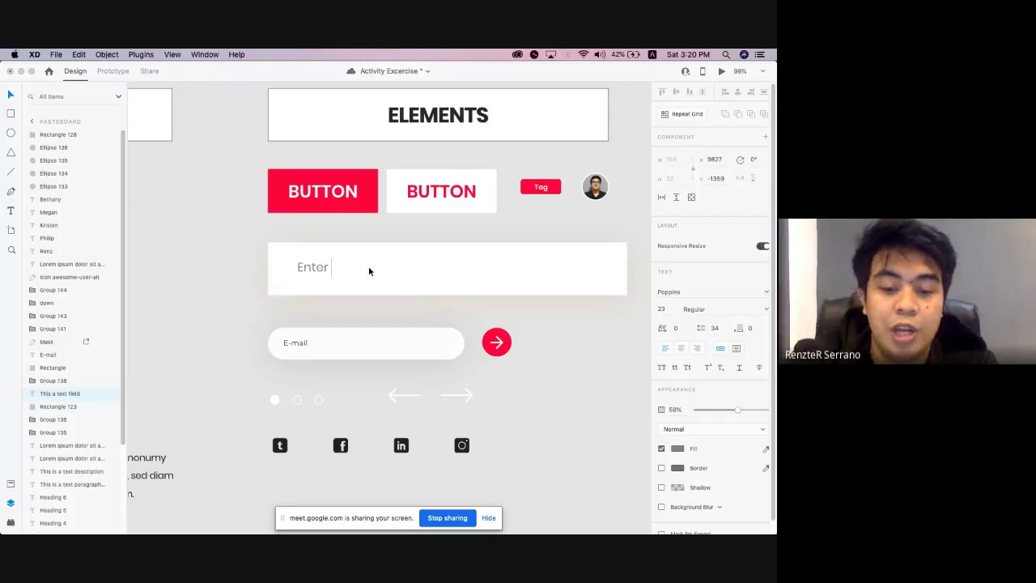
pyautogui.write(' your name')
pyautogui.press('Escape')
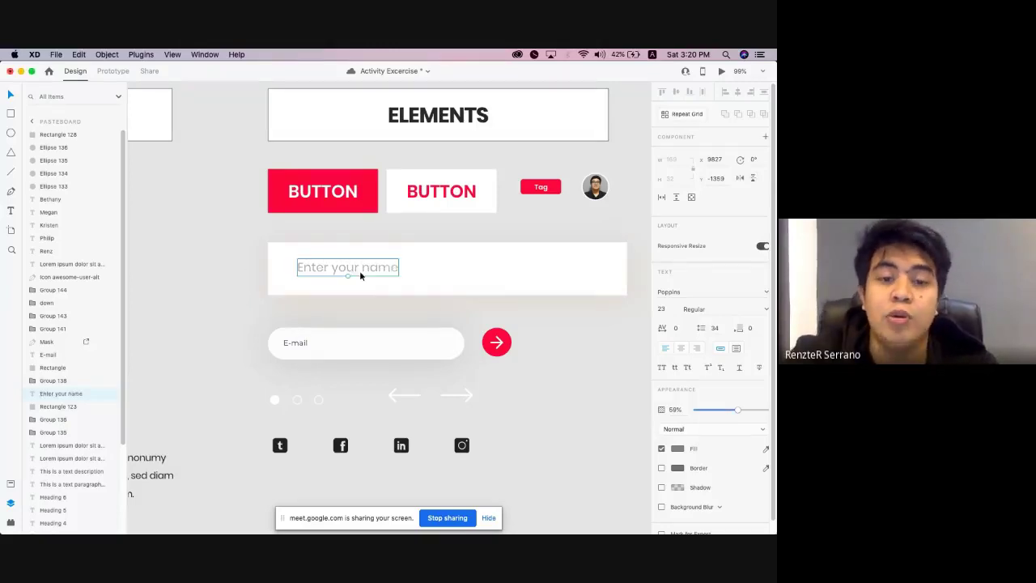
pyautogui.scroll(-3, 359, 271)
pyautogui.click(474, 237)
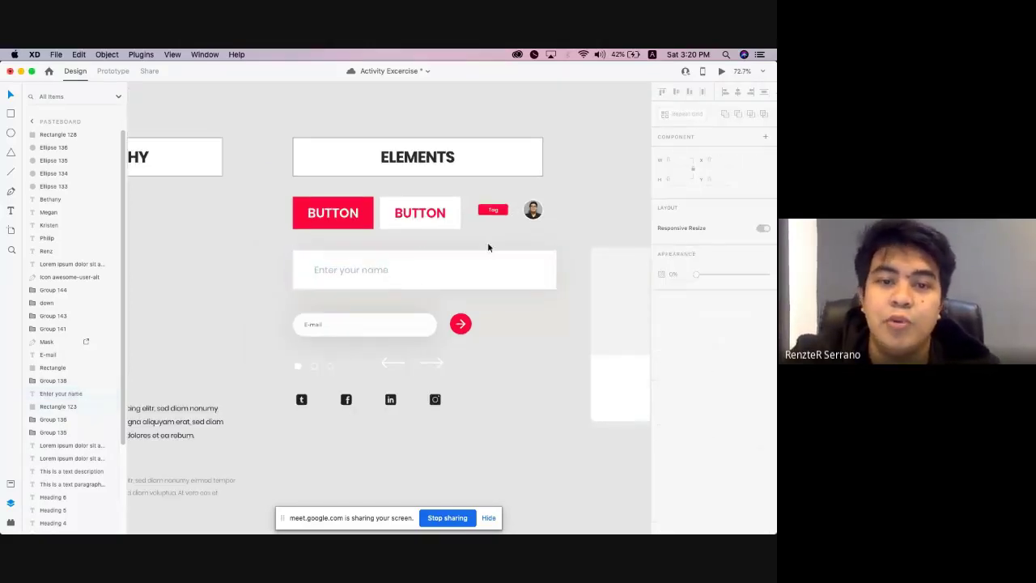
# Switch to Chrome and start entering 'UI patter' in a new tab.
pyautogui.scroll(-4, 372, 241)
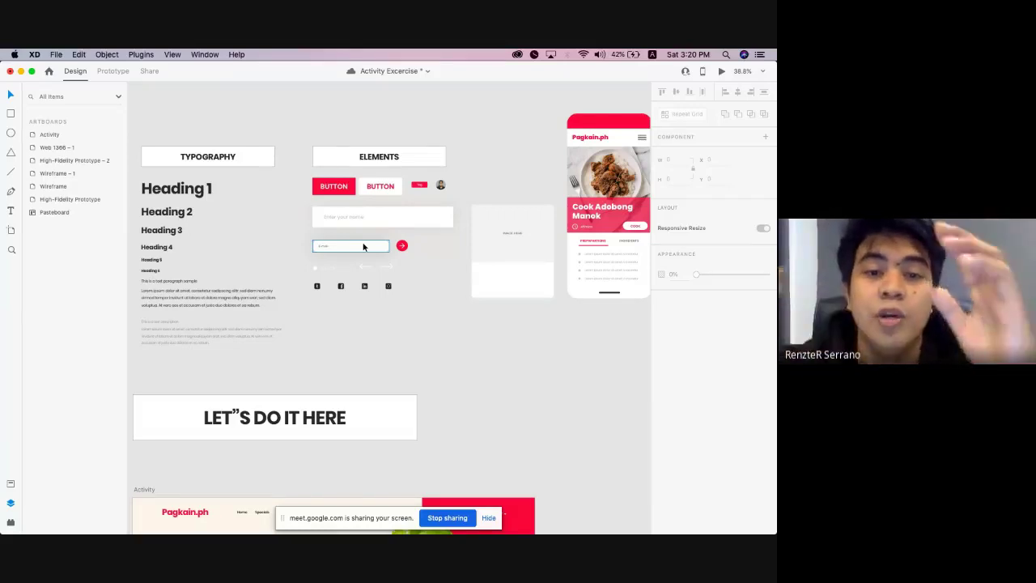
pyautogui.click(362, 219)
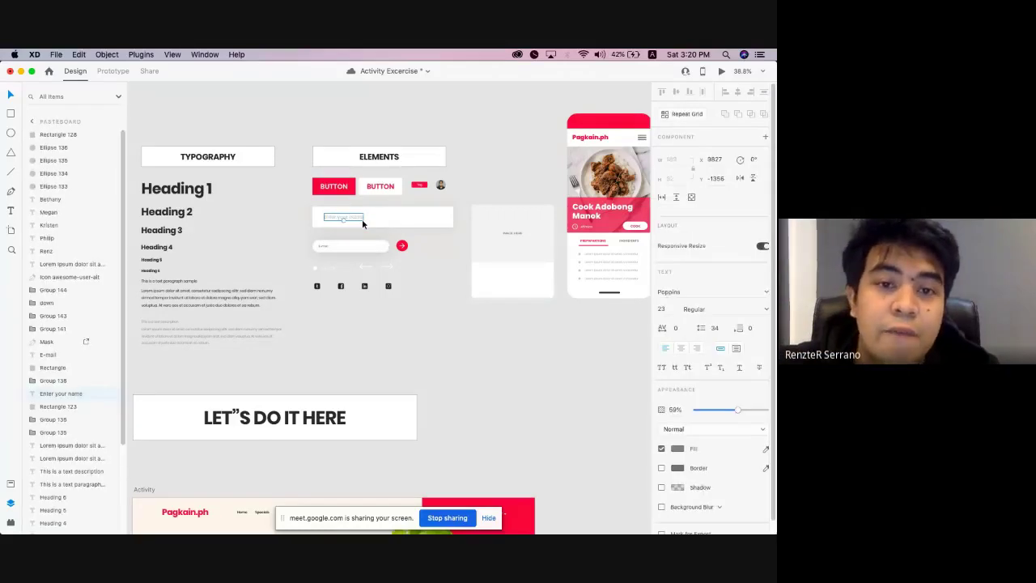
pyautogui.scroll(2, 362, 219)
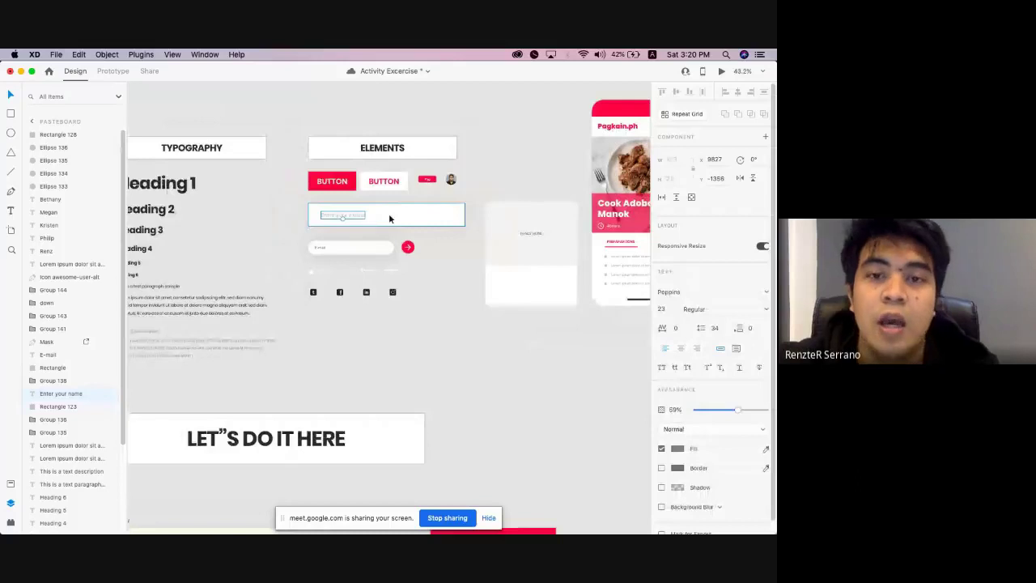
pyautogui.press('super+Tab')
pyautogui.press('super+t')
pyautogui.write('UI')
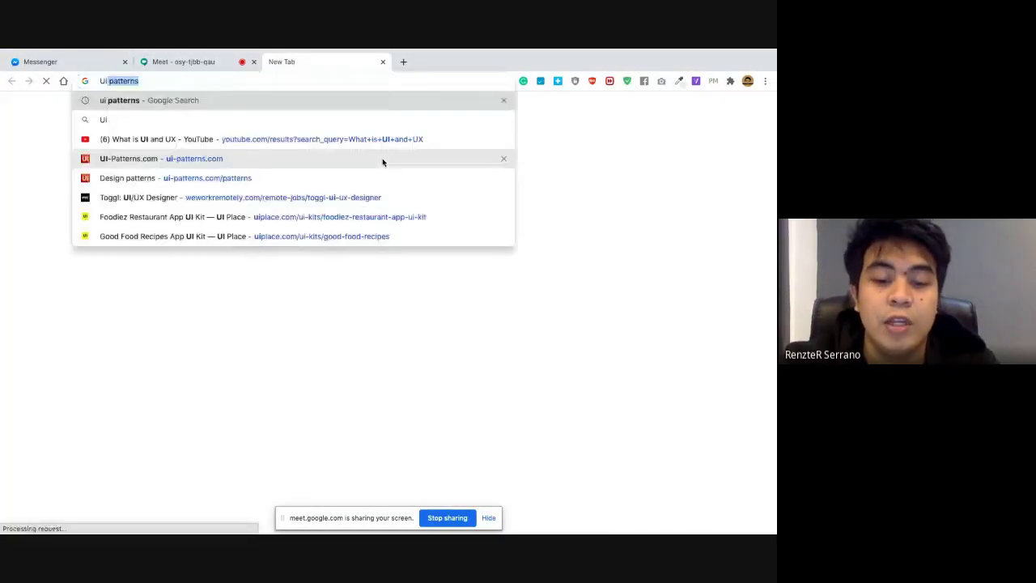
pyautogui.write(' pa')
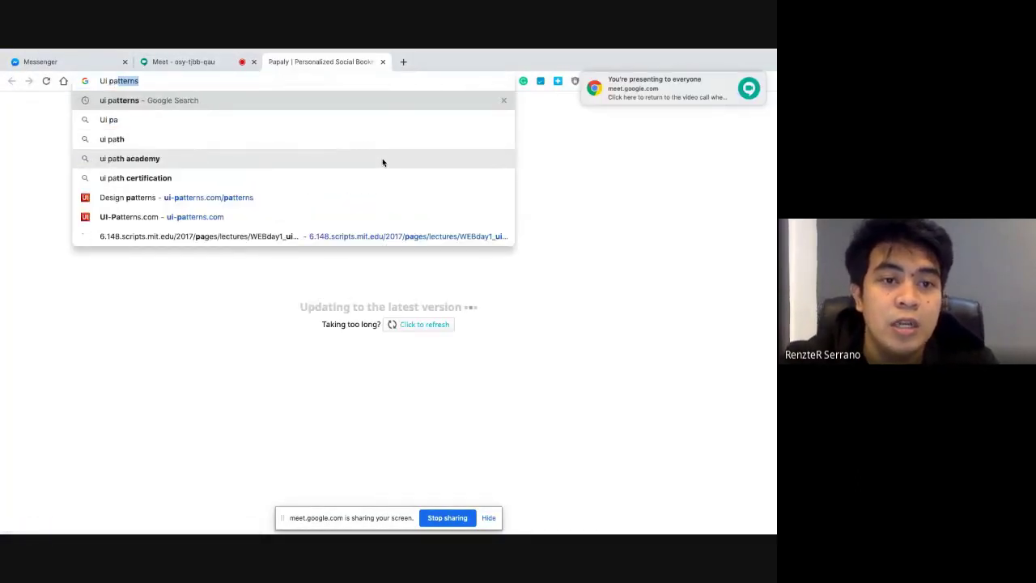
pyautogui.write('tter')
# Run the 'ui patterns' search, view UI-Patterns.com, and close that tab to return to Meet.
pyautogui.press('Return')
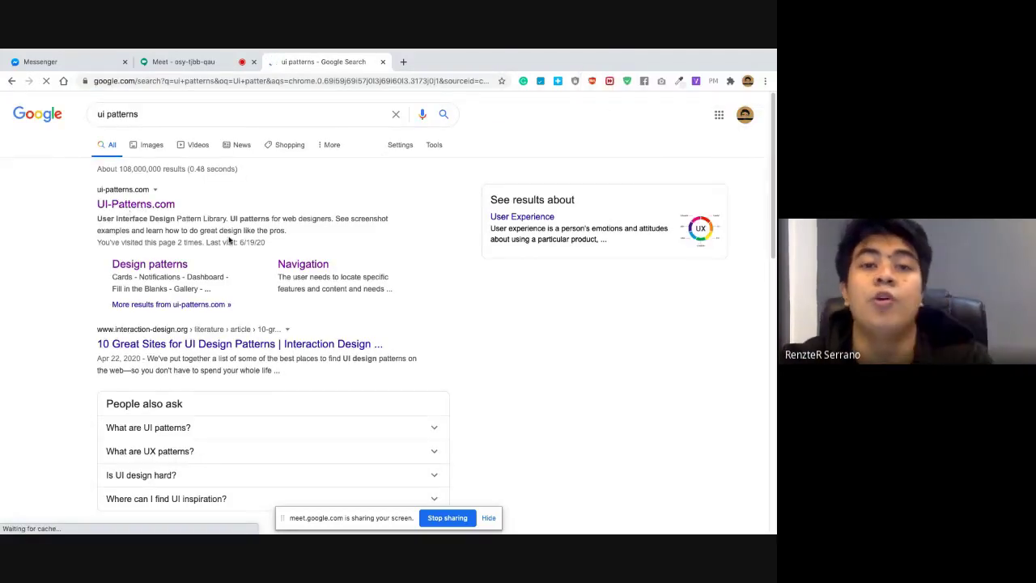
pyautogui.hotkey('ctrl', 'Left')
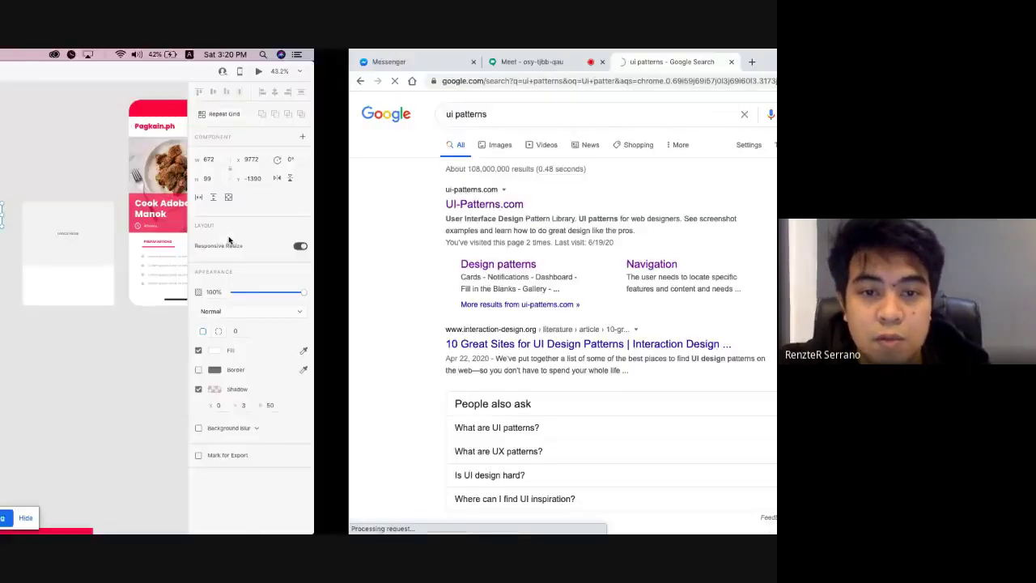
pyautogui.scroll(-5, 345, 221)
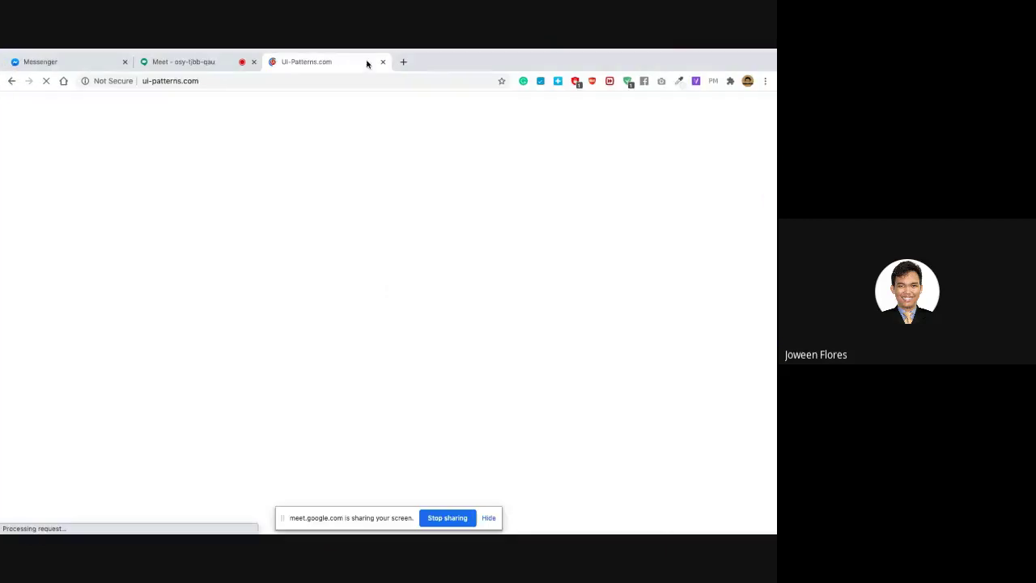
pyautogui.hotkey('ctrl', 'w')
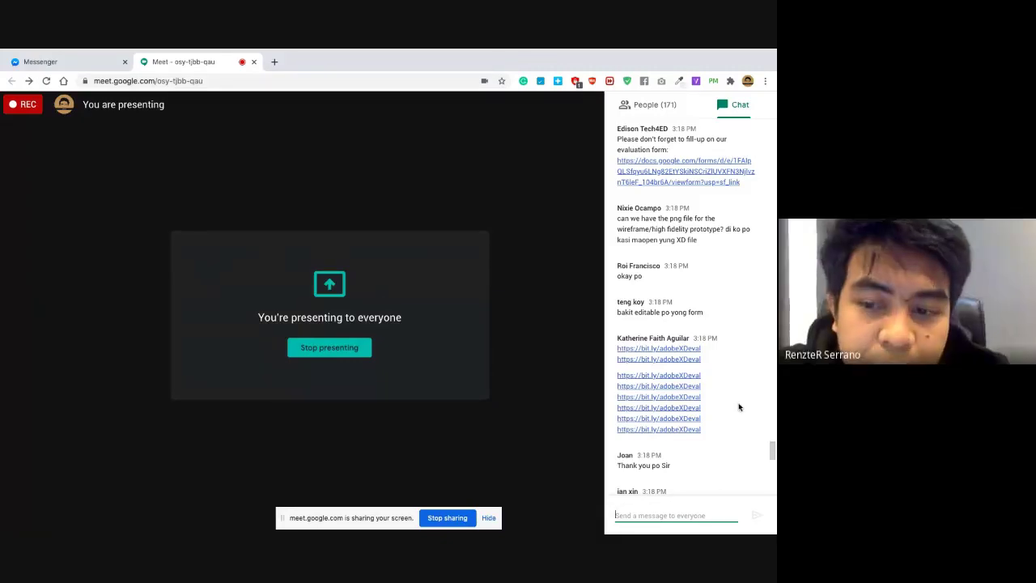
# Scroll to the latest Meet chat messages and return to the Adobe XD design.
pyautogui.scroll(-15, 739, 405)
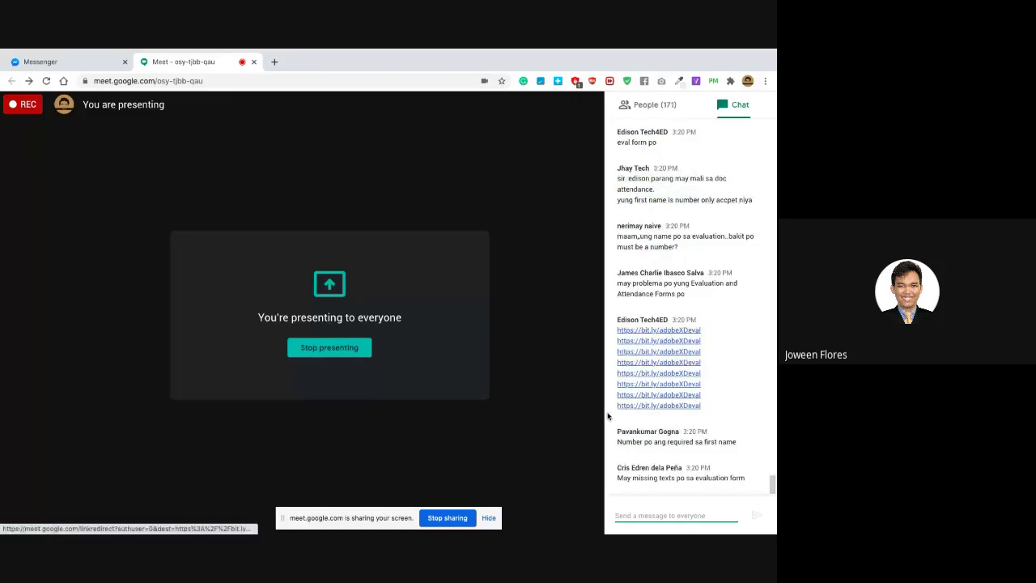
pyautogui.press('super+Tab')
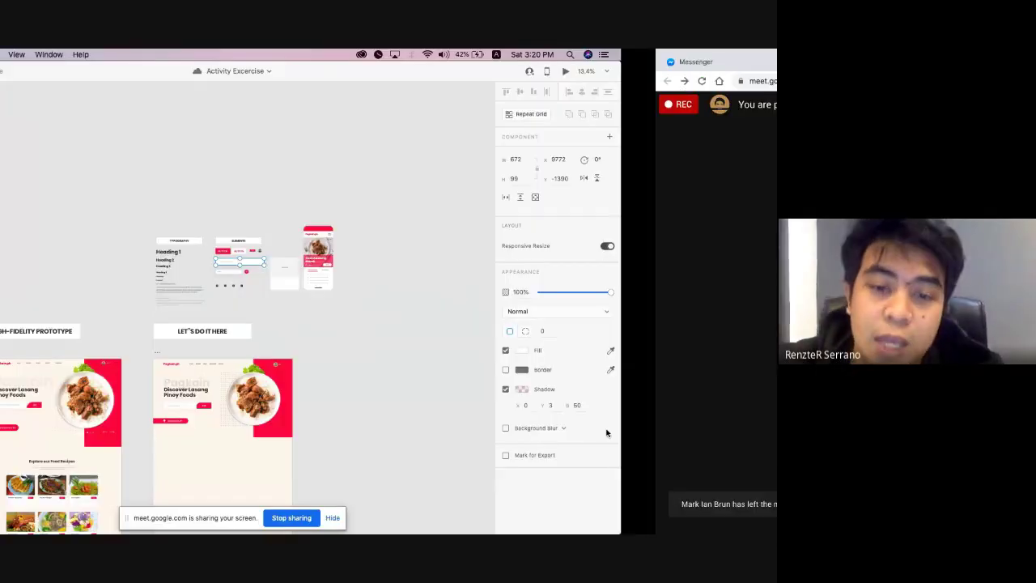
# Add a new text layer below the Adobonians, PH banner containing the presenter's full name.
pyautogui.scroll(5, 394, 306)
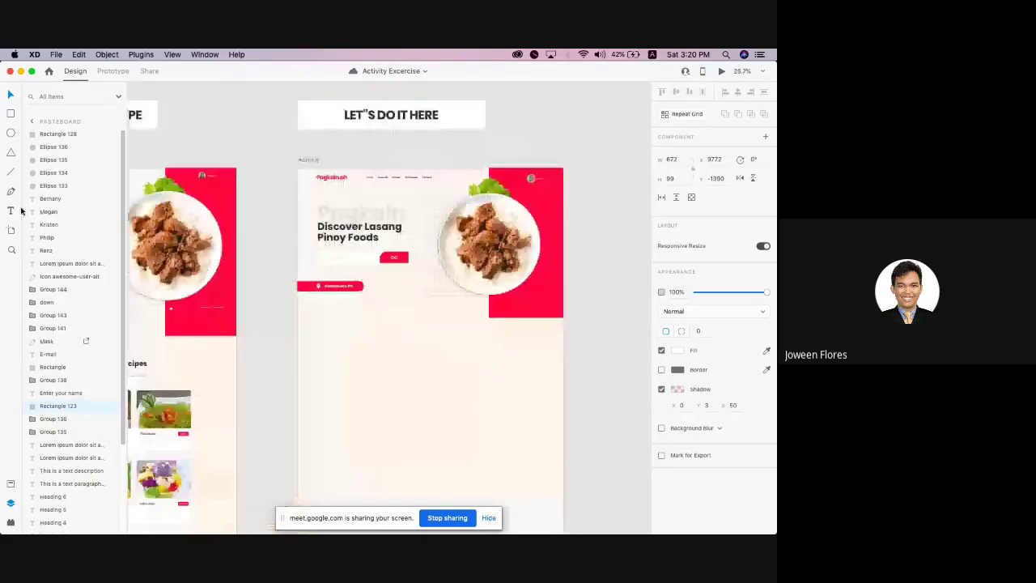
pyautogui.press('t')
pyautogui.scroll(5, 407, 265)
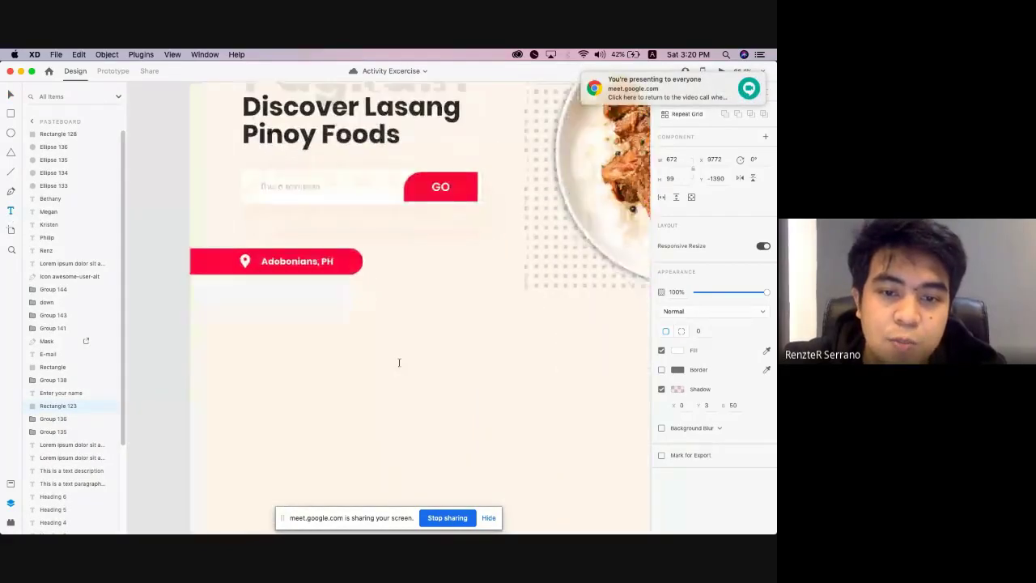
pyautogui.scroll(-3, 397, 364)
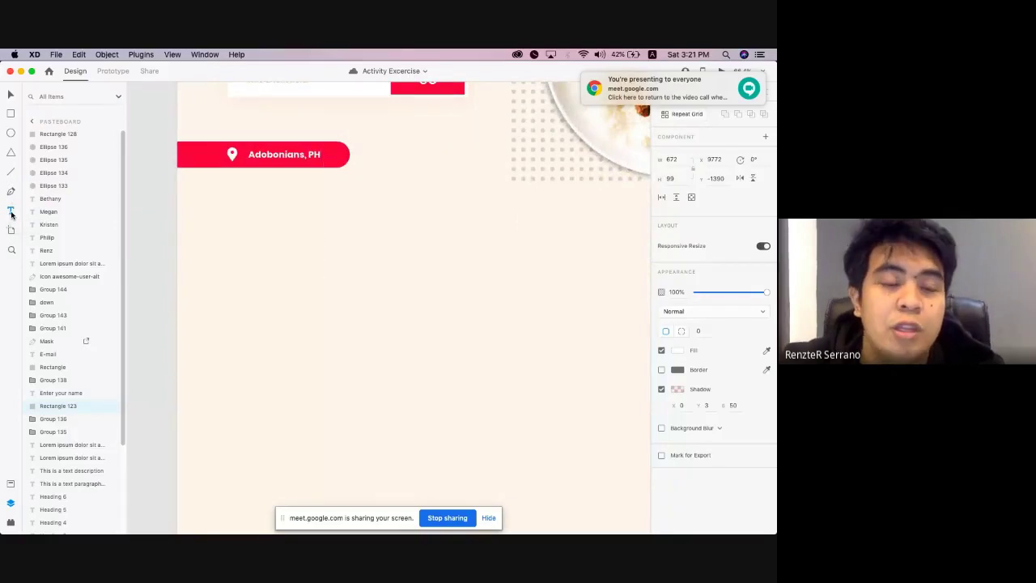
pyautogui.click(421, 353)
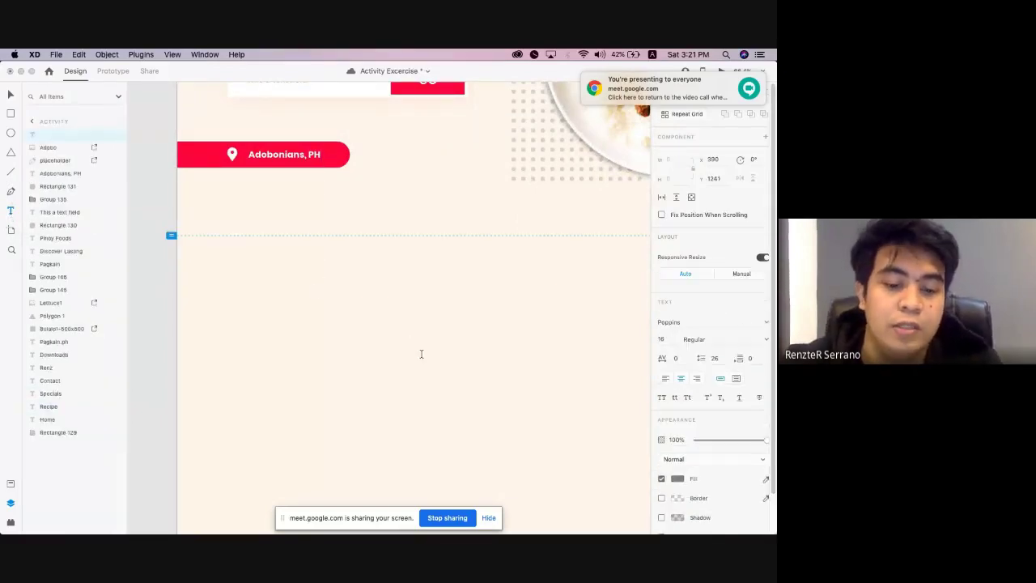
pyautogui.write('Renz S')
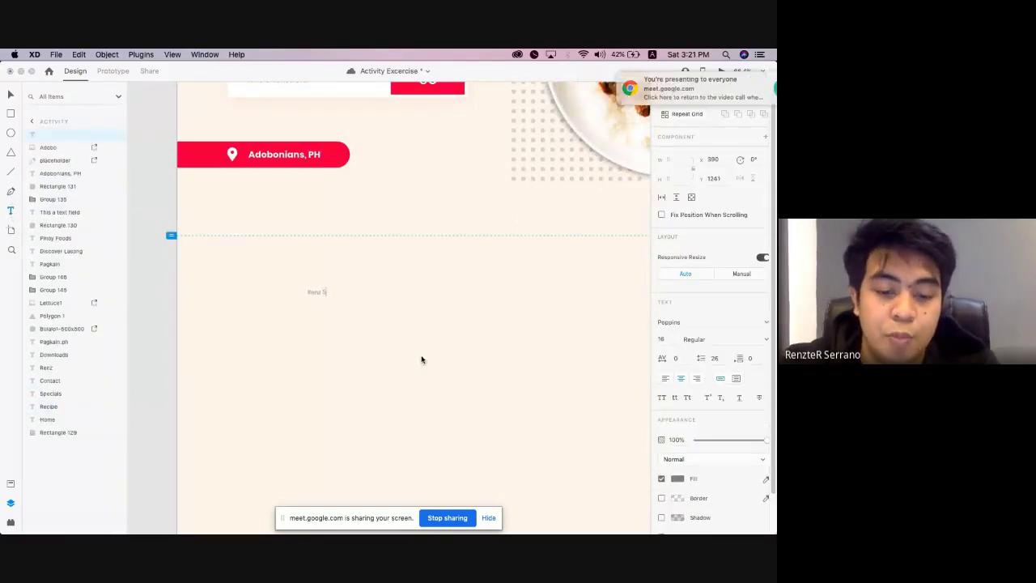
pyautogui.write('hreeven Serrano')
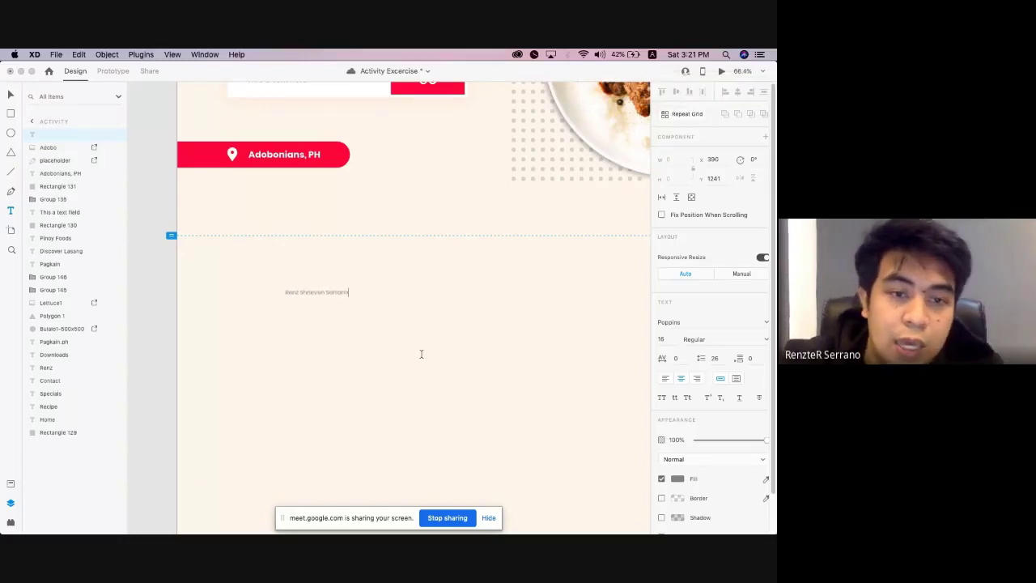
pyautogui.click(11, 95)
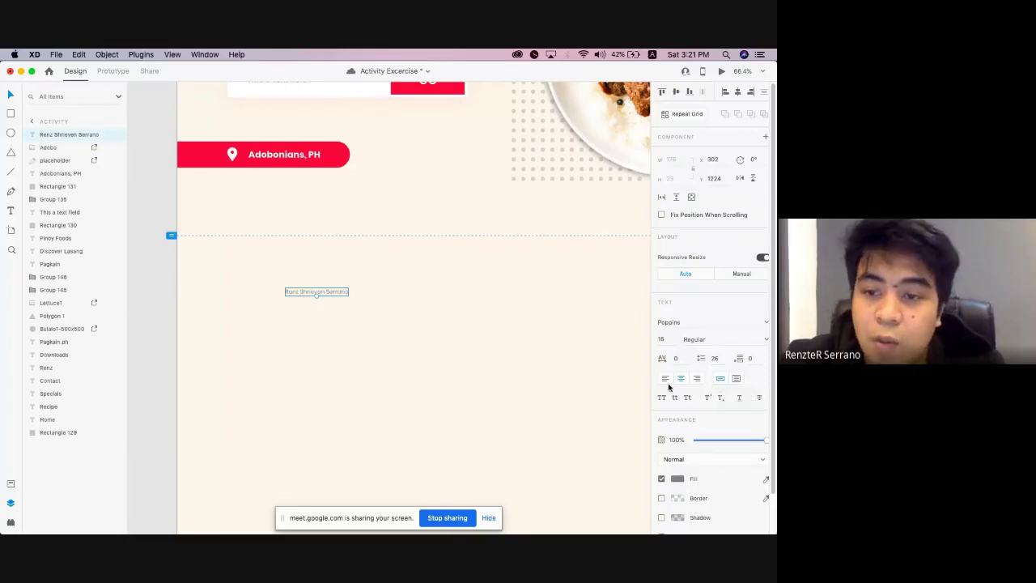
pyautogui.doubleClick(324, 297)
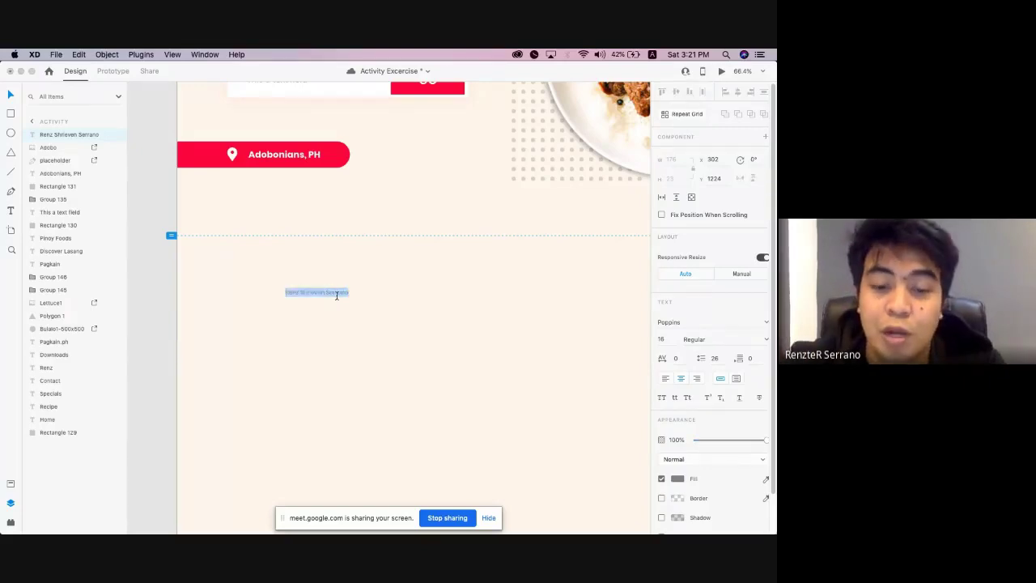
pyautogui.press('BackSpace')
pyautogui.press('super+z')
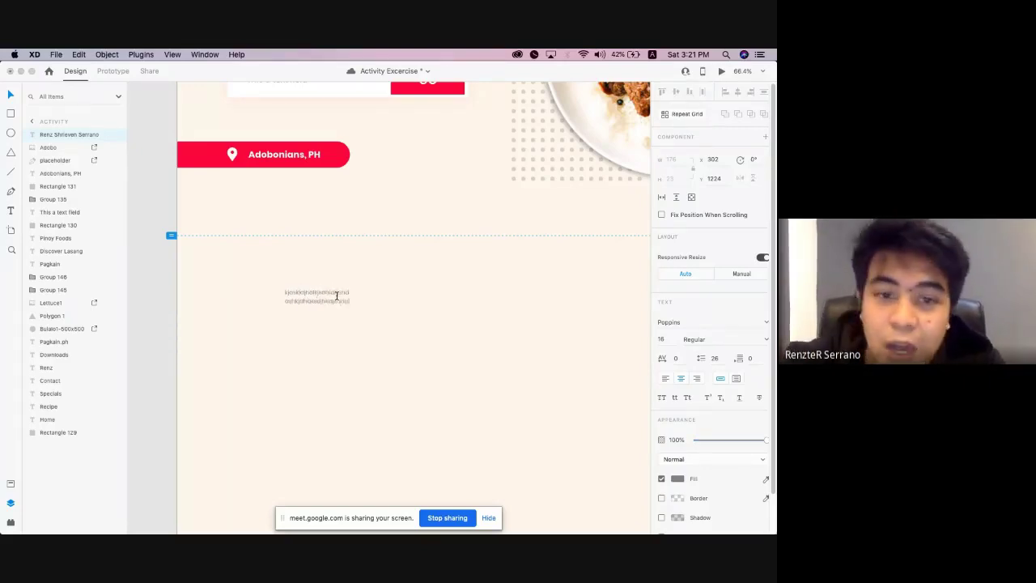
pyautogui.click(340, 290)
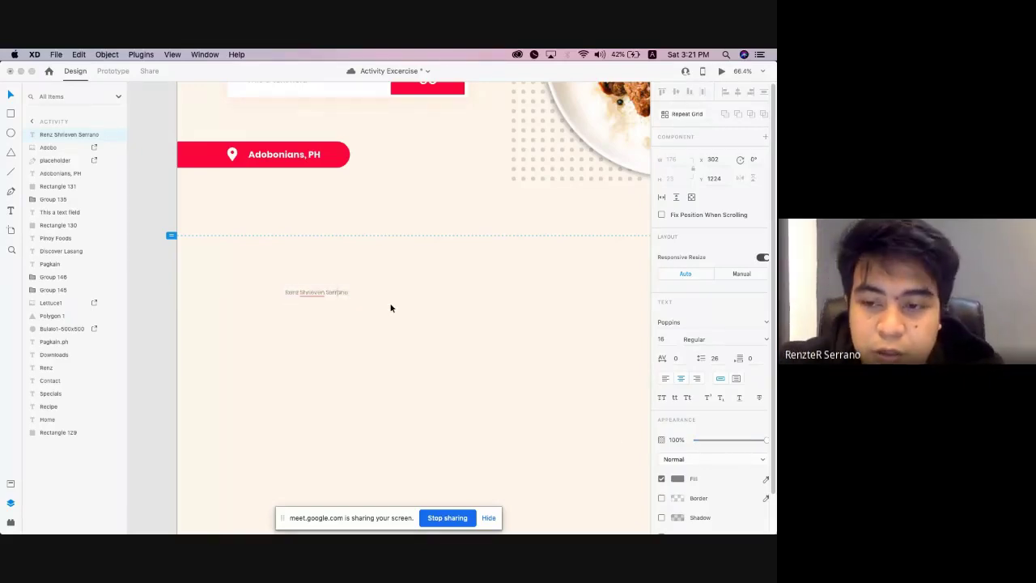
pyautogui.press('Escape')
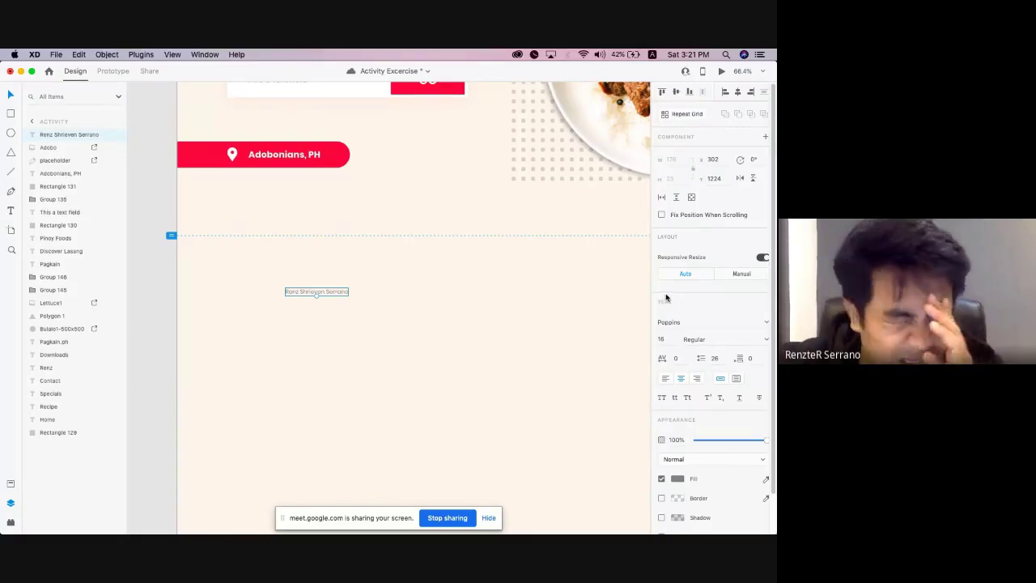
# Convert the name into a fixed-size area text box and widen it across the artboard.
pyautogui.click(739, 379)
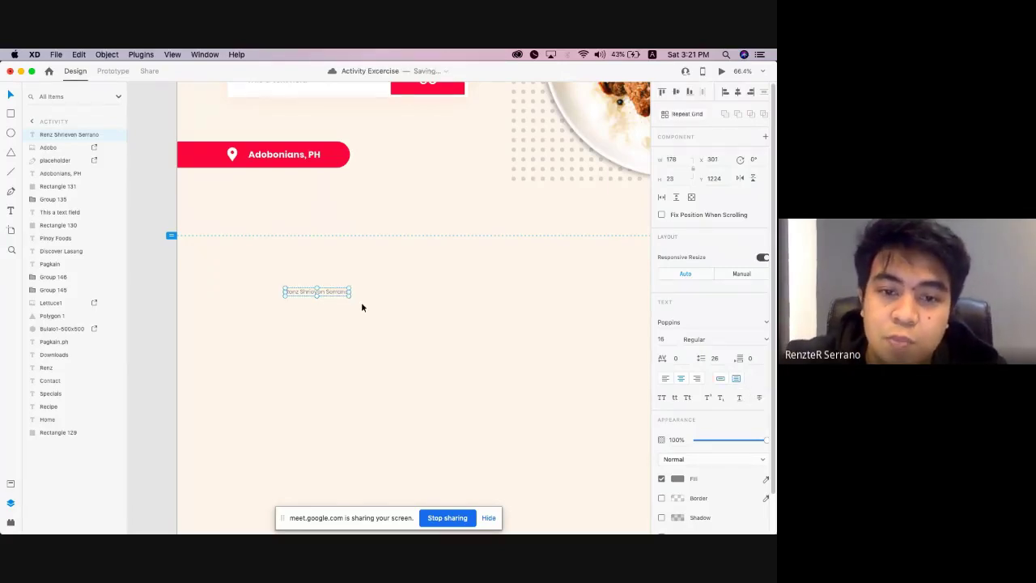
pyautogui.scroll(5, 322, 291)
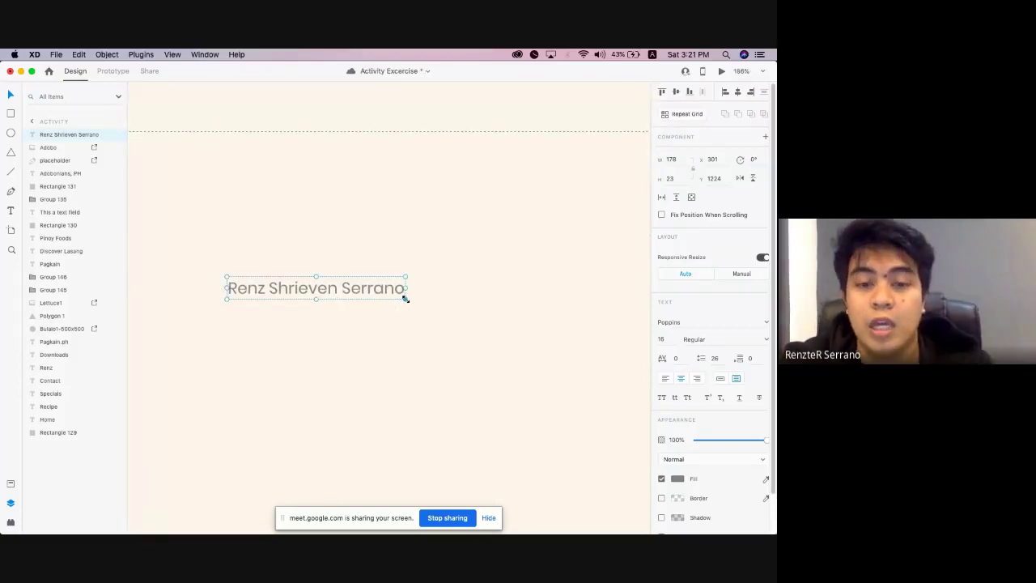
pyautogui.moveTo(405, 299); pyautogui.dragTo(623, 338)
pyautogui.scroll(-5, 559, 340)
pyautogui.scroll(-3, 572, 338)
pyautogui.scroll(-2, 615, 340)
pyautogui.hscroll(-10, 283, 280)
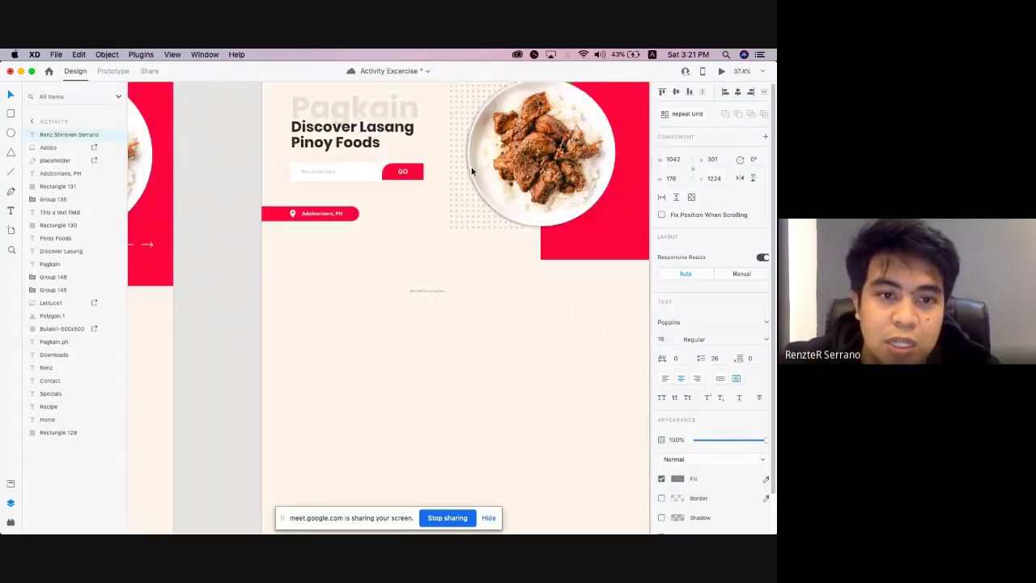
pyautogui.scroll(-4, 180, 294)
pyautogui.scroll(5, 337, 298)
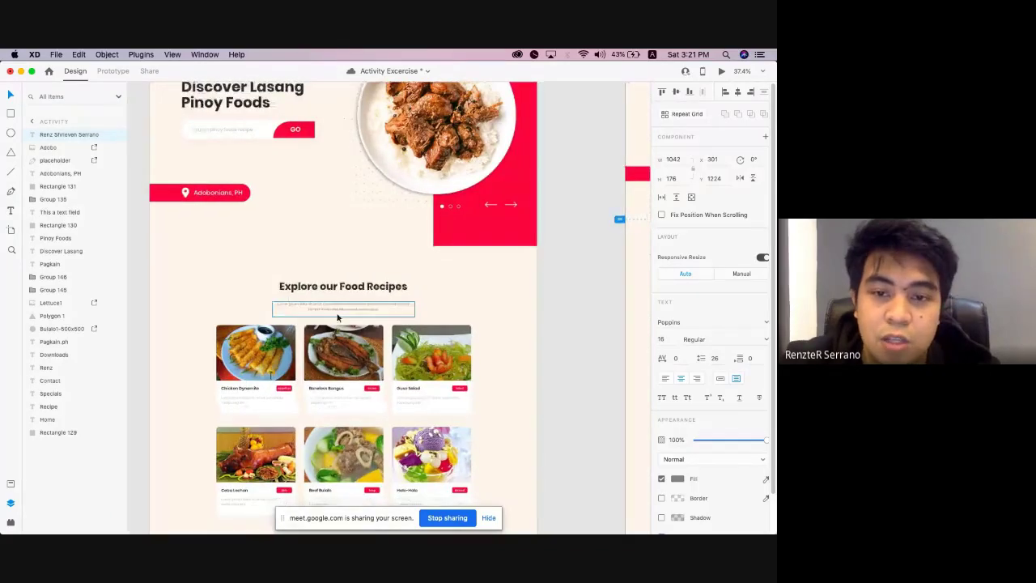
pyautogui.scroll(-1, 418, 269)
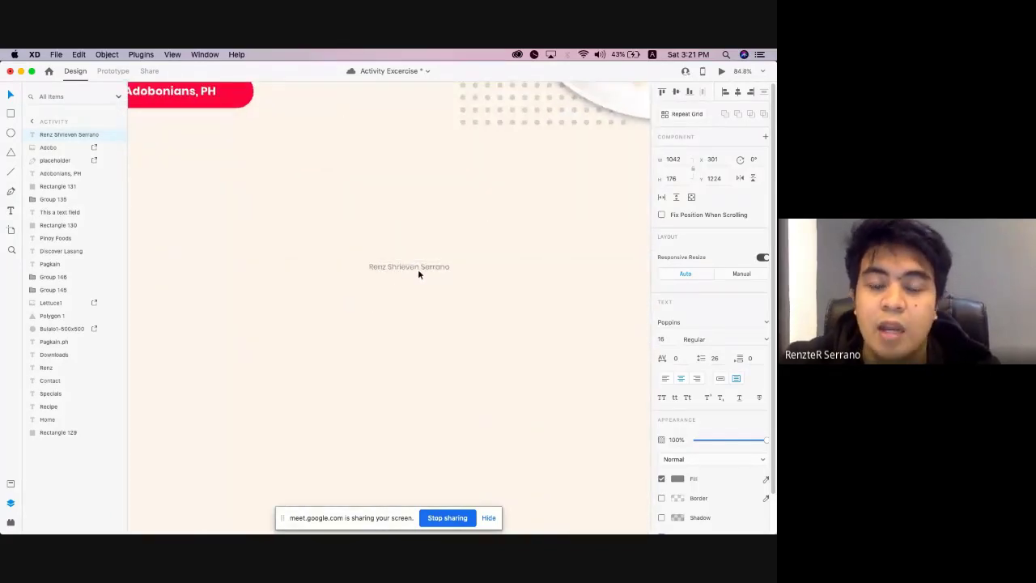
# Append 'Essay buhay' followed by three lines of filler text after the name.
pyautogui.doubleClick(430, 295)
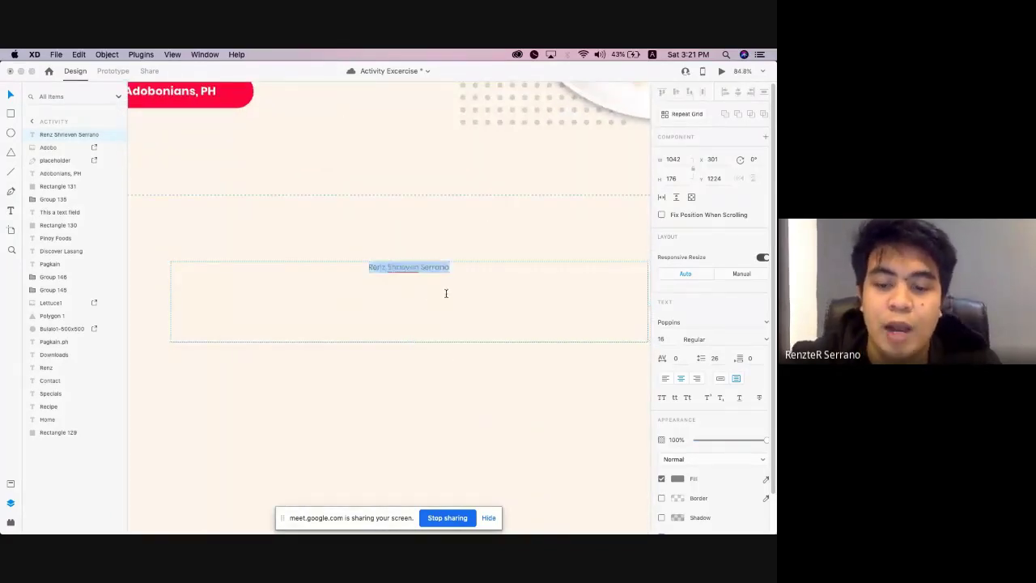
pyautogui.press('Right')
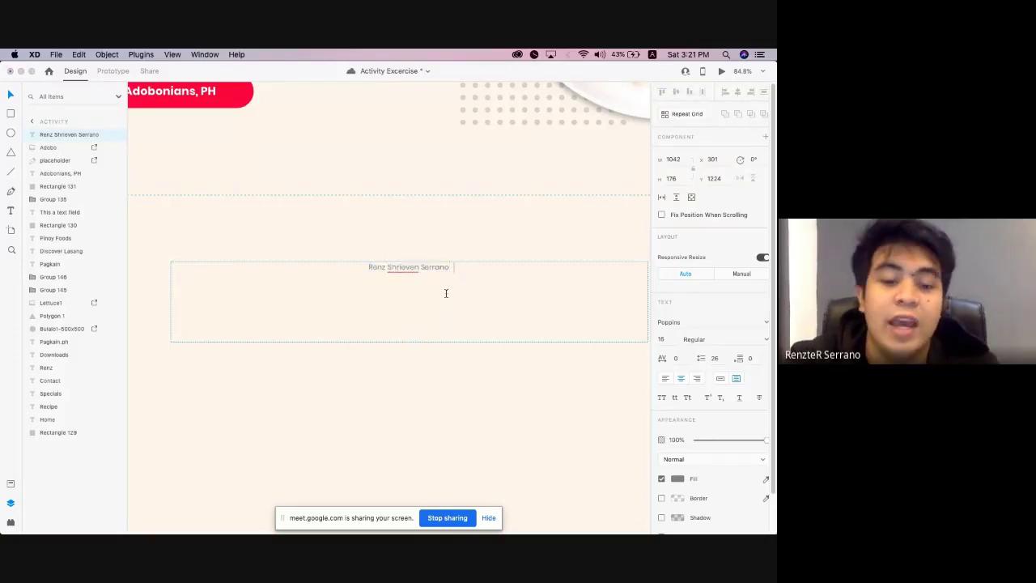
pyautogui.write('Essay buhay')
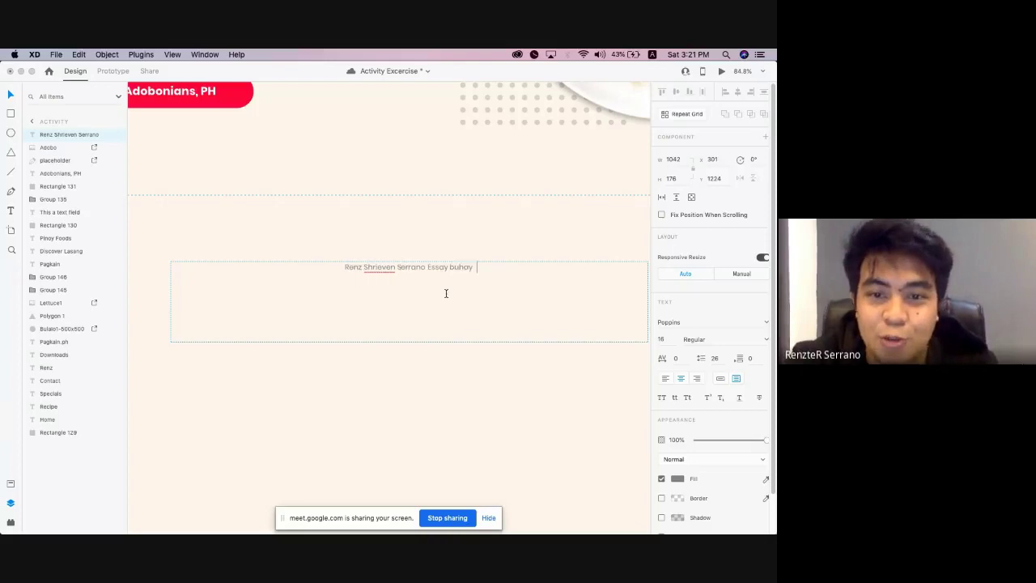
pyautogui.press('BackSpace')
pyautogui.press('BackSpace')
pyautogui.press('BackSpace')
pyautogui.write('y nasoa;sikdjla kjhlsakhsdlkjhalkjsh lkajh')
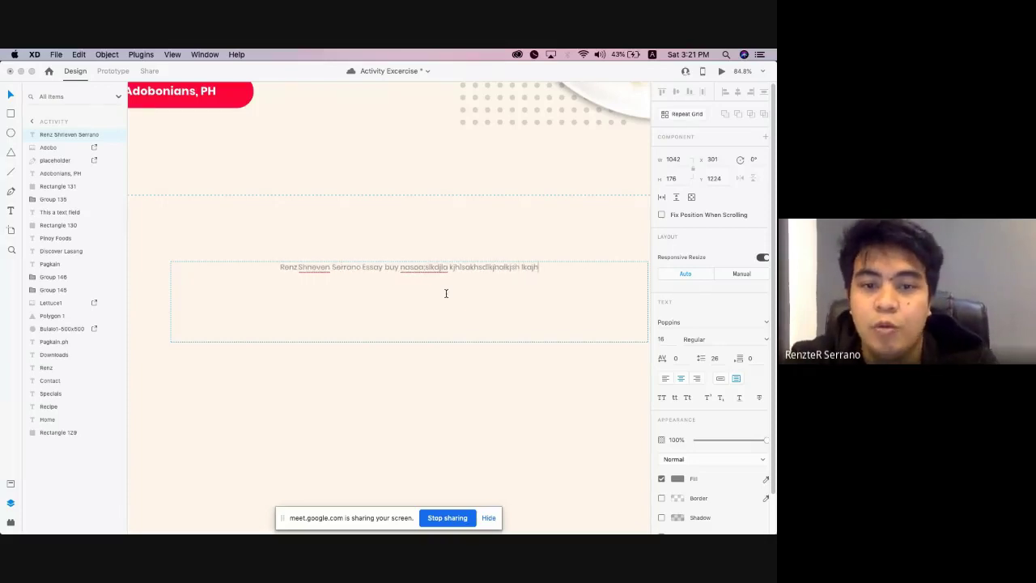
pyautogui.write('asl asdlkjahsldkjh')
pyautogui.press('Return')
pyautogui.write('asjdkhja sjdhik jahsikjah')
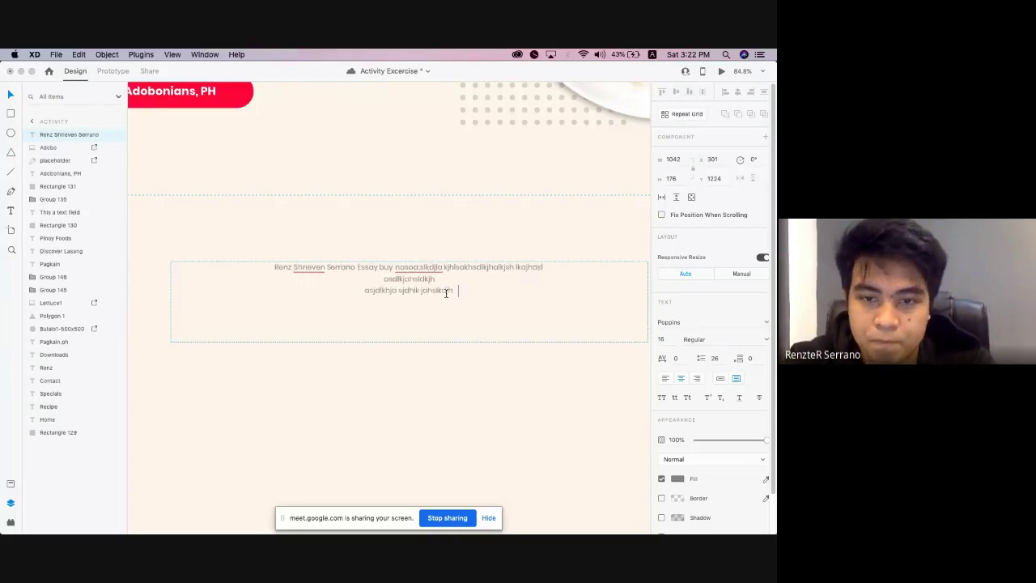
pyautogui.write(' ;lajsdkj halksjhd')
pyautogui.press('Return')
pyautogui.write('a lkjshdlkajhsdlkjhakl sjhdl kh')
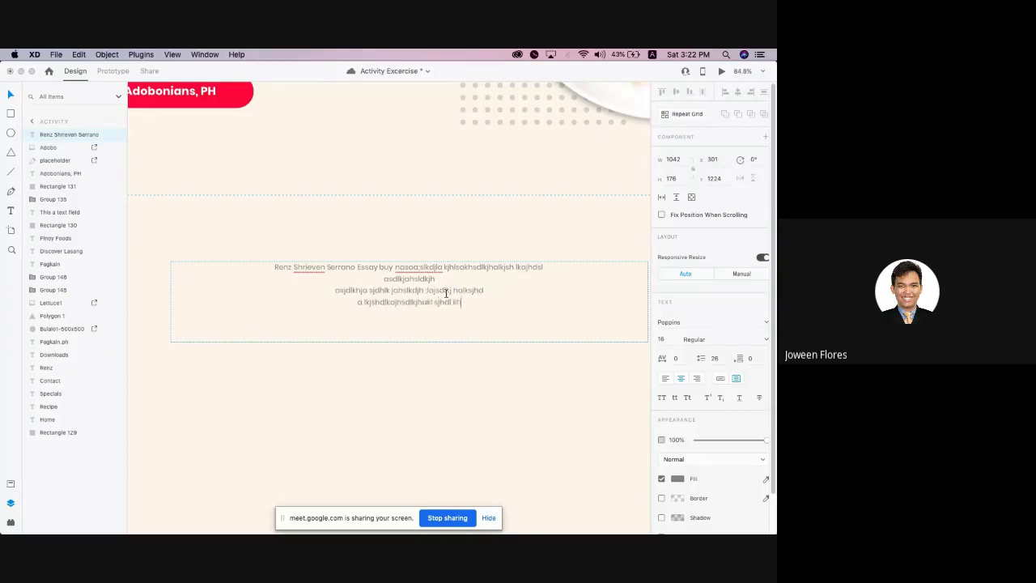
pyautogui.scroll(-4, 458, 343)
pyautogui.press('Escape')
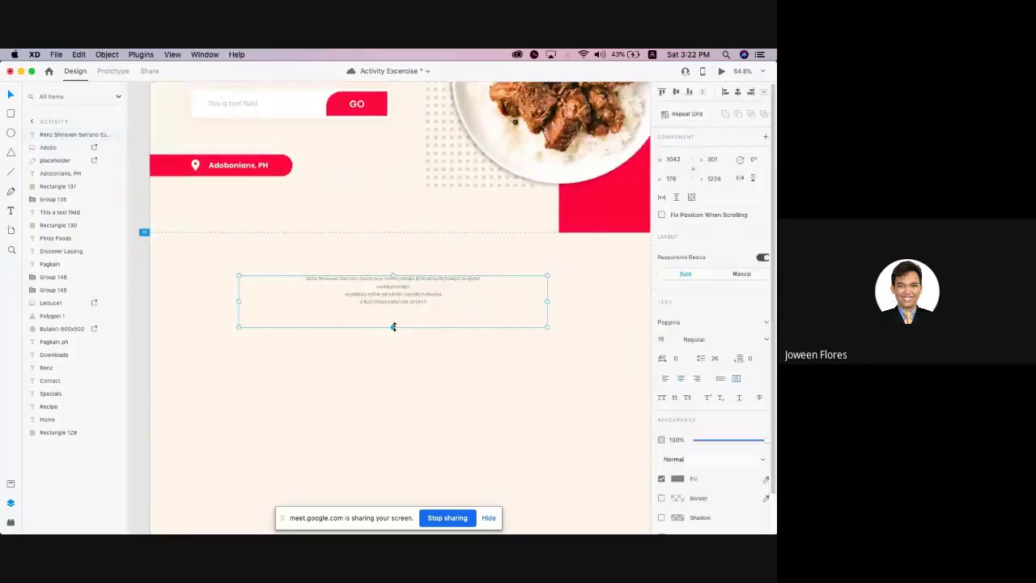
# Fit the text box height to its content and switch to the Meet presentation in Chrome.
pyautogui.doubleClick(394, 326)
pyautogui.doubleClick(393, 293)
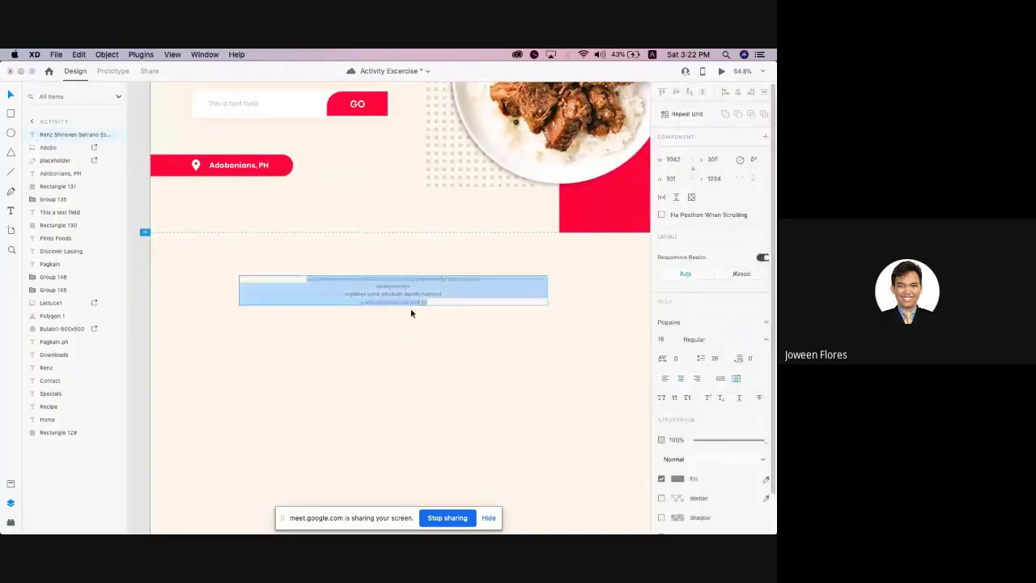
pyautogui.press('Escape')
pyautogui.scroll(2, 411, 313)
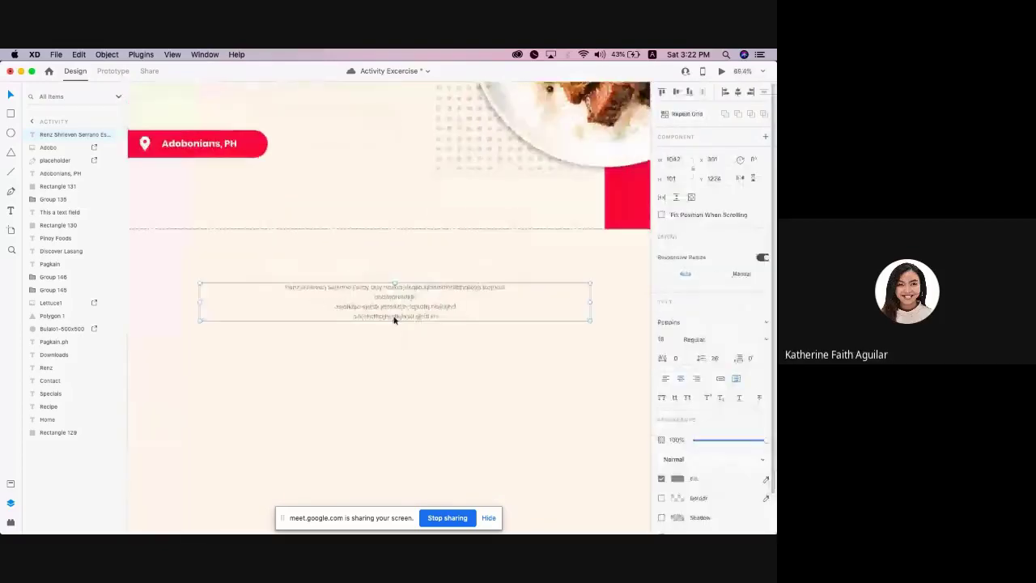
pyautogui.press('super+Tab')
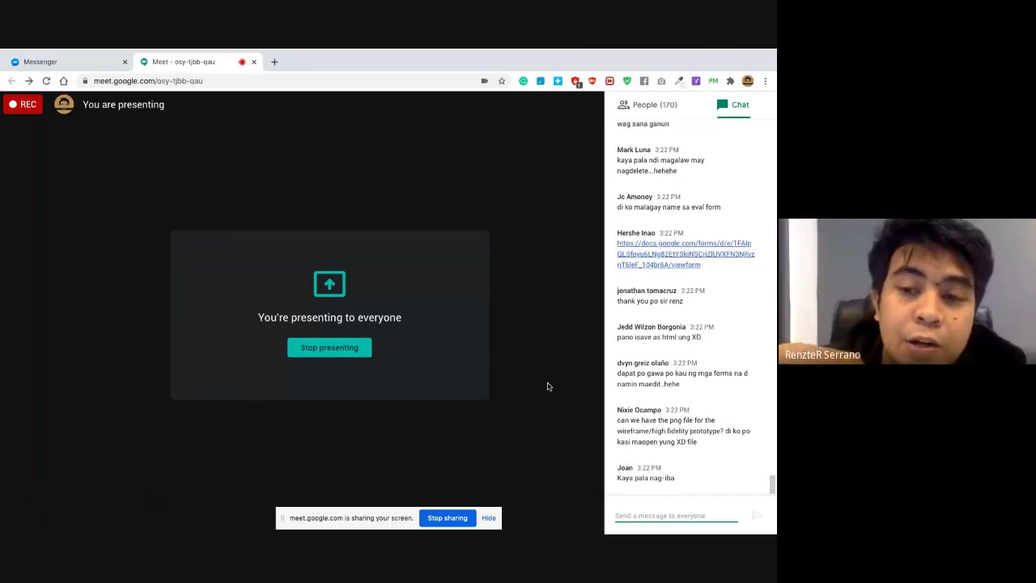
# Open Google Drive's My Drive in a new tab via a 'google drive' search.
pyautogui.click(276, 63)
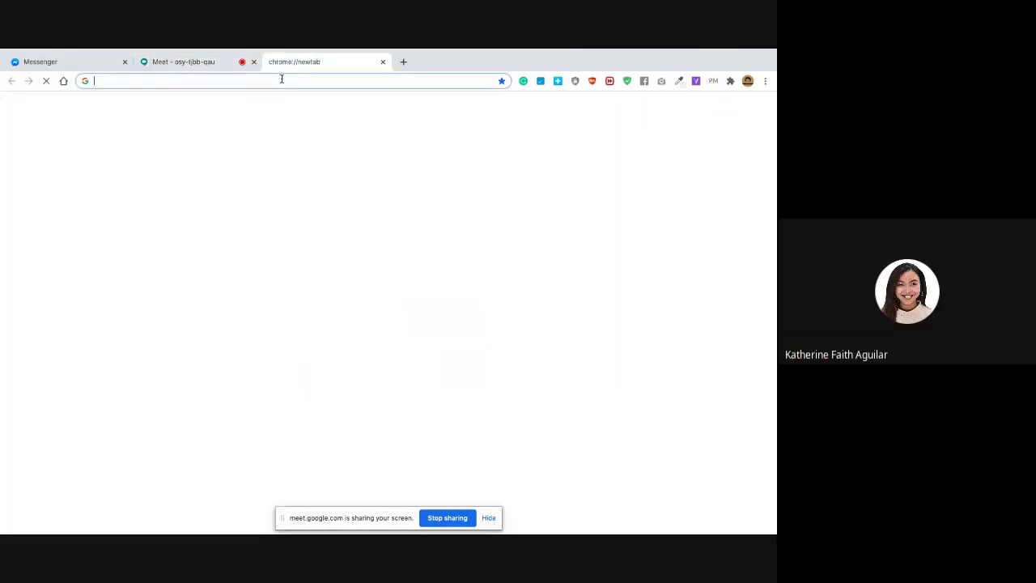
pyautogui.click(292, 80)
pyautogui.write('goo')
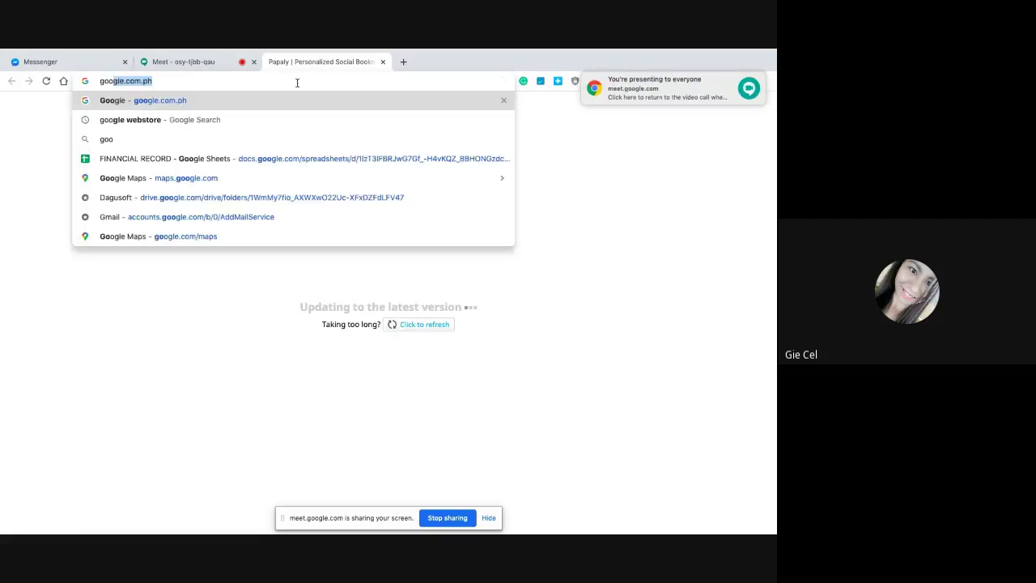
pyautogui.write('gle')
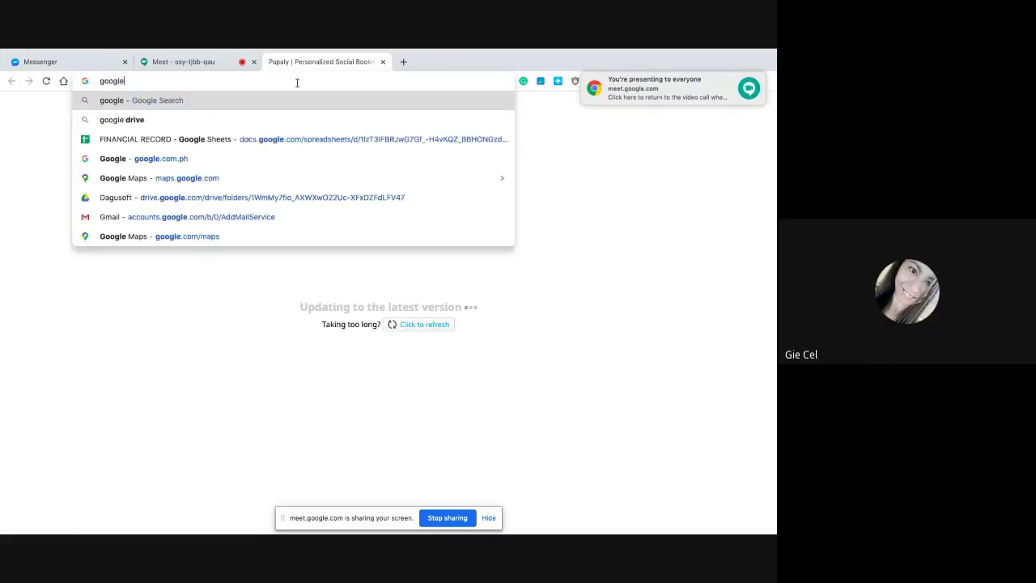
pyautogui.write(' drive')
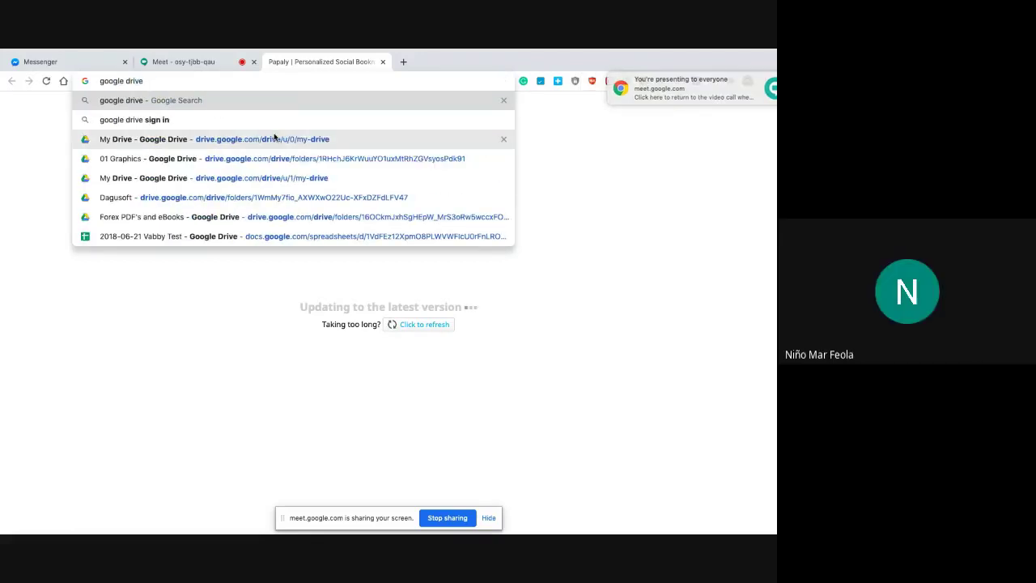
pyautogui.click(296, 139)
# Check on the Meet tab while Drive loads, dismissing the presenting notification.
pyautogui.click(220, 63)
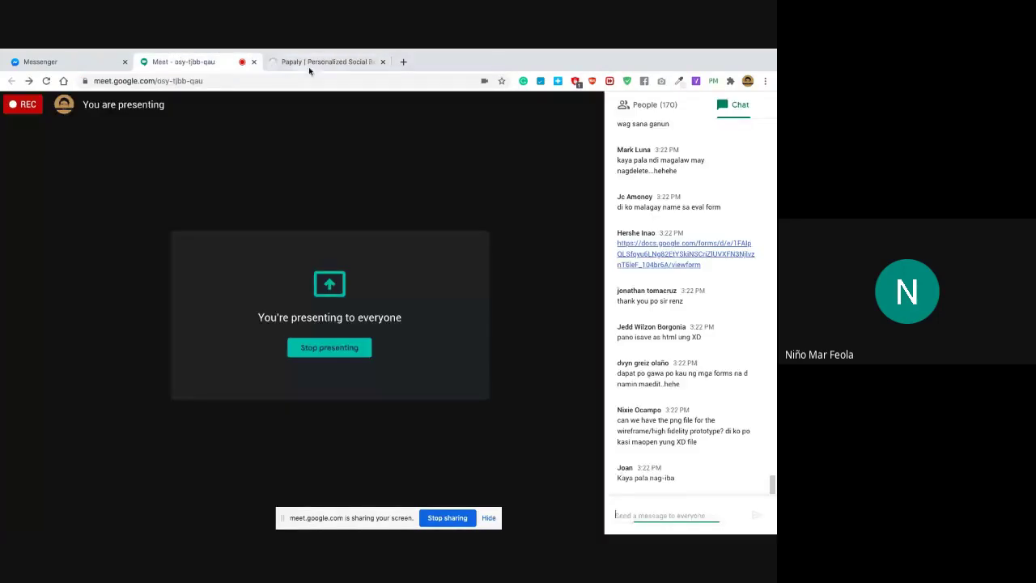
pyautogui.click(311, 65)
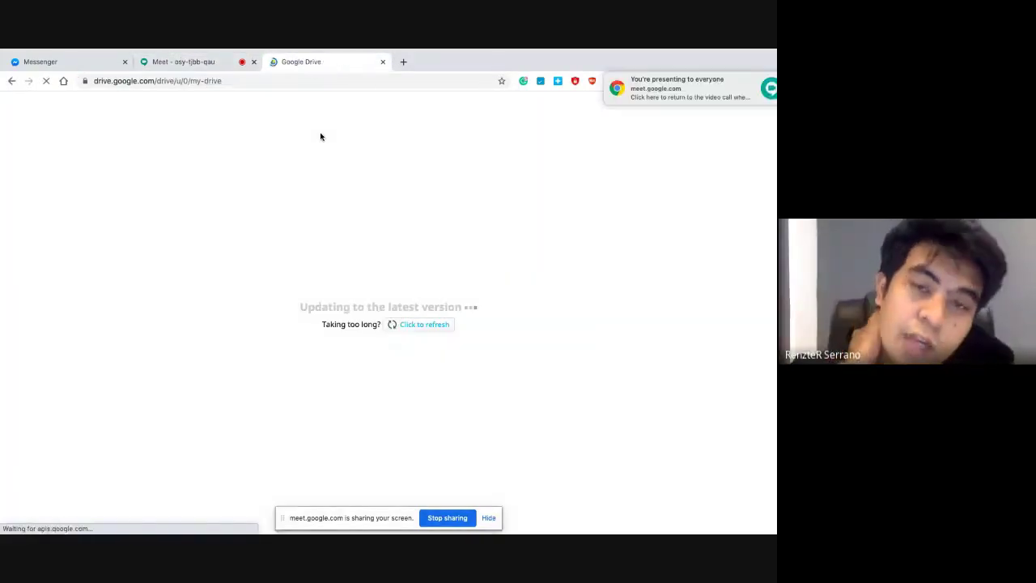
pyautogui.click(743, 79)
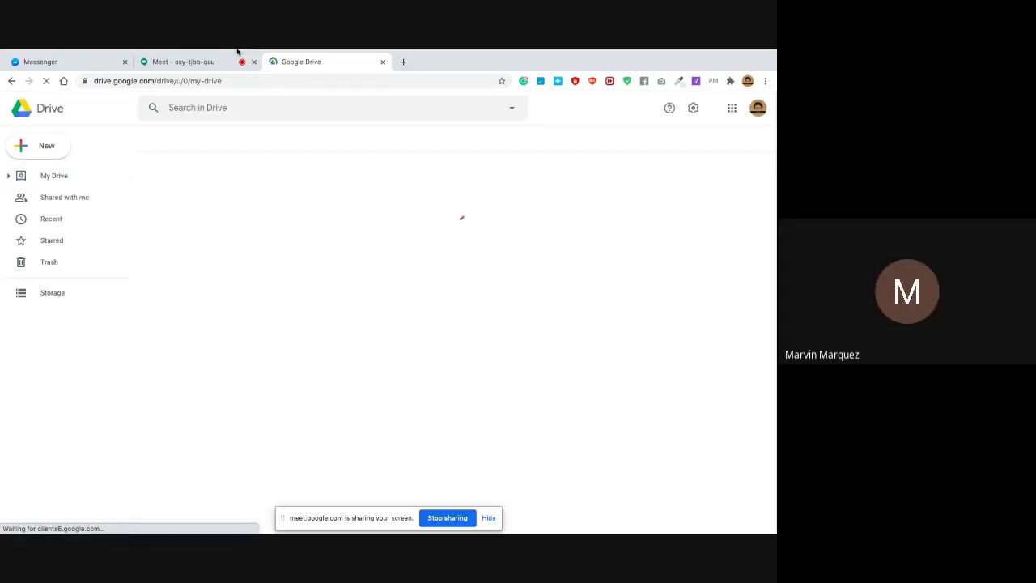
pyautogui.click(219, 65)
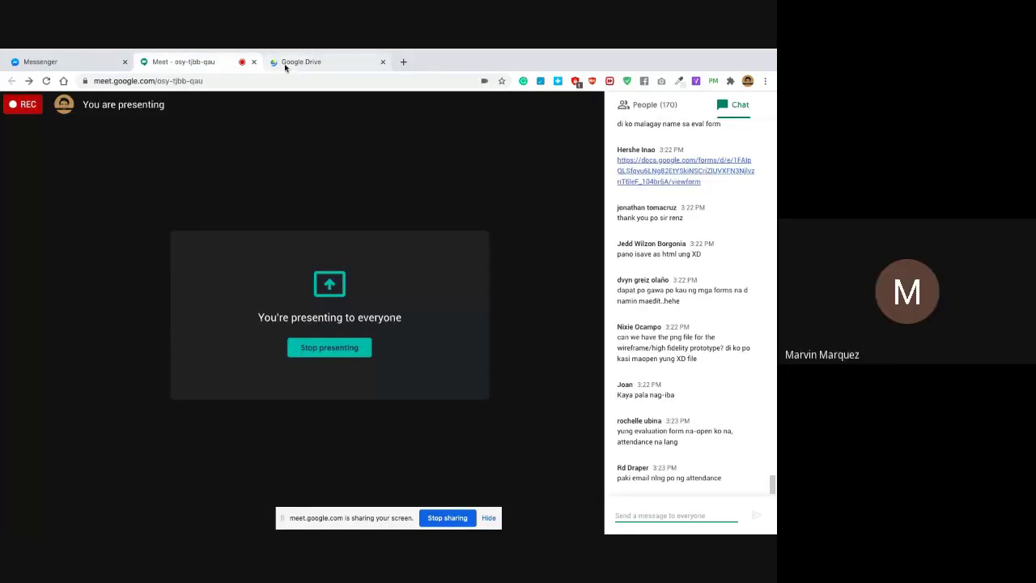
pyautogui.click(285, 65)
pyautogui.click(208, 63)
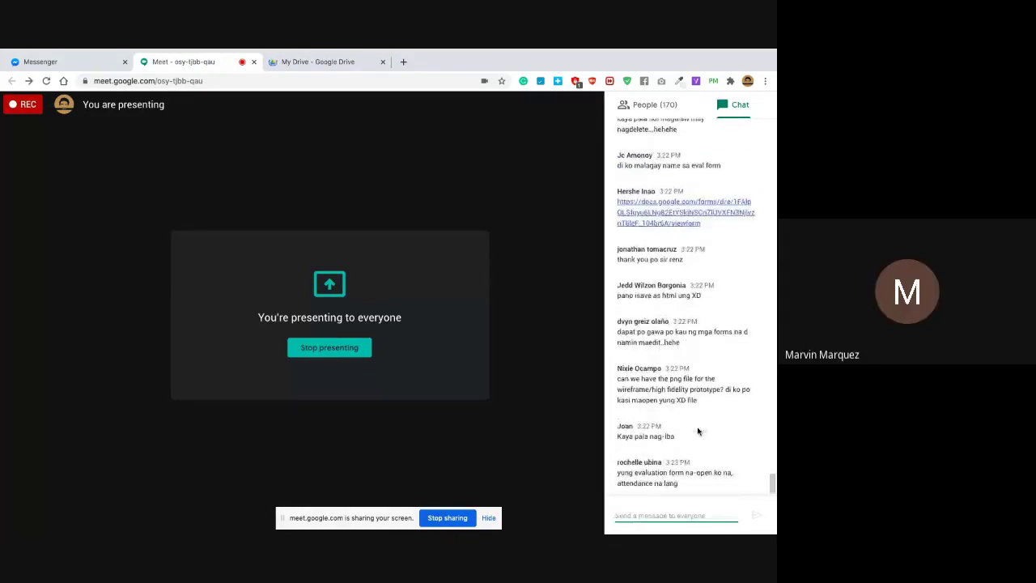
pyautogui.click(354, 65)
pyautogui.click(203, 64)
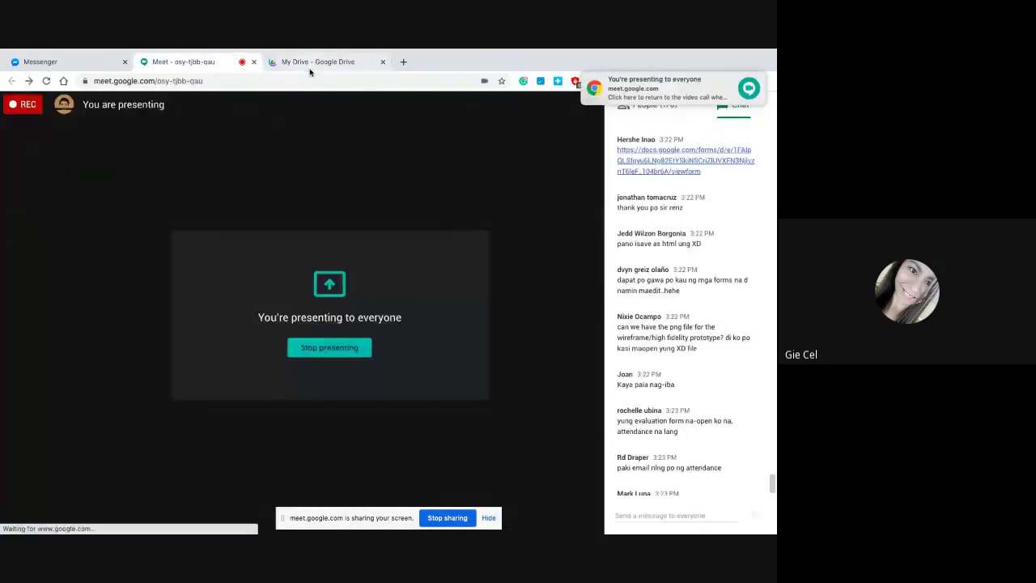
pyautogui.click(309, 71)
pyautogui.click(214, 64)
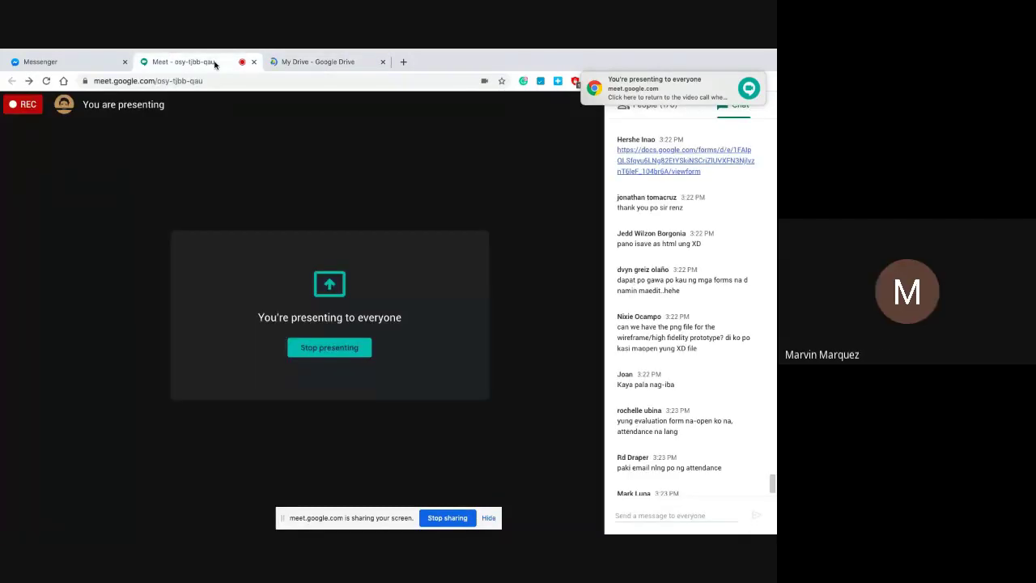
pyautogui.click(739, 84)
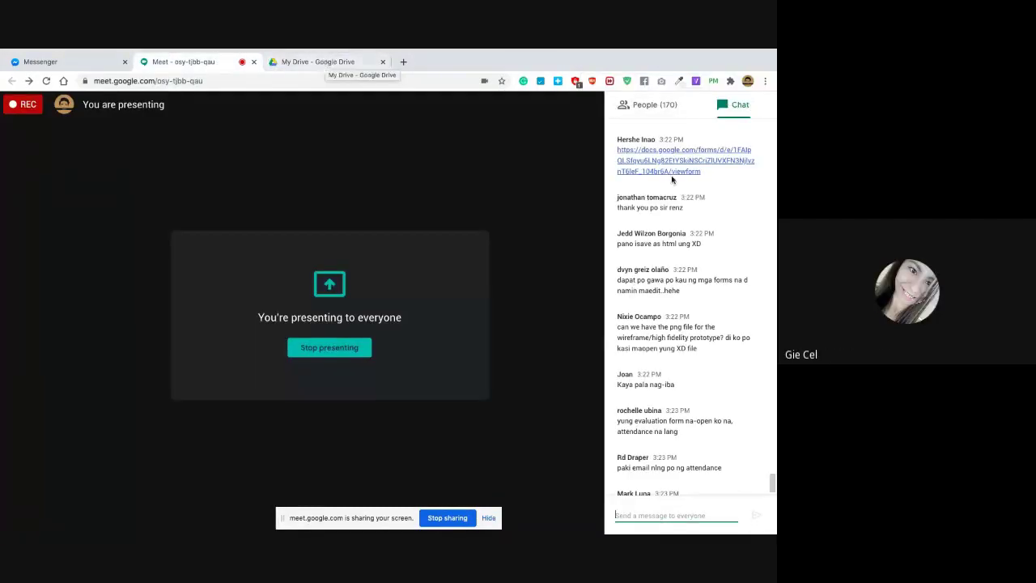
# Select the chat message with the form link, then open a new blank tab.
pyautogui.tripleClick(610, 145)
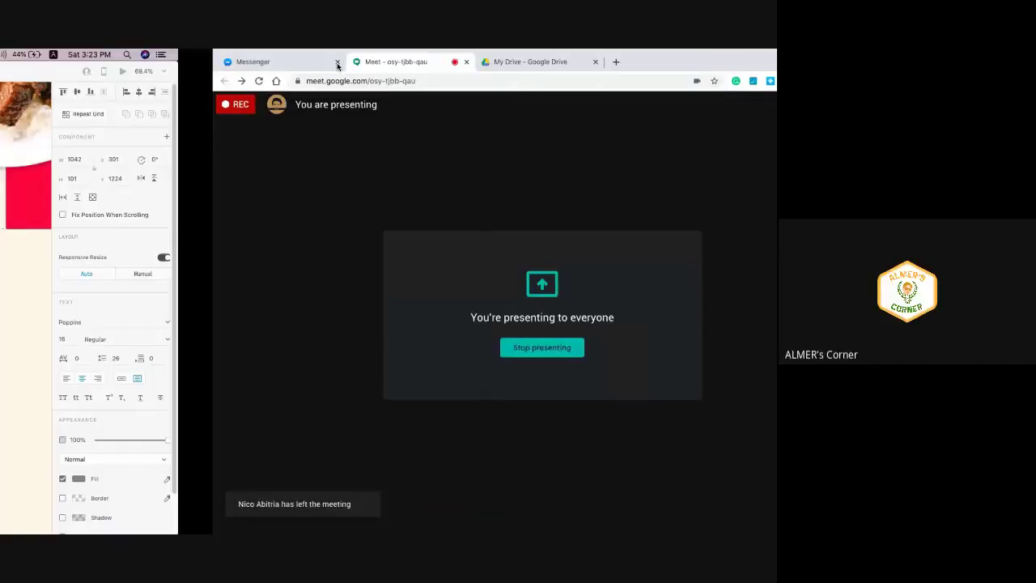
pyautogui.click(337, 62)
pyautogui.click(405, 64)
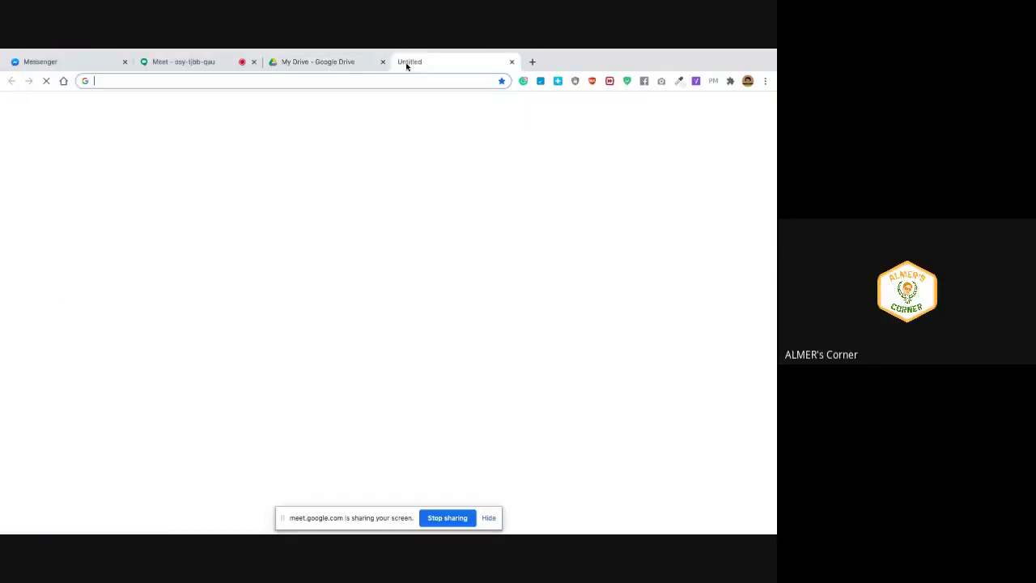
# Browse Finder to Adobe XD - DICT > Resources and drag Adobe XD Keyboard Shortcuts.pdf toward My Drive.
pyautogui.click(362, 66)
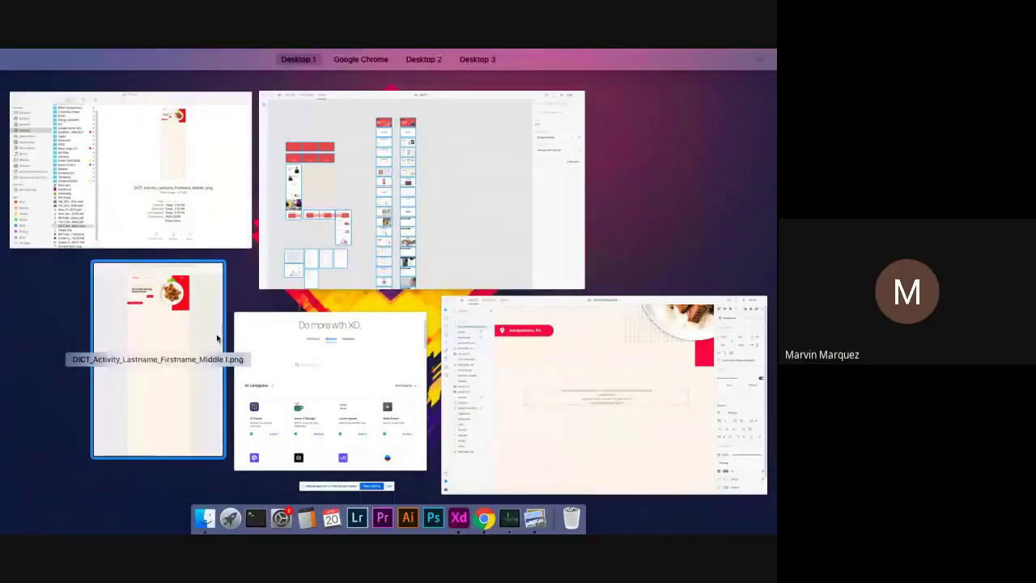
pyautogui.click(217, 339)
pyautogui.scroll(2, 144, 203)
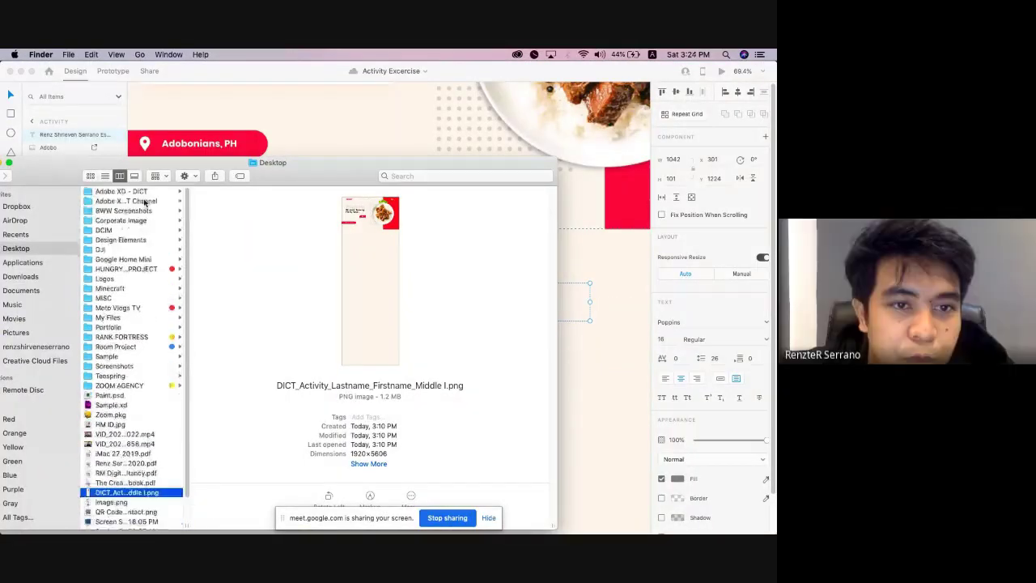
pyautogui.click(144, 202)
pyautogui.click(121, 192)
pyautogui.click(241, 210)
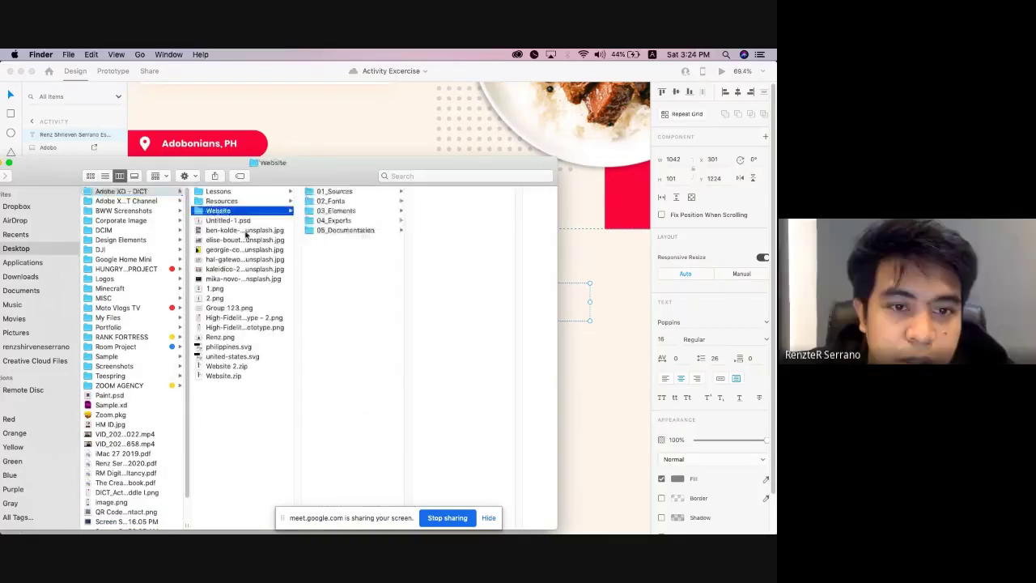
pyautogui.click(243, 201)
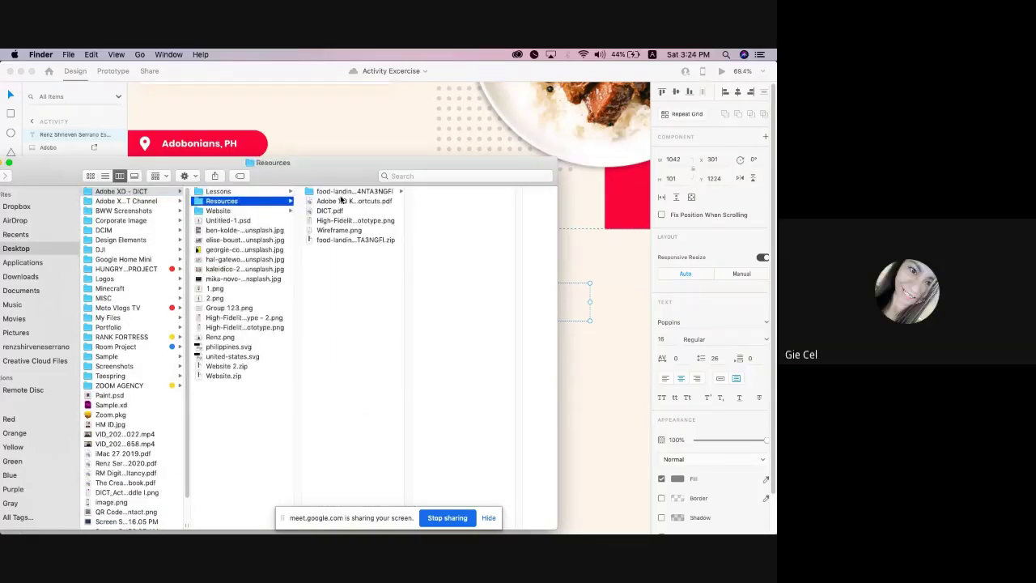
pyautogui.moveTo(344, 201); pyautogui.dragTo(492, 430)
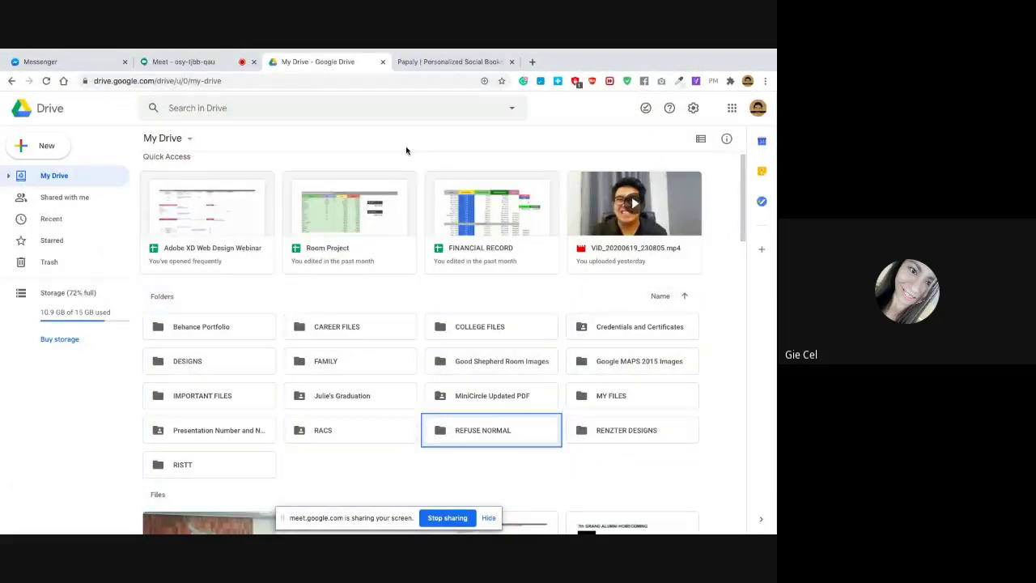
# Drop the shortcuts PDF onto My Drive to start uploading it.
pyautogui.click(443, 63)
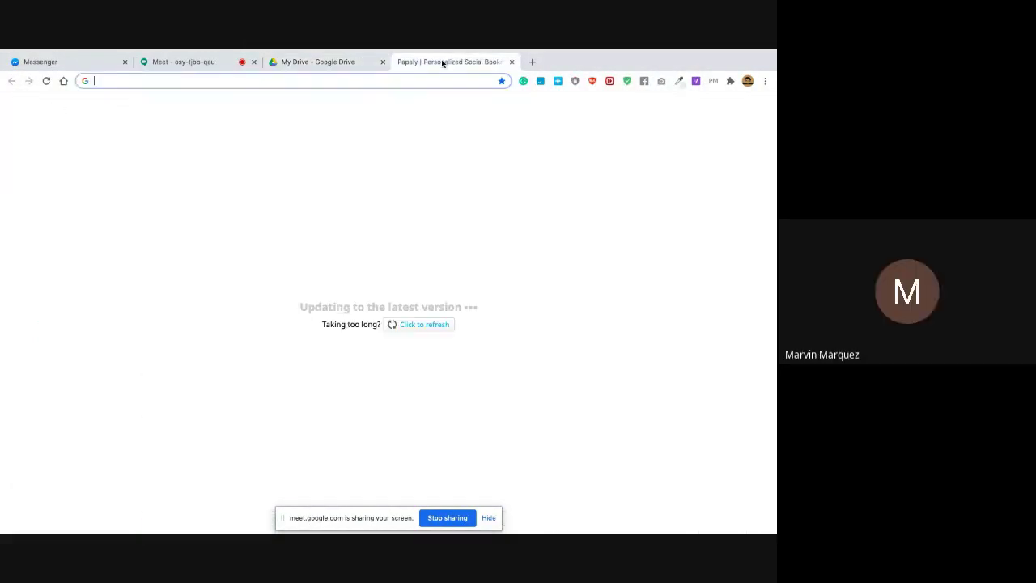
pyautogui.click(316, 64)
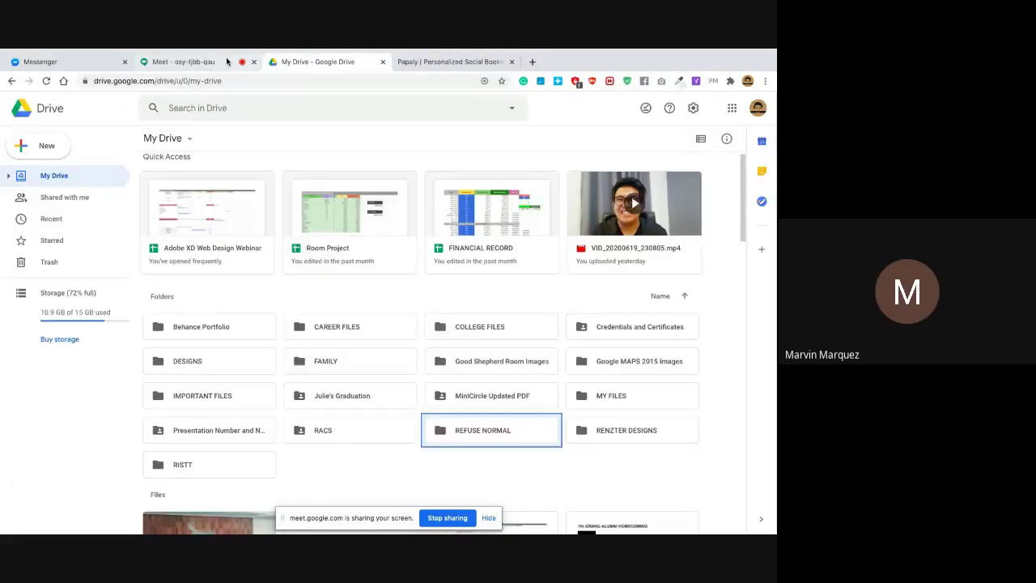
pyautogui.click(228, 62)
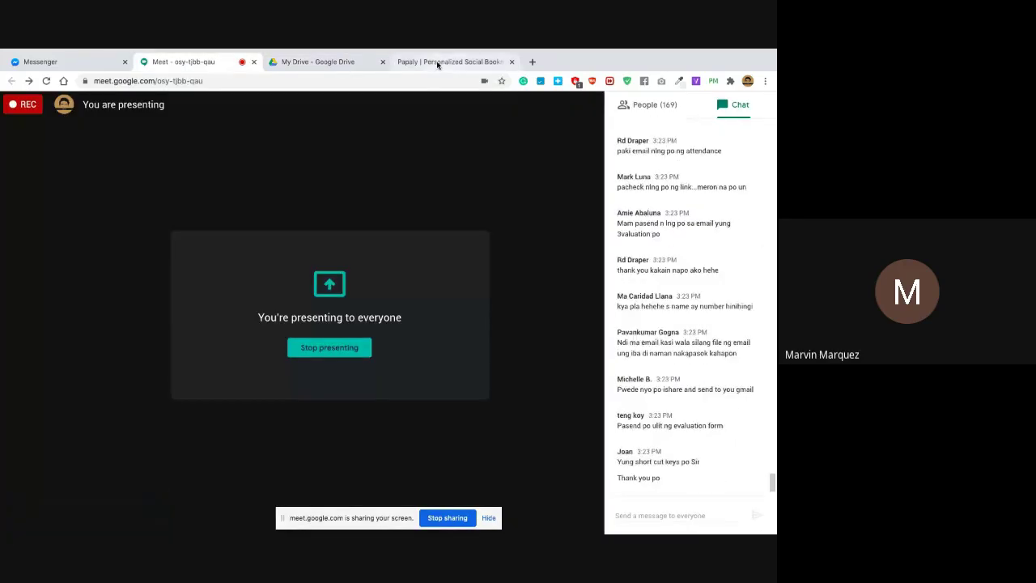
pyautogui.click(367, 65)
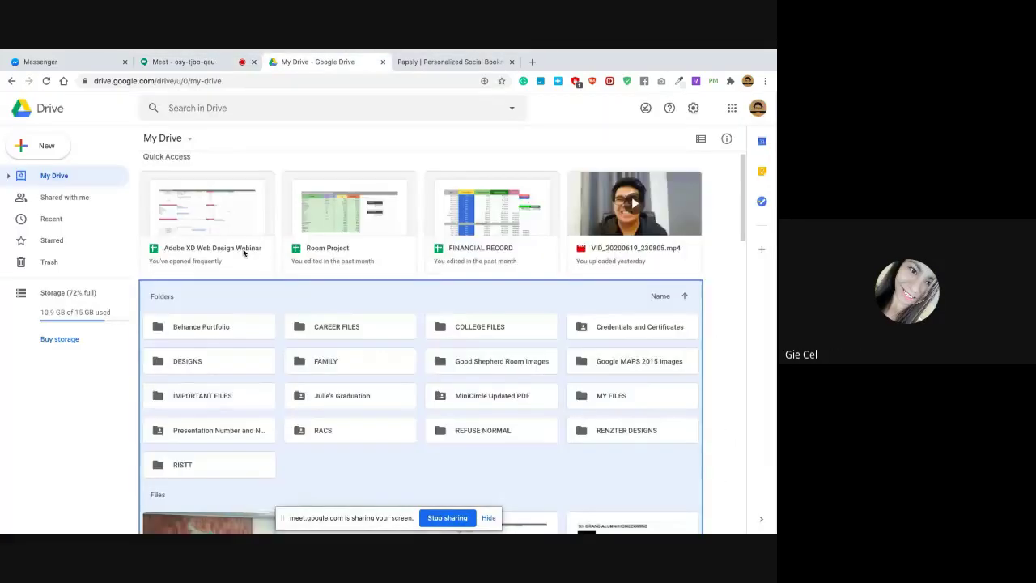
pyautogui.scroll(-3, 275, 340)
pyautogui.scroll(-2, 648, 222)
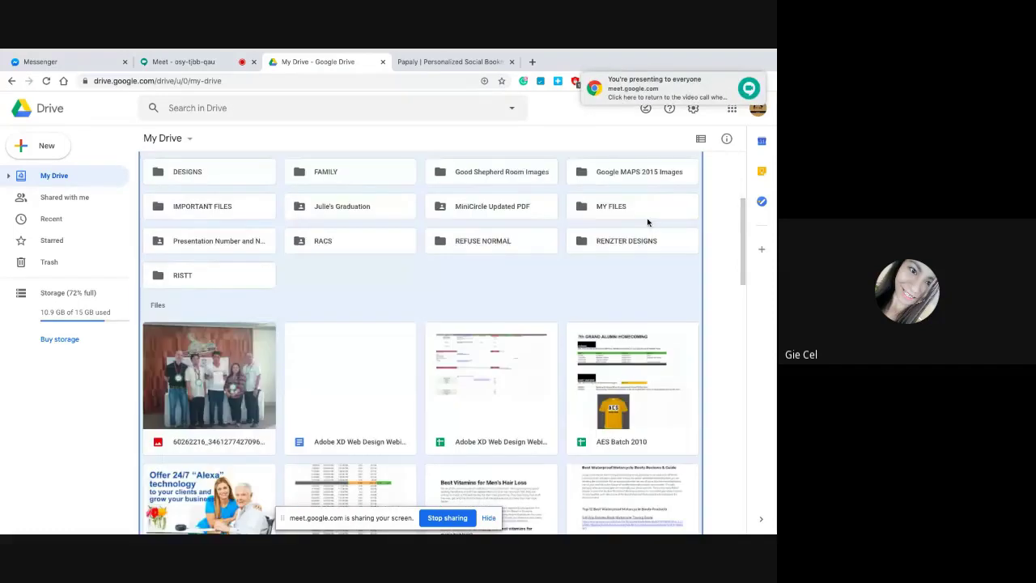
pyautogui.moveTo(648, 222); pyautogui.dragTo(648, 224)
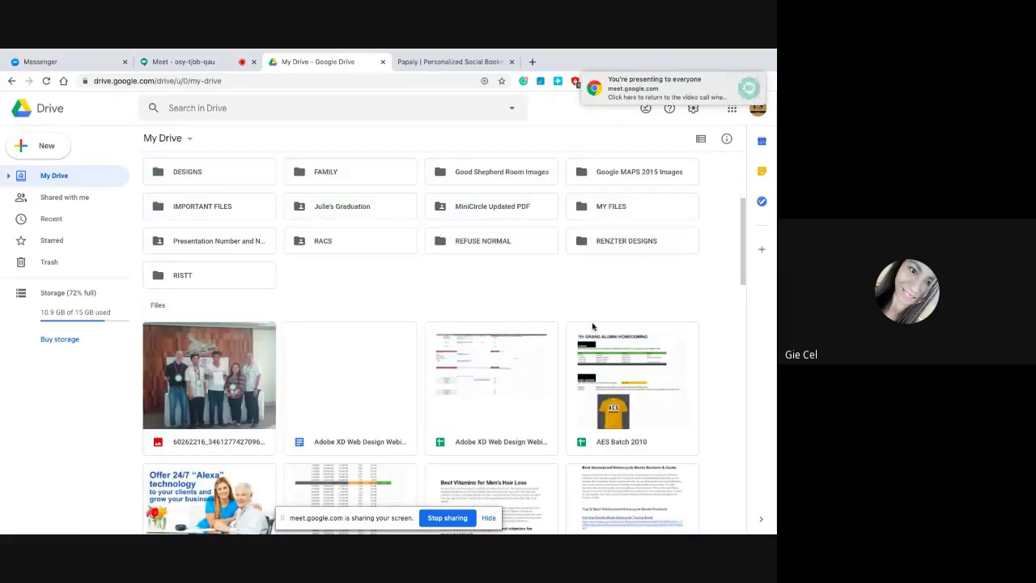
# Open Drive for a different Google account, close the original My Drive tab, and return to Meet.
pyautogui.click(758, 107)
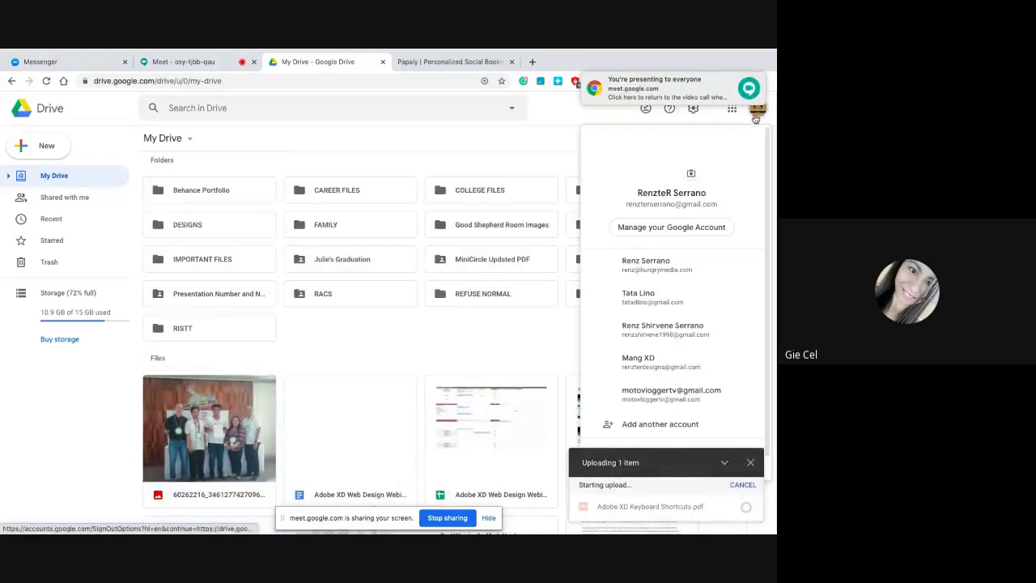
pyautogui.click(662, 297)
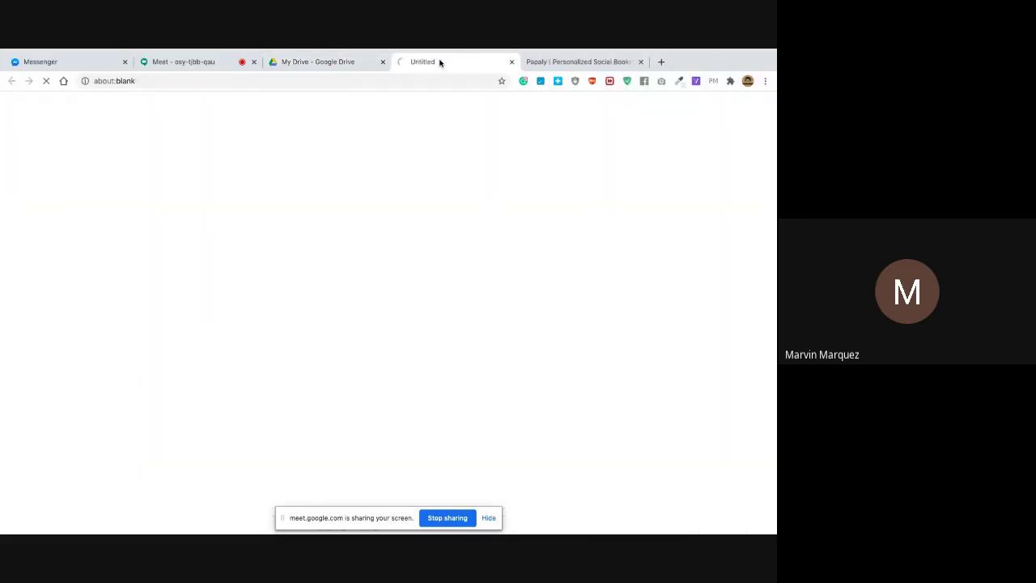
pyautogui.click(383, 64)
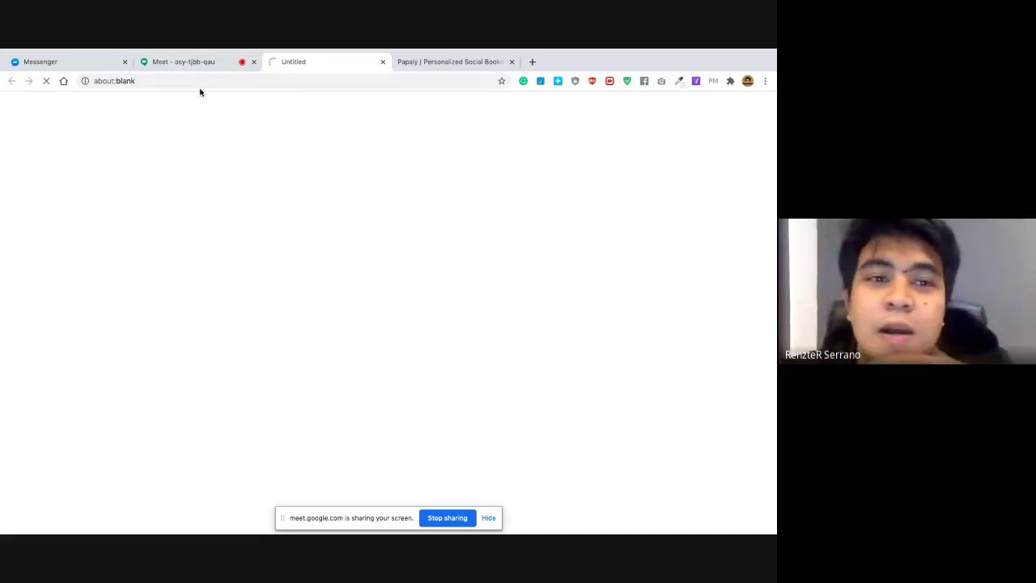
pyautogui.click(185, 62)
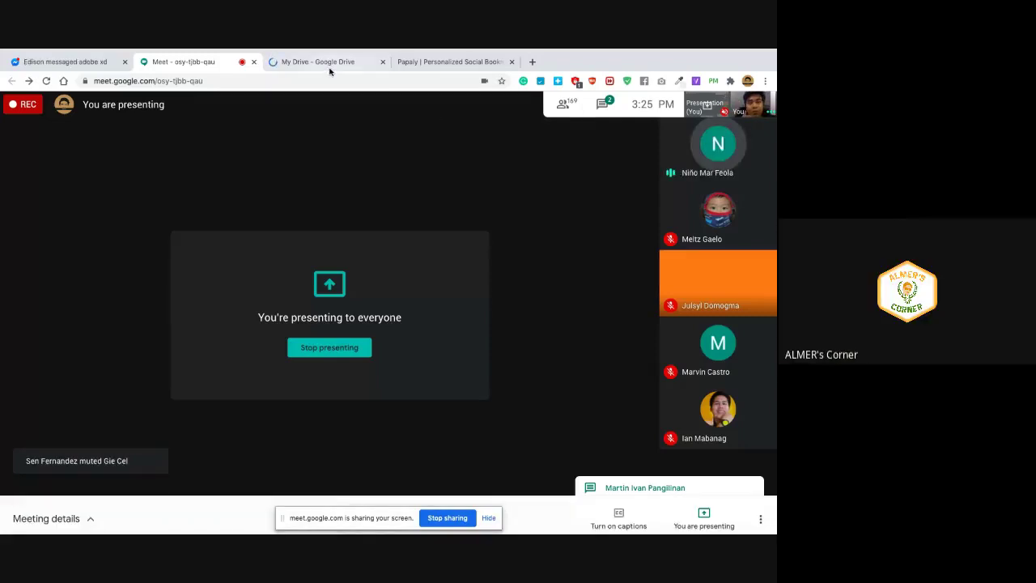
# Carry Adobe XD Keyboard Shortcuts.pdf from Finder into the other account's My Drive.
pyautogui.click(326, 63)
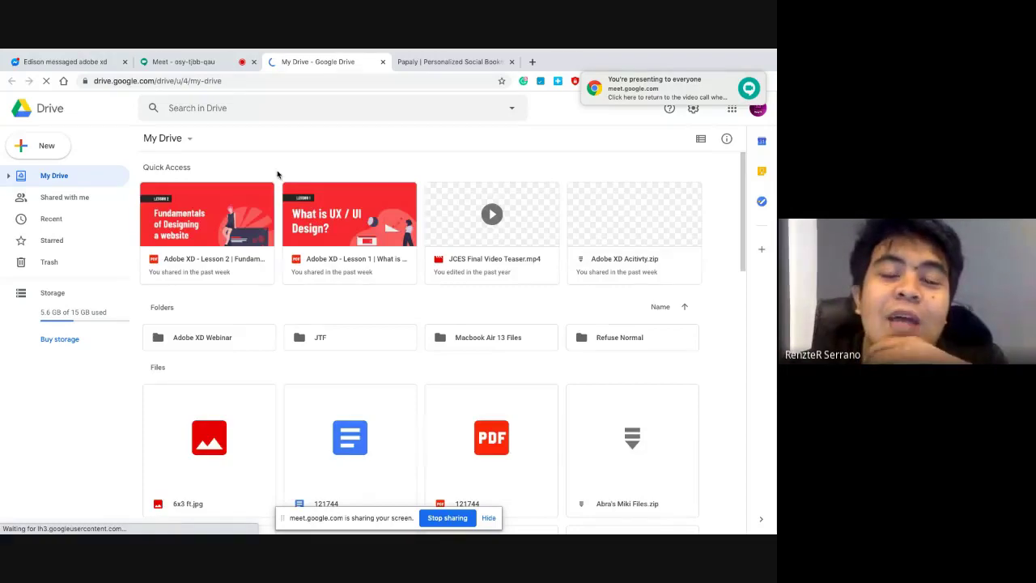
pyautogui.press('super+Tab')
pyautogui.moveTo(346, 201); pyautogui.dragTo(442, 356)
pyautogui.press('super+Tab')
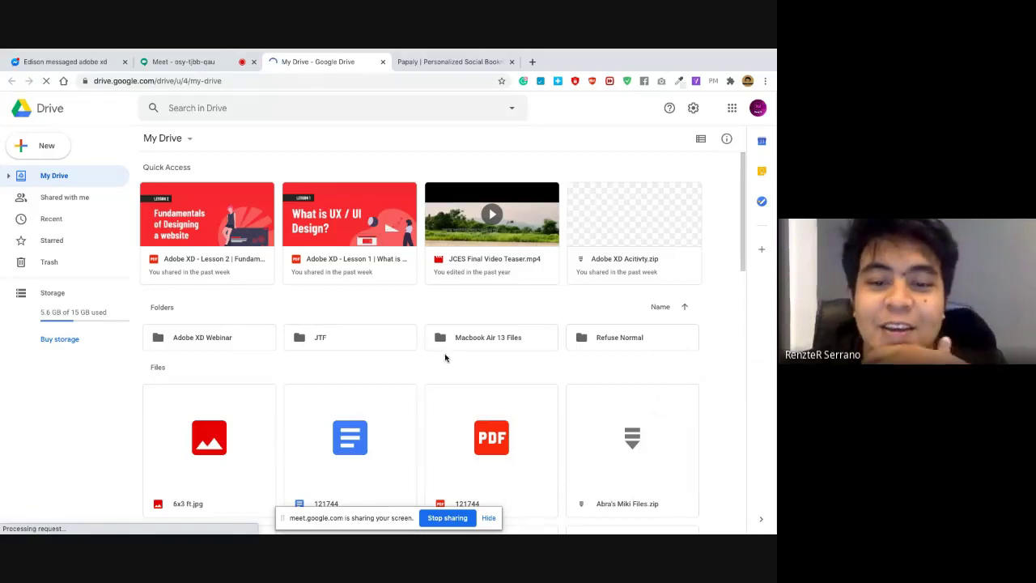
pyautogui.scroll(-1, 446, 356)
pyautogui.scroll(-4, 449, 356)
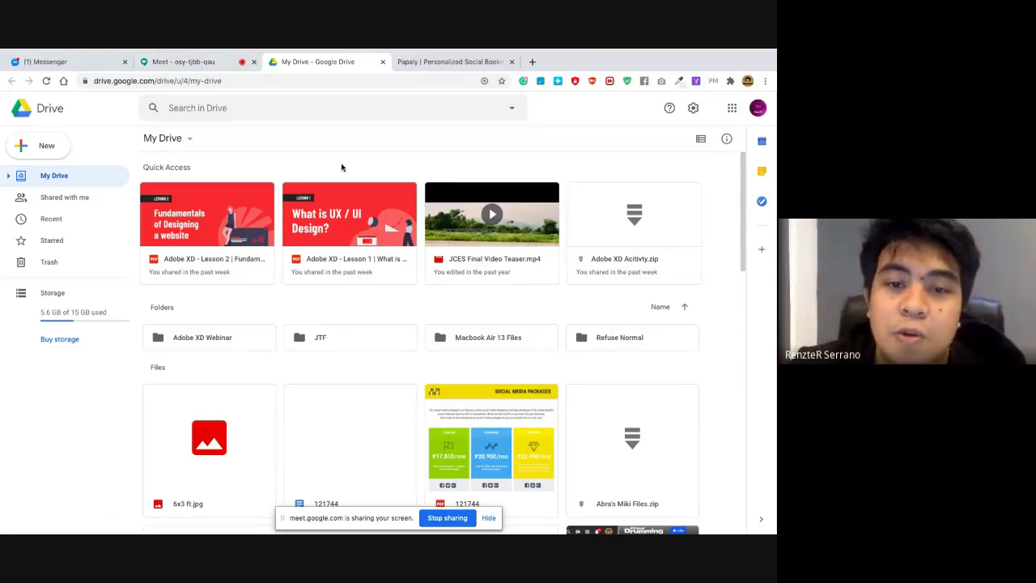
pyautogui.press('super+Tab')
# Drag Adobe XD Keyboard Shortcuts.pdf from the Resources folder onto the My Drive page.
pyautogui.click(336, 200)
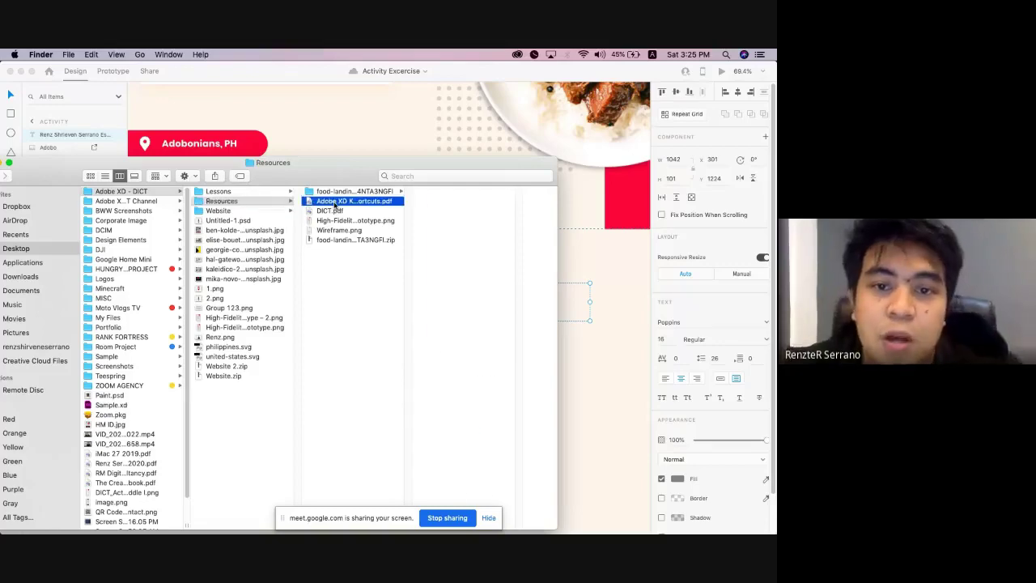
pyautogui.moveTo(353, 205); pyautogui.dragTo(697, 365)
pyautogui.press('super+Tab')
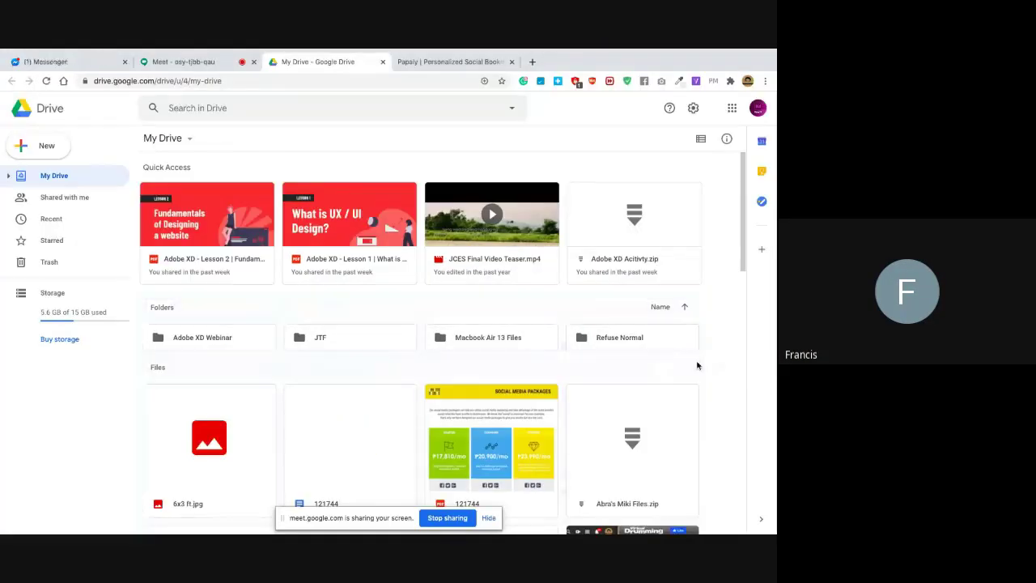
# Check between Papaly and My Drive while it uploads, try a Drive search, then return to Meet.
pyautogui.click(478, 64)
pyautogui.click(312, 64)
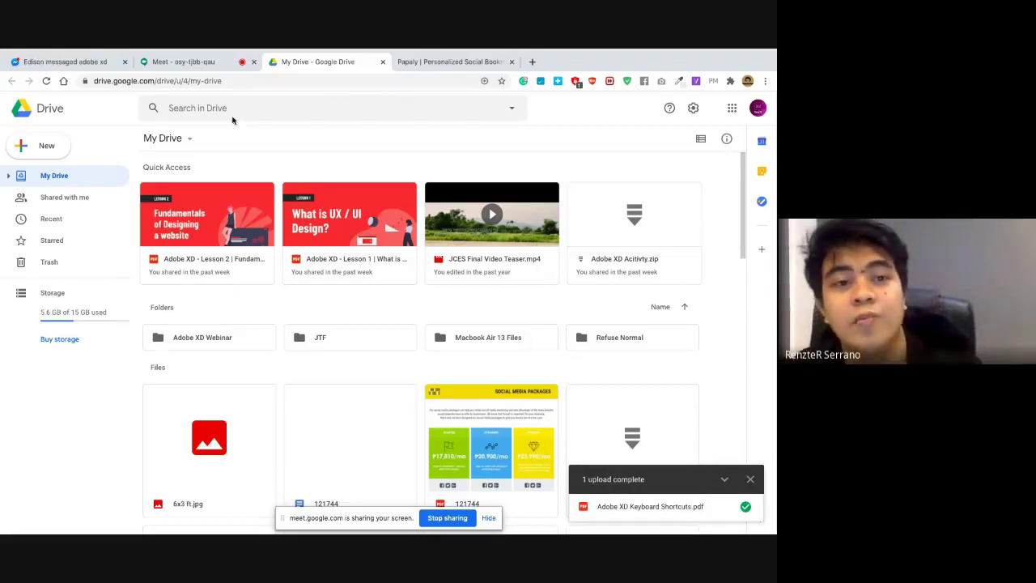
pyautogui.click(443, 64)
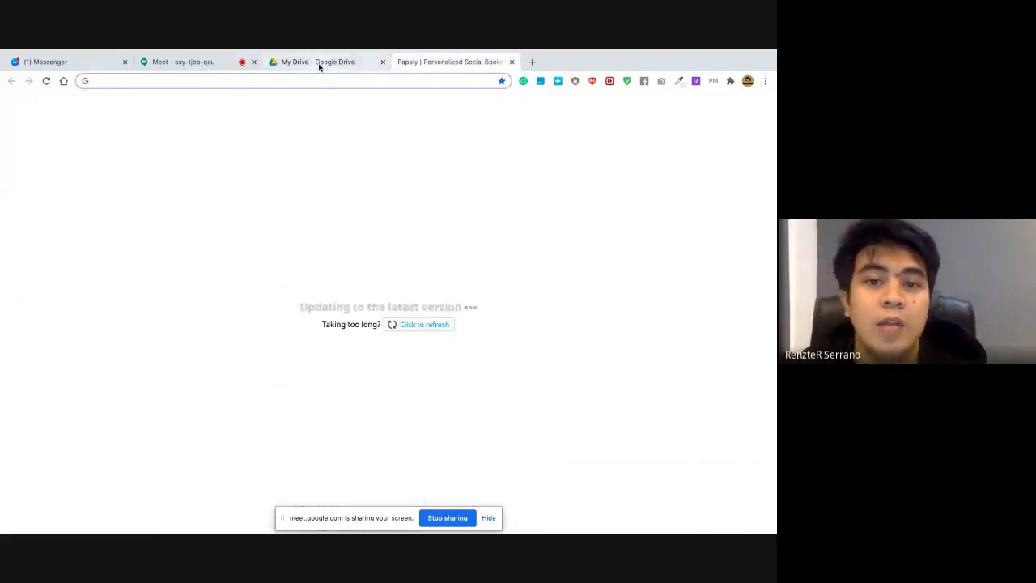
pyautogui.click(318, 65)
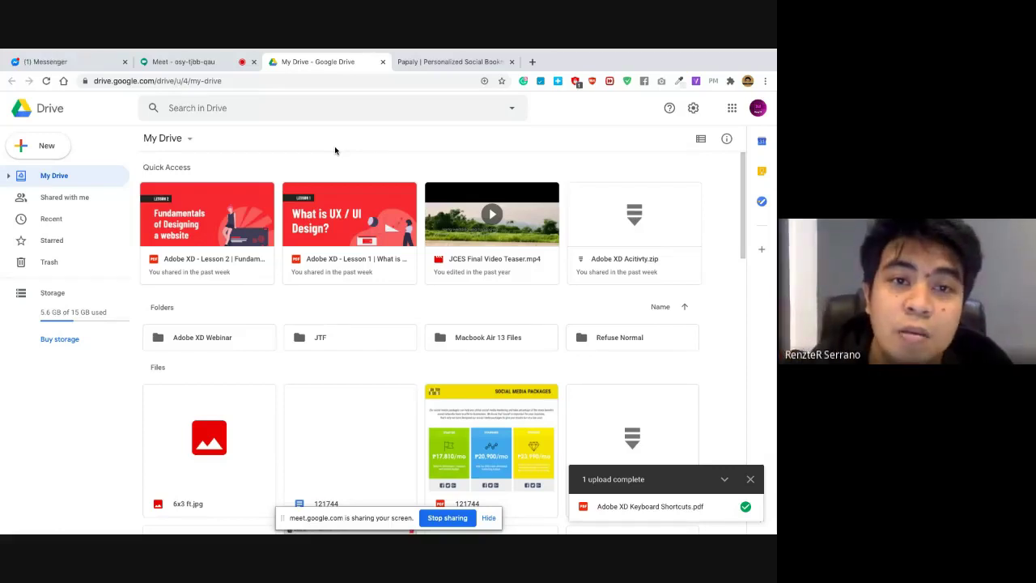
pyautogui.click(223, 113)
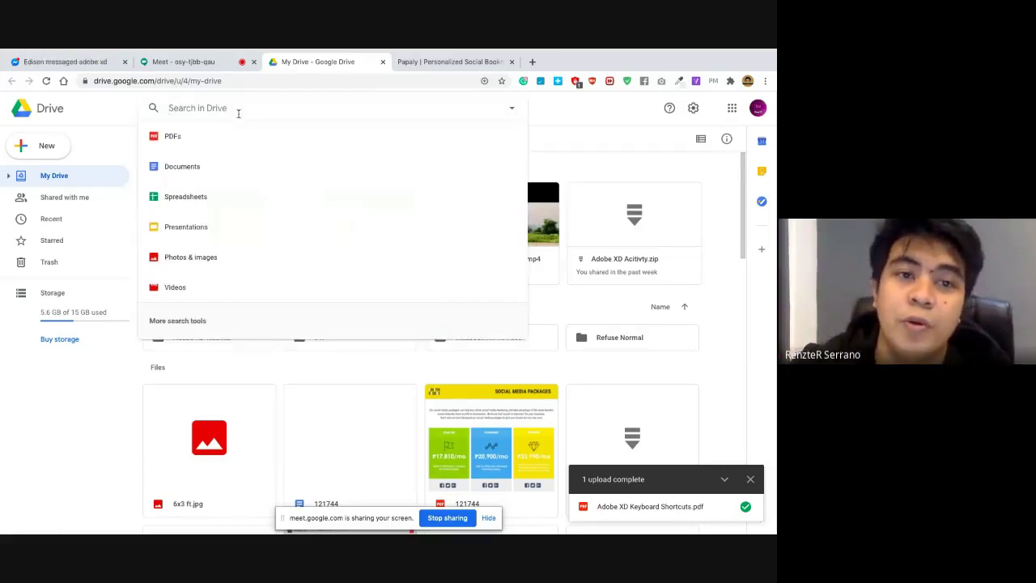
pyautogui.click(244, 116)
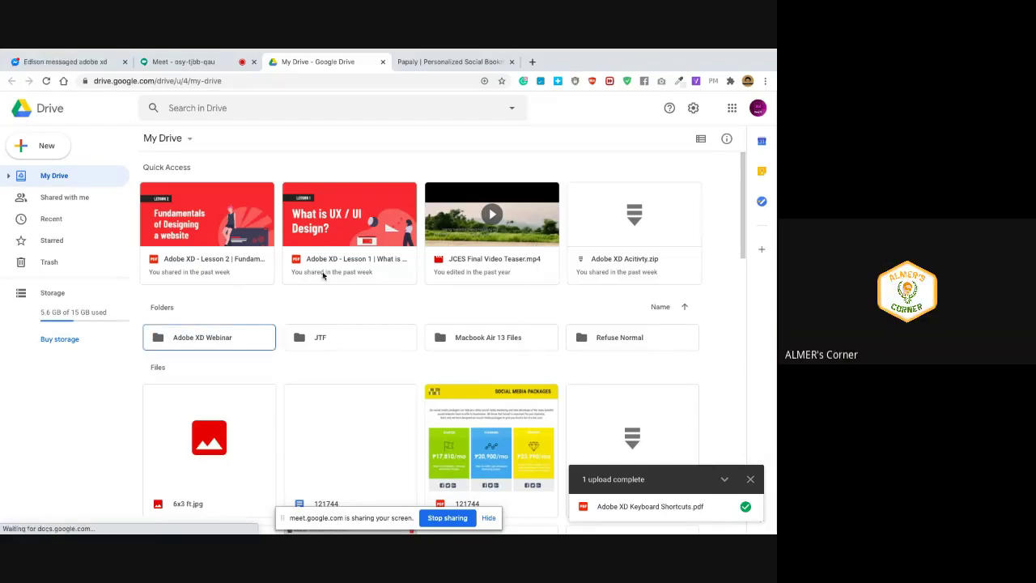
pyautogui.click(260, 62)
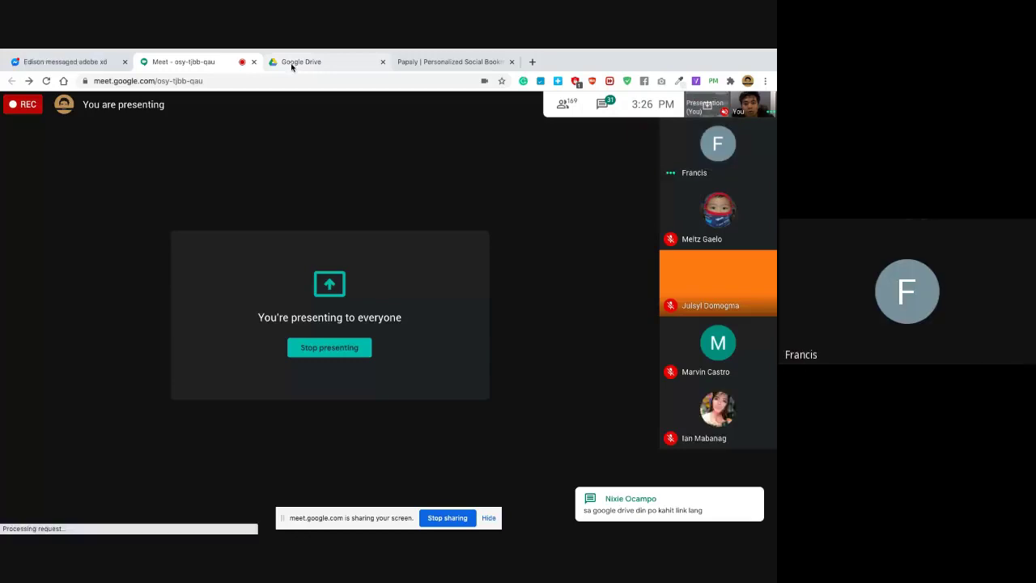
# Copy a Google Drive share link for the Adobe XD Keyboard Shortcuts PDF.
pyautogui.click(292, 65)
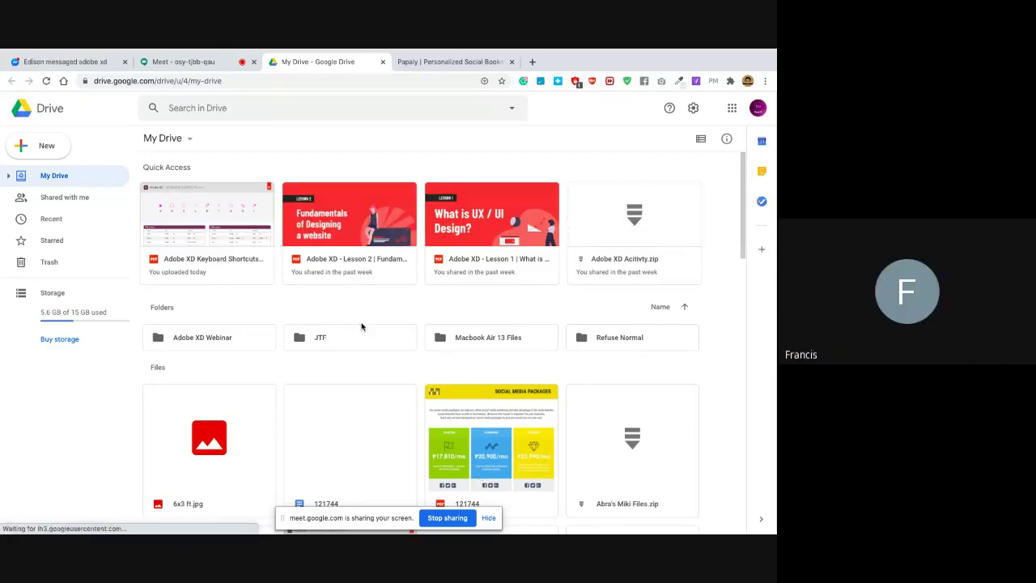
pyautogui.rightClick(246, 245)
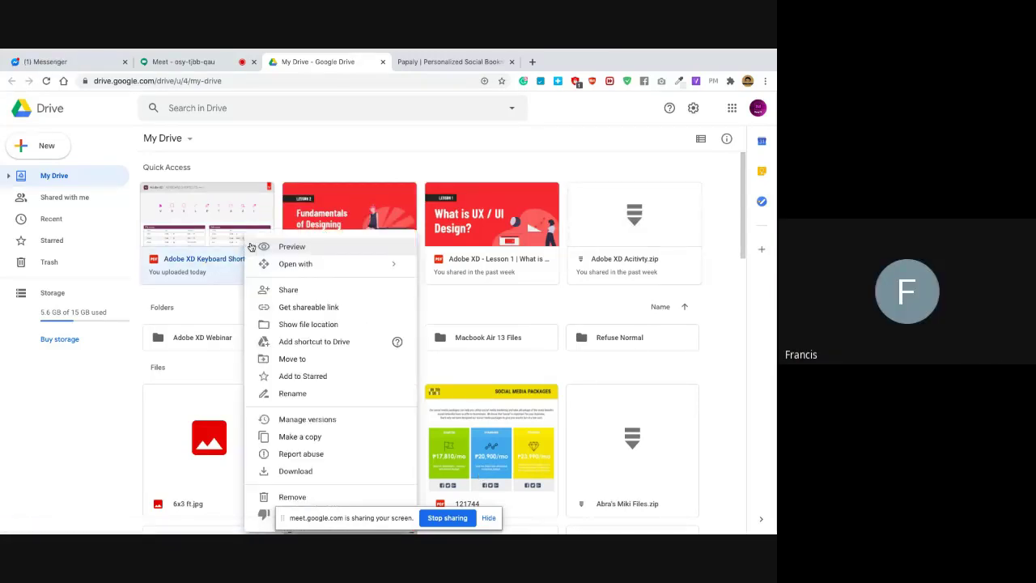
pyautogui.click(298, 309)
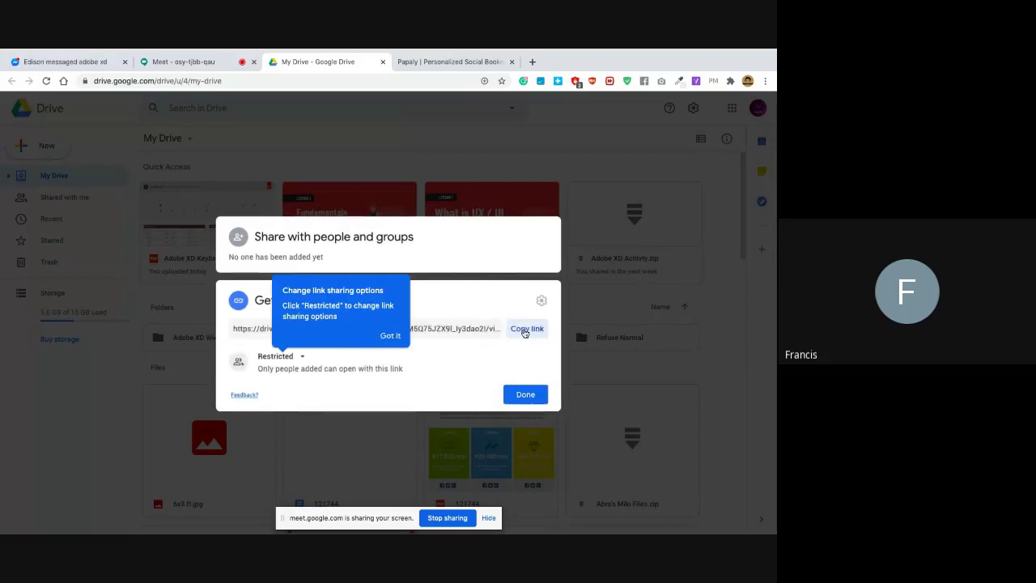
pyautogui.click(524, 331)
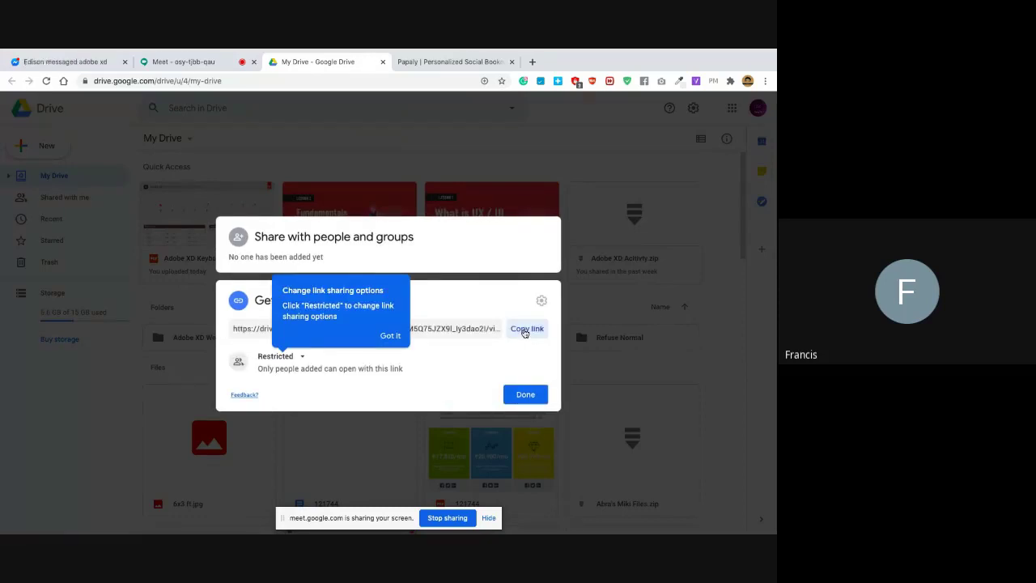
pyautogui.click(525, 331)
pyautogui.click(174, 62)
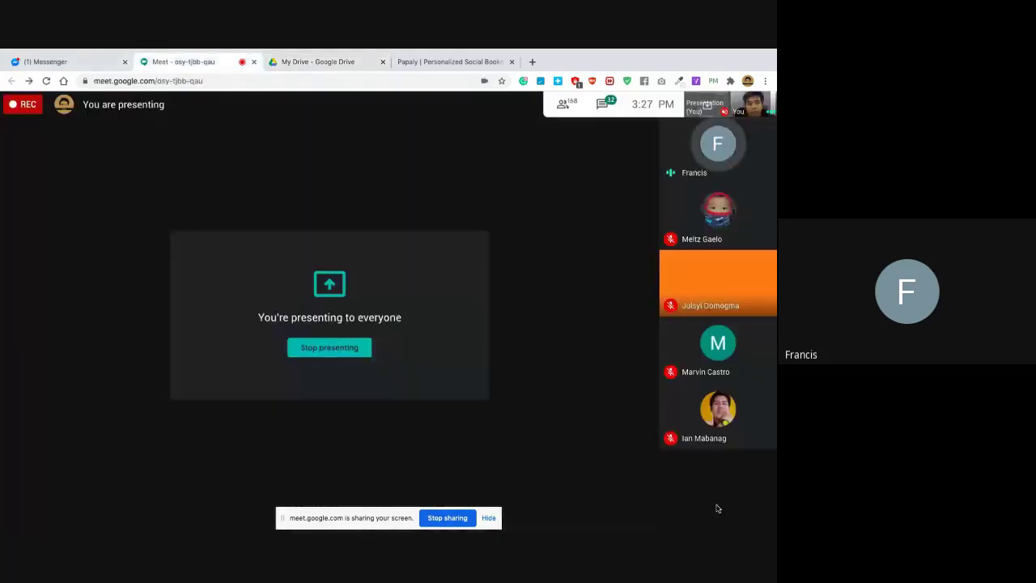
# Open the Meet chat panel and choose Wait on the Page Unresponsive warning.
pyautogui.click(606, 105)
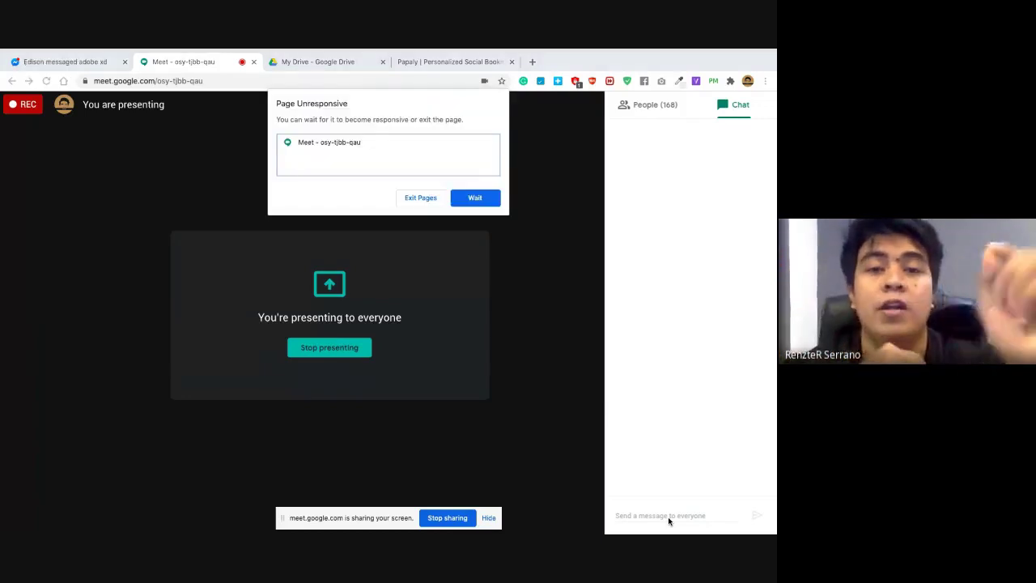
pyautogui.click(477, 200)
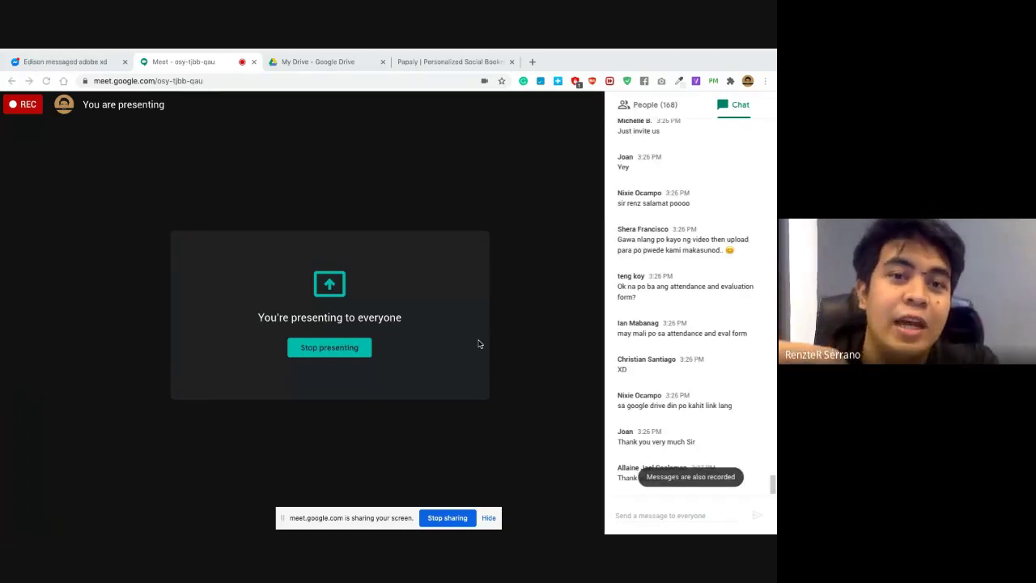
# Turn on live captions in the Meet call with the C shortcut.
pyautogui.press('c')
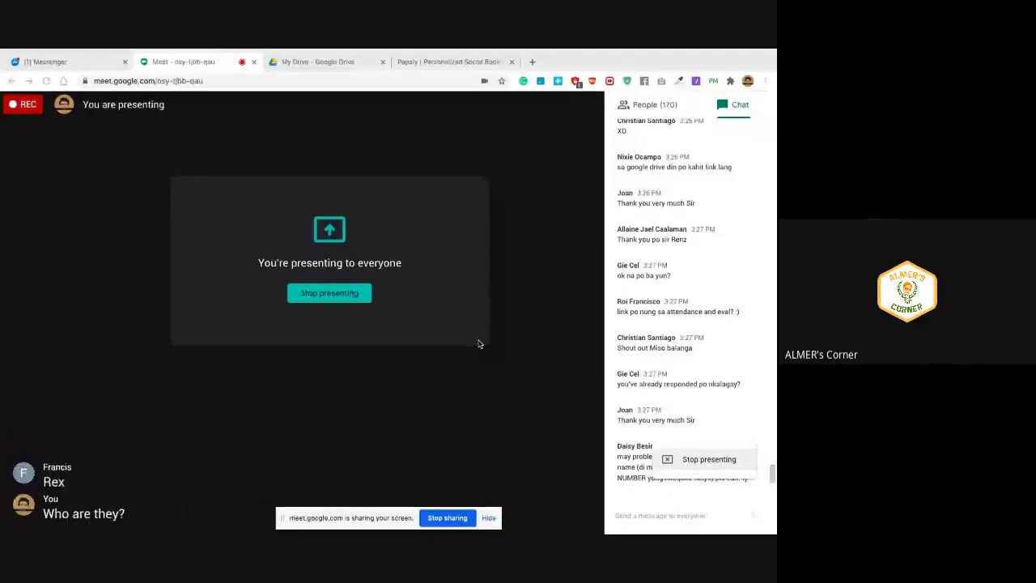
# Paste the shortcuts PDF's Drive link into the Meet chat and send it.
pyautogui.click(655, 515)
pyautogui.hotkey('ctrl', 'v')
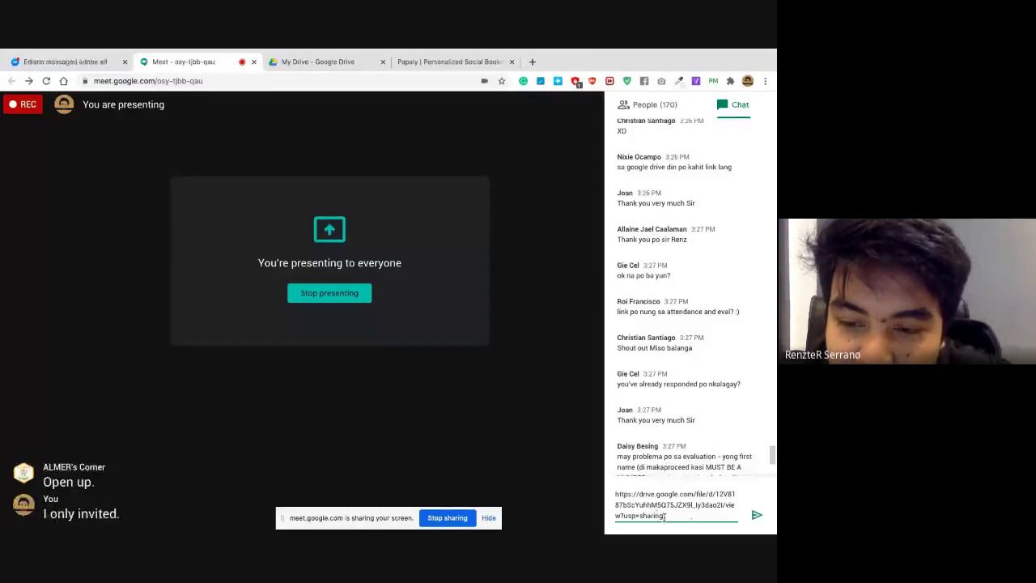
pyautogui.press('Return')
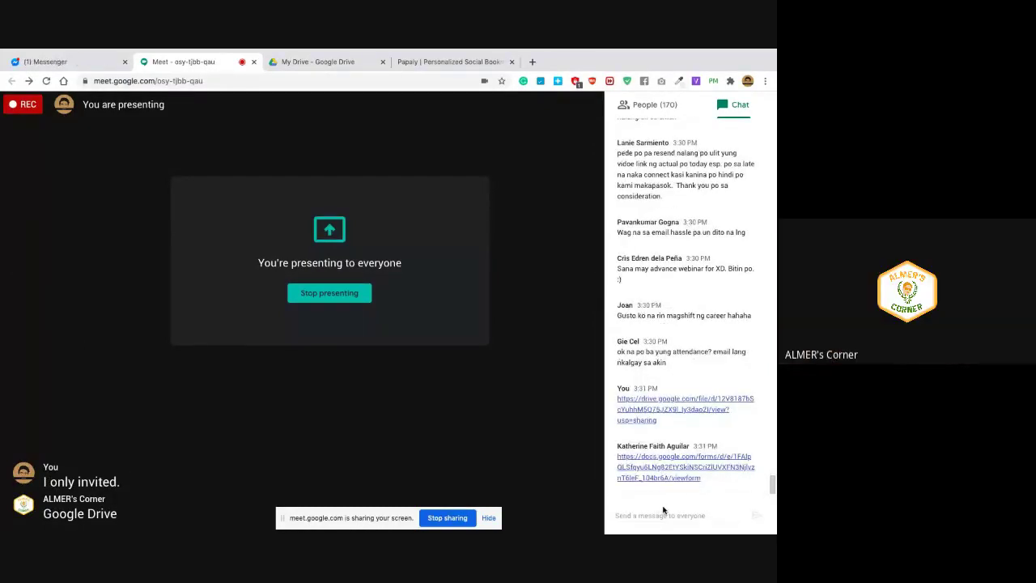
# Paste the link into a new chat message twice, undoing each duplicate paste.
pyautogui.click(662, 513)
pyautogui.hotkey('ctrl', 'v')
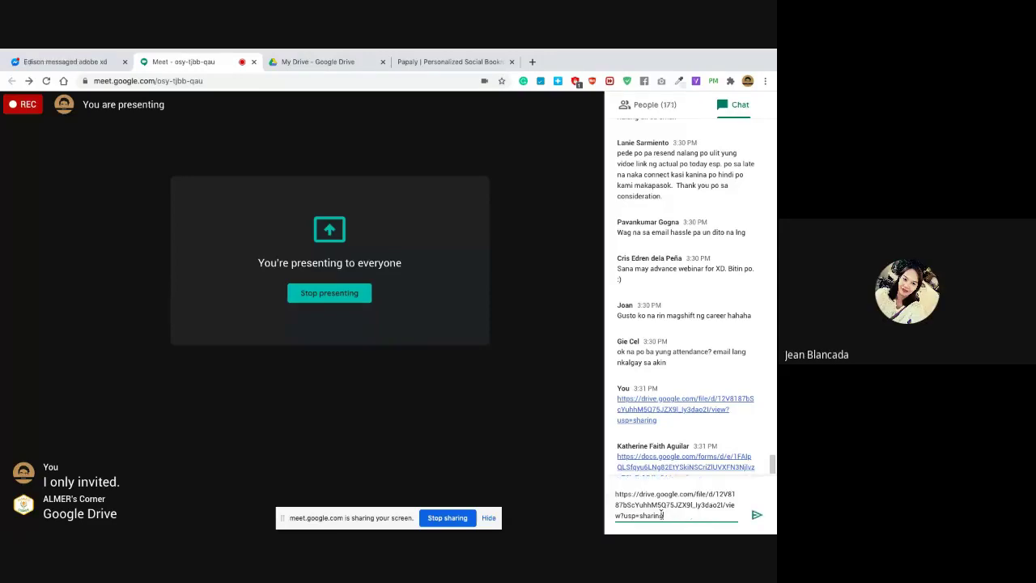
pyautogui.hotkey('ctrl', 'z')
pyautogui.hotkey('ctrl', 'v')
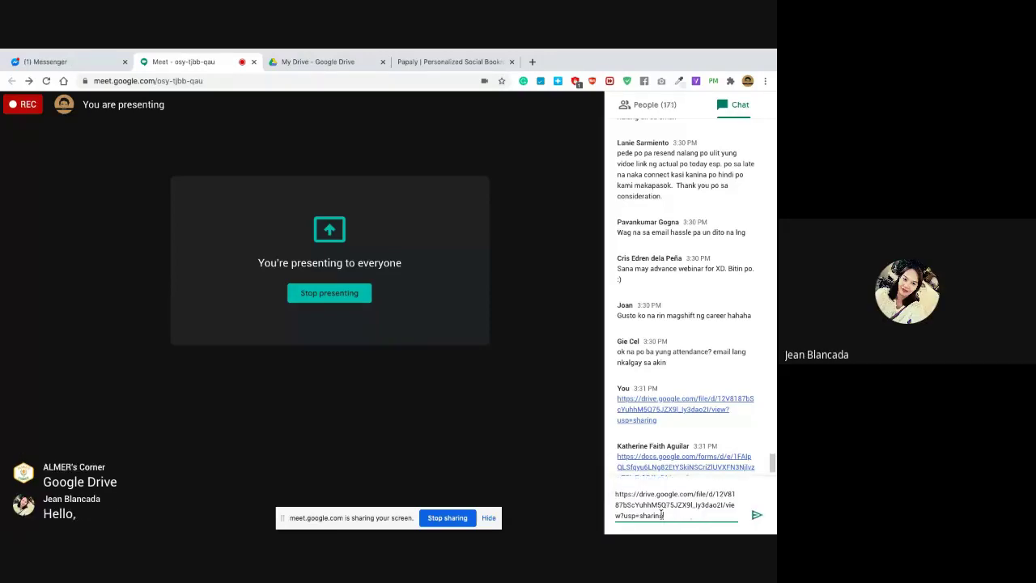
pyautogui.hotkey('ctrl', 'z')
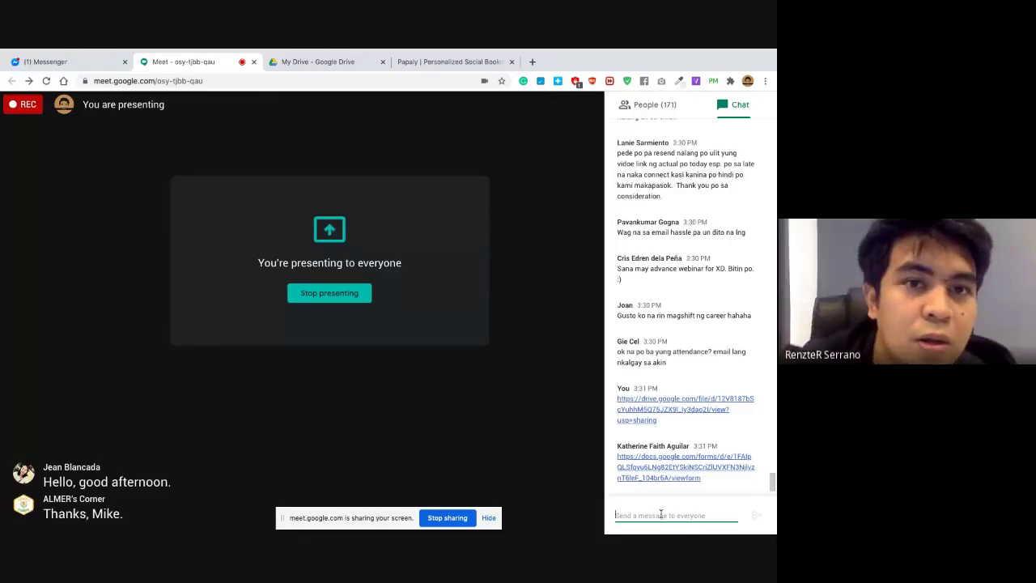
# Set the shortcuts PDF's link access to Anyone with the link and copy the link.
pyautogui.click(345, 65)
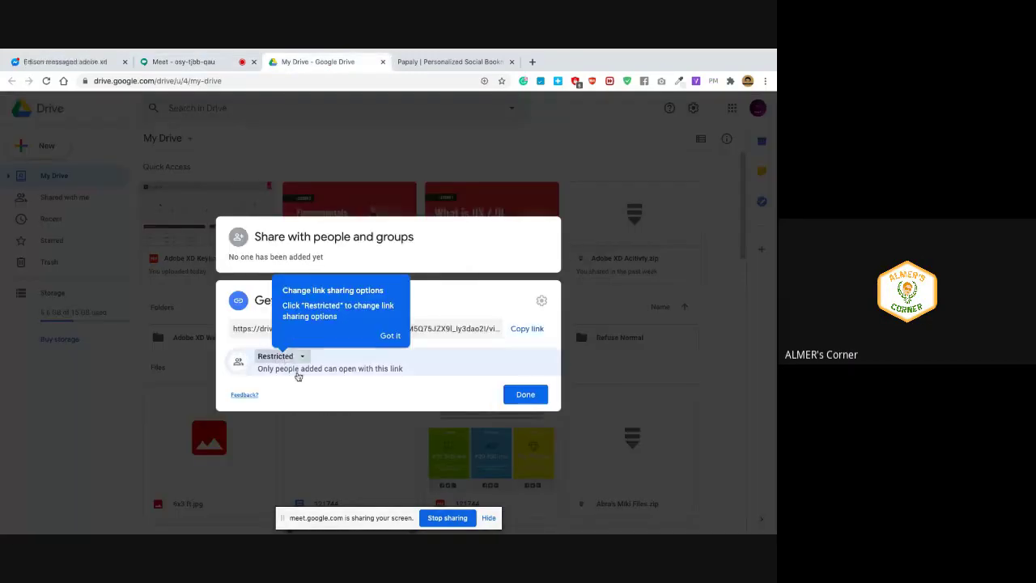
pyautogui.click(295, 359)
pyautogui.click(308, 403)
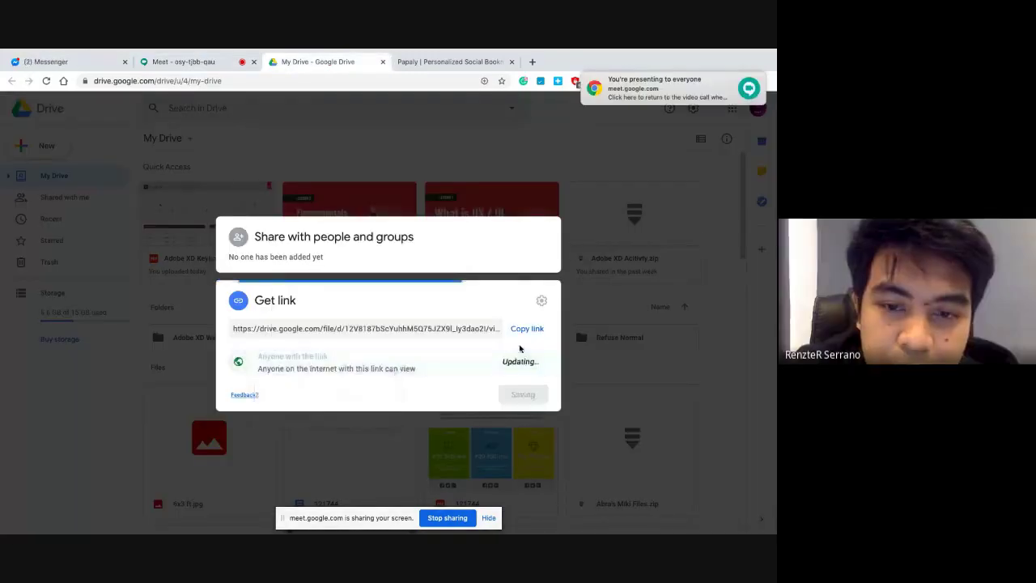
pyautogui.click(528, 316)
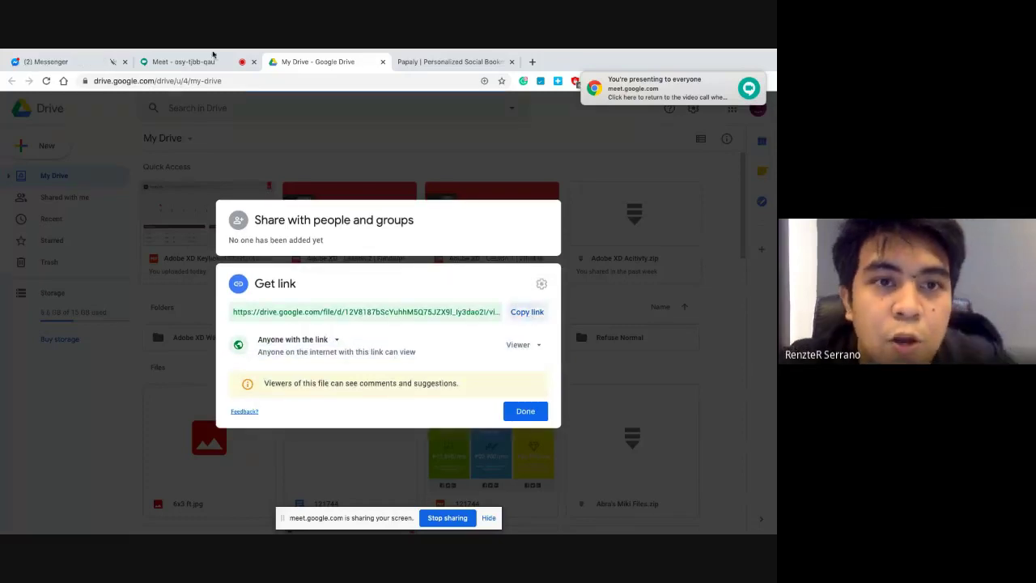
pyautogui.click(668, 89)
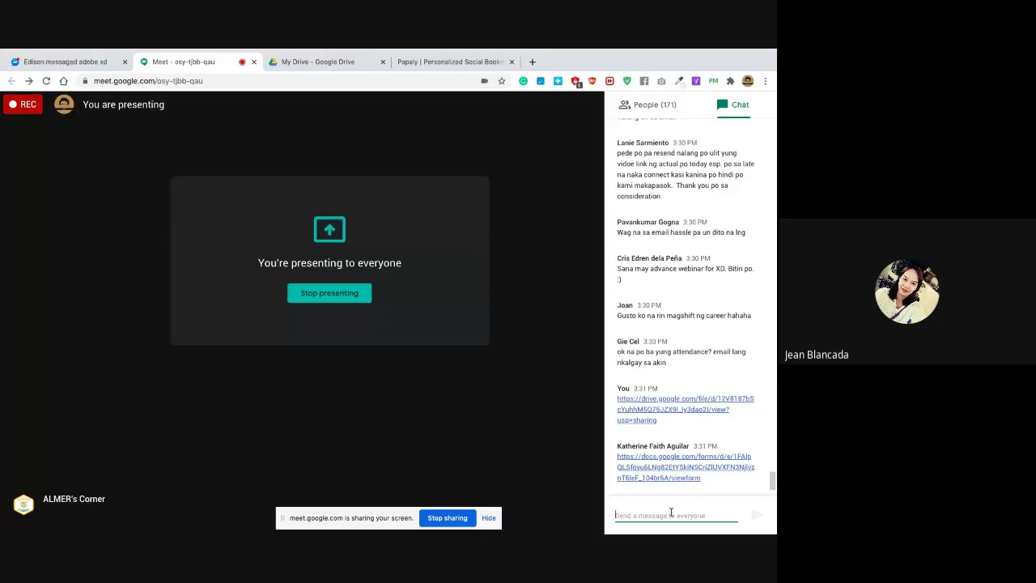
# Send the Drive link in Meet chat, then send 'Shortcut Key' followed by the link.
pyautogui.press('Return')
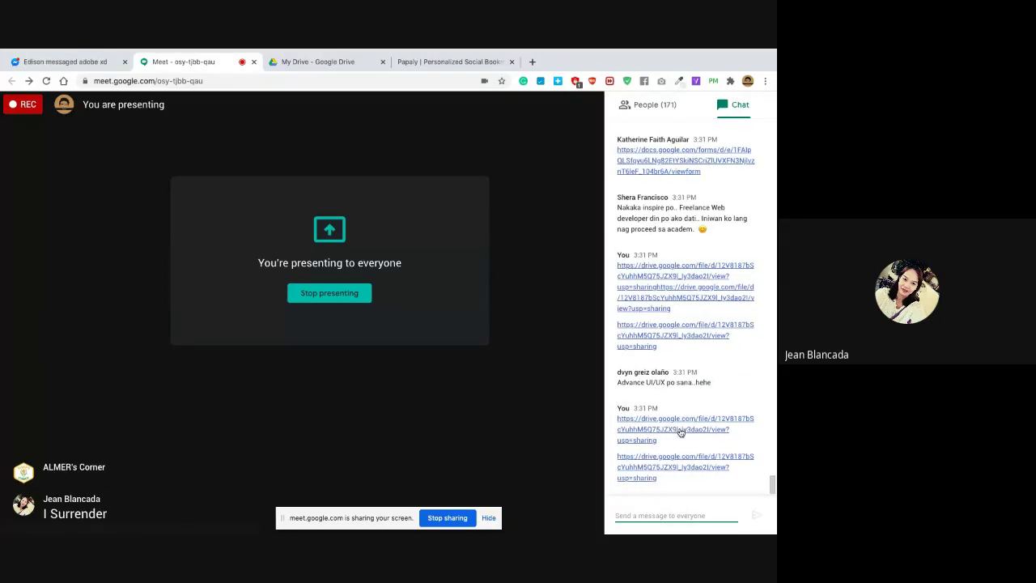
pyautogui.write('Shortcut Key')
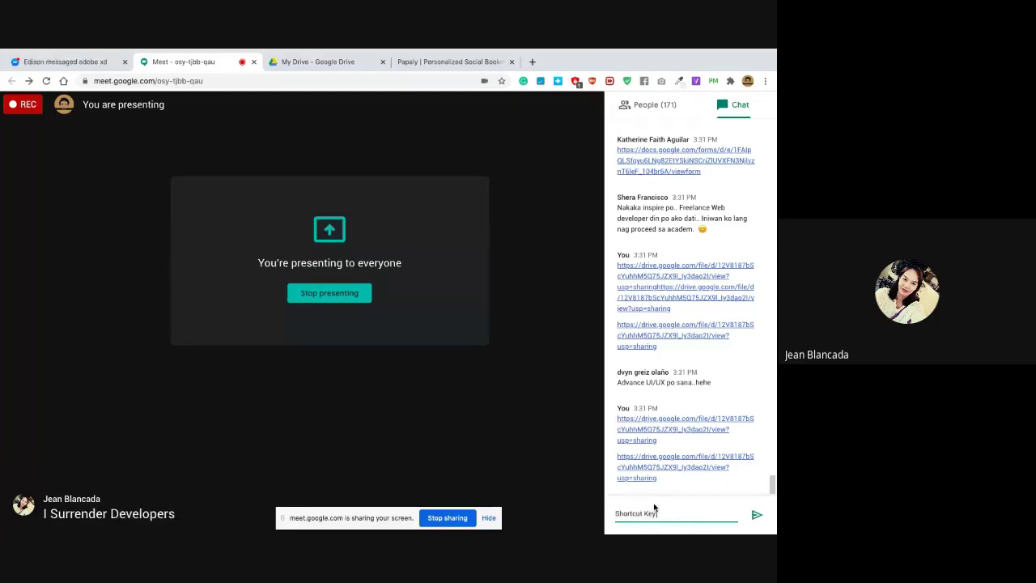
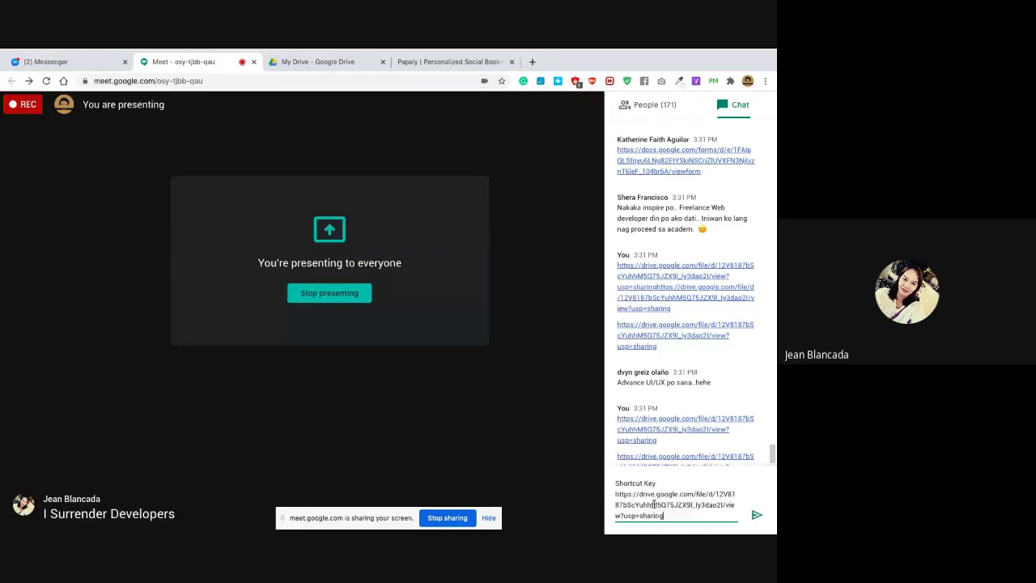
pyautogui.press('Return')
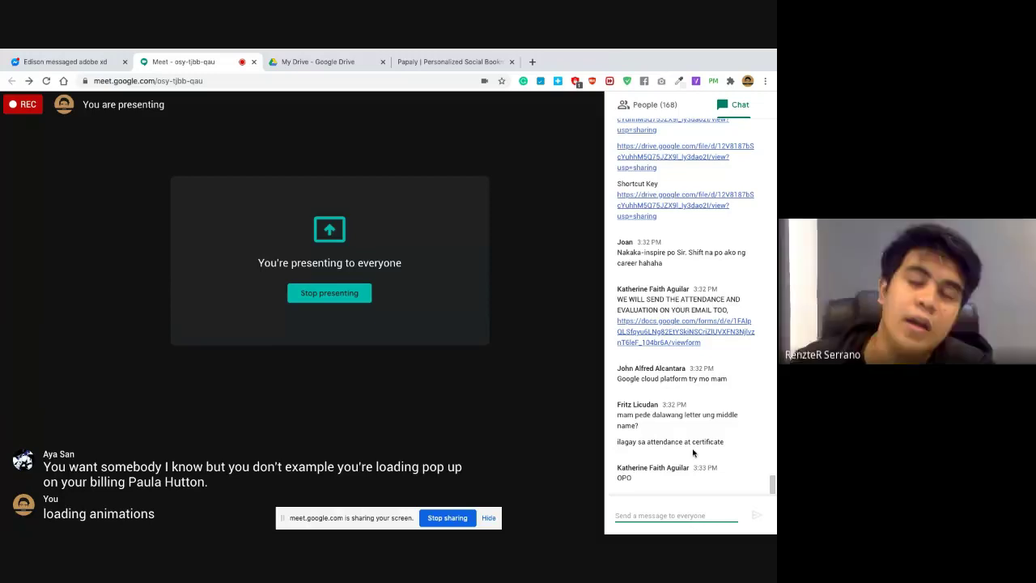
# Bring the Adobe XD DICT document window forward and switch to the Design workspace.
pyautogui.hotkey('ctrl', 'Up')
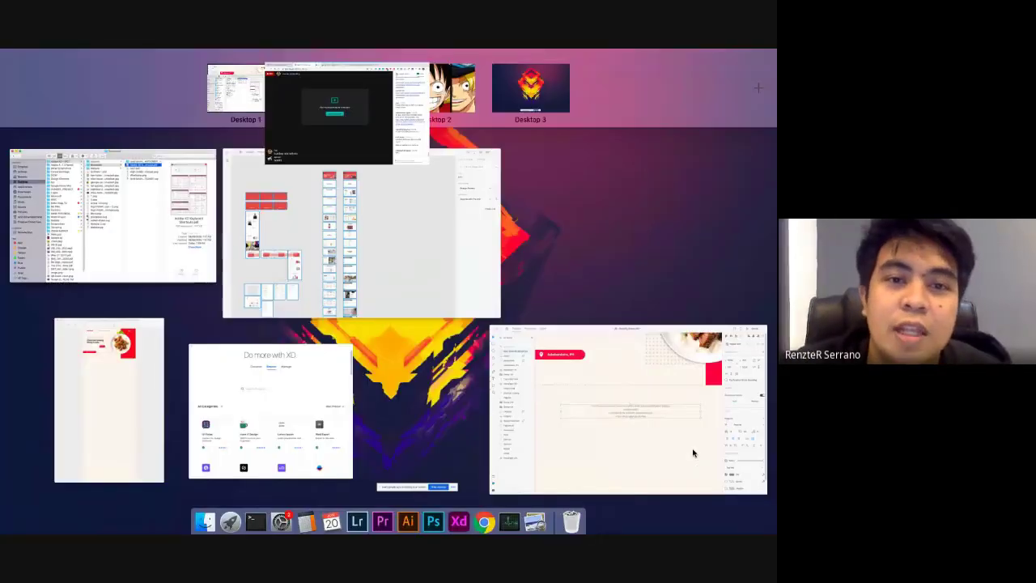
pyautogui.click(362, 234)
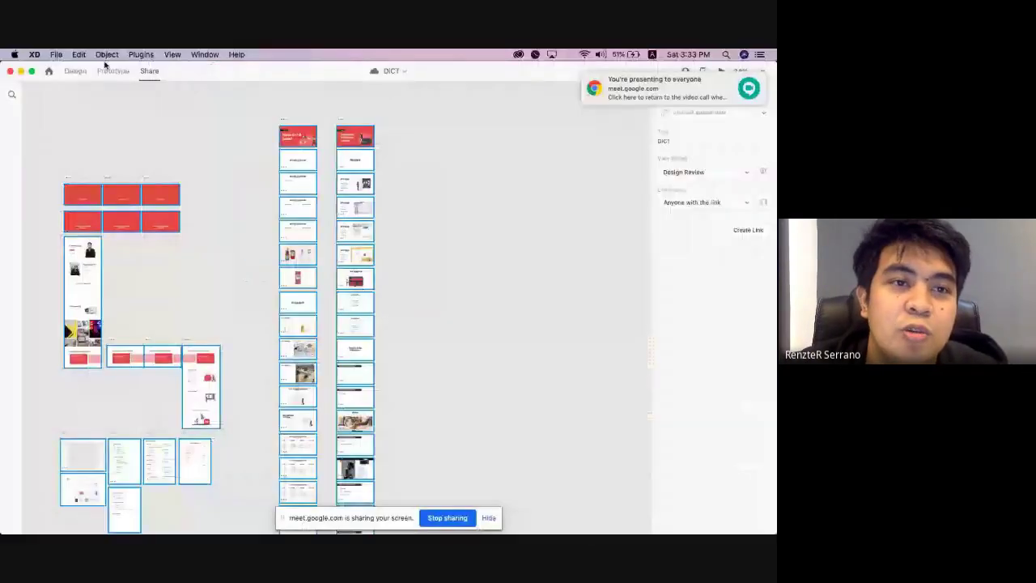
pyautogui.click(76, 72)
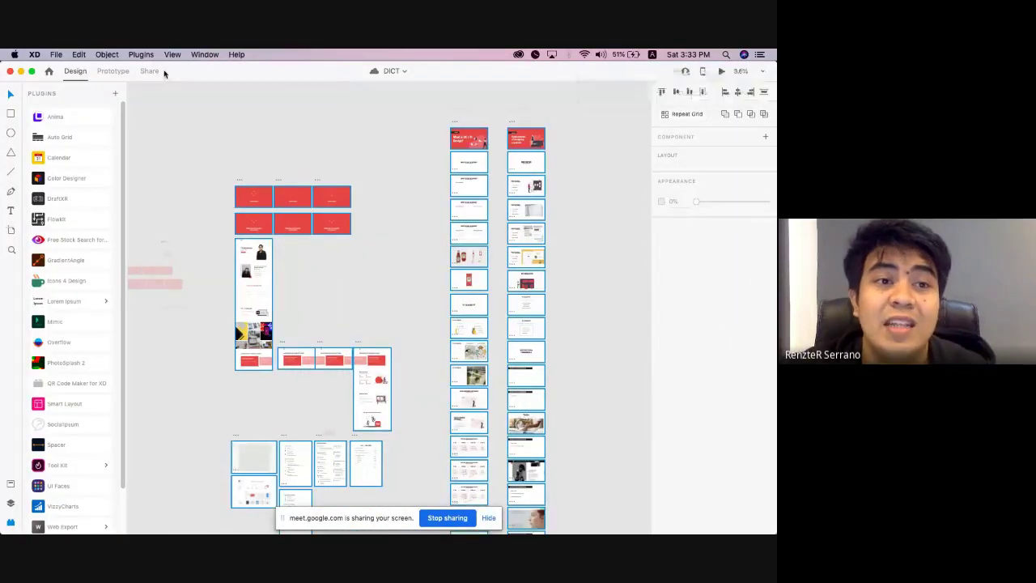
pyautogui.scroll(1, 225, 193)
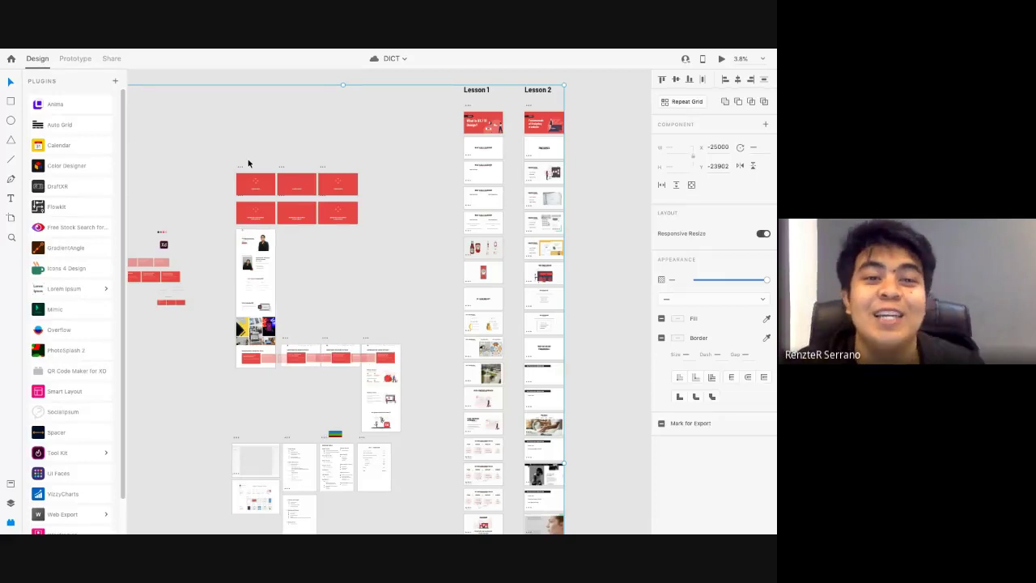
# Zoom around the DICT canvas and view it in the Prototype workspace.
pyautogui.scroll(3, 249, 162)
pyautogui.scroll(-5, 248, 158)
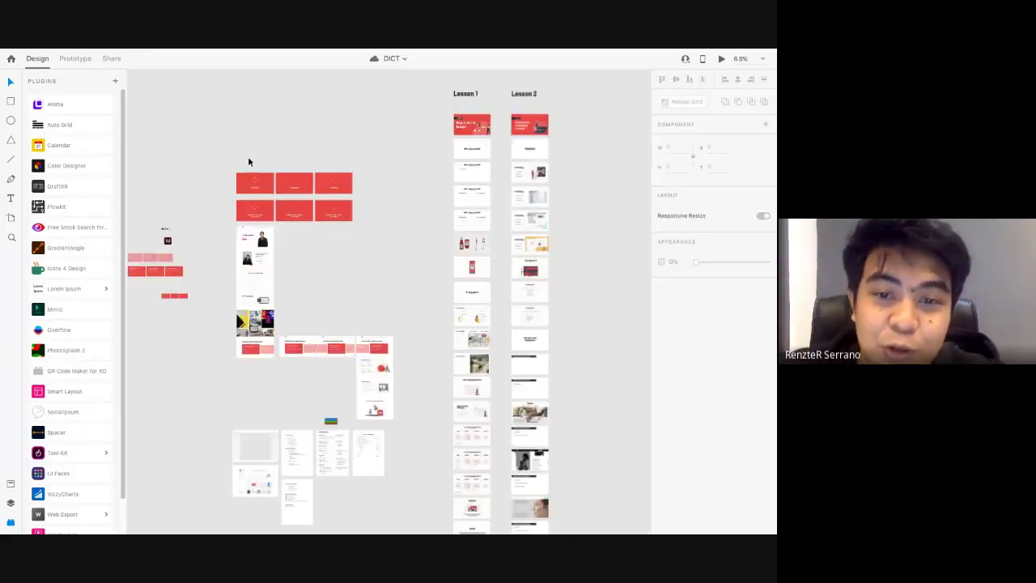
pyautogui.scroll(-3, 318, 183)
pyautogui.scroll(5, 362, 262)
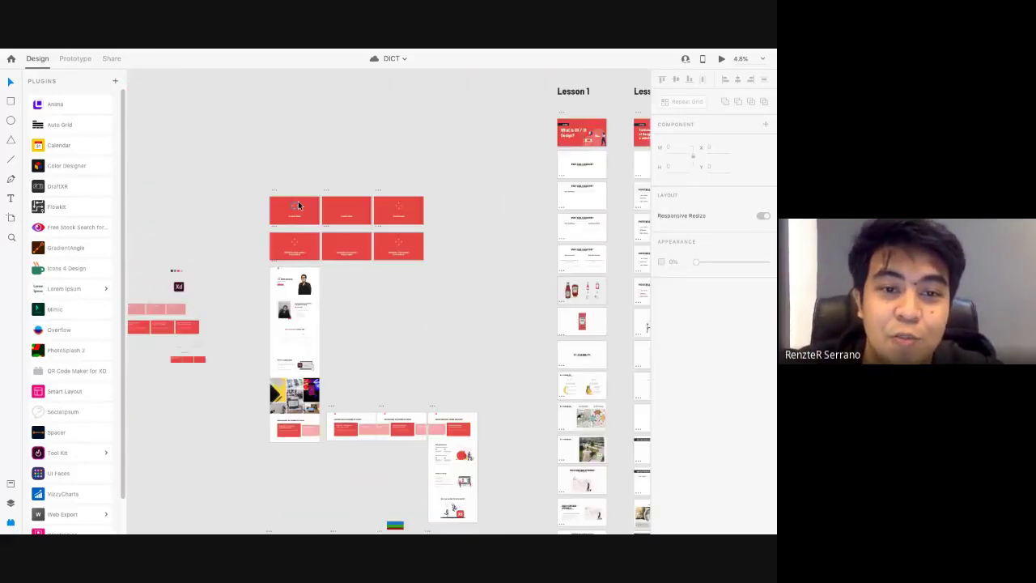
pyautogui.scroll(-3, 297, 201)
pyautogui.scroll(4, 353, 196)
pyautogui.scroll(3, 300, 169)
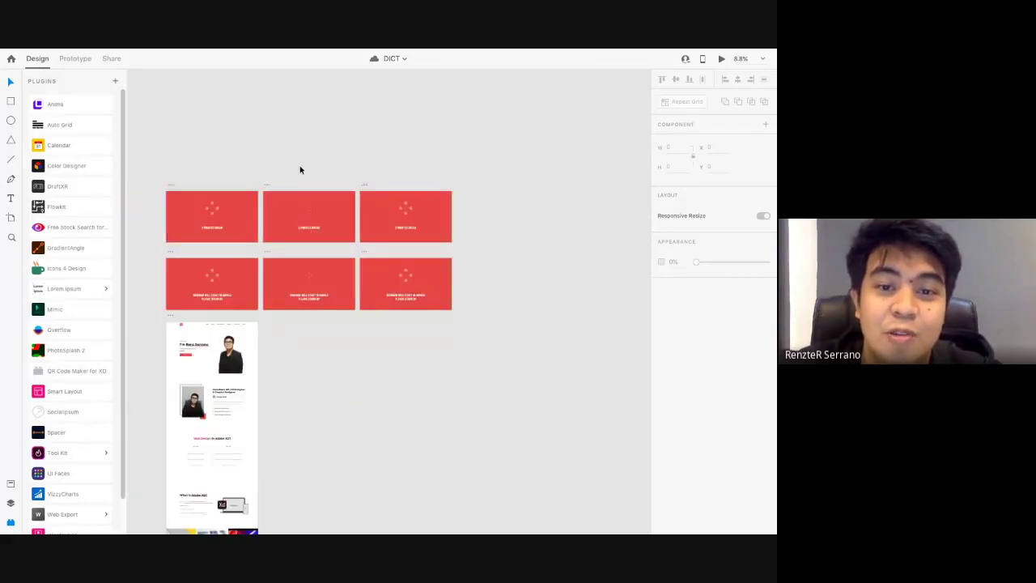
pyautogui.scroll(-10, 299, 168)
pyautogui.scroll(-4, 472, 147)
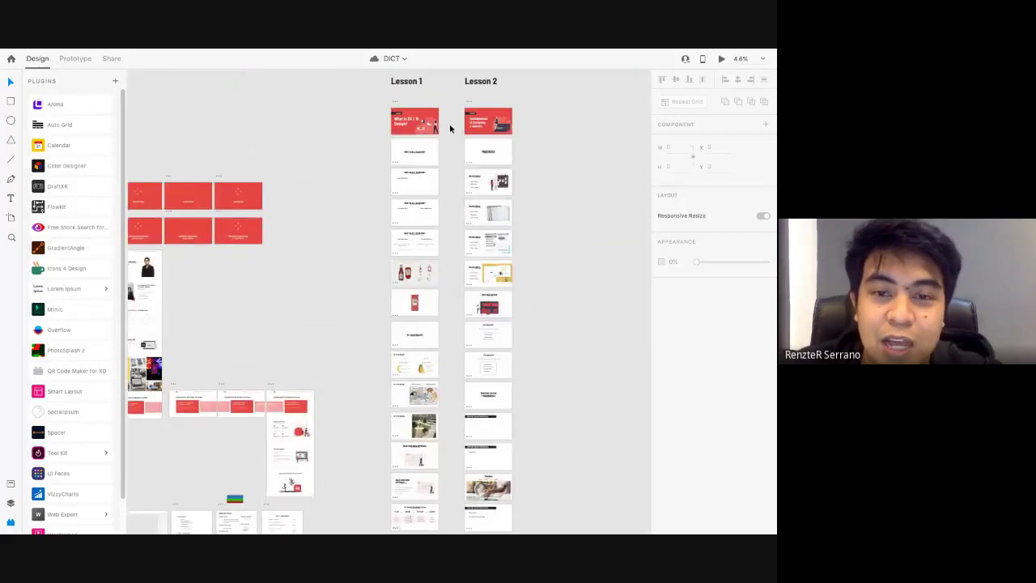
pyautogui.hscroll(-3, 340, 145)
pyautogui.scroll(6, 225, 174)
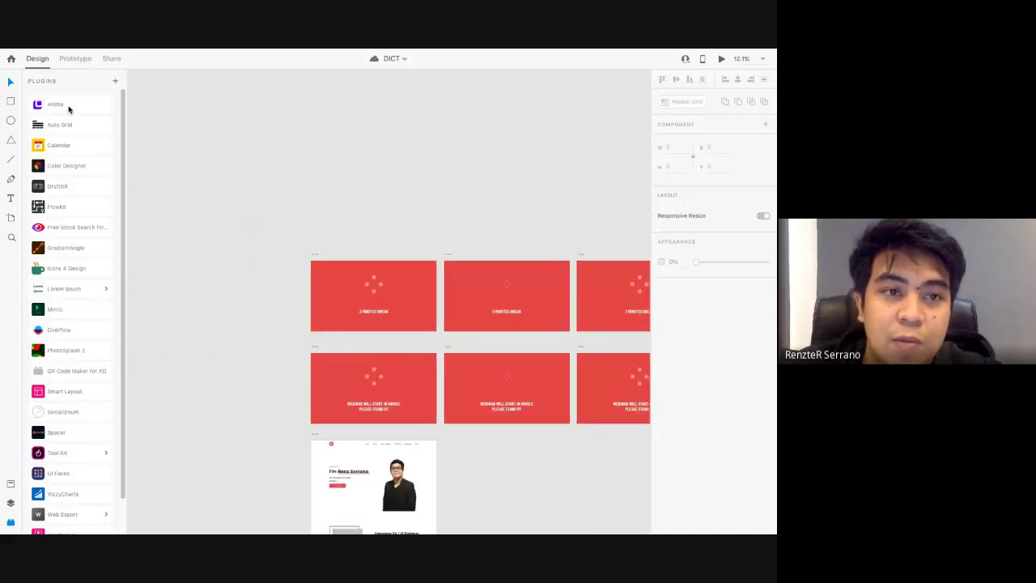
pyautogui.click(75, 59)
pyautogui.hscroll(3, 354, 180)
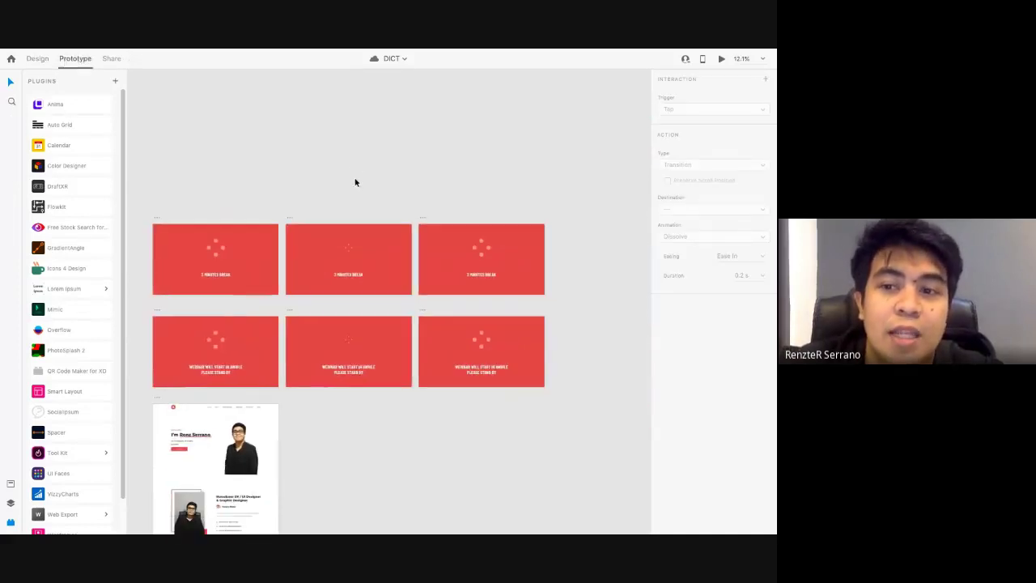
pyautogui.scroll(-2, 333, 190)
pyautogui.scroll(-2, 340, 190)
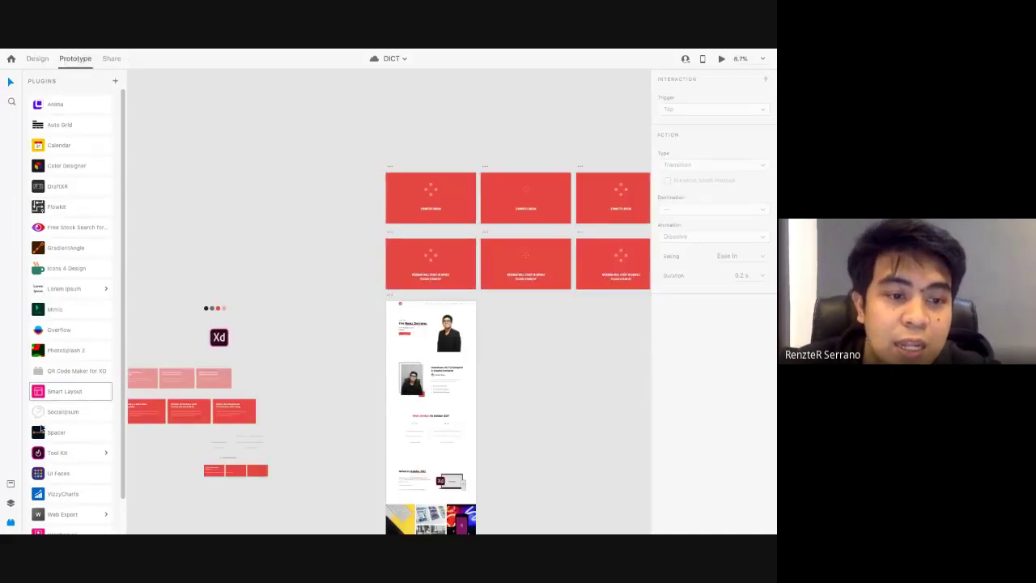
# Return to Design and pick the Artboard tool to show the device size presets.
pyautogui.click(37, 58)
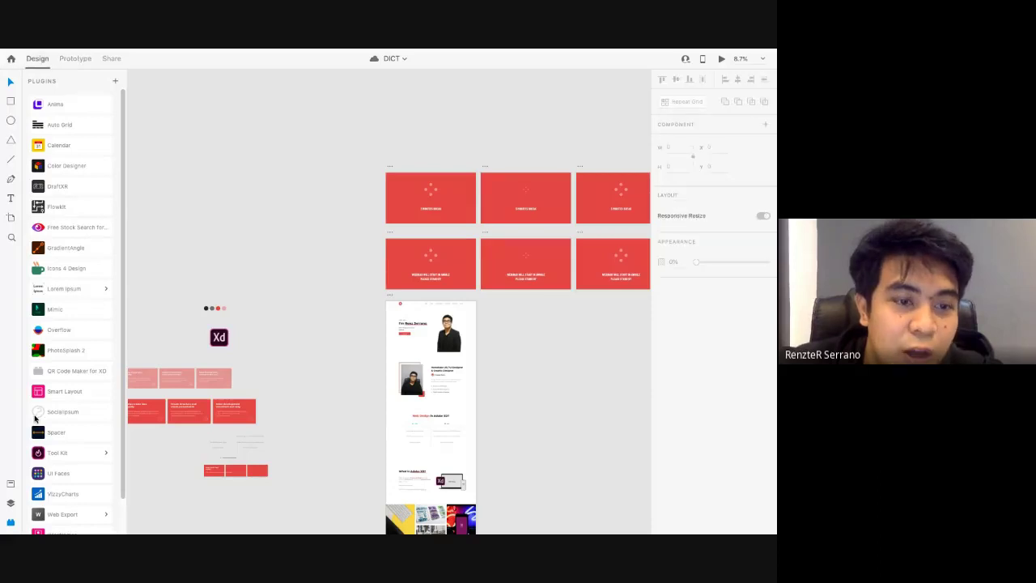
pyautogui.click(11, 217)
pyautogui.scroll(-4, 213, 261)
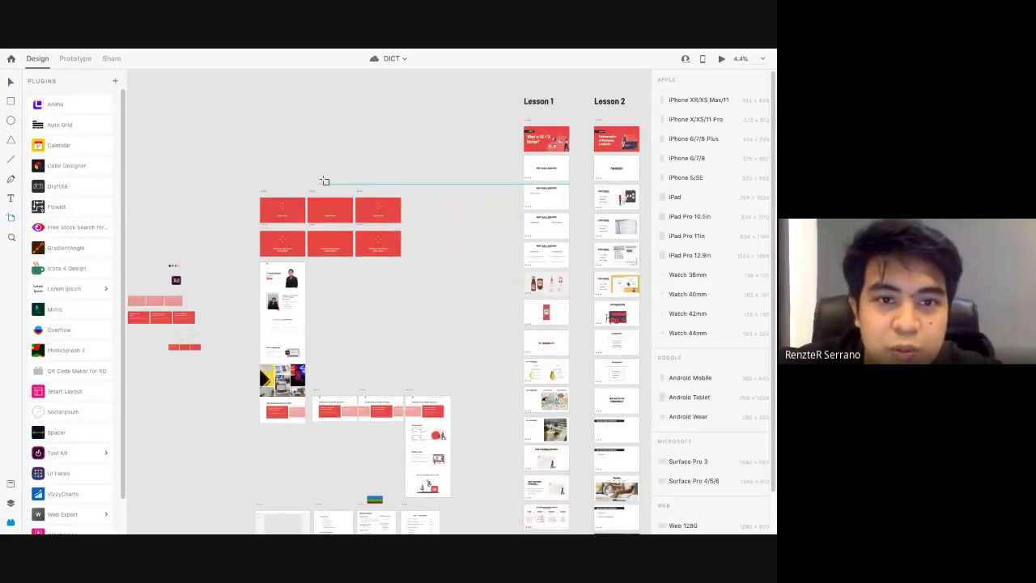
pyautogui.scroll(-1, 324, 178)
pyautogui.scroll(5, 333, 168)
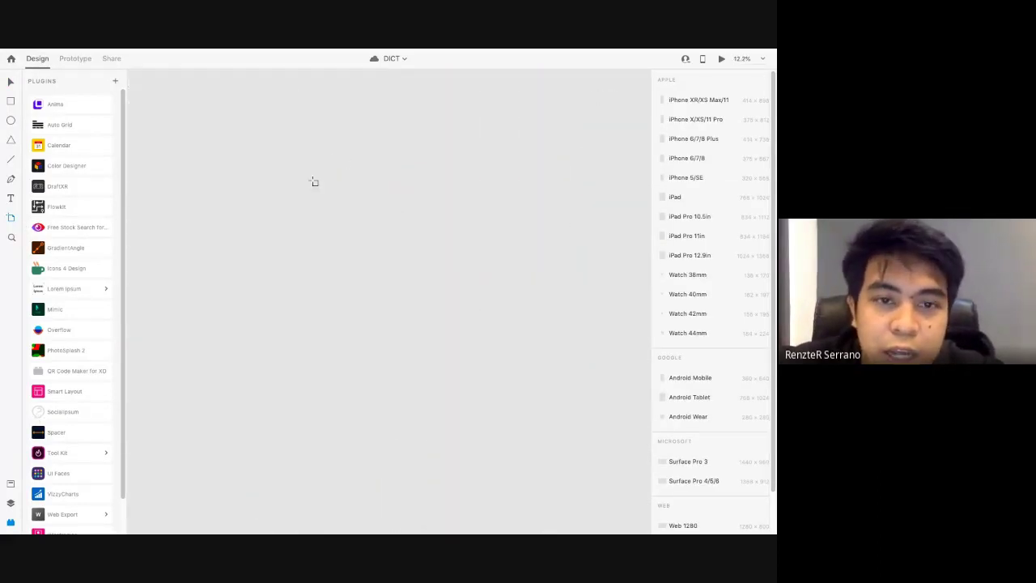
# Add three Web 1920 artboards side by side on empty canvas.
pyautogui.moveTo(287, 172); pyautogui.dragTo(304, 185)
pyautogui.hotkey('ctrl', 'z')
pyautogui.scroll(-2, 686, 522)
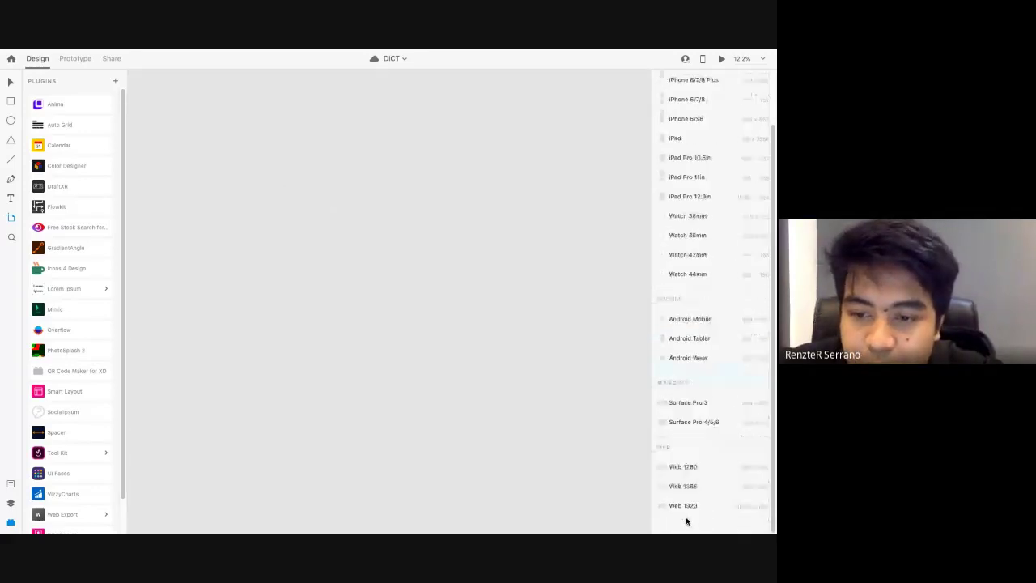
pyautogui.click(686, 518)
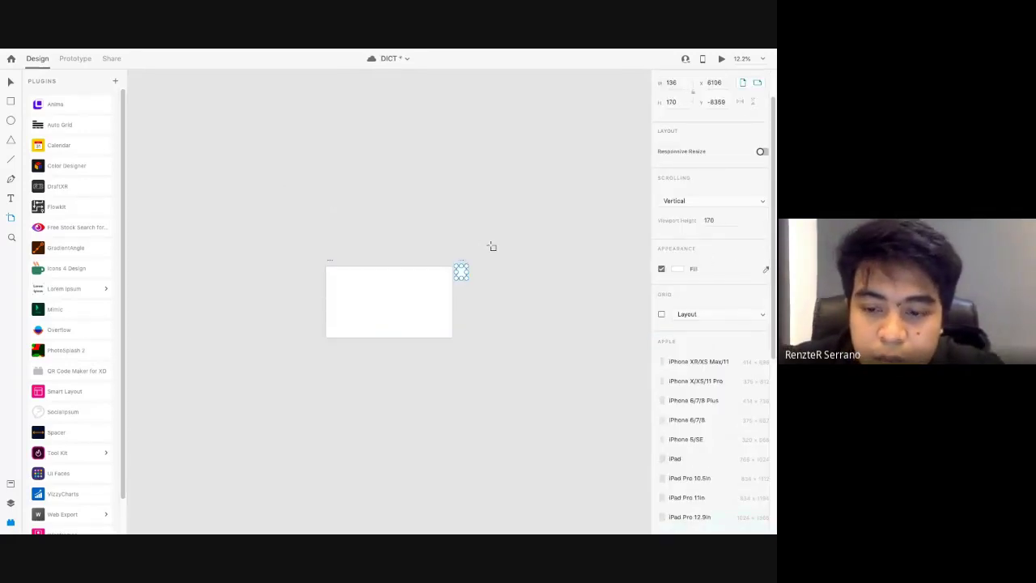
pyautogui.press('Escape')
pyautogui.scroll(-1, 677, 413)
pyautogui.scroll(4, 683, 510)
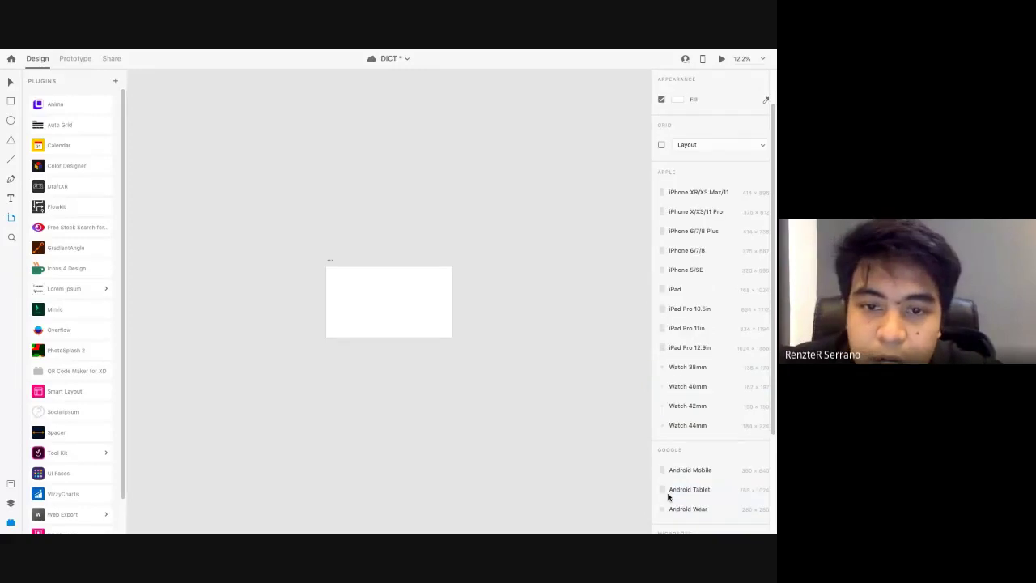
pyautogui.click(667, 497)
pyautogui.scroll(-5, 719, 483)
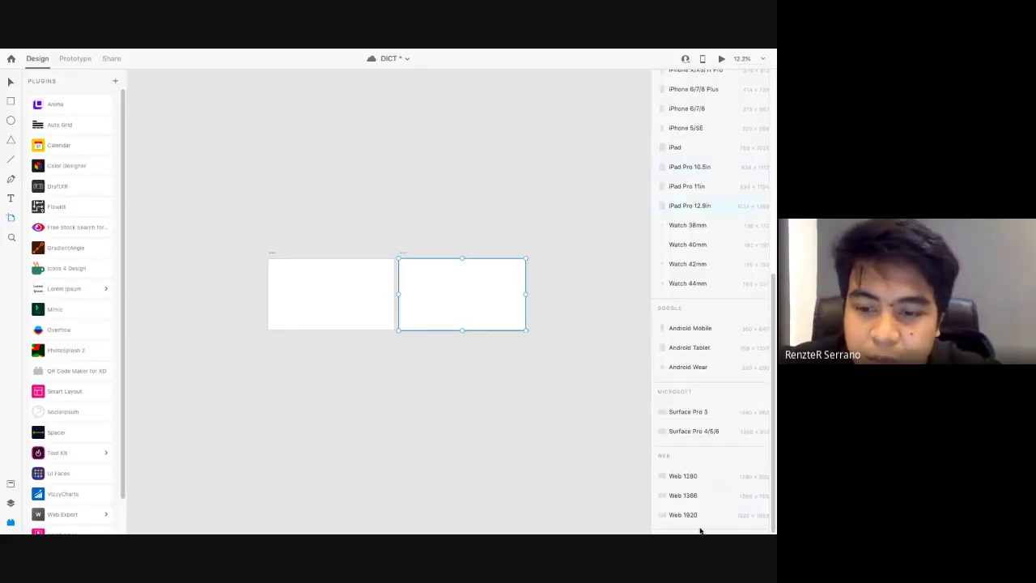
pyautogui.click(684, 519)
# Start a text box above the new artboards with the Text tool.
pyautogui.press('t')
pyautogui.hscroll(-3, 210, 250)
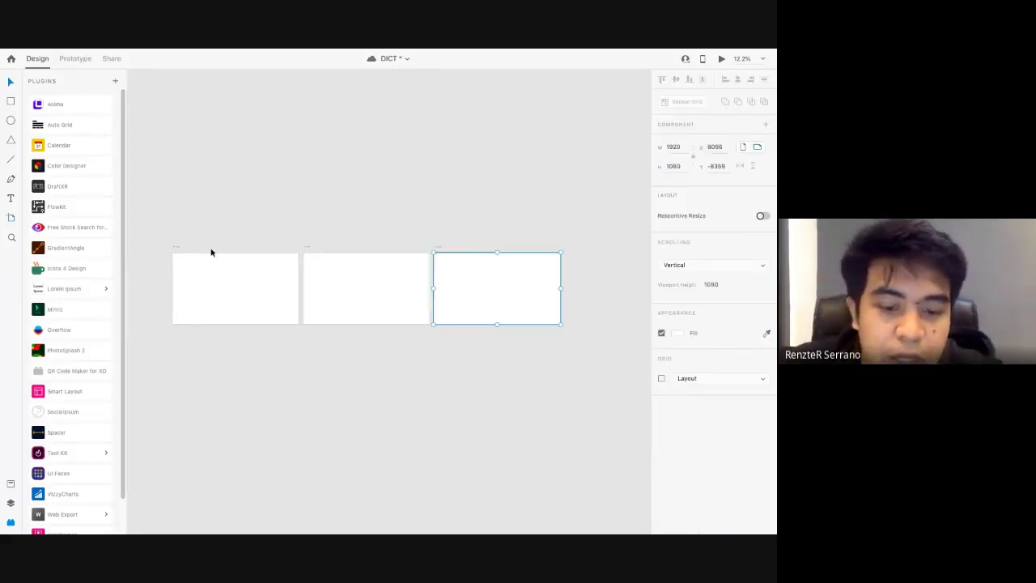
pyautogui.click(208, 195)
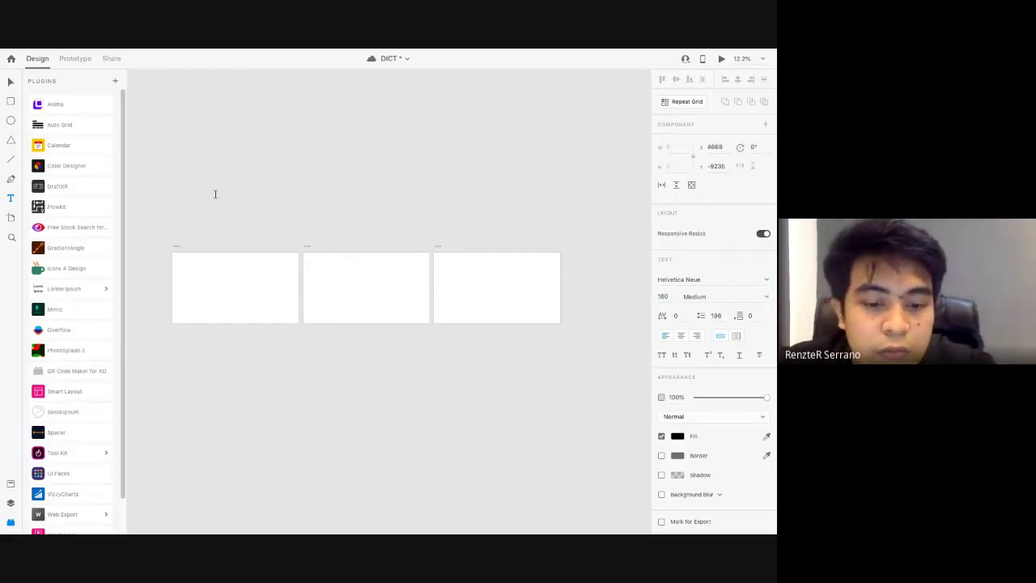
# Type the number 1 at font size 500 and place it on the first artboard.
pyautogui.write('125')
pyautogui.hotkey('ctrl', 'a')
pyautogui.write('1')
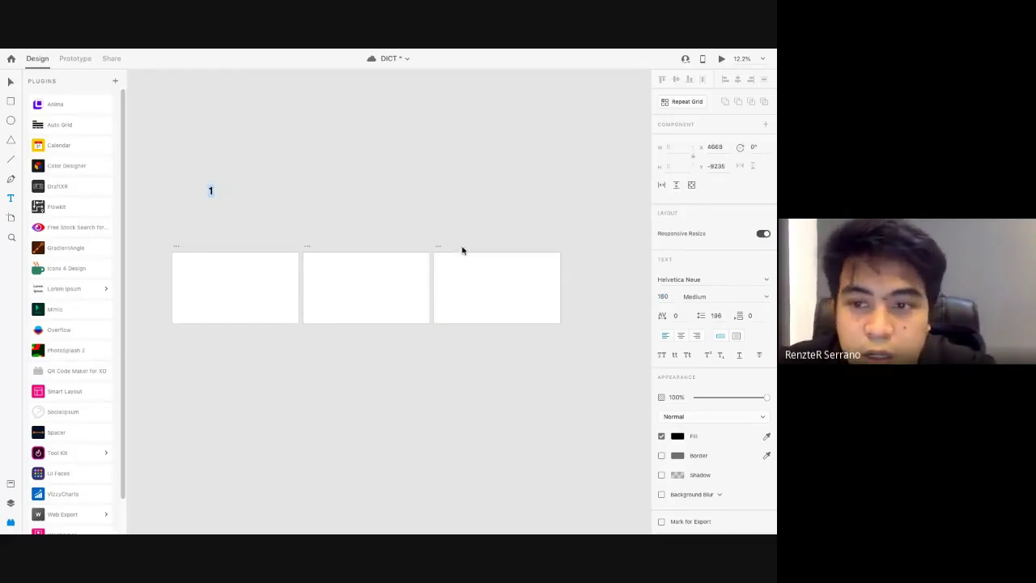
pyautogui.click(657, 297)
pyautogui.write('200')
pyautogui.press('Return')
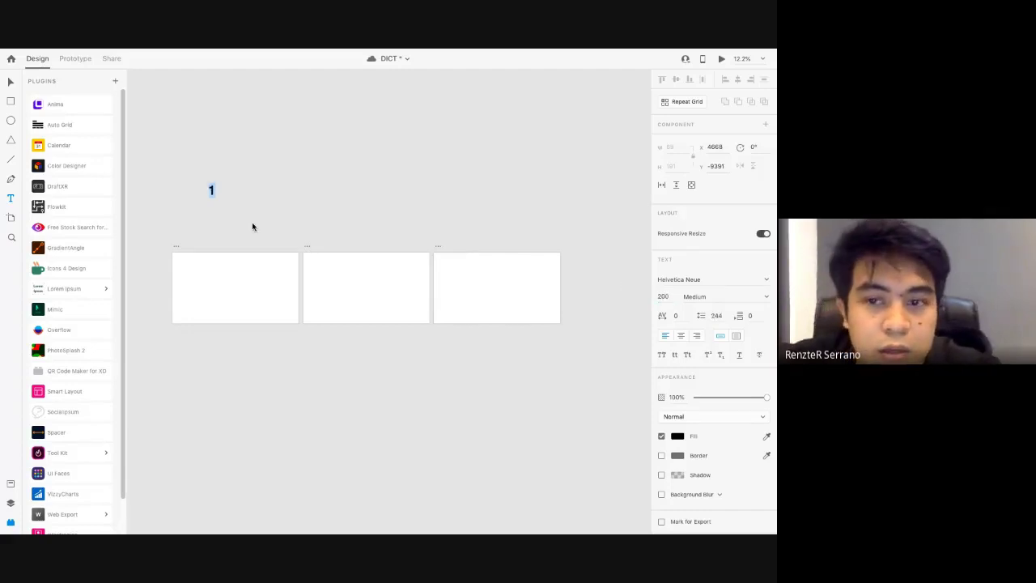
pyautogui.write('500')
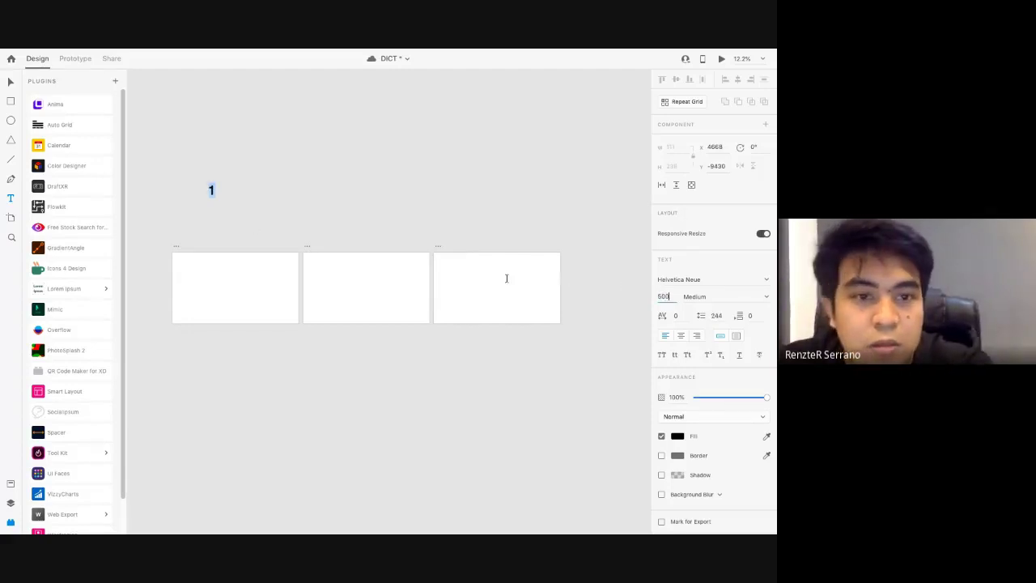
pyautogui.press('Escape')
pyautogui.moveTo(221, 190); pyautogui.dragTo(233, 290)
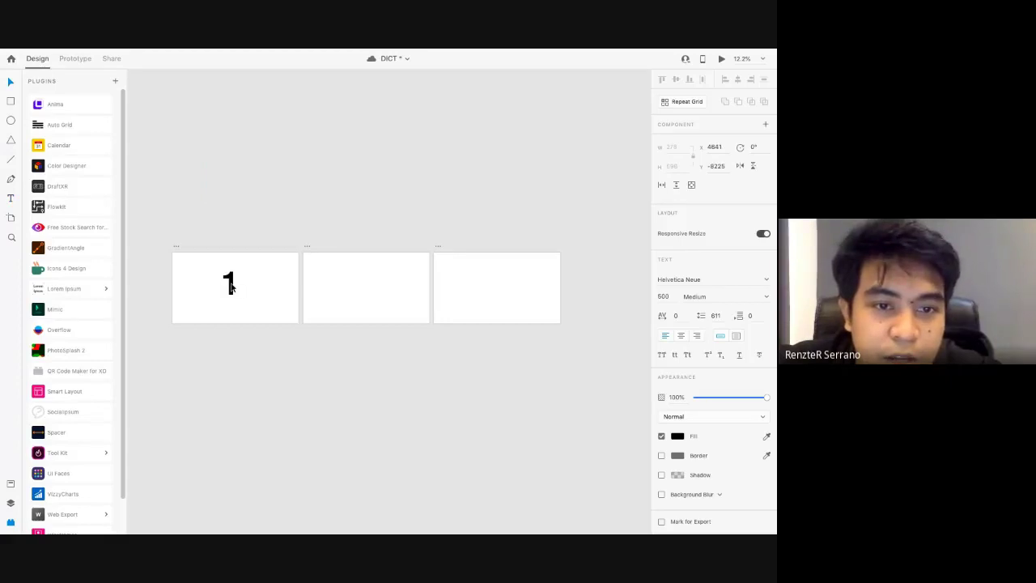
# Edit the numbers on the other artboards, setting the middle one to 2.
pyautogui.doubleClick(487, 286)
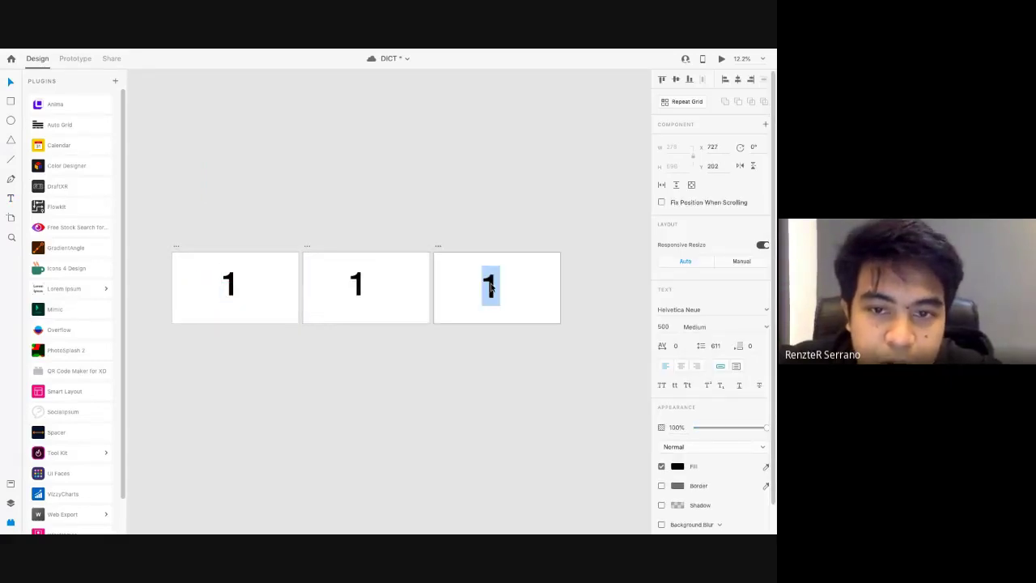
pyautogui.write('2')
pyautogui.press('BackSpace')
pyautogui.write('3')
pyautogui.press('BackSpace')
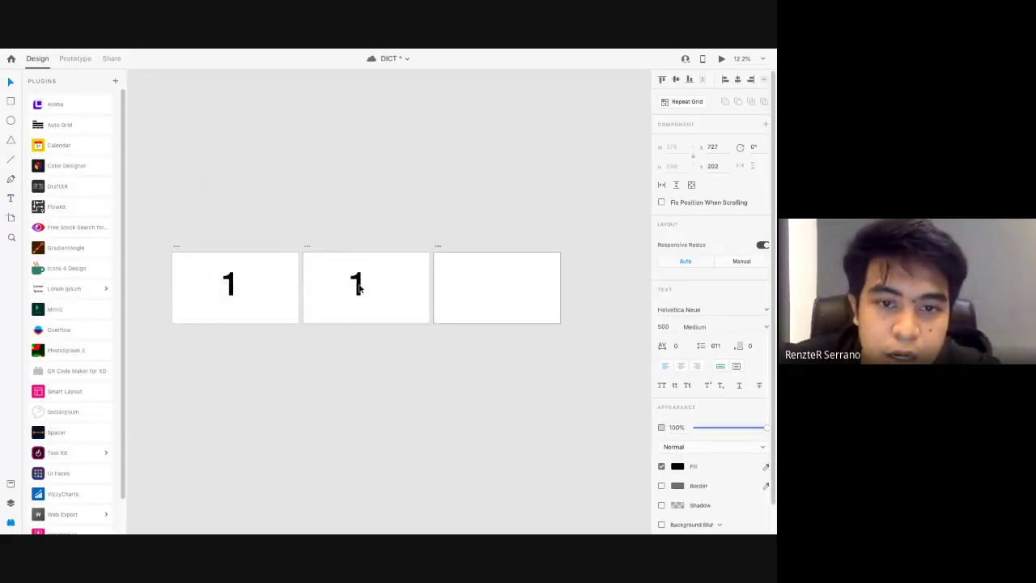
pyautogui.doubleClick(359, 289)
pyautogui.write('2')
pyautogui.click(236, 278)
pyautogui.click(160, 158)
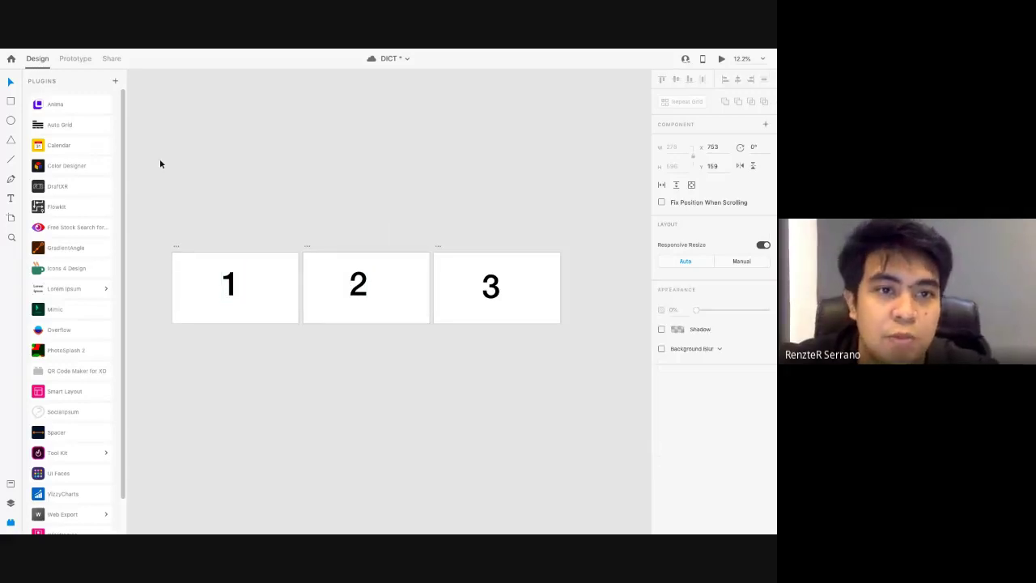
# Drag artboard 2 down below artboards 1 and 3, and artboard 3 further down-right.
pyautogui.click(75, 58)
pyautogui.hotkey('ctrl', '1')
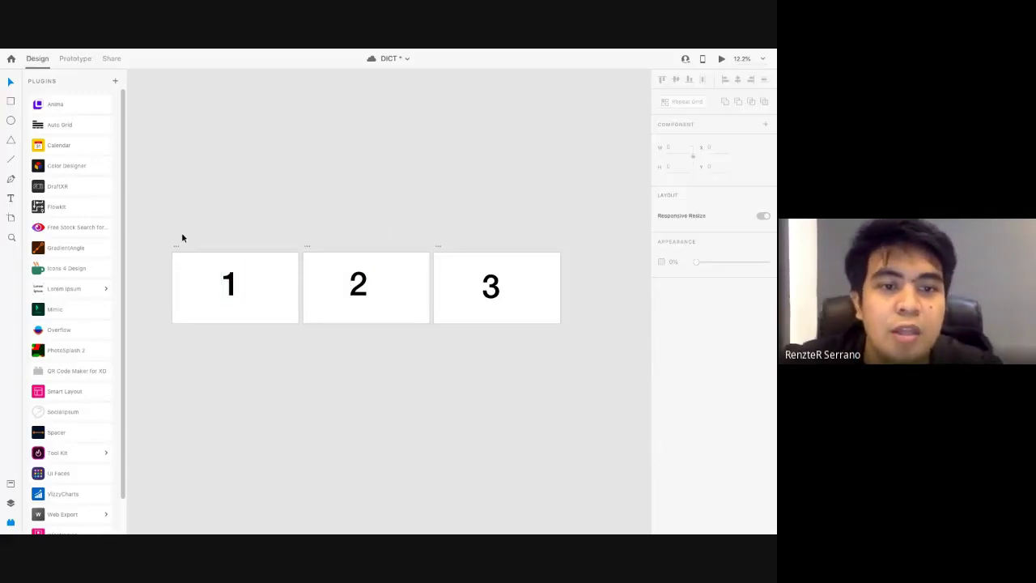
pyautogui.click(178, 246)
pyautogui.click(309, 246)
pyautogui.click(437, 246)
pyautogui.press('Escape')
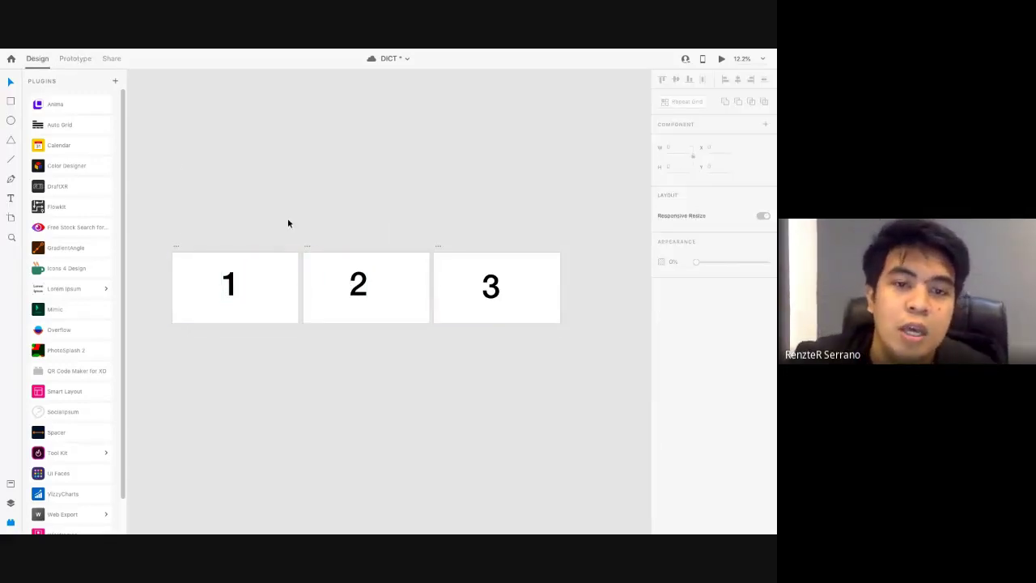
pyautogui.moveTo(306, 248); pyautogui.dragTo(306, 329)
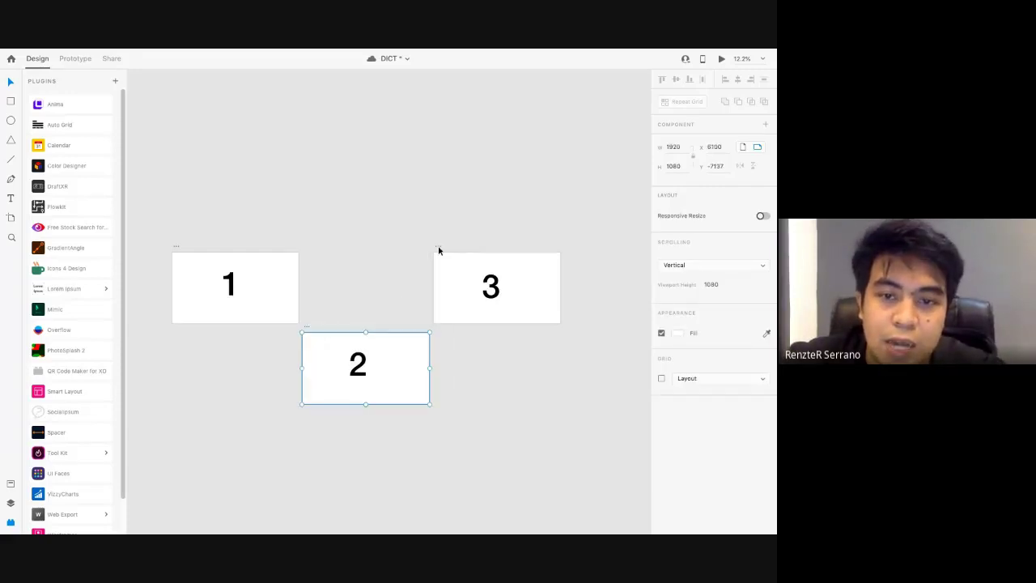
pyautogui.moveTo(438, 251); pyautogui.dragTo(439, 402)
pyautogui.hscroll(-2, 250, 251)
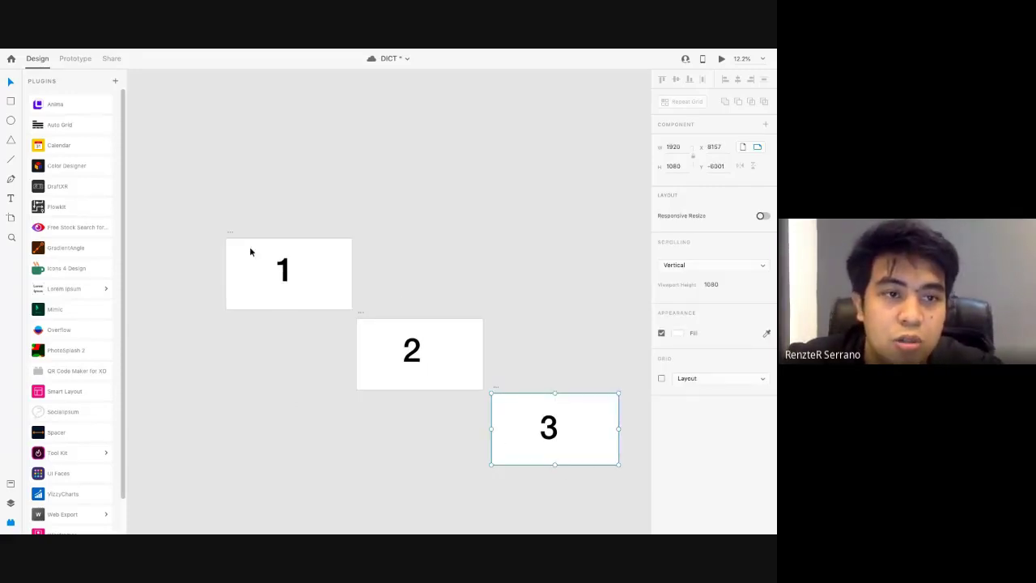
pyautogui.press('r')
pyautogui.scroll(5, 259, 288)
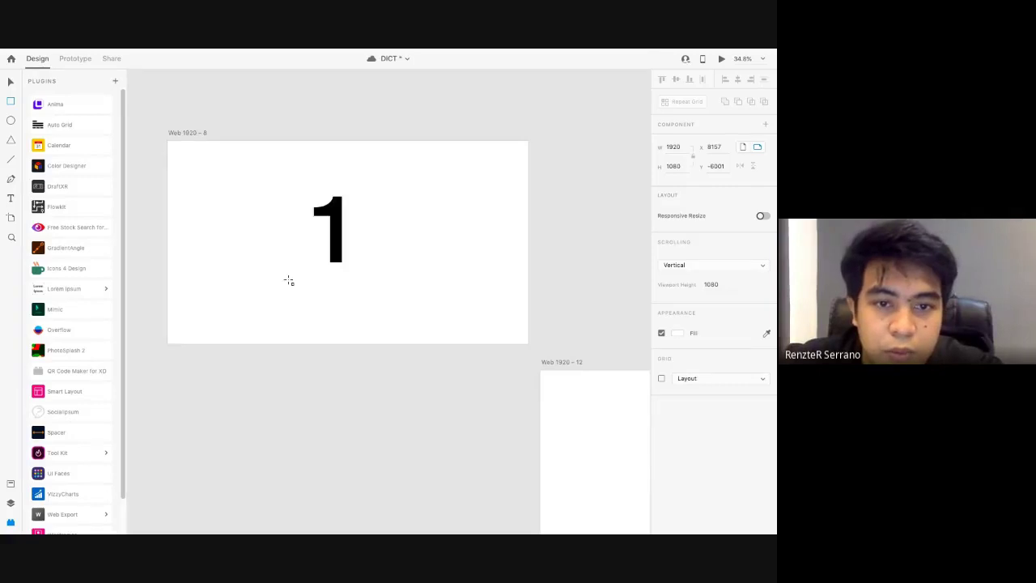
# Draw a rectangle beneath the 1 on artboard 1 and fill it with red #E84444.
pyautogui.moveTo(283, 277)
pyautogui.mouseDown()
pyautogui.moveTo(410, 303)
pyautogui.moveTo(396, 303)
pyautogui.mouseUp()
pyautogui.click(11, 485)
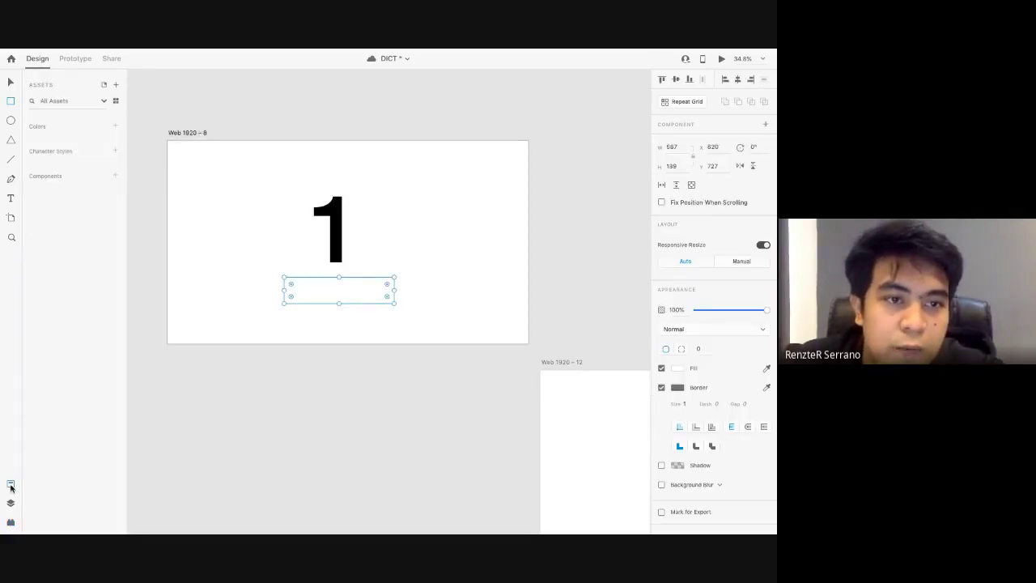
pyautogui.click(48, 184)
# Add an ENTER text box at size 250 and make its text white.
pyautogui.press('t')
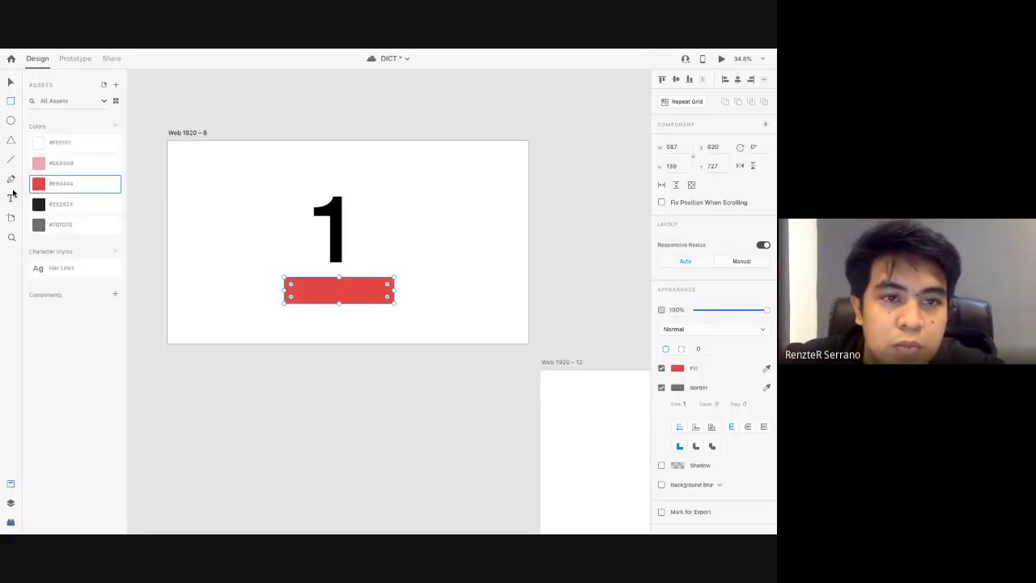
pyautogui.click(271, 206)
pyautogui.write('ENTER')
pyautogui.hotkey('ctrl', 'a')
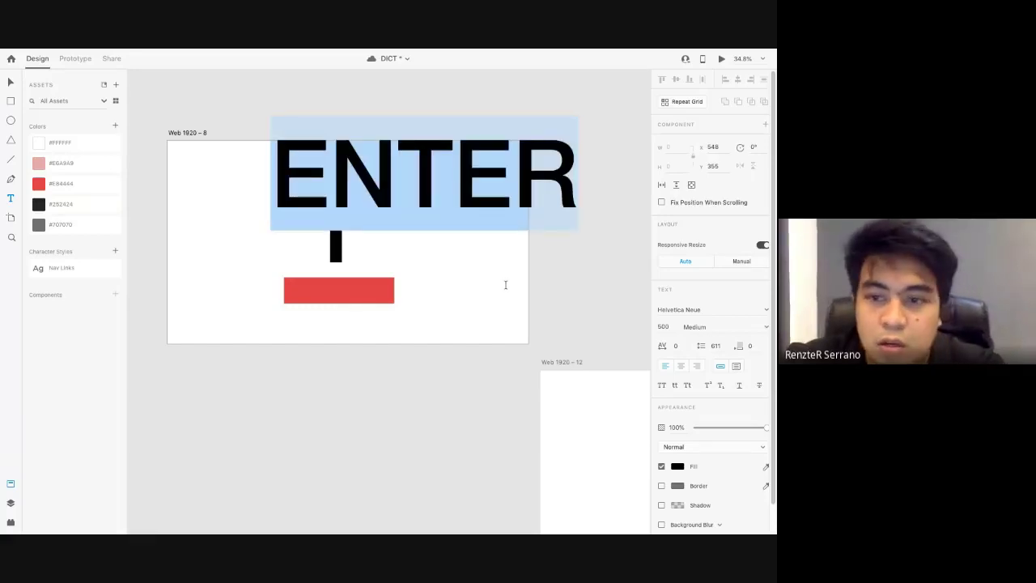
pyautogui.click(688, 327)
pyautogui.write('250')
pyautogui.press('Return')
pyautogui.click(677, 467)
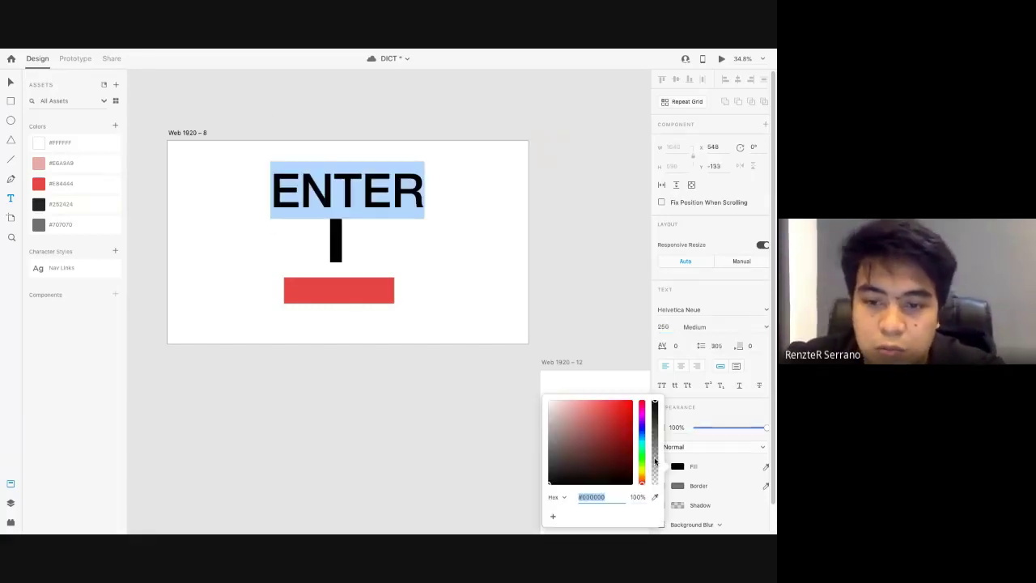
pyautogui.click(550, 399)
pyautogui.press('Escape')
# Resize the ENTER text to 150, move it onto the red rectangle, then shrink it to 60.
pyautogui.write('150')
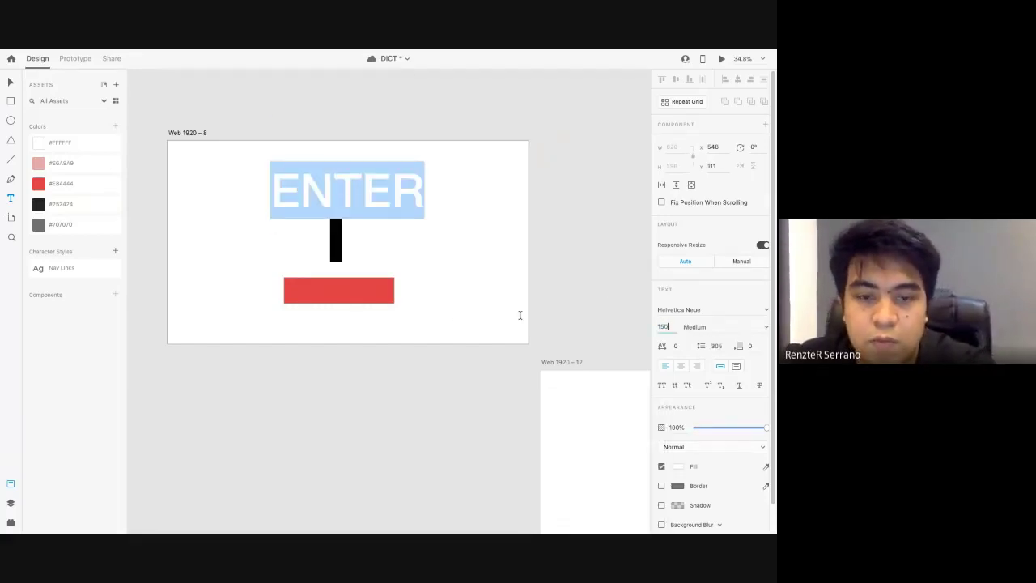
pyautogui.press('Return')
pyautogui.press('Escape')
pyautogui.moveTo(310, 203); pyautogui.dragTo(333, 300)
pyautogui.press('Return')
pyautogui.write('60')
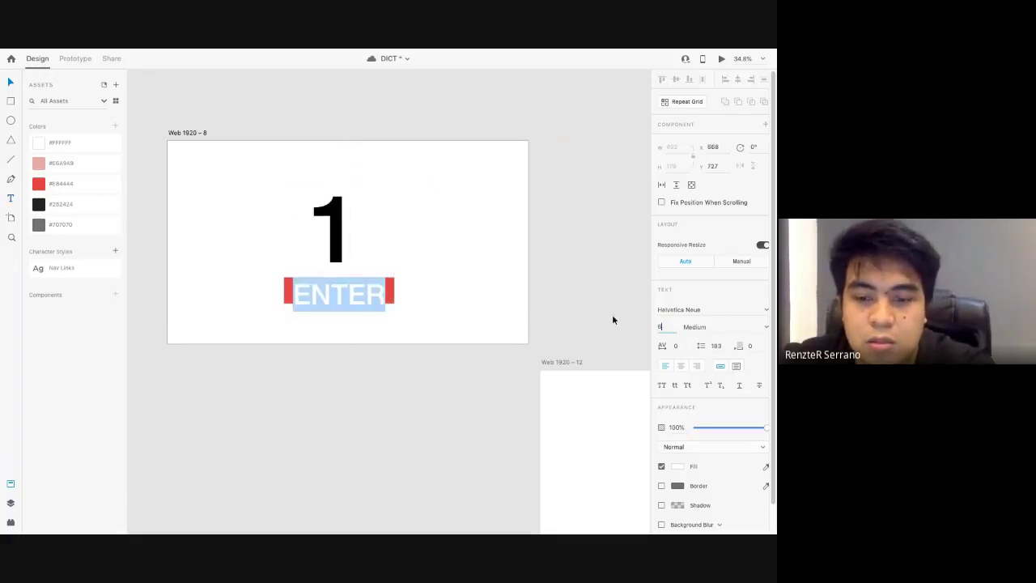
pyautogui.press('Return')
pyautogui.press('Escape')
# Centre the ENTER text horizontally on the red rectangle.
pyautogui.moveTo(312, 302); pyautogui.dragTo(338, 293)
pyautogui.keyDown('shift'); pyautogui.click(381, 298); pyautogui.keyUp('shift')
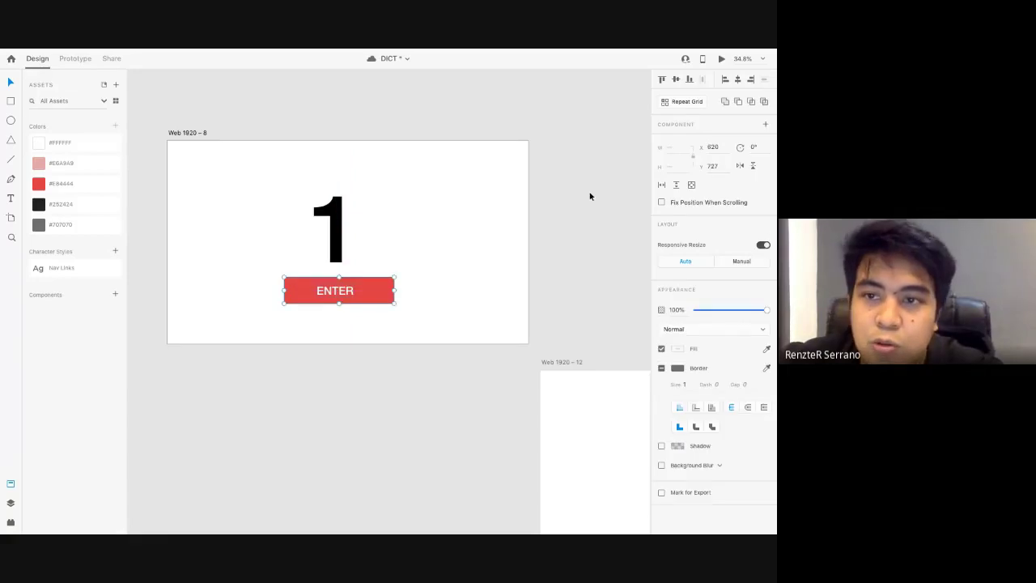
pyautogui.click(676, 78)
# Copy the ENTER button and paste it into artboards 2 and 3.
pyautogui.press('super+c')
pyautogui.scroll(-3, 276, 140)
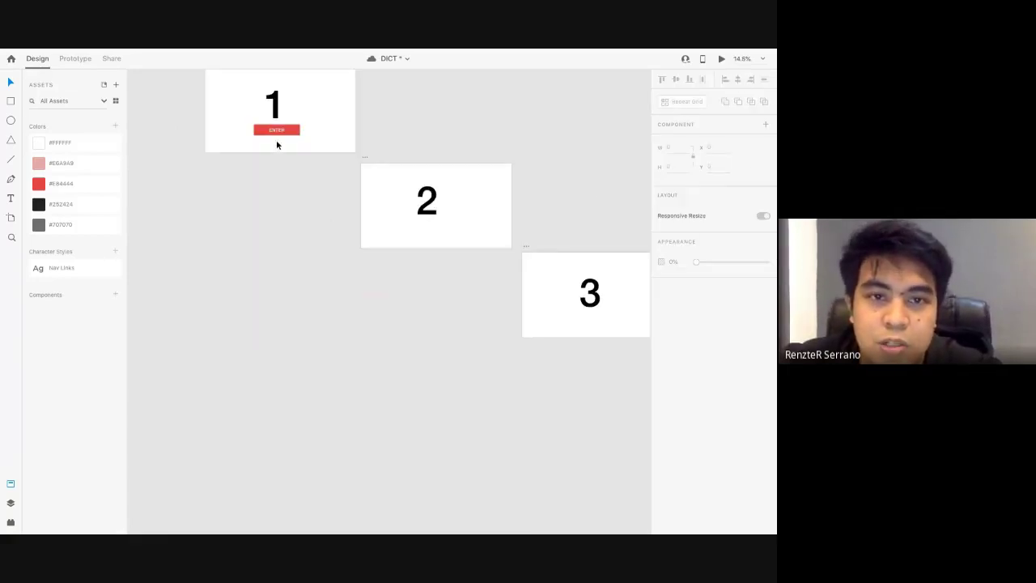
pyautogui.click(456, 252)
pyautogui.keyDown('shift'); pyautogui.click(569, 294); pyautogui.keyUp('shift')
pyautogui.press('super+v')
pyautogui.scroll(-2, 569, 294)
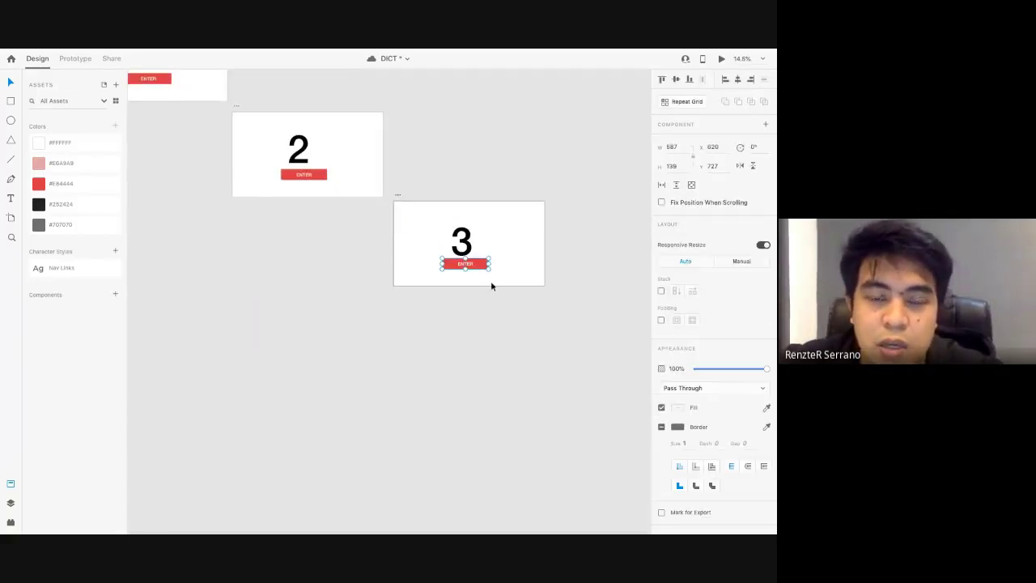
pyautogui.scroll(-3, 491, 281)
pyautogui.scroll(5, 413, 183)
pyautogui.hscroll(3, 462, 178)
pyautogui.scroll(-3, 463, 184)
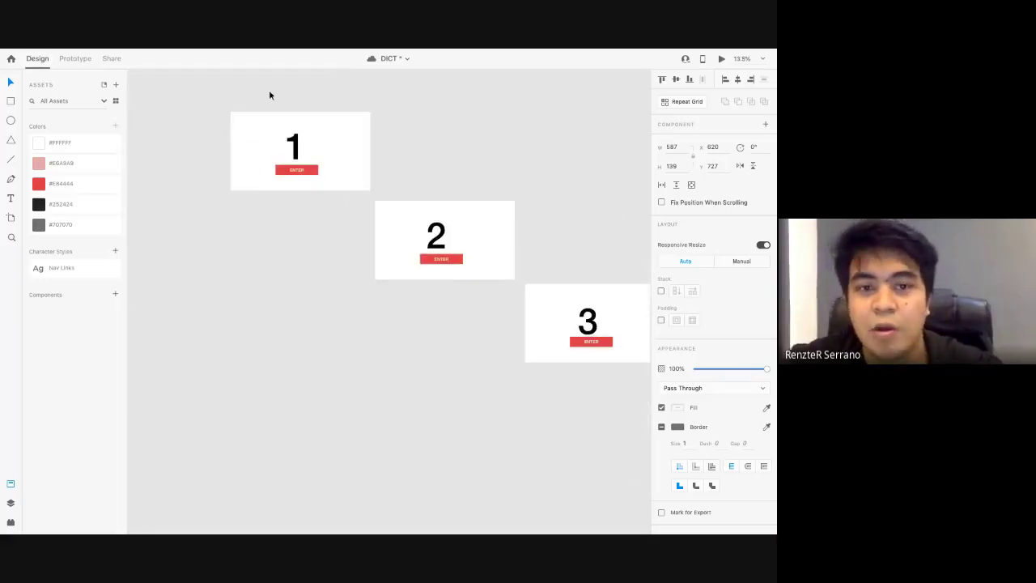
pyautogui.hscroll(2, 269, 95)
pyautogui.hscroll(-2, 389, 190)
pyautogui.scroll(2, 327, 211)
pyautogui.scroll(-1, 315, 191)
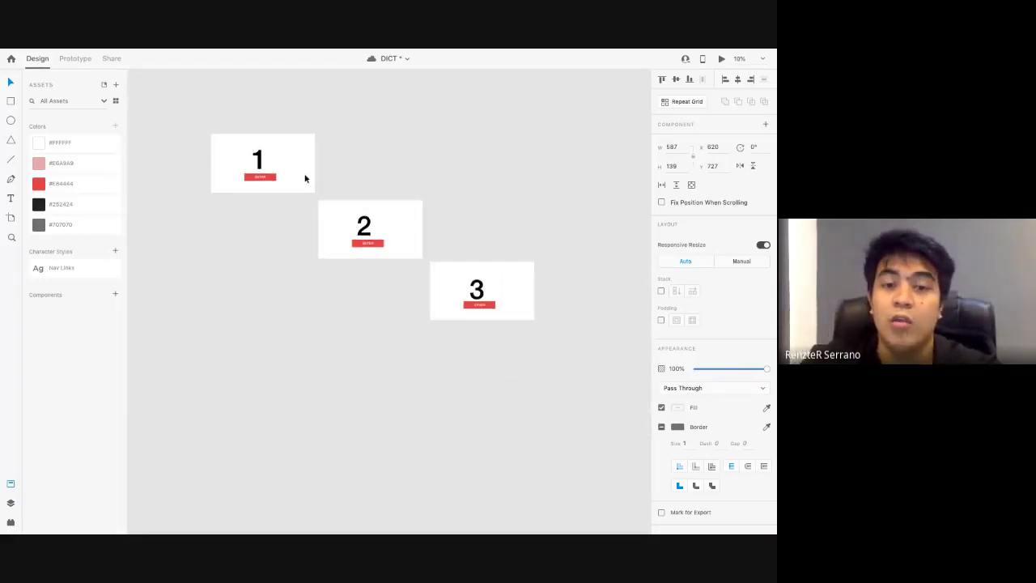
pyautogui.scroll(3, 281, 154)
# Review the artboards with the pasted buttons and switch to Prototype mode.
pyautogui.click(246, 148)
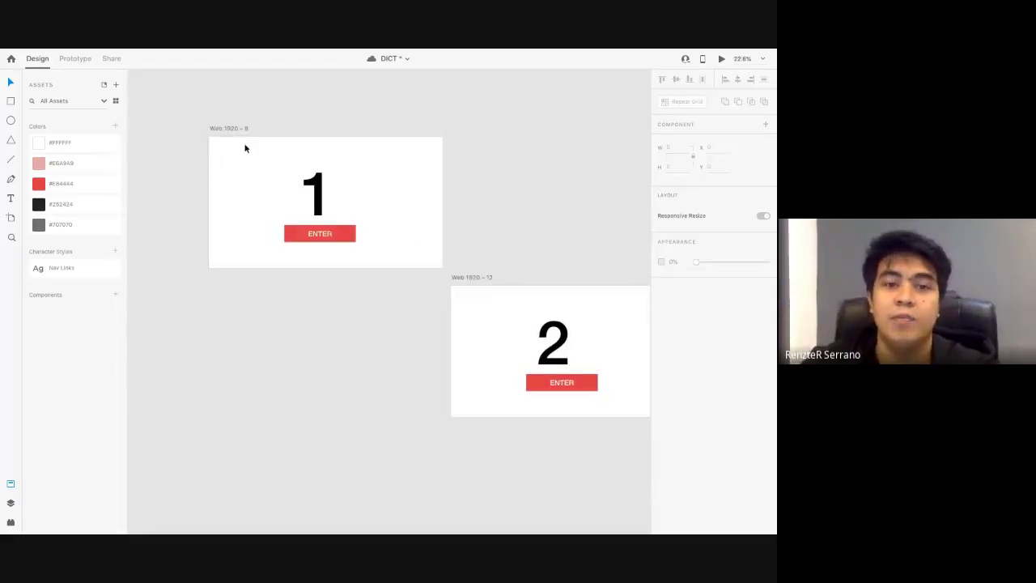
pyautogui.moveTo(204, 117); pyautogui.dragTo(459, 271)
pyautogui.click(500, 238)
pyautogui.scroll(-2, 493, 251)
pyautogui.hscroll(3, 494, 251)
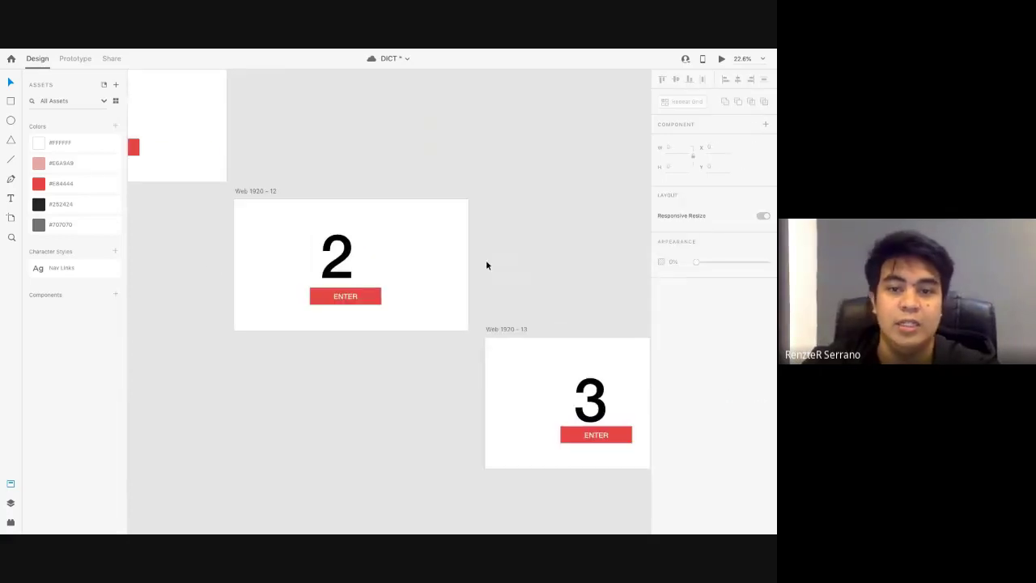
pyautogui.scroll(-2, 486, 260)
pyautogui.scroll(3, 300, 184)
pyautogui.click(76, 62)
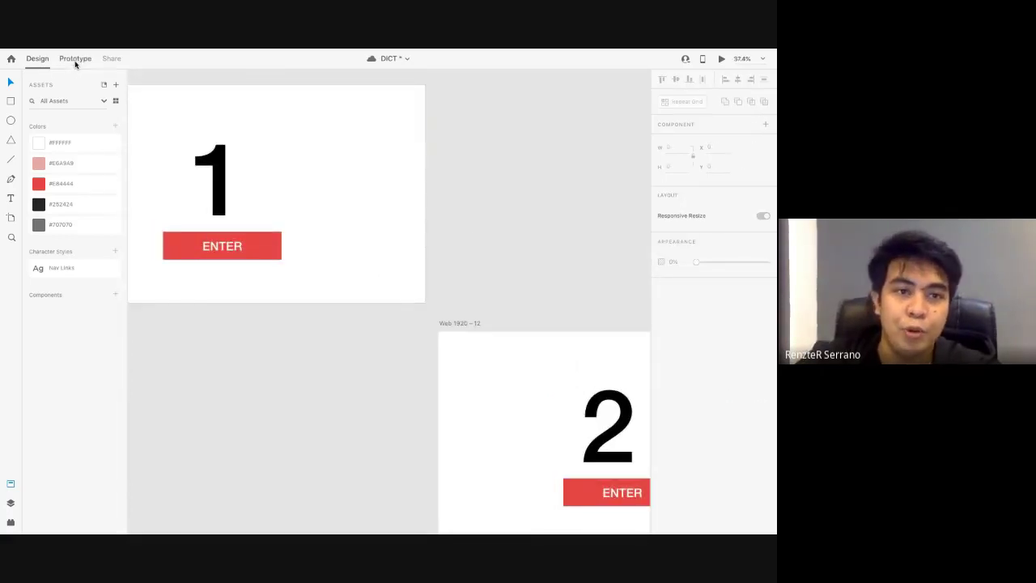
# Select artboard Web 1920 – 8 and toggle between Design and Prototype modes.
pyautogui.scroll(-3, 92, 64)
pyautogui.hscroll(-2, 278, 165)
pyautogui.scroll(3, 306, 158)
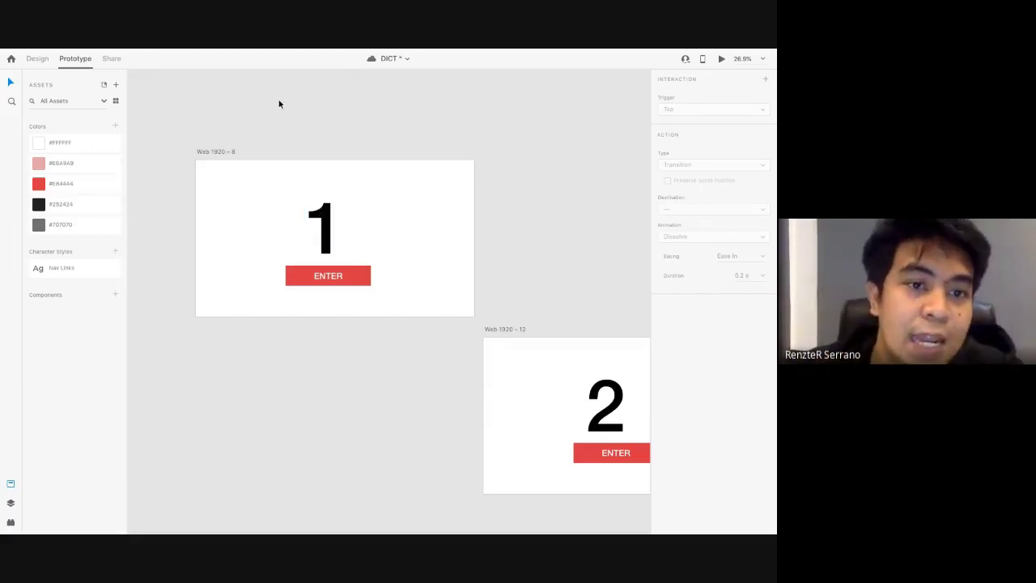
pyautogui.click(227, 153)
pyautogui.hscroll(2, 375, 153)
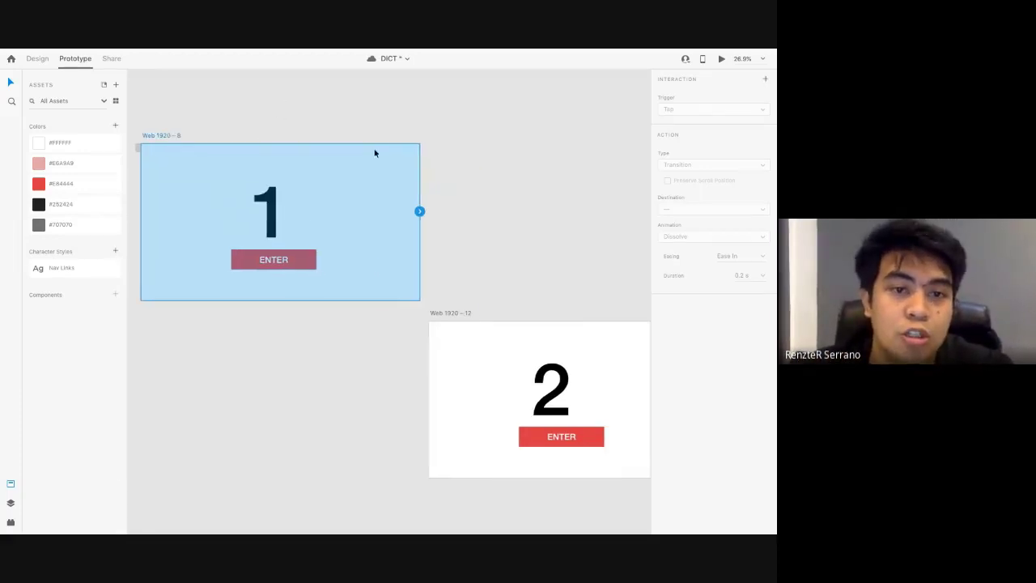
pyautogui.click(218, 128)
pyautogui.click(178, 137)
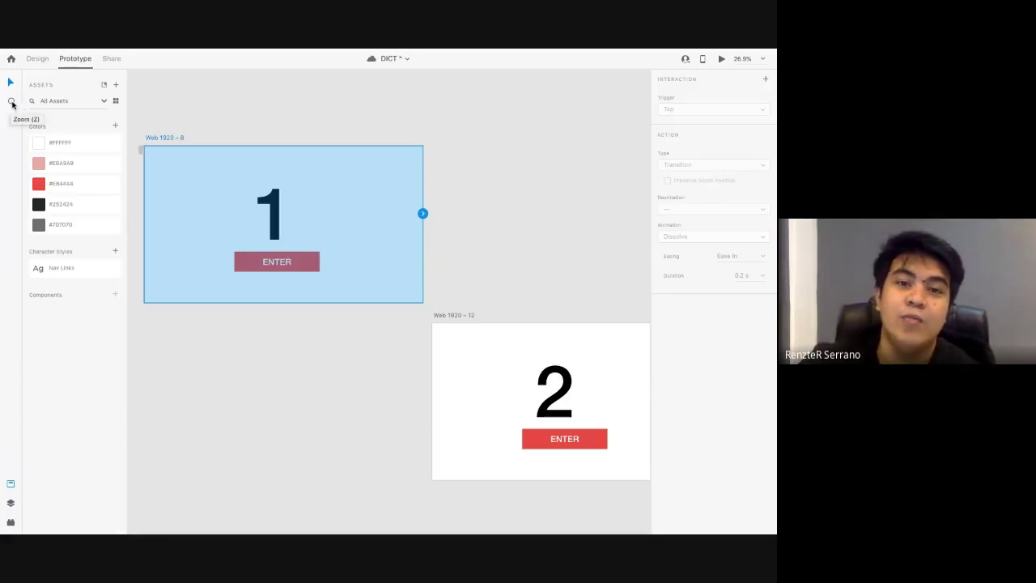
pyautogui.click(37, 58)
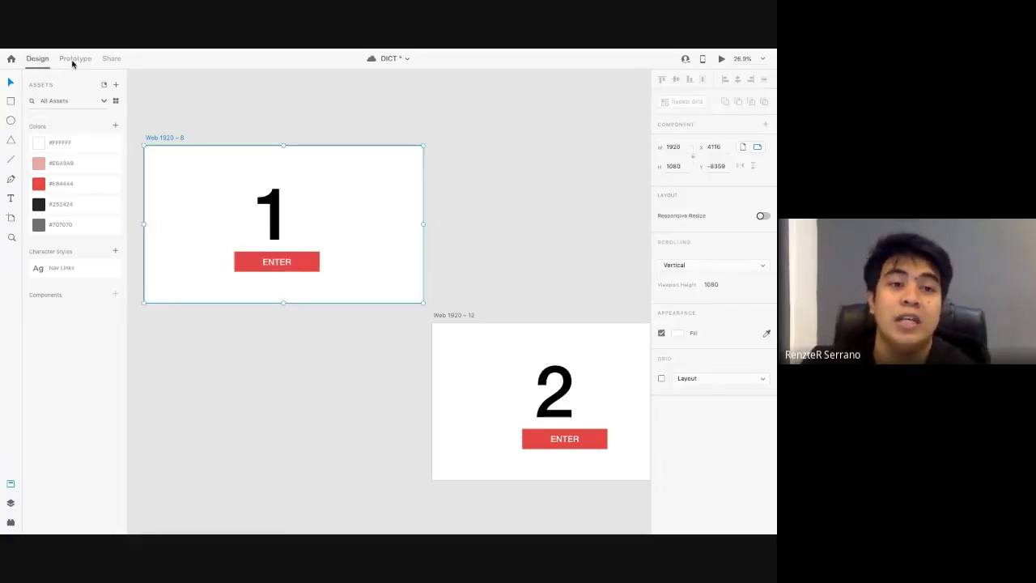
pyautogui.click(75, 59)
pyautogui.click(38, 58)
pyautogui.click(81, 59)
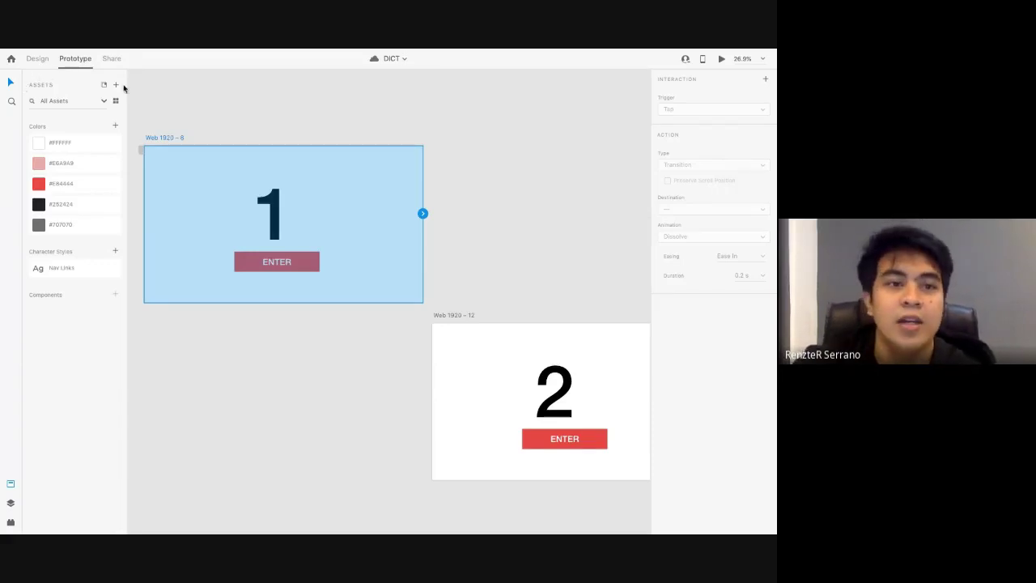
# Select the artboard, its 1 text and the ENTER button to locate the link handle.
pyautogui.click(167, 138)
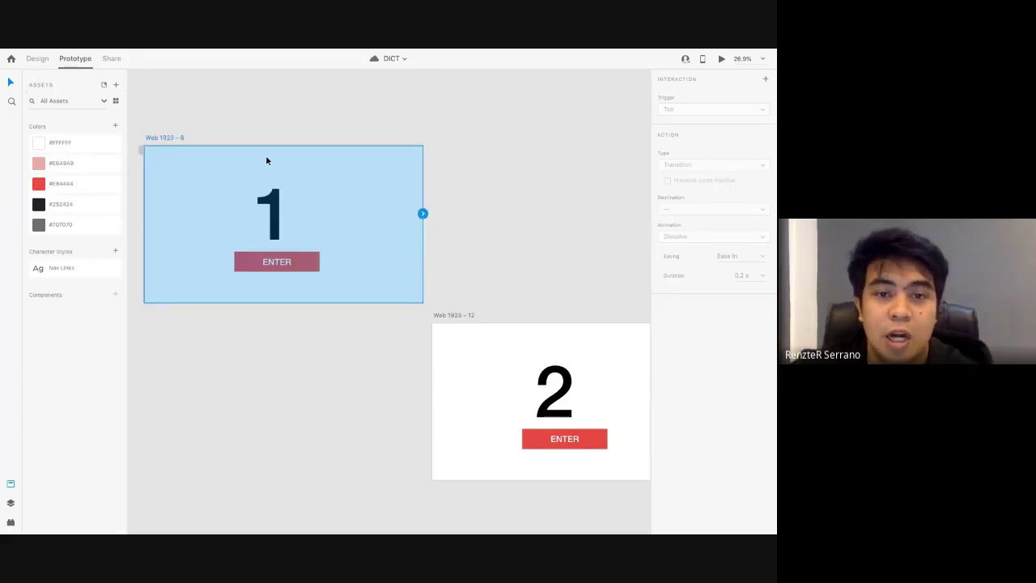
pyautogui.click(277, 213)
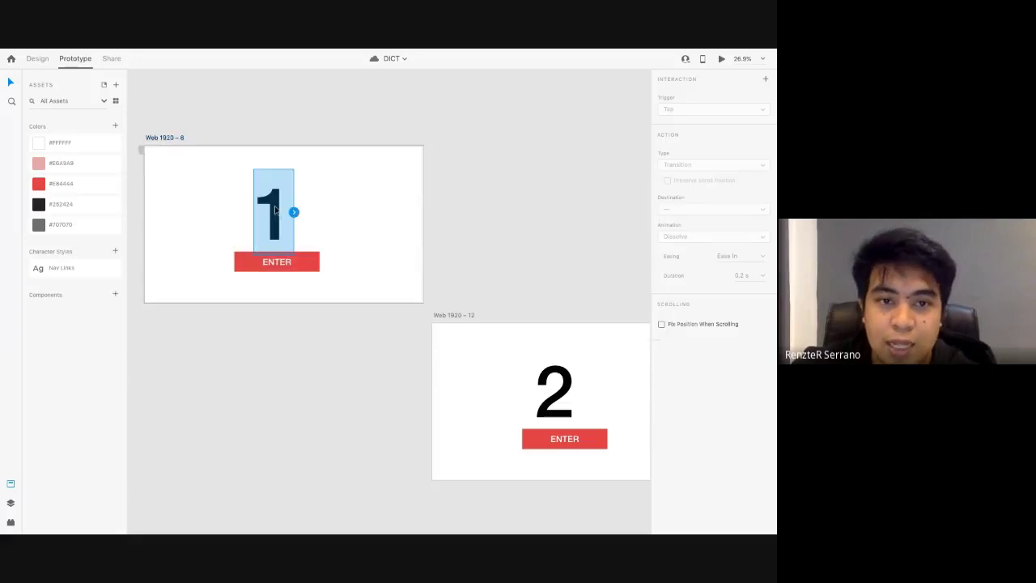
pyautogui.click(294, 266)
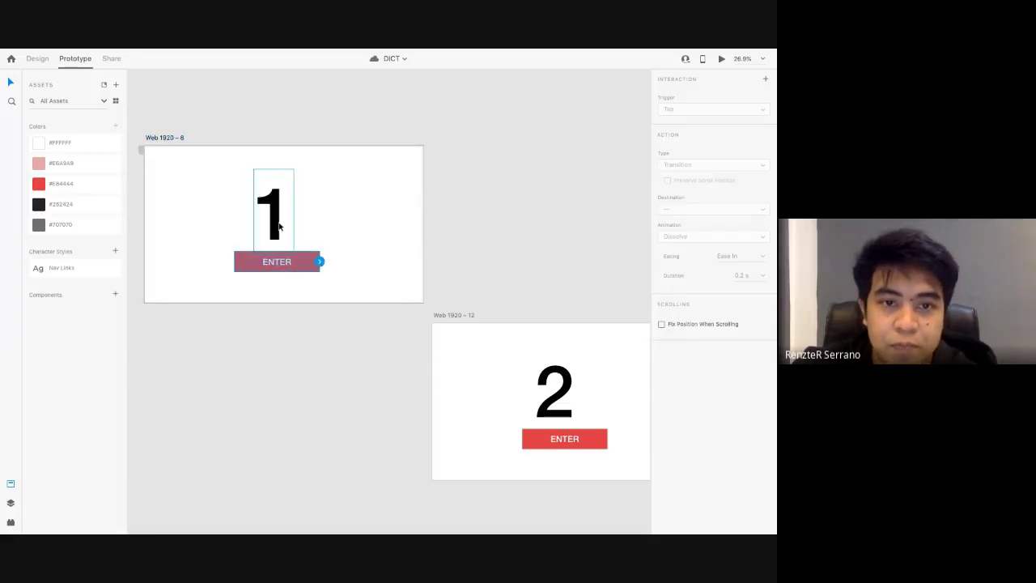
pyautogui.click(273, 220)
pyautogui.click(180, 144)
pyautogui.click(290, 212)
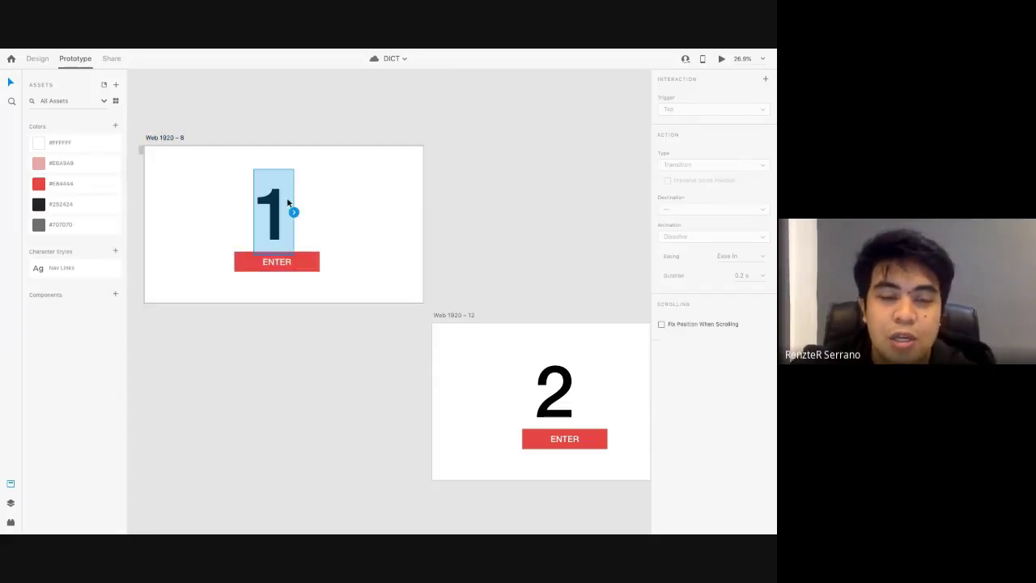
pyautogui.click(189, 144)
pyautogui.hscroll(3, 418, 208)
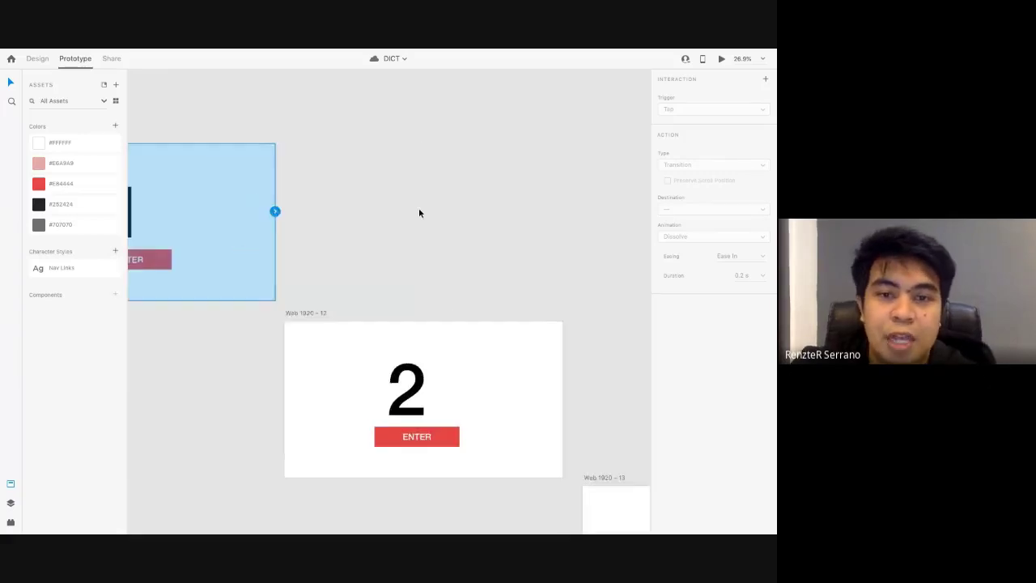
pyautogui.scroll(-1, 418, 208)
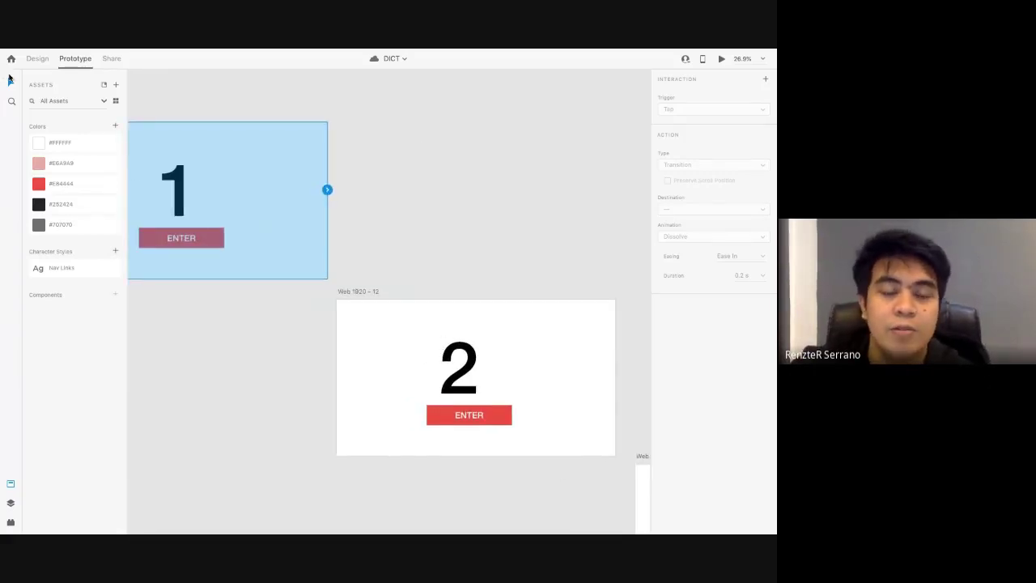
# Link artboard 1 to artboard 2 as a whole, then undo that artboard-level link.
pyautogui.moveTo(328, 189); pyautogui.dragTo(396, 316)
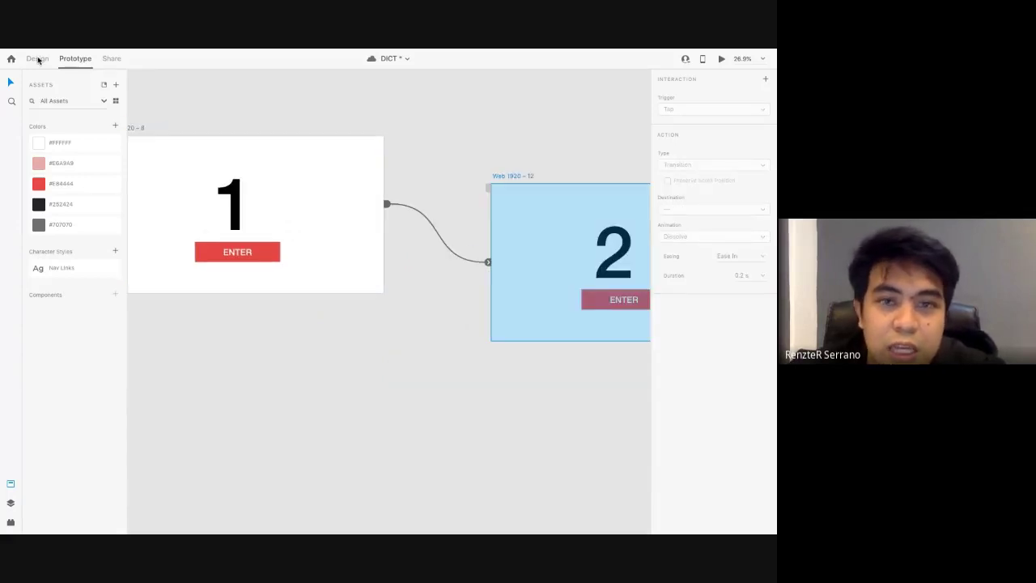
pyautogui.moveTo(515, 177)
pyautogui.mouseDown()
pyautogui.moveTo(553, 134)
pyautogui.moveTo(515, 178)
pyautogui.mouseUp()
pyautogui.scroll(-5, 515, 178)
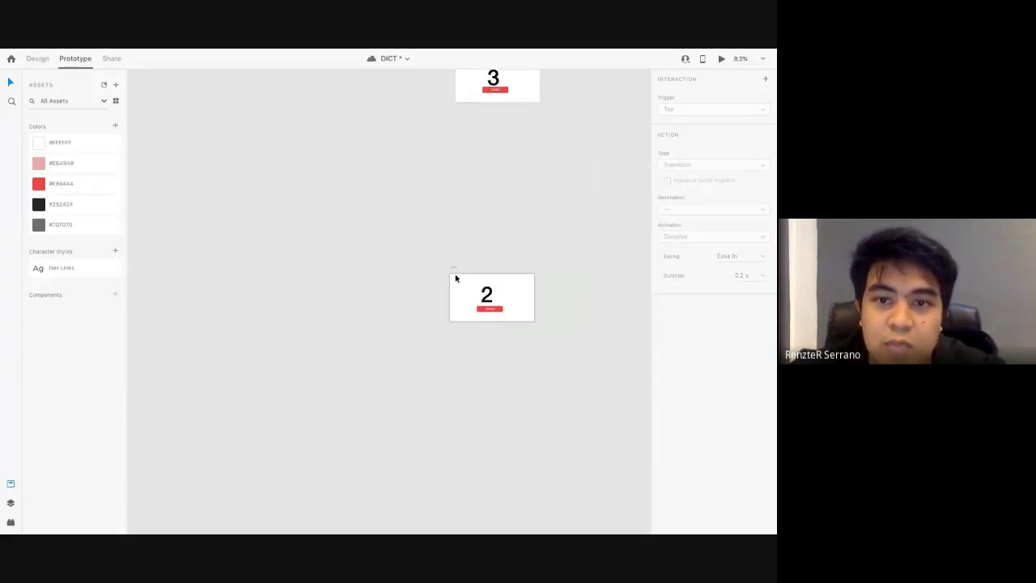
pyautogui.scroll(5, 491, 247)
pyautogui.click(411, 149)
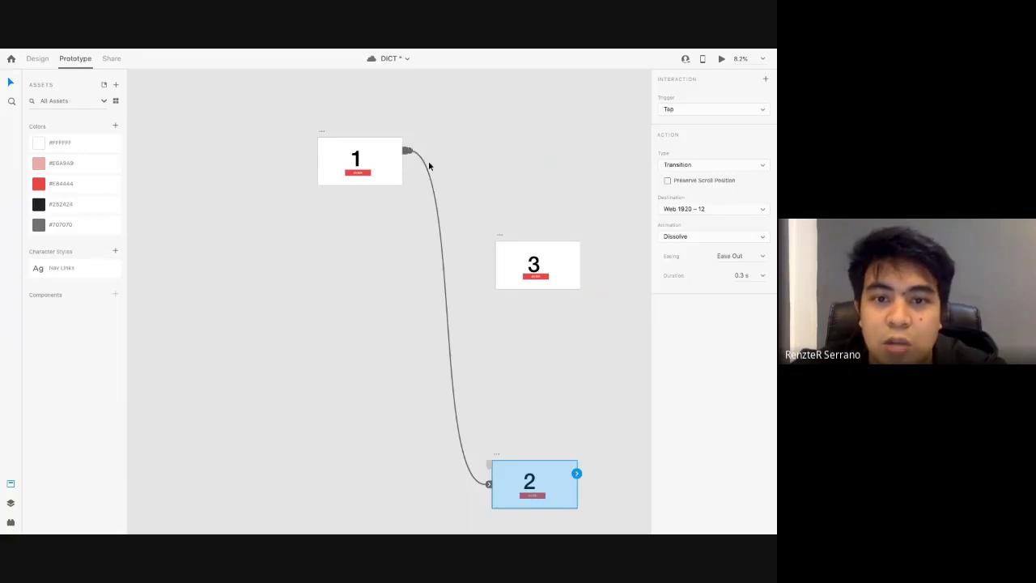
pyautogui.scroll(-2, 465, 389)
pyautogui.scroll(2, 424, 208)
pyautogui.hotkey('ctrl', 'z')
pyautogui.hotkey('ctrl', 'z')
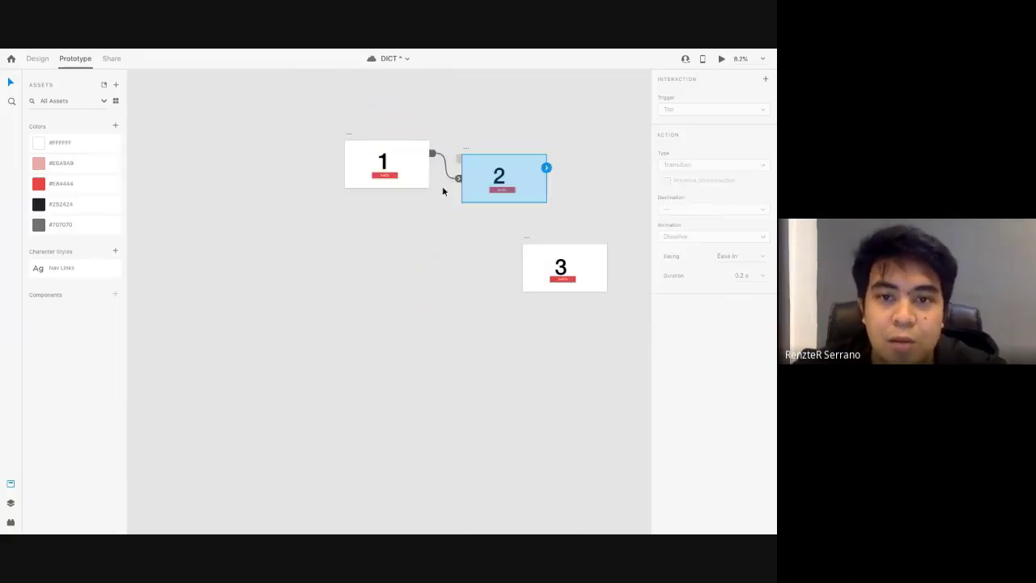
pyautogui.moveTo(430, 153); pyautogui.dragTo(458, 162)
pyautogui.hotkey('ctrl', 'z')
# Link the ENTER button to the Web 1920 – 12 artboard with a Tap transition.
pyautogui.scroll(5, 405, 162)
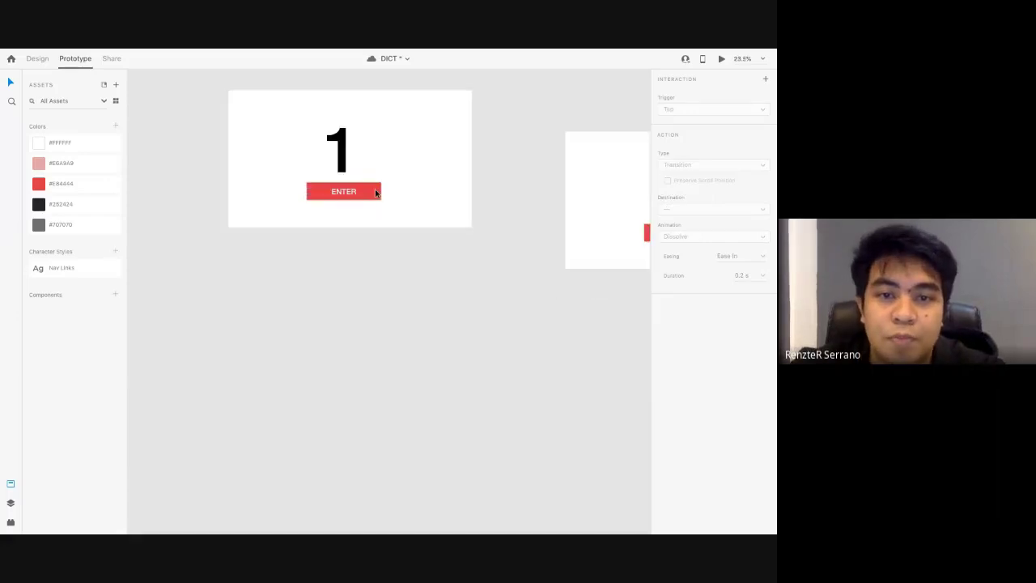
pyautogui.scroll(-3, 374, 207)
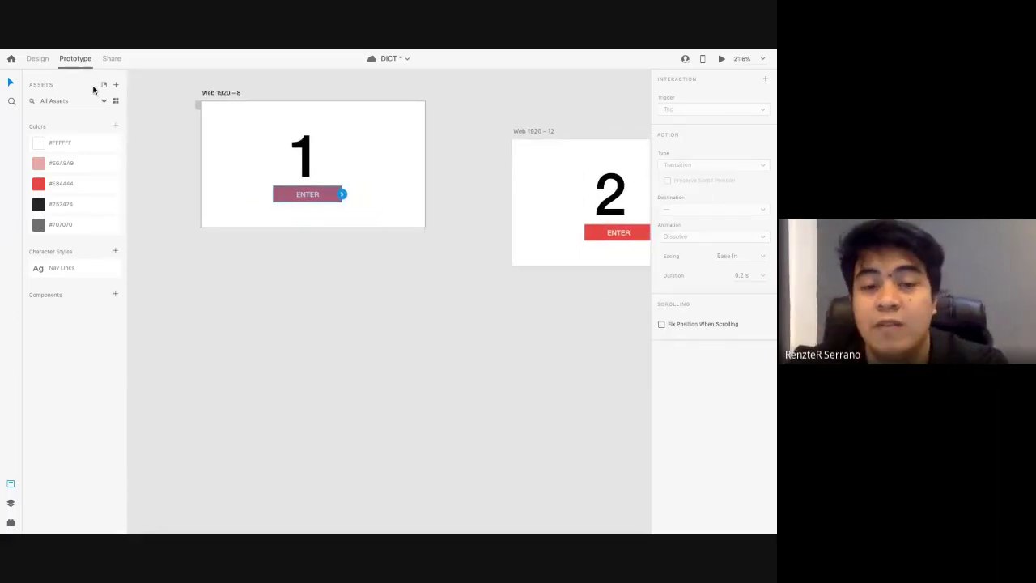
pyautogui.hscroll(2, 302, 200)
pyautogui.scroll(4, 312, 202)
pyautogui.scroll(-2, 320, 243)
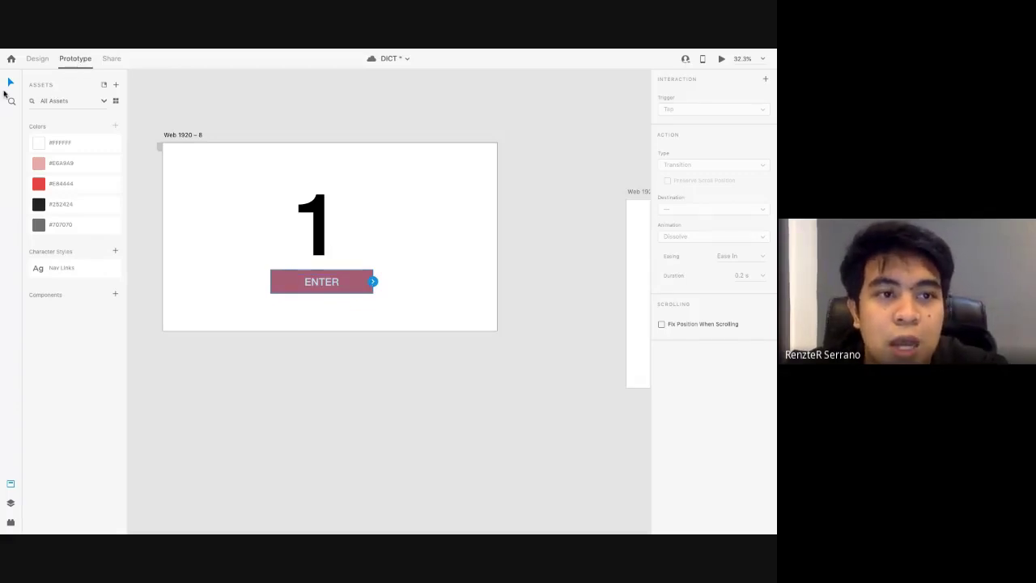
pyautogui.moveTo(373, 281); pyautogui.dragTo(393, 305)
pyautogui.moveTo(335, 280); pyautogui.dragTo(545, 297)
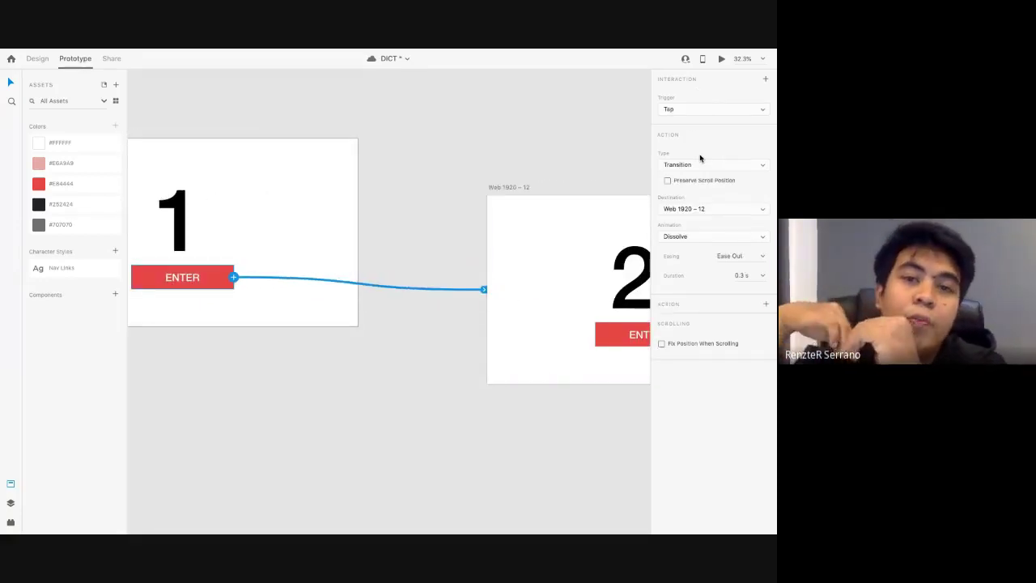
# Try the Drag, Keys & Gamepad and Voice triggers, entering 'enter' as the voice command.
pyautogui.click(671, 107)
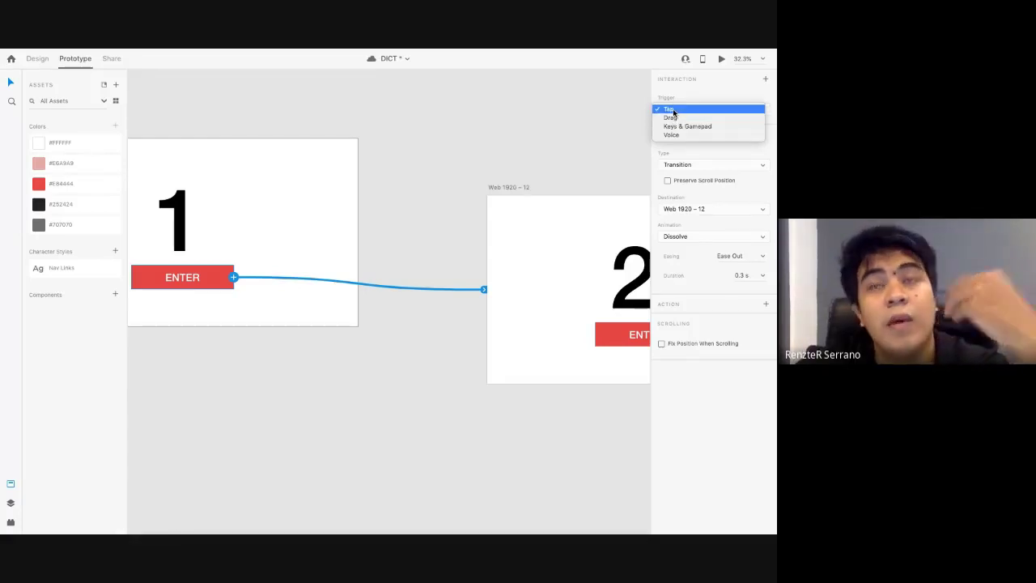
pyautogui.click(671, 110)
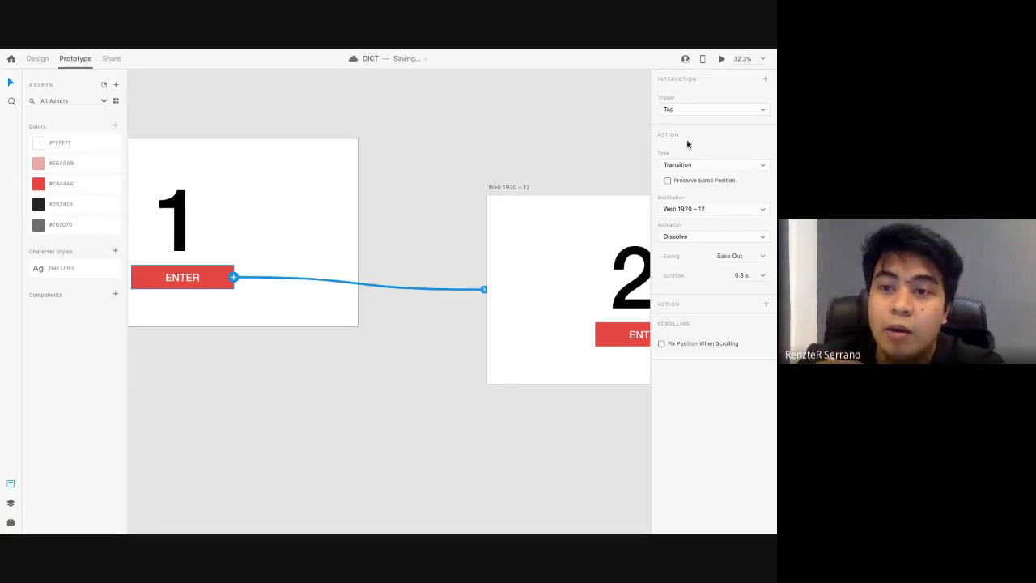
pyautogui.click(693, 108)
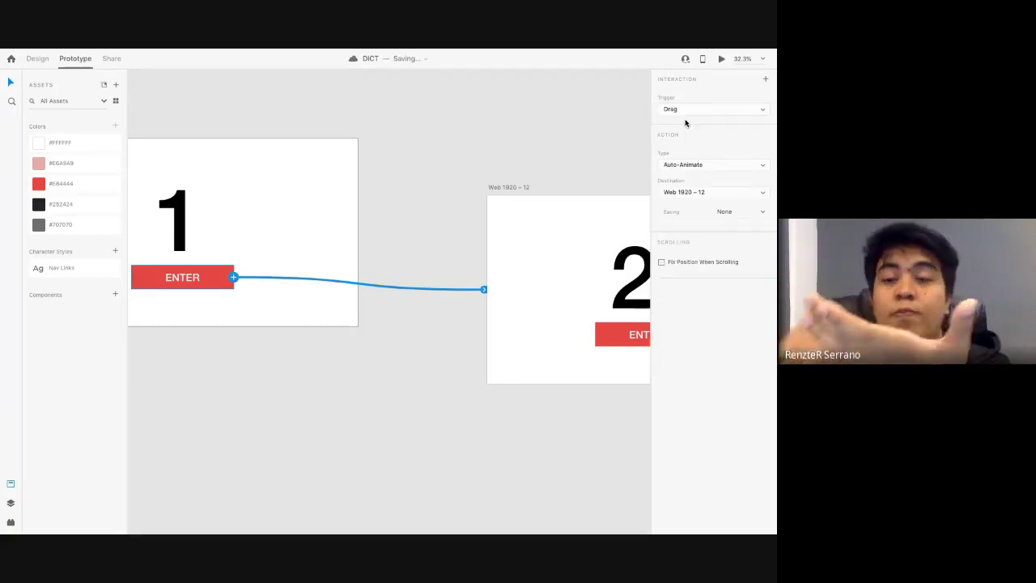
pyautogui.click(717, 112)
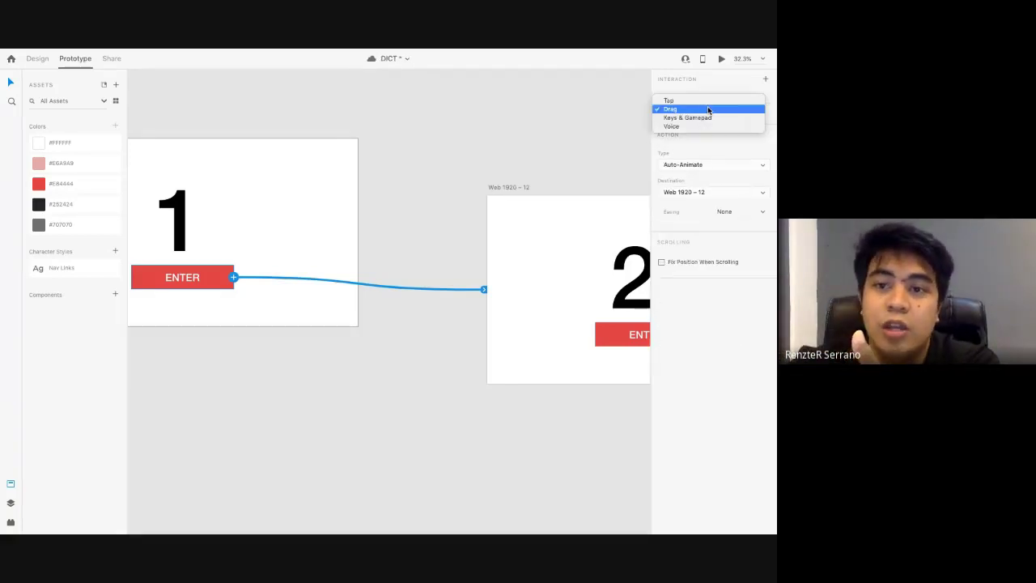
pyautogui.click(693, 116)
pyautogui.click(694, 105)
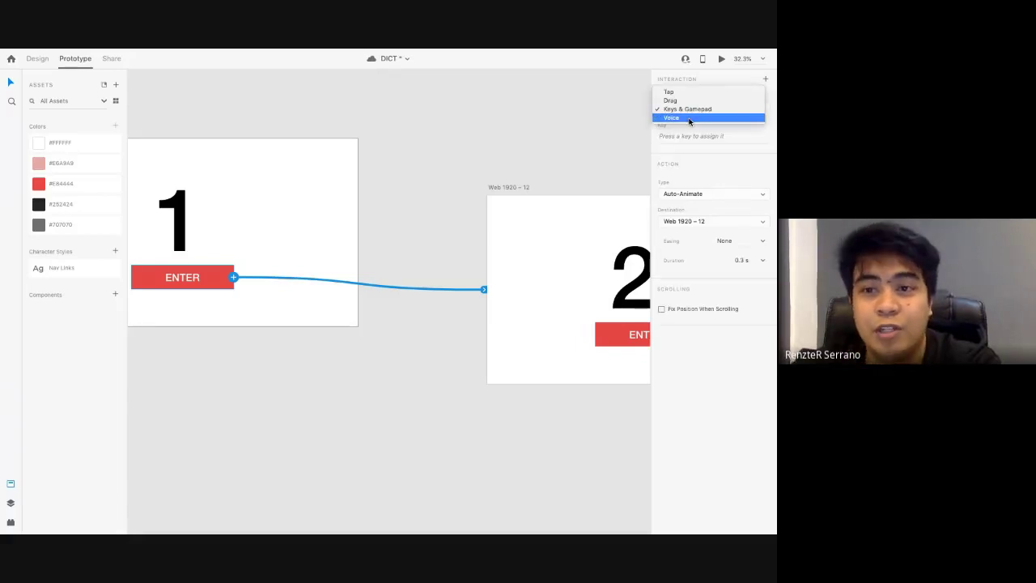
pyautogui.click(672, 117)
pyautogui.click(685, 139)
pyautogui.write('enter')
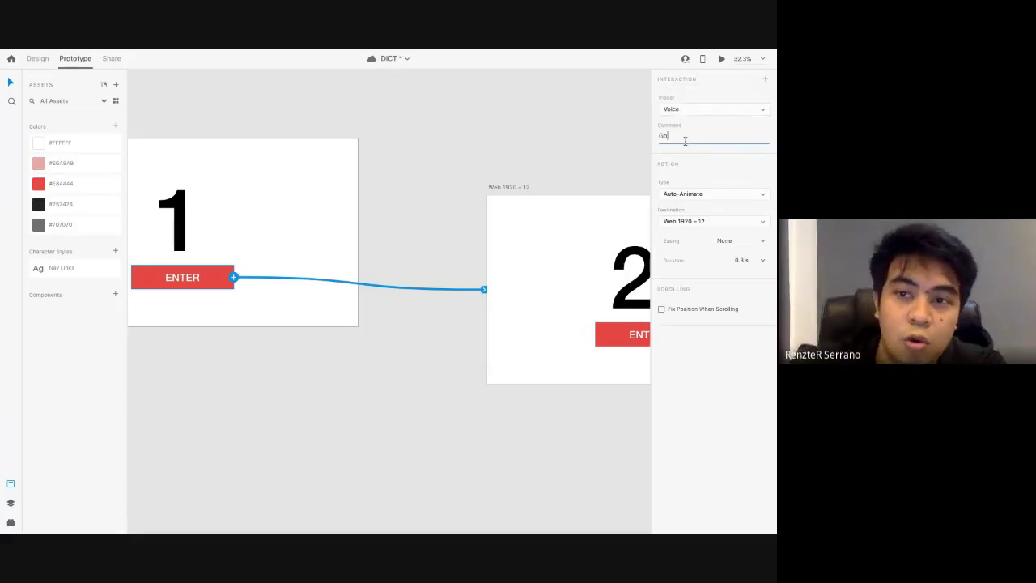
# Deselect and reselect the ENTER button to review its voice interaction.
pyautogui.click(546, 139)
pyautogui.click(227, 280)
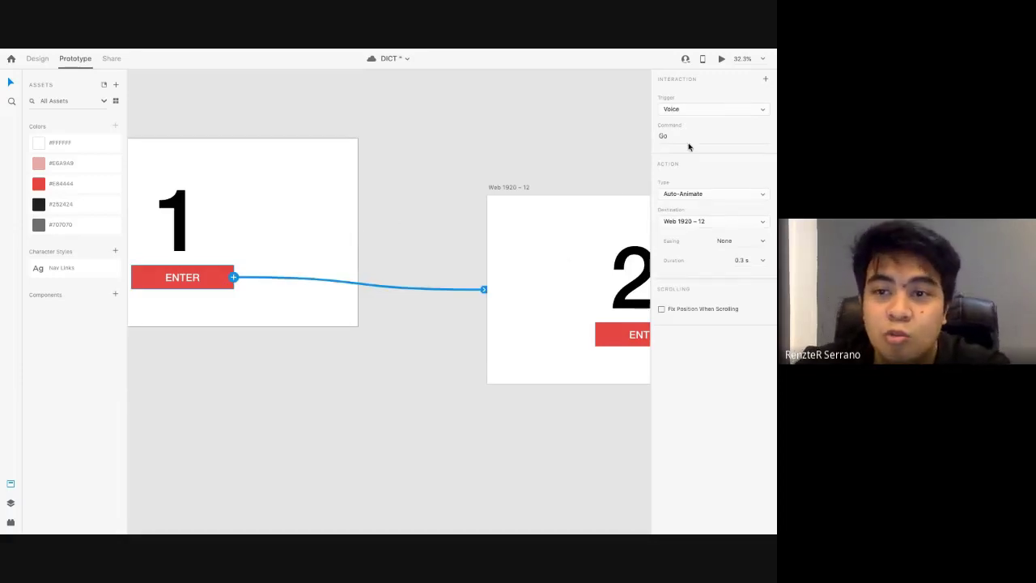
pyautogui.click(611, 195)
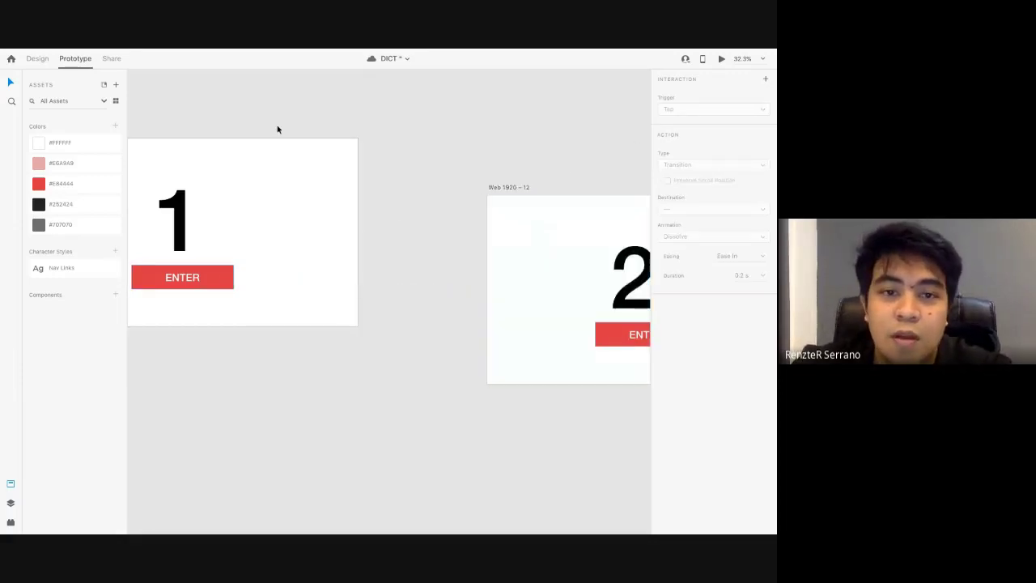
pyautogui.hscroll(-5, 259, 138)
pyautogui.click(321, 291)
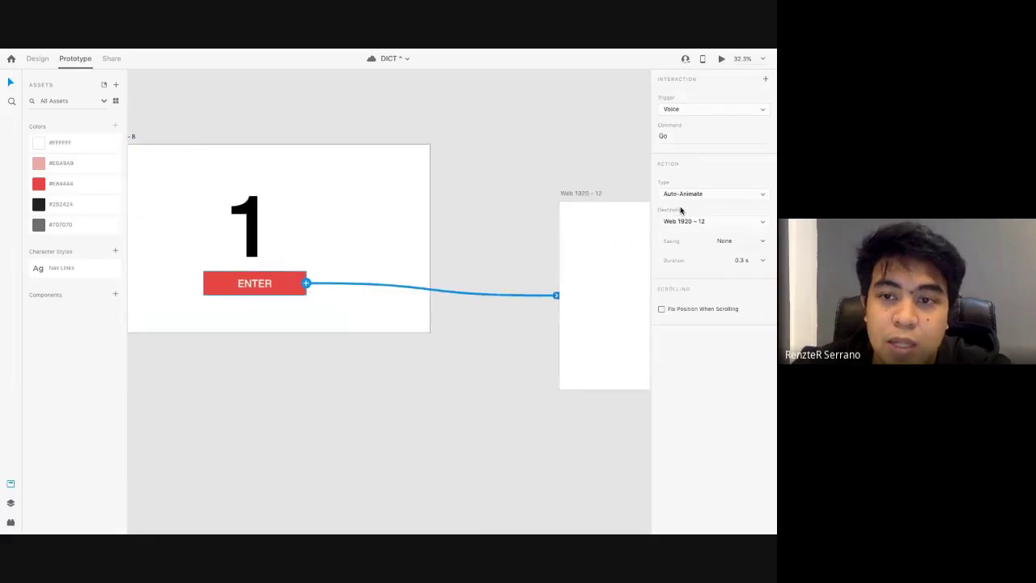
pyautogui.click(687, 135)
# Set the trigger back to Tap and keep Auto-Animate as the action type.
pyautogui.click(689, 108)
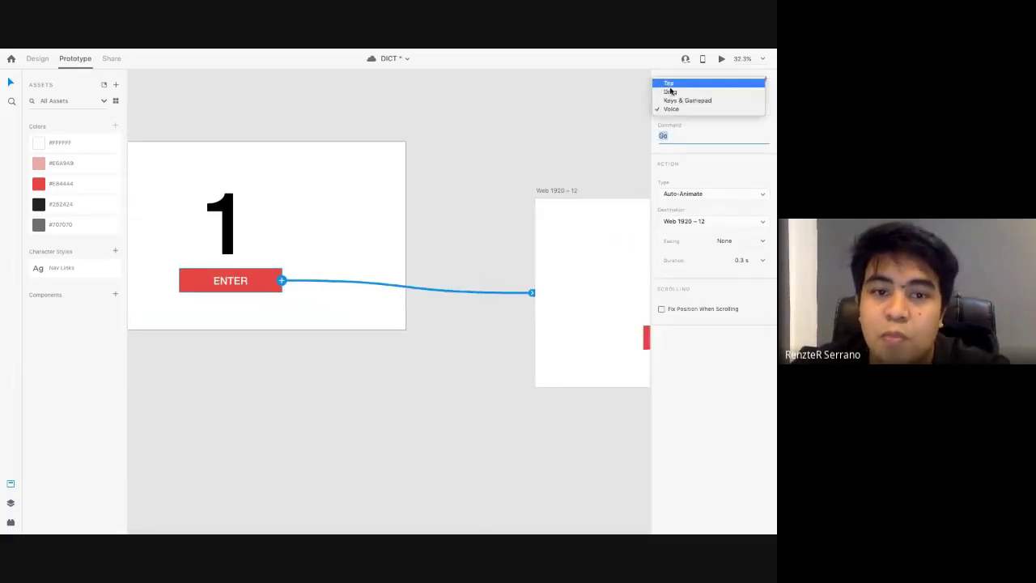
pyautogui.click(672, 81)
pyautogui.hscroll(-2, 398, 178)
pyautogui.click(691, 165)
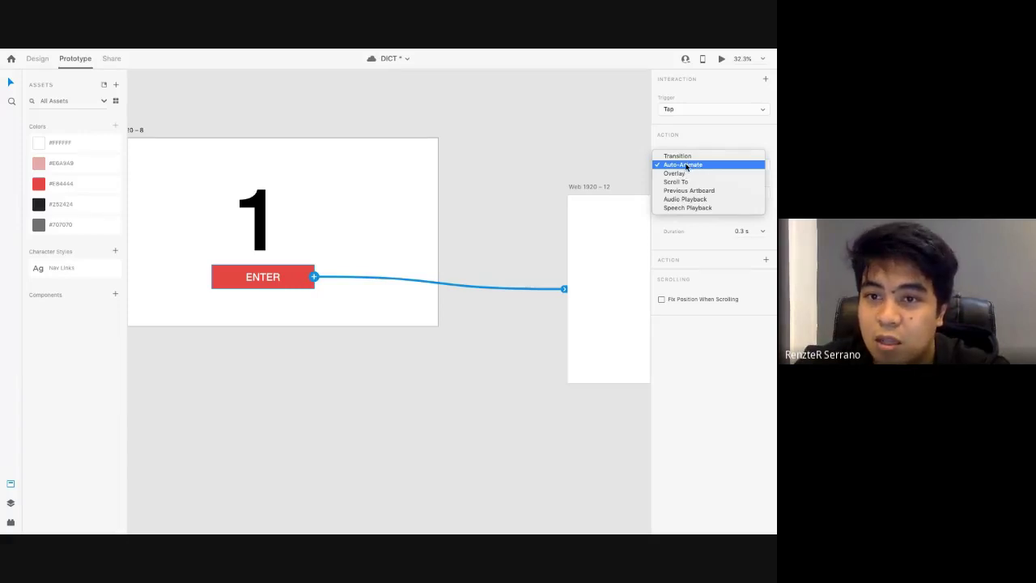
pyautogui.click(686, 166)
pyautogui.scroll(5, 340, 235)
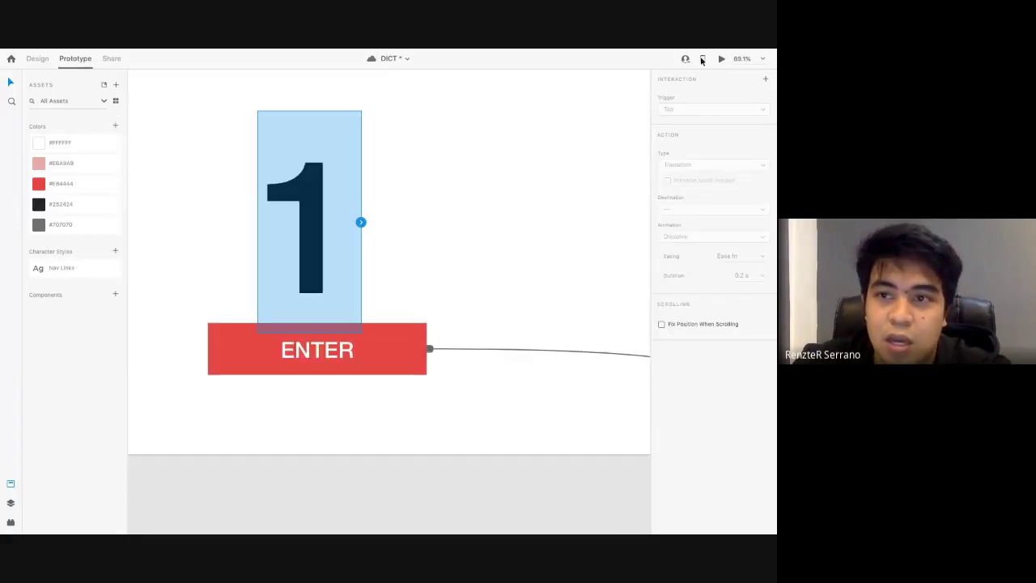
# Run the Desktop Preview and tap ENTER to go from screen 1 to screen 2.
pyautogui.click(721, 58)
pyautogui.press('Escape')
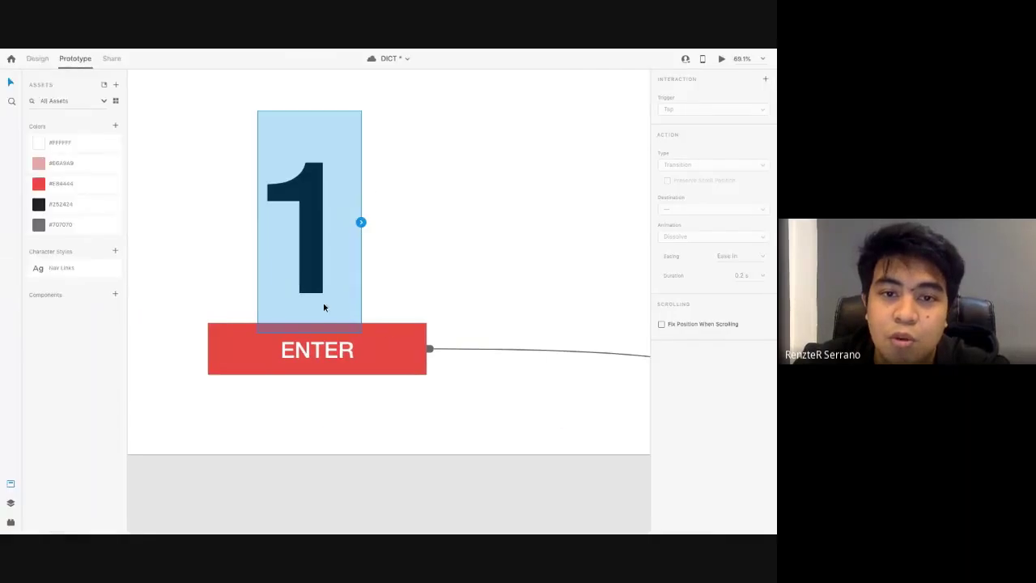
pyautogui.scroll(-3, 387, 326)
pyautogui.click(722, 60)
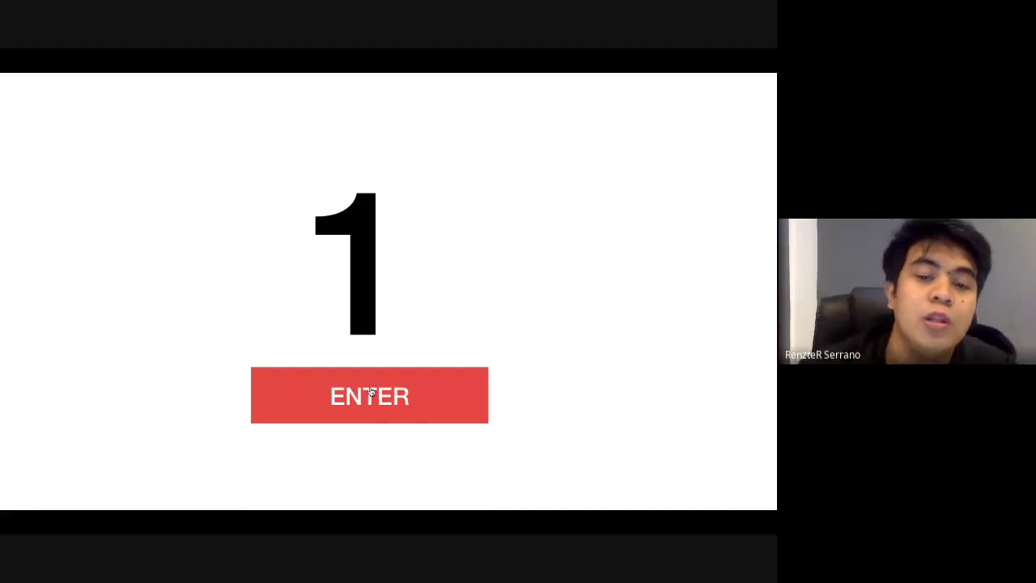
pyautogui.click(371, 391)
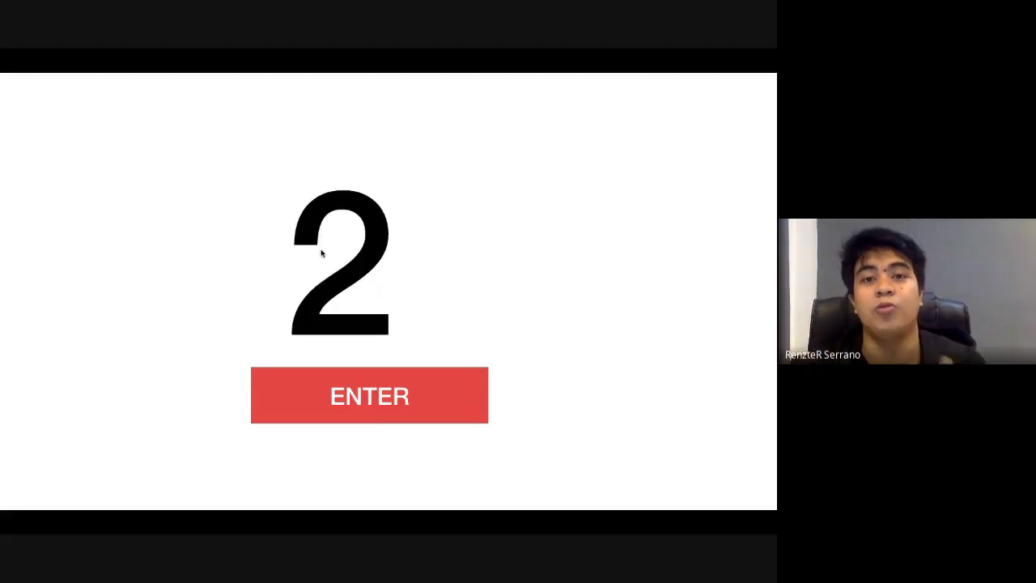
pyautogui.press('Escape')
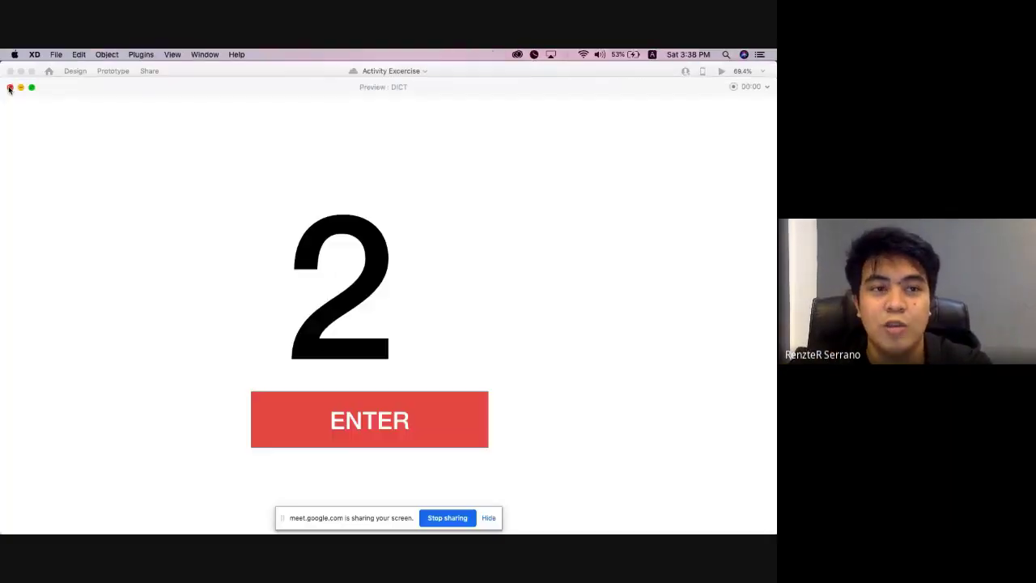
# Move the Web 1920 – 6 artboard up and left and Web 1920 – 5 up.
pyautogui.click(9, 89)
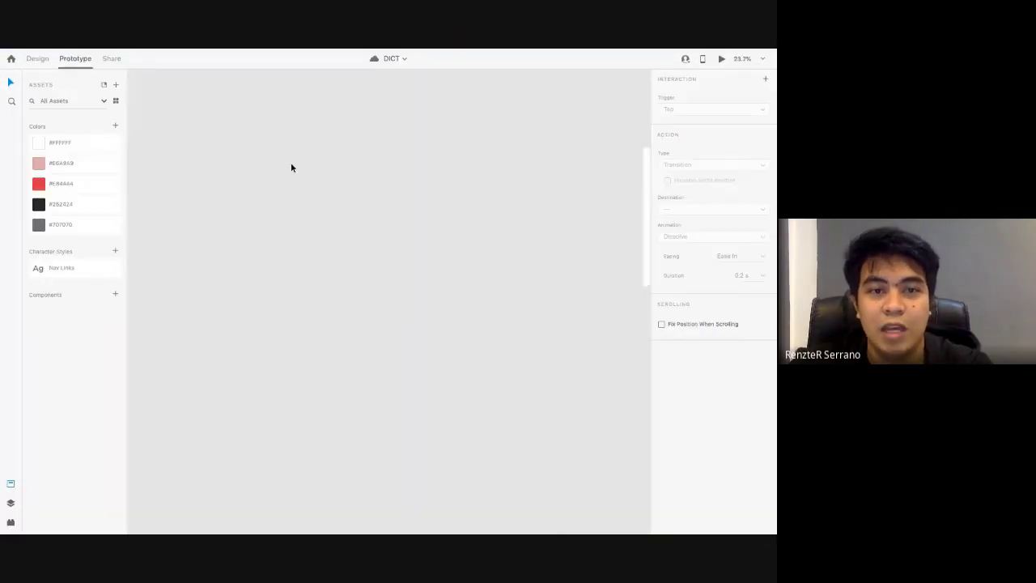
pyautogui.click(37, 58)
pyautogui.scroll(3, 282, 151)
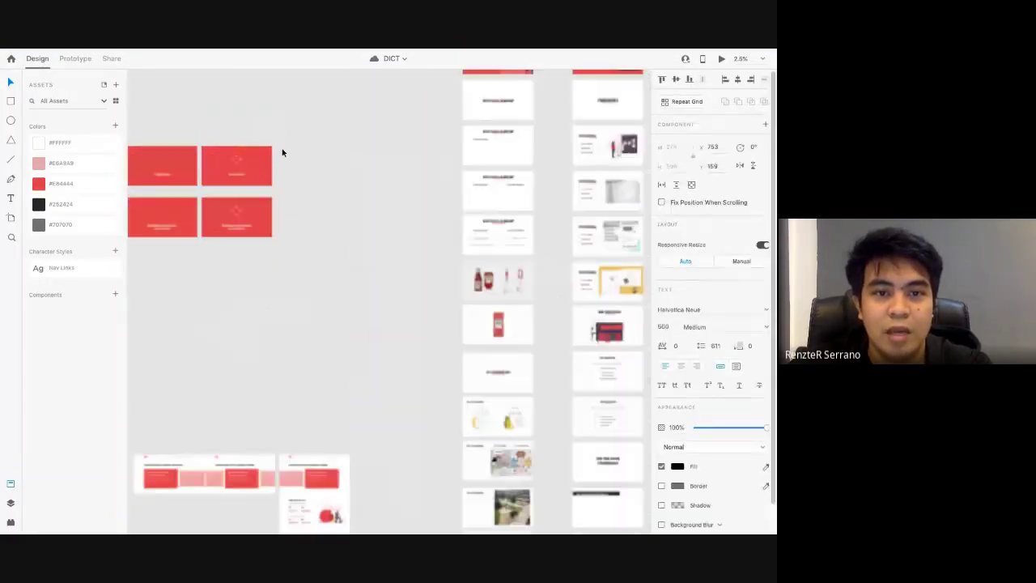
pyautogui.scroll(5, 324, 174)
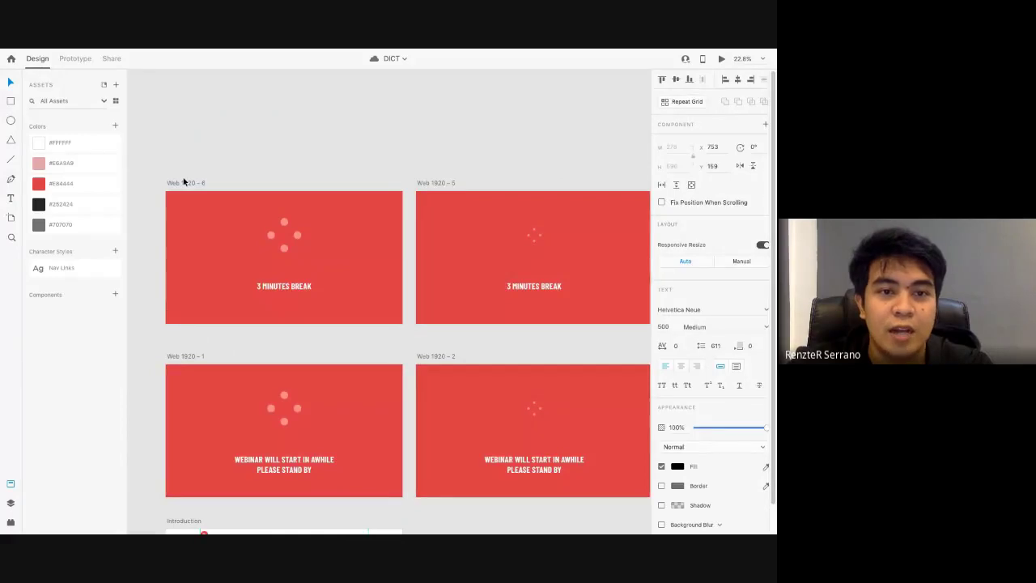
pyautogui.click(217, 155)
pyautogui.moveTo(192, 186); pyautogui.dragTo(156, 154)
pyautogui.moveTo(444, 187); pyautogui.dragTo(444, 132)
pyautogui.scroll(-5, 422, 131)
# Check the links on Web 1920 – 5, 4 and 6, then play the prototype.
pyautogui.click(75, 58)
pyautogui.scroll(5, 216, 156)
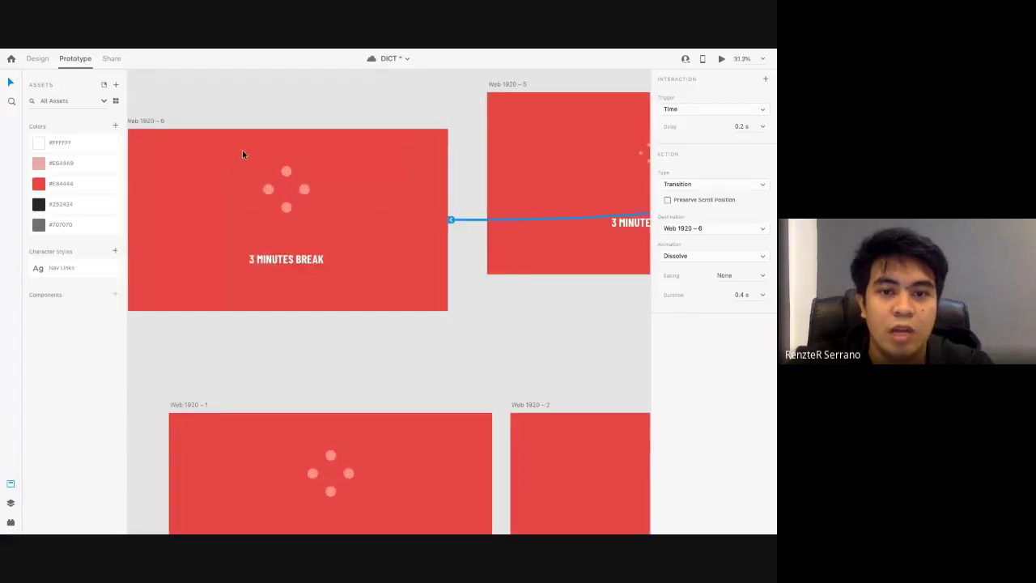
pyautogui.scroll(-2, 242, 150)
pyautogui.click(453, 174)
pyautogui.hscroll(2, 419, 172)
pyautogui.hscroll(3, 419, 172)
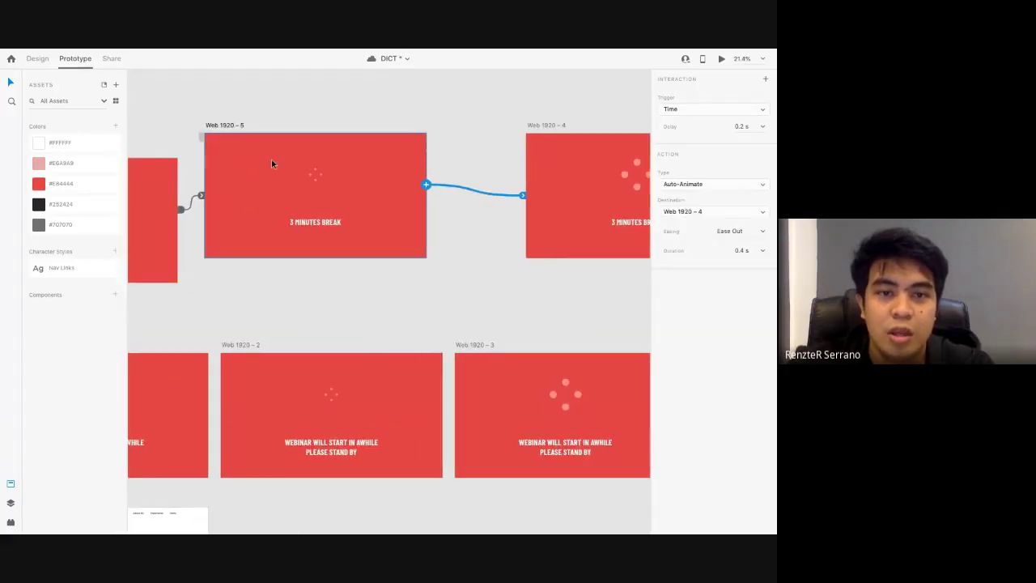
pyautogui.hscroll(2, 510, 178)
pyautogui.click(526, 185)
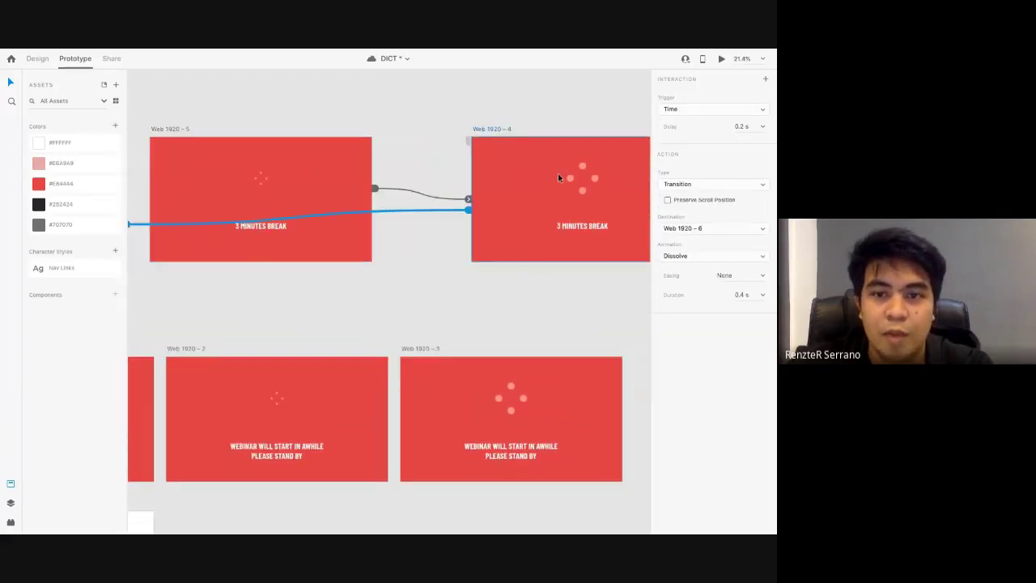
pyautogui.hscroll(-5, 421, 162)
pyautogui.click(421, 185)
pyautogui.click(721, 58)
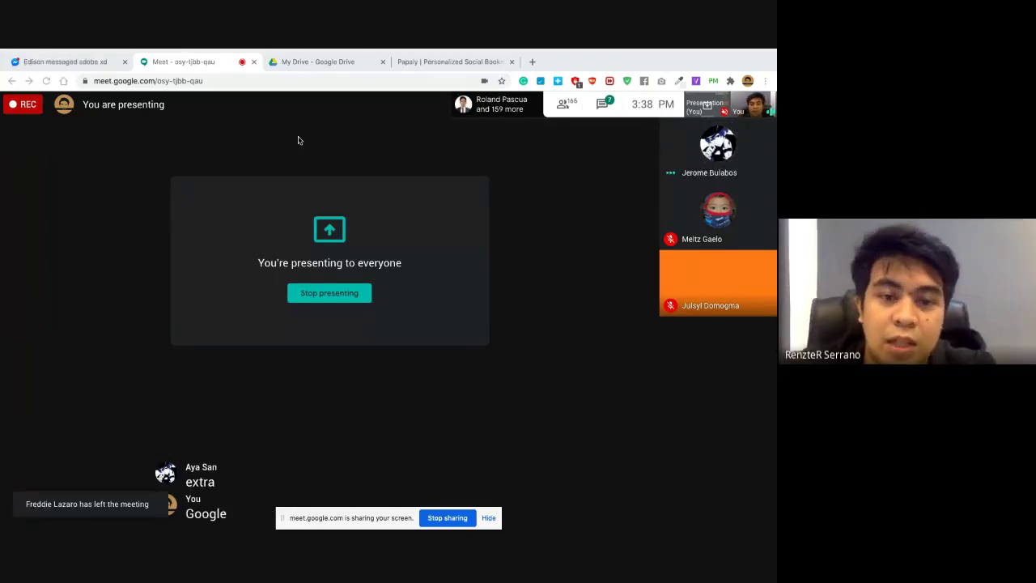
# Switch from Google Meet back to Adobe XD's Home screen and scroll the Recent documents.
pyautogui.hotkey('alt', 'Tab')
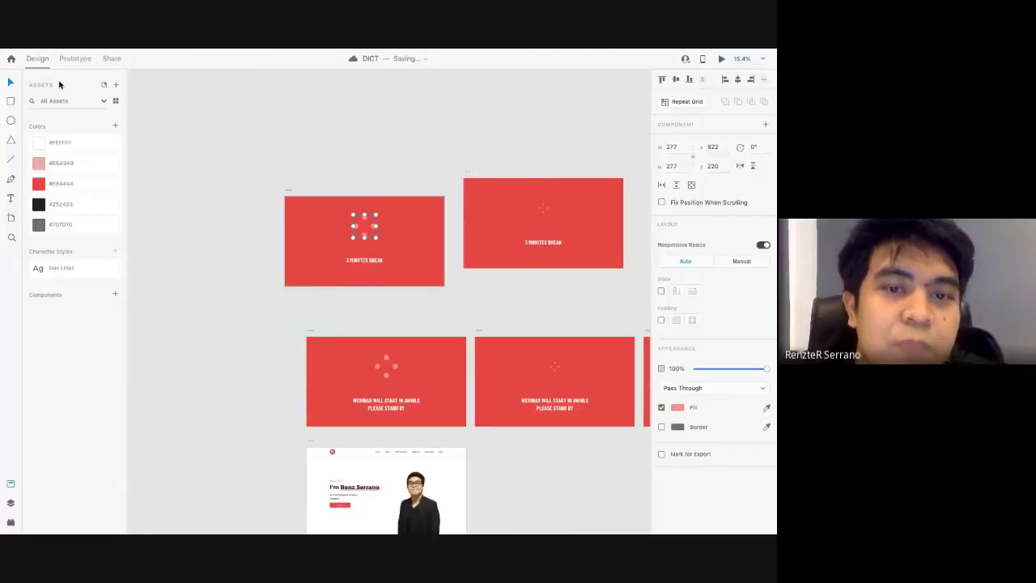
pyautogui.scroll(-5, 507, 405)
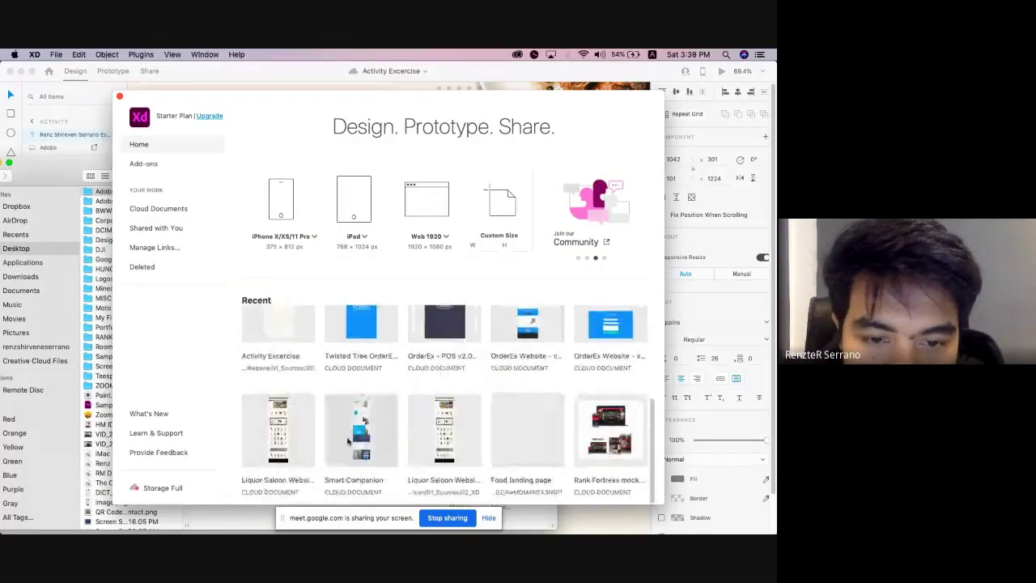
# Open the Liquor Saloon Website document and bring its Ecom Website artboards into view.
pyautogui.click(276, 443)
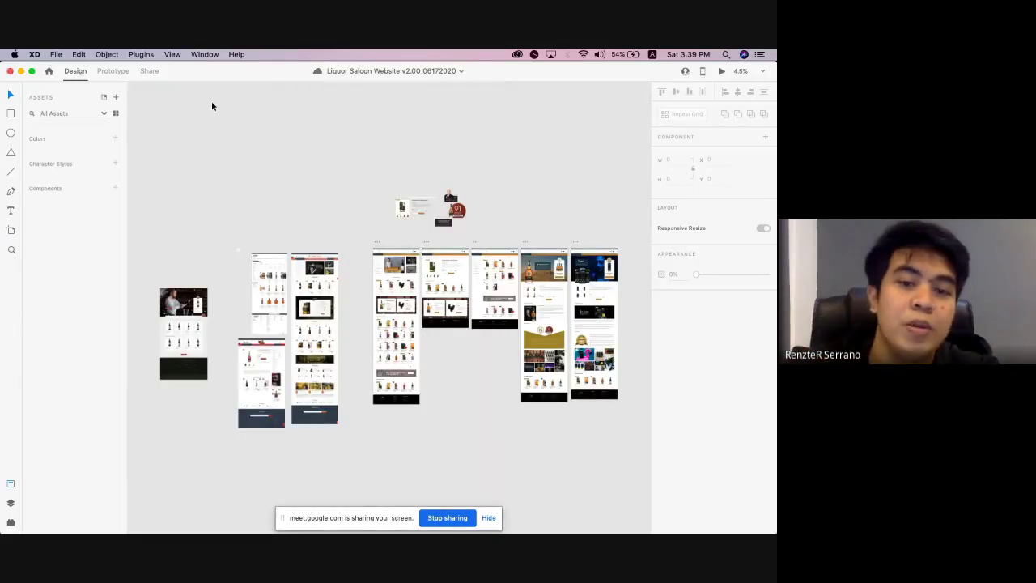
pyautogui.click(321, 287)
pyautogui.scroll(10, 321, 287)
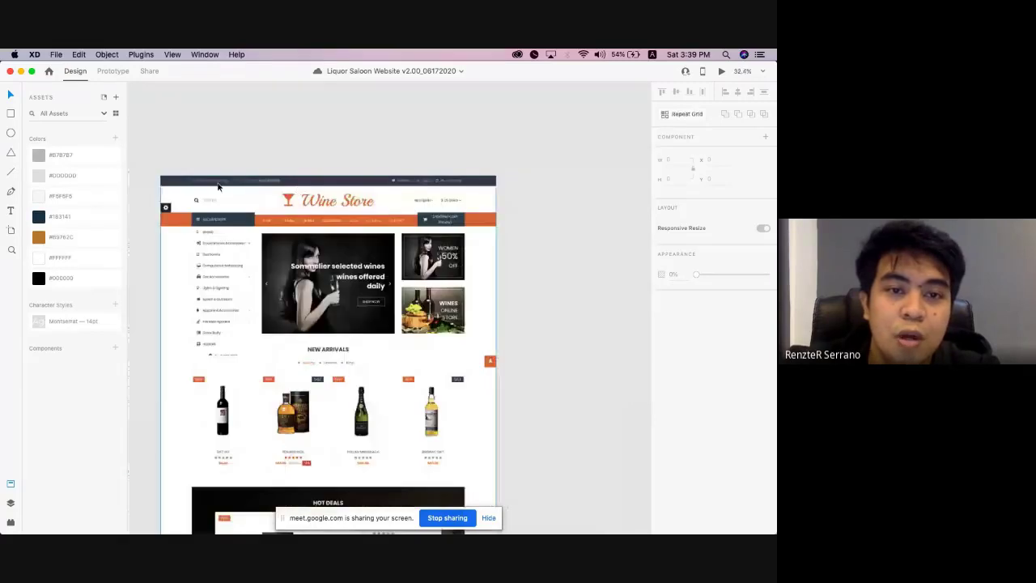
pyautogui.scroll(-5, 423, 278)
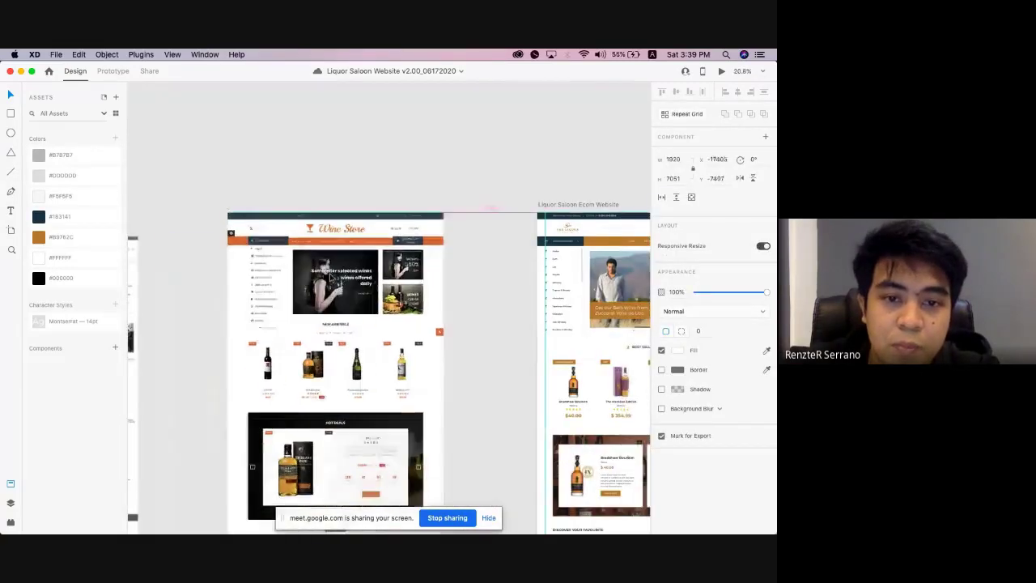
pyautogui.moveTo(332, 276); pyautogui.dragTo(292, 248)
pyautogui.scroll(5, 291, 249)
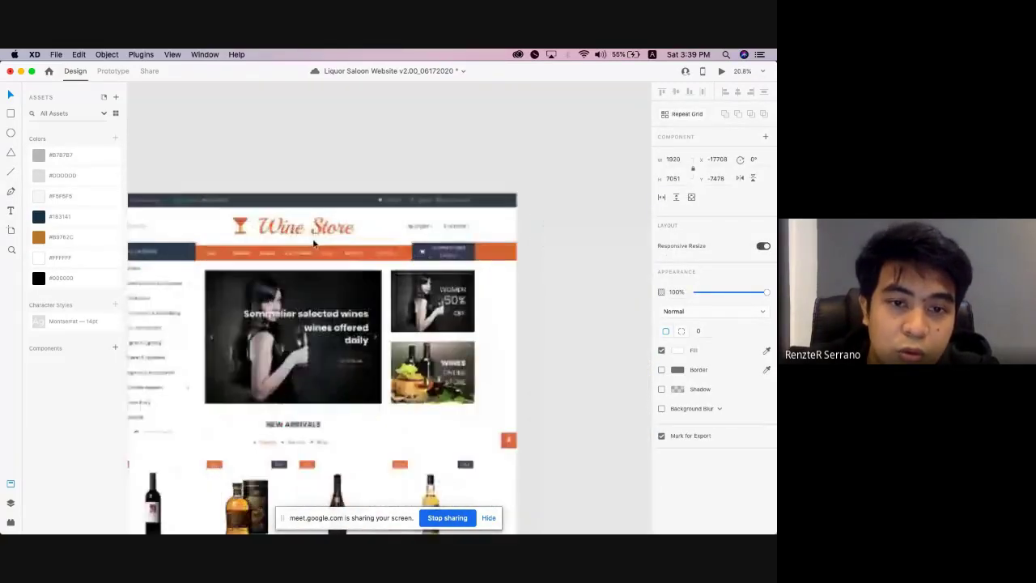
pyautogui.hscroll(10, 335, 271)
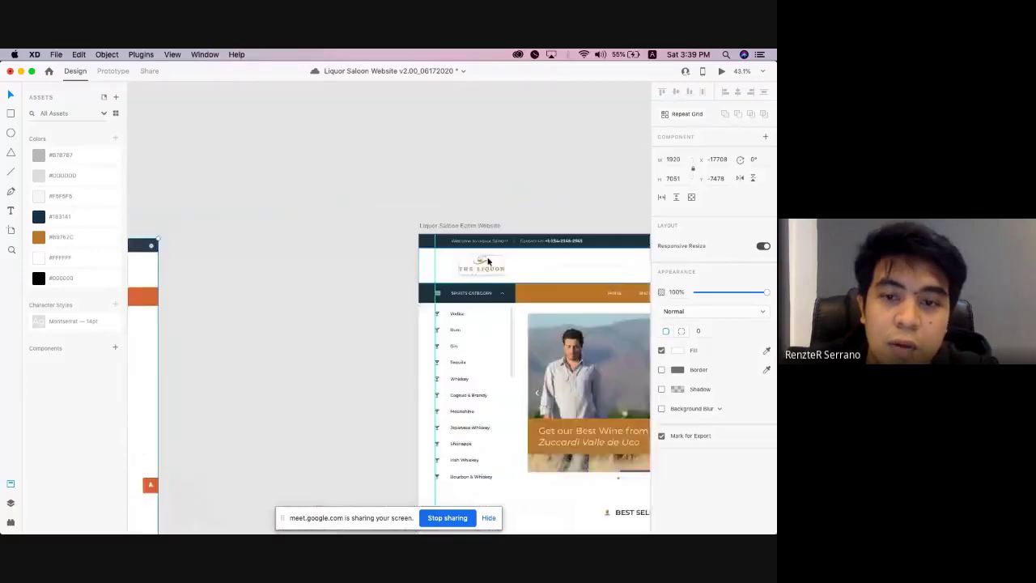
pyautogui.click(359, 231)
pyautogui.hscroll(3, 407, 237)
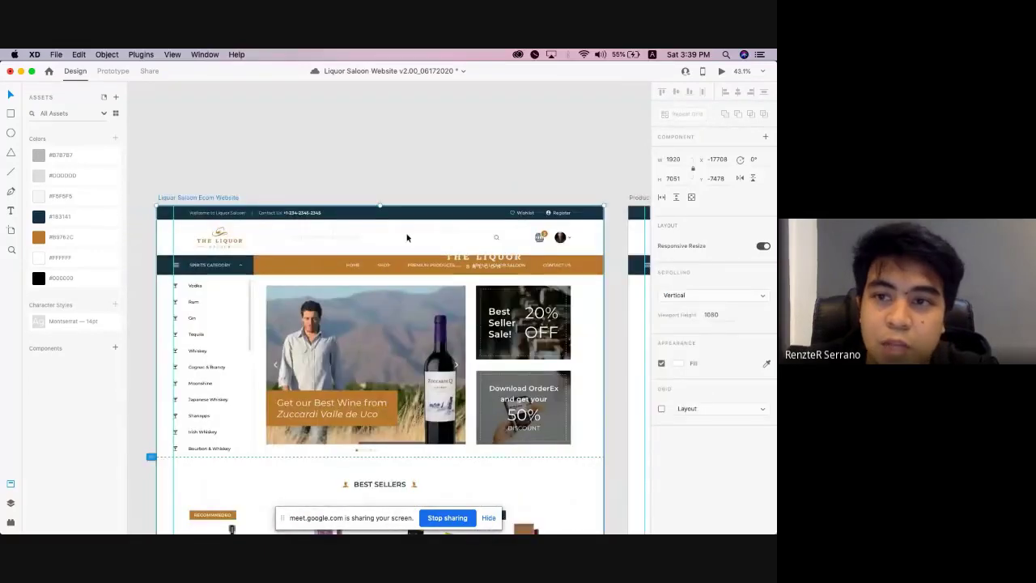
# Preview the prototype starting from the home page artboard.
pyautogui.click(243, 197)
pyautogui.press('super+Return')
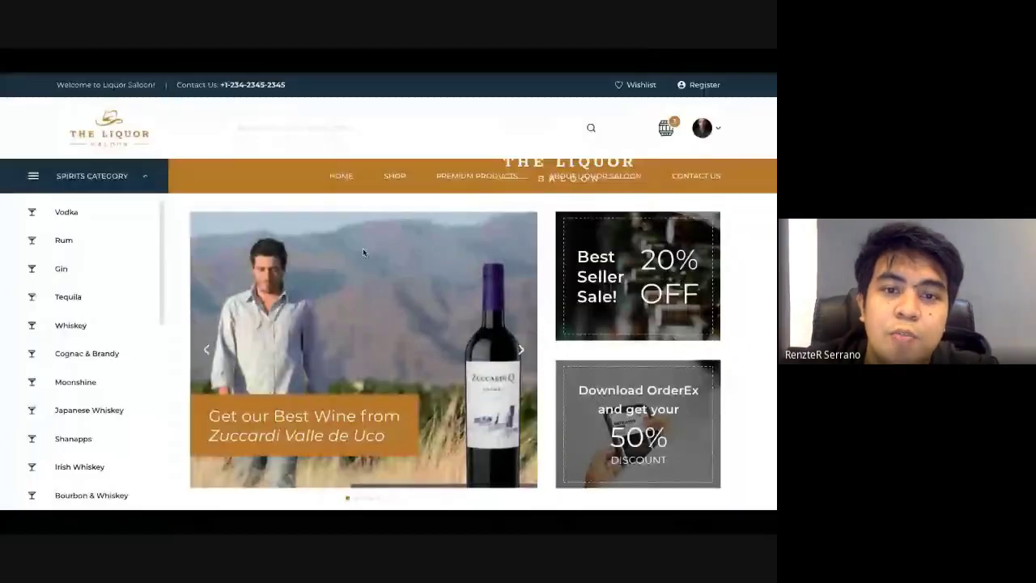
pyautogui.scroll(-10, 362, 248)
pyautogui.scroll(5, 510, 178)
pyautogui.scroll(5, 510, 177)
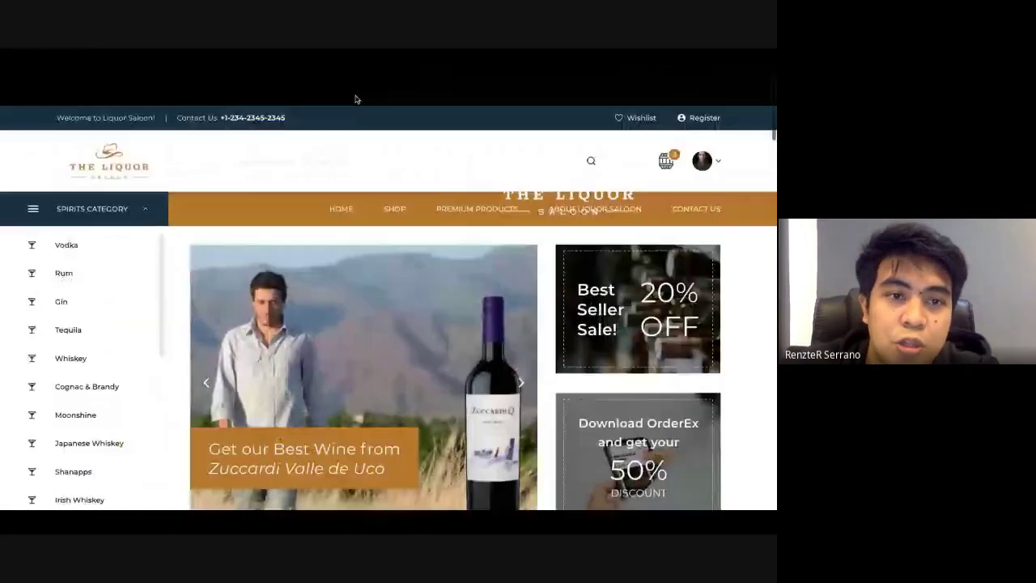
pyautogui.scroll(-5, 220, 175)
pyautogui.scroll(-2, 300, 277)
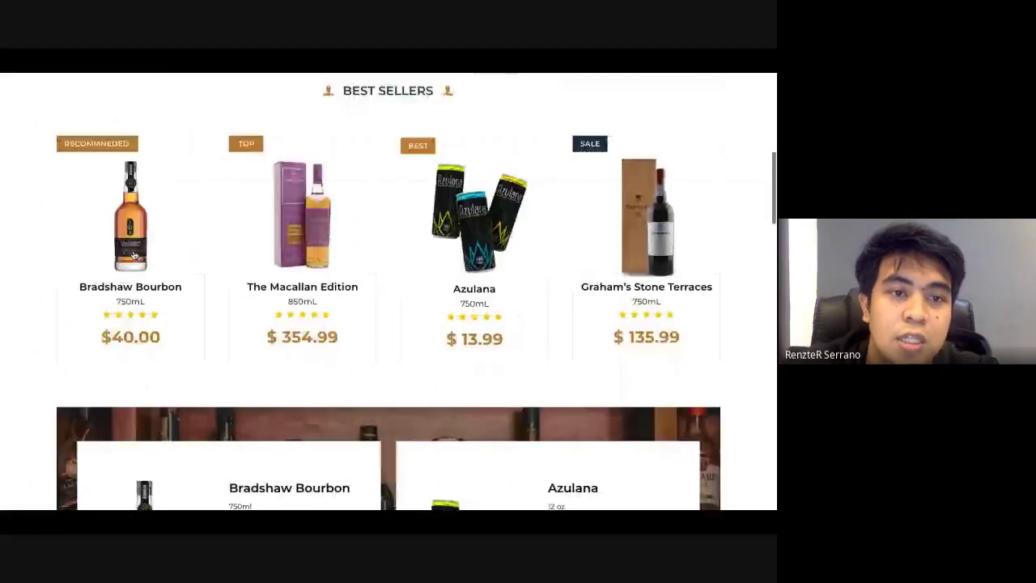
# Follow the Bradshaw Bourbon product link in the preview, then return to HOME.
pyautogui.click(121, 242)
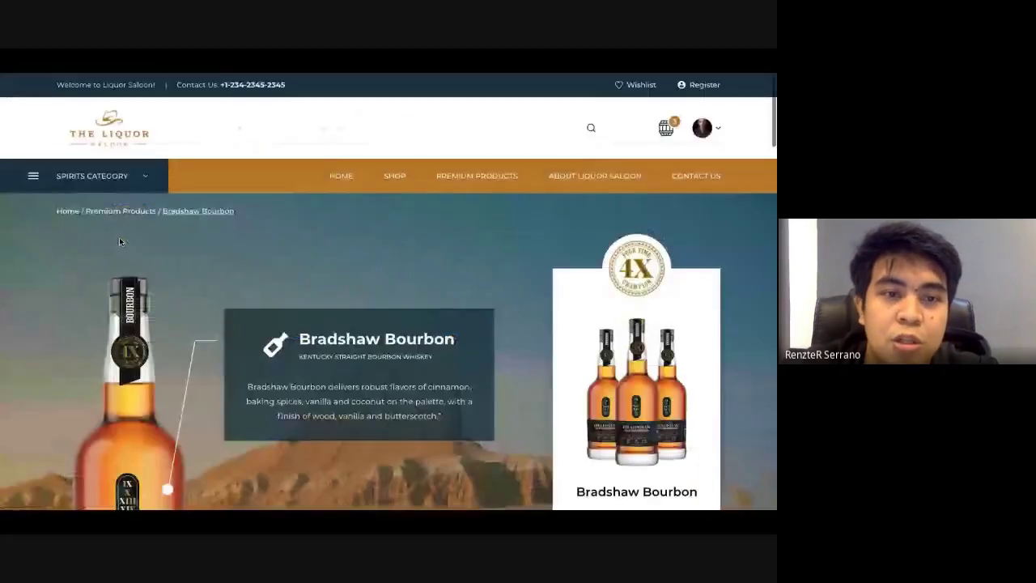
pyautogui.scroll(-3, 364, 256)
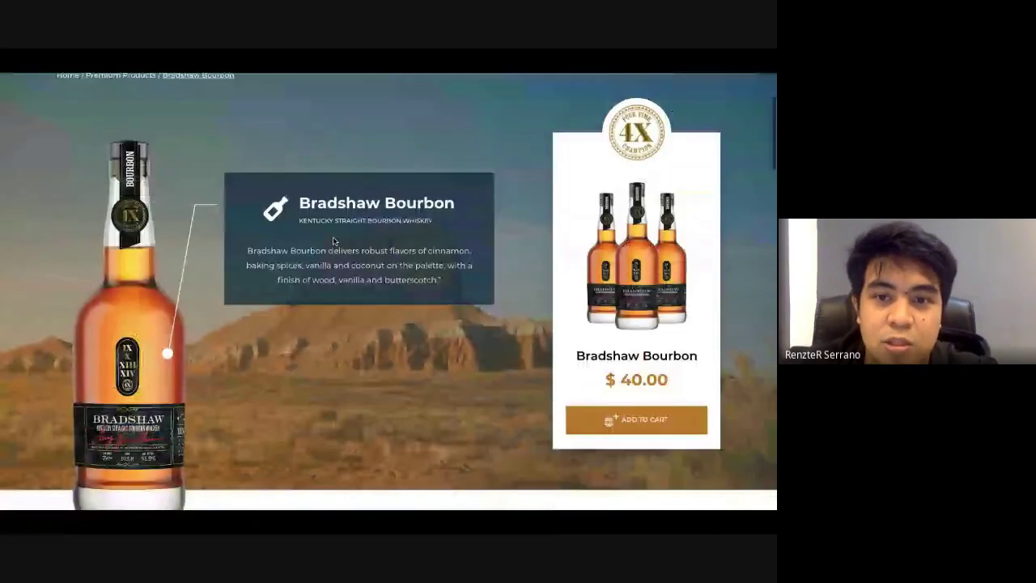
pyautogui.scroll(-4, 422, 263)
pyautogui.scroll(-6, 422, 263)
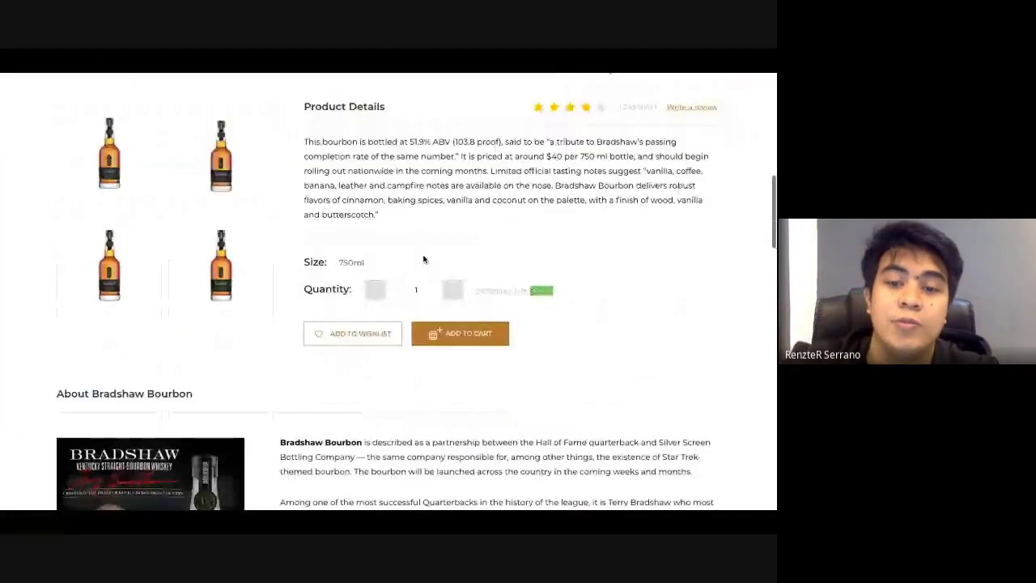
pyautogui.scroll(10, 415, 270)
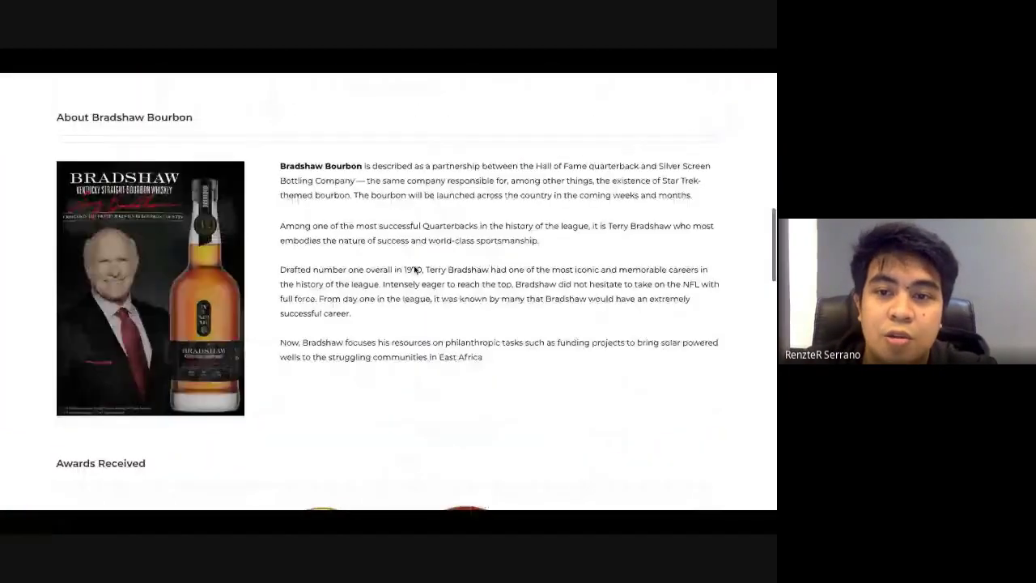
pyautogui.click(348, 176)
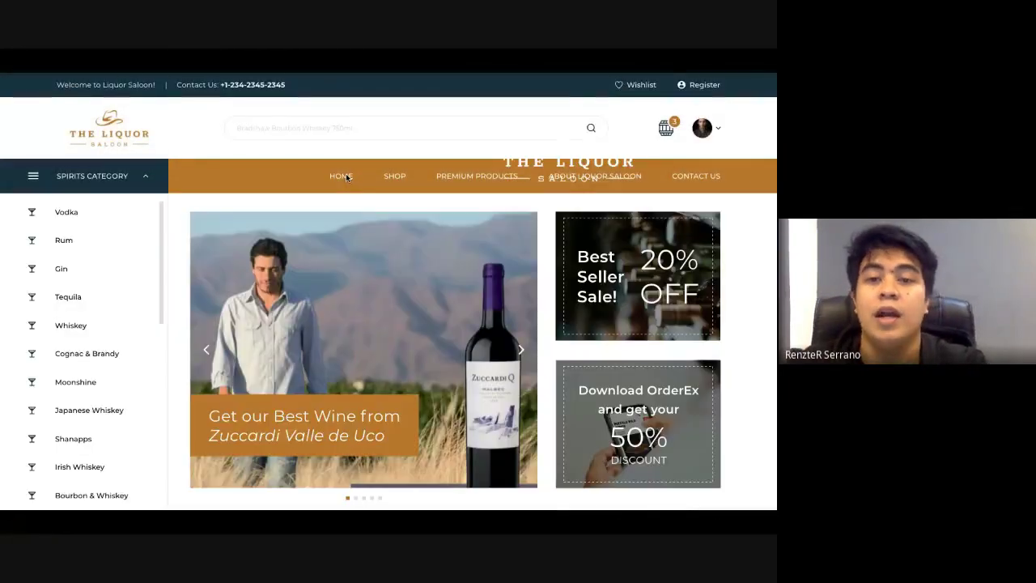
# Close the preview and return to the Liquor Saloon canvas.
pyautogui.press('super+w')
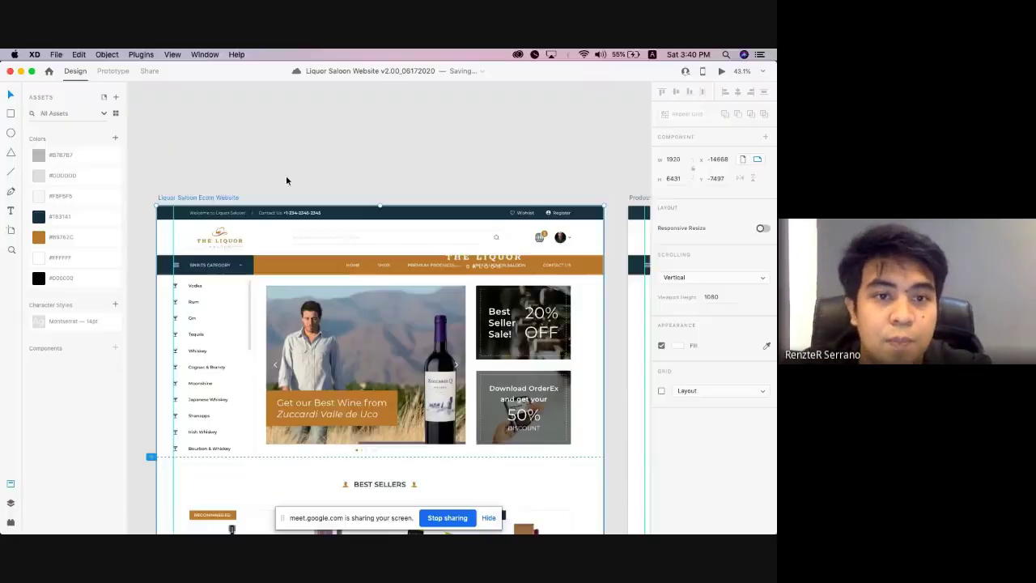
pyautogui.scroll(-3, 233, 191)
pyautogui.scroll(-2, 215, 143)
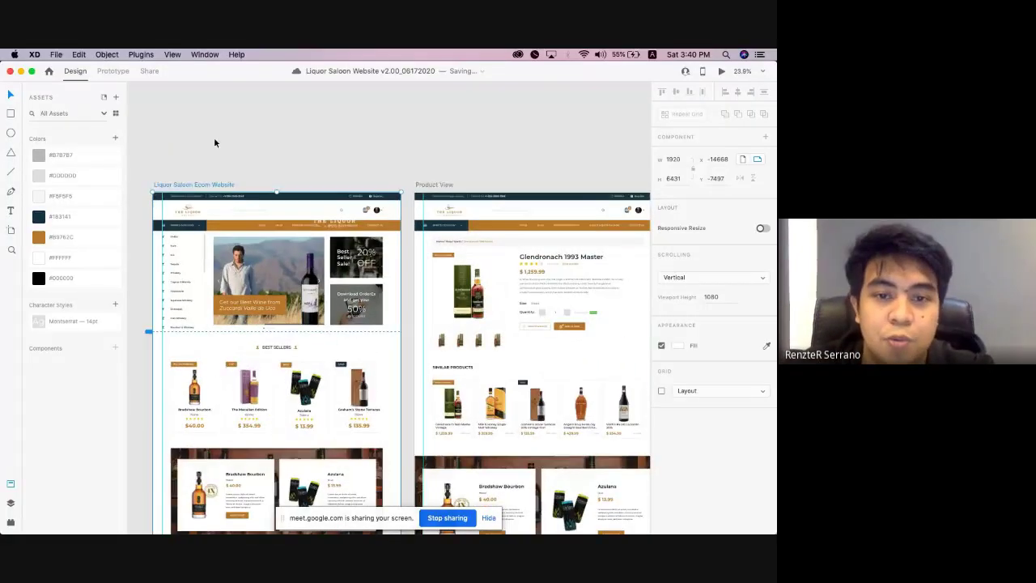
# In Prototype mode, select all artboards and zoom out to reveal every link wire.
pyautogui.press('super+2')
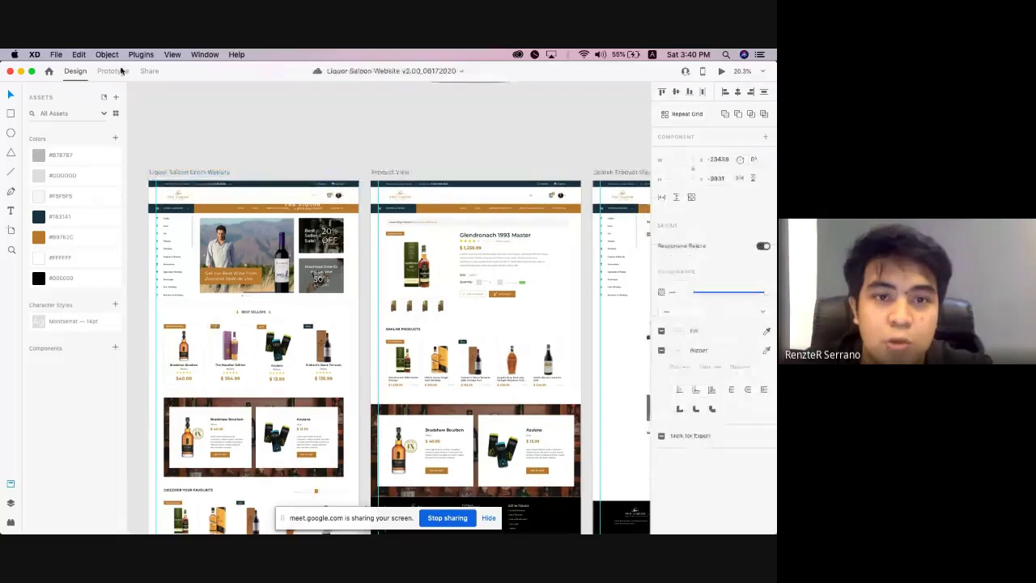
pyautogui.press('super+a')
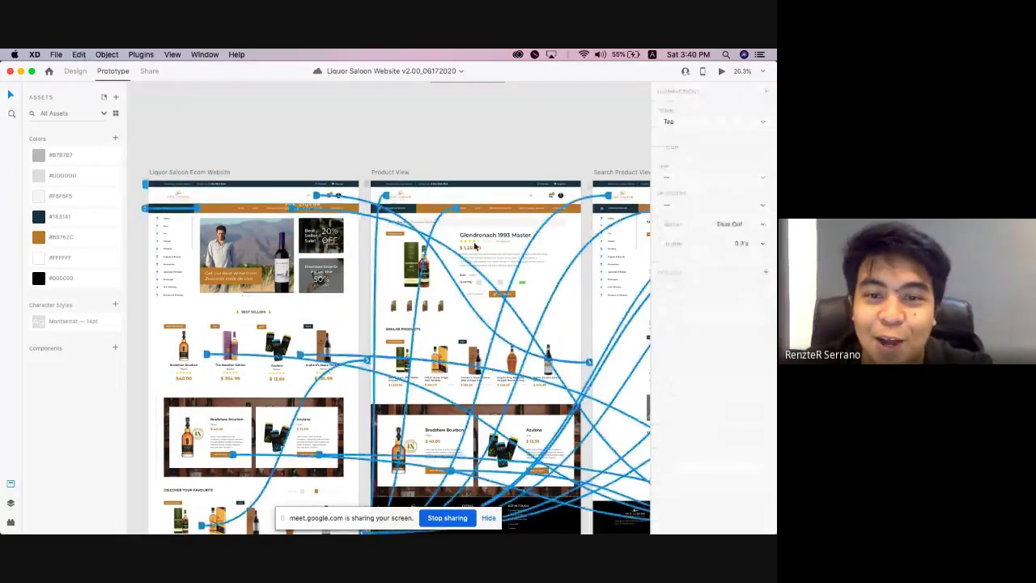
pyautogui.scroll(-5, 475, 246)
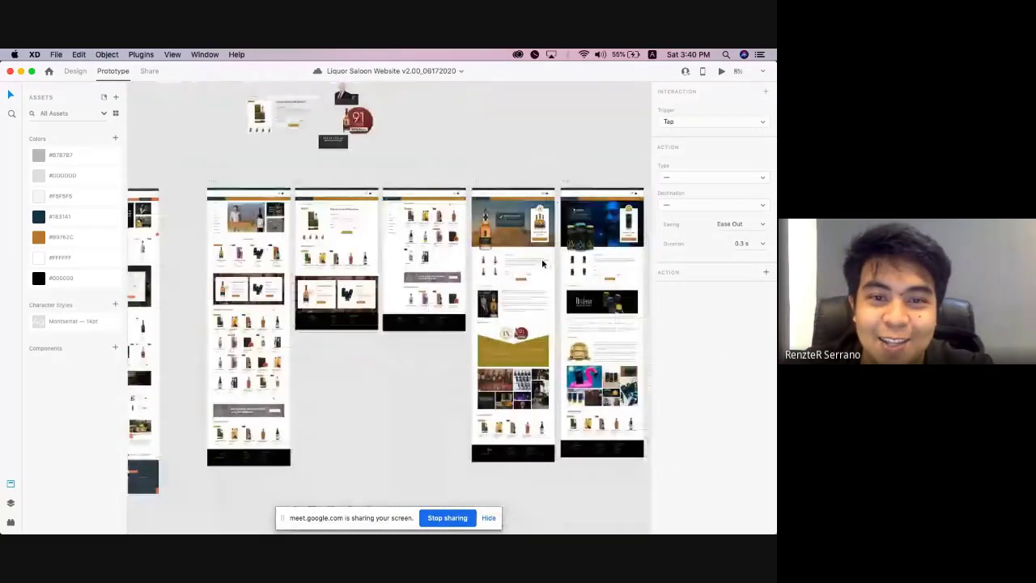
pyautogui.scroll(3, 542, 264)
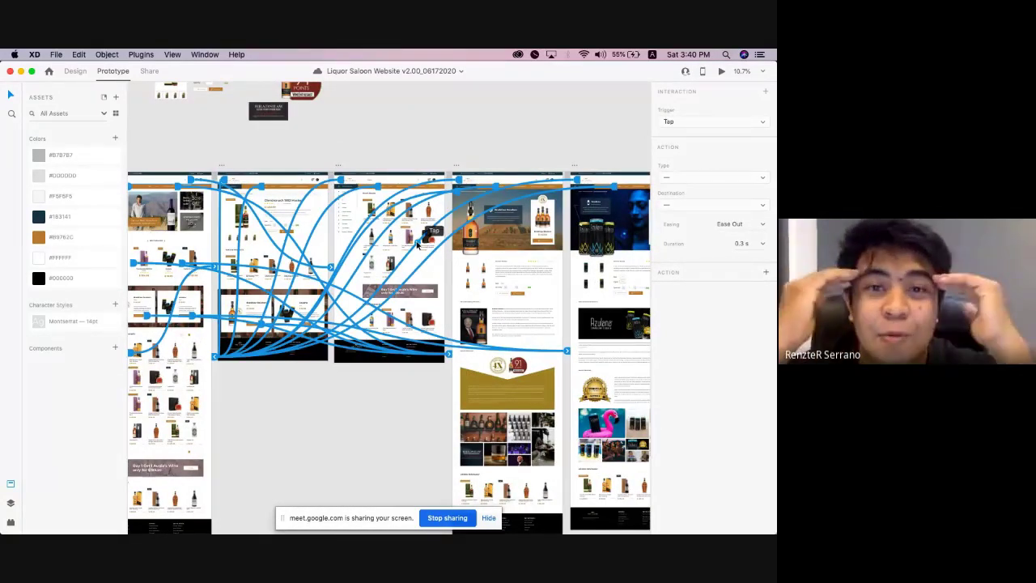
pyautogui.scroll(1, 254, 180)
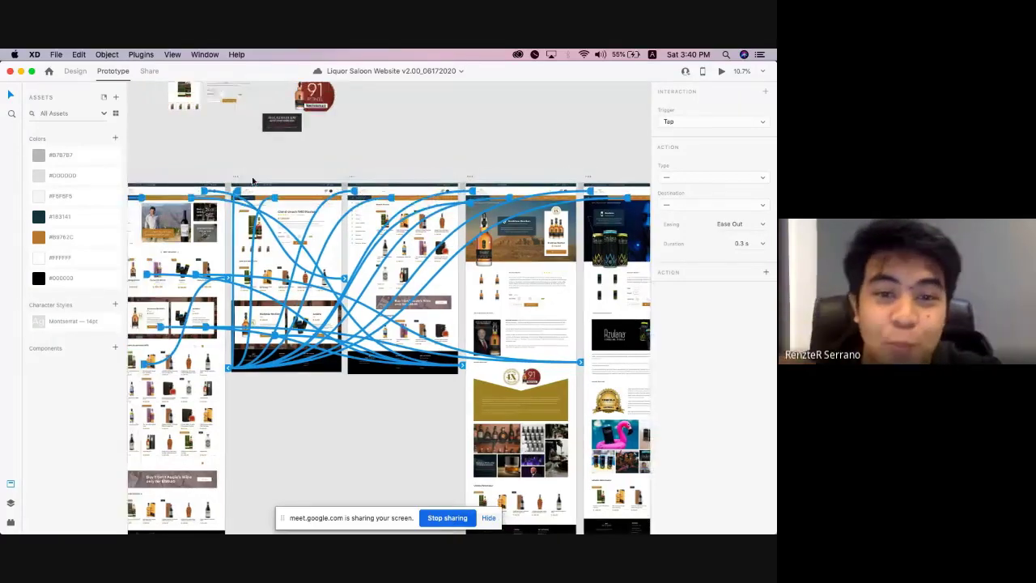
pyautogui.scroll(2, 254, 181)
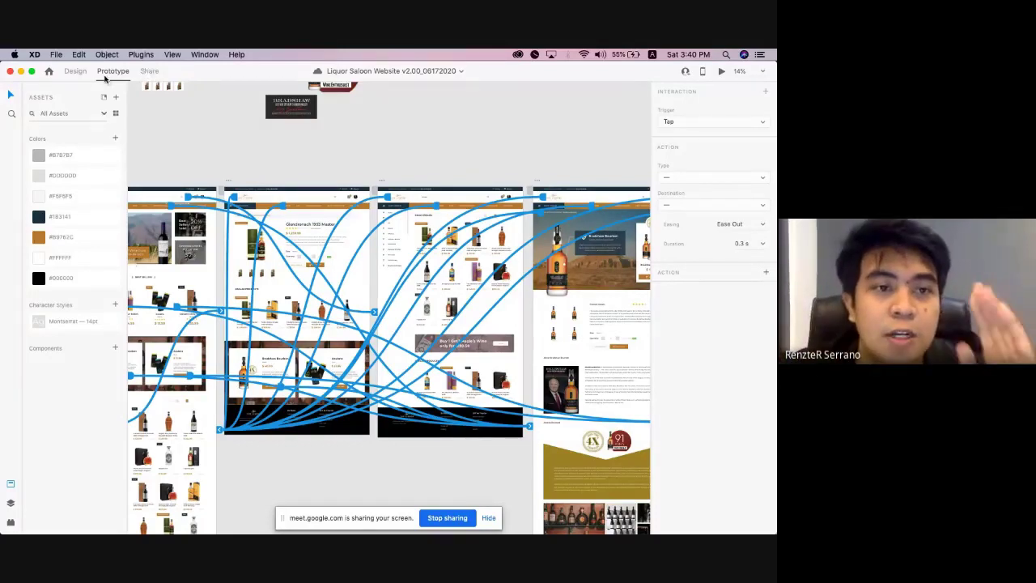
# View Liquor Saloon Website's Design Review share settings, then switch to Activity Excercise.
pyautogui.click(150, 73)
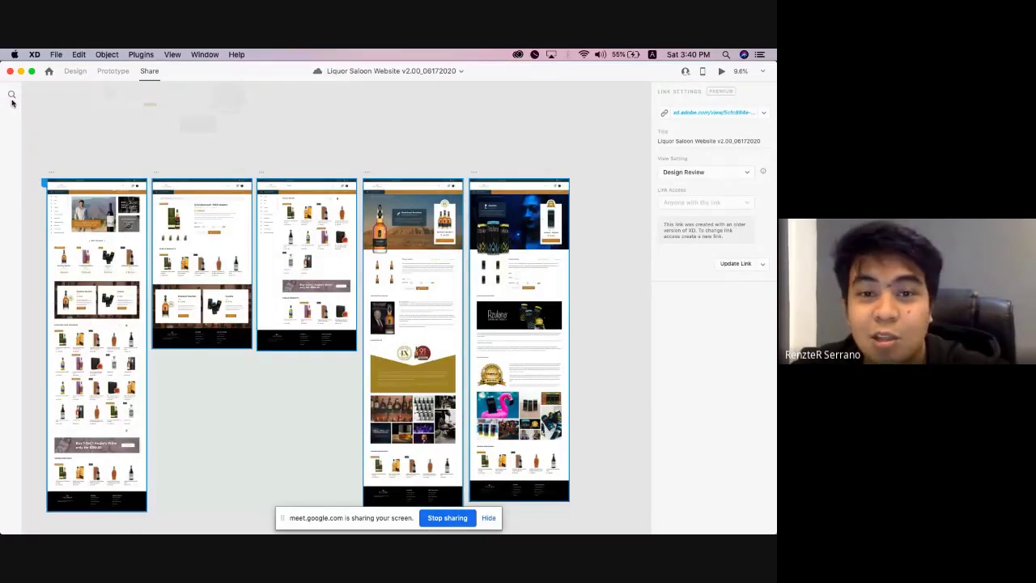
pyautogui.scroll(-3, 211, 193)
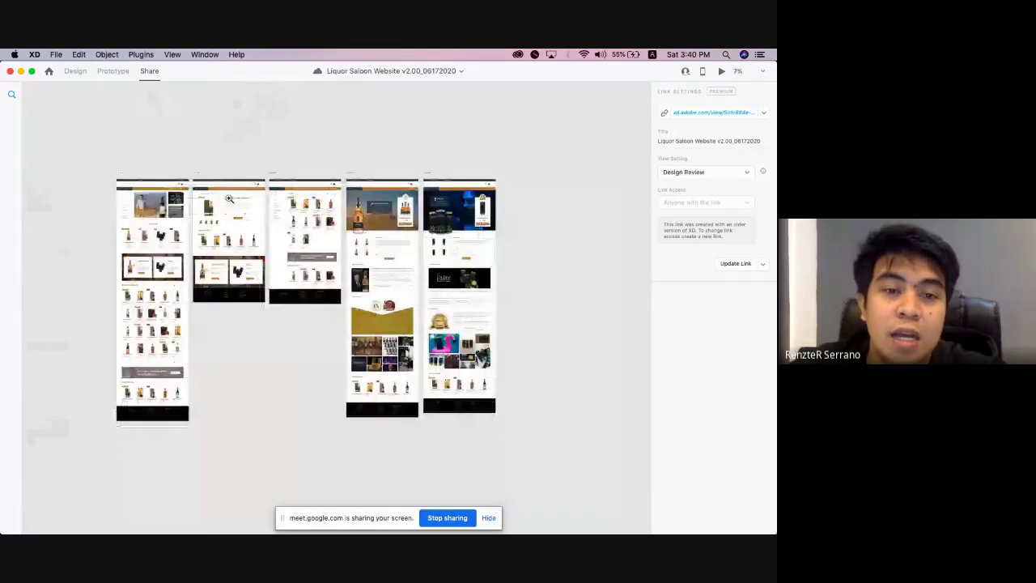
pyautogui.scroll(-5, 211, 193)
pyautogui.scroll(4, 141, 266)
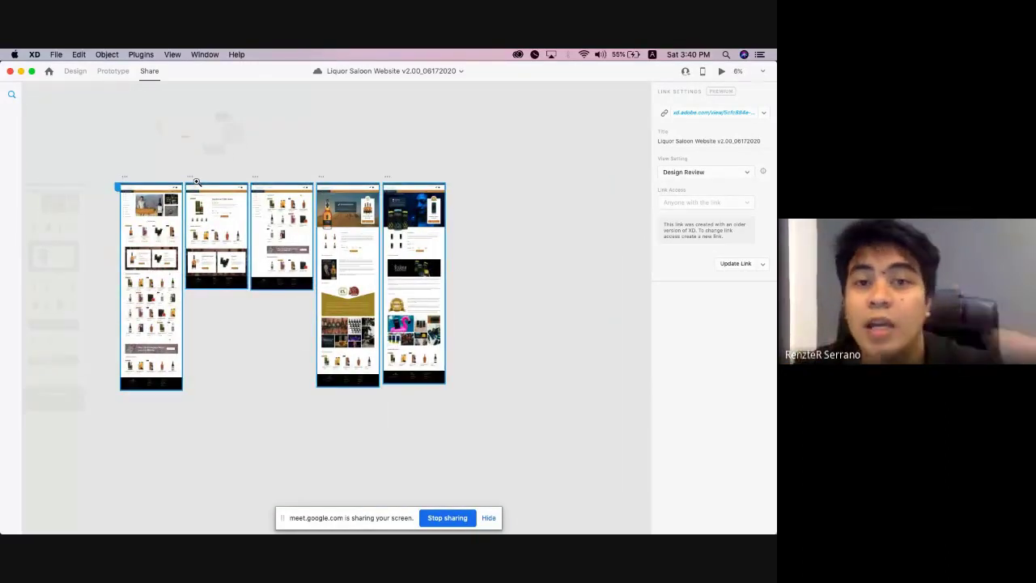
pyautogui.hscroll(2, 196, 181)
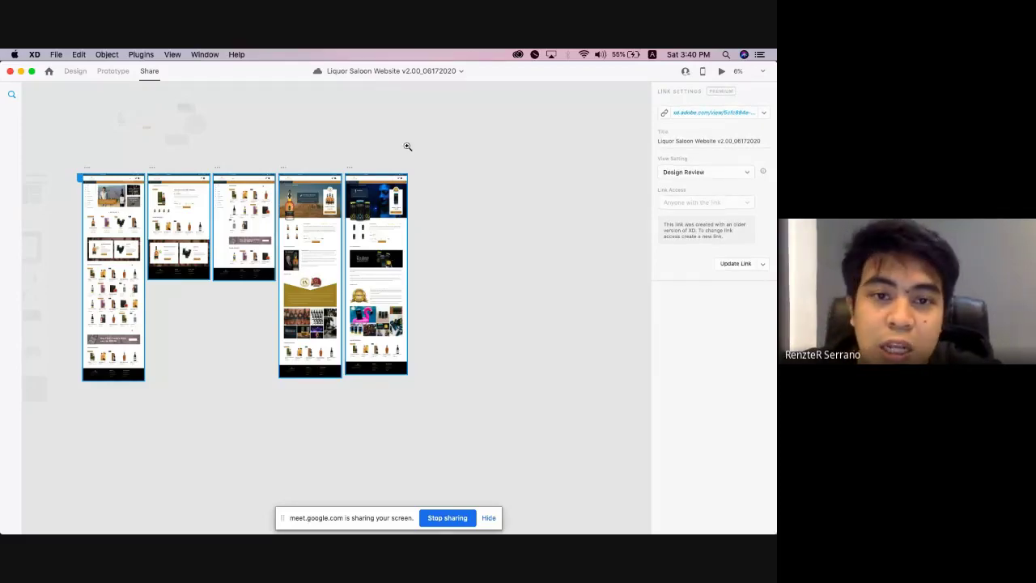
pyautogui.press('super+grave')
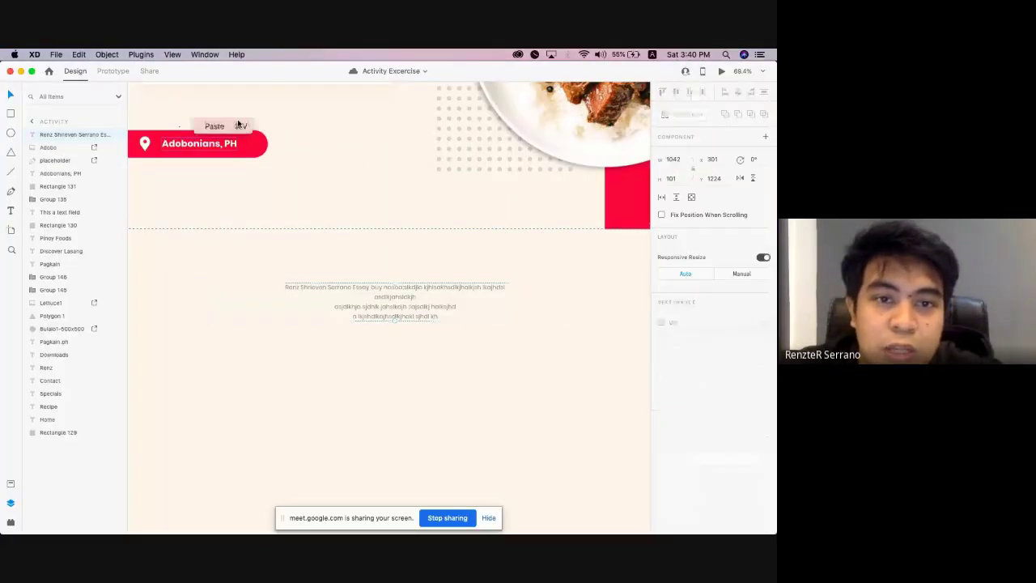
# Link the Activity artboard to High-Fidelity Prototype – 2 in Prototype mode.
pyautogui.scroll(-10, 352, 171)
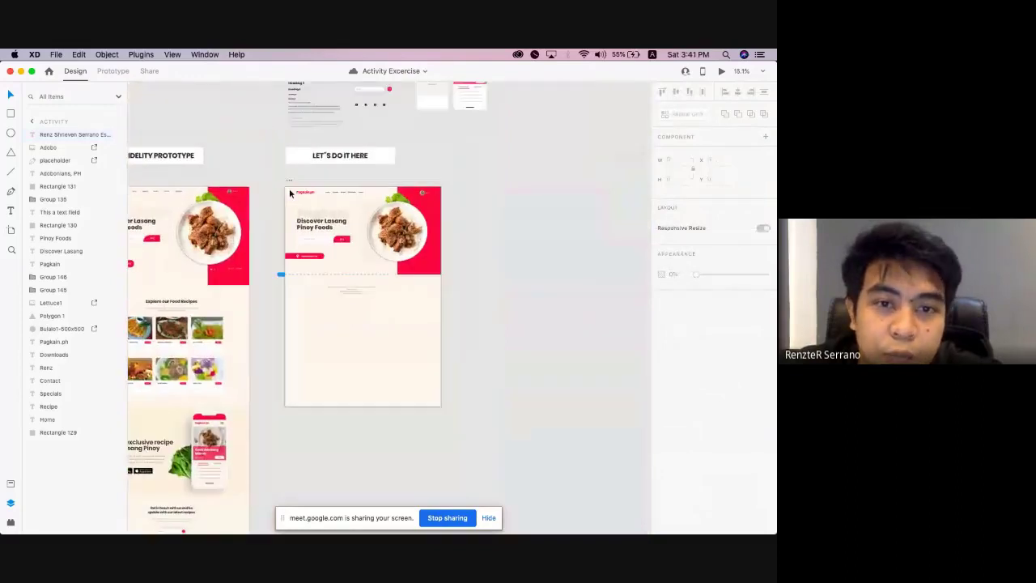
pyautogui.click(294, 183)
pyautogui.hotkey('ctrl', 'Tab')
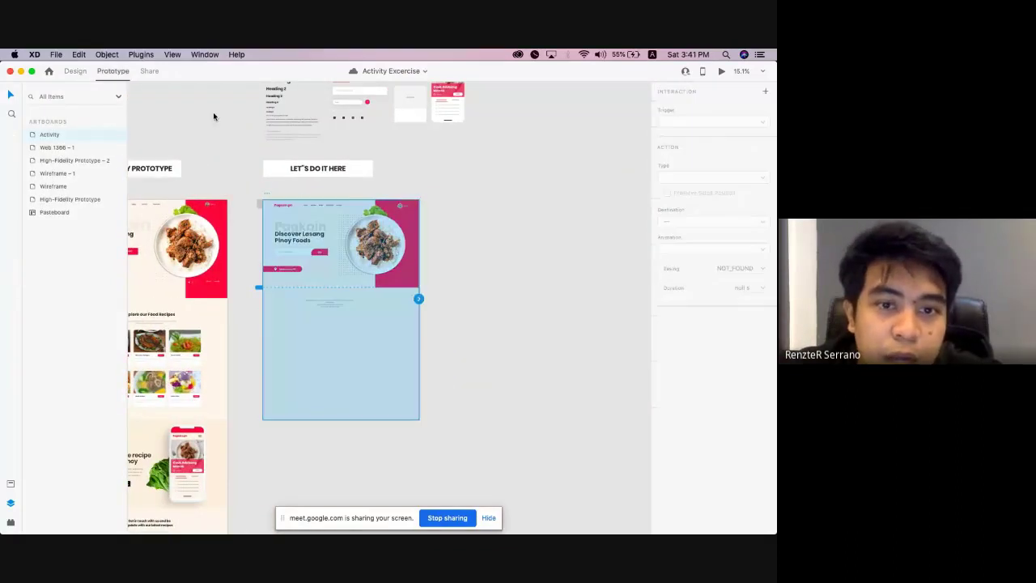
pyautogui.moveTo(419, 299); pyautogui.dragTo(235, 217)
pyautogui.hscroll(-2, 371, 212)
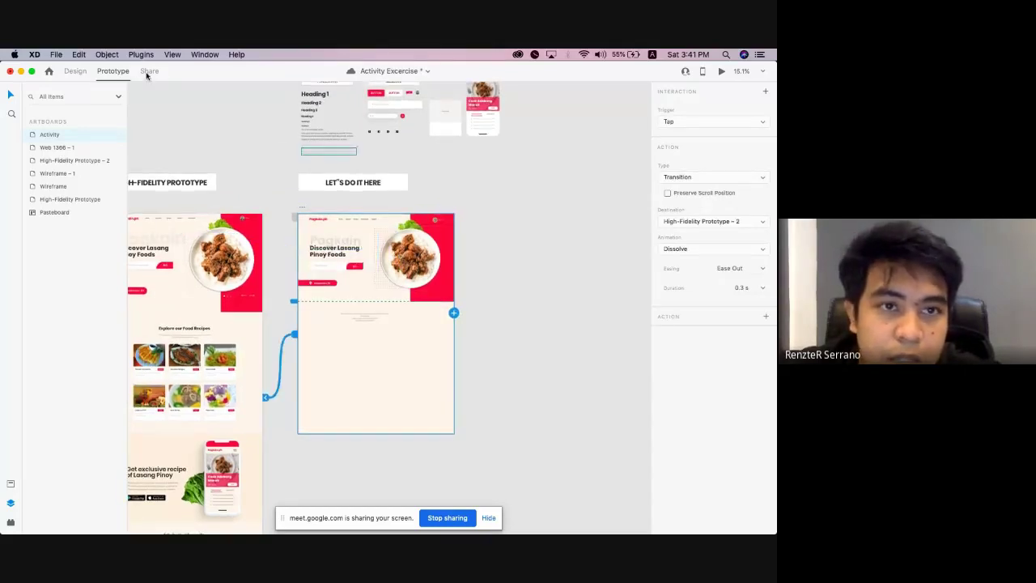
pyautogui.click(149, 71)
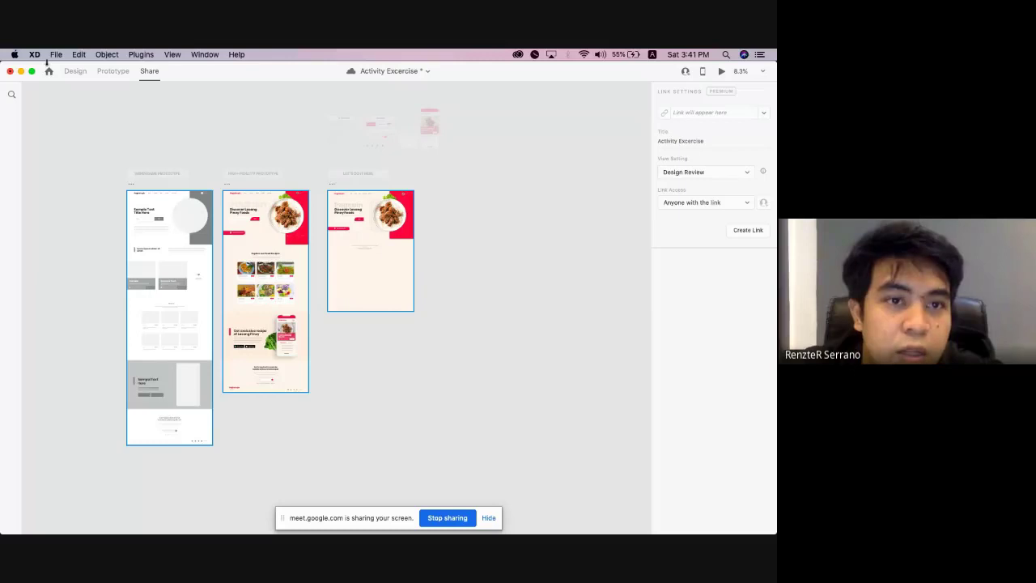
# Wire High-Fidelity Prototype – 2 back to the Activity artboard.
pyautogui.click(112, 71)
pyautogui.click(226, 183)
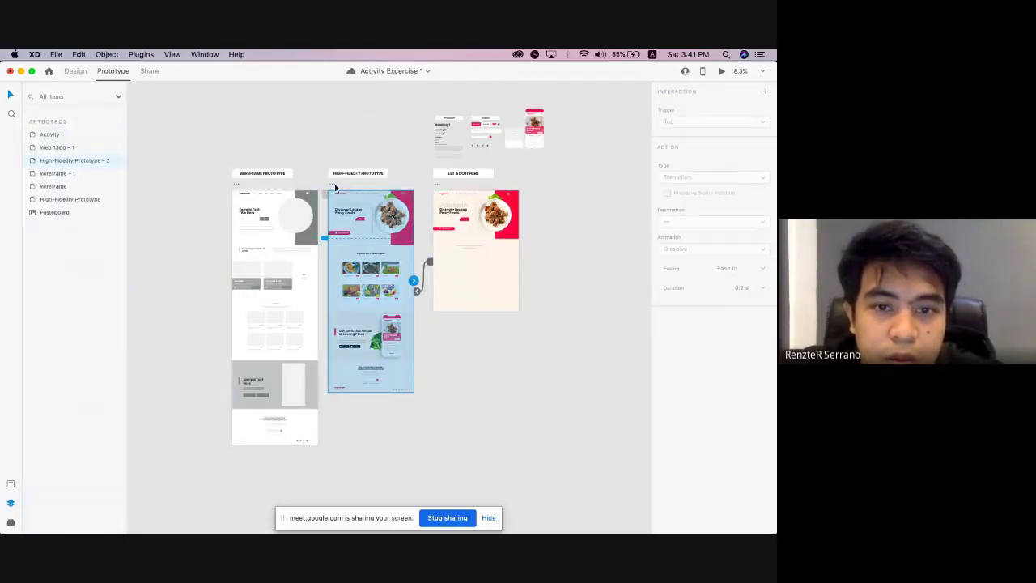
pyautogui.moveTo(422, 285); pyautogui.dragTo(440, 256)
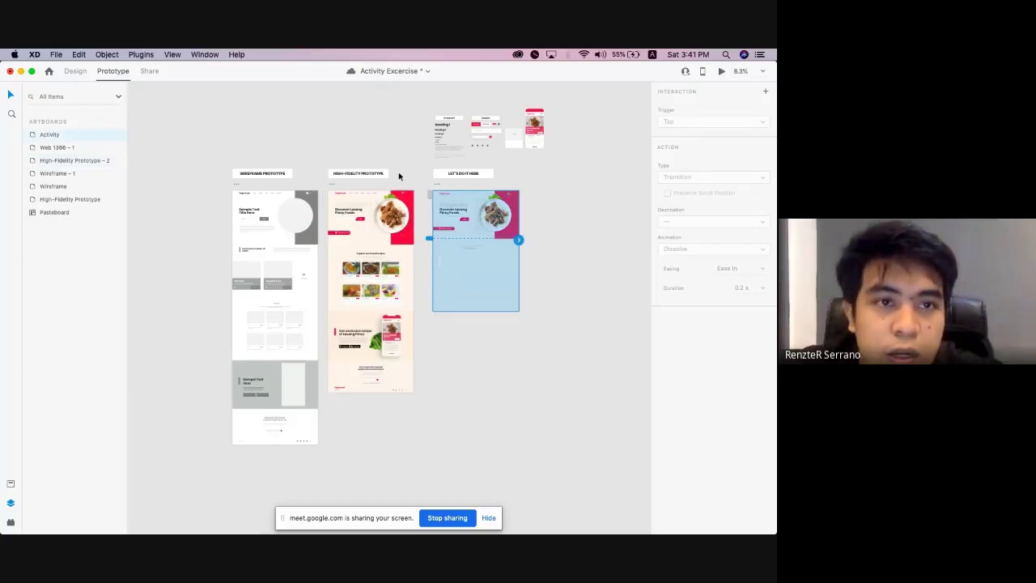
pyautogui.click(150, 71)
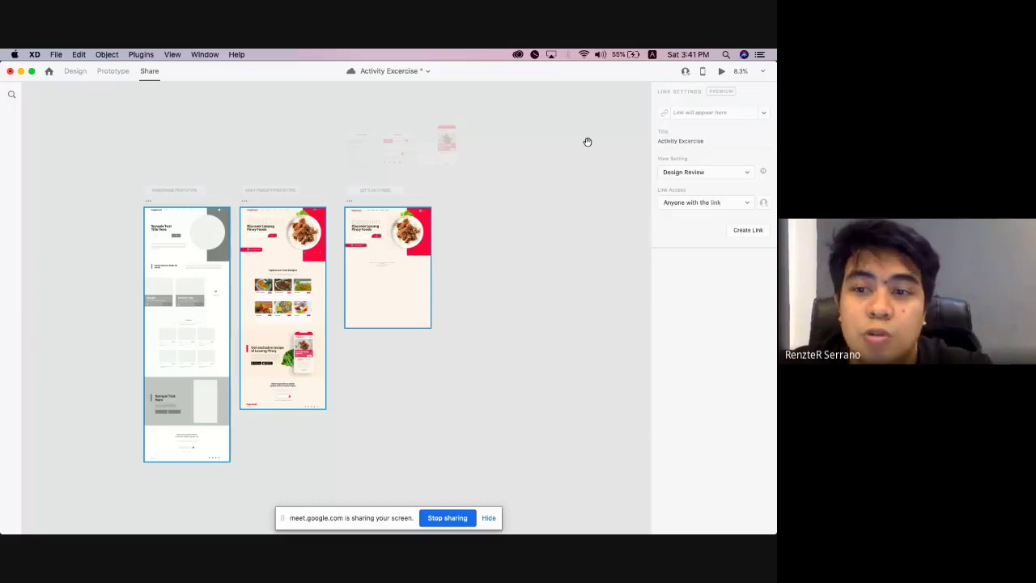
# Set the share view setting to Design Review and save the document.
pyautogui.click(680, 173)
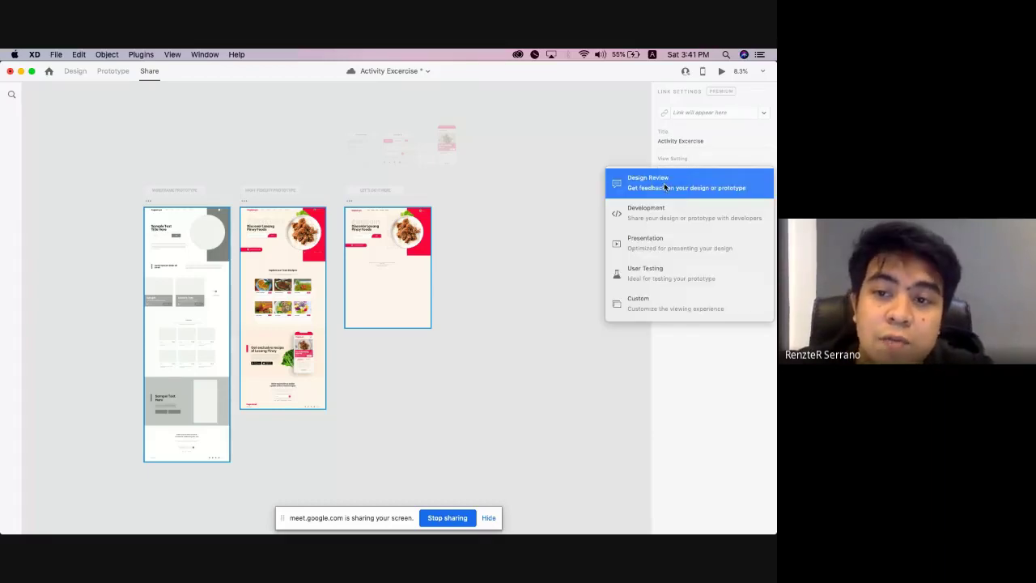
pyautogui.click(663, 182)
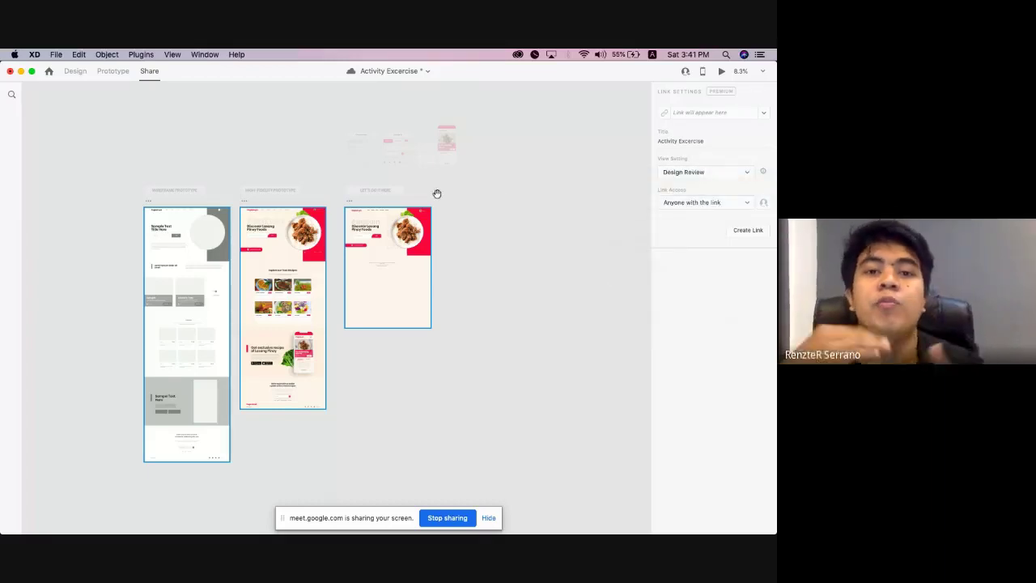
pyautogui.press('super+s')
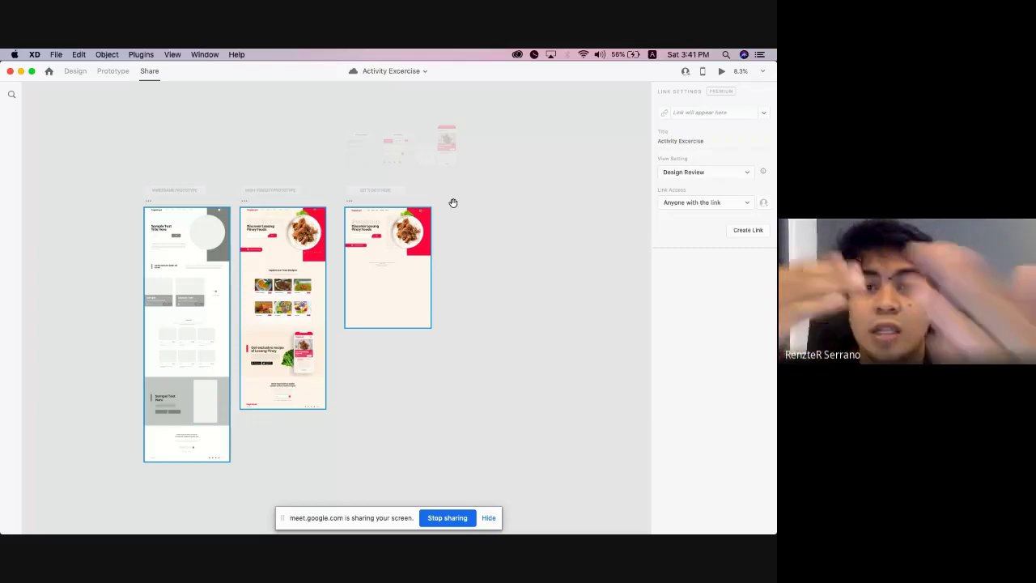
# Confirm Design Review and create a public link open to anyone with the link.
pyautogui.click(687, 171)
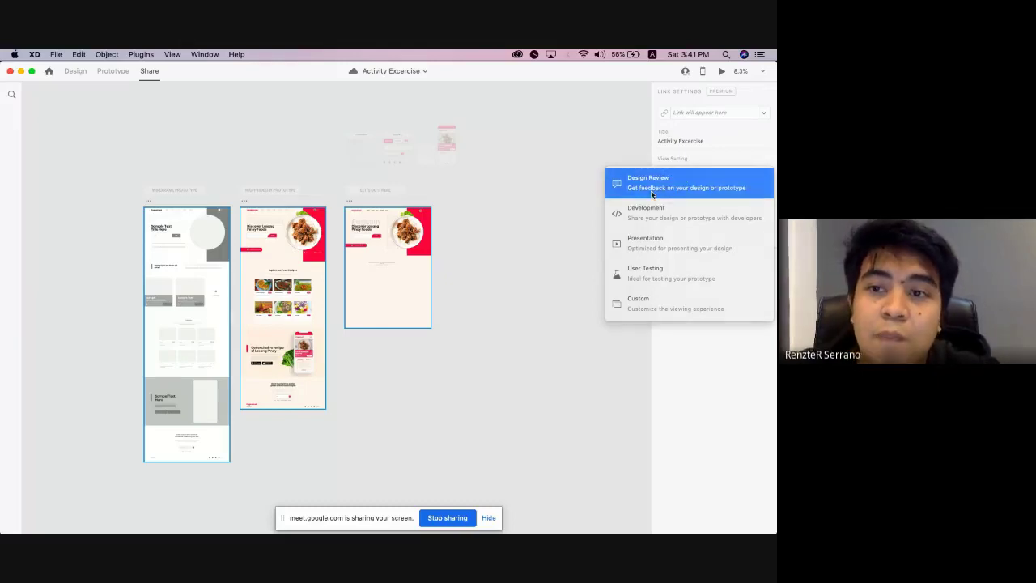
pyautogui.click(652, 187)
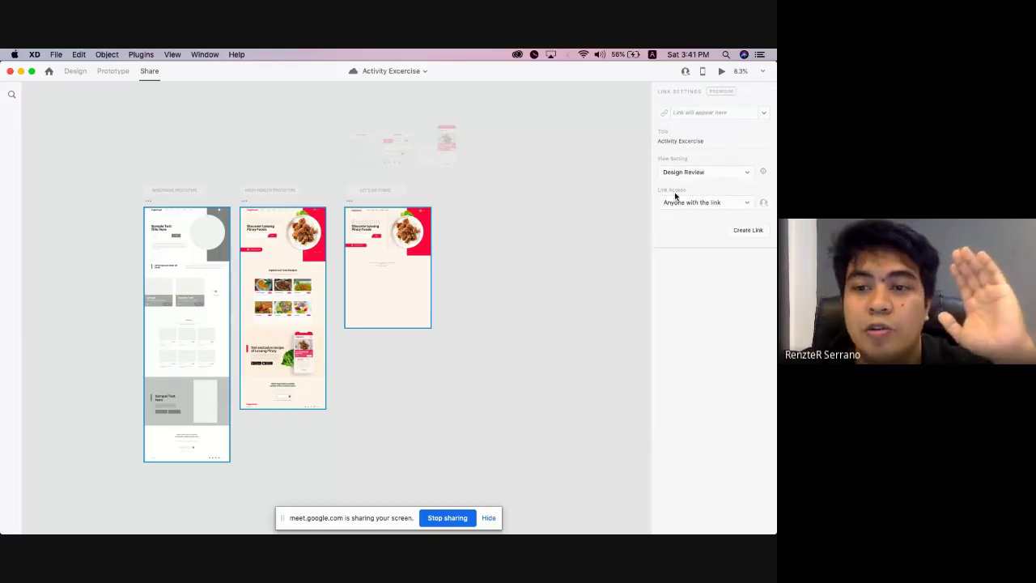
pyautogui.click(709, 171)
pyautogui.click(709, 171)
pyautogui.click(713, 169)
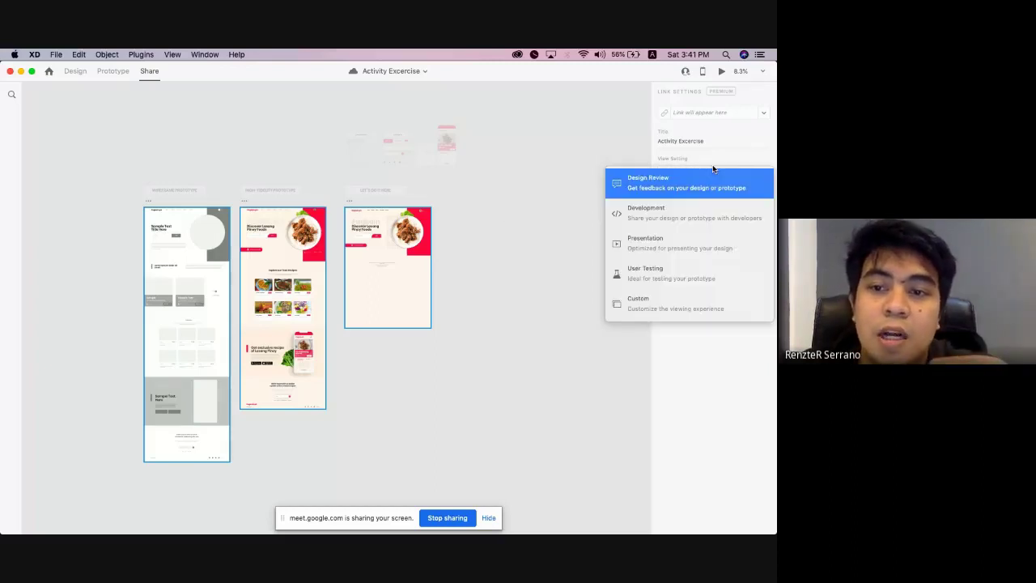
pyautogui.click(664, 184)
pyautogui.click(695, 177)
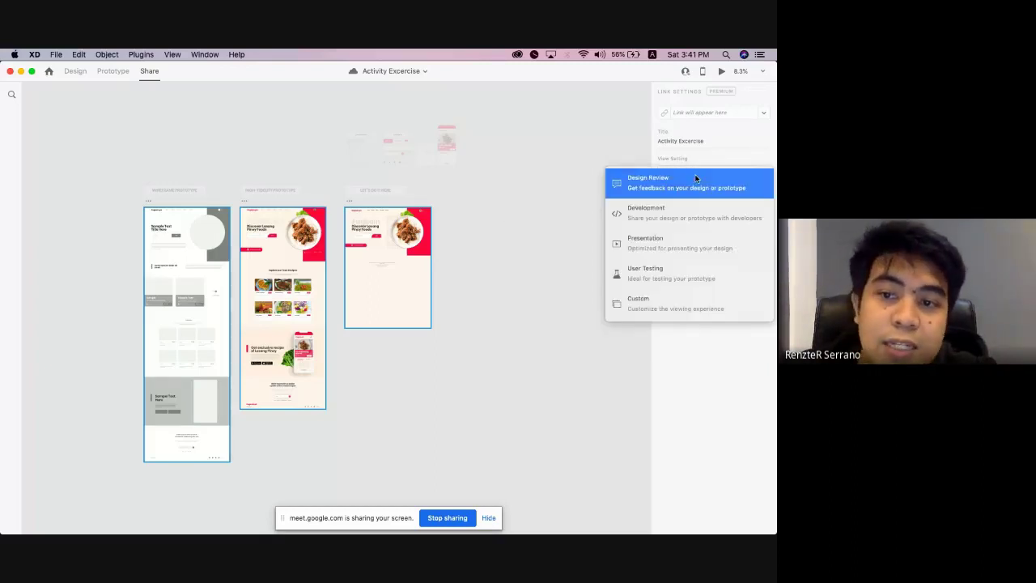
pyautogui.click(665, 187)
pyautogui.click(747, 232)
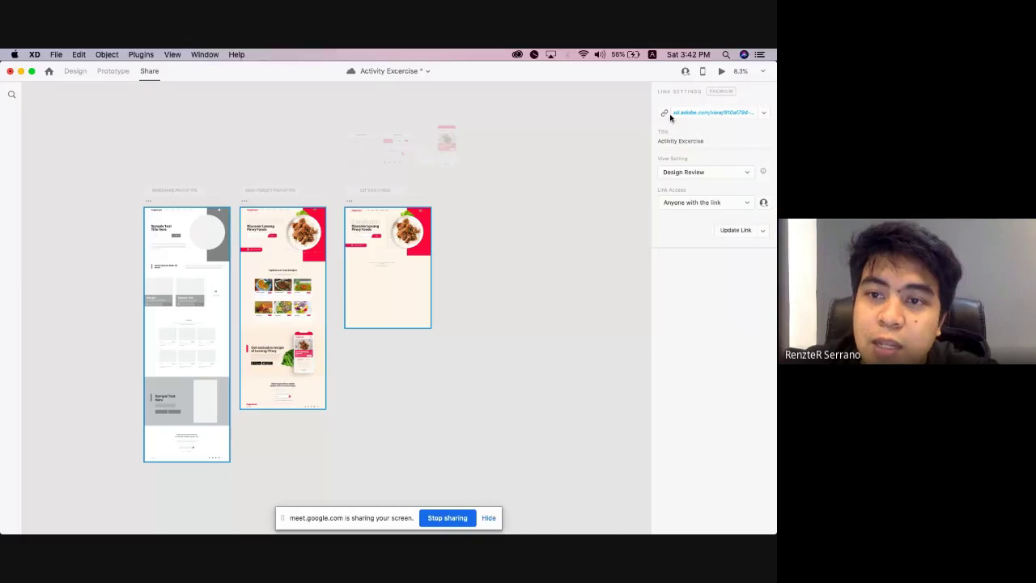
# Open the copied xd.adobe.com/view share link in a new Chrome tab and check its URL.
pyautogui.click(669, 113)
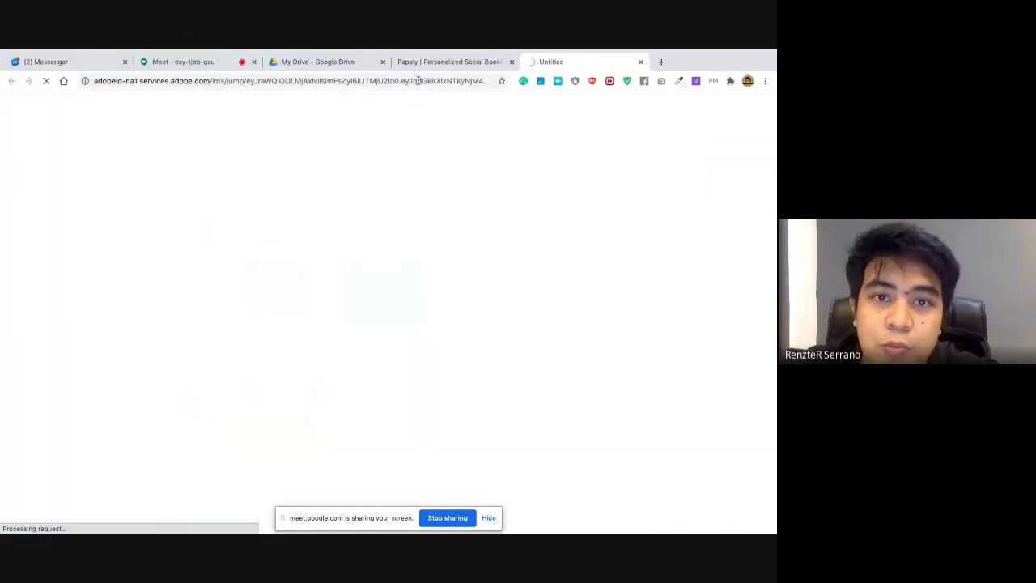
pyautogui.click(419, 81)
pyautogui.click(419, 81)
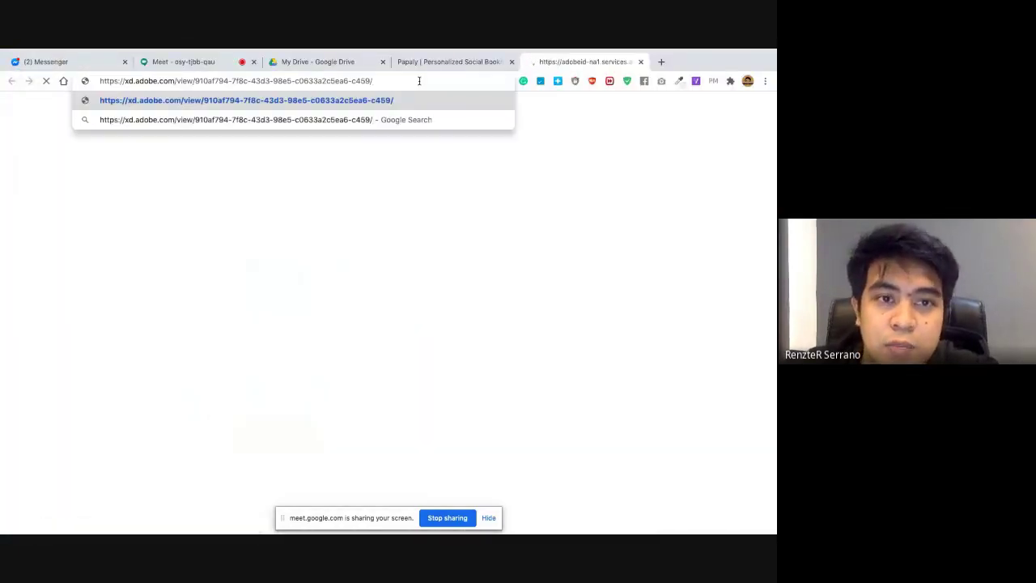
pyautogui.click(435, 147)
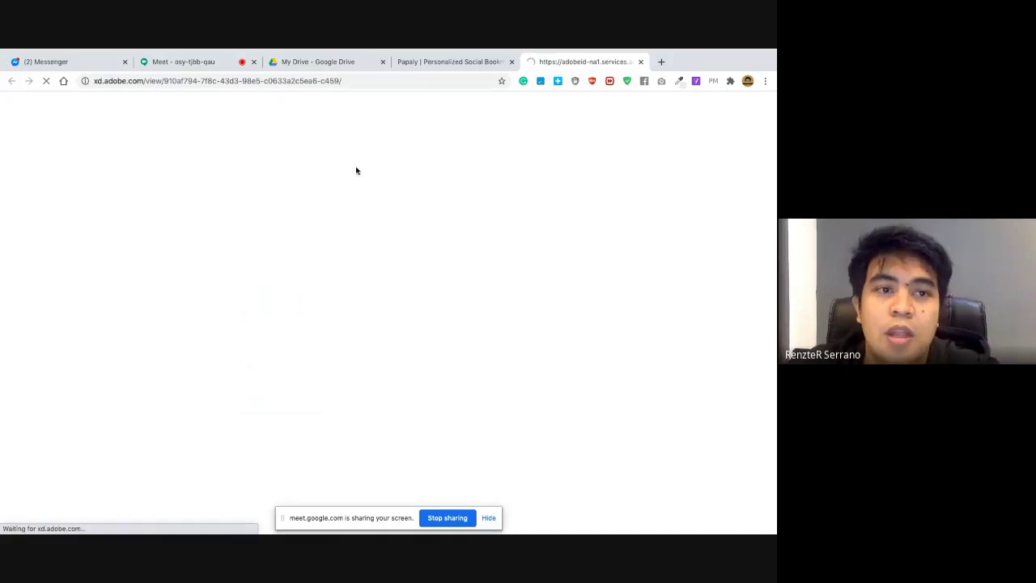
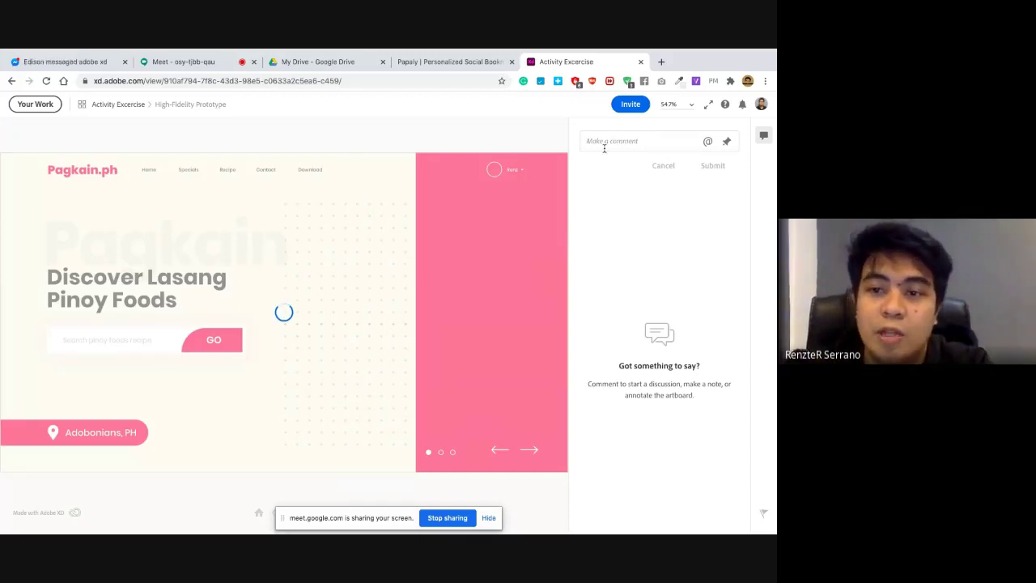
# Open a comment box on the shared artboard, dismiss it, and open it again.
pyautogui.click(638, 142)
pyautogui.click(464, 213)
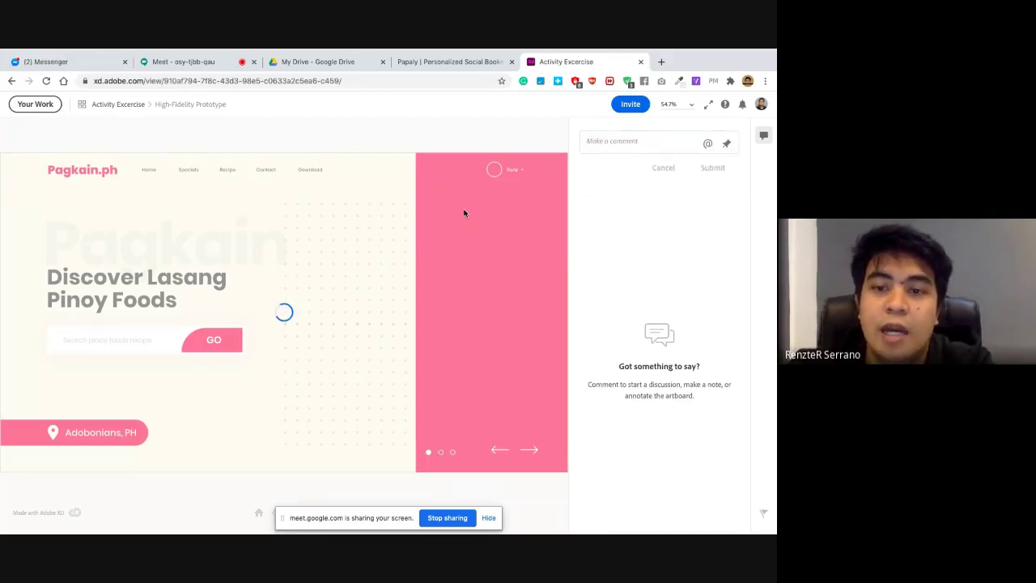
pyautogui.click(636, 144)
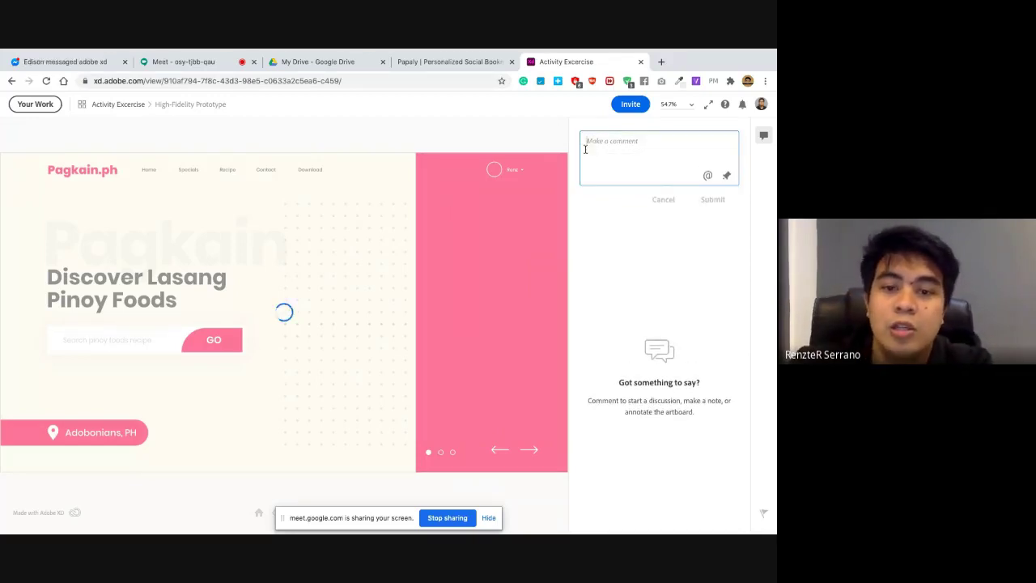
# View the Pagkain.ph prototype full screen, scroll through it, and return to the Google Meet tab.
pyautogui.click(708, 107)
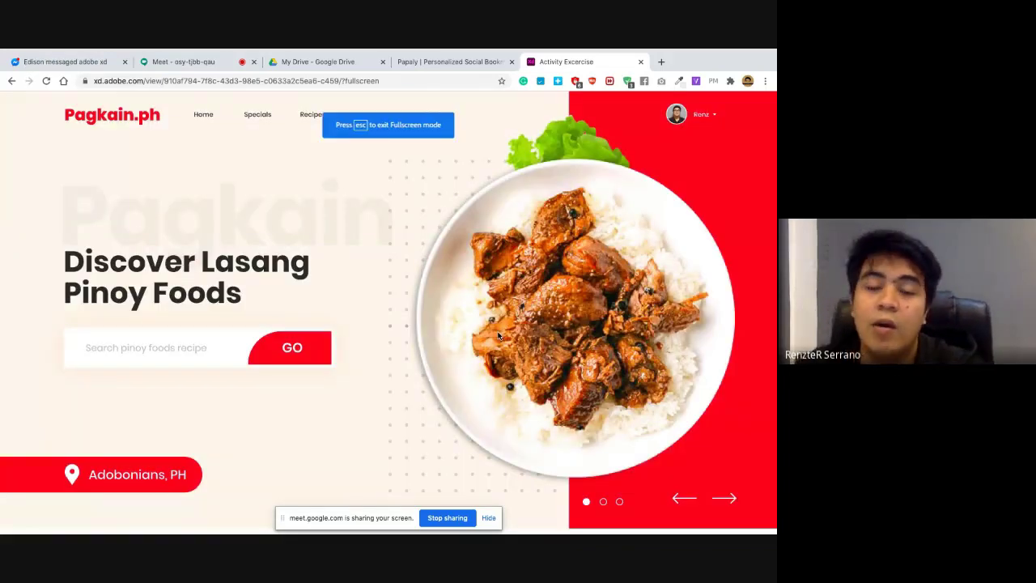
pyautogui.scroll(-4, 403, 323)
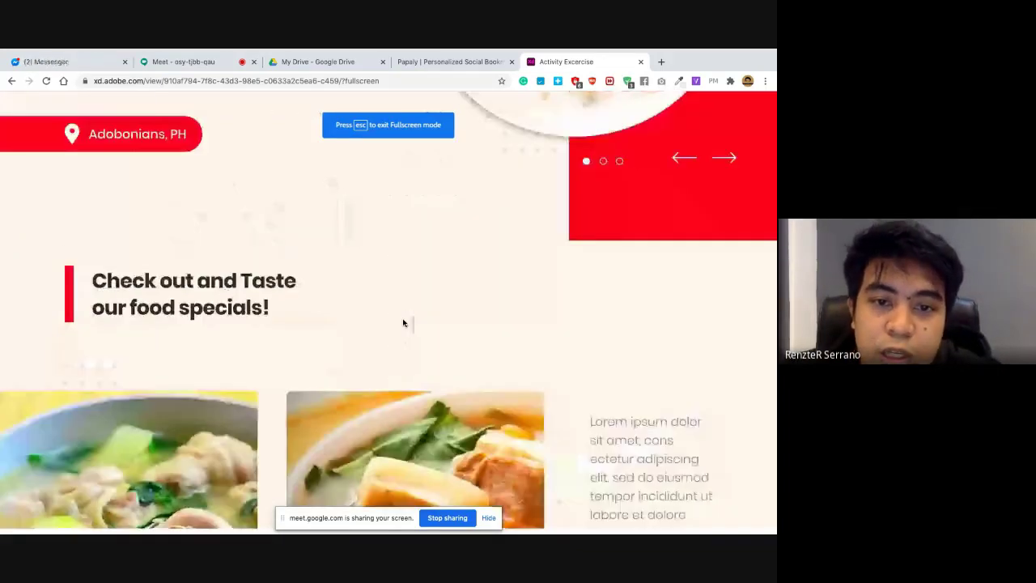
pyautogui.scroll(-5, 403, 323)
pyautogui.scroll(10, 416, 312)
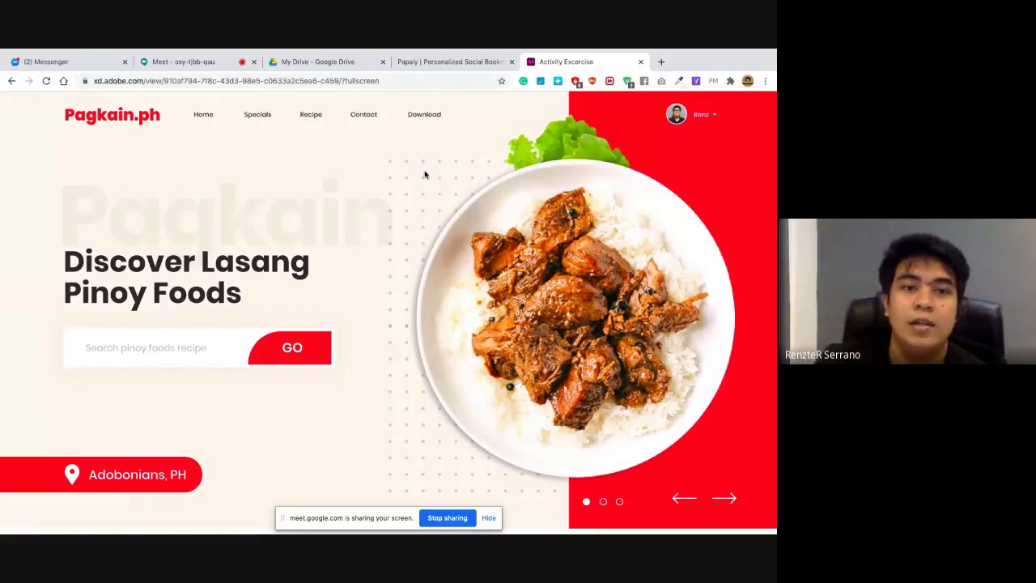
pyautogui.click(174, 63)
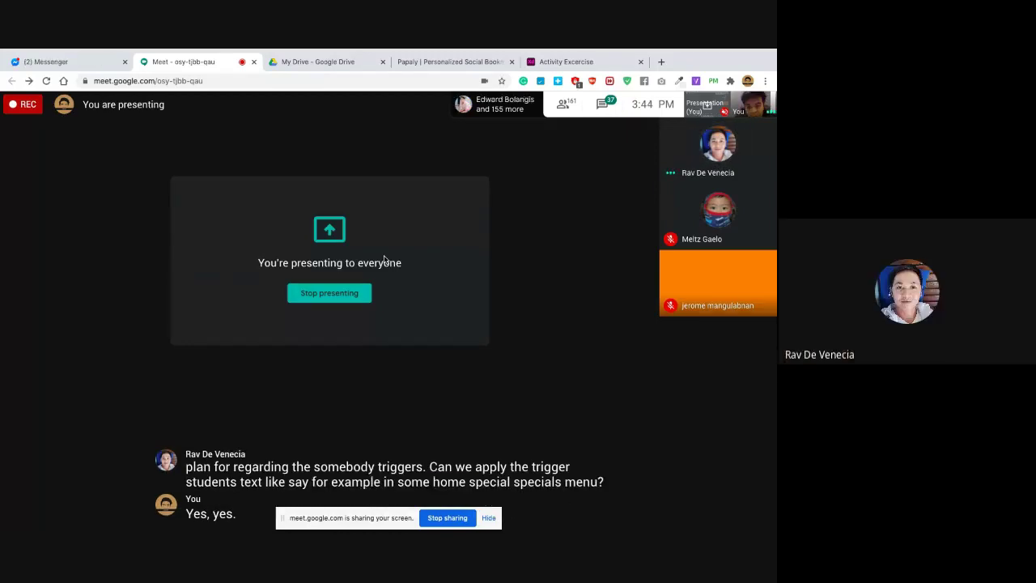
# Switch to Adobe XD and look over the Activity Excercise file in prototype mode.
pyautogui.press('super+Tab')
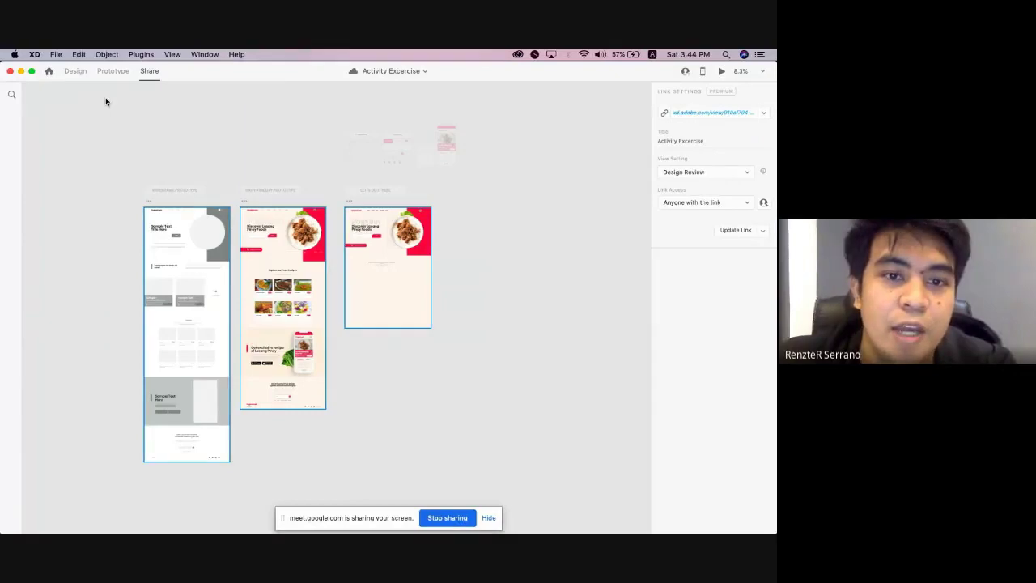
pyautogui.click(112, 71)
pyautogui.scroll(5, 377, 215)
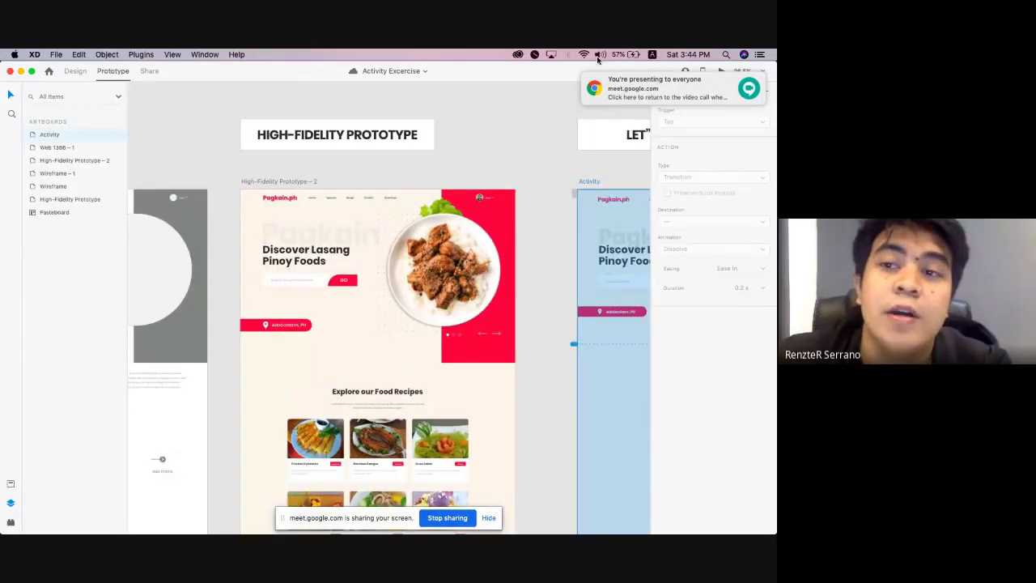
pyautogui.scroll(5, 245, 236)
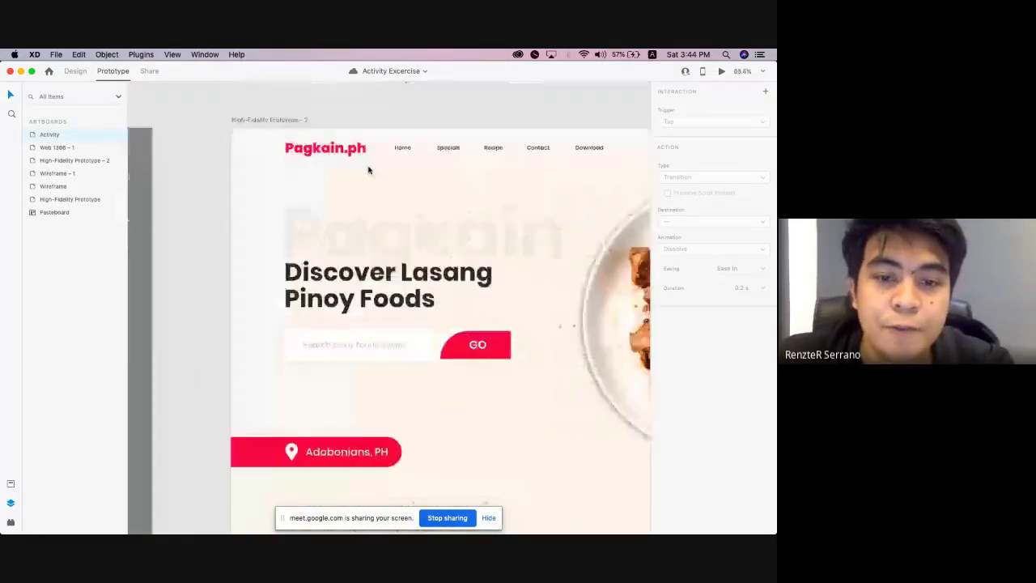
pyautogui.scroll(-5, 365, 167)
# Use Mission Control to move two desktop spaces to the right.
pyautogui.hotkey('ctrl', 'Up')
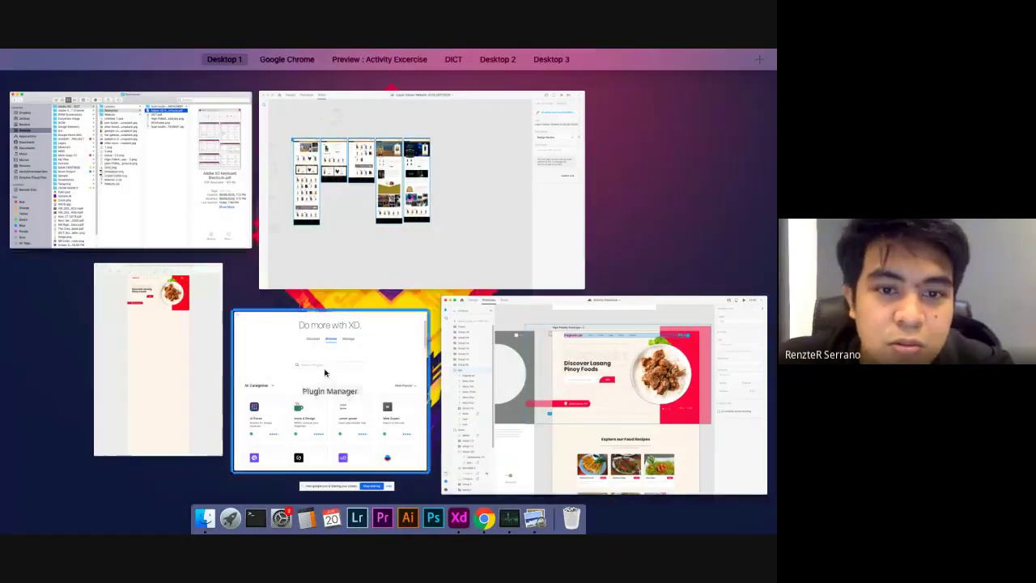
pyautogui.hotkey('ctrl', 'Right')
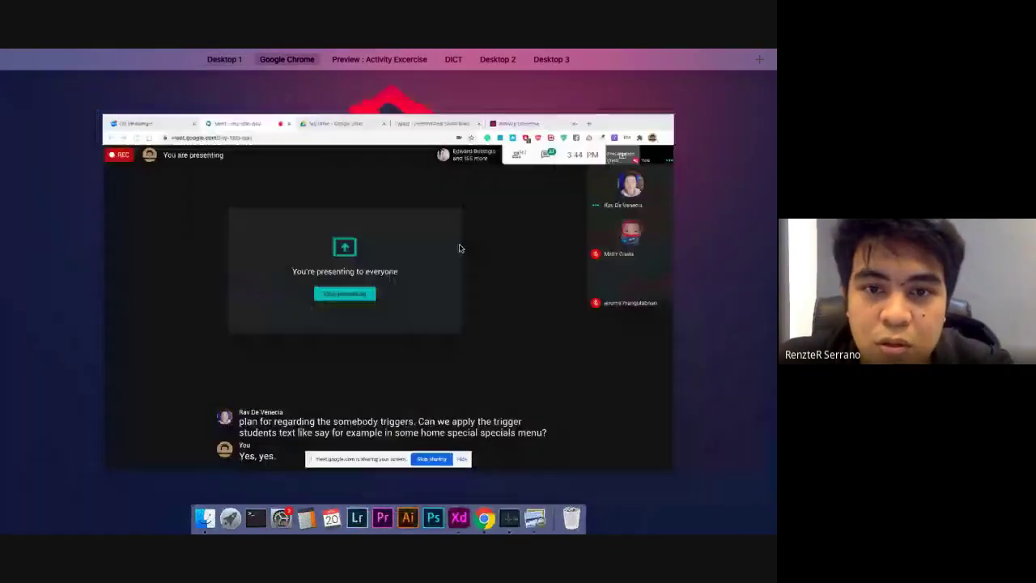
pyautogui.hotkey('ctrl', 'Right')
pyautogui.hotkey('ctrl', 'Right')
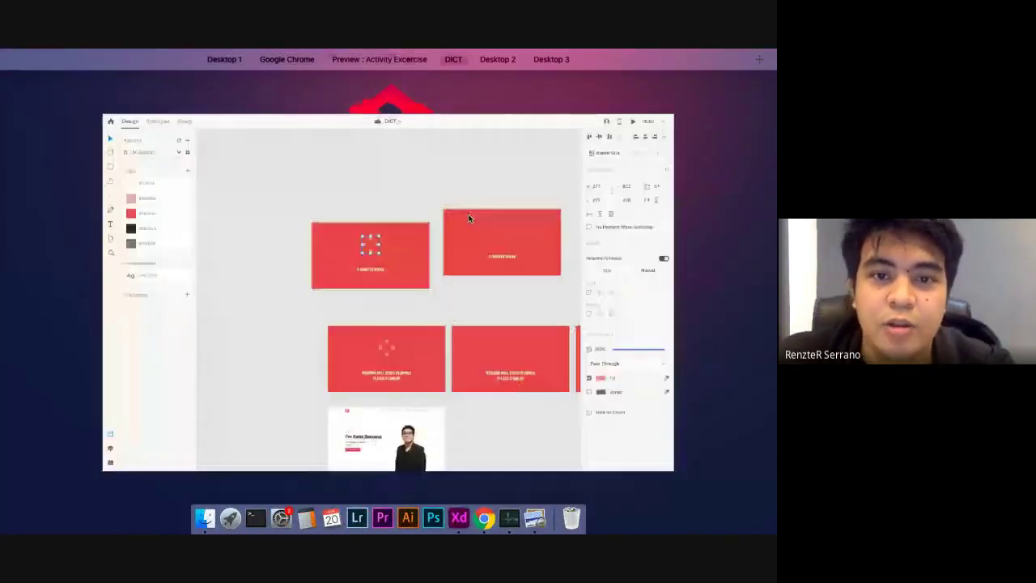
# Go to the DICT desktop and select the Introduction artboard.
pyautogui.click(470, 215)
pyautogui.scroll(-10, 397, 234)
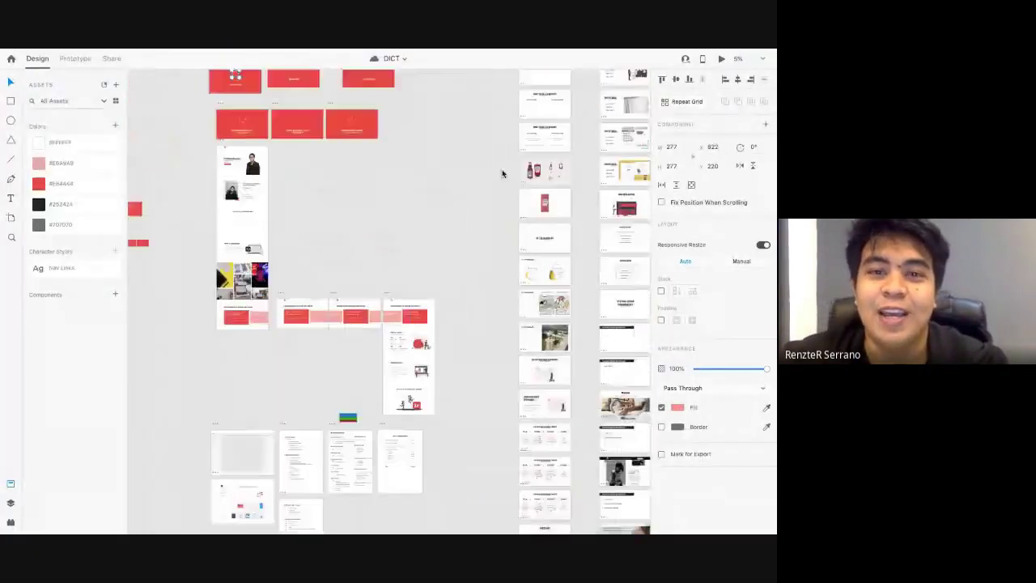
pyautogui.scroll(5, 500, 169)
pyautogui.scroll(10, 395, 250)
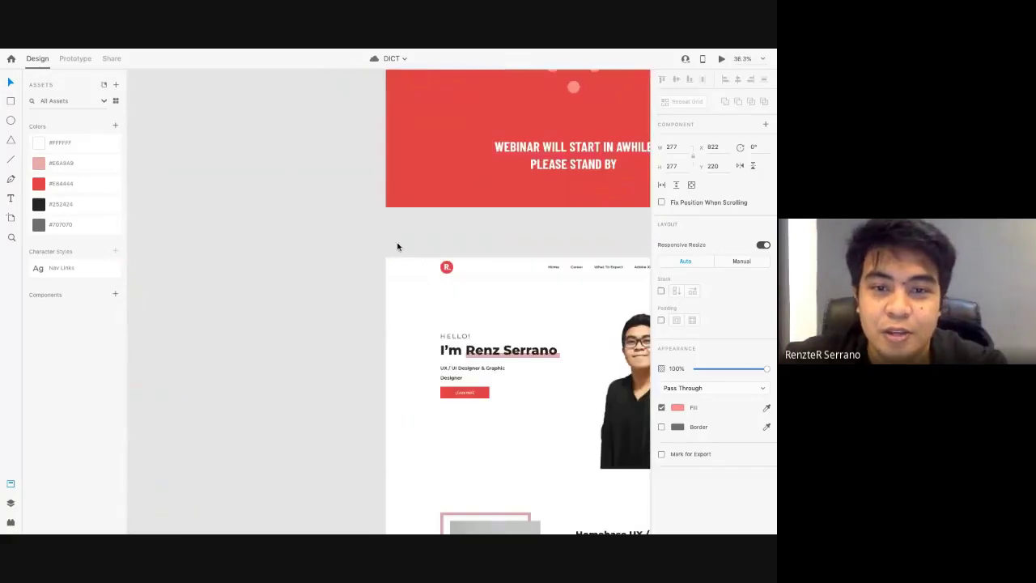
pyautogui.hscroll(5, 396, 254)
pyautogui.click(178, 212)
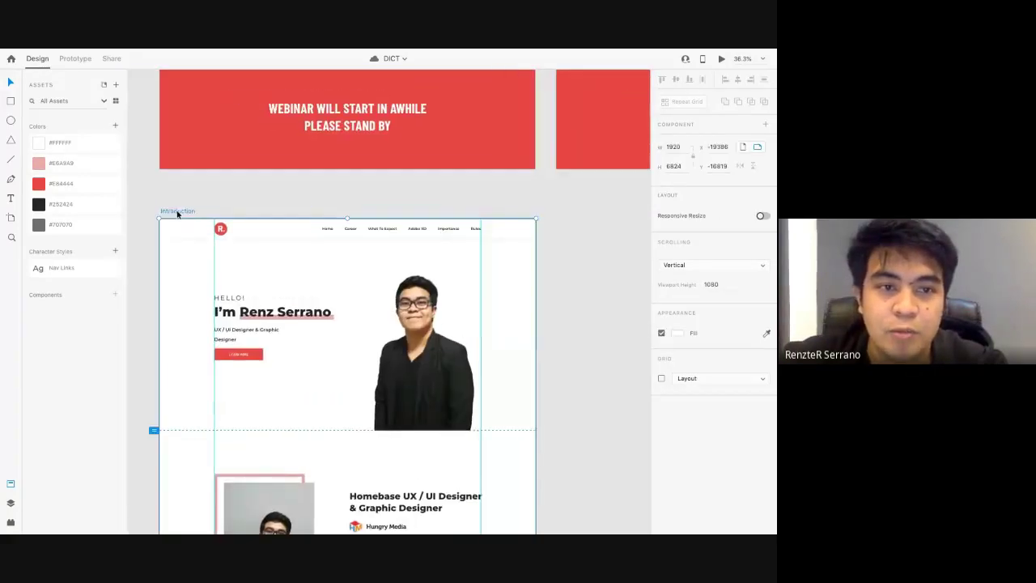
# In prototype mode, select the What To Expect nav link and test its scroll in Desktop Preview.
pyautogui.click(75, 59)
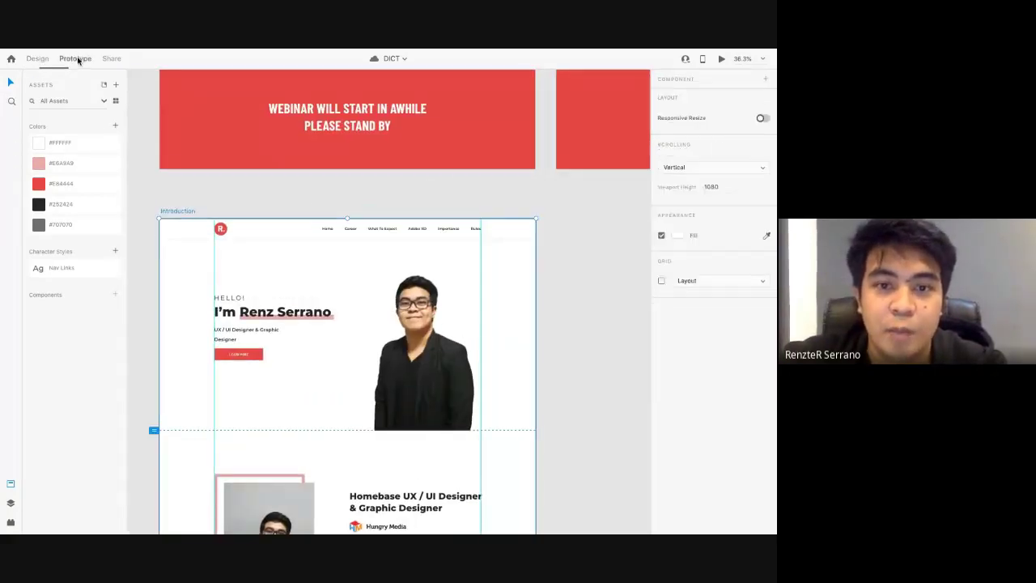
pyautogui.scroll(3, 412, 230)
pyautogui.click(412, 232)
pyautogui.click(367, 237)
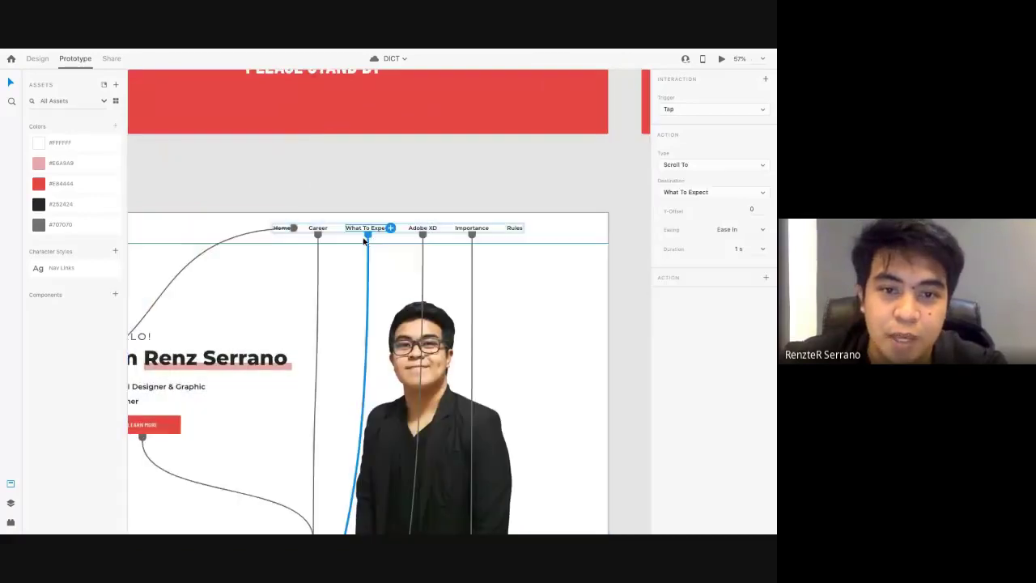
pyautogui.click(721, 59)
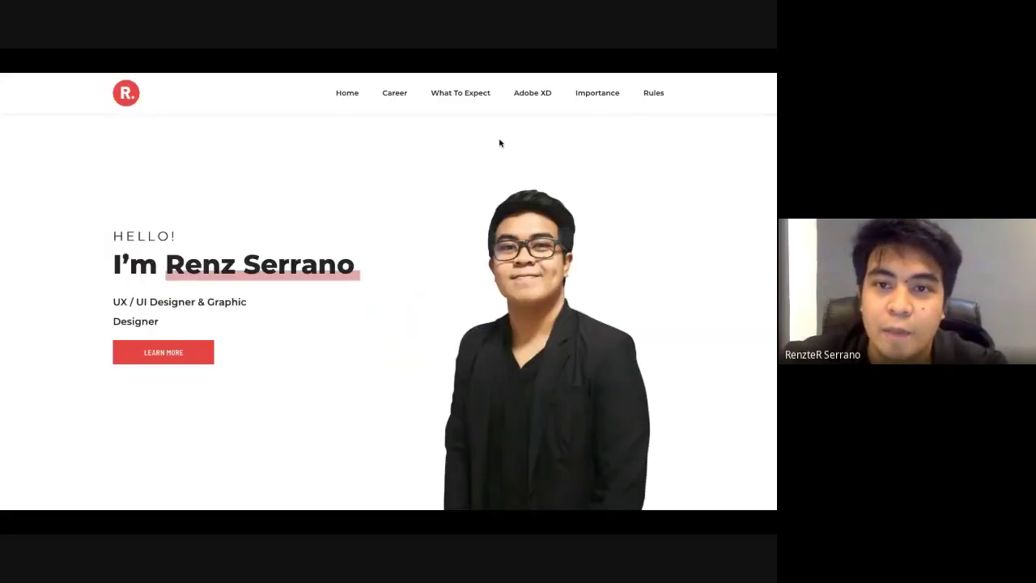
pyautogui.click(458, 95)
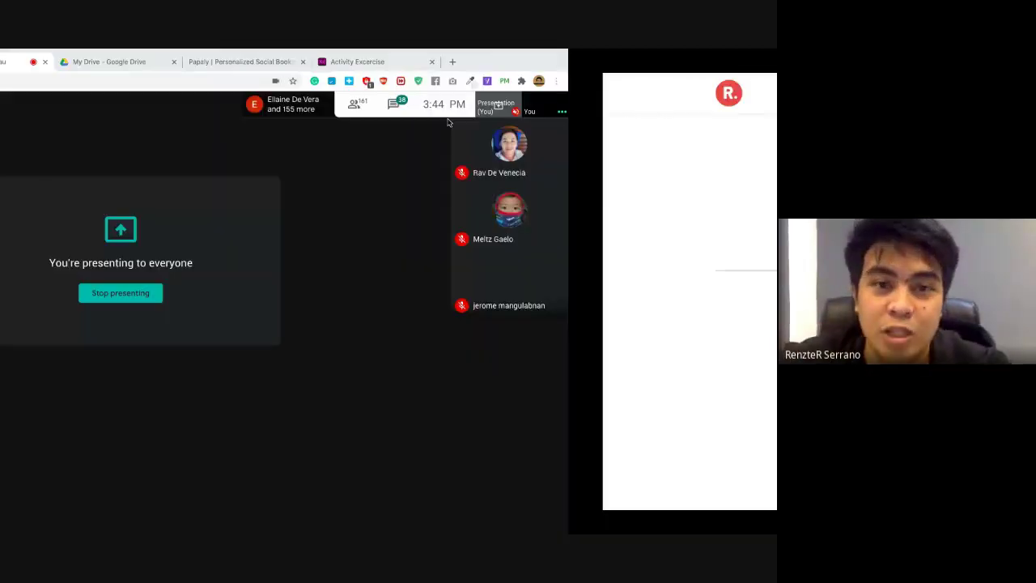
# Return to the XD canvas and select the What To Expect link inside the navigation group.
pyautogui.hotkey('ctrl', 'Up')
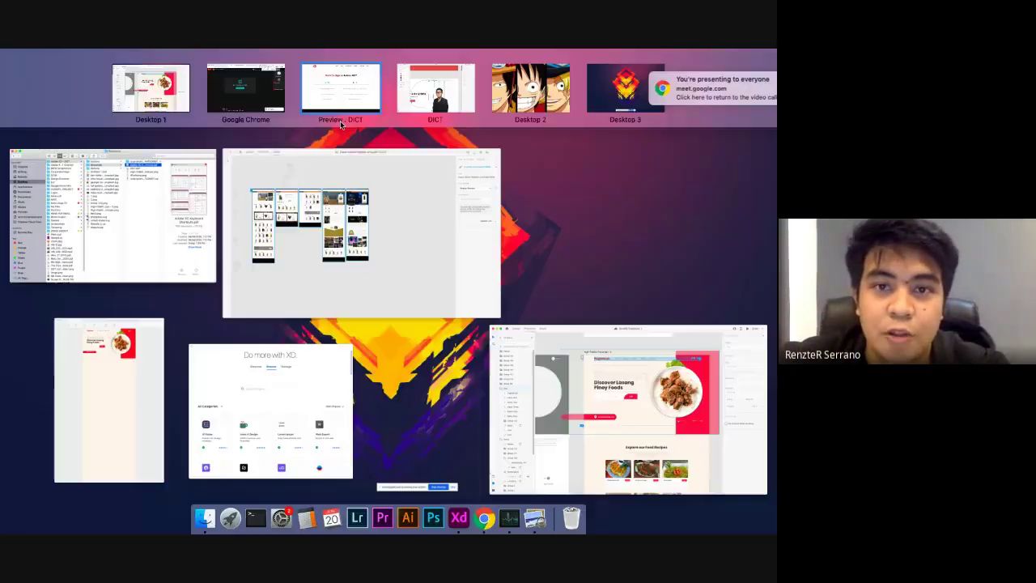
pyautogui.click(130, 74)
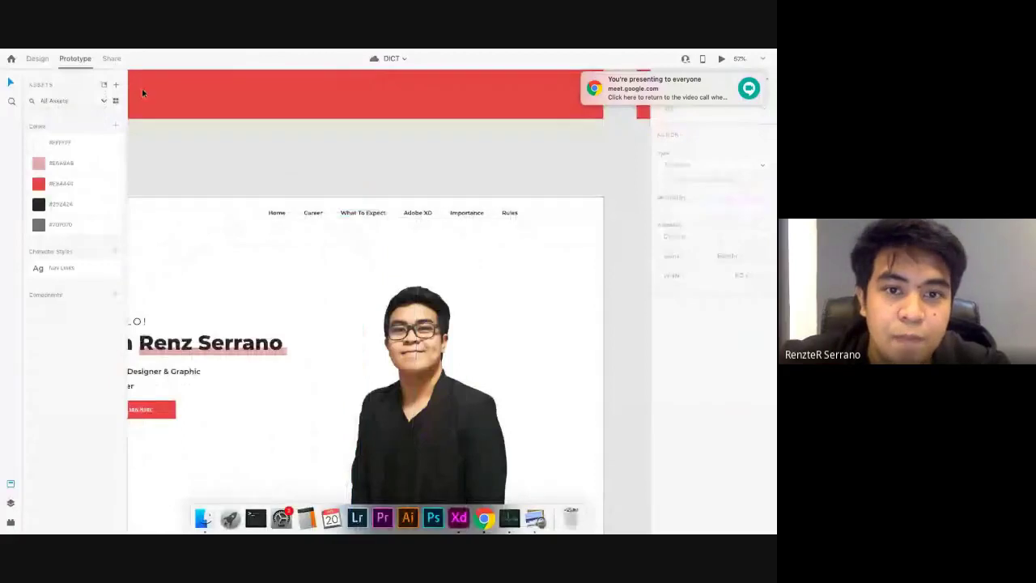
pyautogui.click(360, 213)
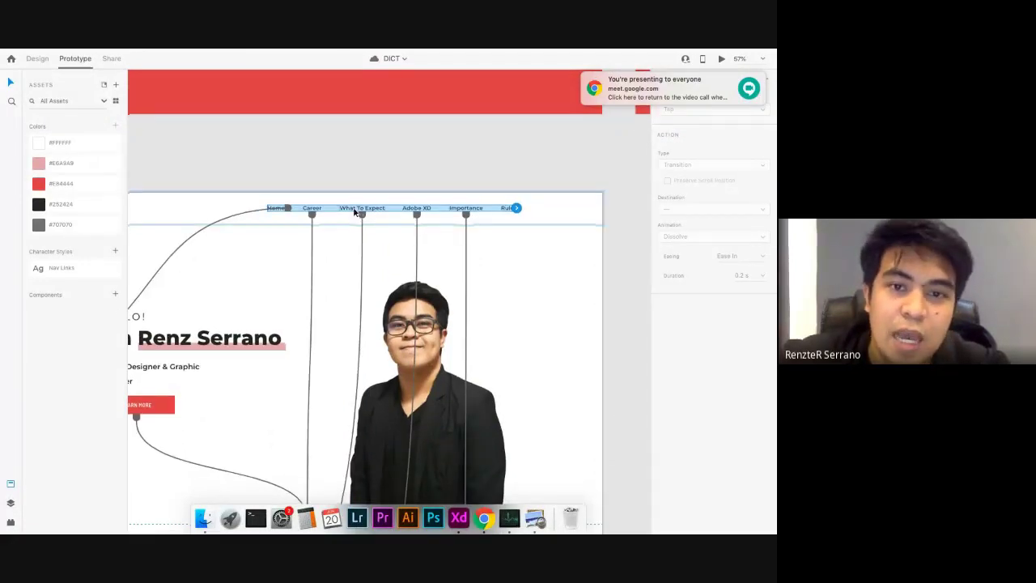
pyautogui.doubleClick(361, 213)
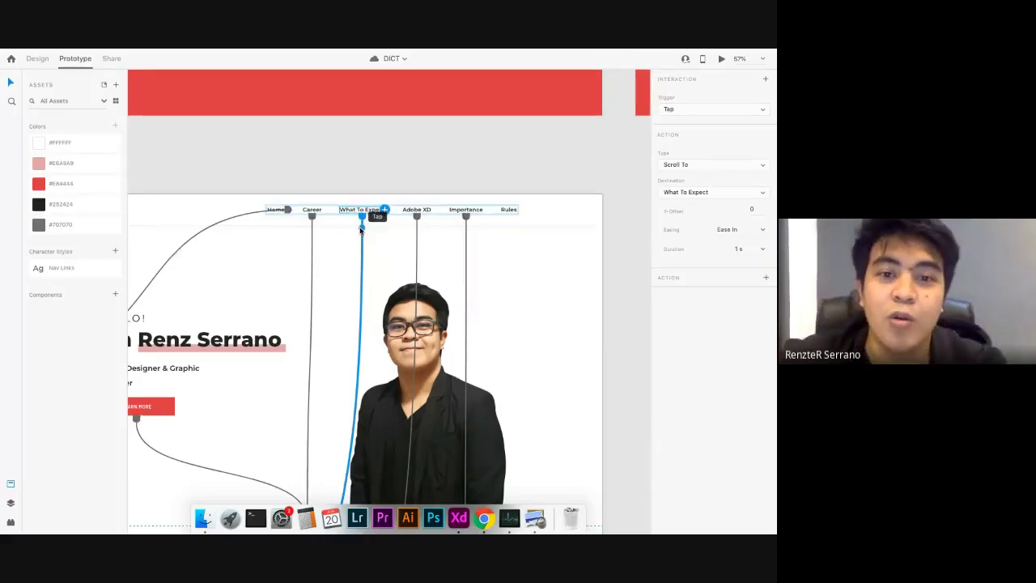
pyautogui.scroll(-2, 363, 219)
pyautogui.hscroll(-2, 353, 223)
pyautogui.scroll(-1, 353, 223)
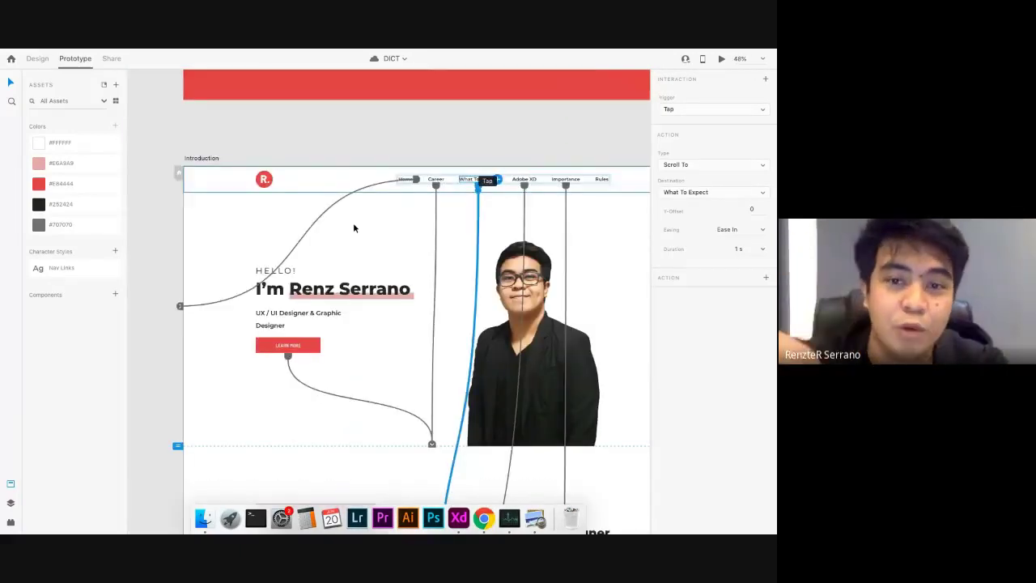
pyautogui.scroll(-3, 353, 222)
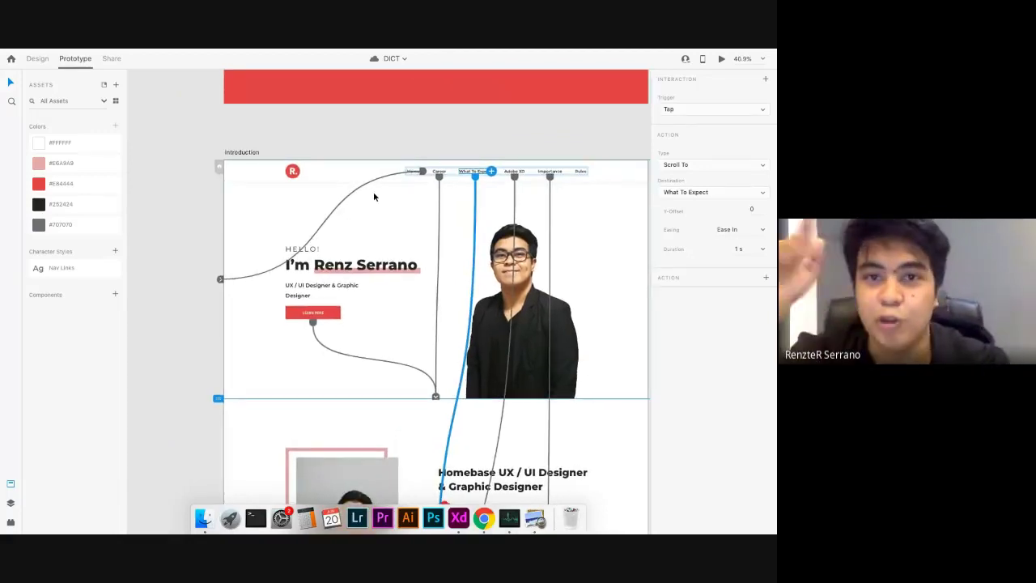
pyautogui.hscroll(1, 427, 178)
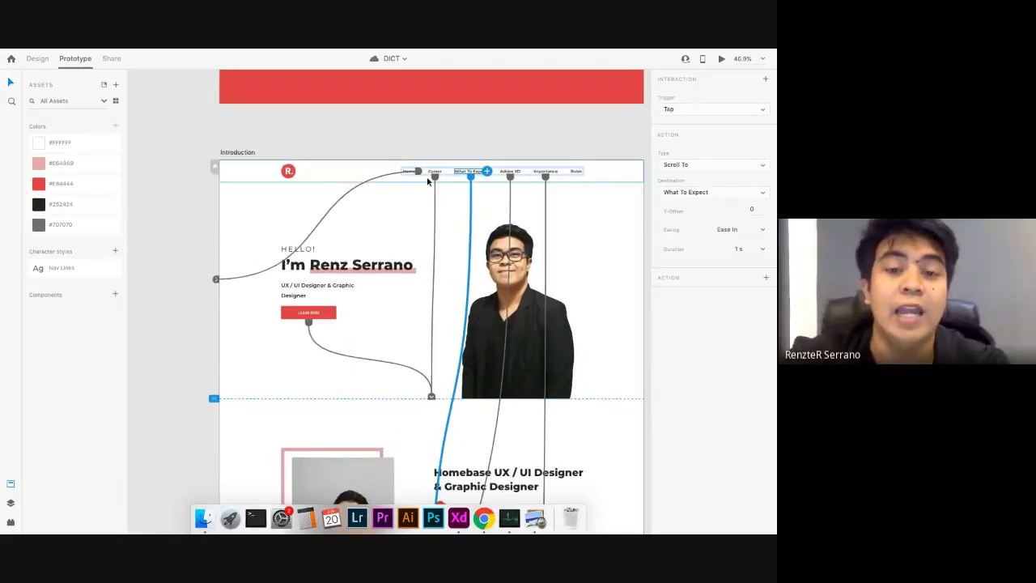
pyautogui.scroll(3, 453, 177)
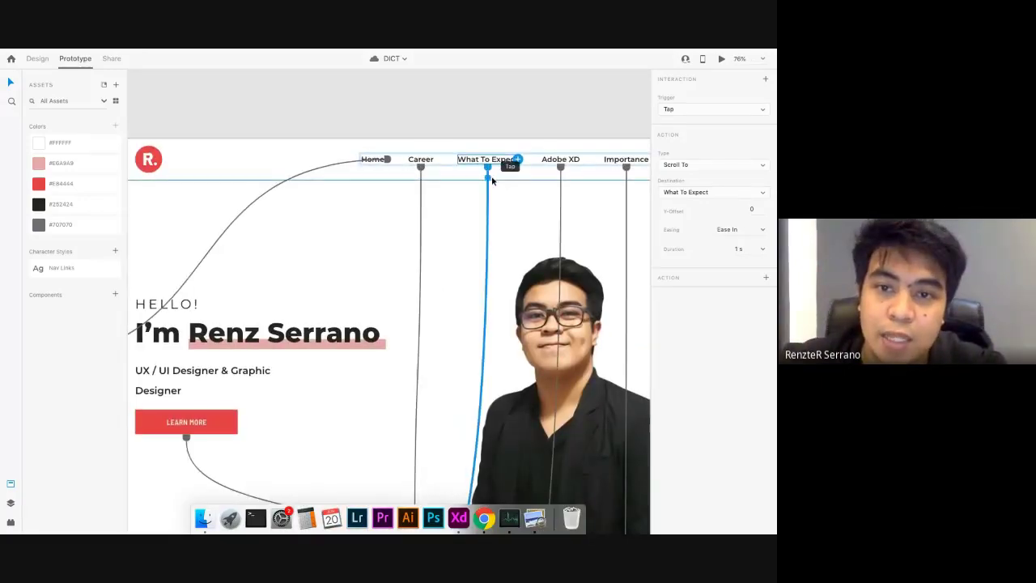
pyautogui.scroll(-10, 491, 176)
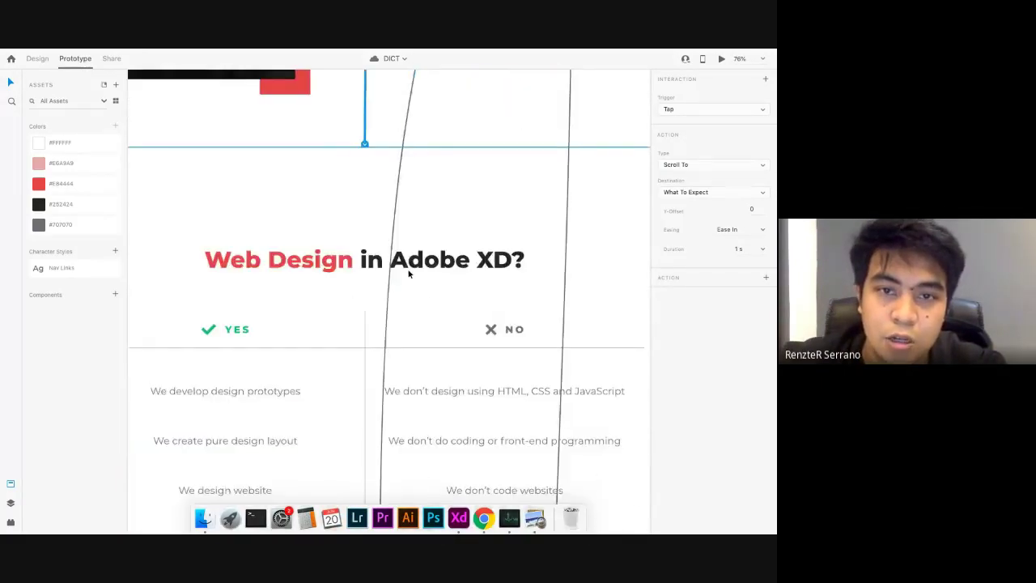
pyautogui.scroll(-3, 419, 178)
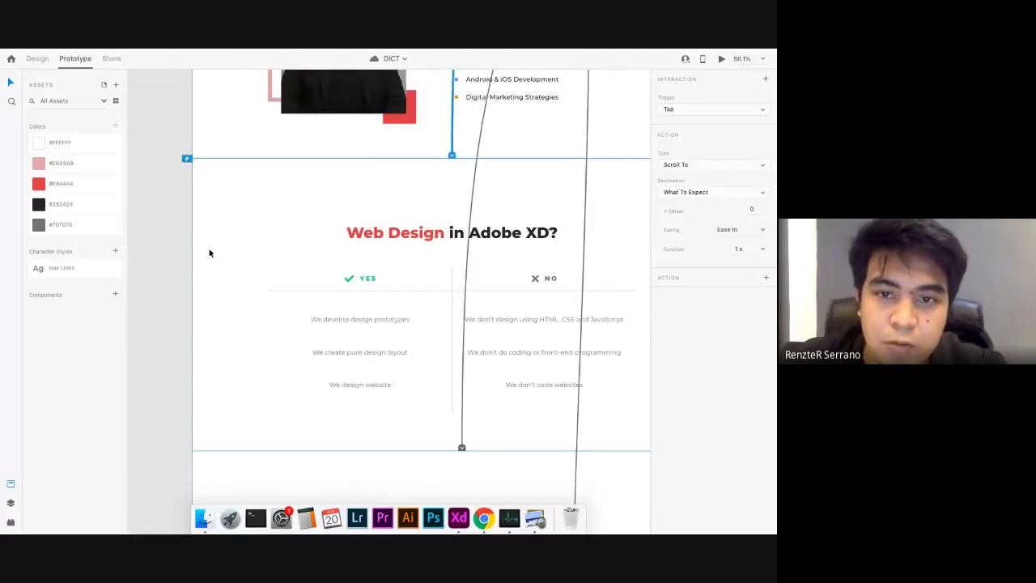
# In Design mode, try a red fill on the Web Design section background, then undo it.
pyautogui.press('super+1')
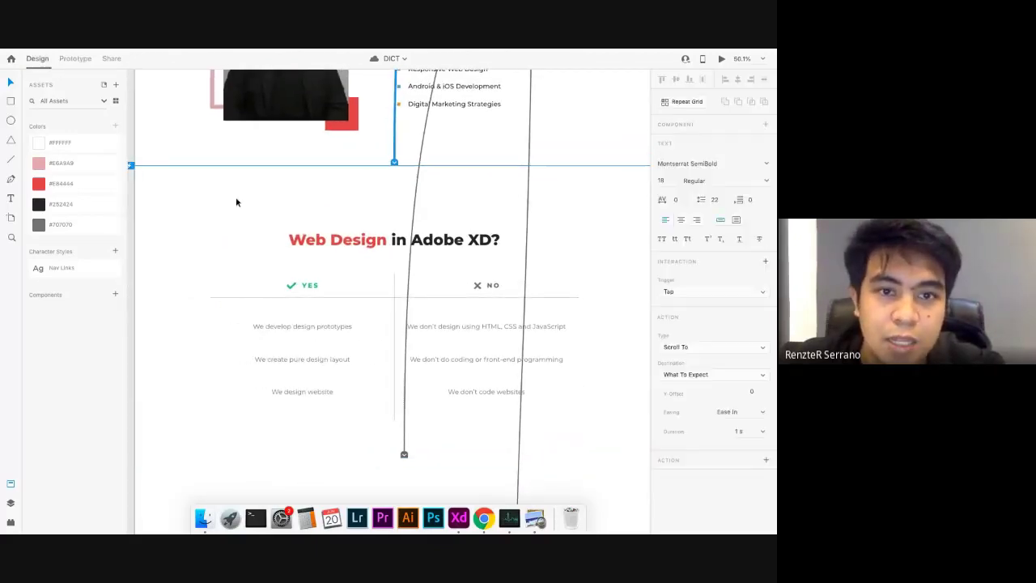
pyautogui.click(236, 202)
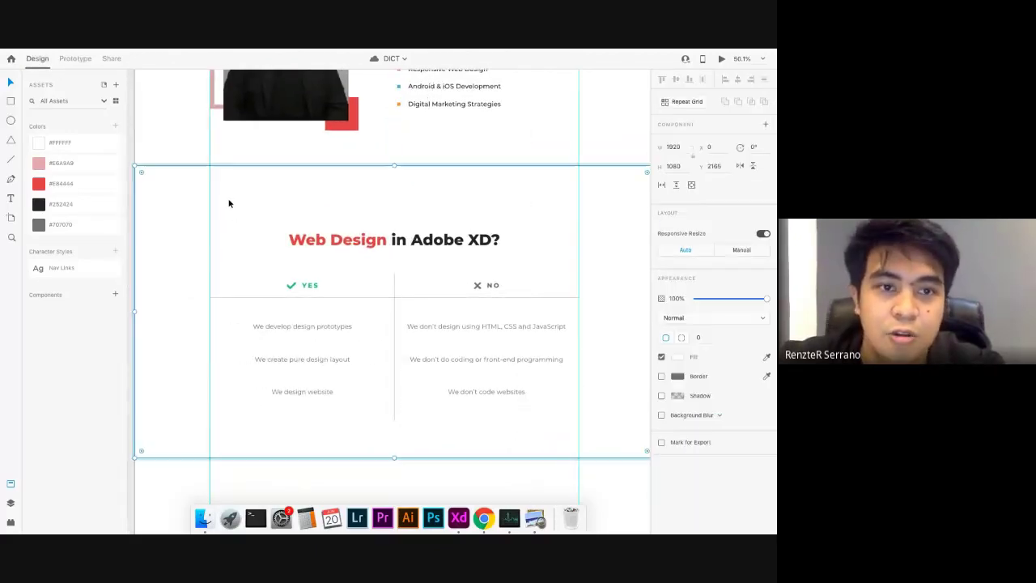
pyautogui.click(676, 357)
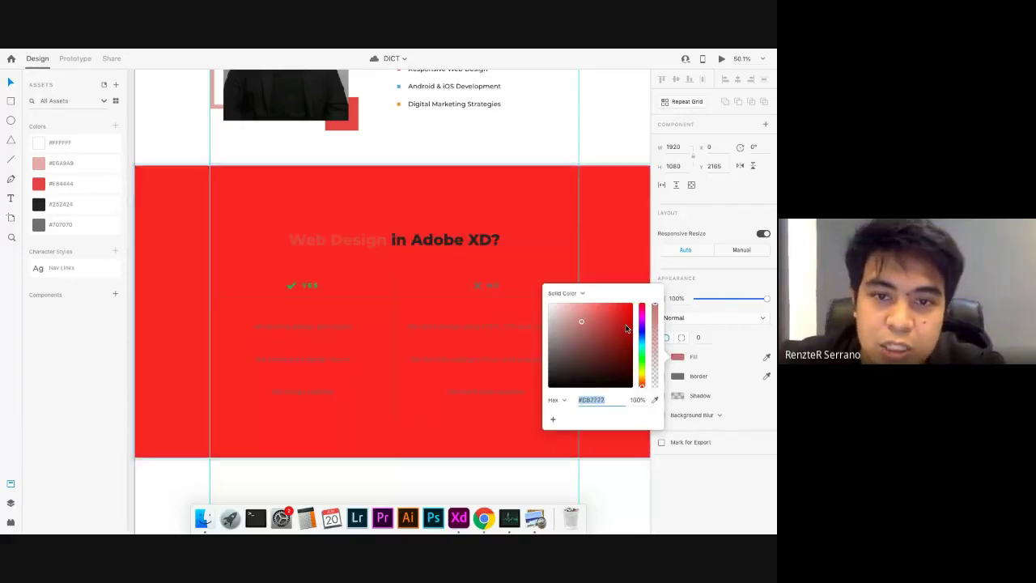
pyautogui.hotkey('ctrl', 'z')
pyautogui.press('Escape')
pyautogui.press('Escape')
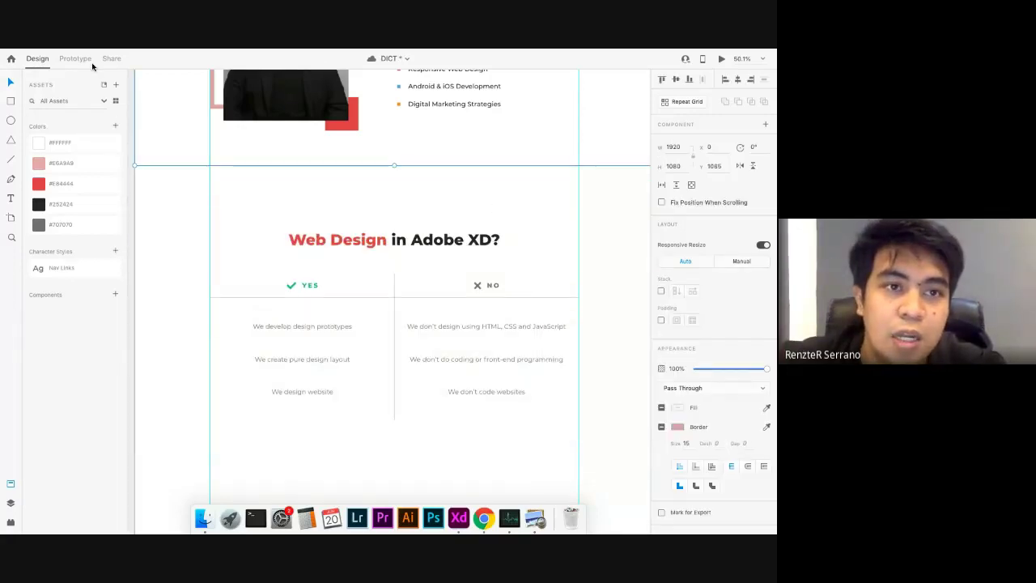
# Back in Prototype, inspect the What To Expect link's action type, keeping Scroll To.
pyautogui.click(74, 58)
pyautogui.scroll(5, 487, 198)
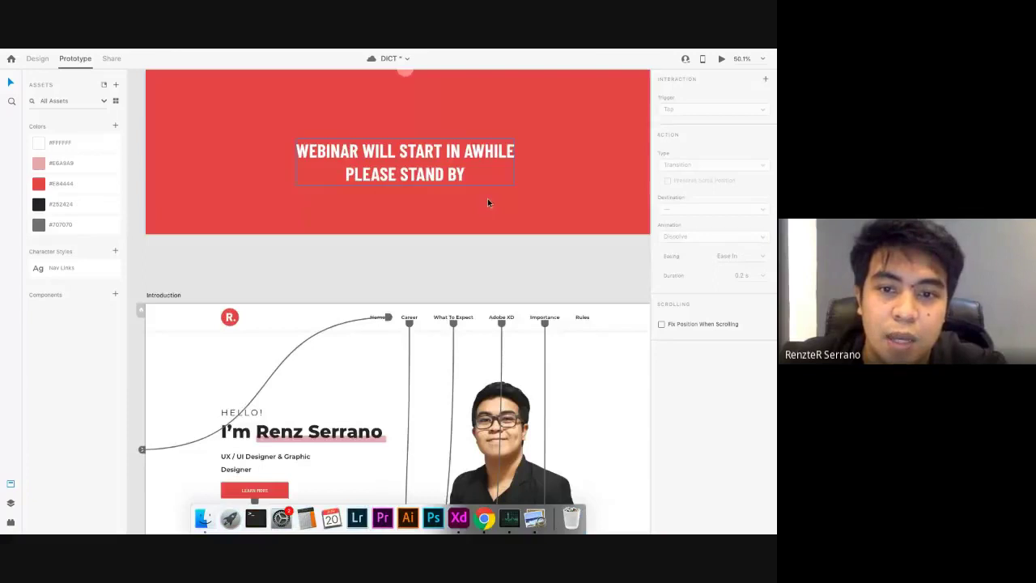
pyautogui.scroll(-3, 487, 198)
pyautogui.scroll(1, 450, 202)
pyautogui.click(460, 180)
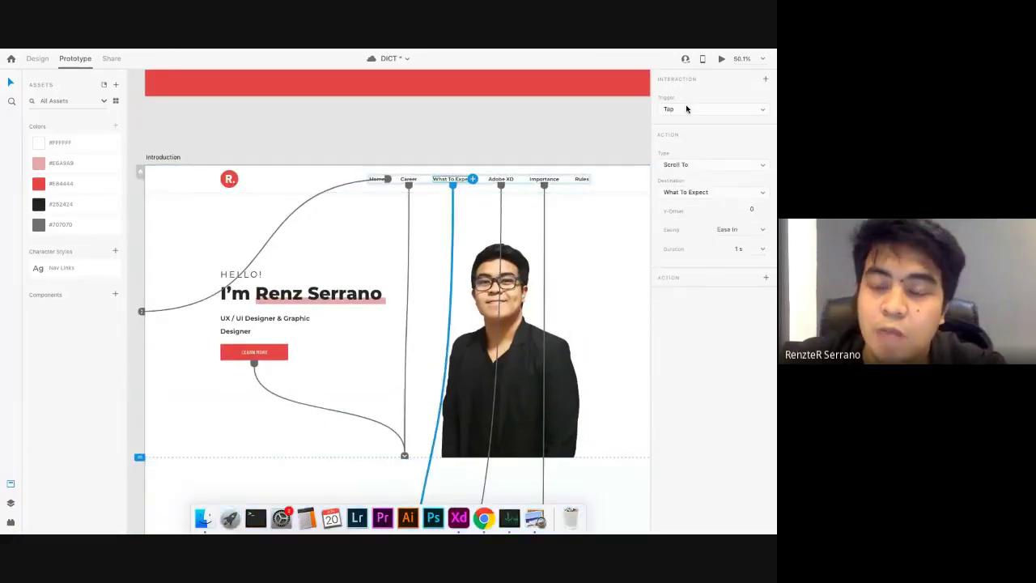
pyautogui.click(684, 166)
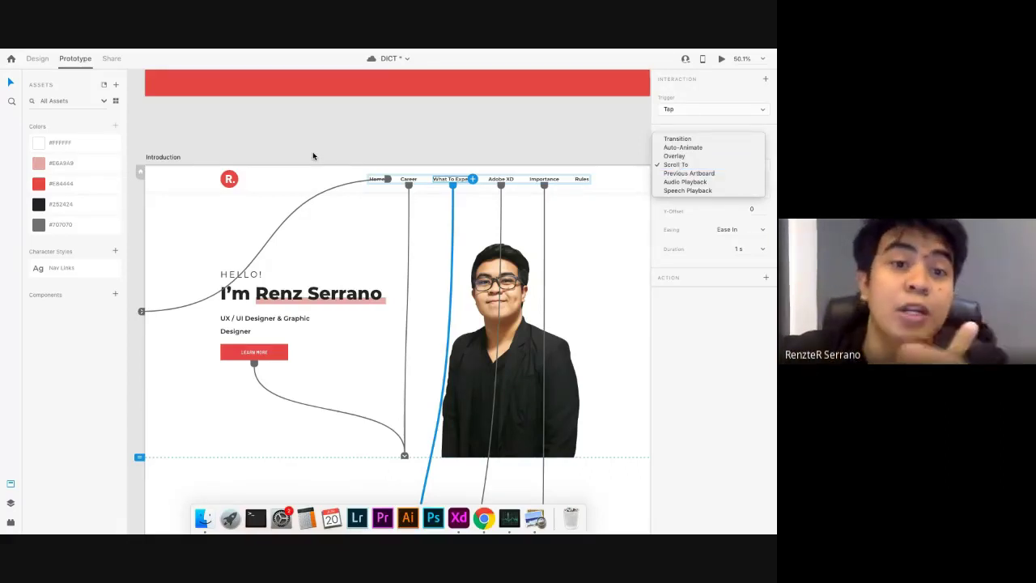
pyautogui.click(170, 158)
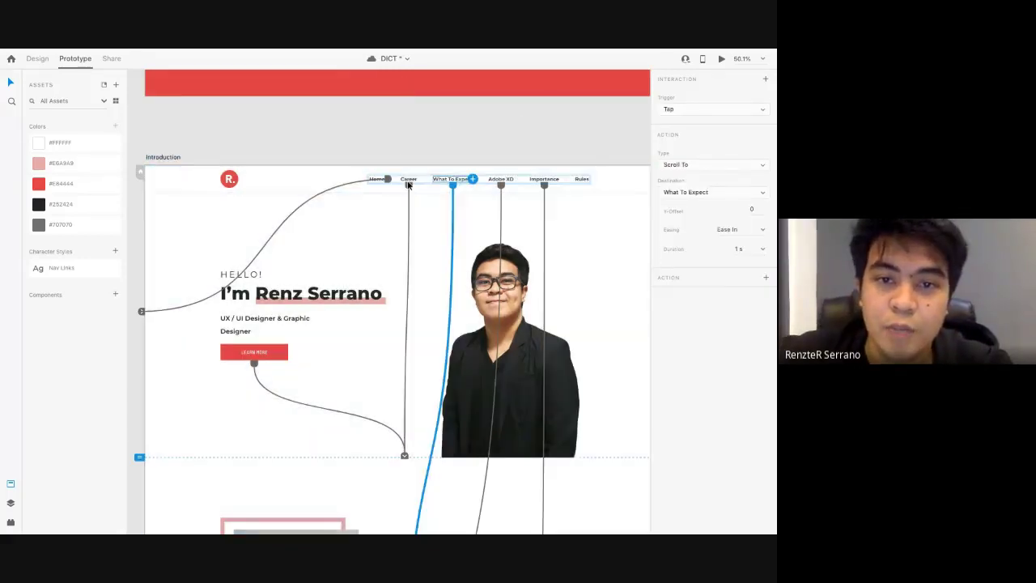
# Inspect the Scroll To destinations of the Career link and the LEARN MORE button.
pyautogui.click(409, 183)
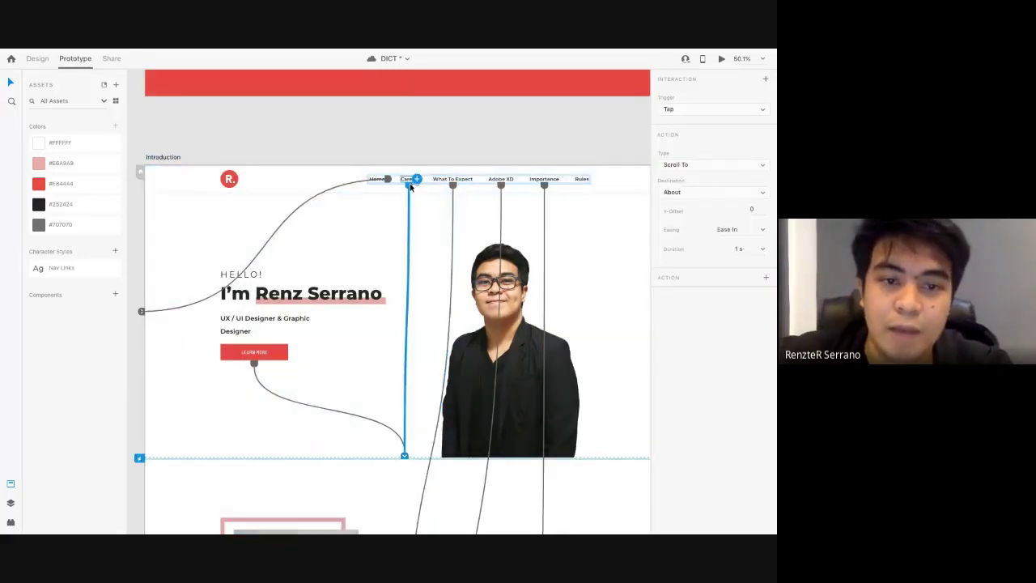
pyautogui.scroll(-2, 365, 283)
pyautogui.click(273, 292)
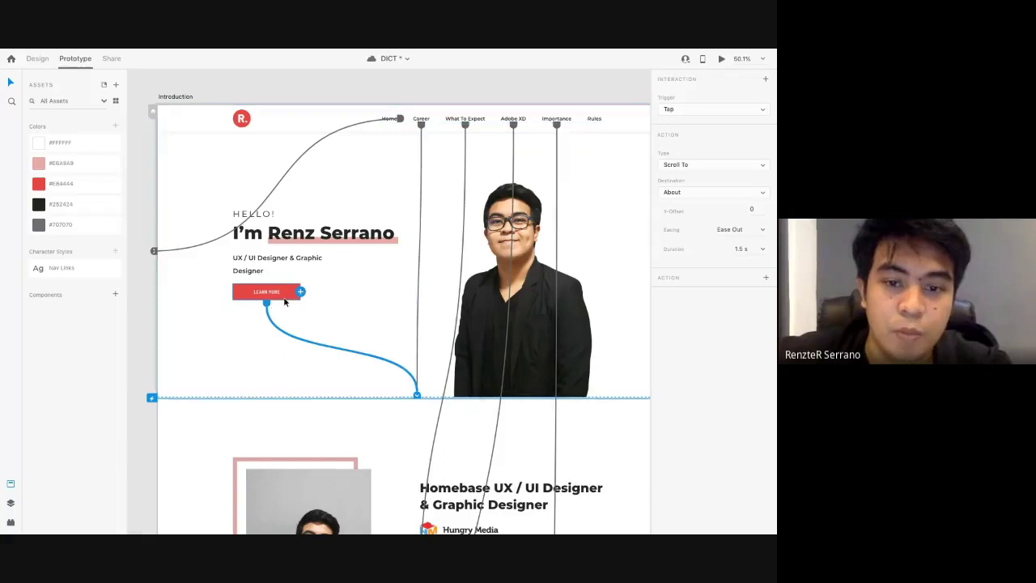
pyautogui.scroll(-2, 406, 343)
pyautogui.scroll(-3, 406, 348)
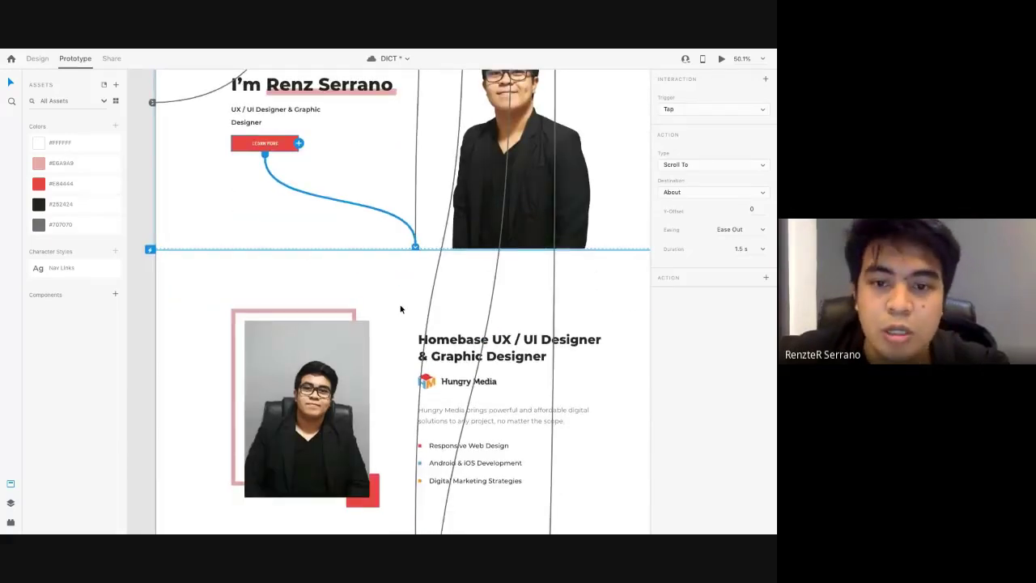
pyautogui.scroll(-5, 400, 308)
pyautogui.scroll(3, 436, 246)
pyautogui.scroll(3, 465, 162)
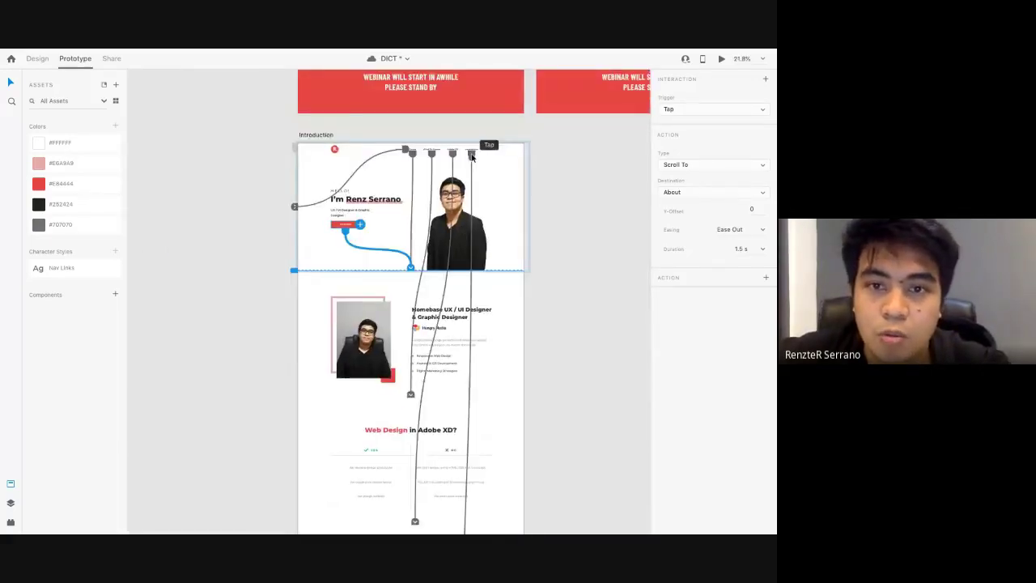
pyautogui.scroll(-8, 473, 154)
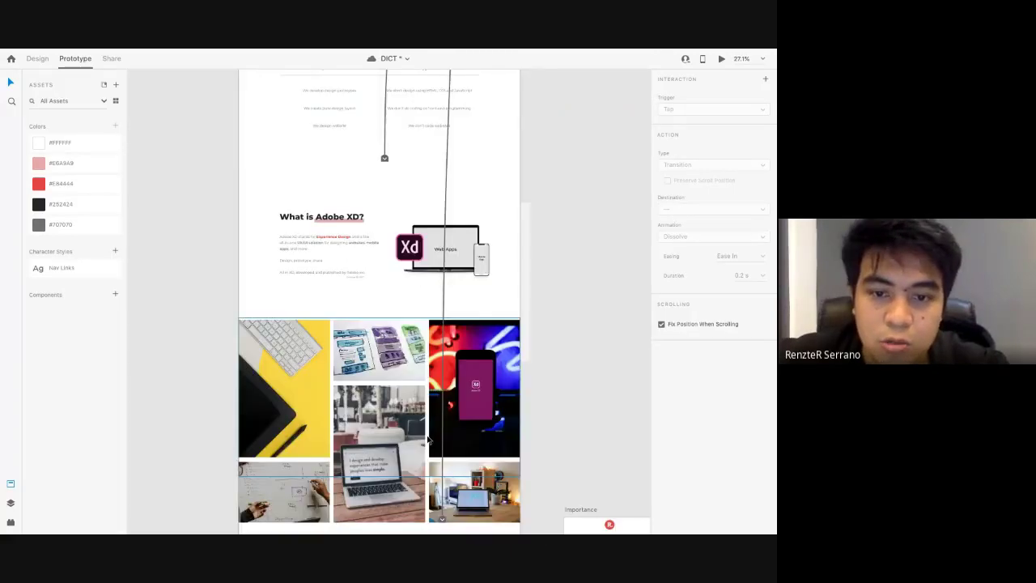
# Select the Importance section, then return to Design mode.
pyautogui.click(450, 377)
pyautogui.scroll(-5, 450, 377)
pyautogui.scroll(3, 494, 305)
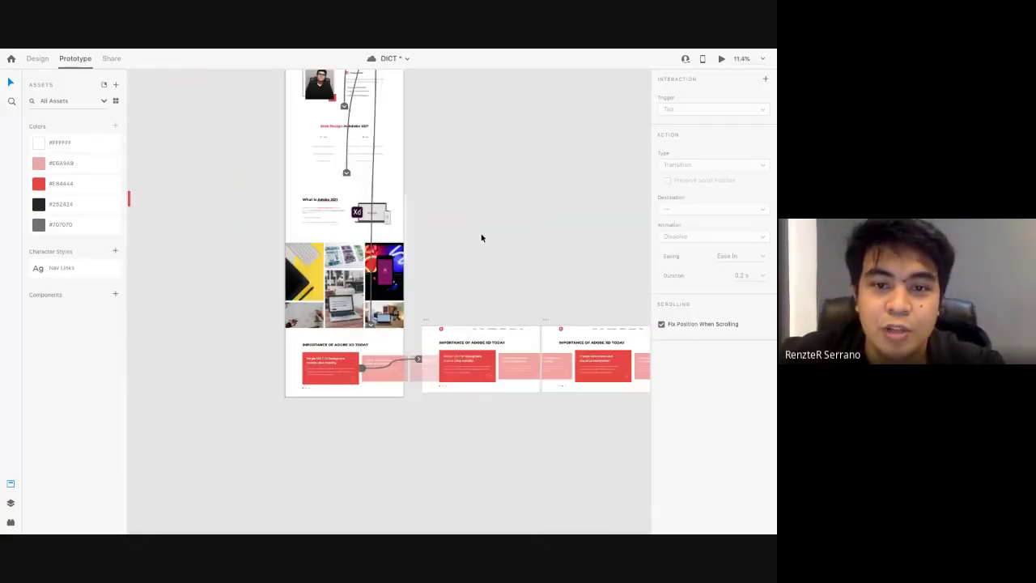
pyautogui.scroll(5, 348, 182)
pyautogui.hotkey('ctrl', '1')
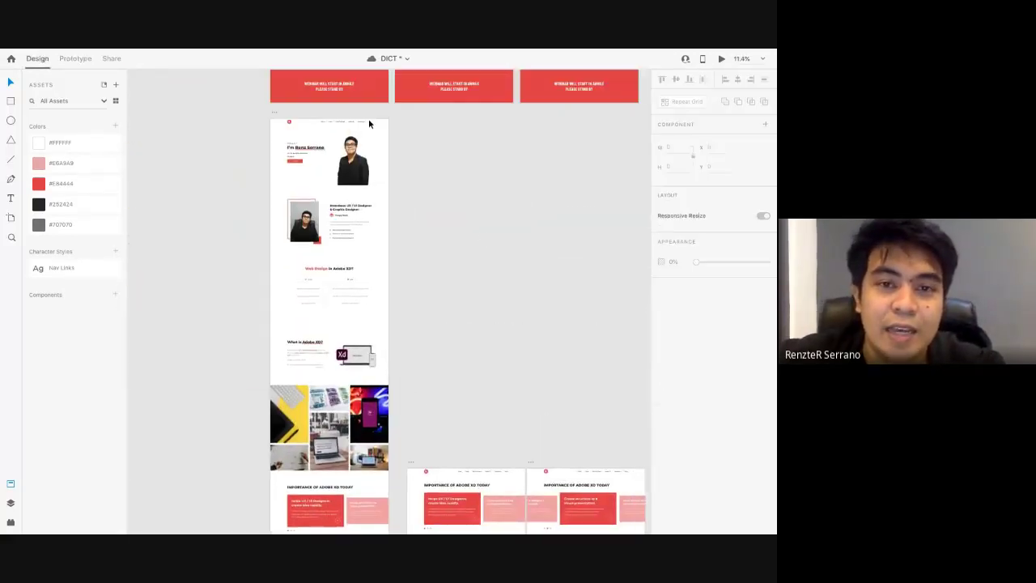
# Select the landing page artboard, then the Importance card carousel group.
pyautogui.scroll(2, 301, 145)
pyautogui.click(286, 157)
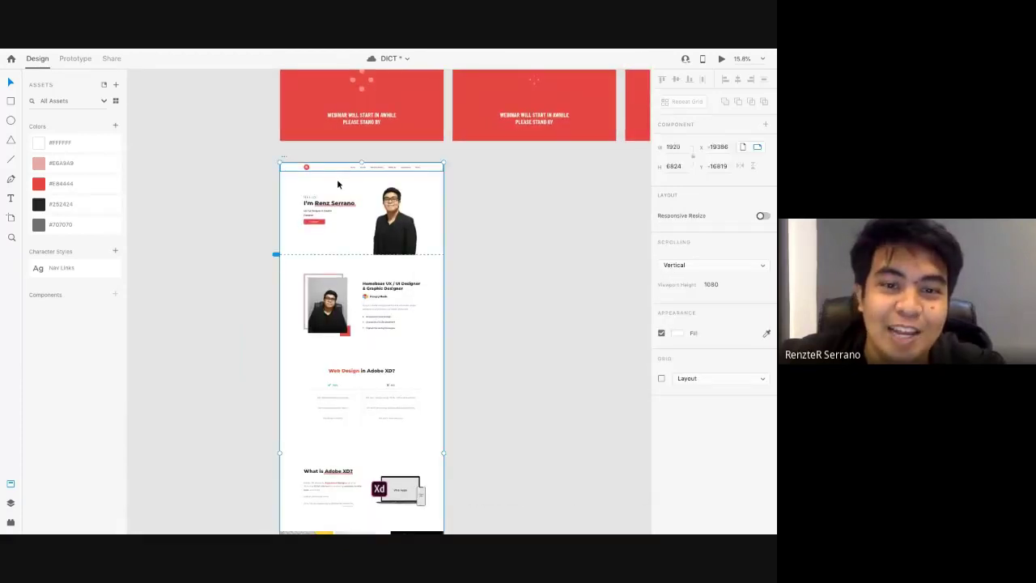
pyautogui.scroll(-5, 365, 337)
pyautogui.scroll(2, 364, 337)
pyautogui.scroll(-4, 362, 315)
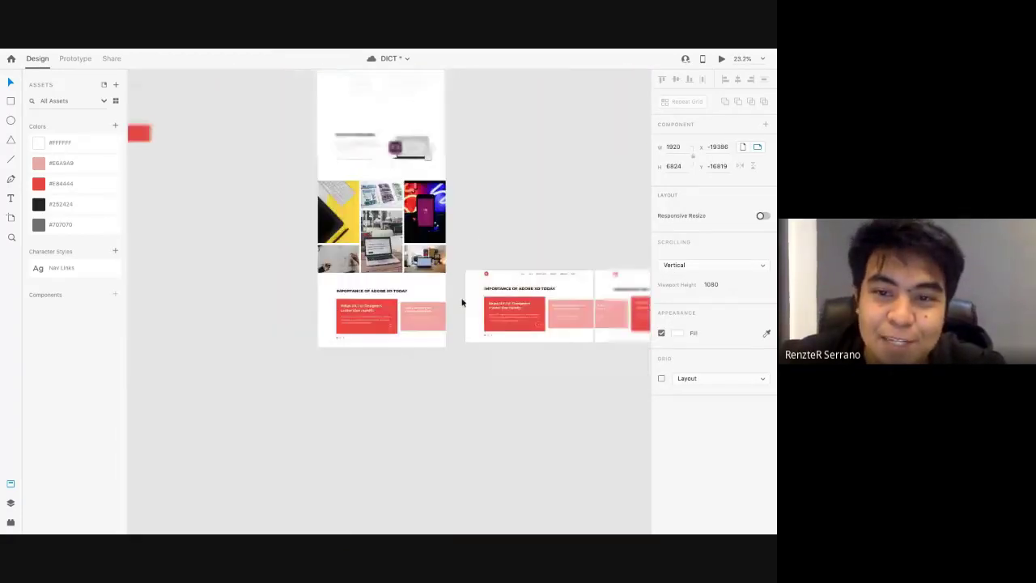
pyautogui.hscroll(5, 463, 300)
pyautogui.scroll(-2, 462, 300)
pyautogui.hscroll(-4, 559, 291)
pyautogui.scroll(2, 558, 292)
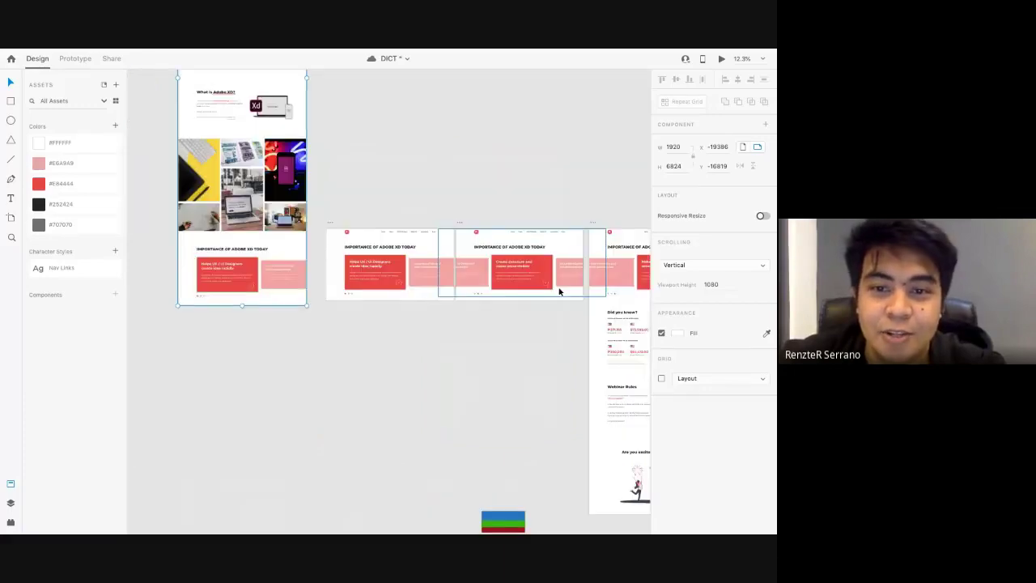
pyautogui.hscroll(4, 559, 291)
pyautogui.hscroll(-5, 559, 292)
pyautogui.click(259, 267)
pyautogui.scroll(3, 262, 268)
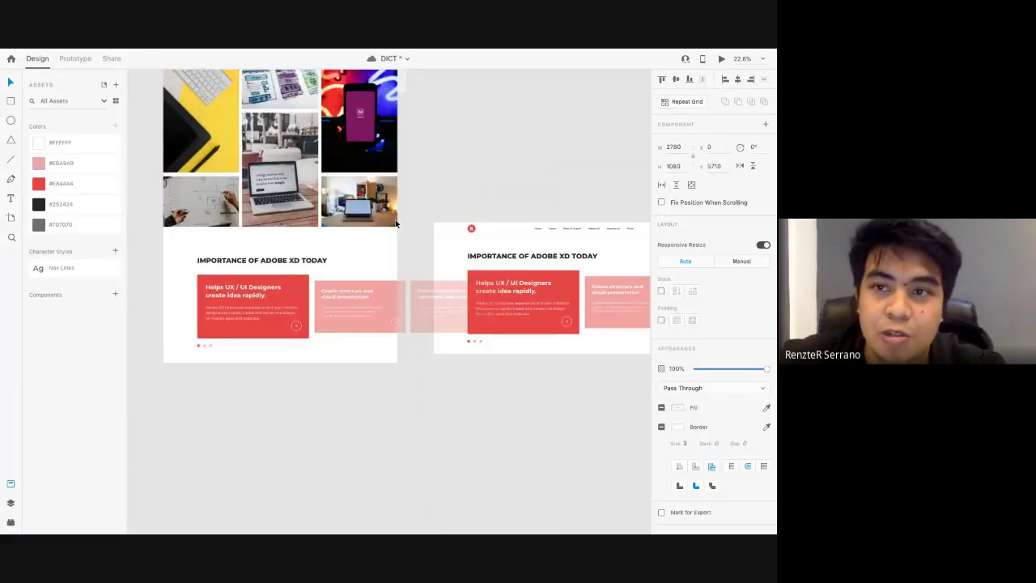
# Preview the landing page and advance the Importance carousel to its second and third cards.
pyautogui.click(720, 59)
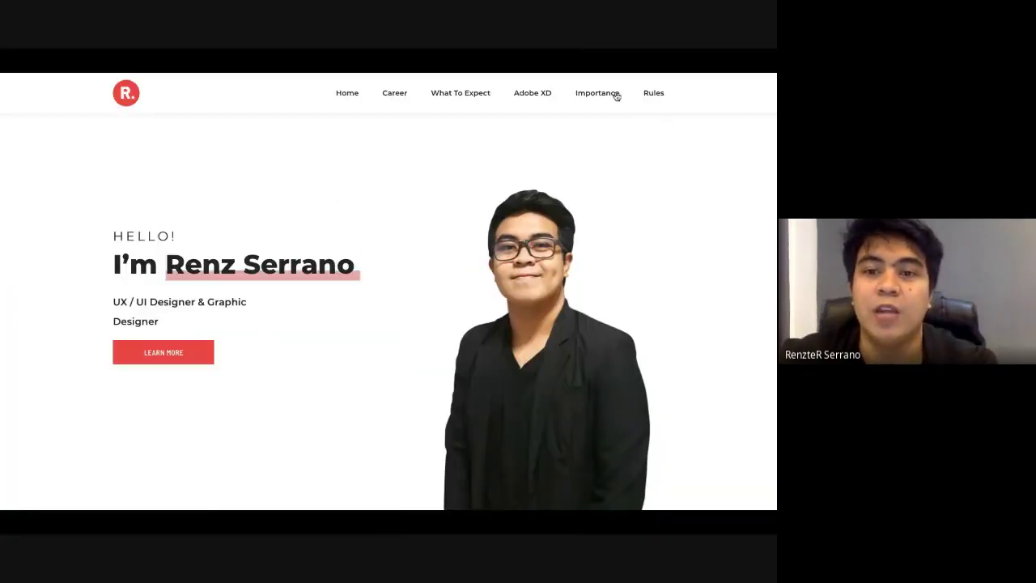
pyautogui.press('Right')
pyautogui.press('Right')
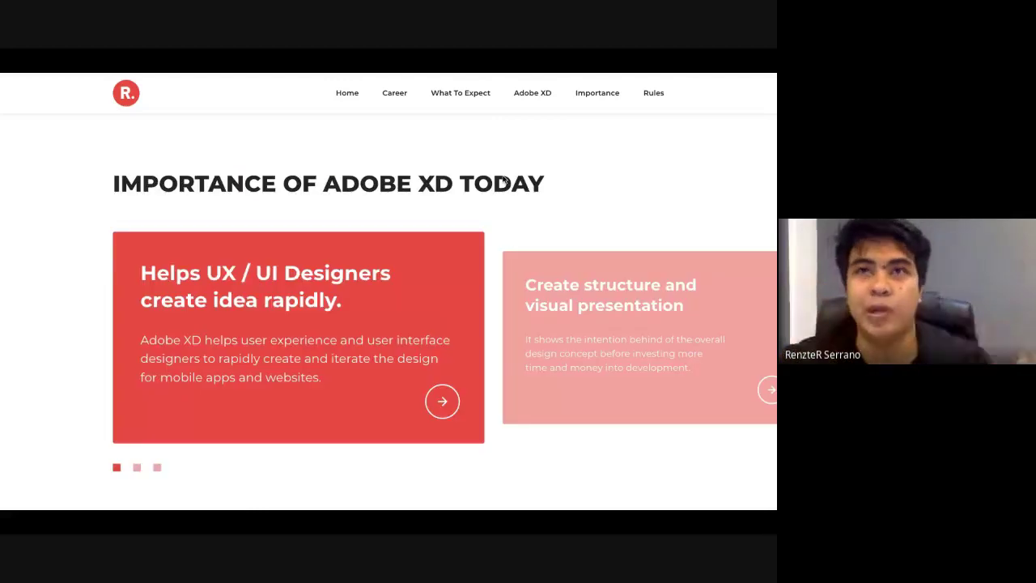
pyautogui.click(570, 337)
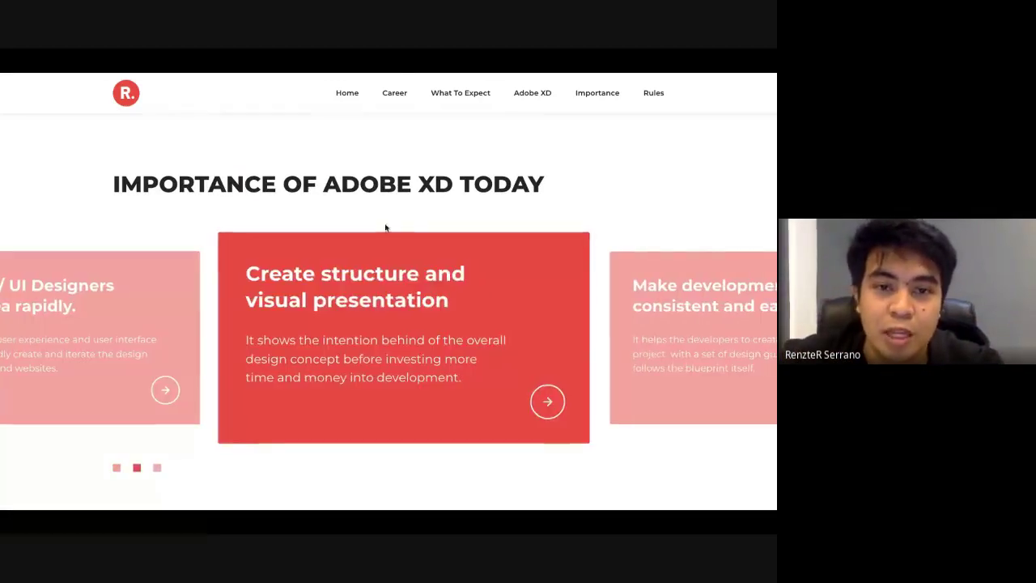
pyautogui.hotkey('ctrl', 'Left')
pyautogui.hotkey('ctrl', 'Up')
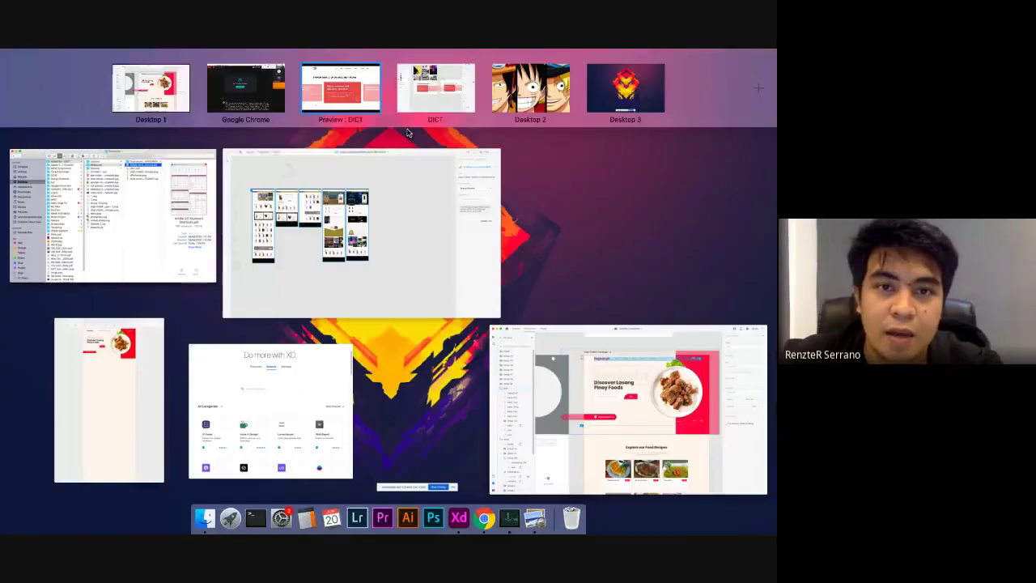
pyautogui.click(423, 257)
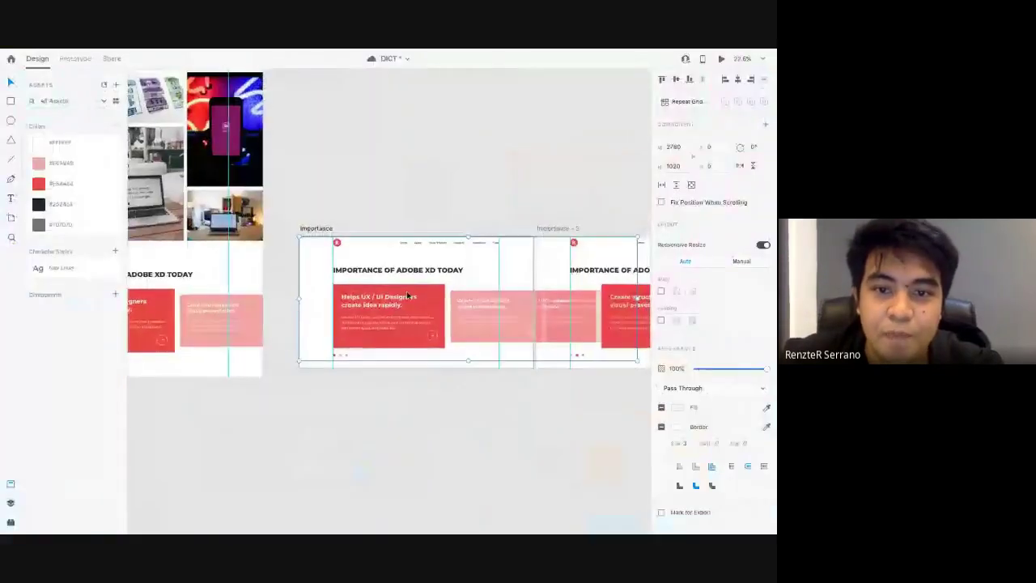
pyautogui.hotkey('ctrl', 'Right')
pyautogui.hotkey('ctrl', 'Left')
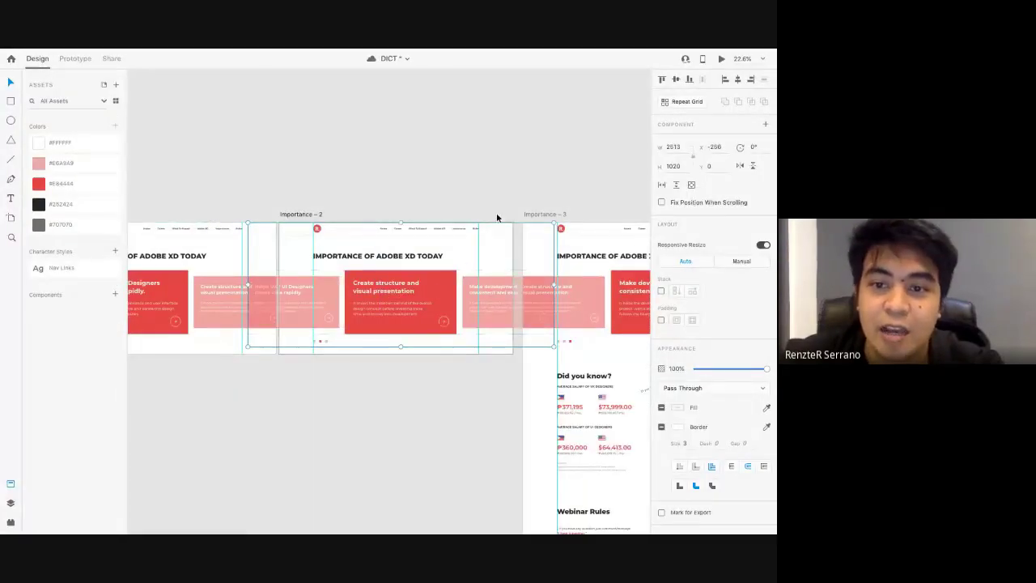
pyautogui.hotkey('ctrl', 'Right')
pyautogui.click(640, 314)
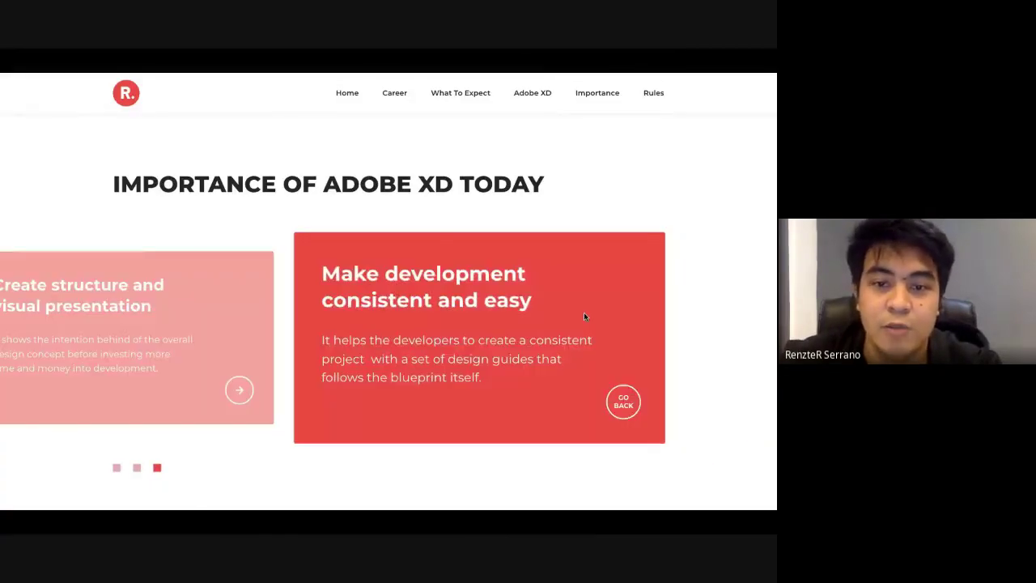
# Return to the design canvas and switch the DICT document to prototyping.
pyautogui.hotkey('ctrl', 'Left')
pyautogui.scroll(-3, 459, 214)
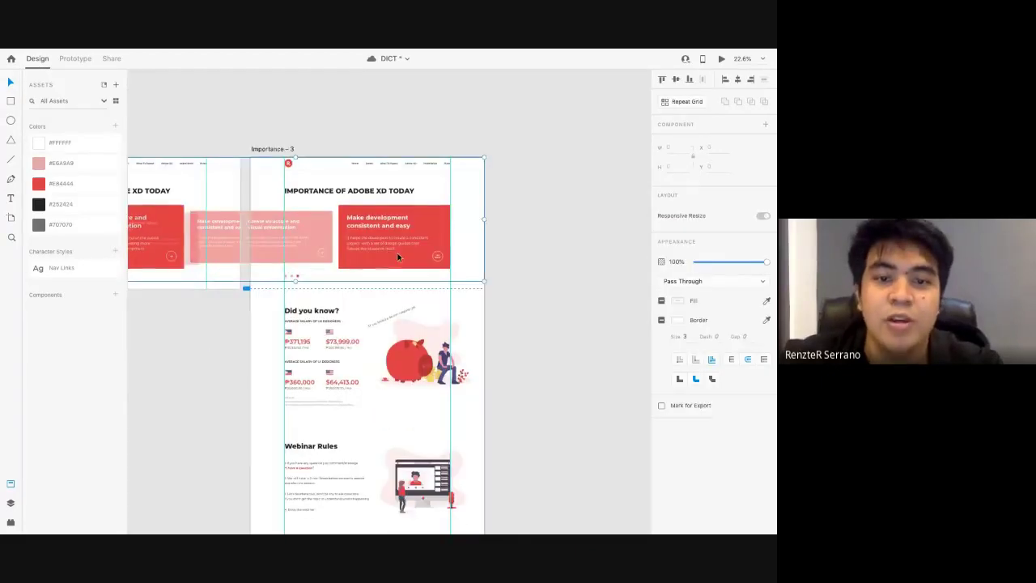
pyautogui.scroll(-5, 437, 202)
pyautogui.scroll(5, 419, 174)
pyautogui.scroll(5, 418, 193)
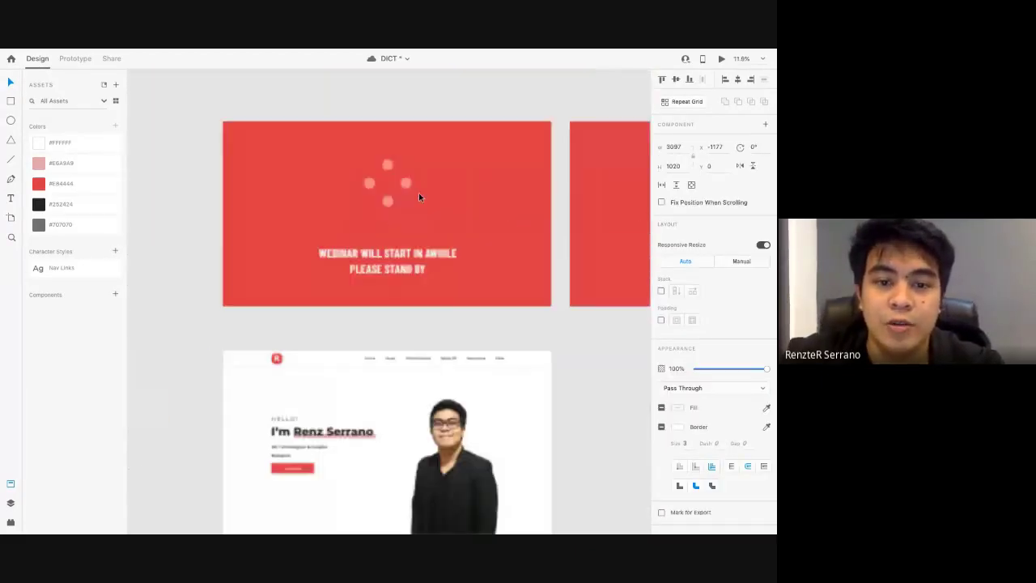
pyautogui.hotkey('ctrl', '2')
pyautogui.scroll(1, 400, 296)
pyautogui.scroll(5, 410, 302)
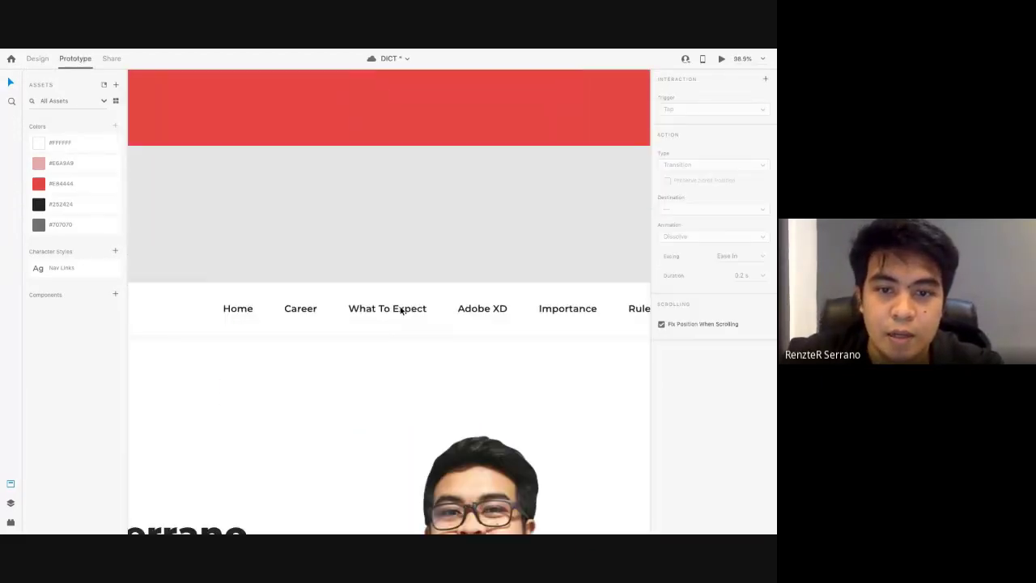
# Wire the What To Expect nav link to the Image Gallery with a Scroll To action.
pyautogui.click(388, 307)
pyautogui.moveTo(424, 308); pyautogui.dragTo(340, 243)
pyautogui.scroll(-2, 393, 358)
pyautogui.scroll(-3, 407, 478)
pyautogui.scroll(3, 386, 225)
pyautogui.scroll(-5, 381, 236)
pyautogui.scroll(-3, 365, 261)
pyautogui.scroll(-3, 375, 254)
pyautogui.scroll(-2, 316, 321)
pyautogui.scroll(1, 340, 241)
pyautogui.scroll(3, 340, 243)
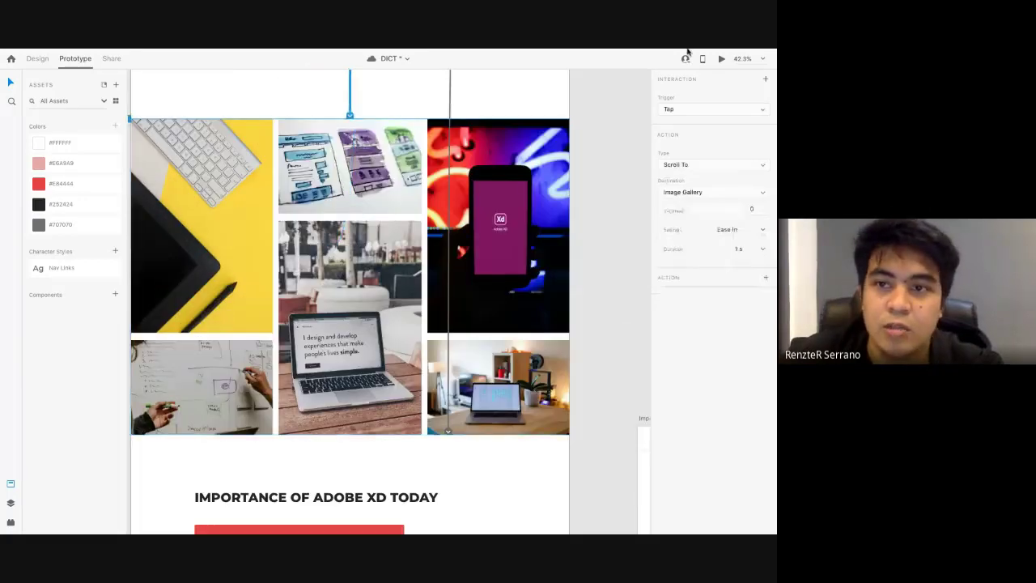
# Test the What To Expect link in Desktop Preview, then close the preview.
pyautogui.click(721, 60)
pyautogui.click(481, 96)
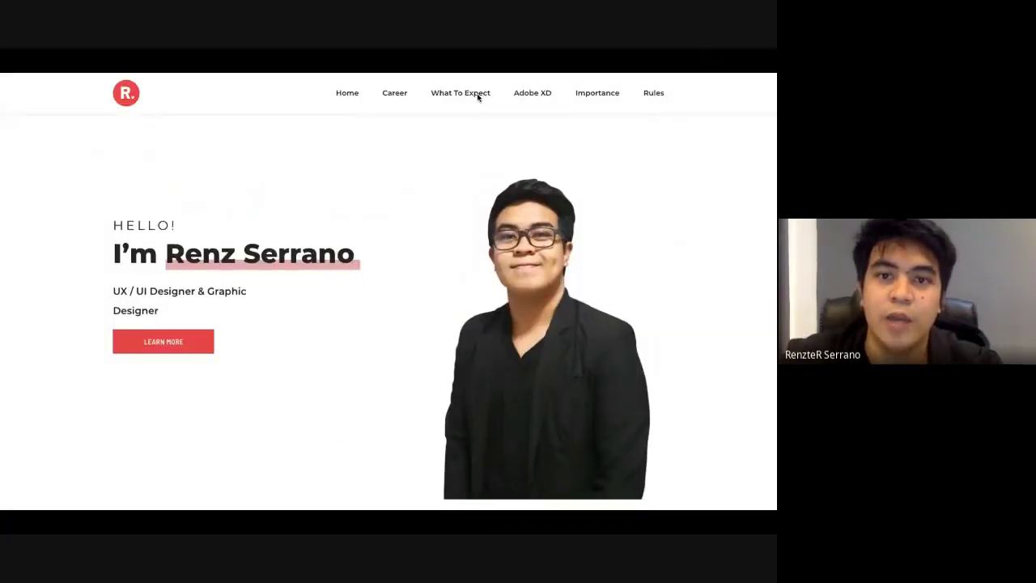
pyautogui.hotkey('ctrl', 'w')
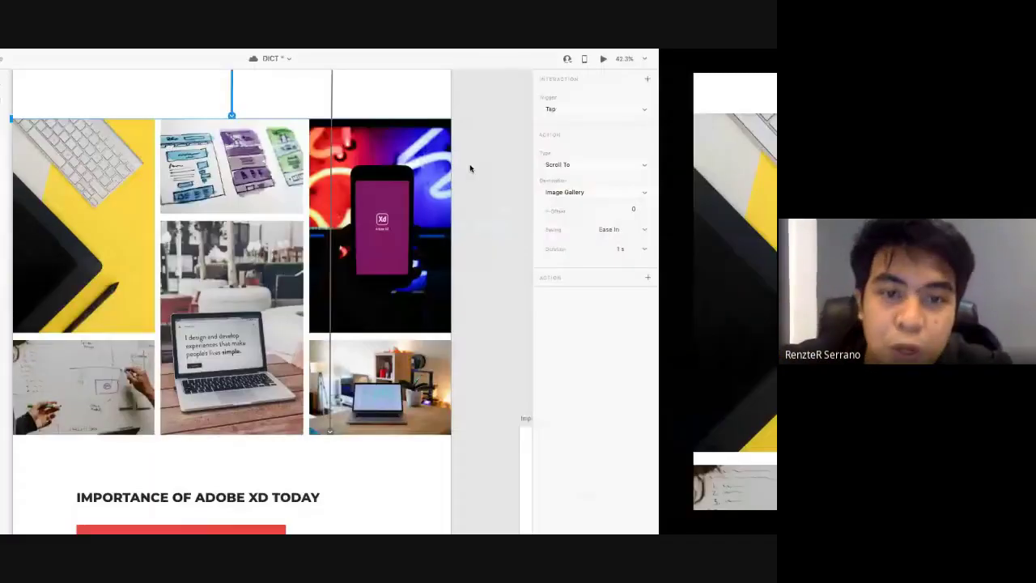
pyautogui.scroll(-2, 410, 159)
pyautogui.scroll(5, 410, 159)
pyautogui.scroll(3, 409, 160)
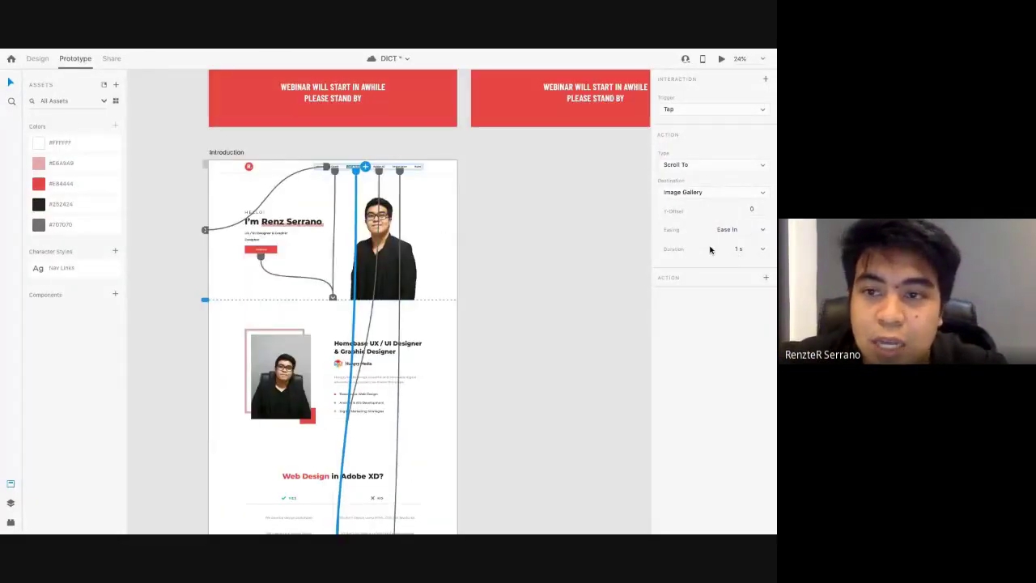
# Set the scroll duration to 0.3 s and retest the Home and What To Expect links.
pyautogui.click(735, 249)
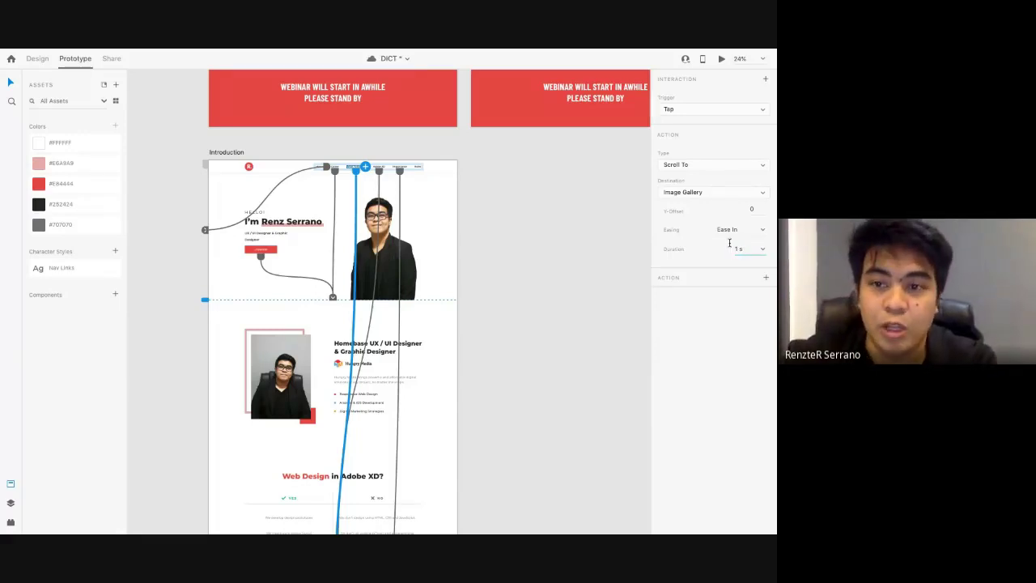
pyautogui.press('Return')
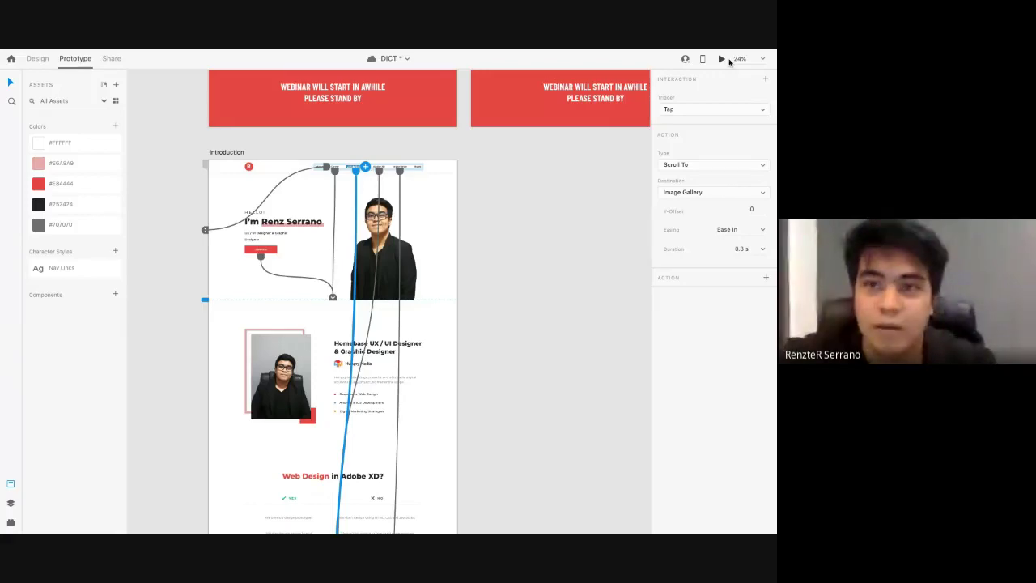
pyautogui.click(721, 59)
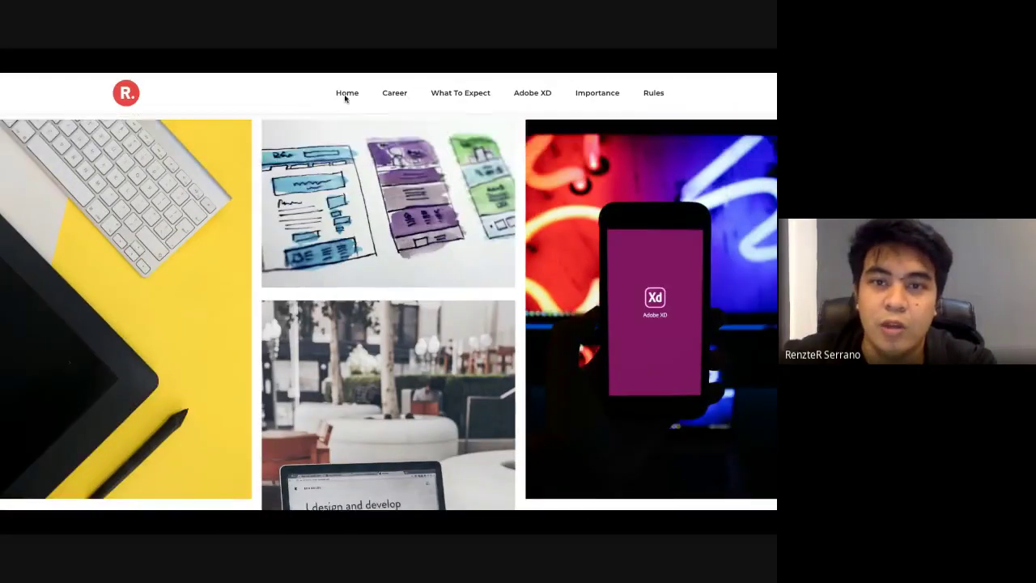
pyautogui.click(345, 95)
pyautogui.click(468, 95)
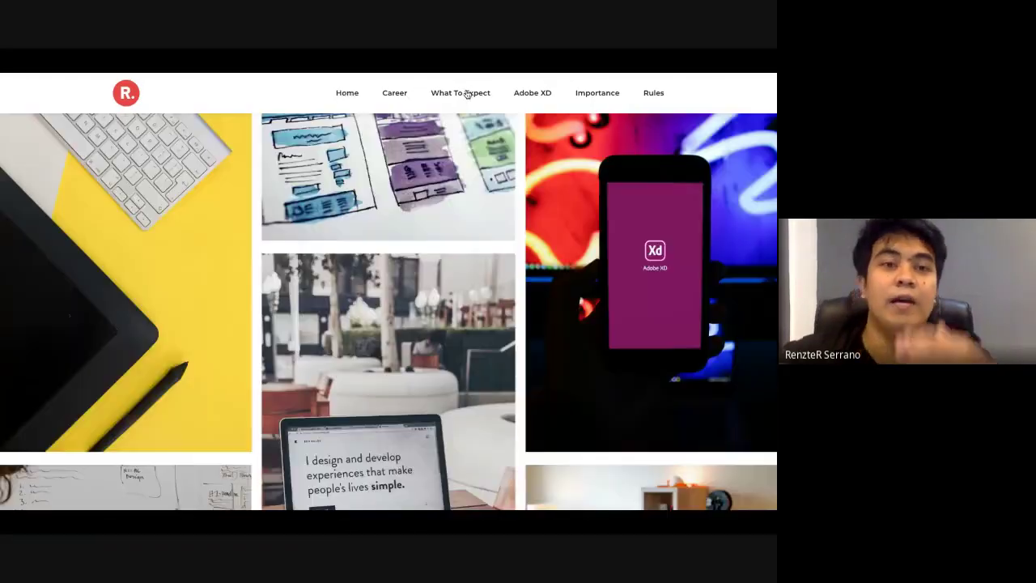
pyautogui.scroll(5, 359, 169)
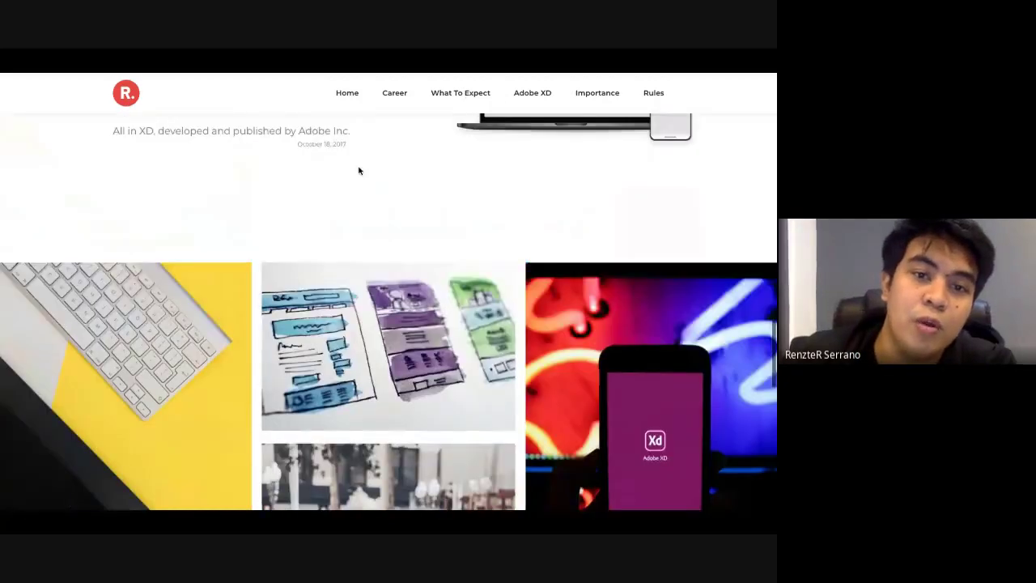
pyautogui.press('Escape')
pyautogui.scroll(-3, 331, 151)
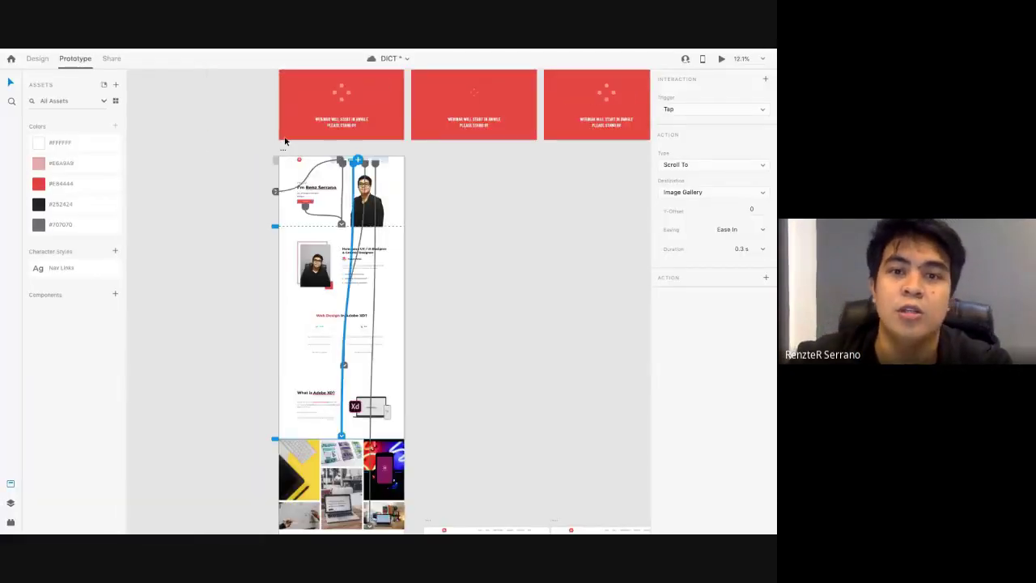
pyautogui.hotkey('ctrl', 'Right')
pyautogui.hotkey('ctrl', 'Right')
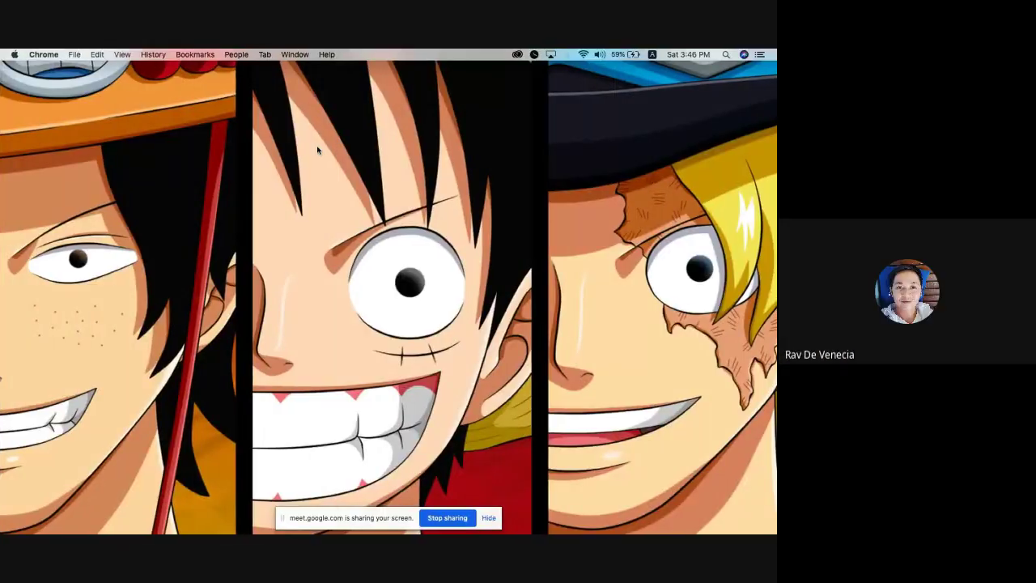
# Bring up the Google Meet window, then show all open windows in Mission Control.
pyautogui.hotkey('ctrl', 'Right')
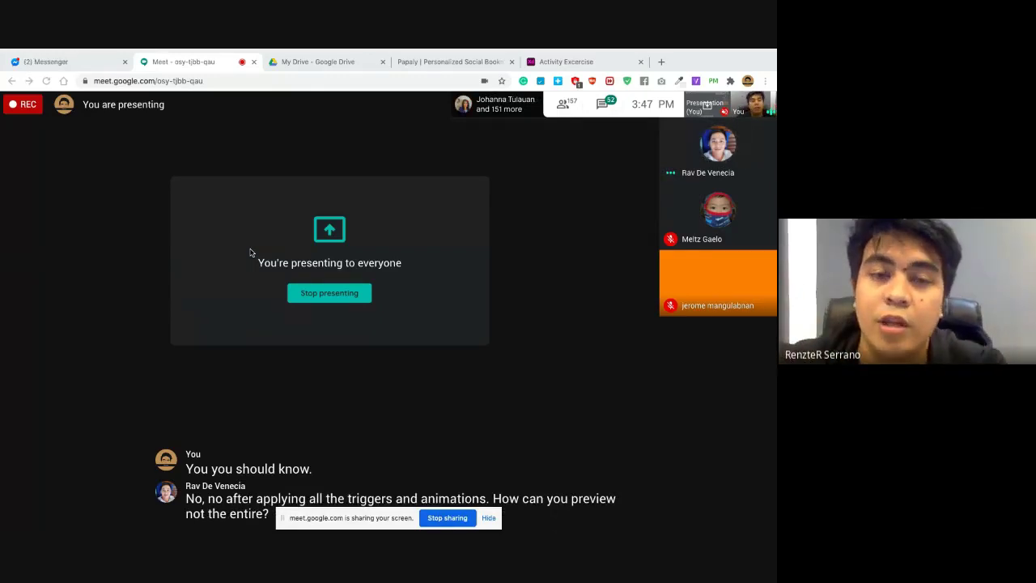
pyautogui.scroll(-3, 250, 163)
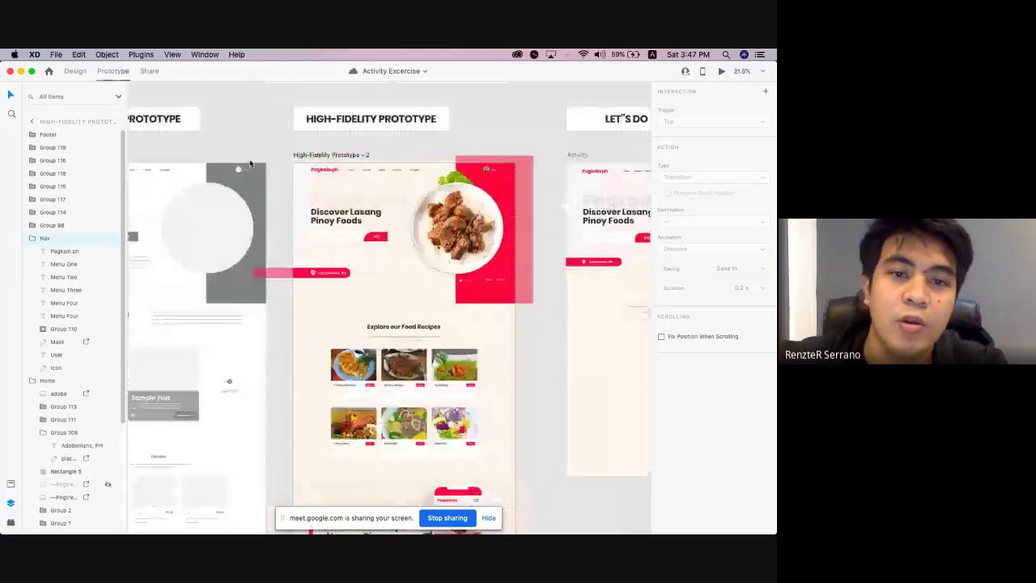
pyautogui.hotkey('ctrl', 'Up')
pyautogui.hotkey('ctrl', 'Up')
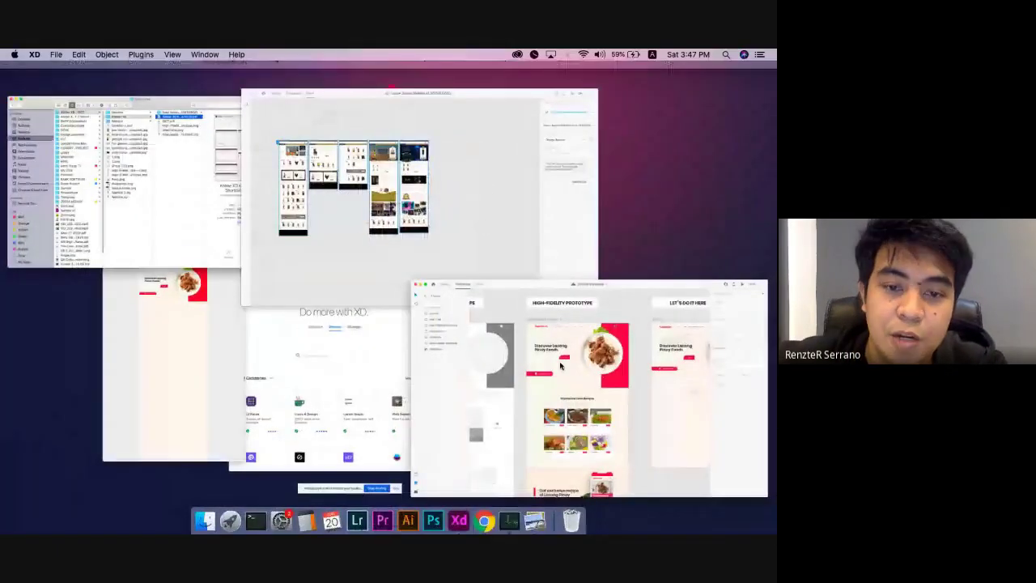
pyautogui.hotkey('ctrl', 'Up')
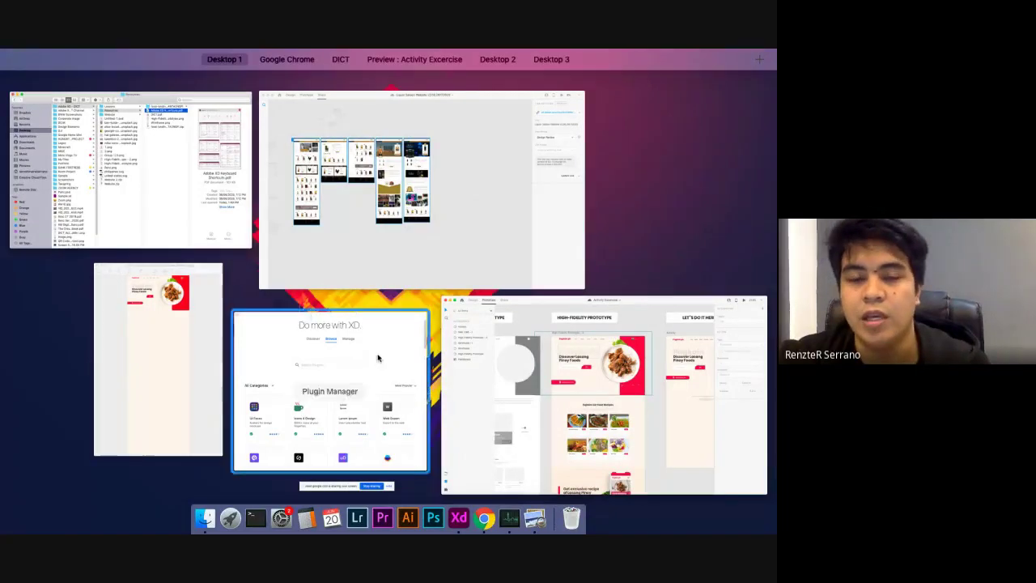
# Return to the DICT document and toggle between Design and Prototype modes.
pyautogui.click(485, 408)
pyautogui.hotkey('ctrl', 'Up')
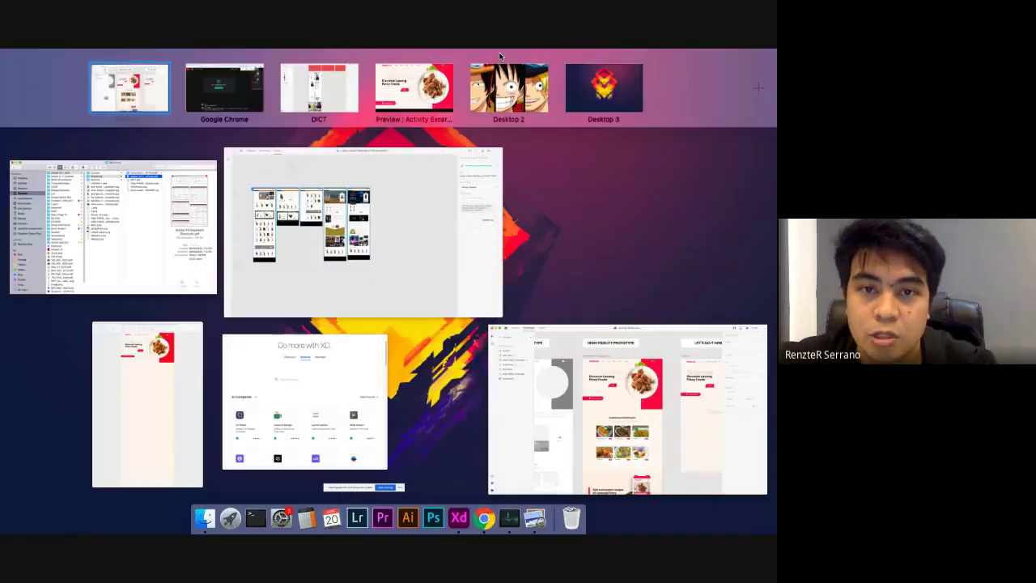
pyautogui.click(319, 87)
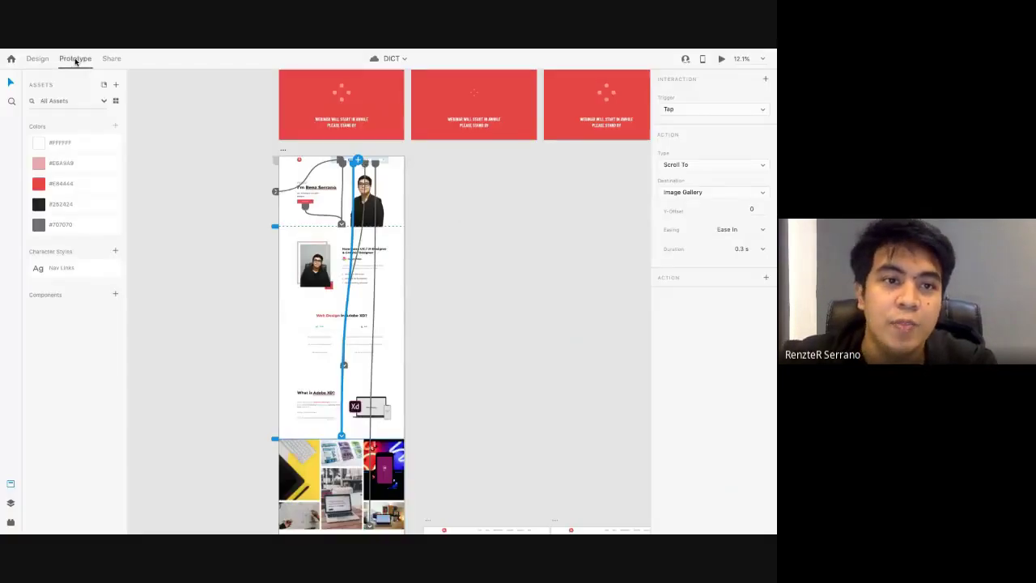
pyautogui.click(38, 60)
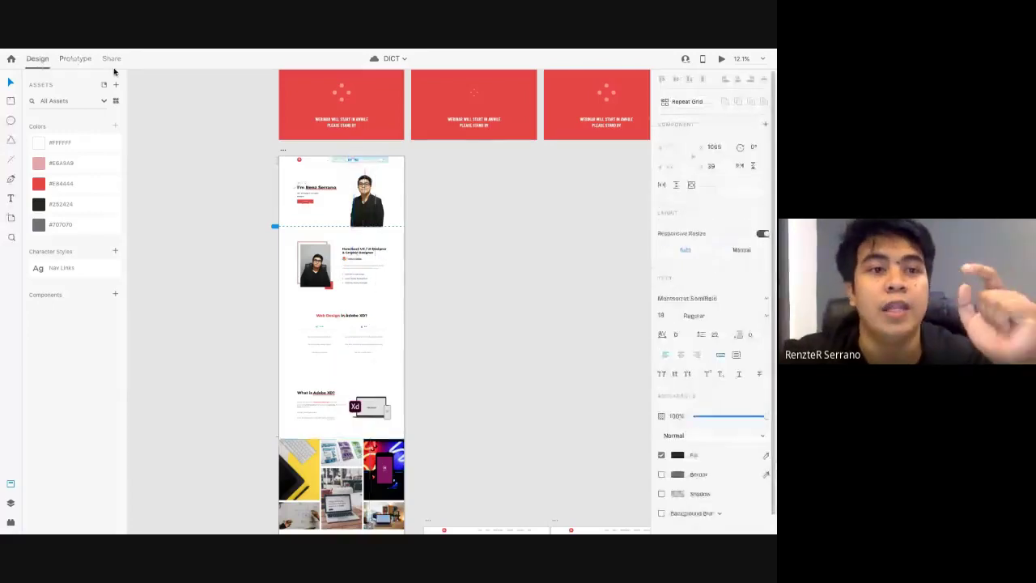
pyautogui.click(76, 59)
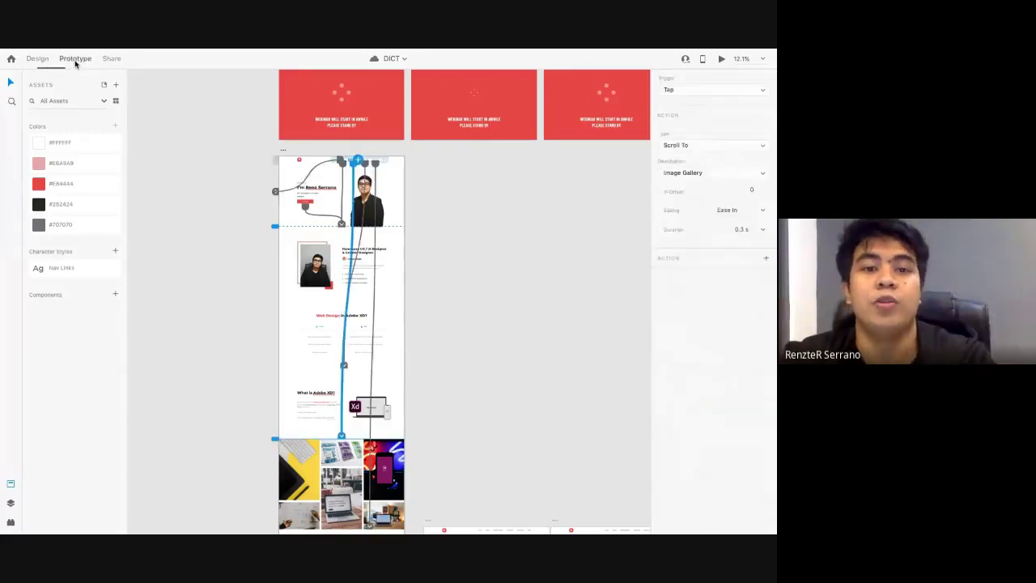
# Dismiss the hero photo's context menu and scroll to the Lesson 1 and Lesson 2 columns.
pyautogui.rightClick(394, 211)
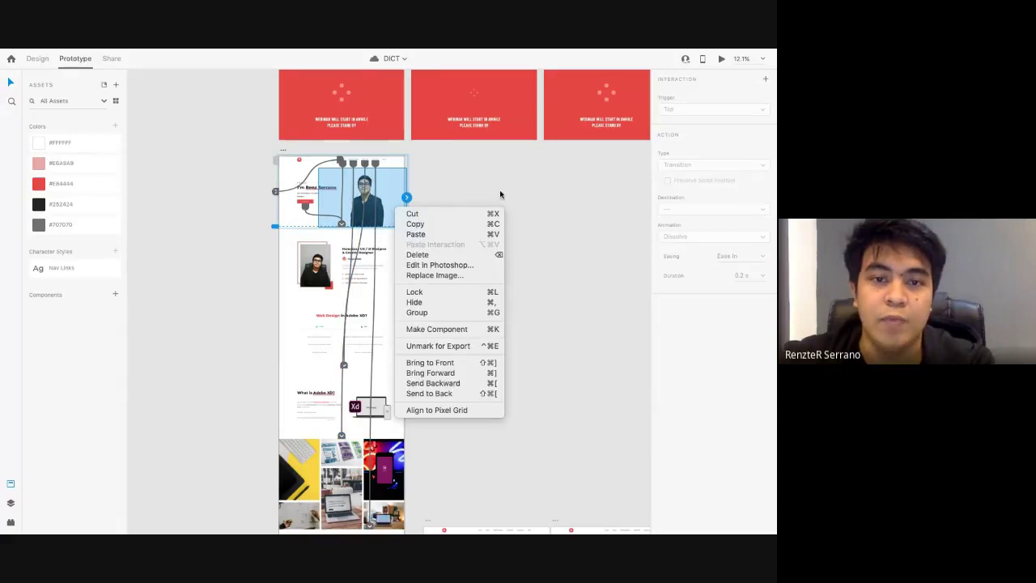
pyautogui.click(431, 188)
pyautogui.scroll(-3, 447, 192)
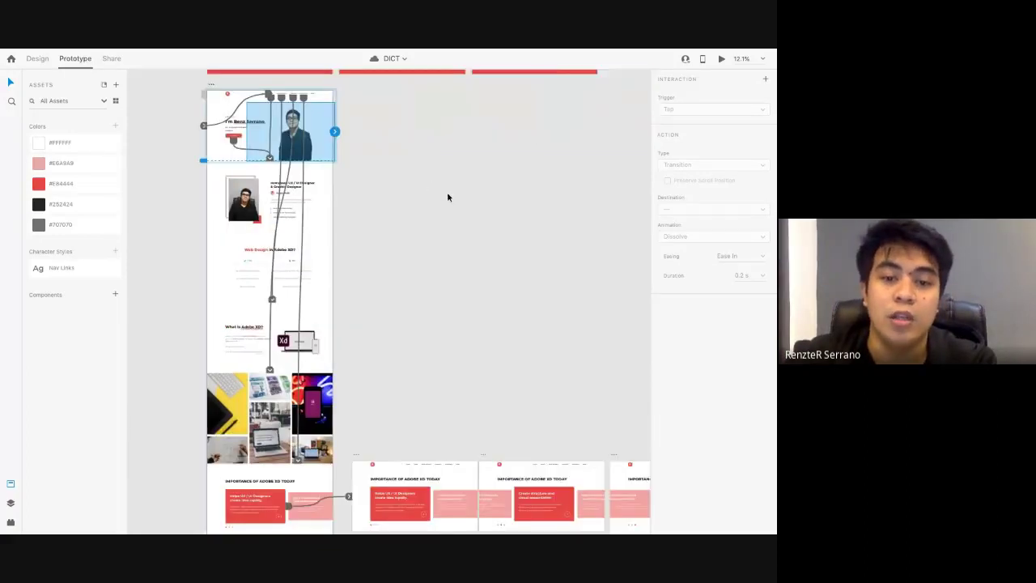
pyautogui.scroll(-5, 449, 198)
pyautogui.scroll(-3, 460, 214)
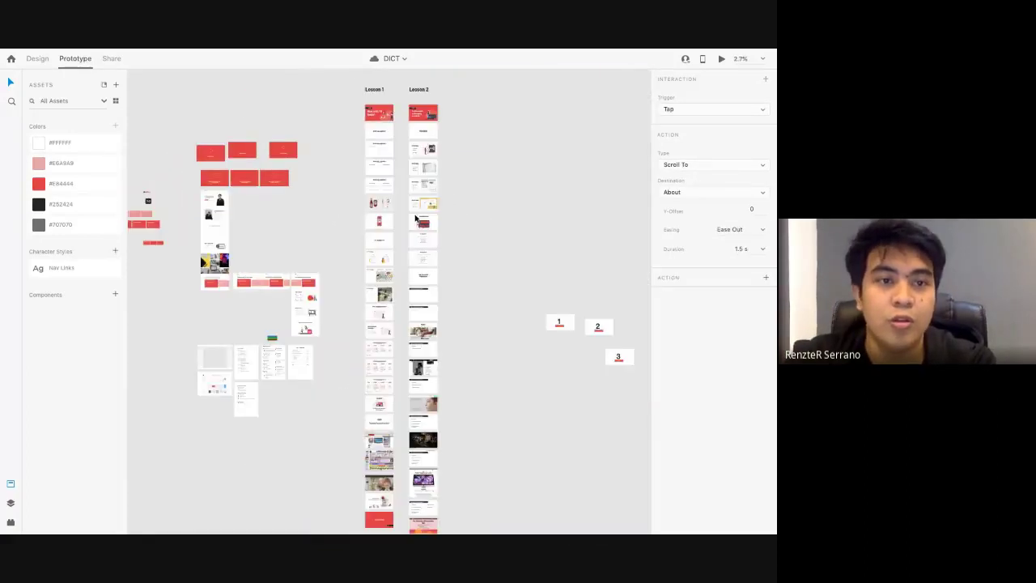
# Select all DICT artboards and open the Share link settings for a Design Review link.
pyautogui.hotkey('ctrl', 'a')
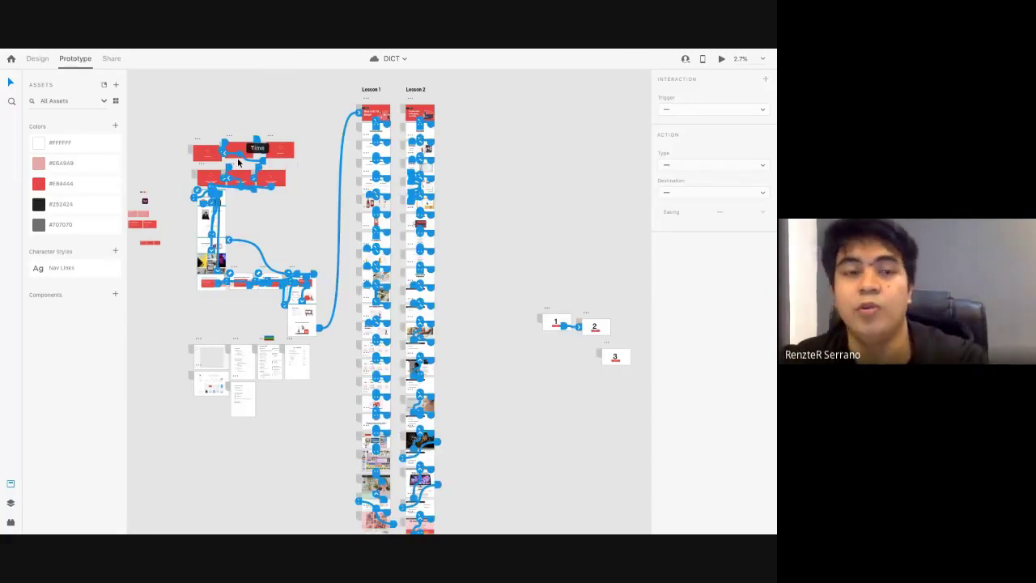
pyautogui.click(112, 59)
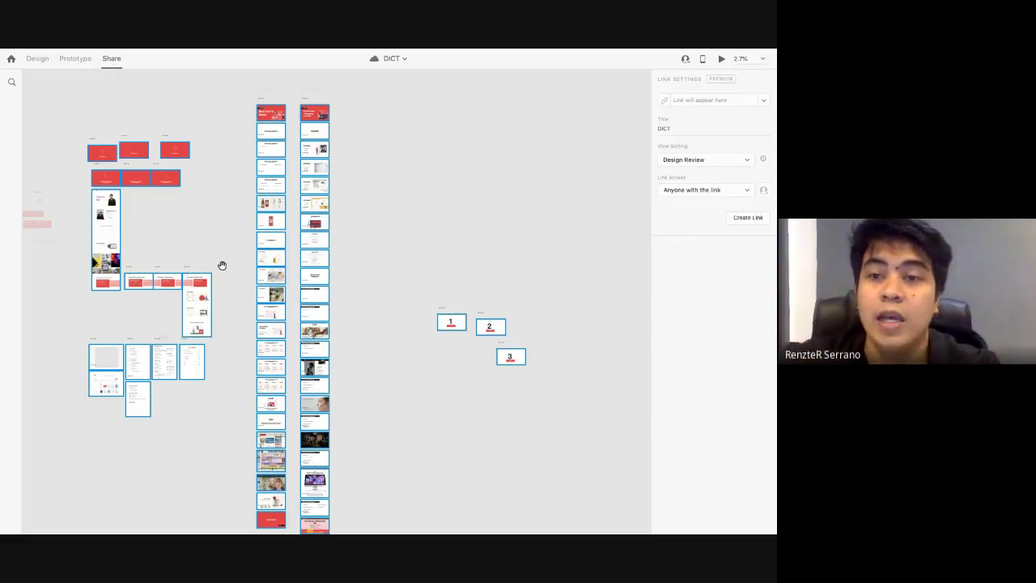
# Create a Design Review share link for the DICT document, open to anyone with the link.
pyautogui.click(693, 162)
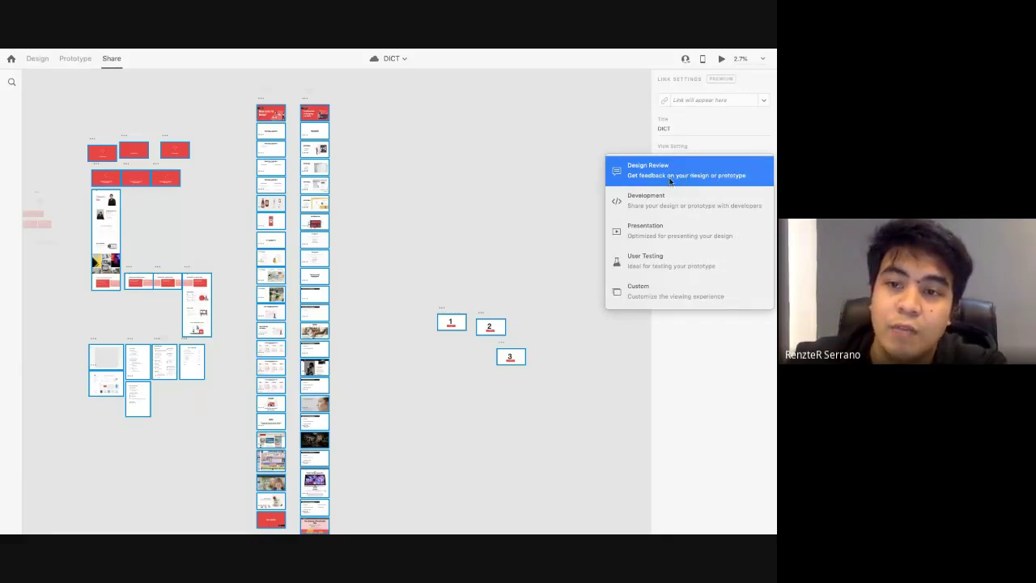
pyautogui.click(656, 166)
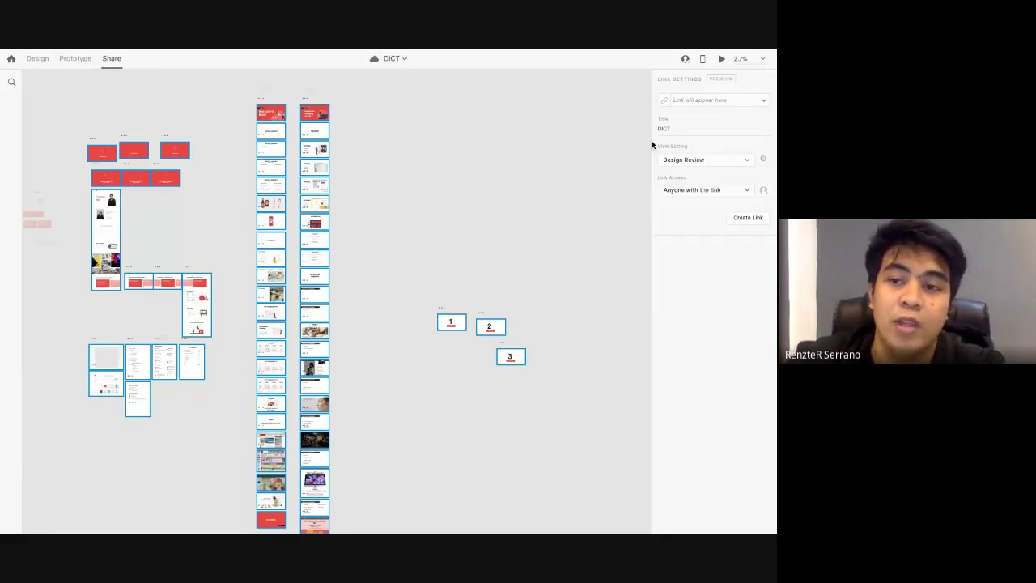
pyautogui.click(750, 221)
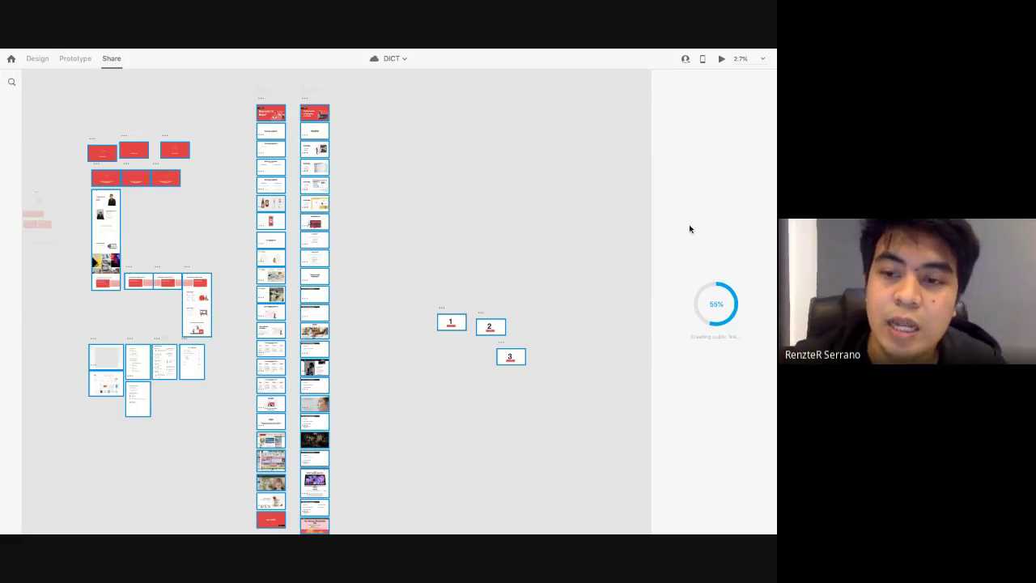
pyautogui.hotkey('ctrl', 'Up')
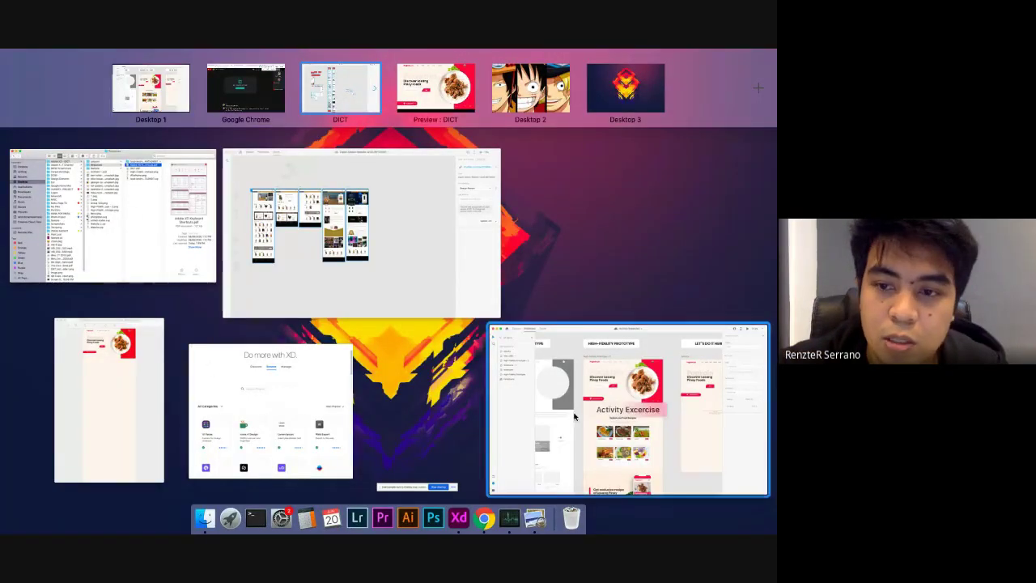
# Copy the Activity Excercise document's Design Review share link from XD and return to Chrome.
pyautogui.click(506, 418)
pyautogui.click(142, 71)
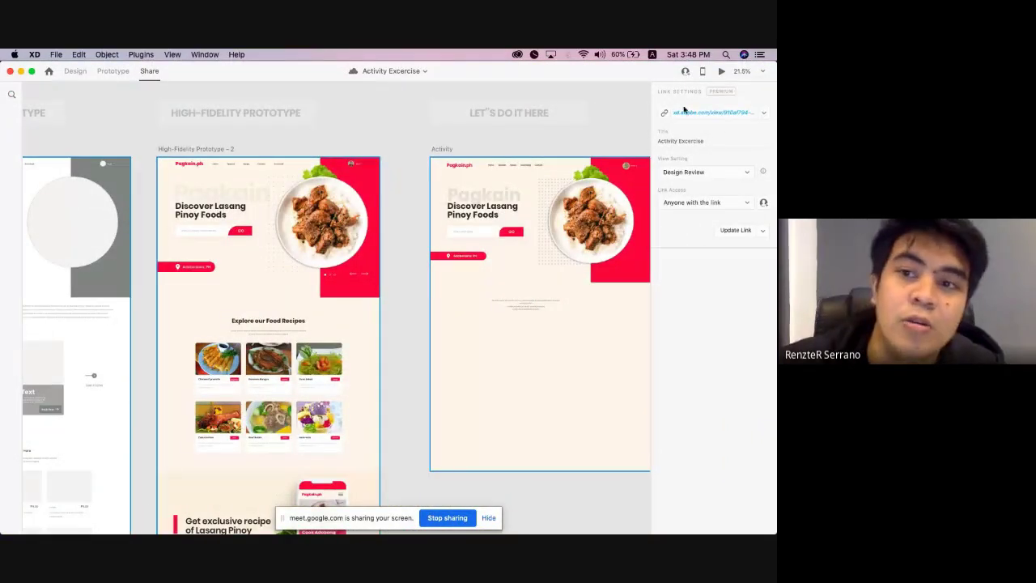
pyautogui.click(667, 114)
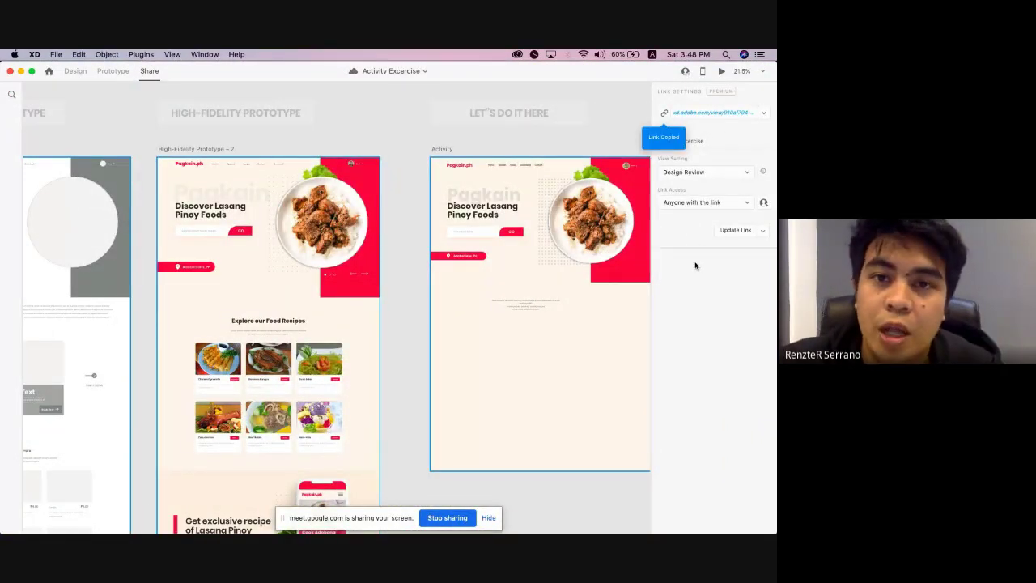
pyautogui.press('super+Tab')
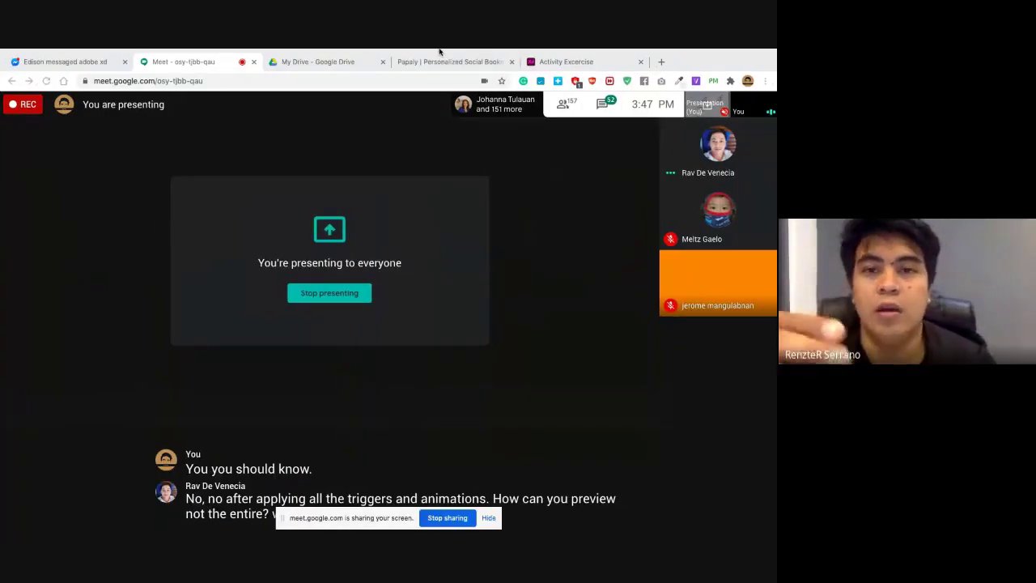
# View the Activity Excercise prototype from the top in the browser, then return to the Meet tab.
pyautogui.click(567, 61)
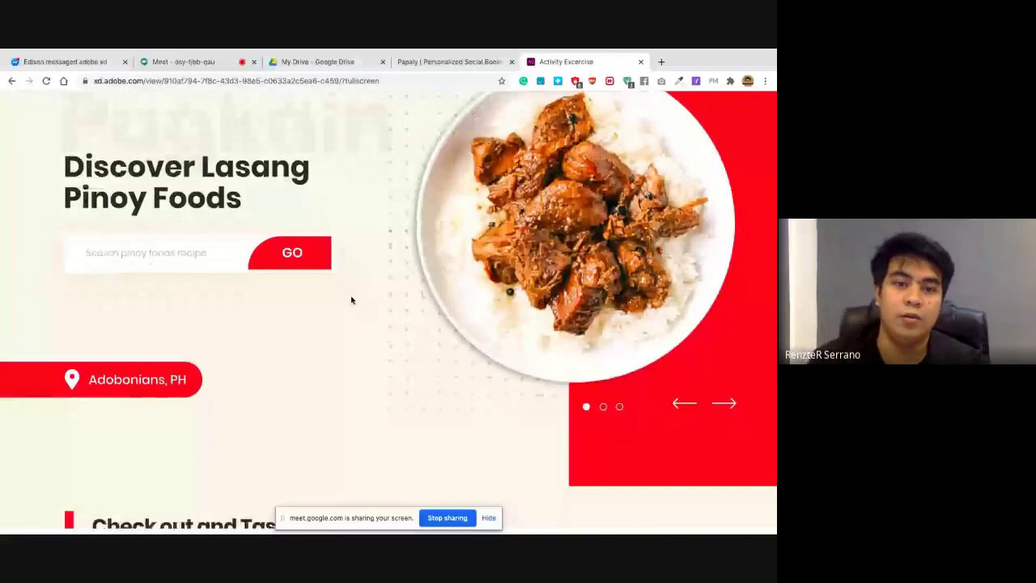
pyautogui.scroll(2, 359, 257)
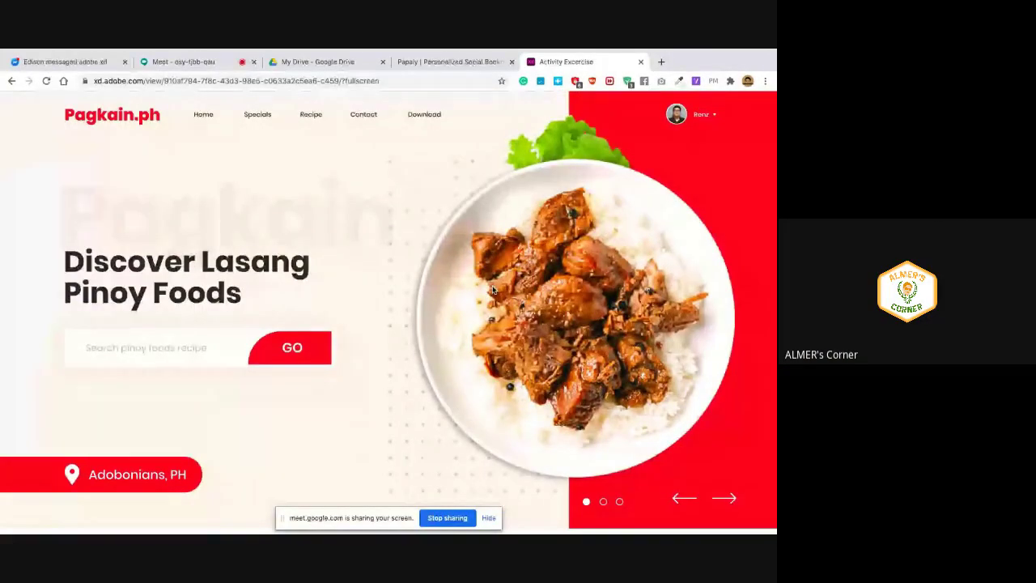
pyautogui.moveTo(553, 46)
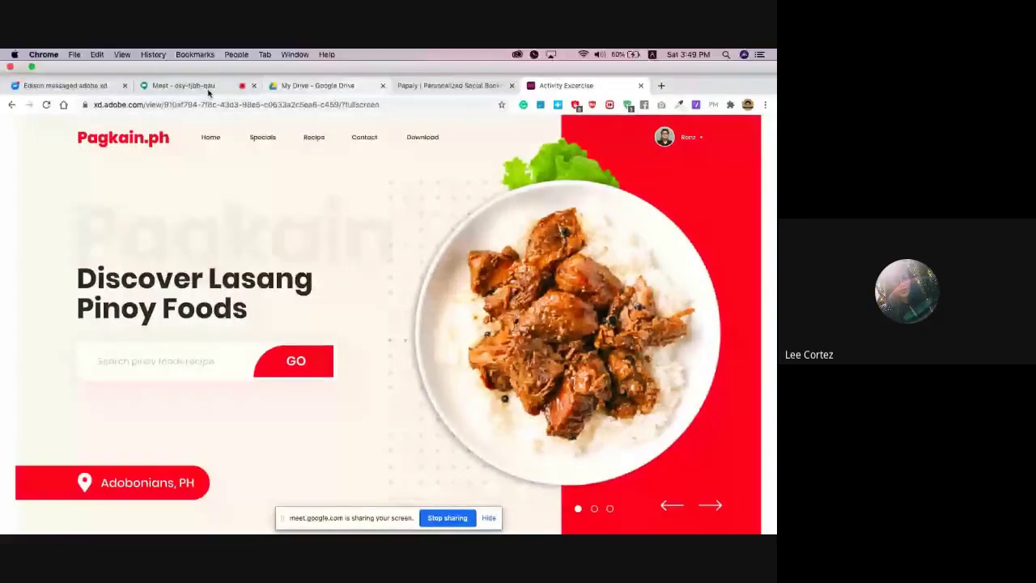
pyautogui.click(183, 86)
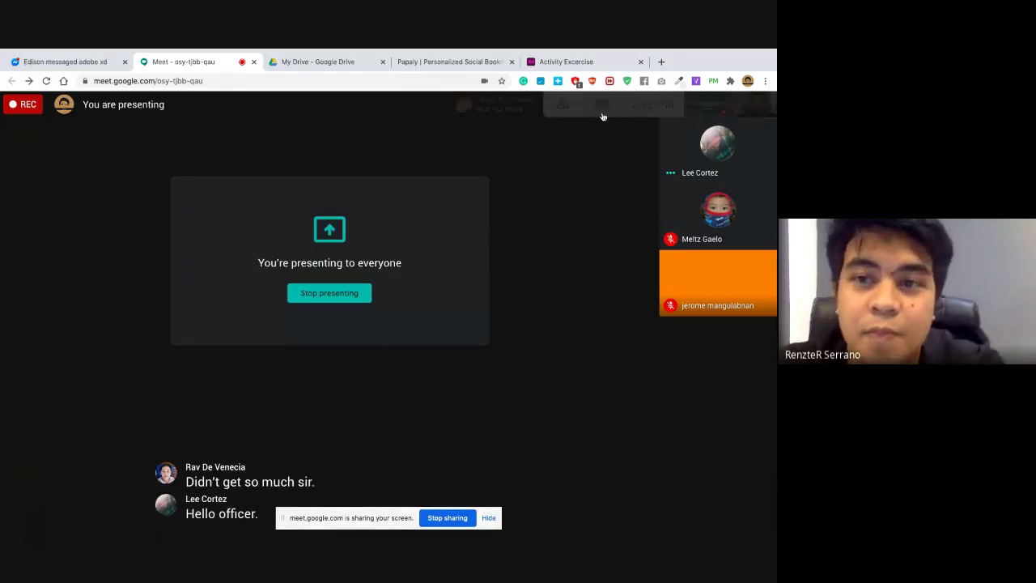
# Check the meeting chat, raise the volume, and bring up the Drive file's Get link dialog.
pyautogui.click(603, 116)
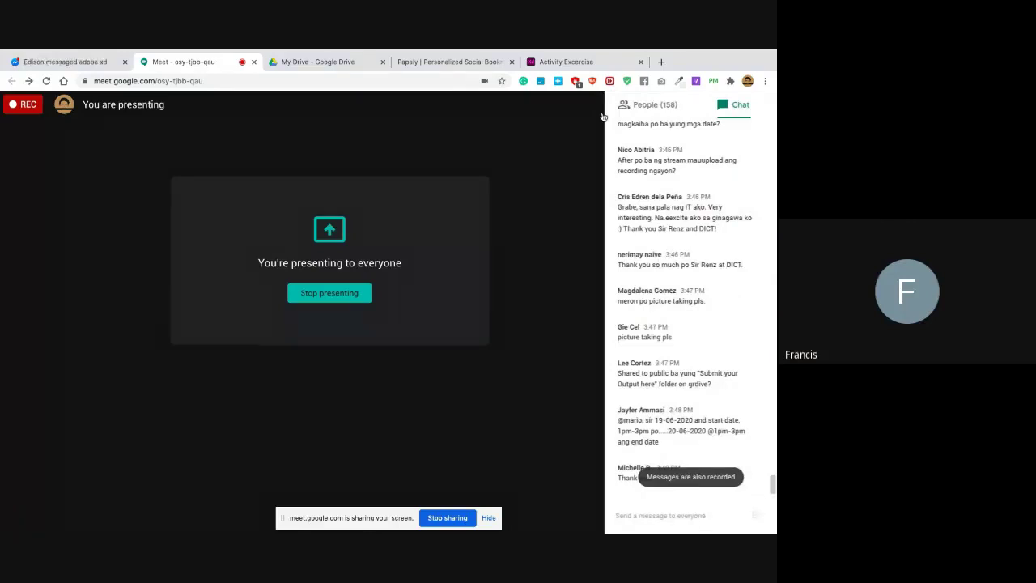
pyautogui.click(549, 169)
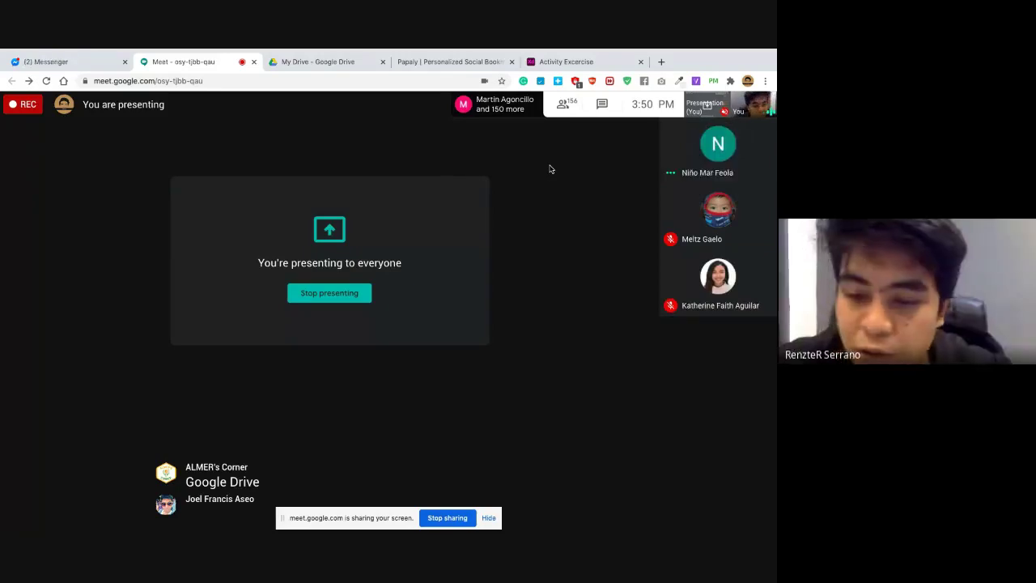
pyautogui.press('XF86AudioRaiseVolume')
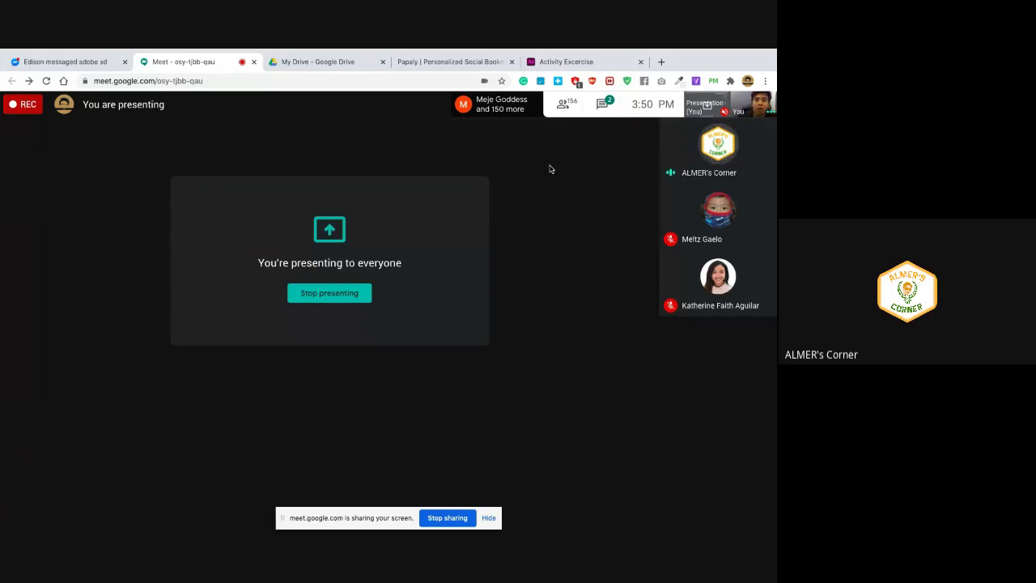
pyautogui.click(340, 67)
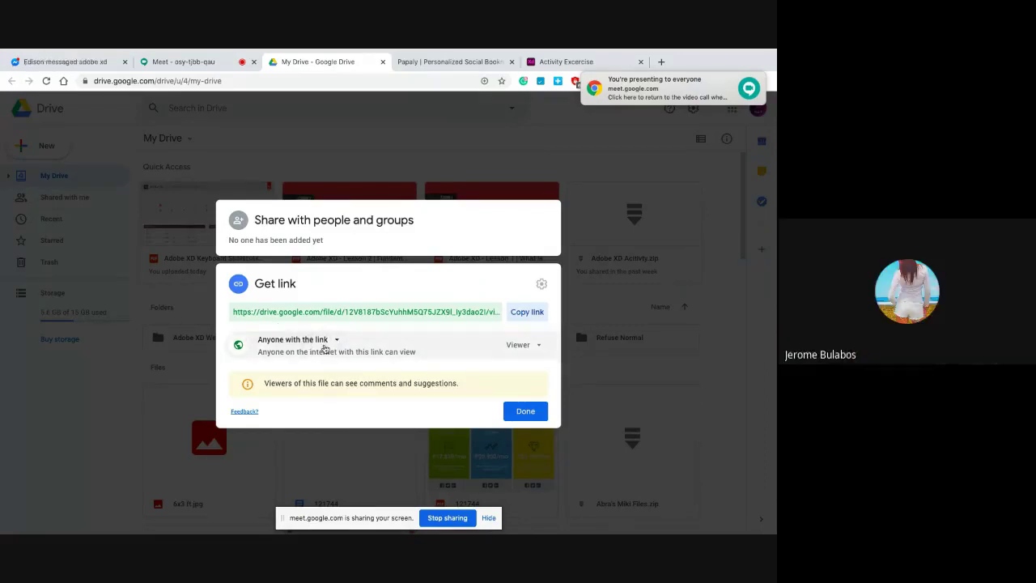
# Copy the Drive file's anyone-with-the-link URL and reopen the Meet chat panel.
pyautogui.click(515, 314)
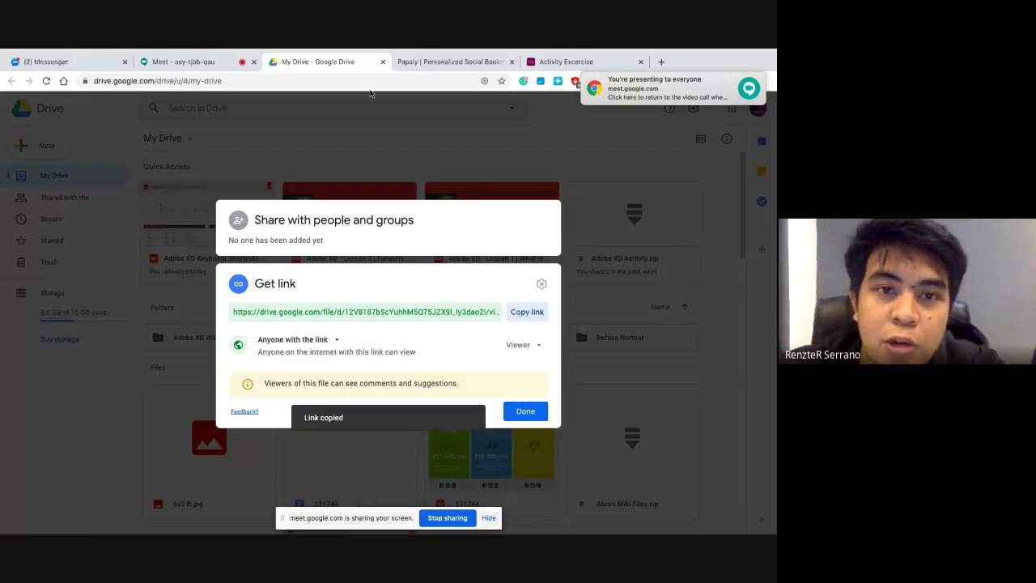
pyautogui.click(667, 89)
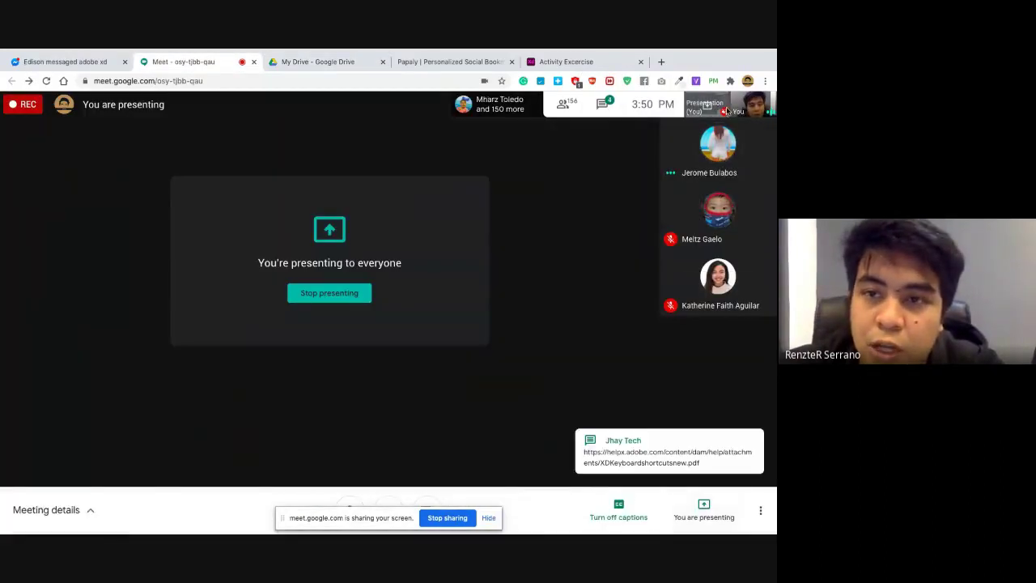
pyautogui.click(602, 103)
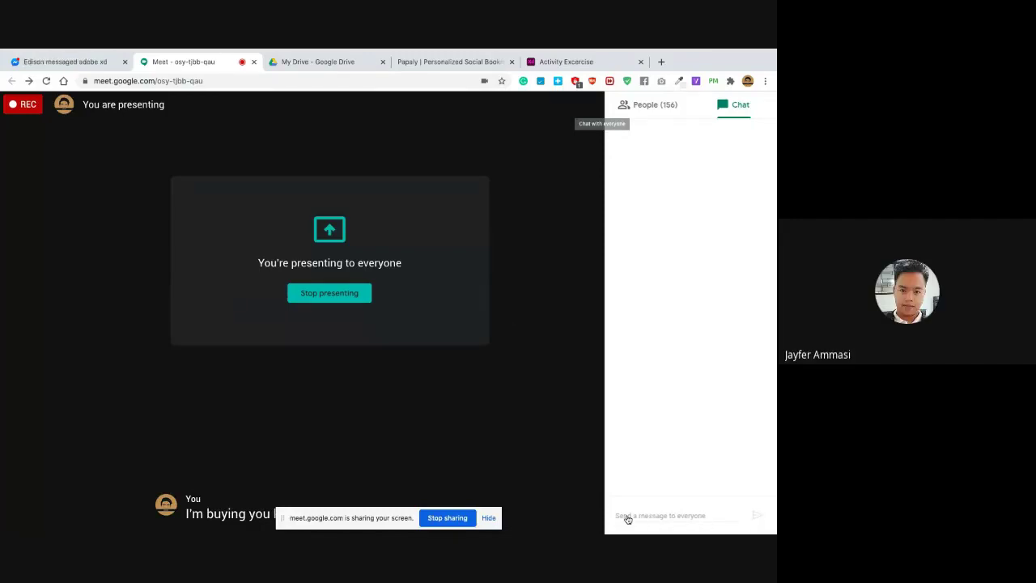
# Paste and send the Google Drive link in the adobe xd Messenger group, then return to Meet.
pyautogui.click(102, 66)
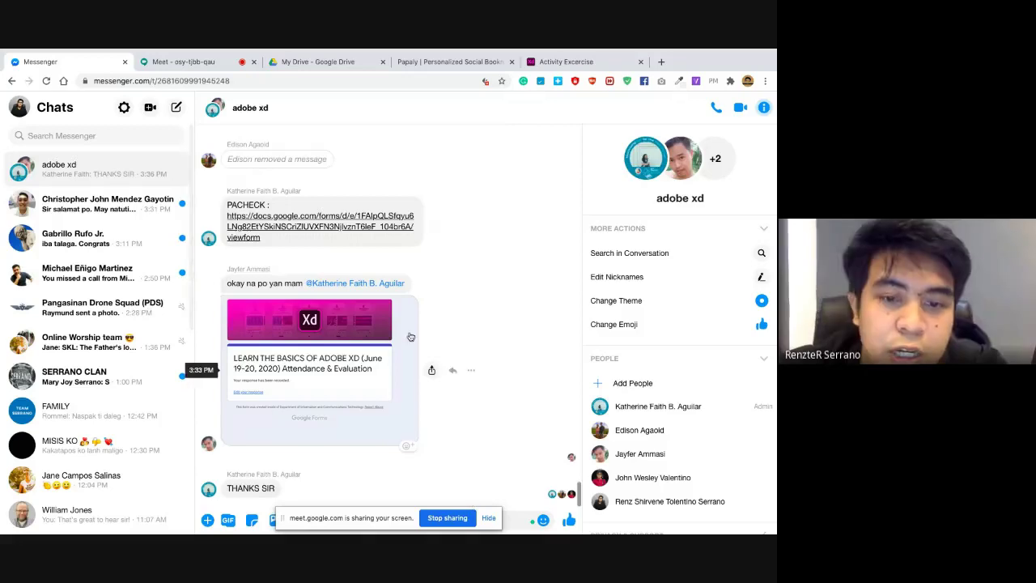
pyautogui.hotkey('ctrl', 'Up')
pyautogui.press('Escape')
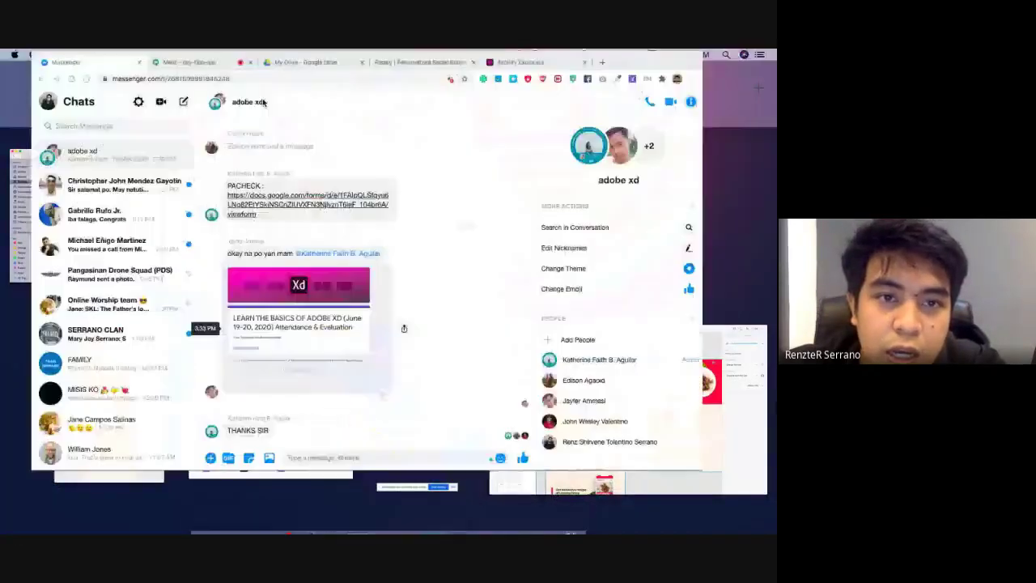
pyautogui.moveTo(282, 518); pyautogui.dragTo(387, 399)
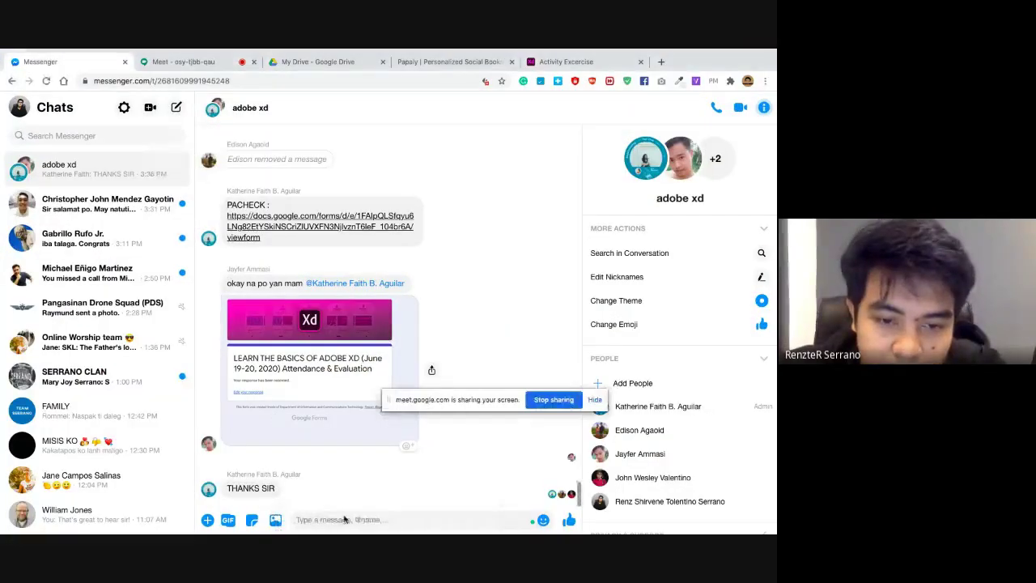
pyautogui.press('super+v')
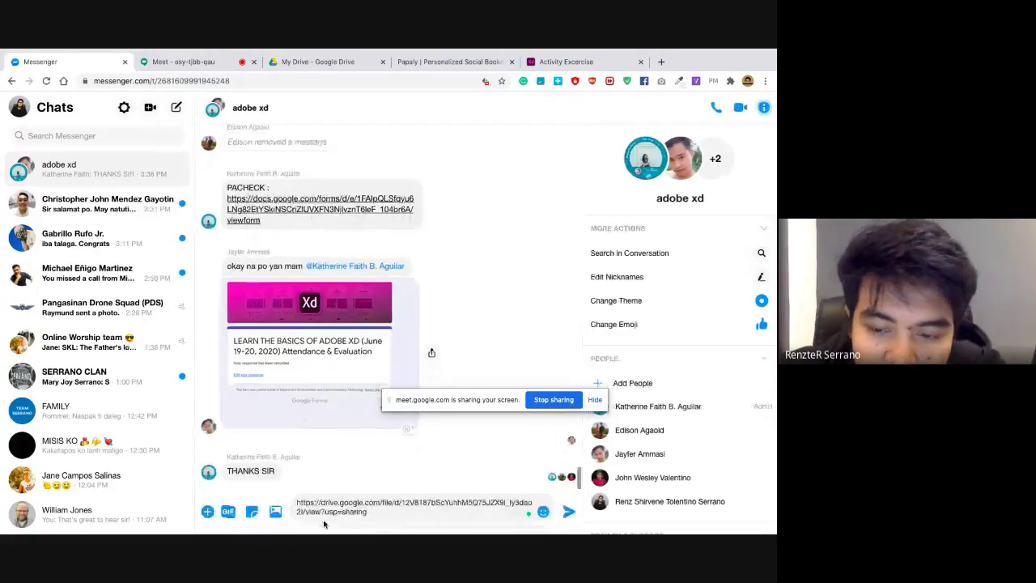
pyautogui.press('Return')
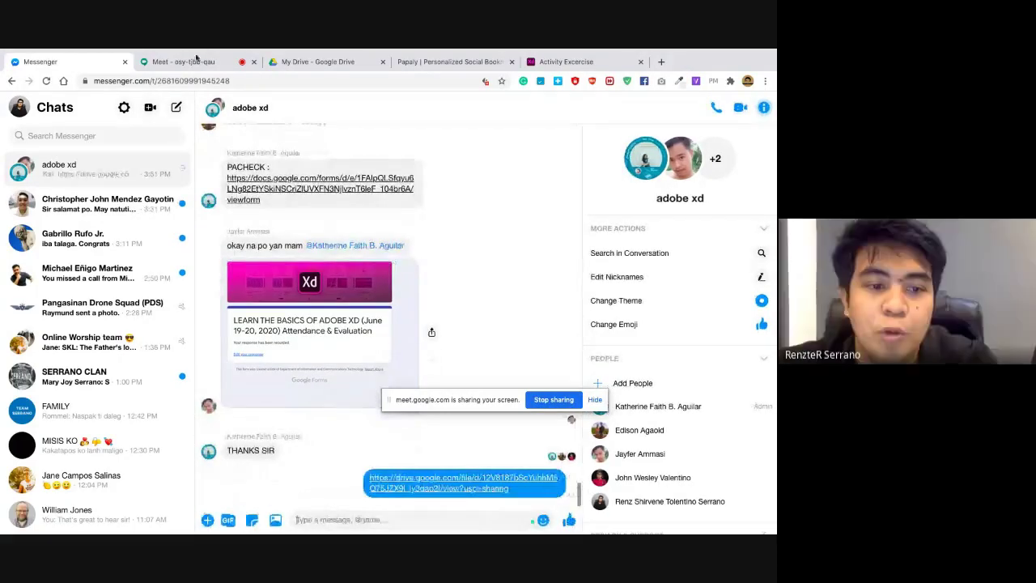
pyautogui.click(214, 63)
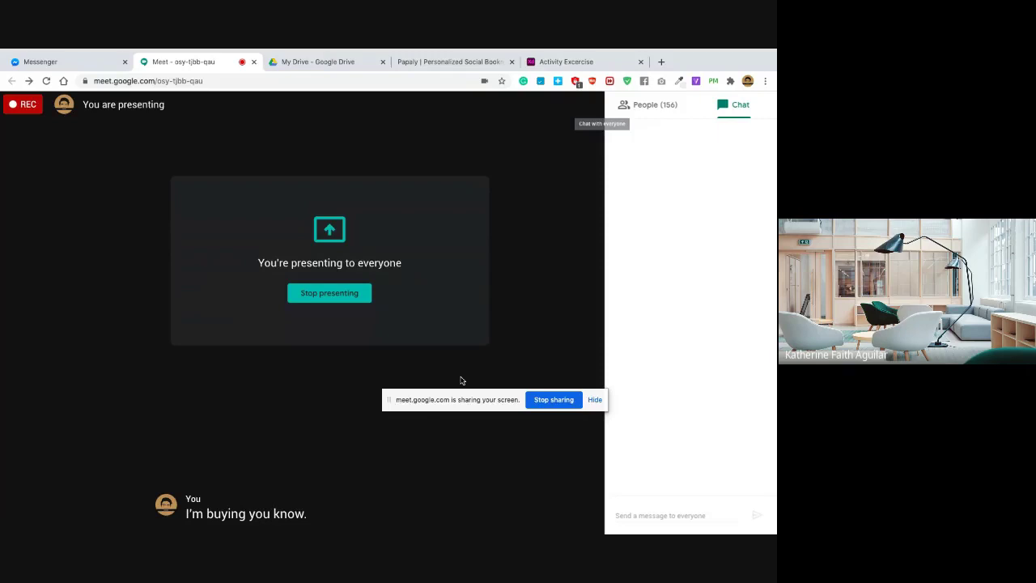
# Close the Activity Excercise and Papaly tabs and choose Wait on the unresponsive-page warning.
pyautogui.click(641, 61)
pyautogui.click(512, 62)
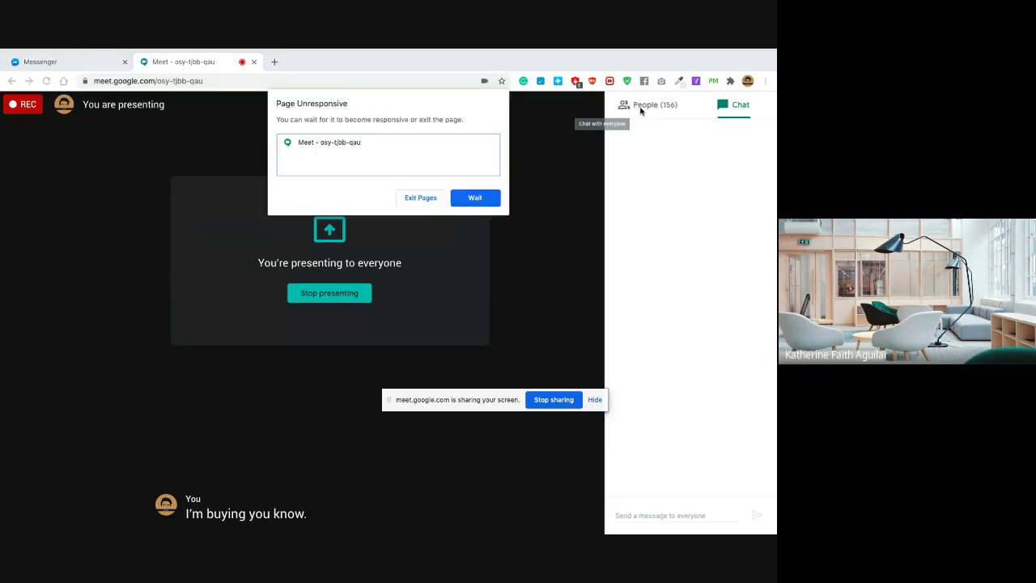
pyautogui.click(475, 196)
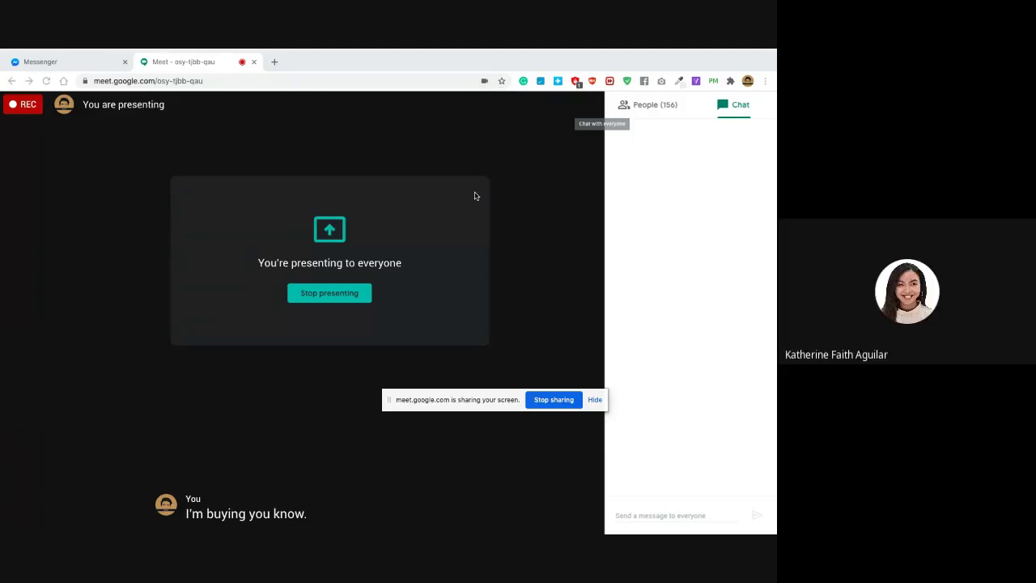